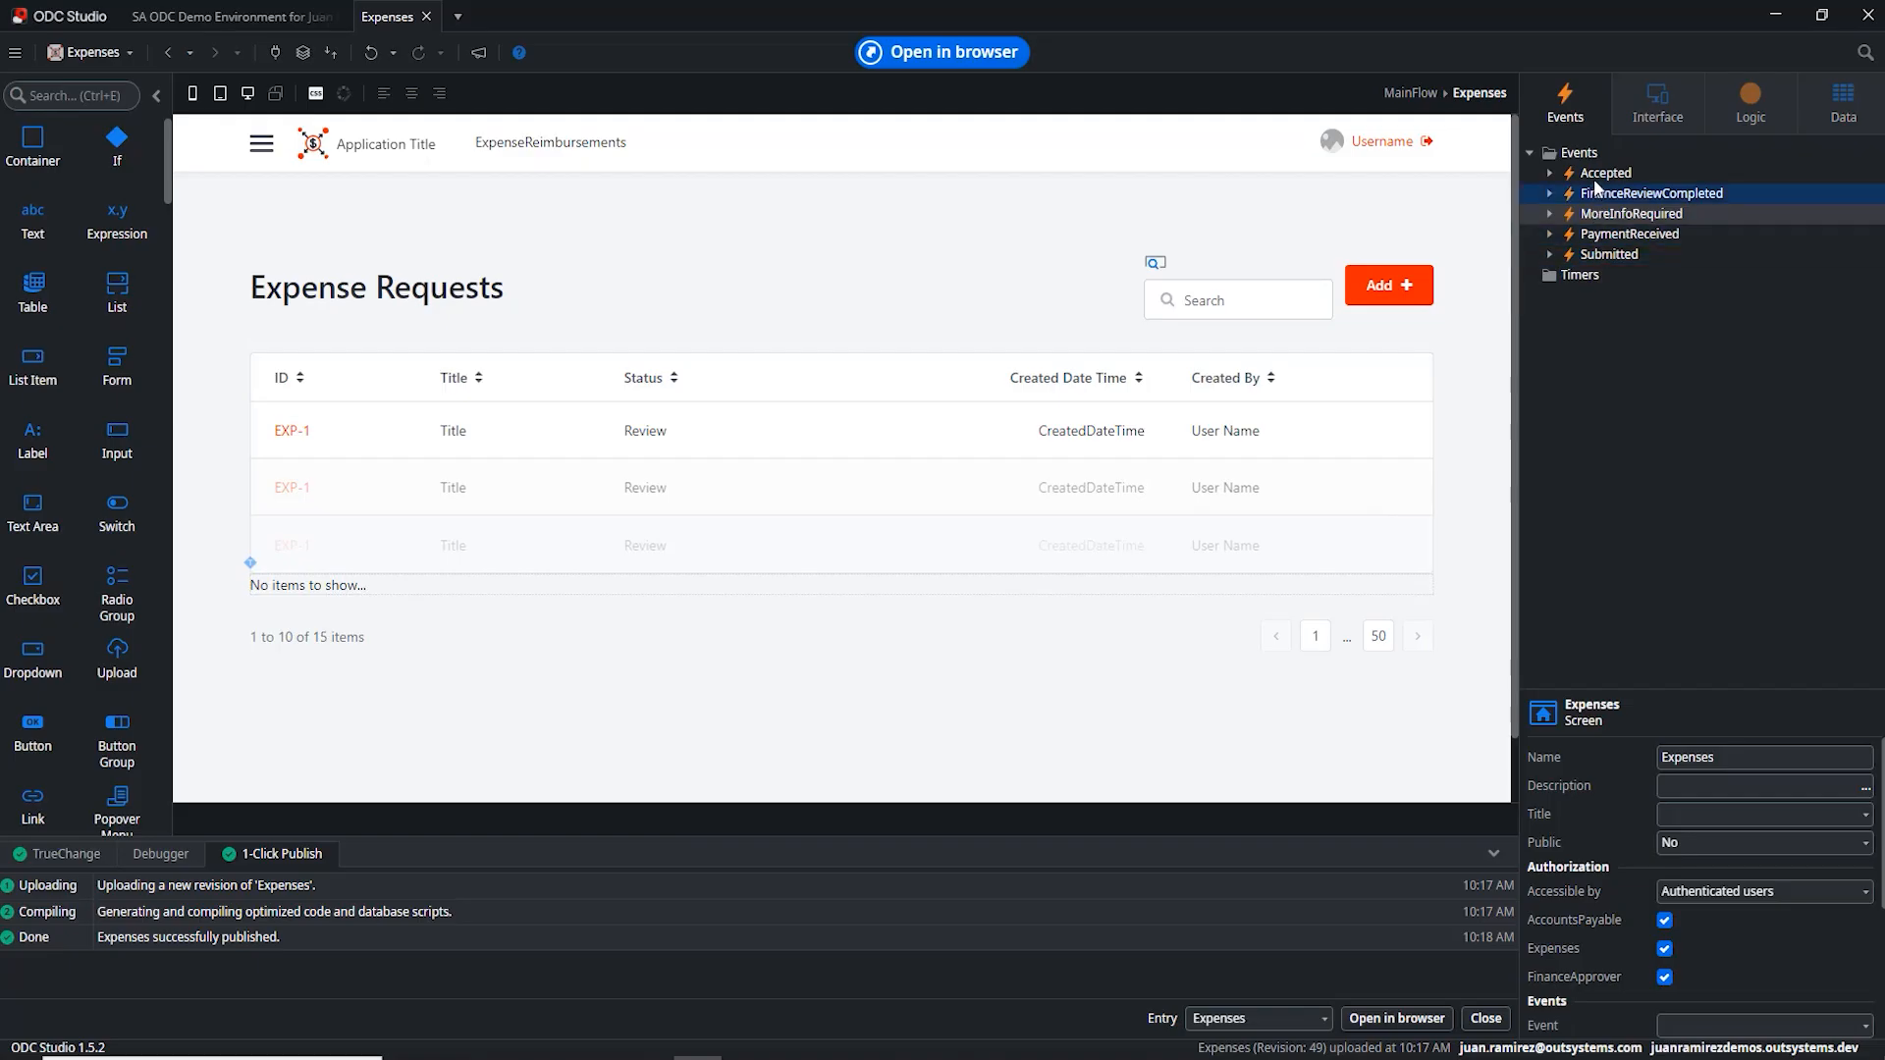
# Step: Review the Accepted, FinanceReviewCompleted, MoreInfoRequired, PaymentReceived and Submitted event properties
pyautogui.click(1598, 190)
pyautogui.click(1600, 173)
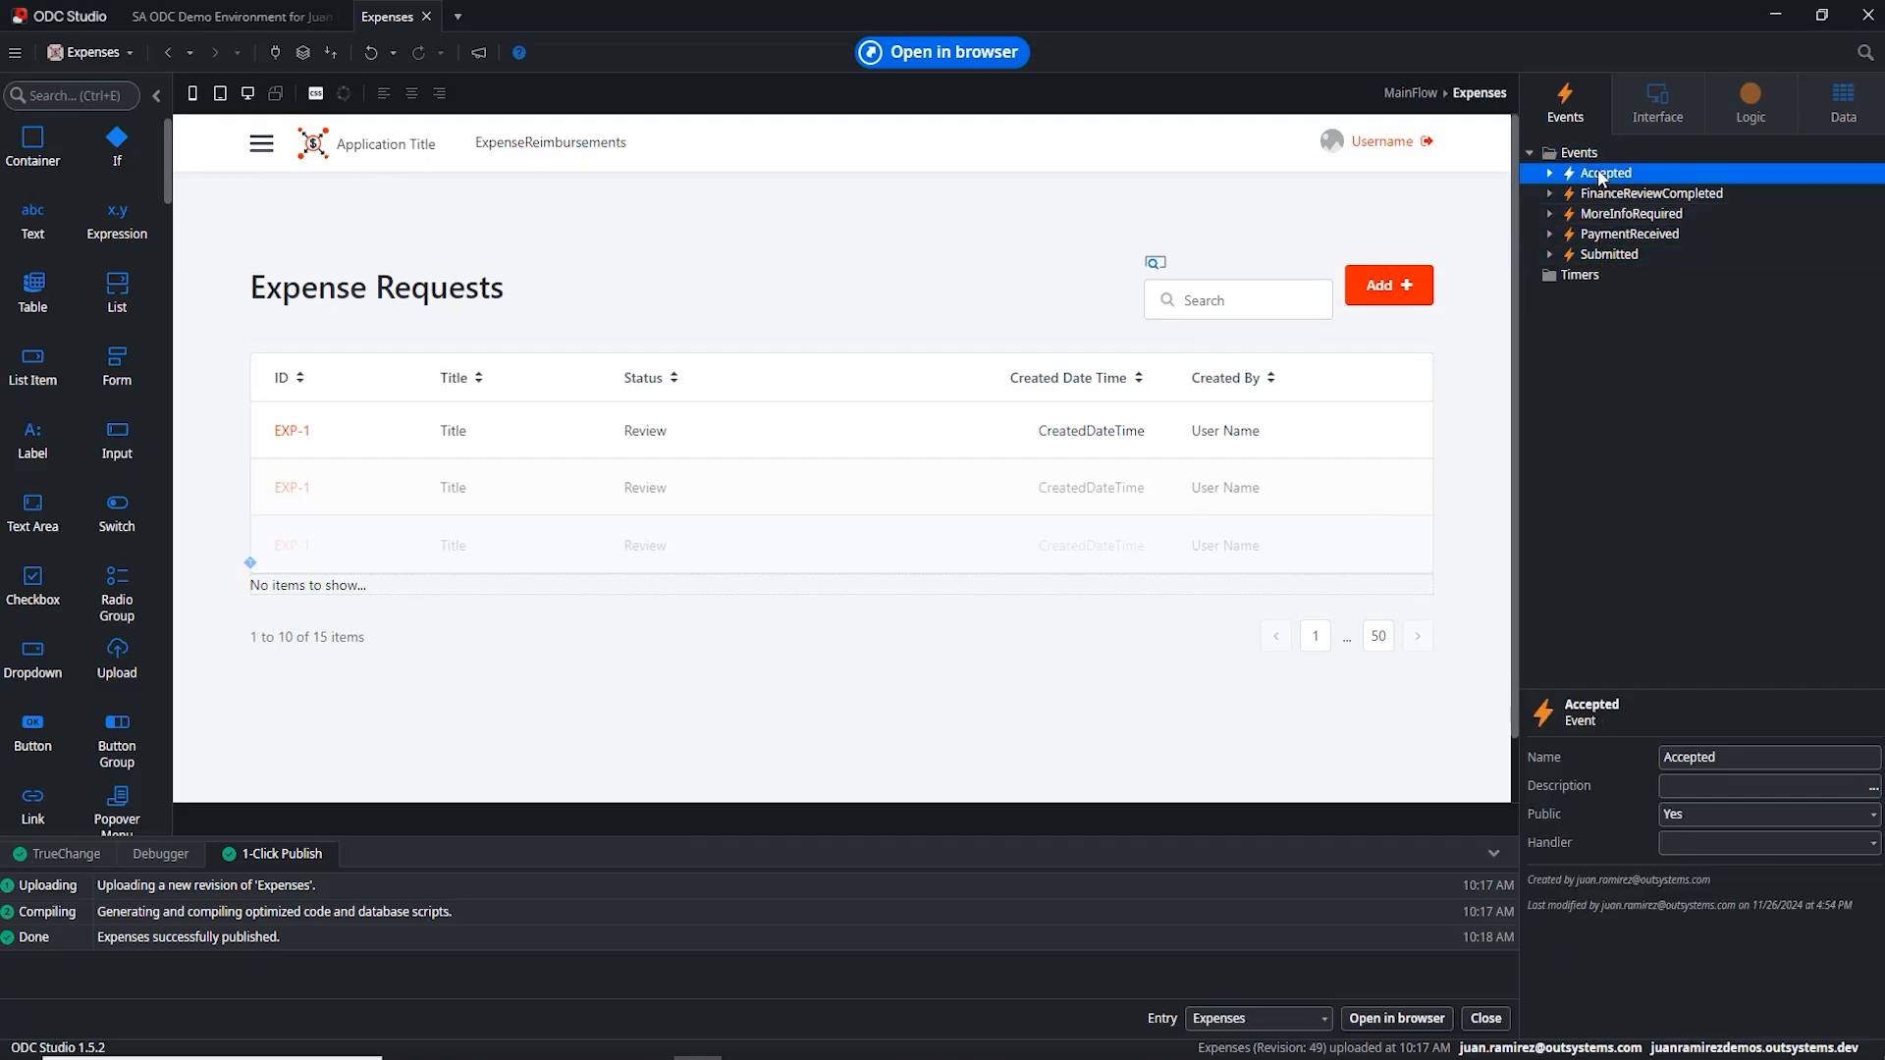
pyautogui.click(1600, 193)
pyautogui.click(1600, 214)
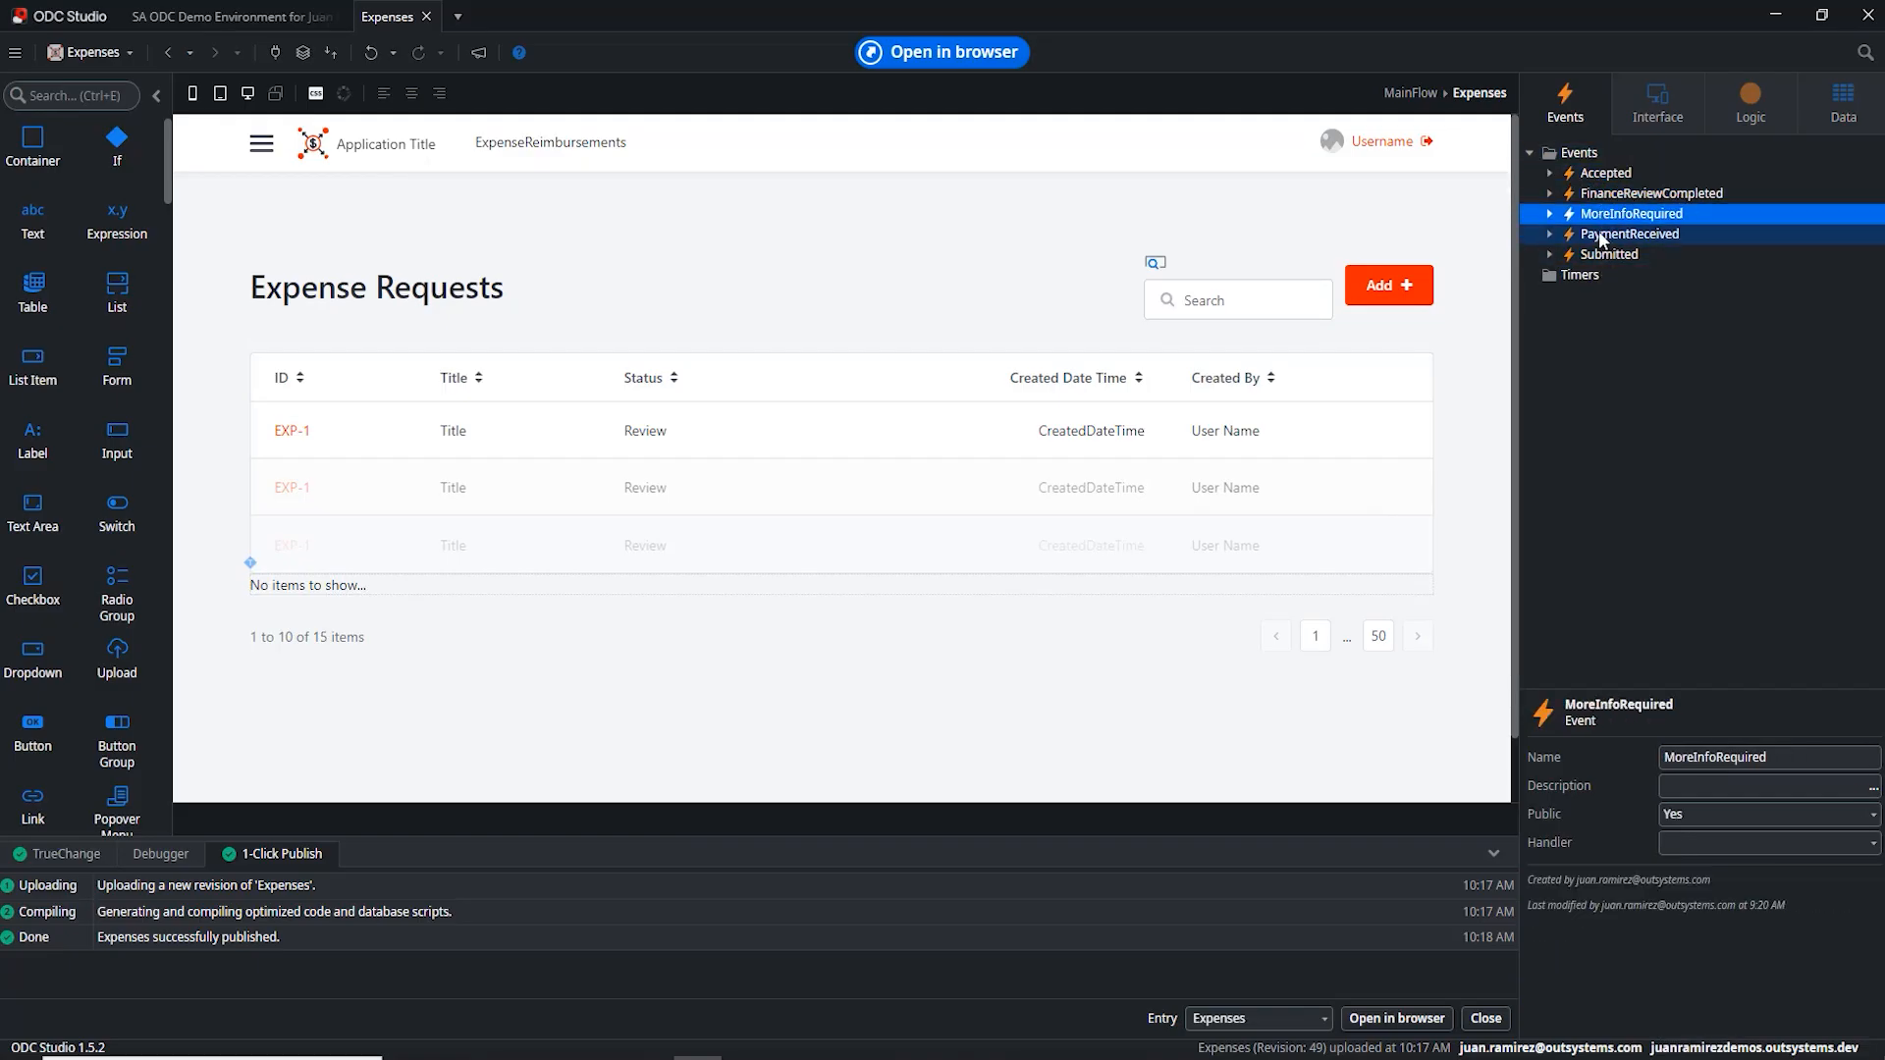
pyautogui.click(1600, 235)
pyautogui.click(1602, 254)
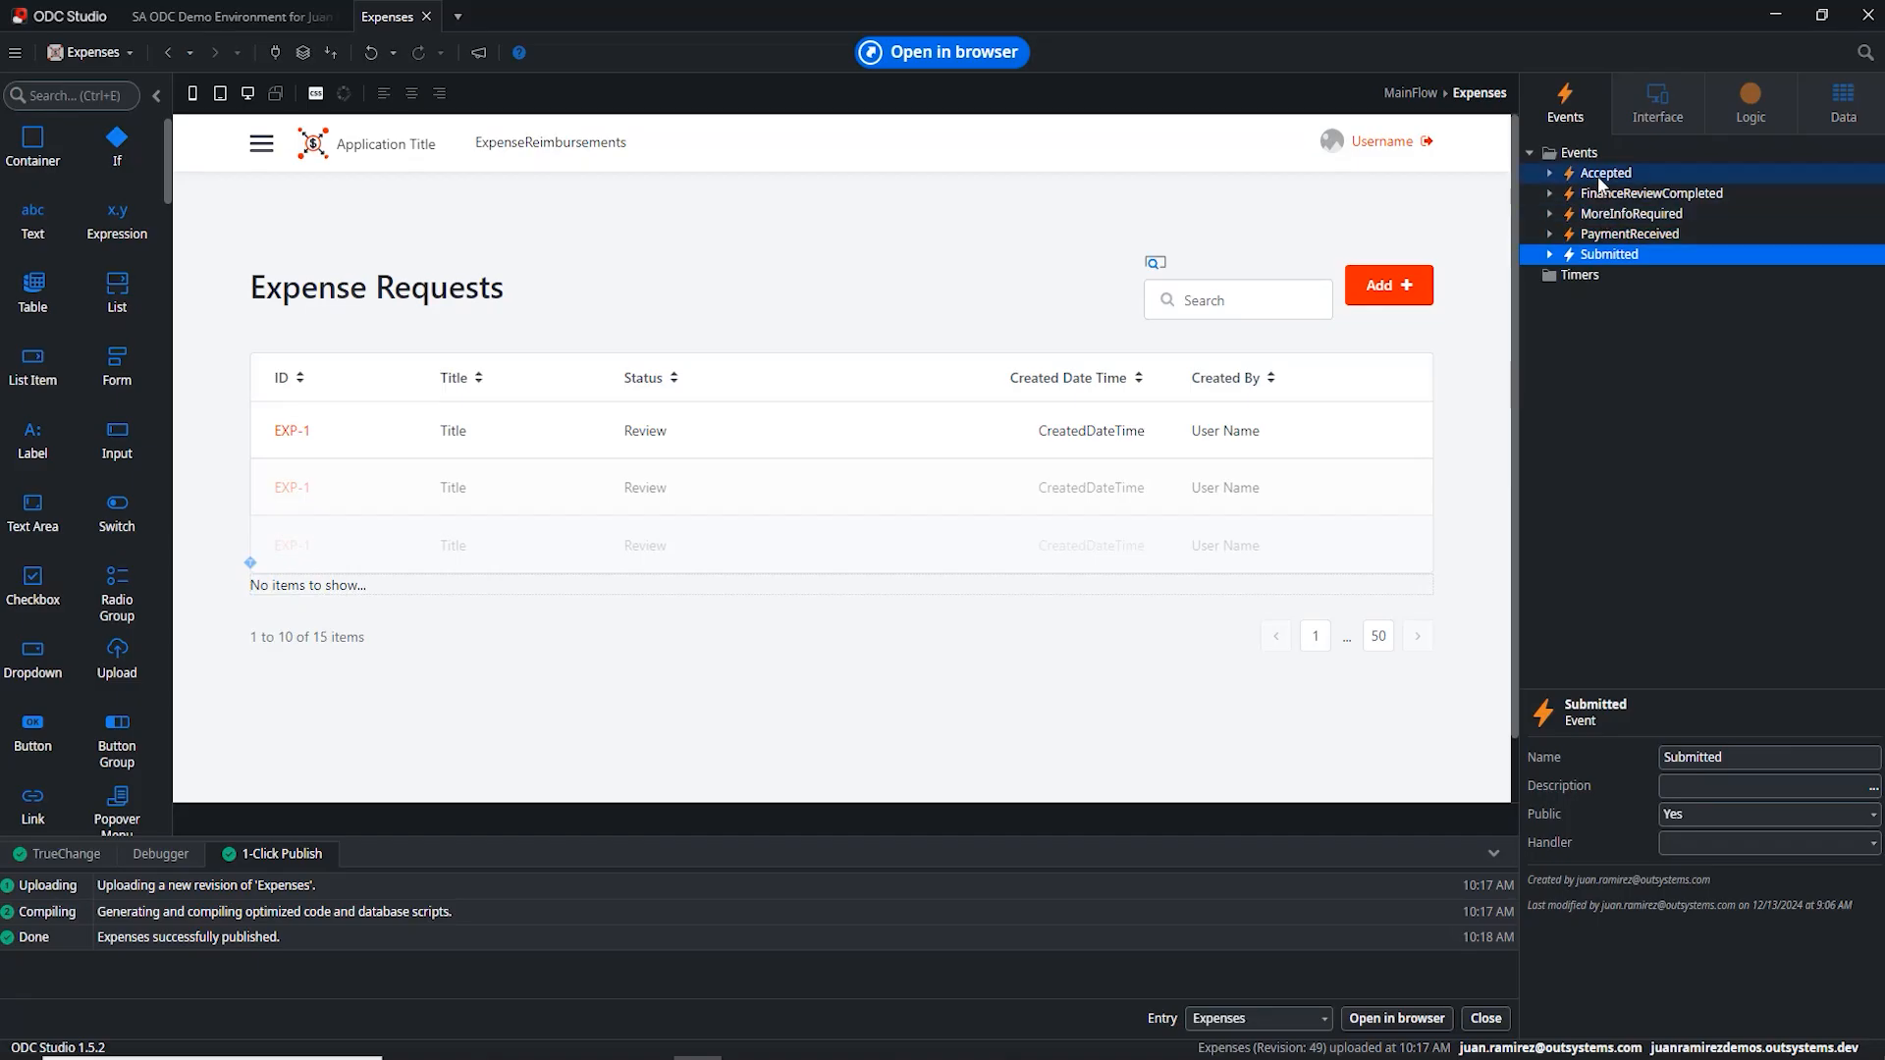
pyautogui.click(1593, 176)
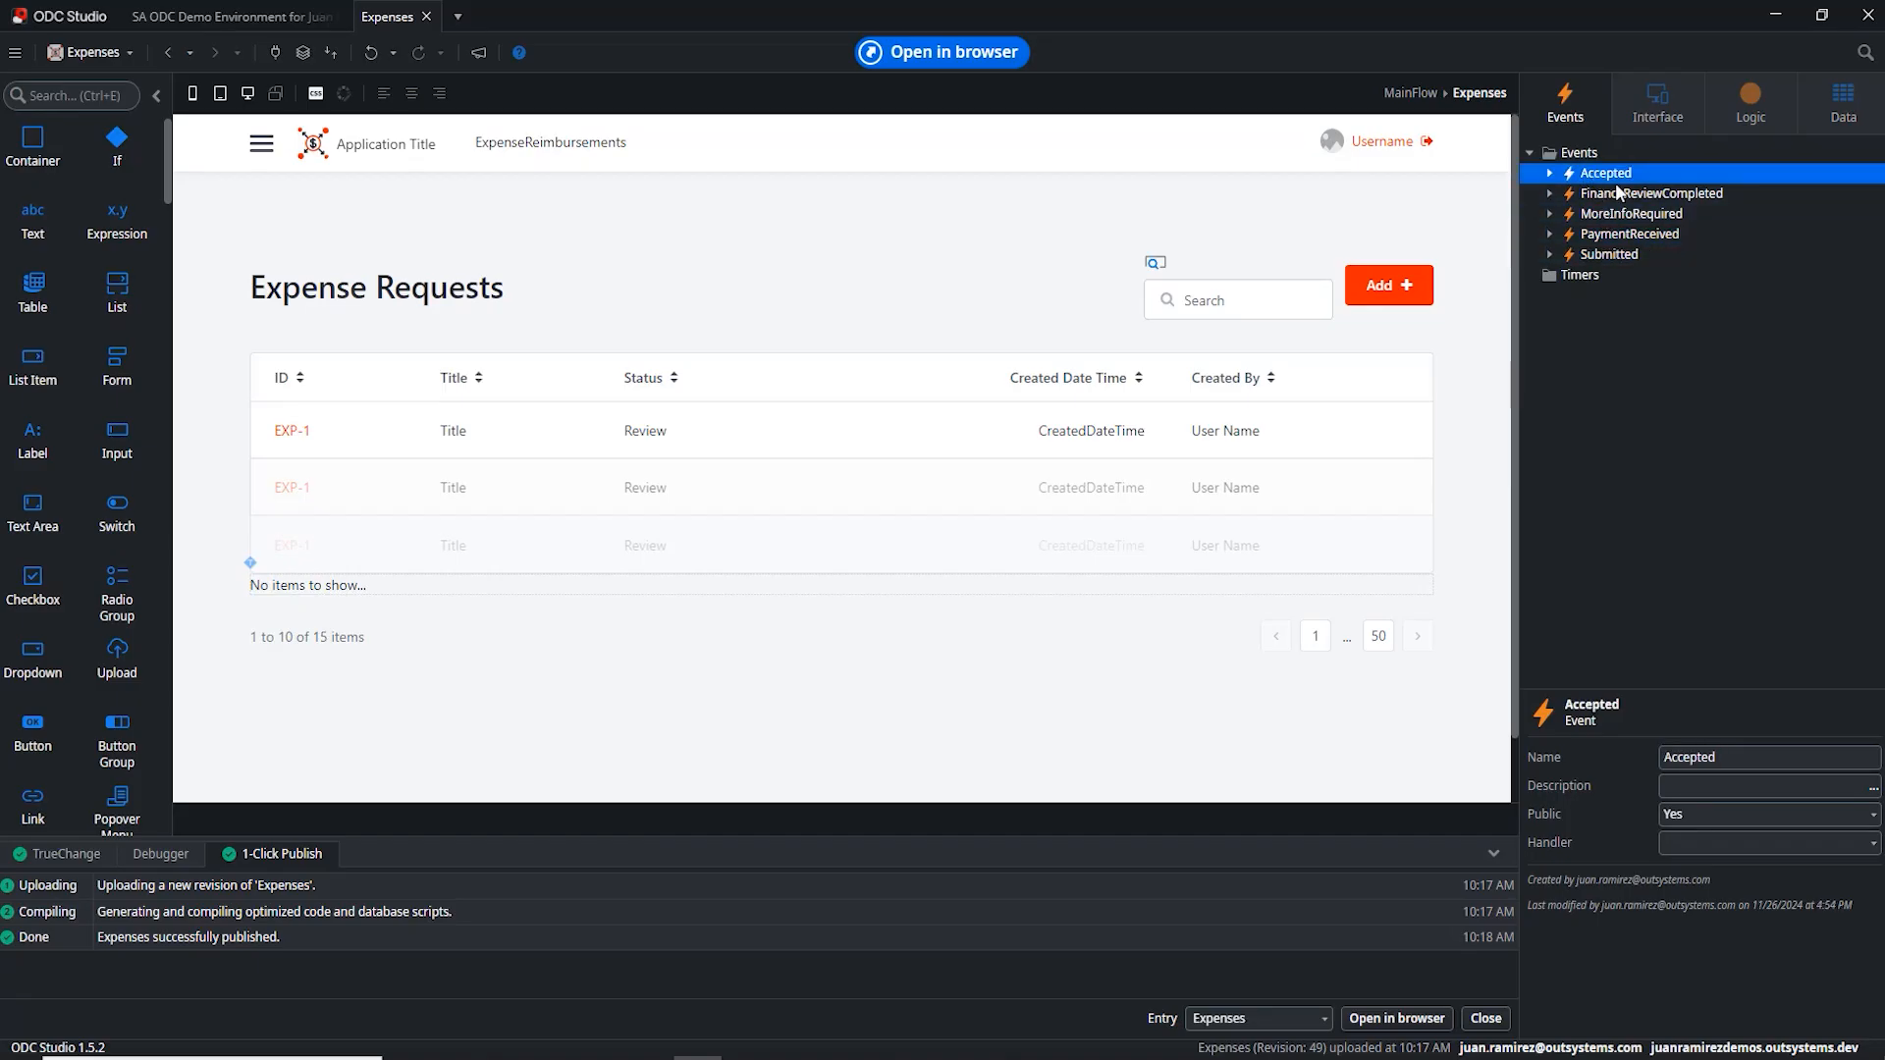
pyautogui.click(1604, 237)
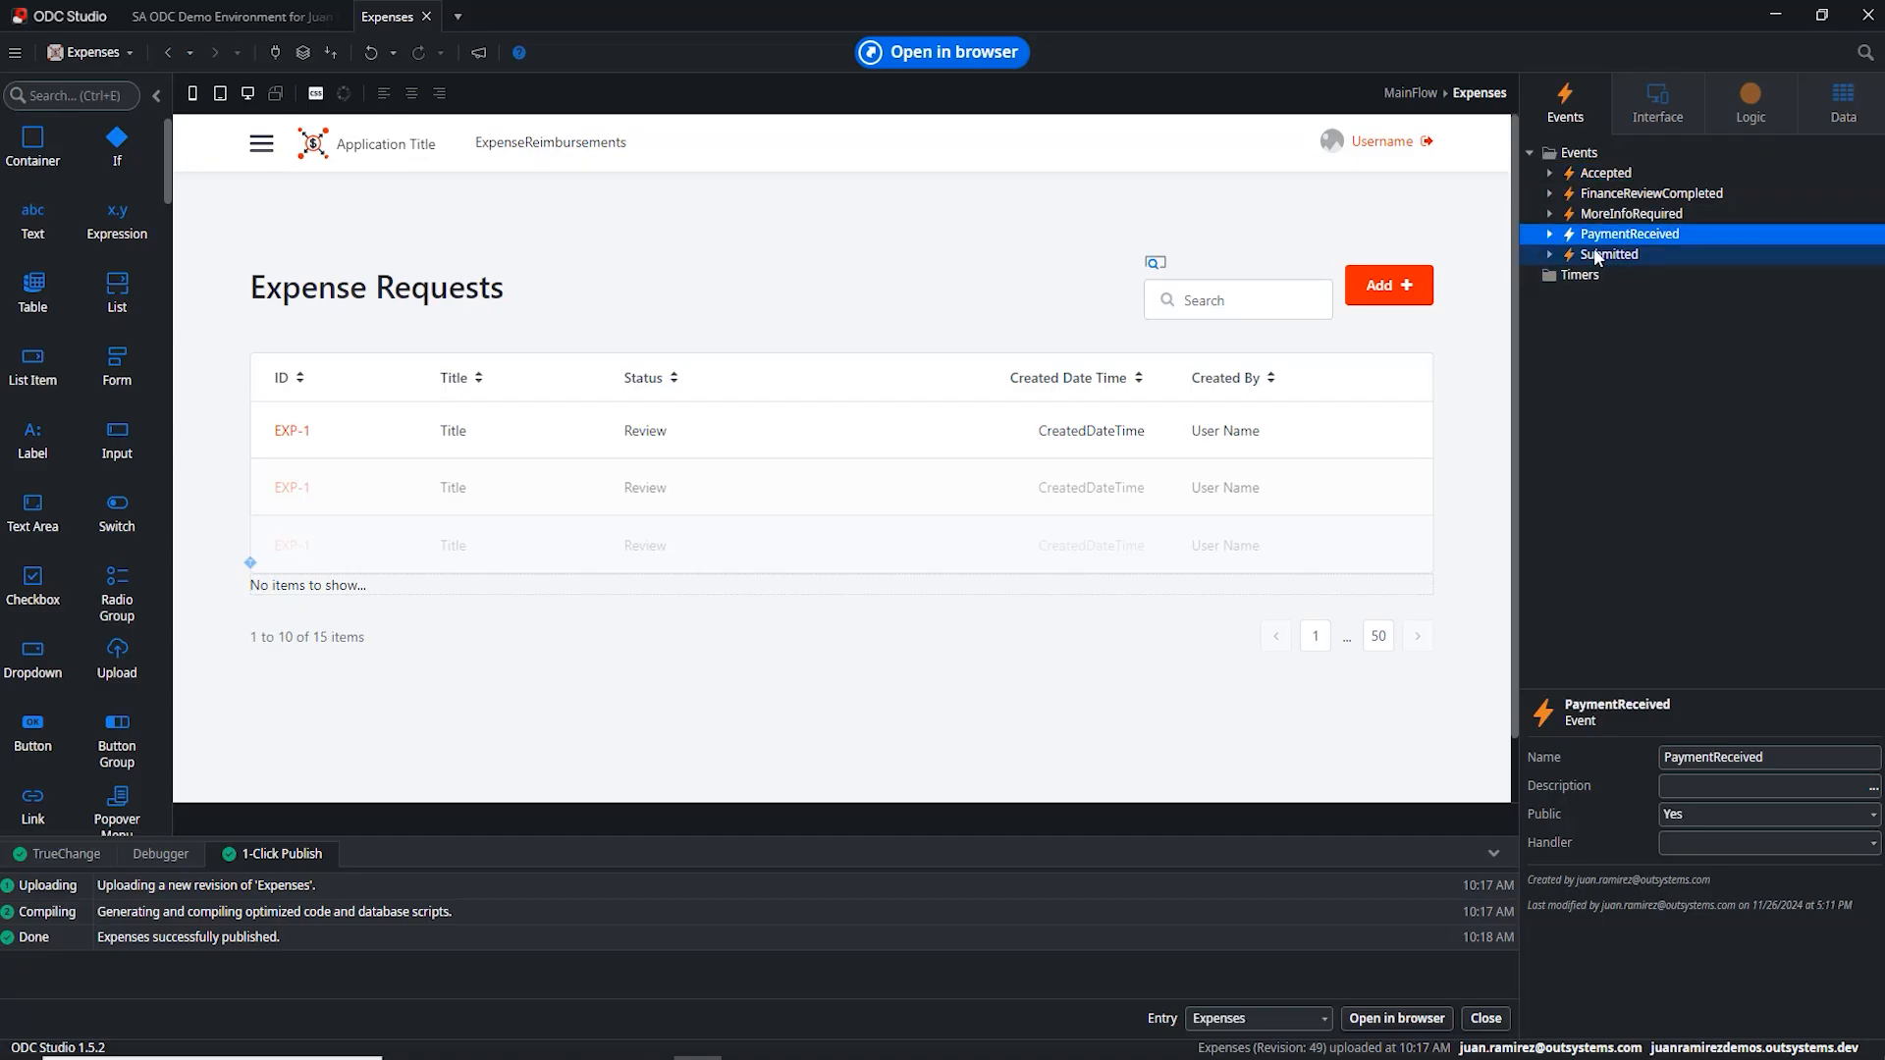
pyautogui.click(1606, 254)
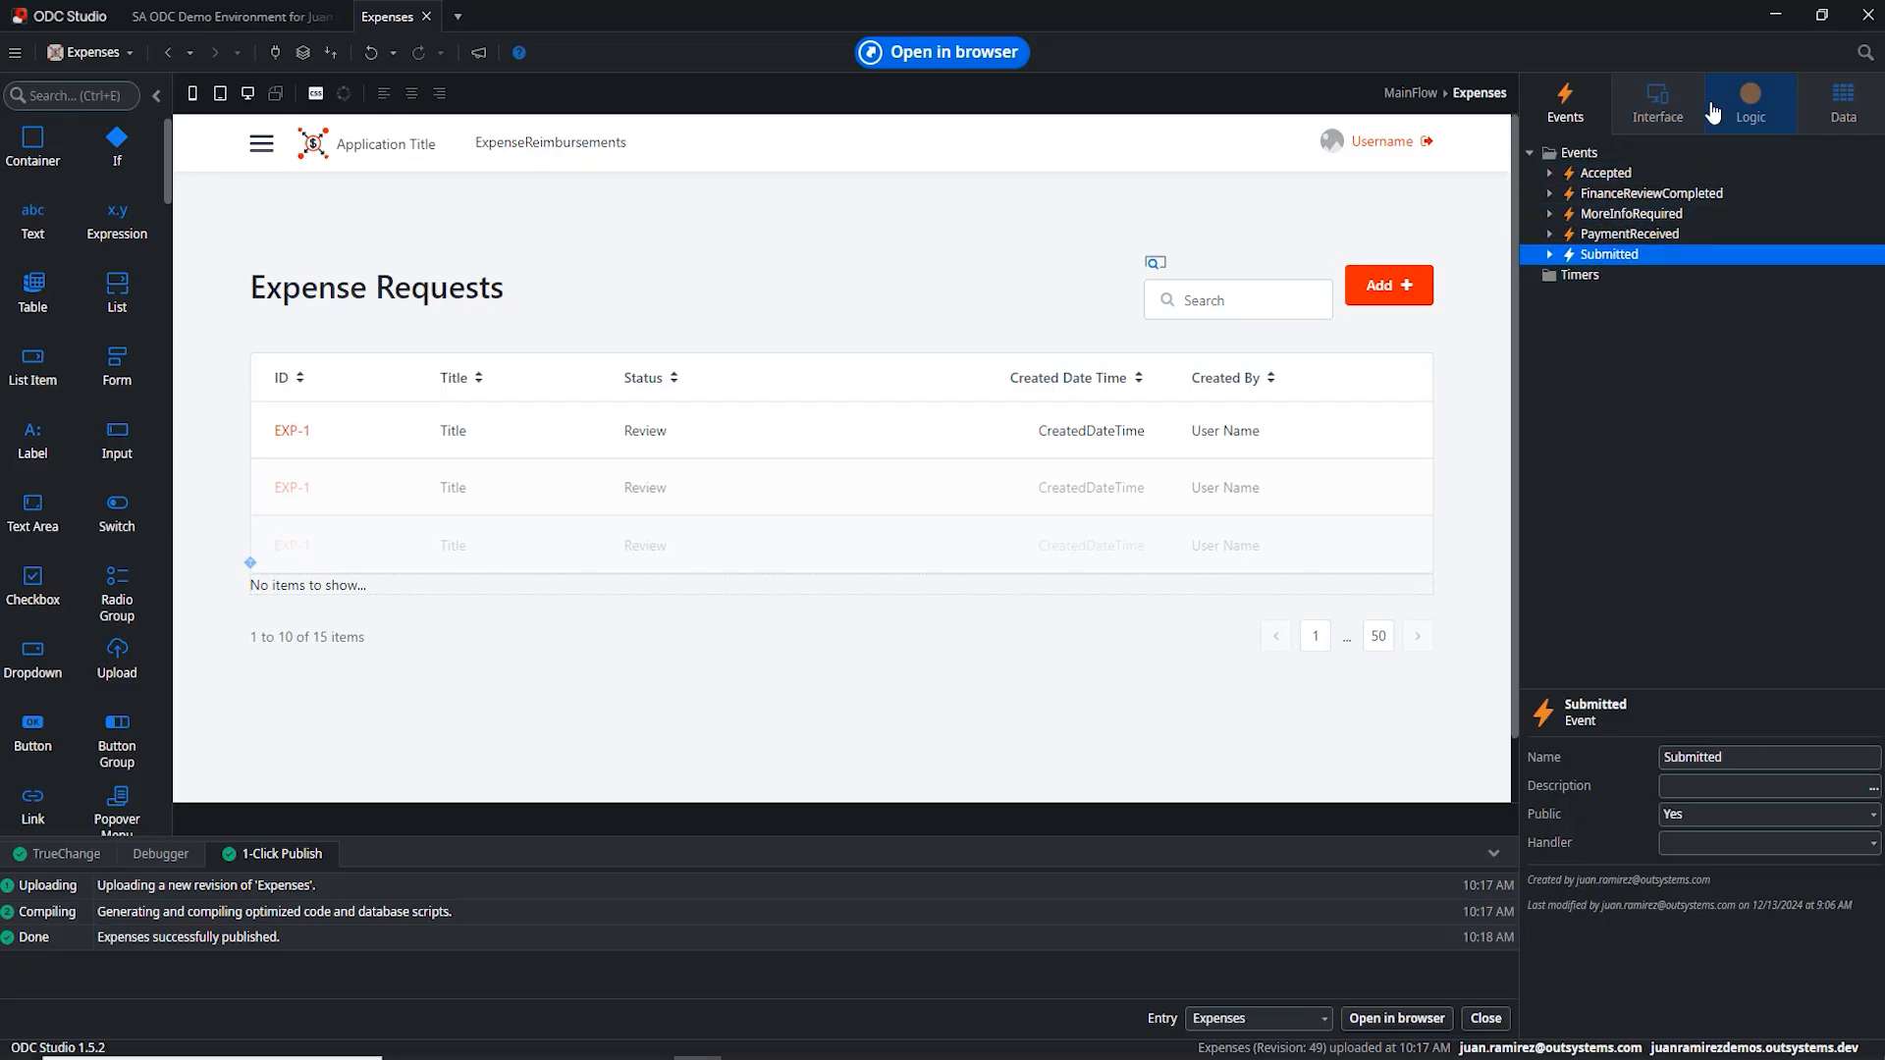
# Step: Show the Expenses logic with Server Actions collapsed and Service Actions expanded, then minimize Studio
pyautogui.click(1751, 103)
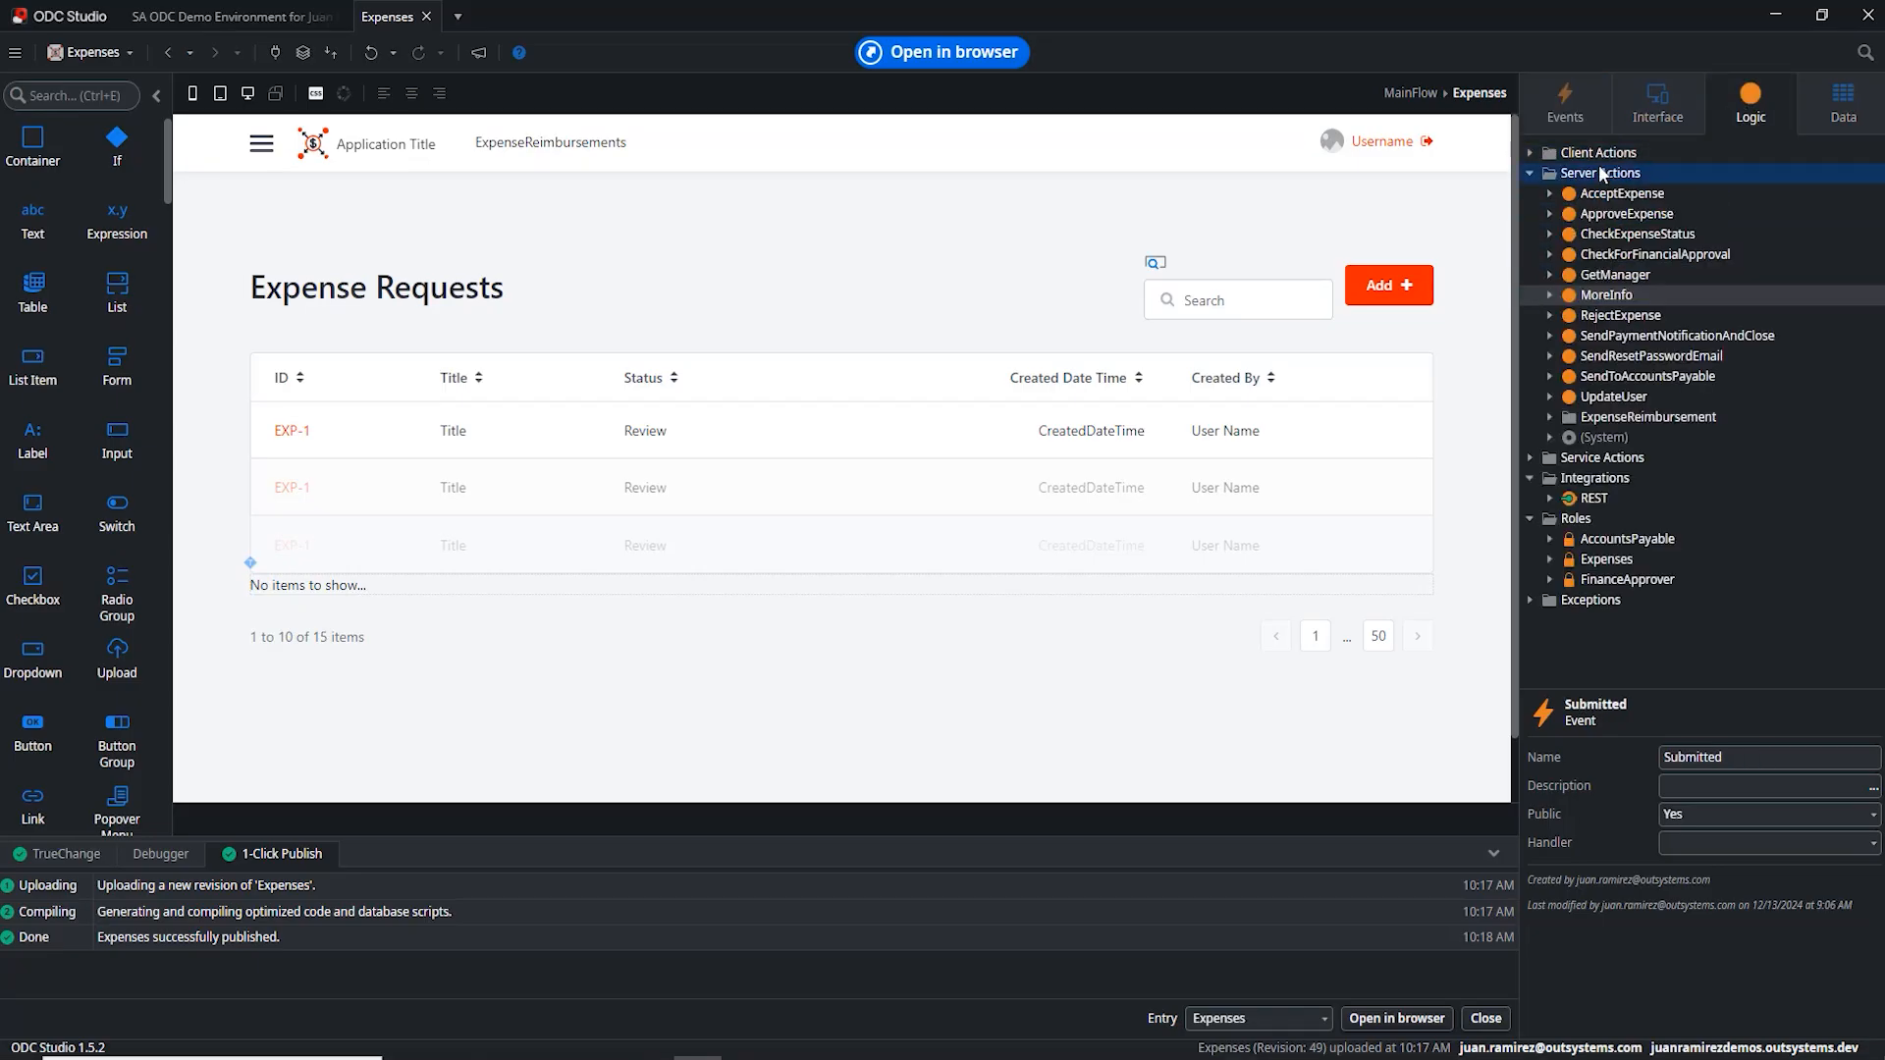
pyautogui.click(1529, 172)
pyautogui.click(1529, 193)
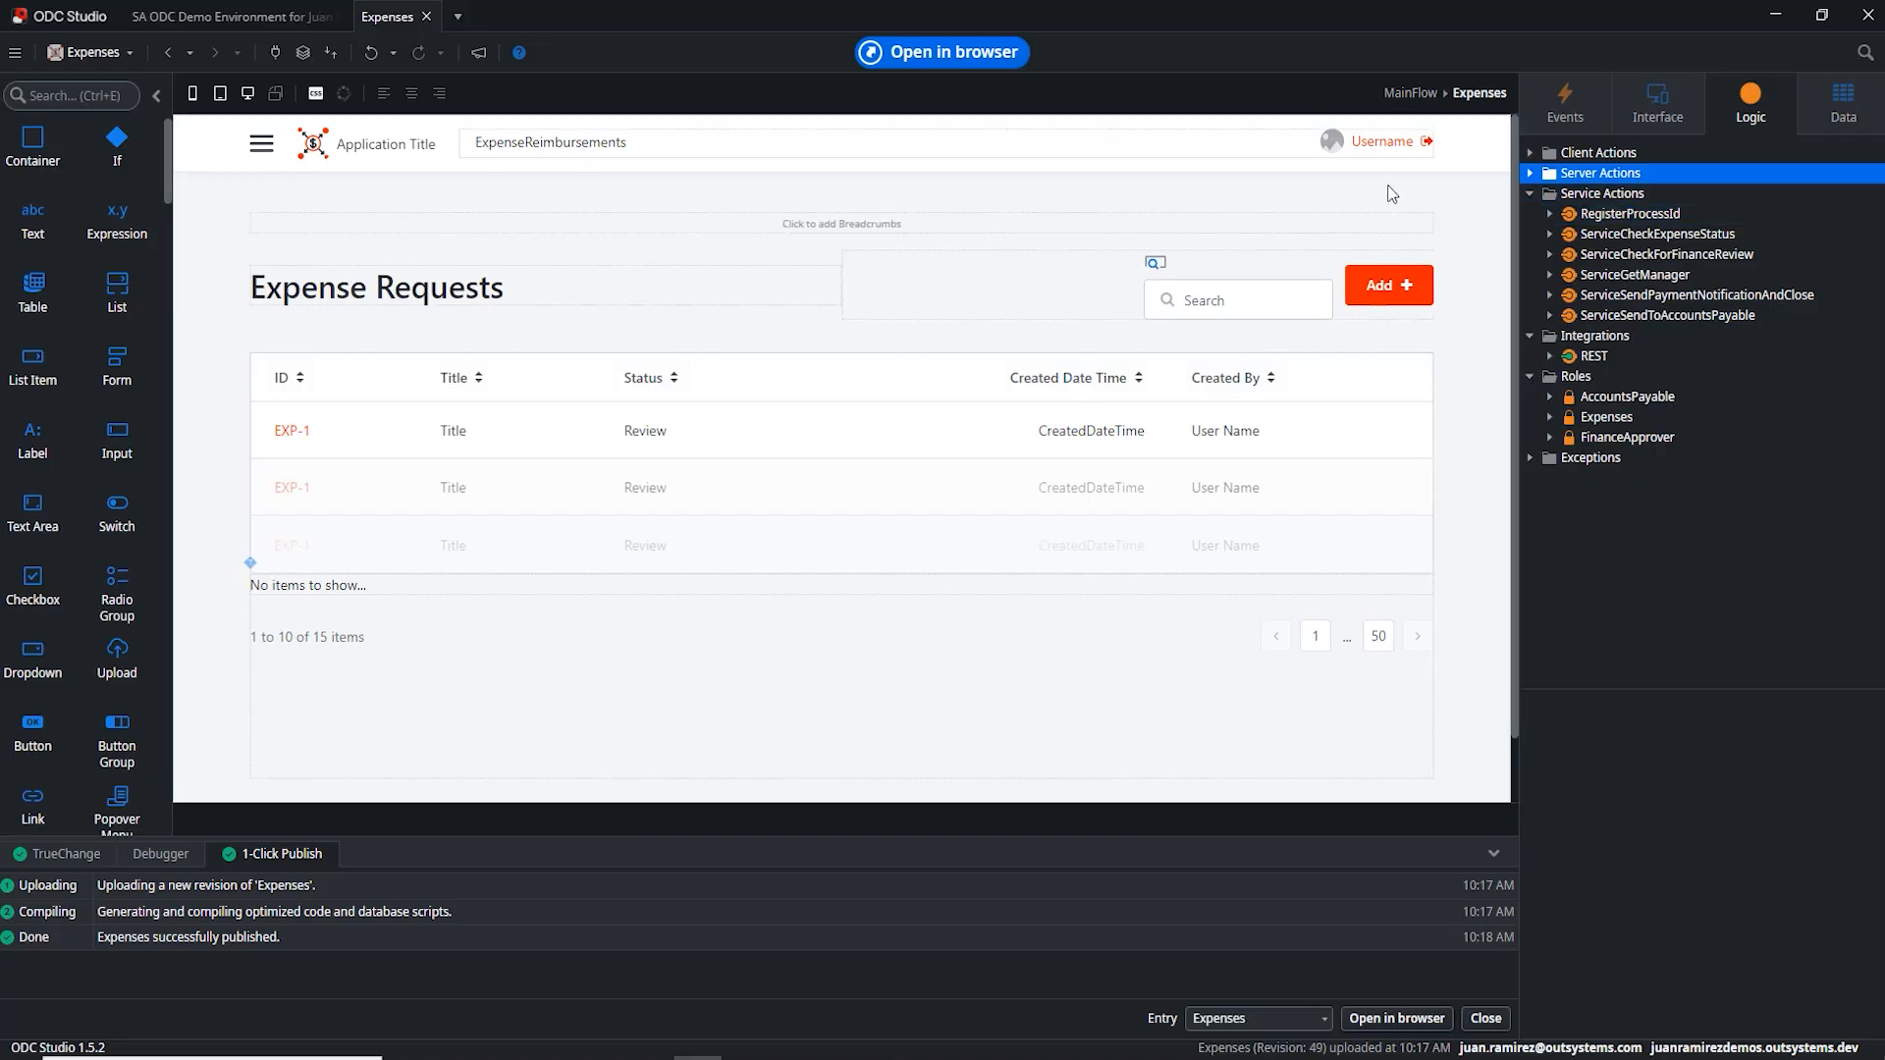
pyautogui.click(1775, 16)
# Step: Leave the slideshow, go to Workflows in the OutSystems Apps portal and start a new workflow
pyautogui.press('Escape')
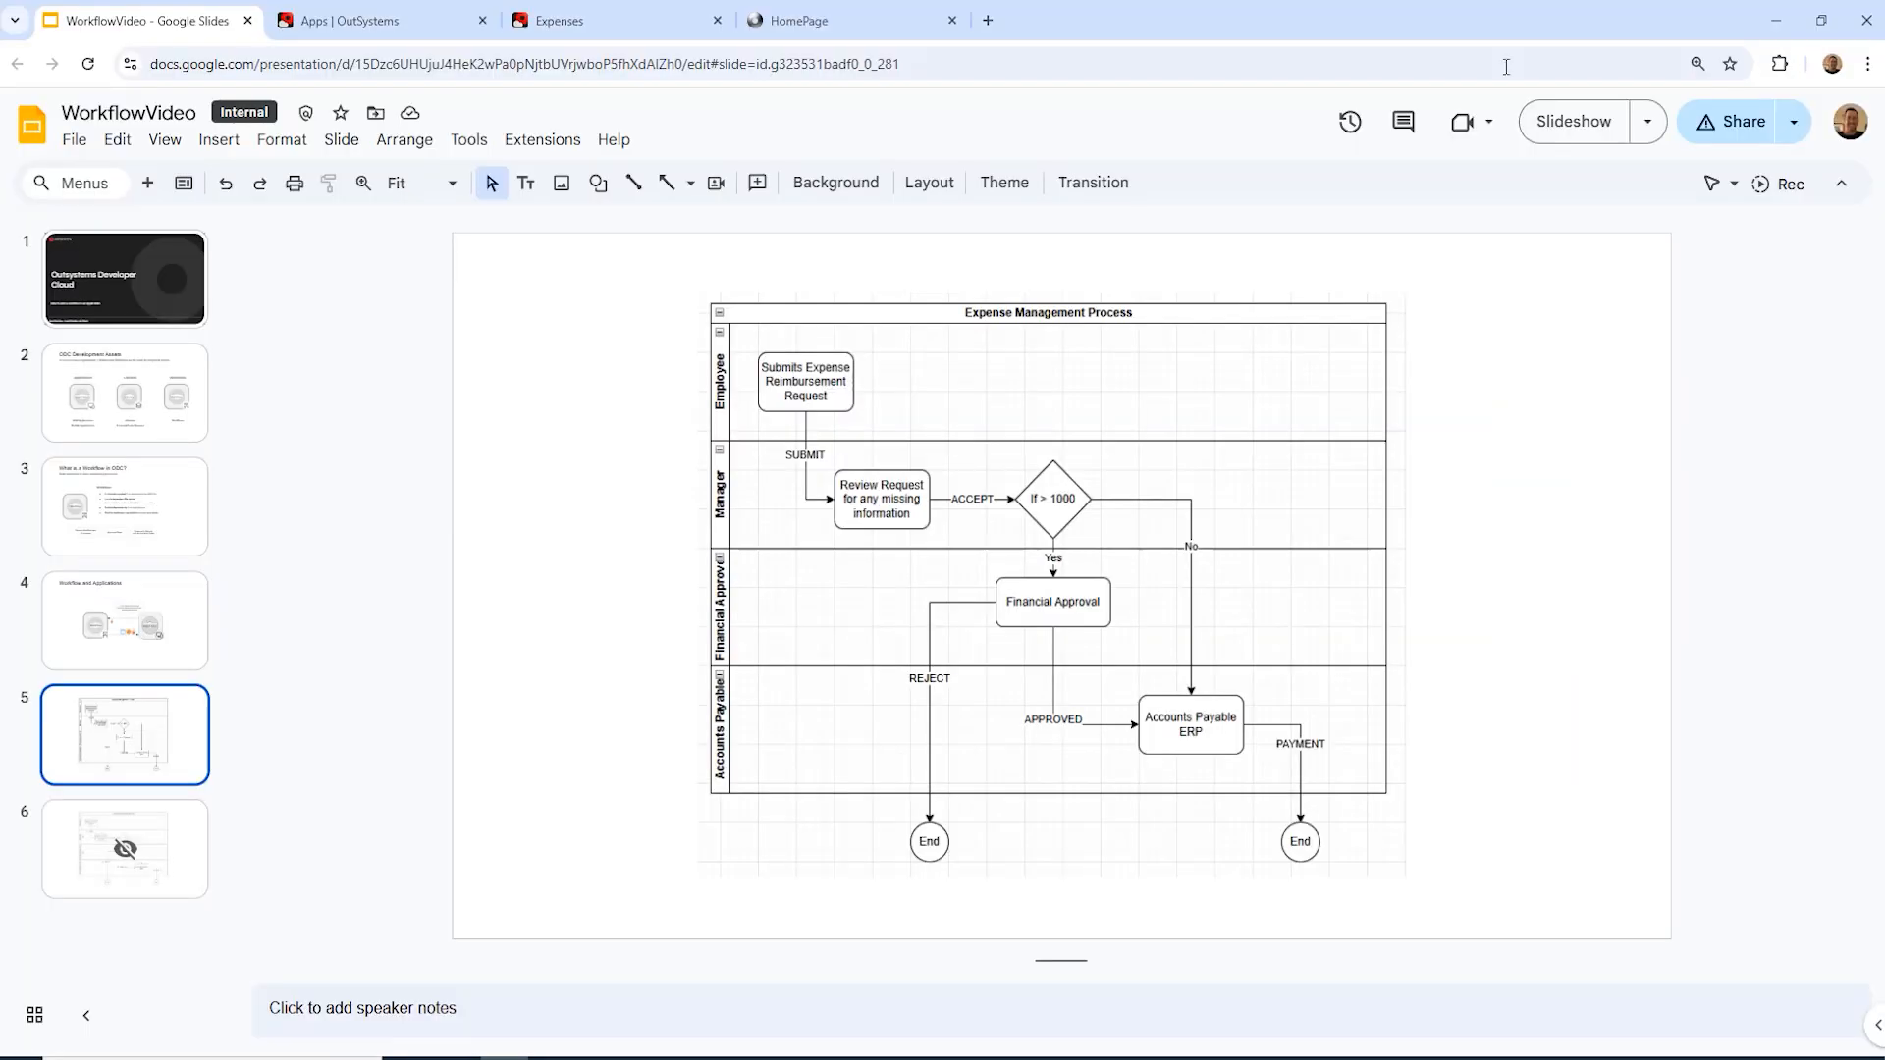
pyautogui.click(440, 31)
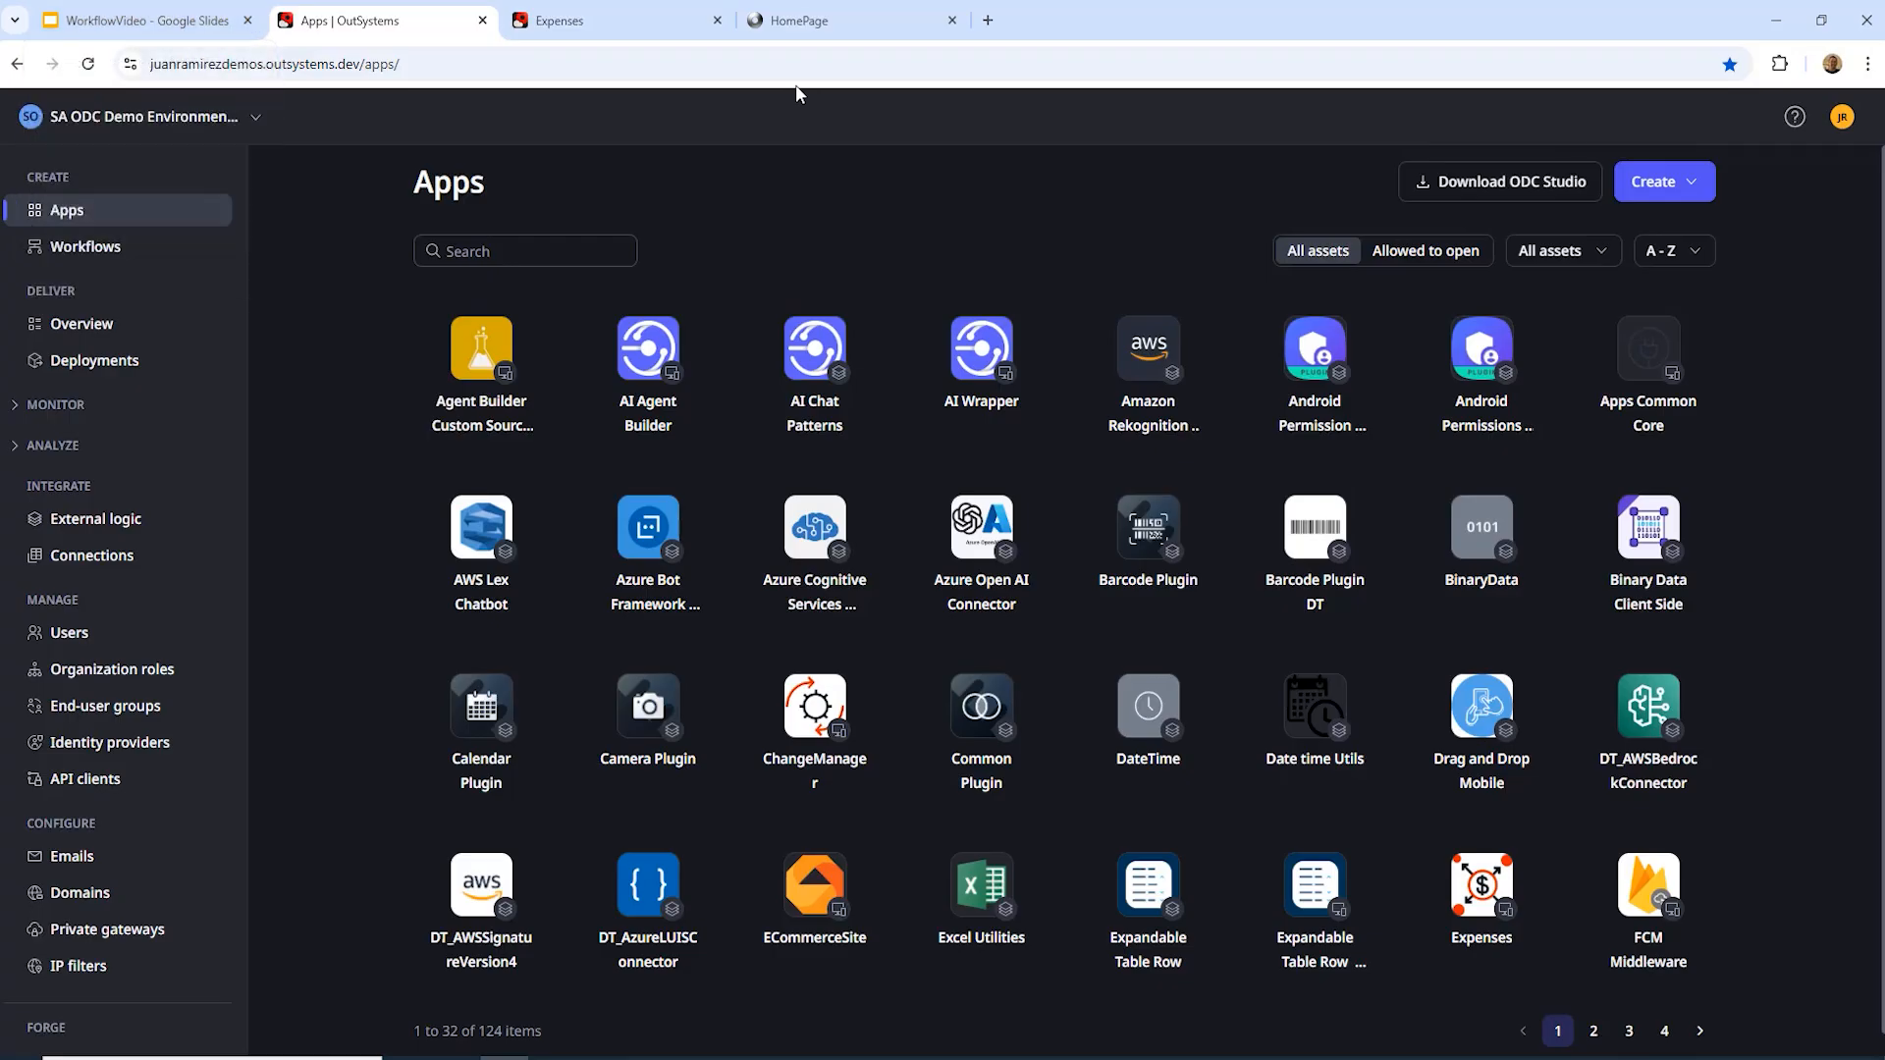
pyautogui.click(78, 250)
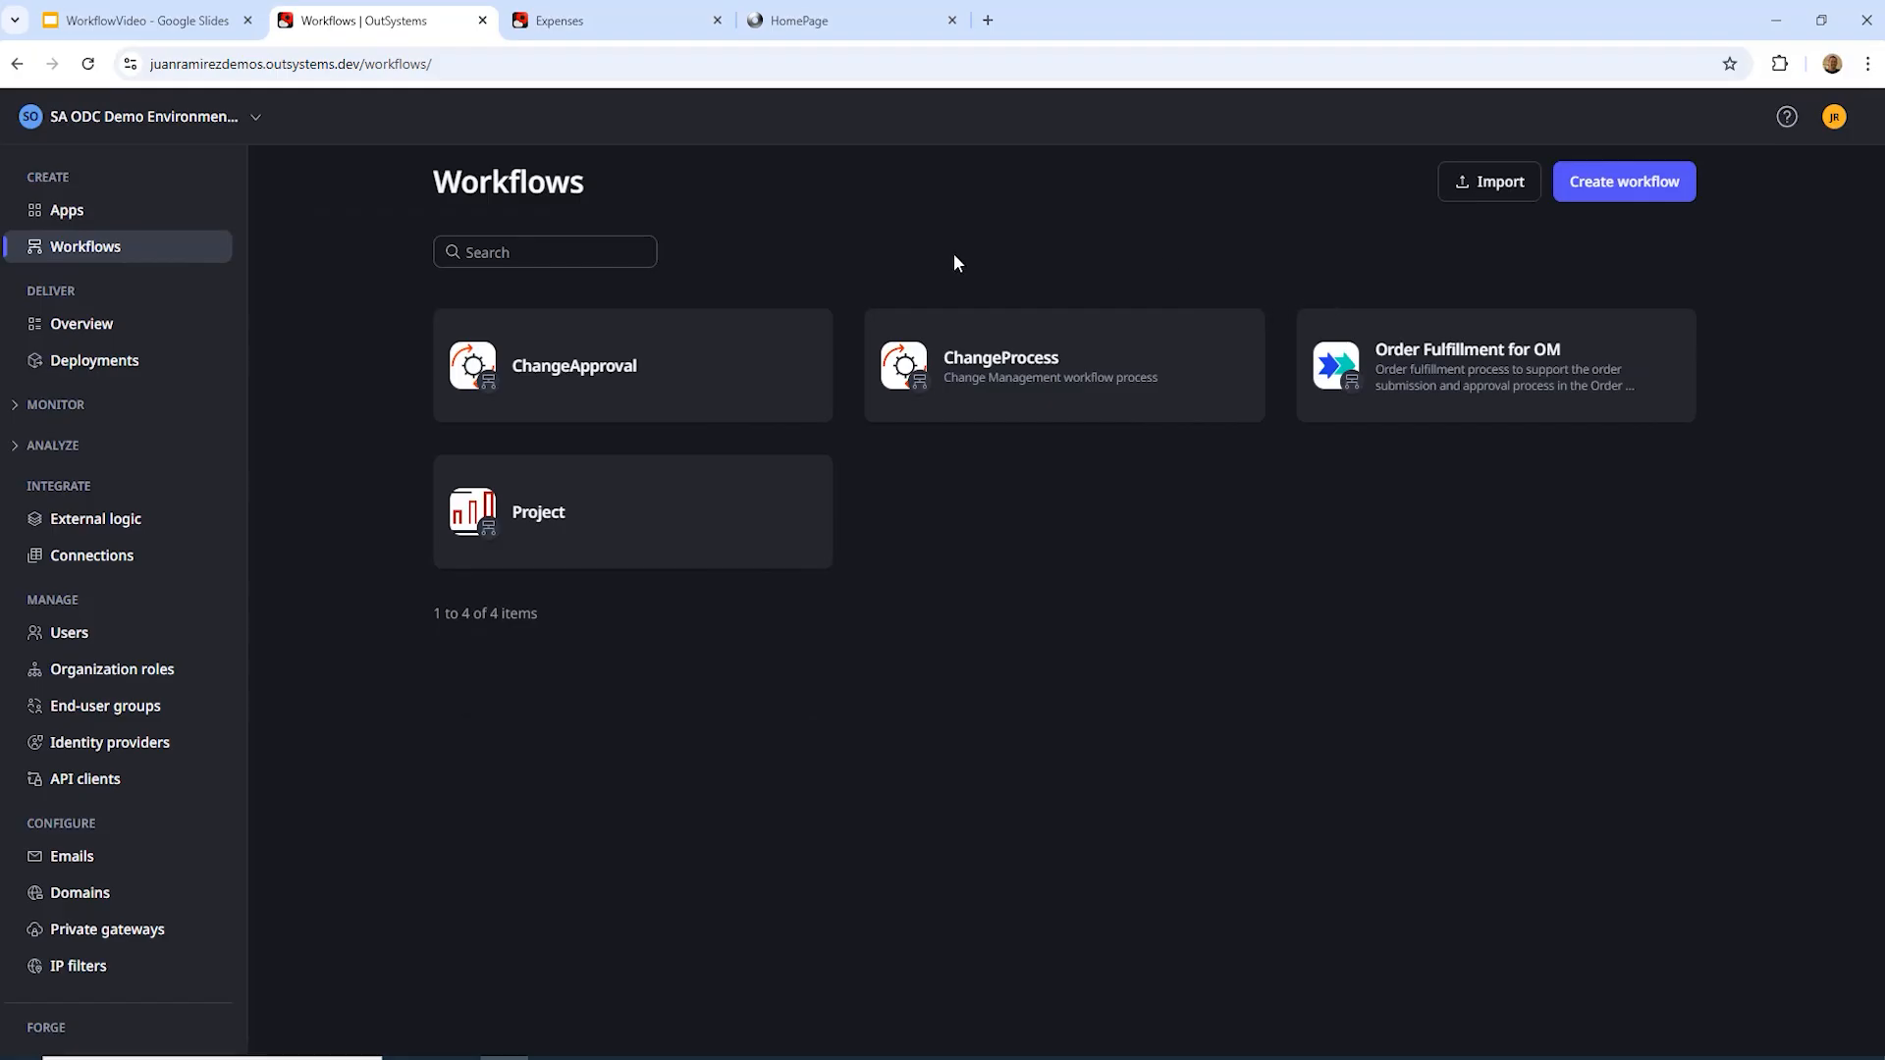
pyautogui.click(1637, 186)
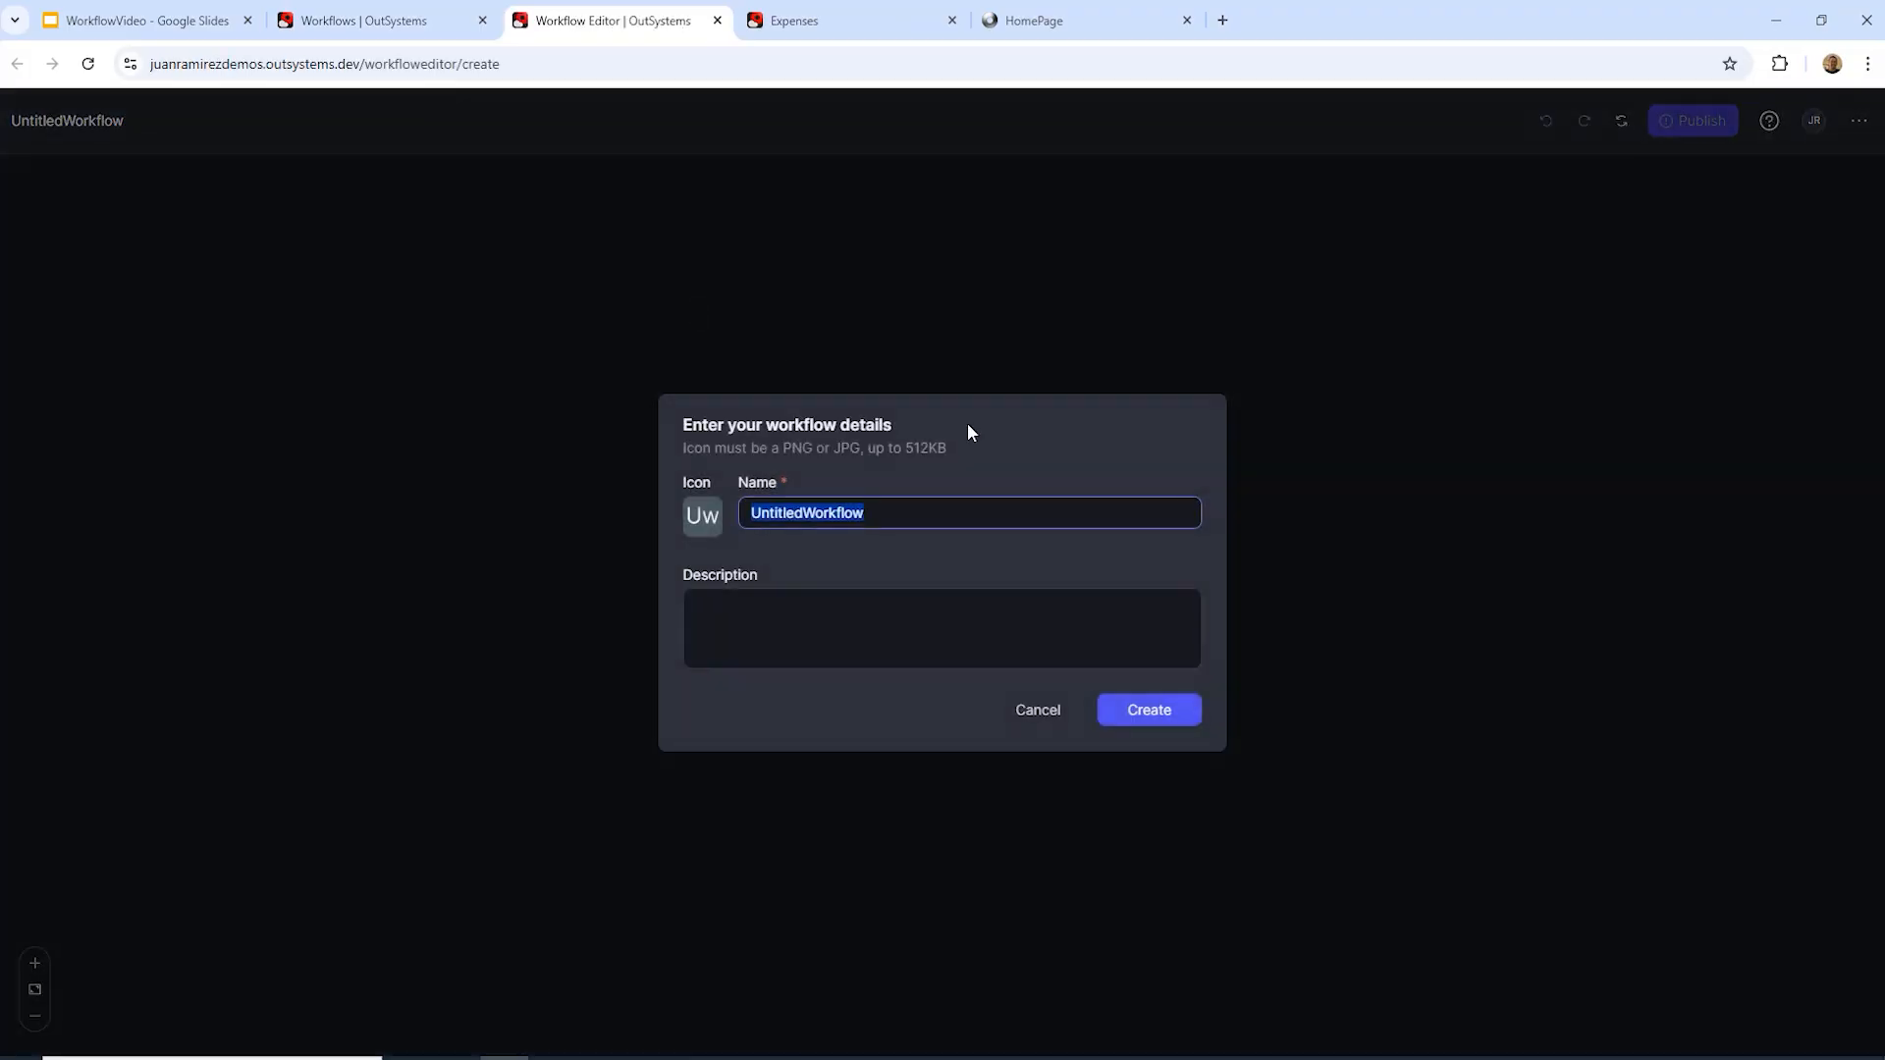
# Step: Create ExpenseWorkflow with the Logo.png icon and description 'Workflow to manage expenses'
pyautogui.write('Expense')
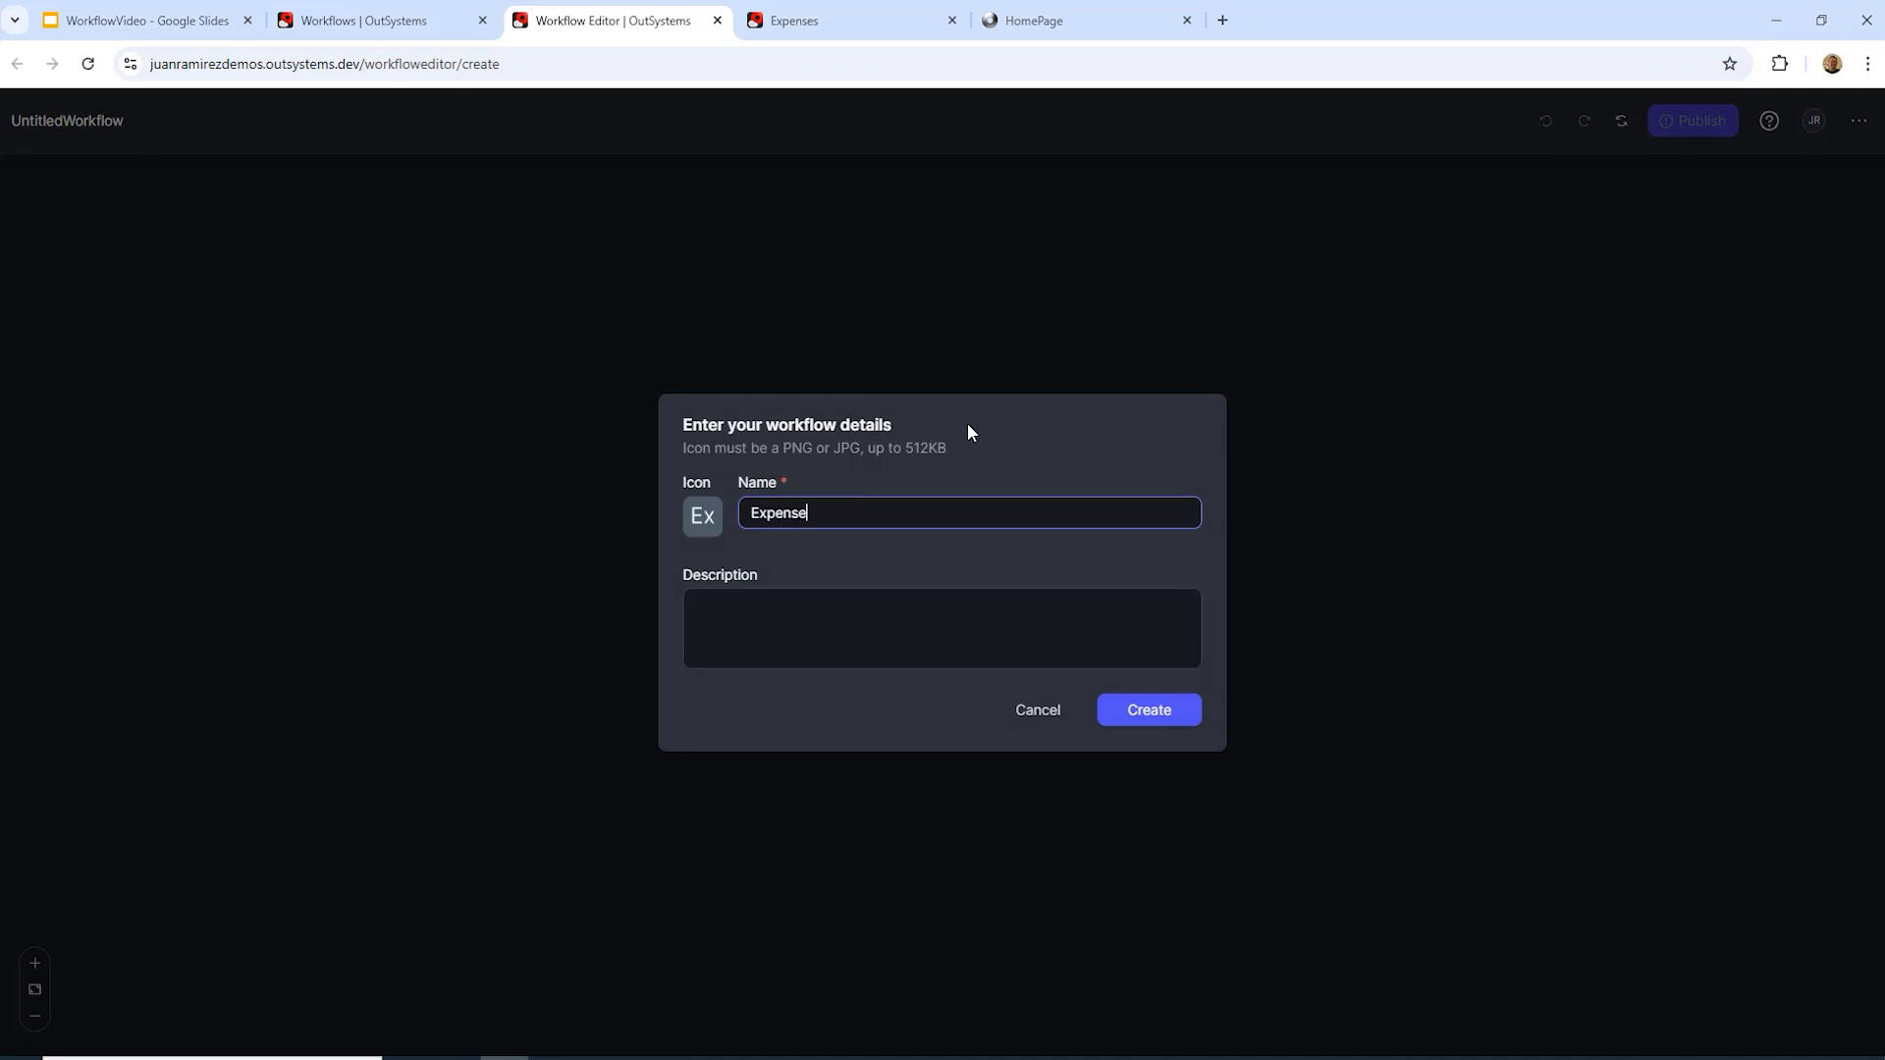
pyautogui.write('Workflow')
pyautogui.click(699, 523)
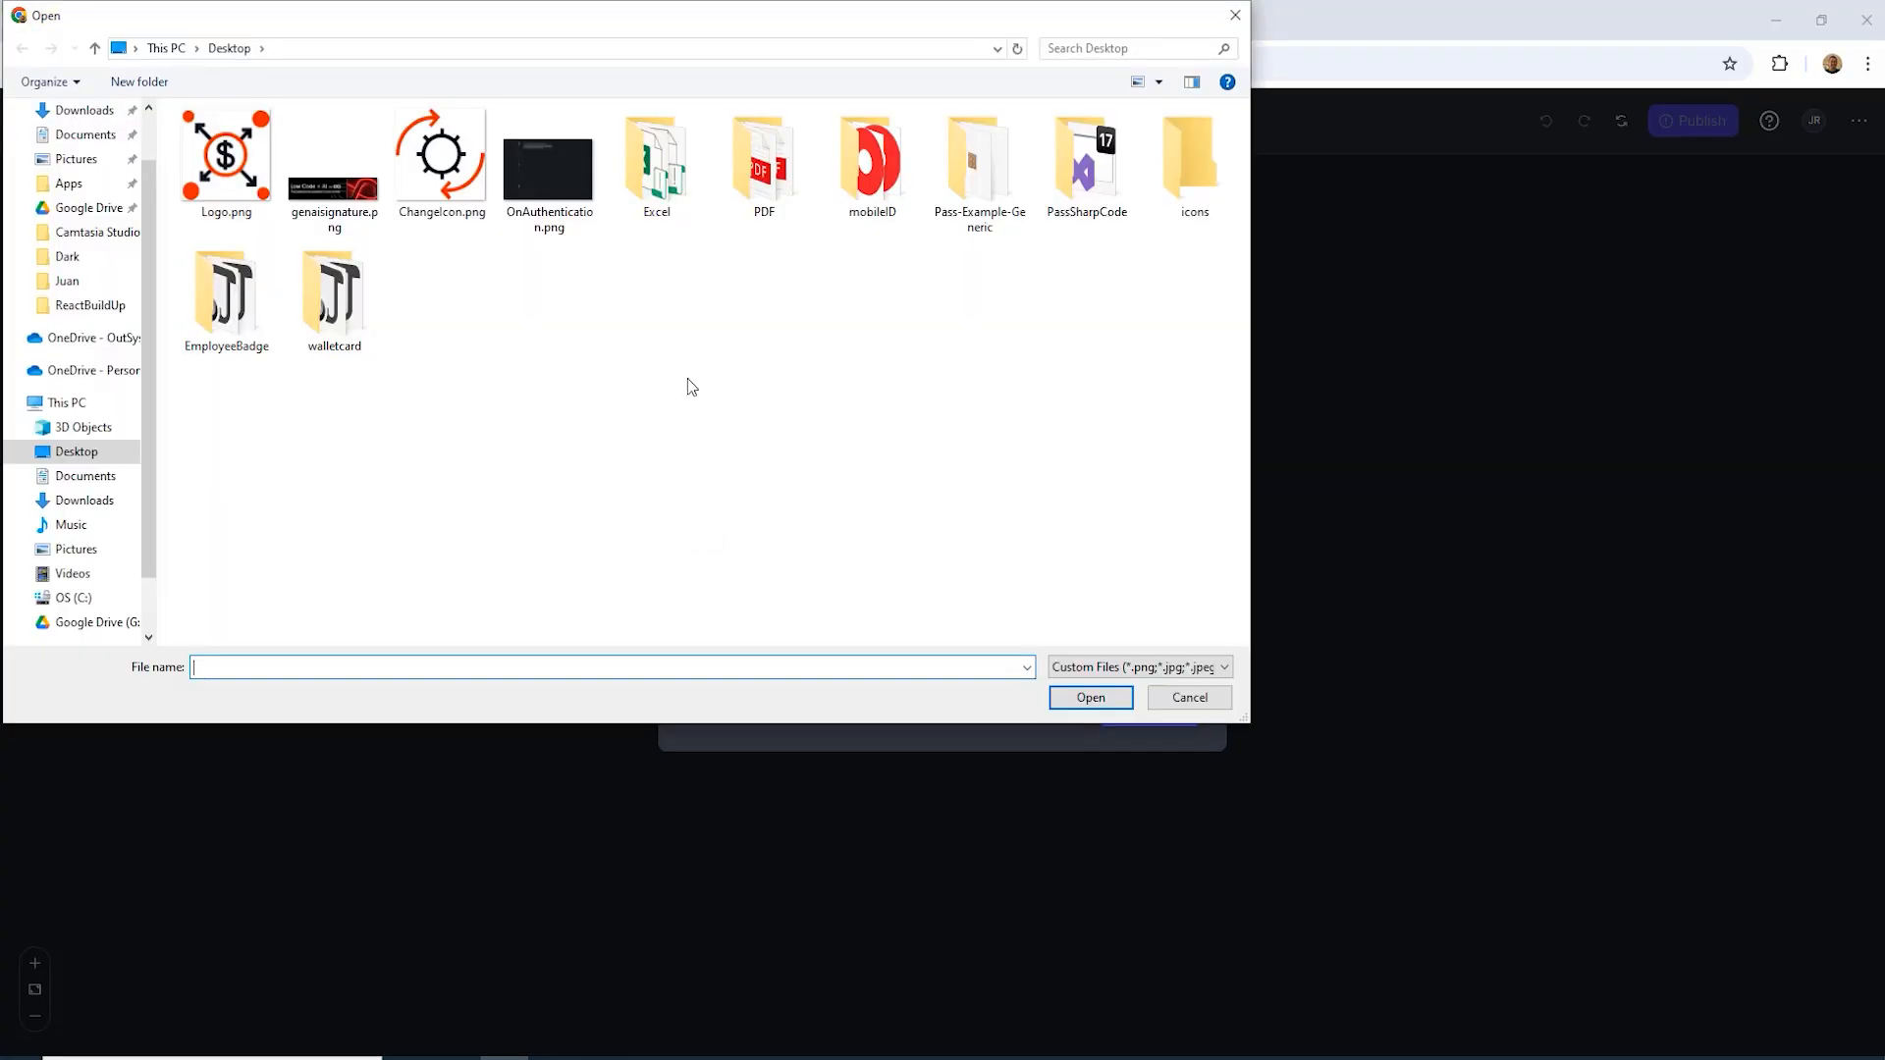
pyautogui.doubleClick(201, 157)
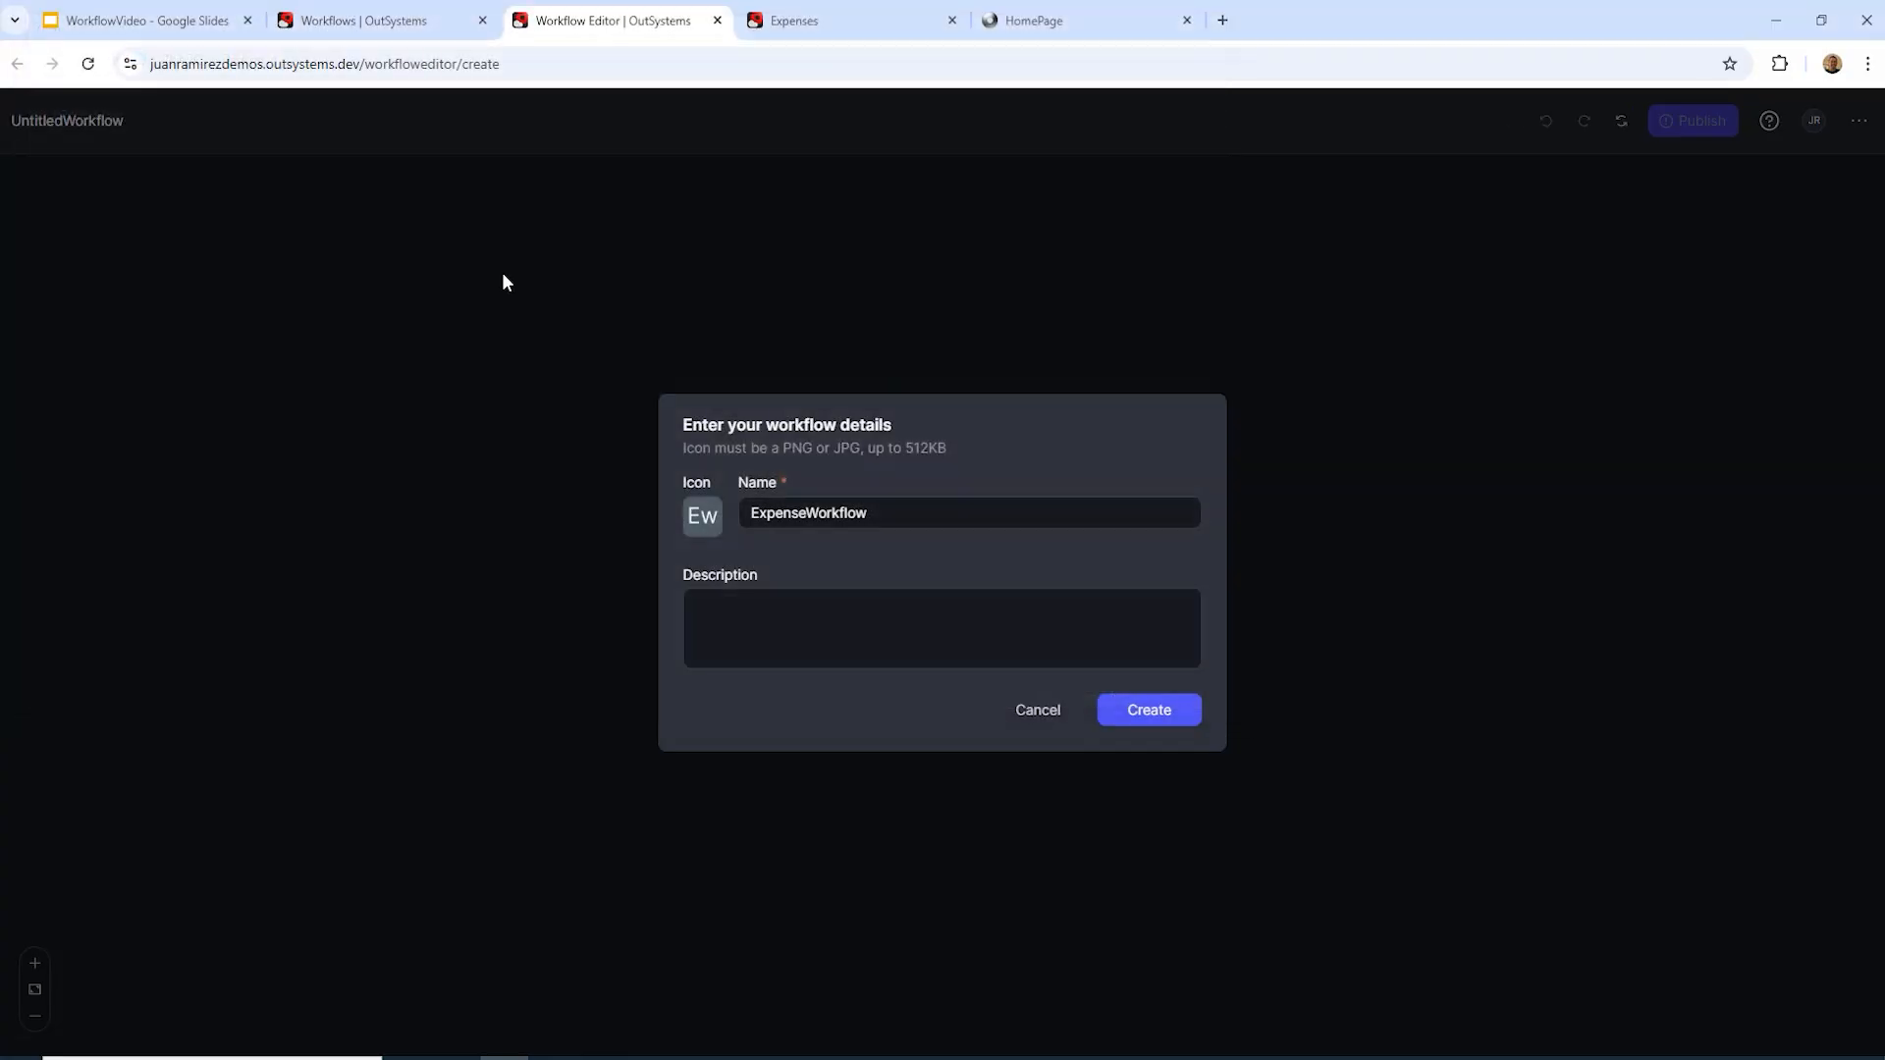
pyautogui.click(925, 628)
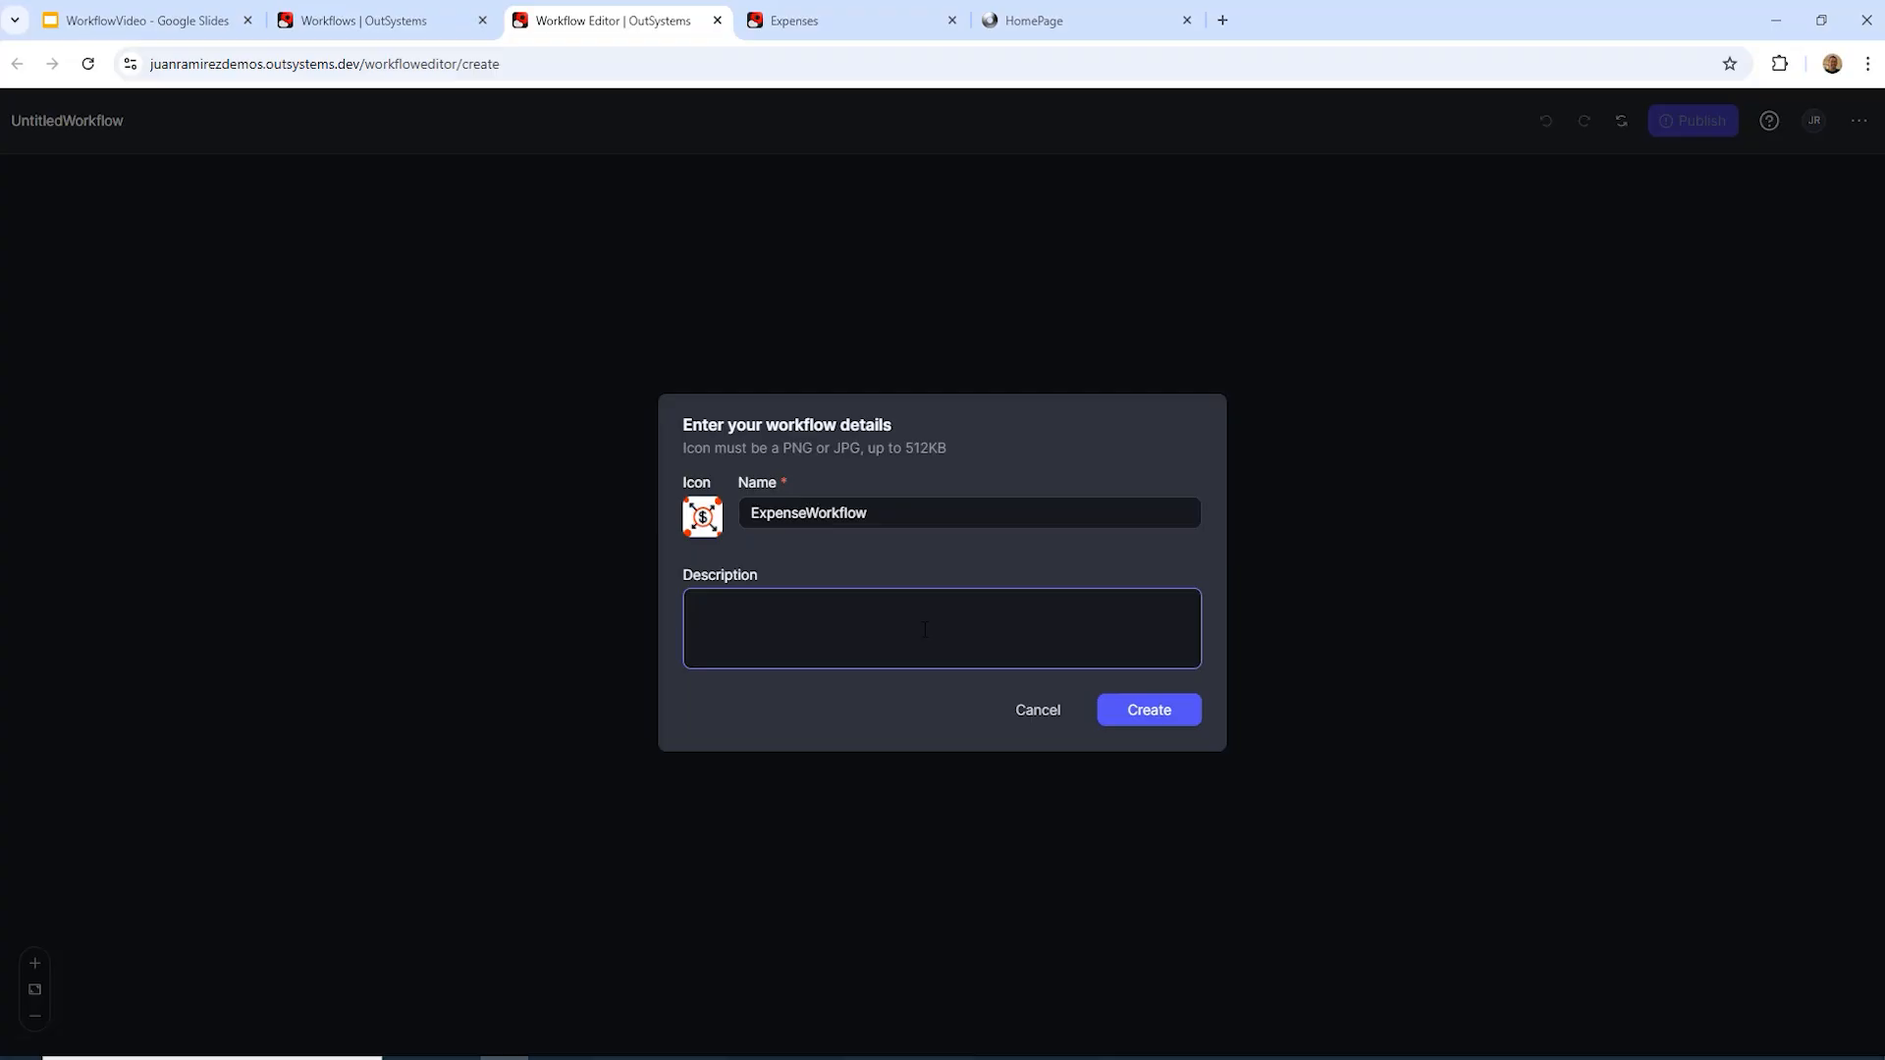
pyautogui.write('Workflow to manage expenses')
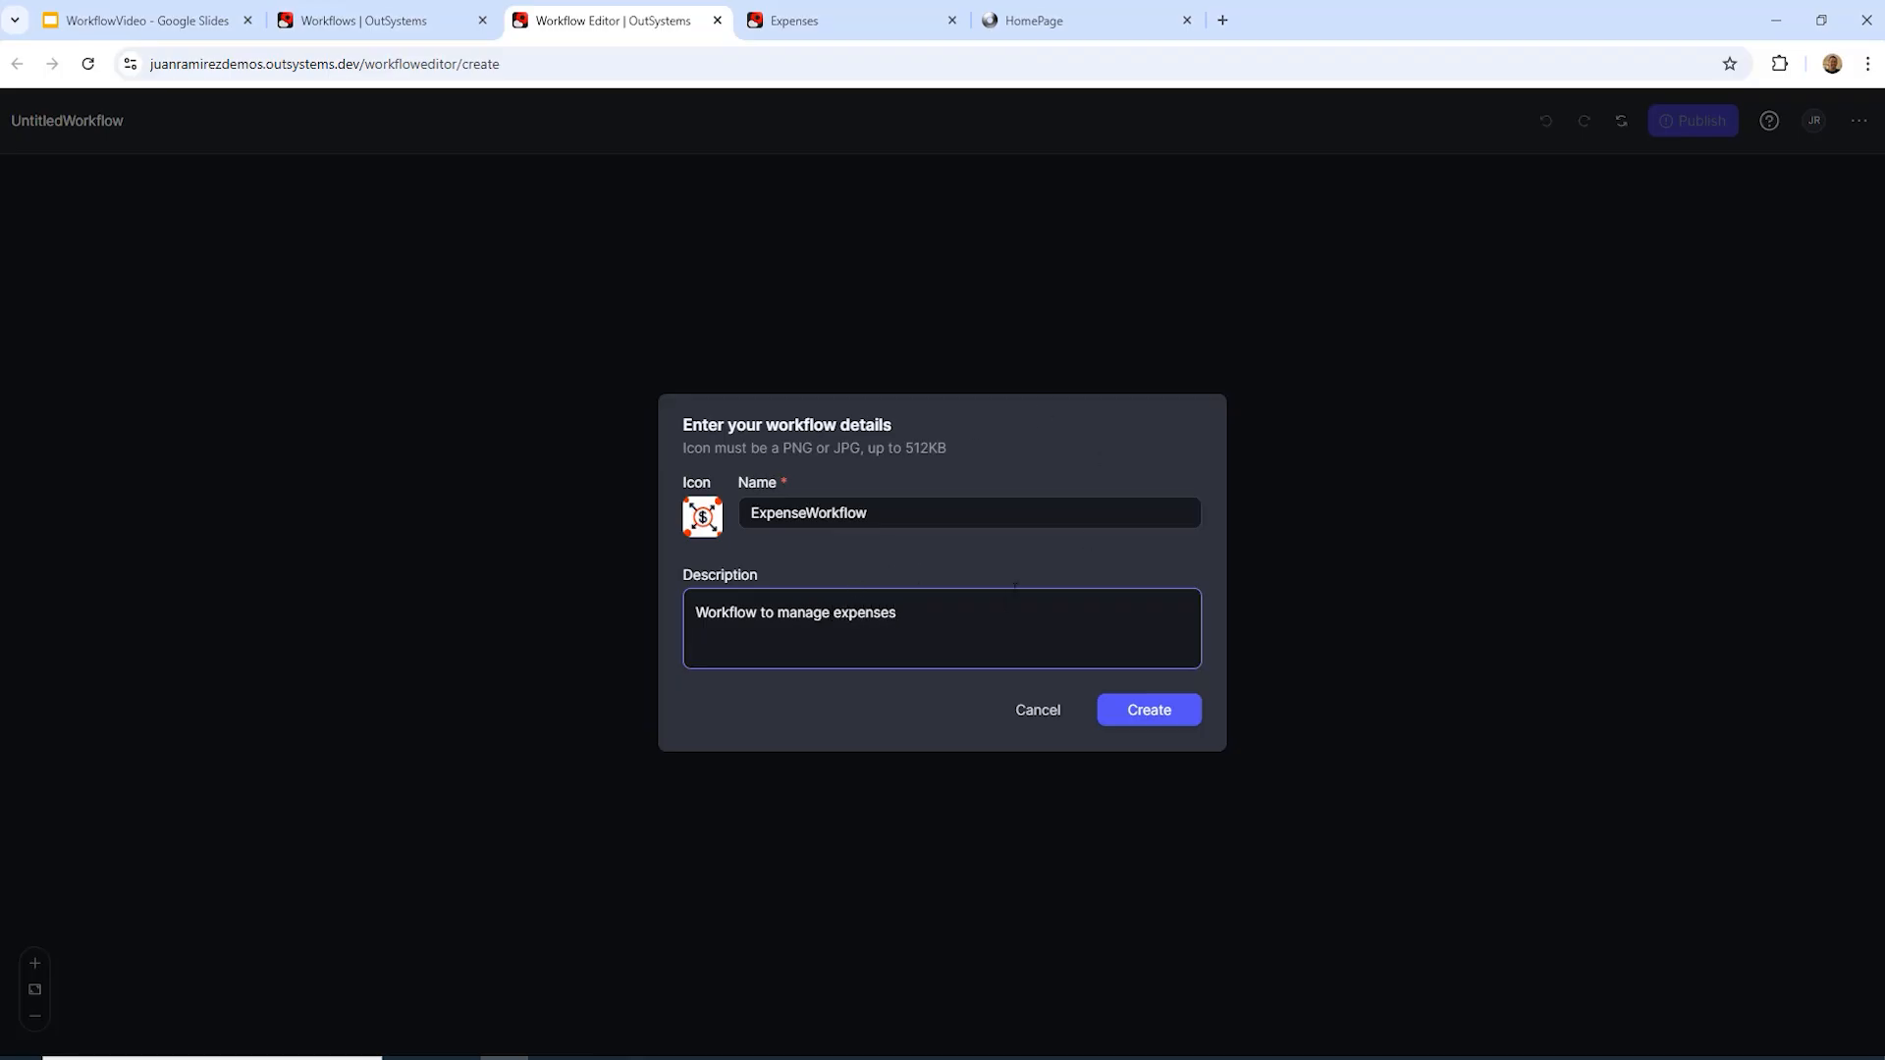
pyautogui.click(1155, 716)
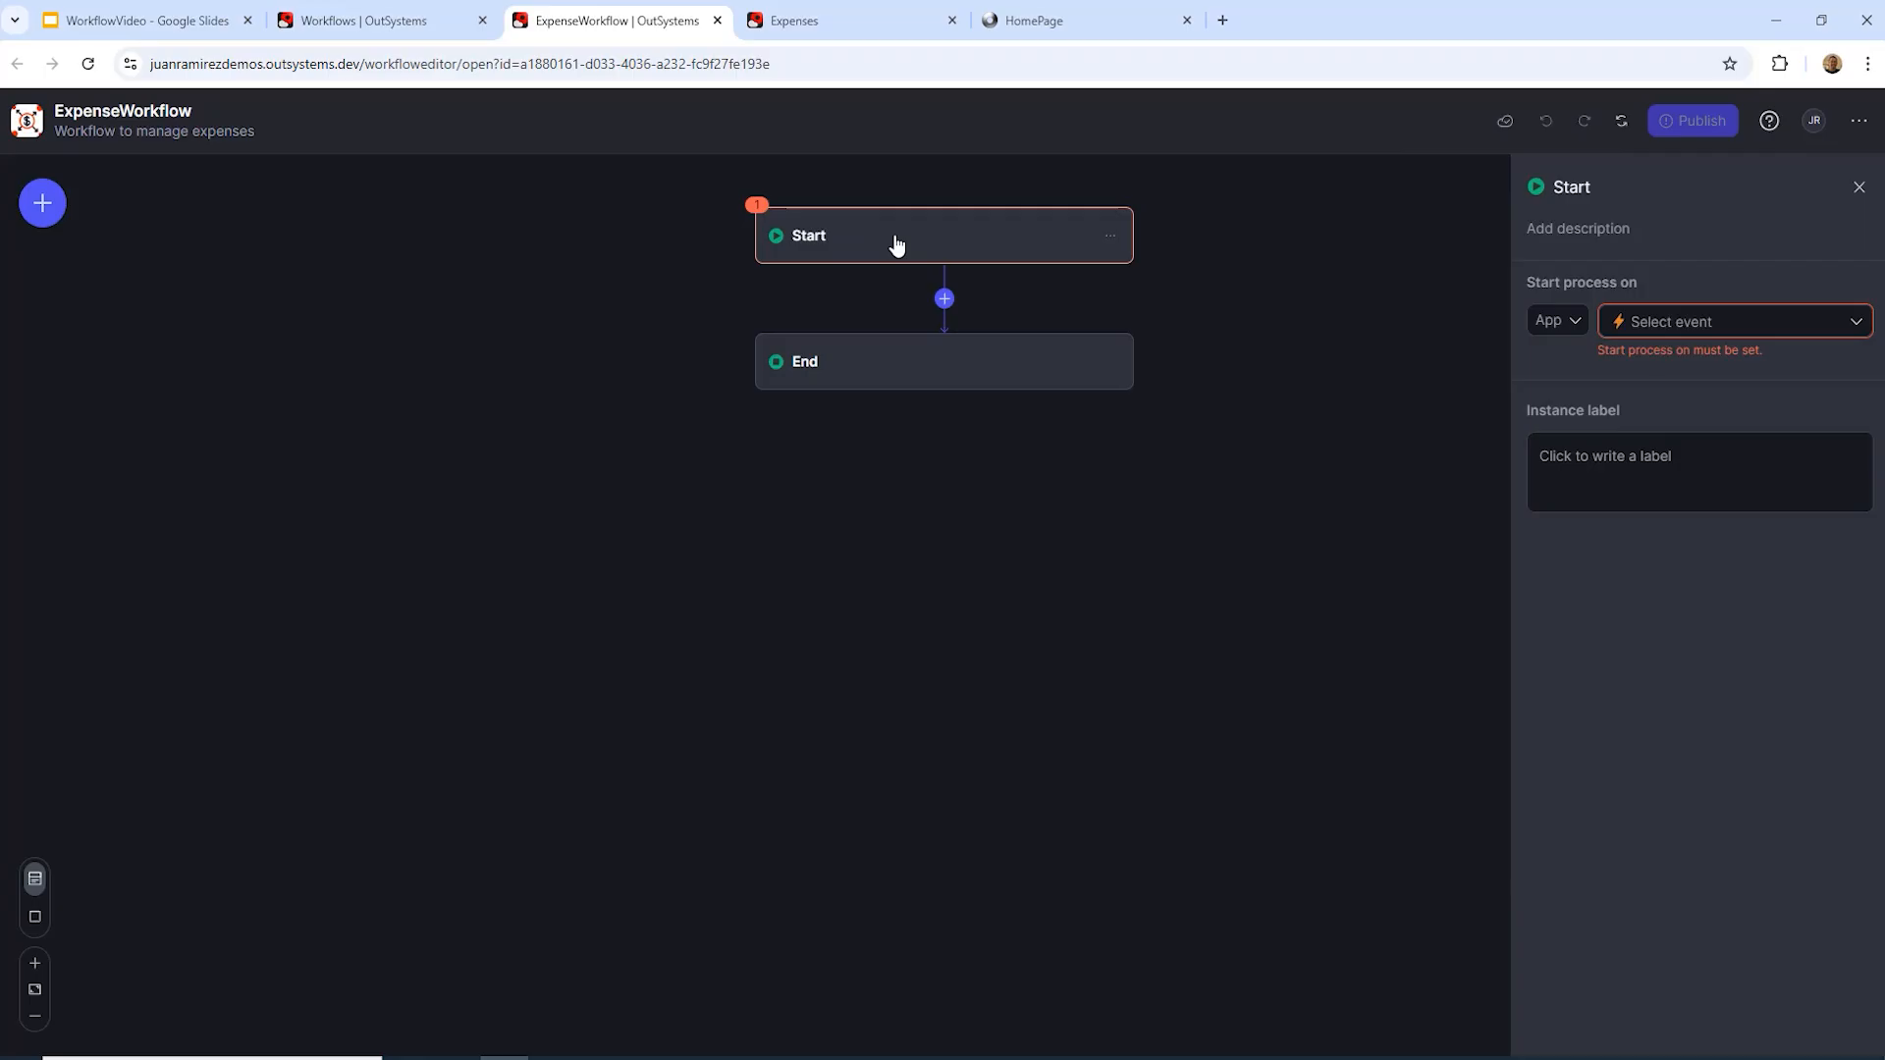
# Step: Trigger the Start node on the Expenses app's Submitted event
pyautogui.click(1570, 324)
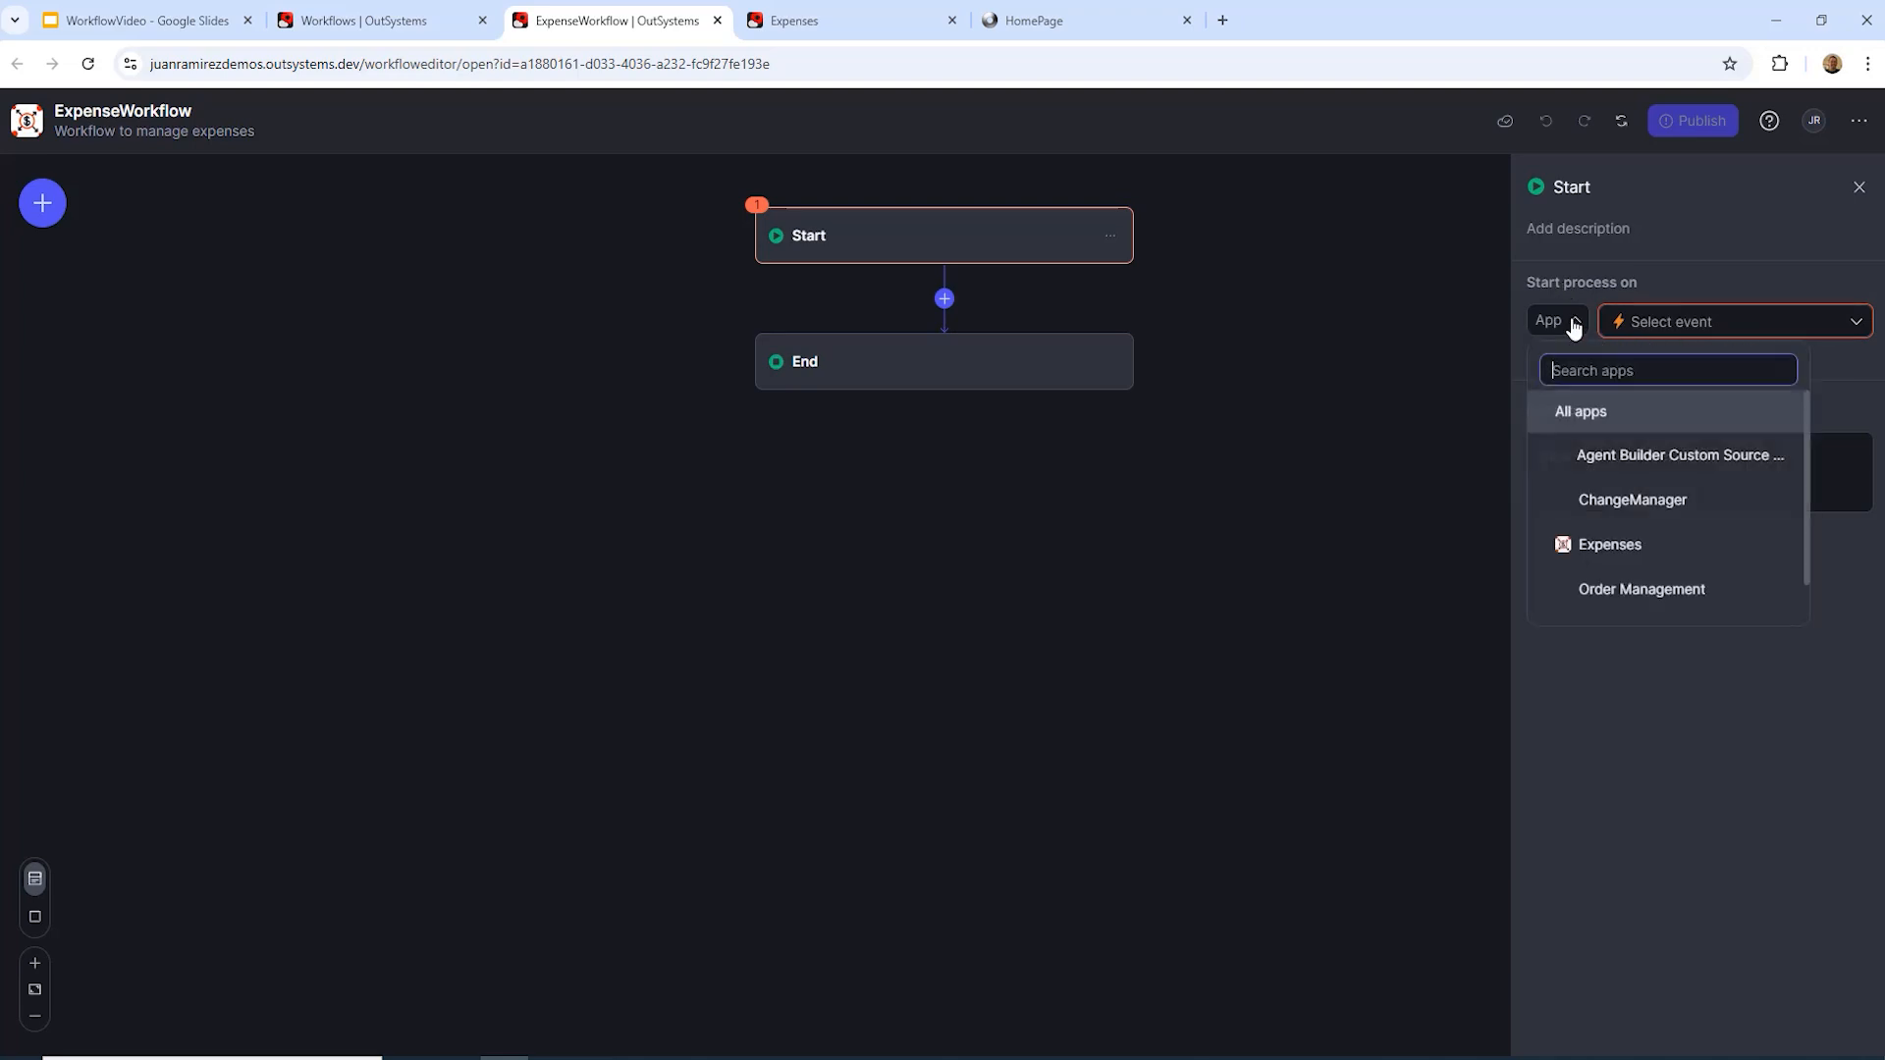
pyautogui.click(1616, 553)
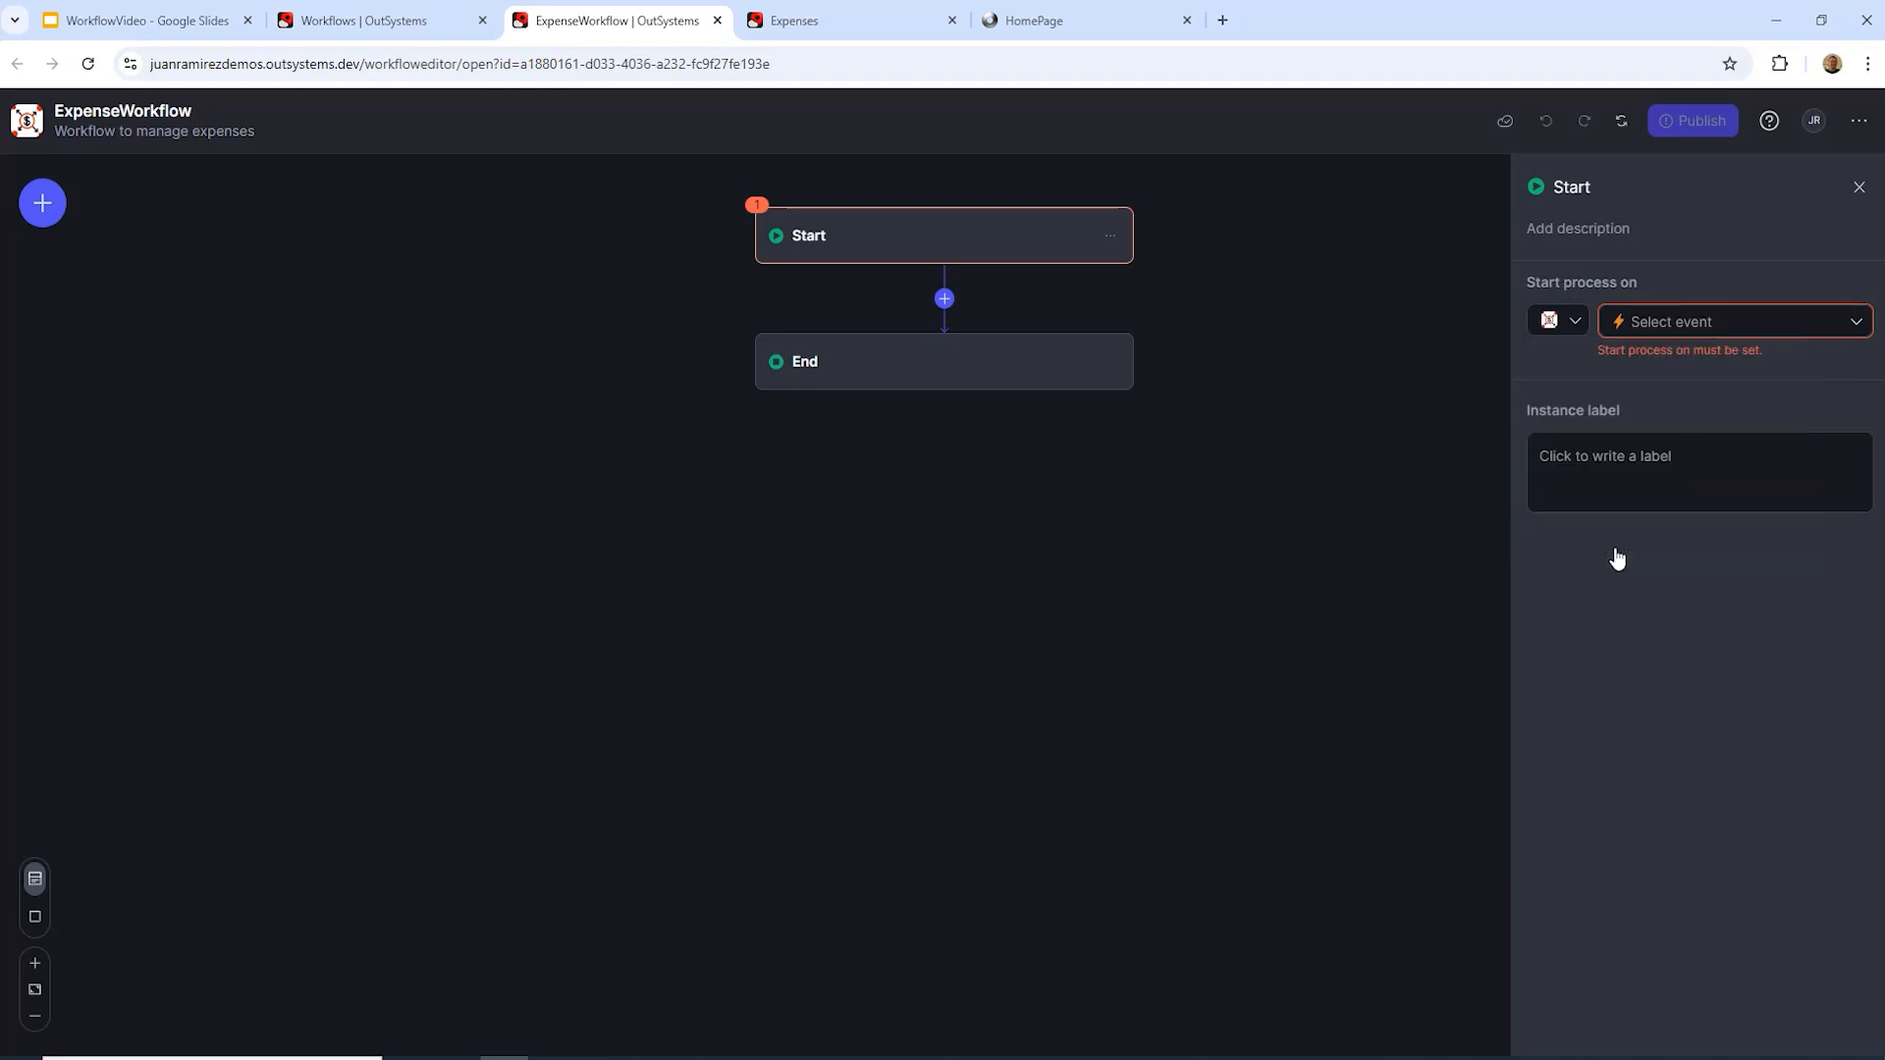
pyautogui.click(1775, 324)
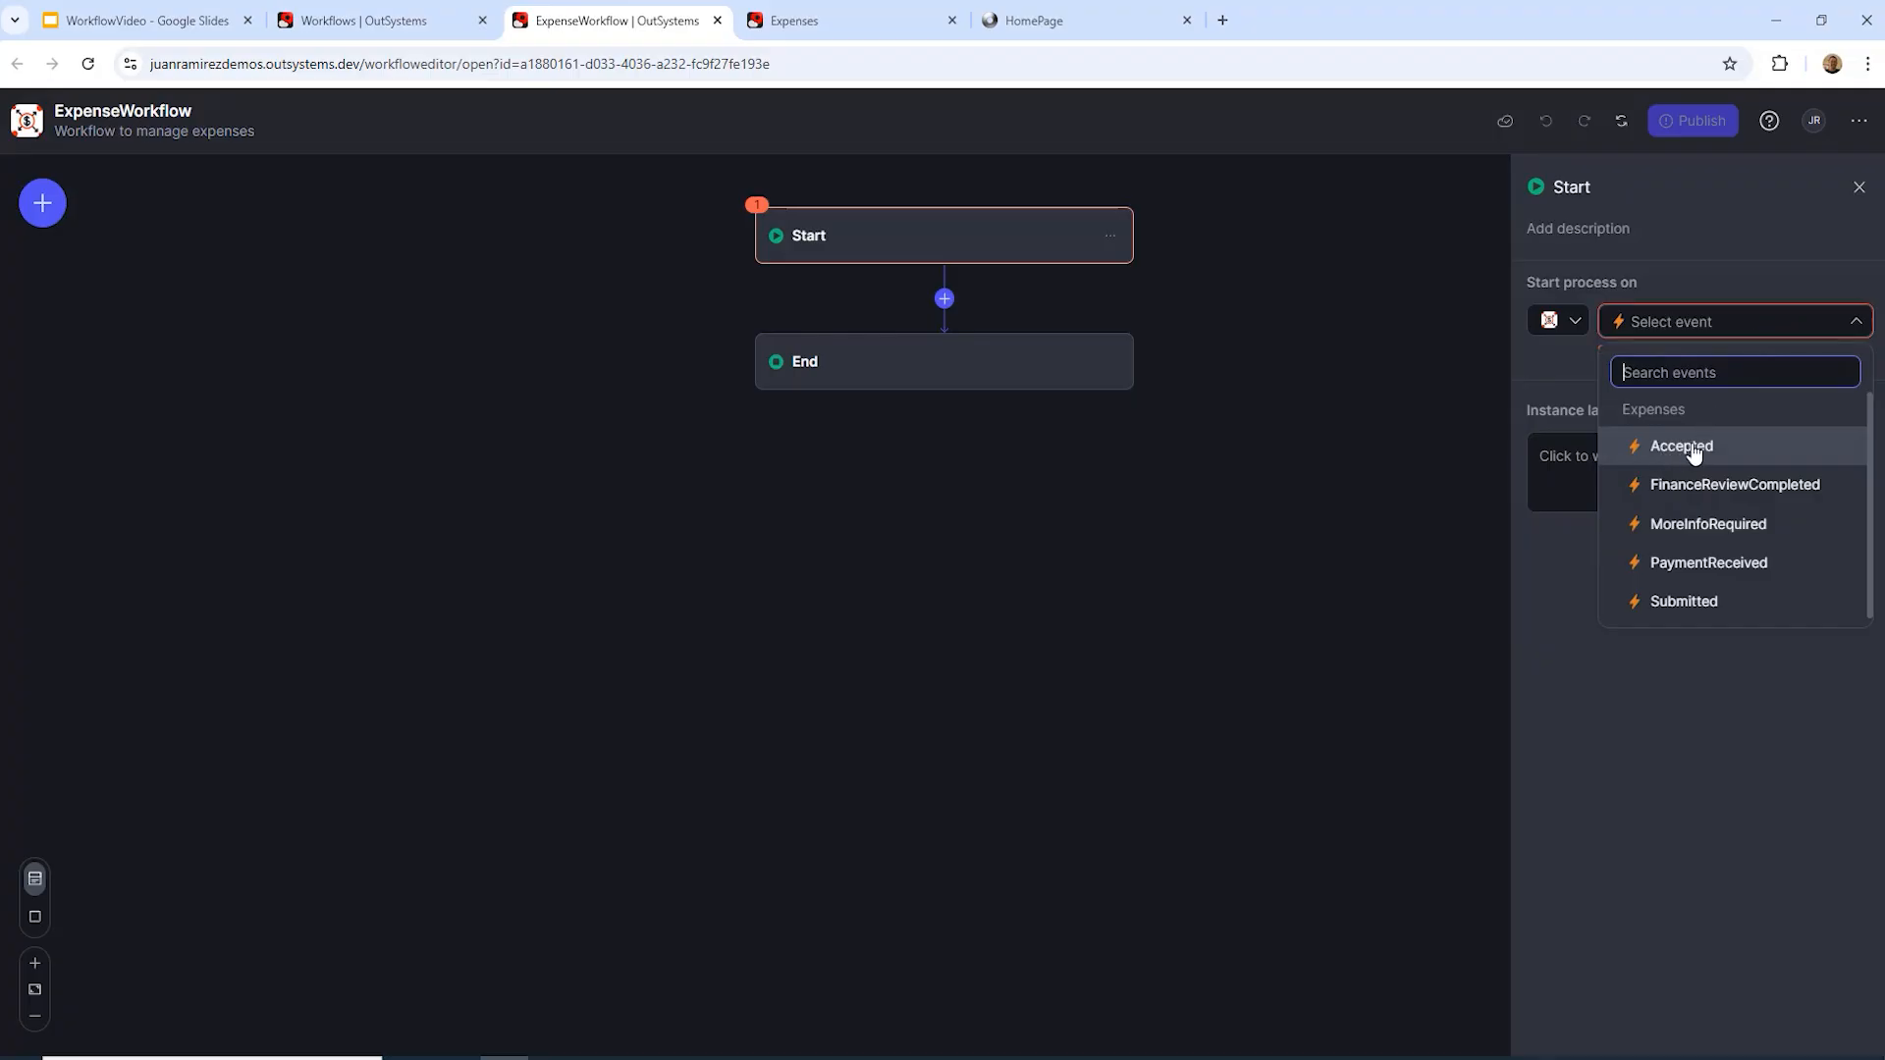
pyautogui.click(1685, 603)
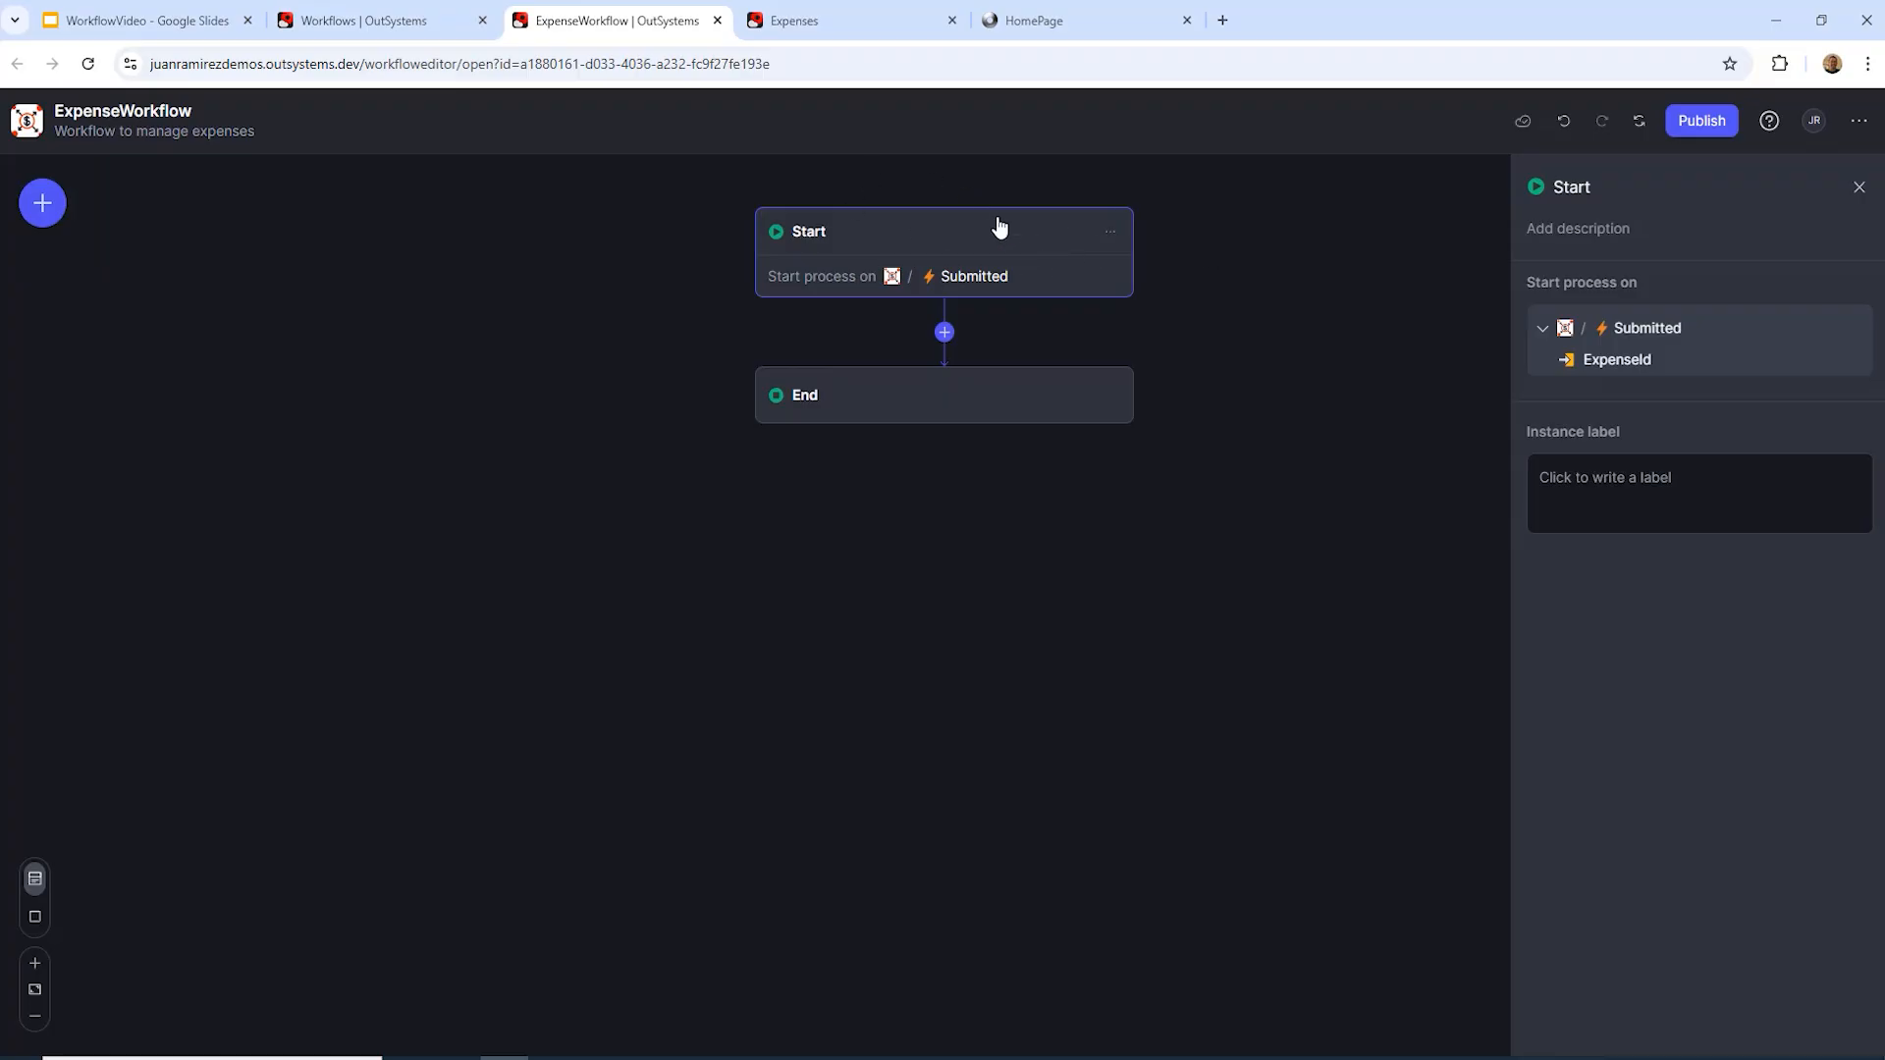
pyautogui.click(1601, 489)
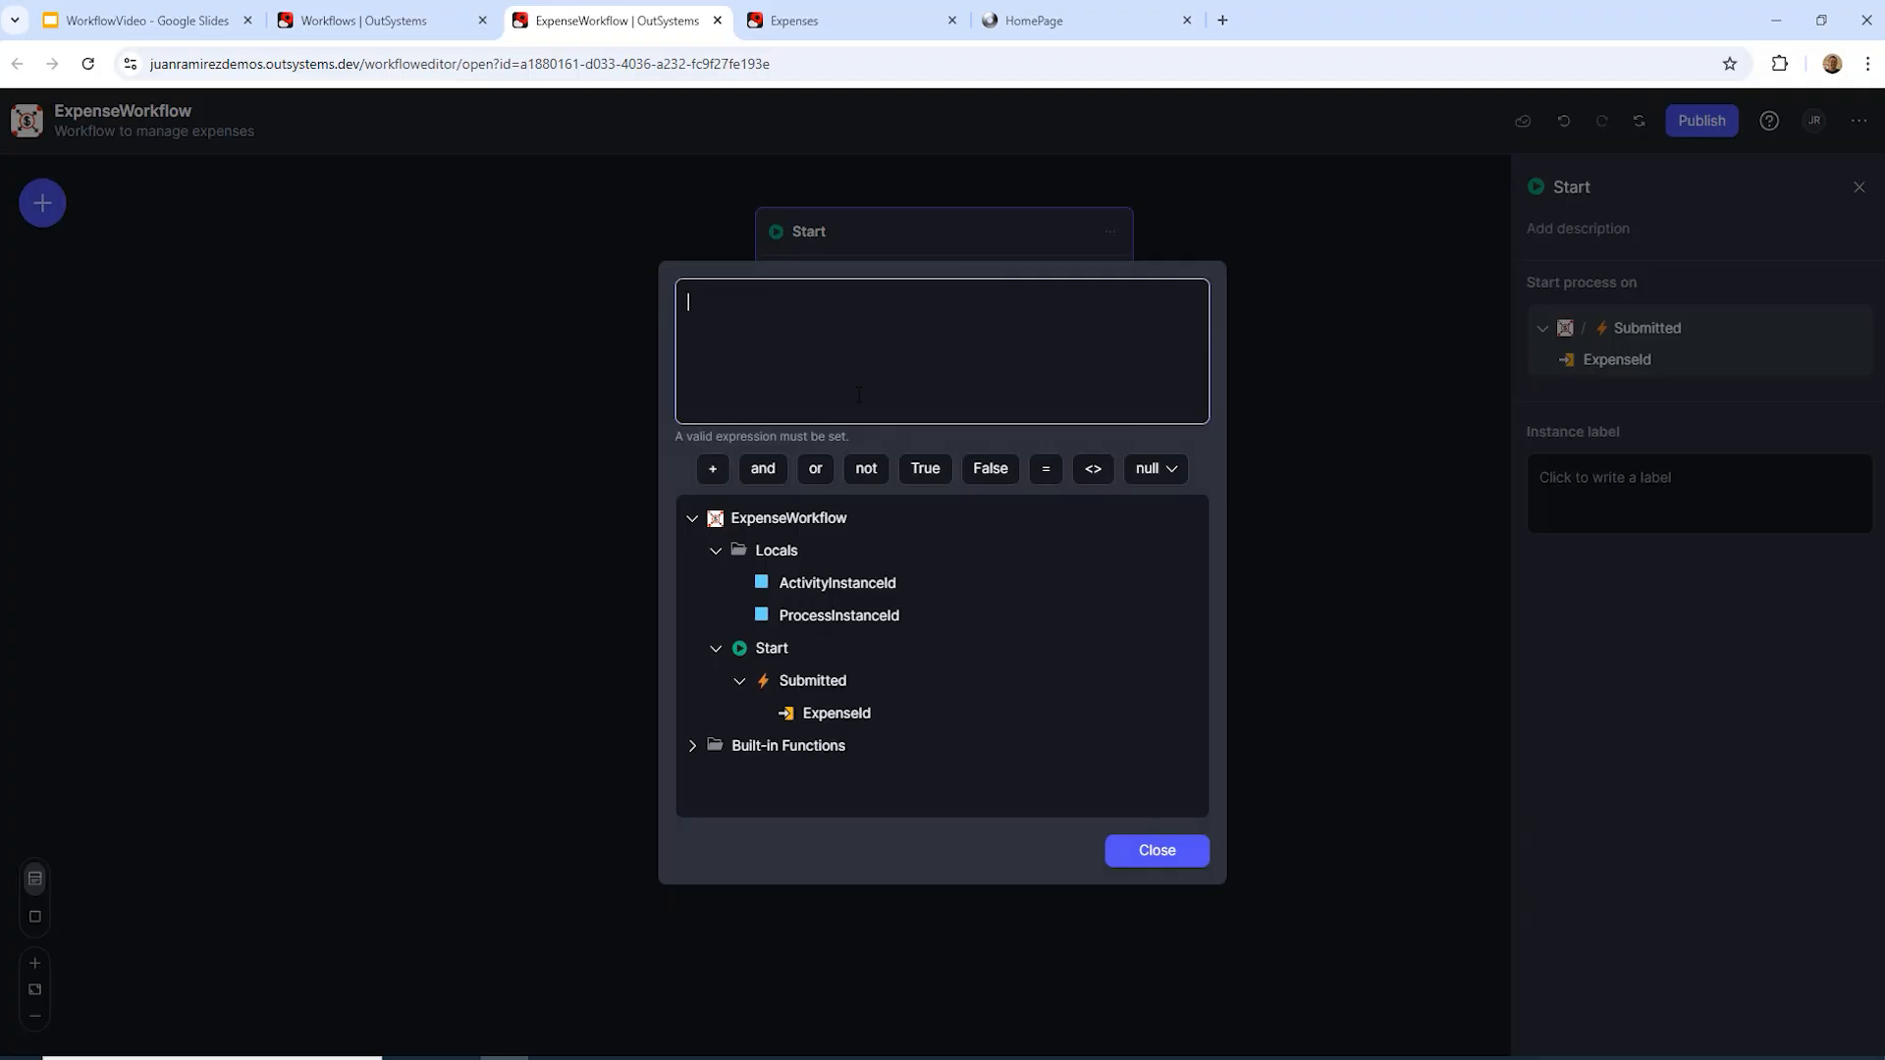
# Step: Set the instance label expression to "EXP-" + Submitted.ExpenseId
pyautogui.write('"EXP')
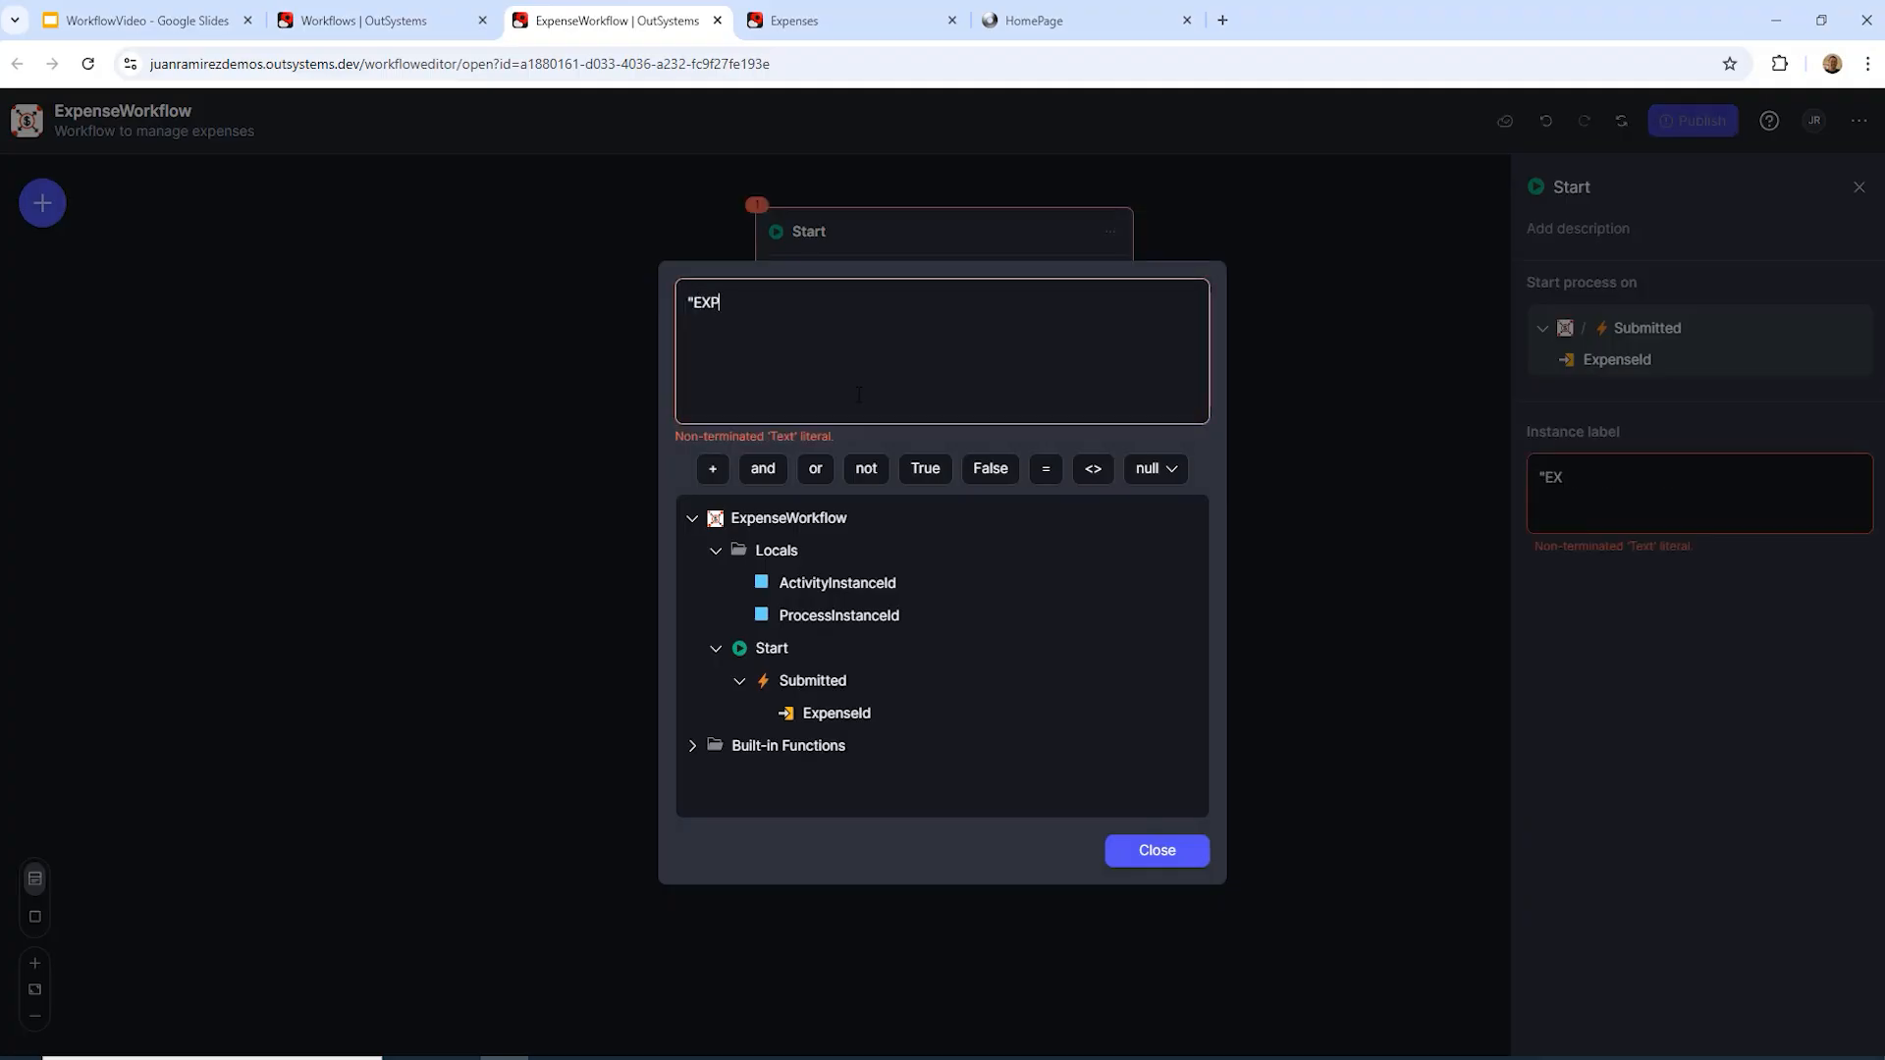
pyautogui.write('-"')
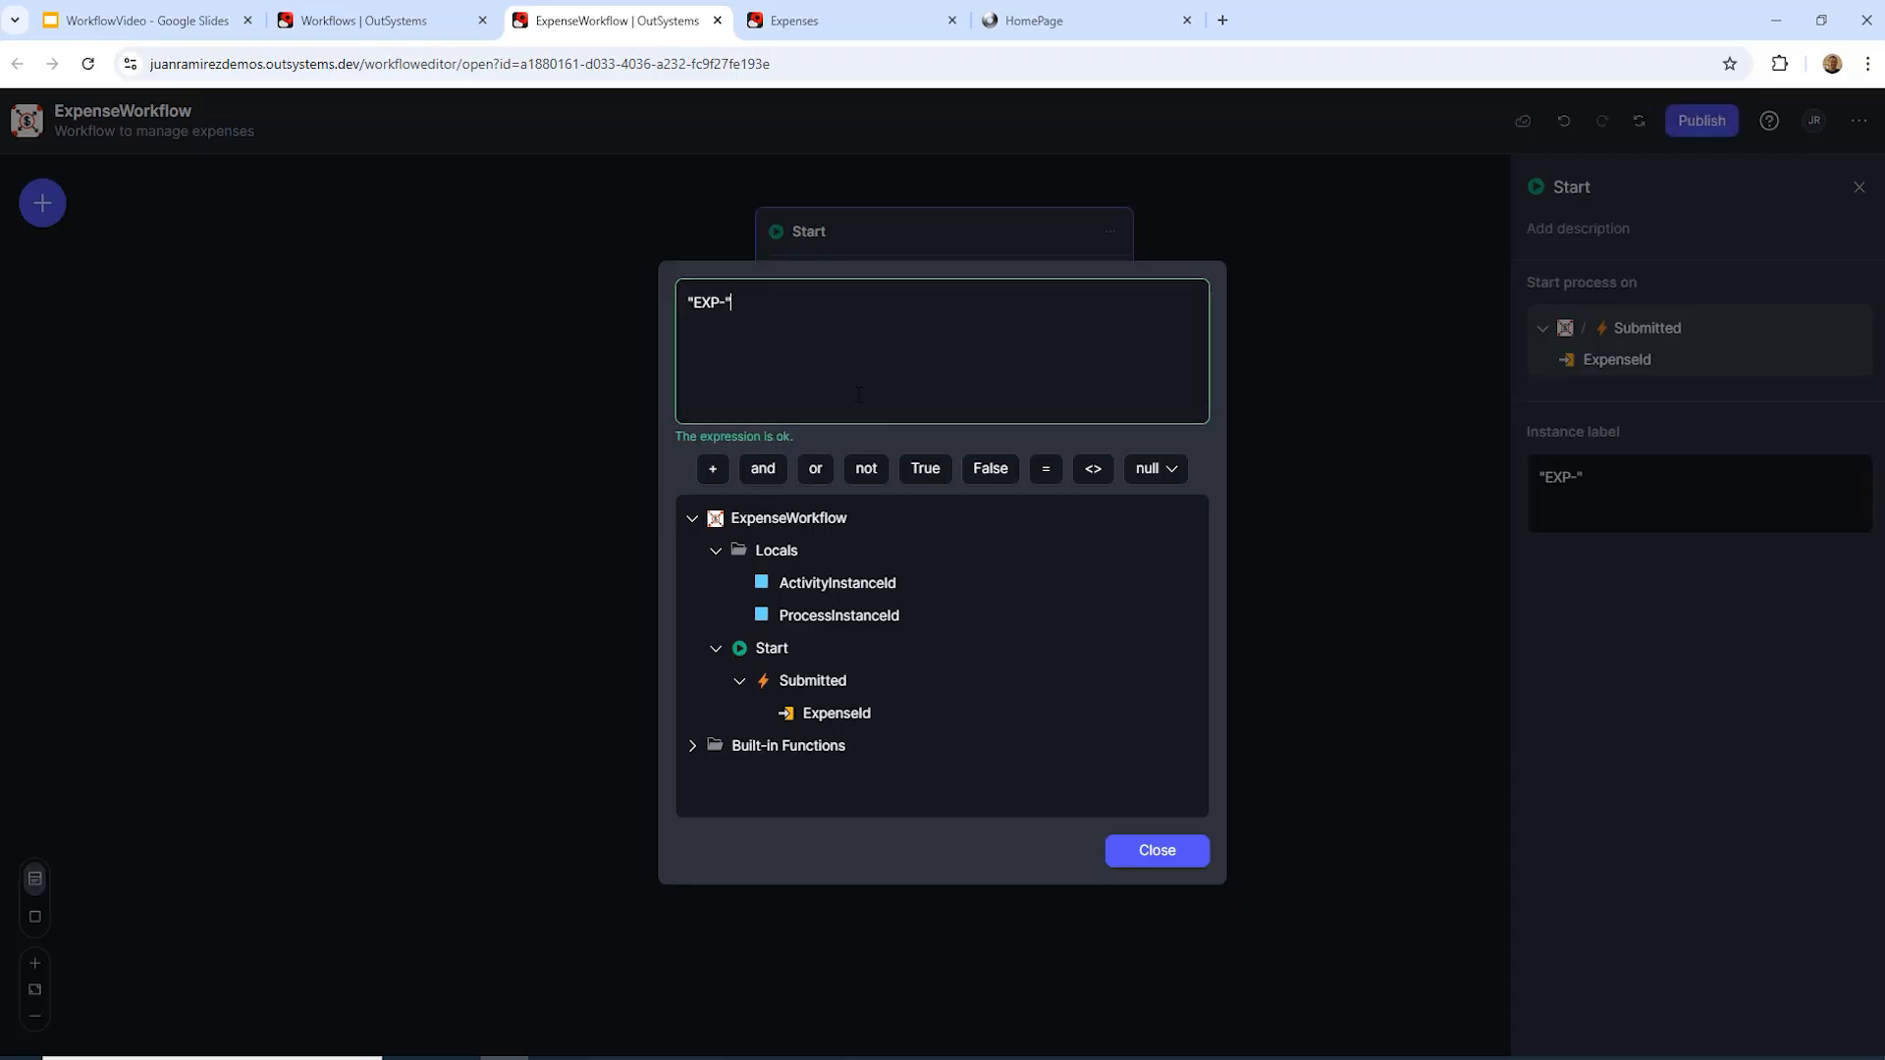
pyautogui.write(' +')
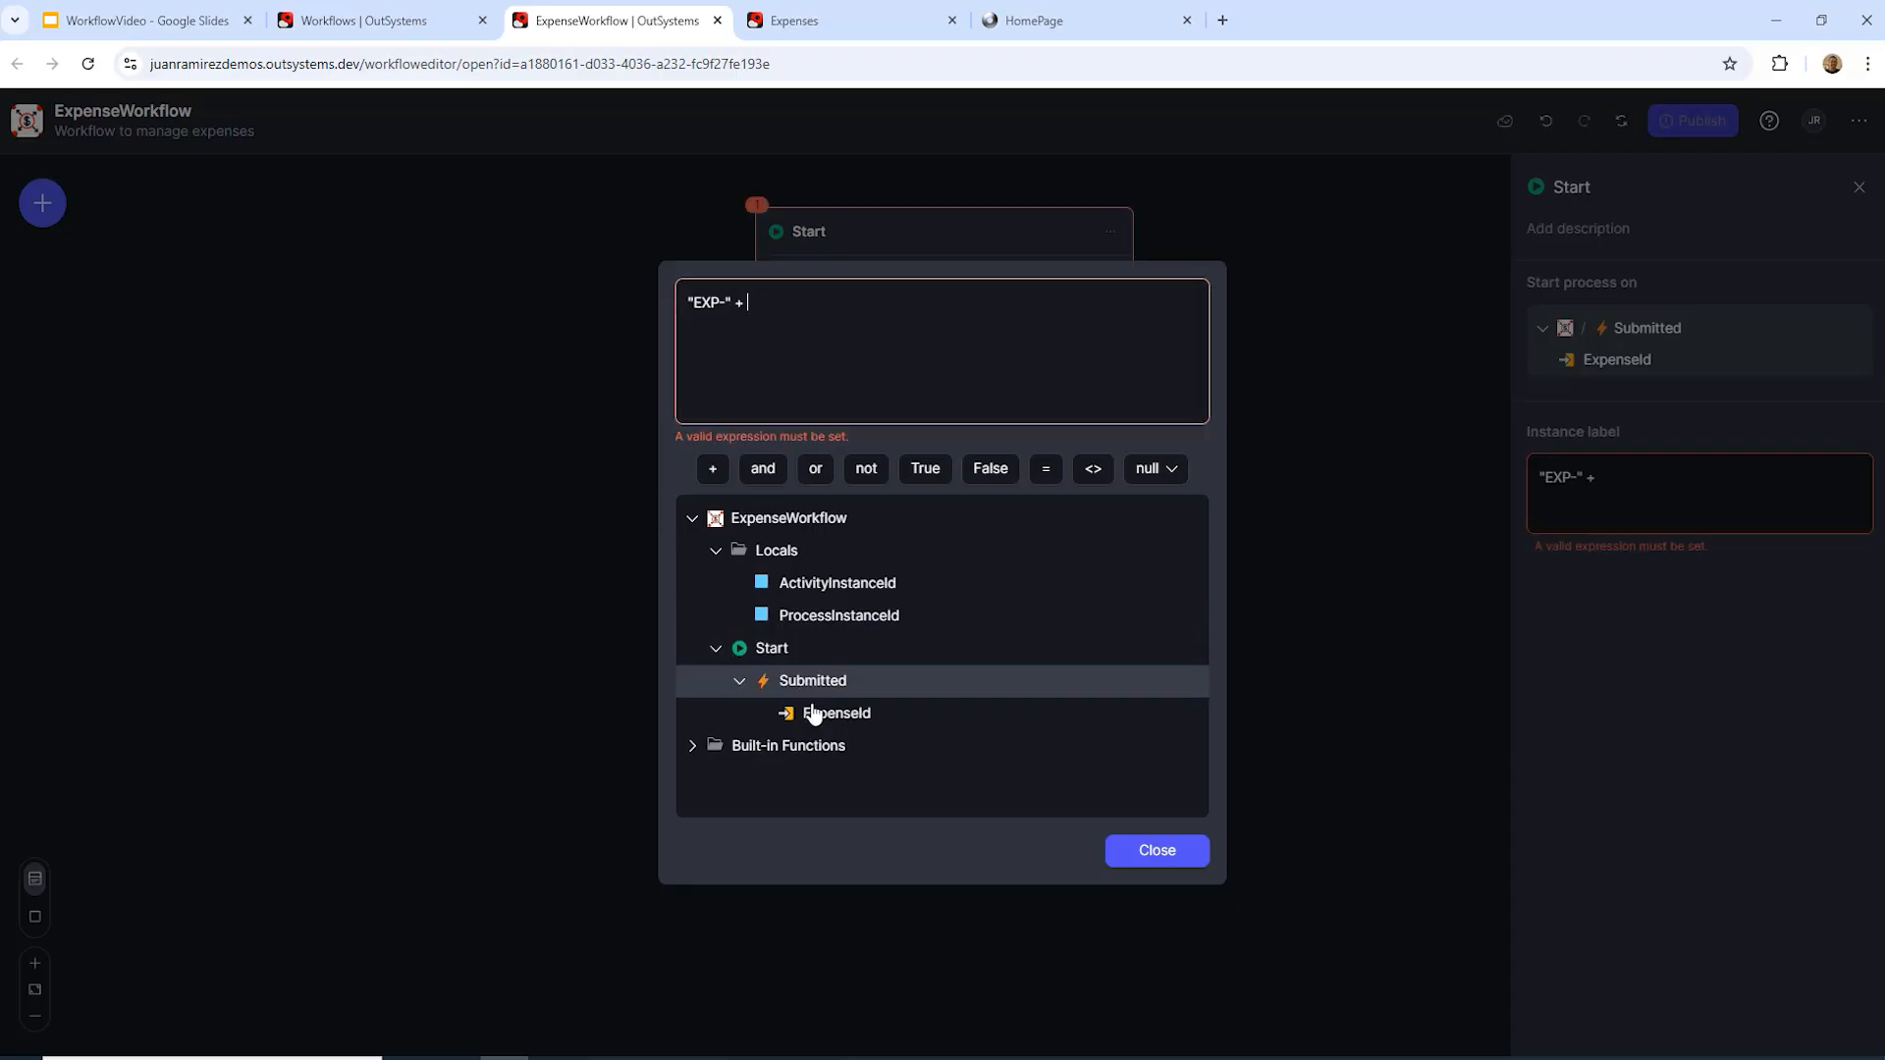
pyautogui.doubleClick(814, 714)
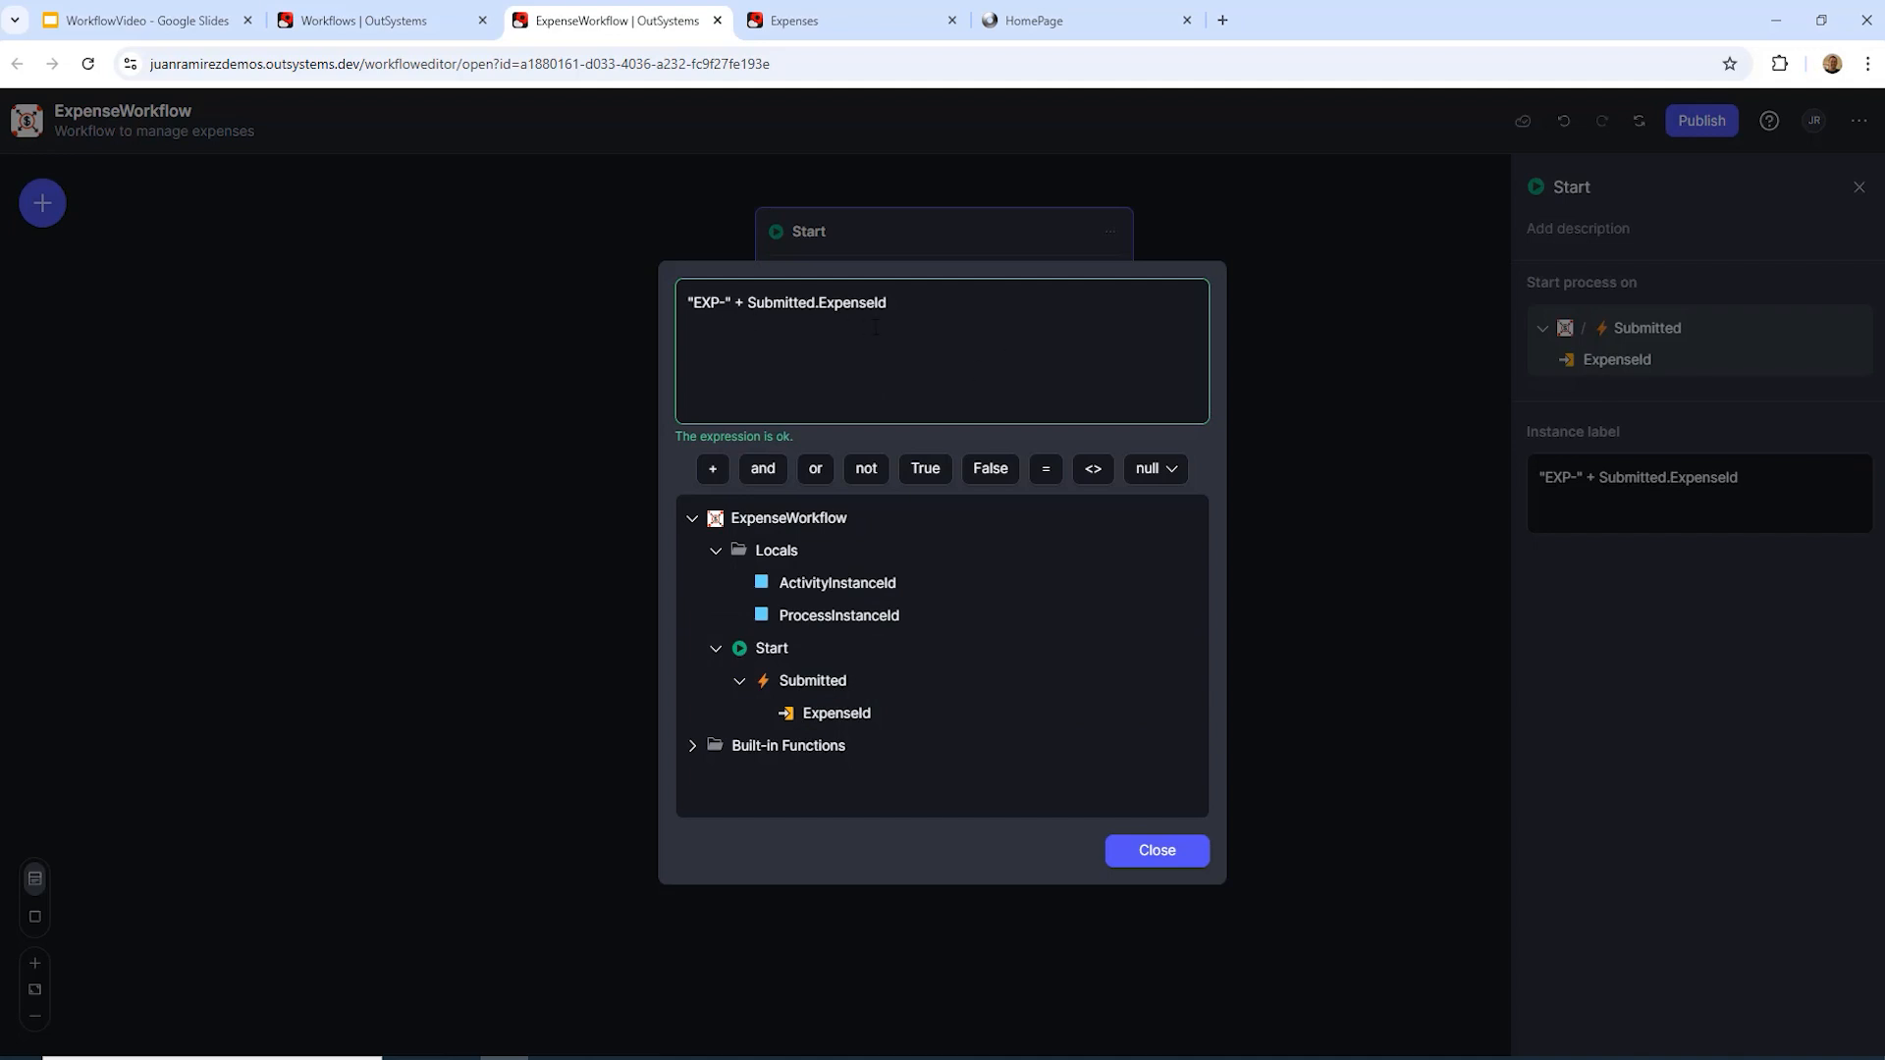
pyautogui.click(1156, 852)
# Step: Give the Start step the description 'STart process'
pyautogui.click(1611, 228)
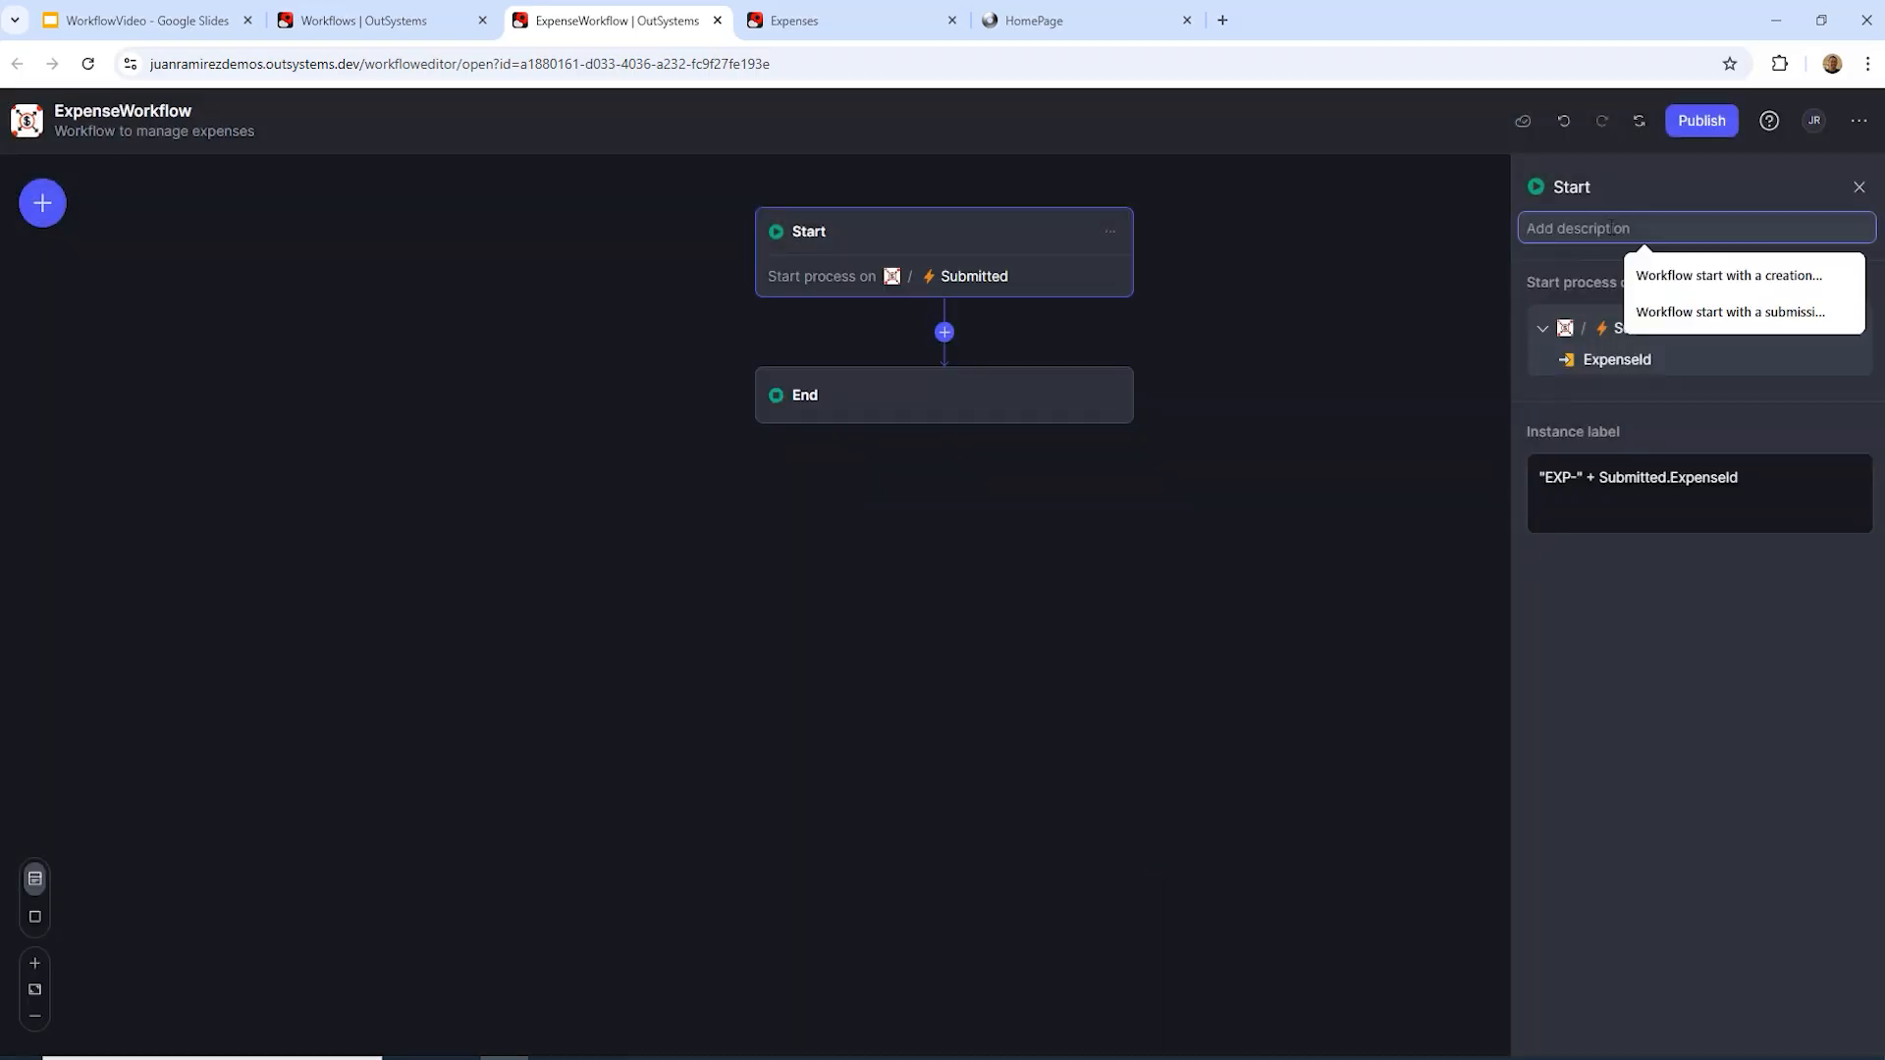
pyautogui.write('STart ')
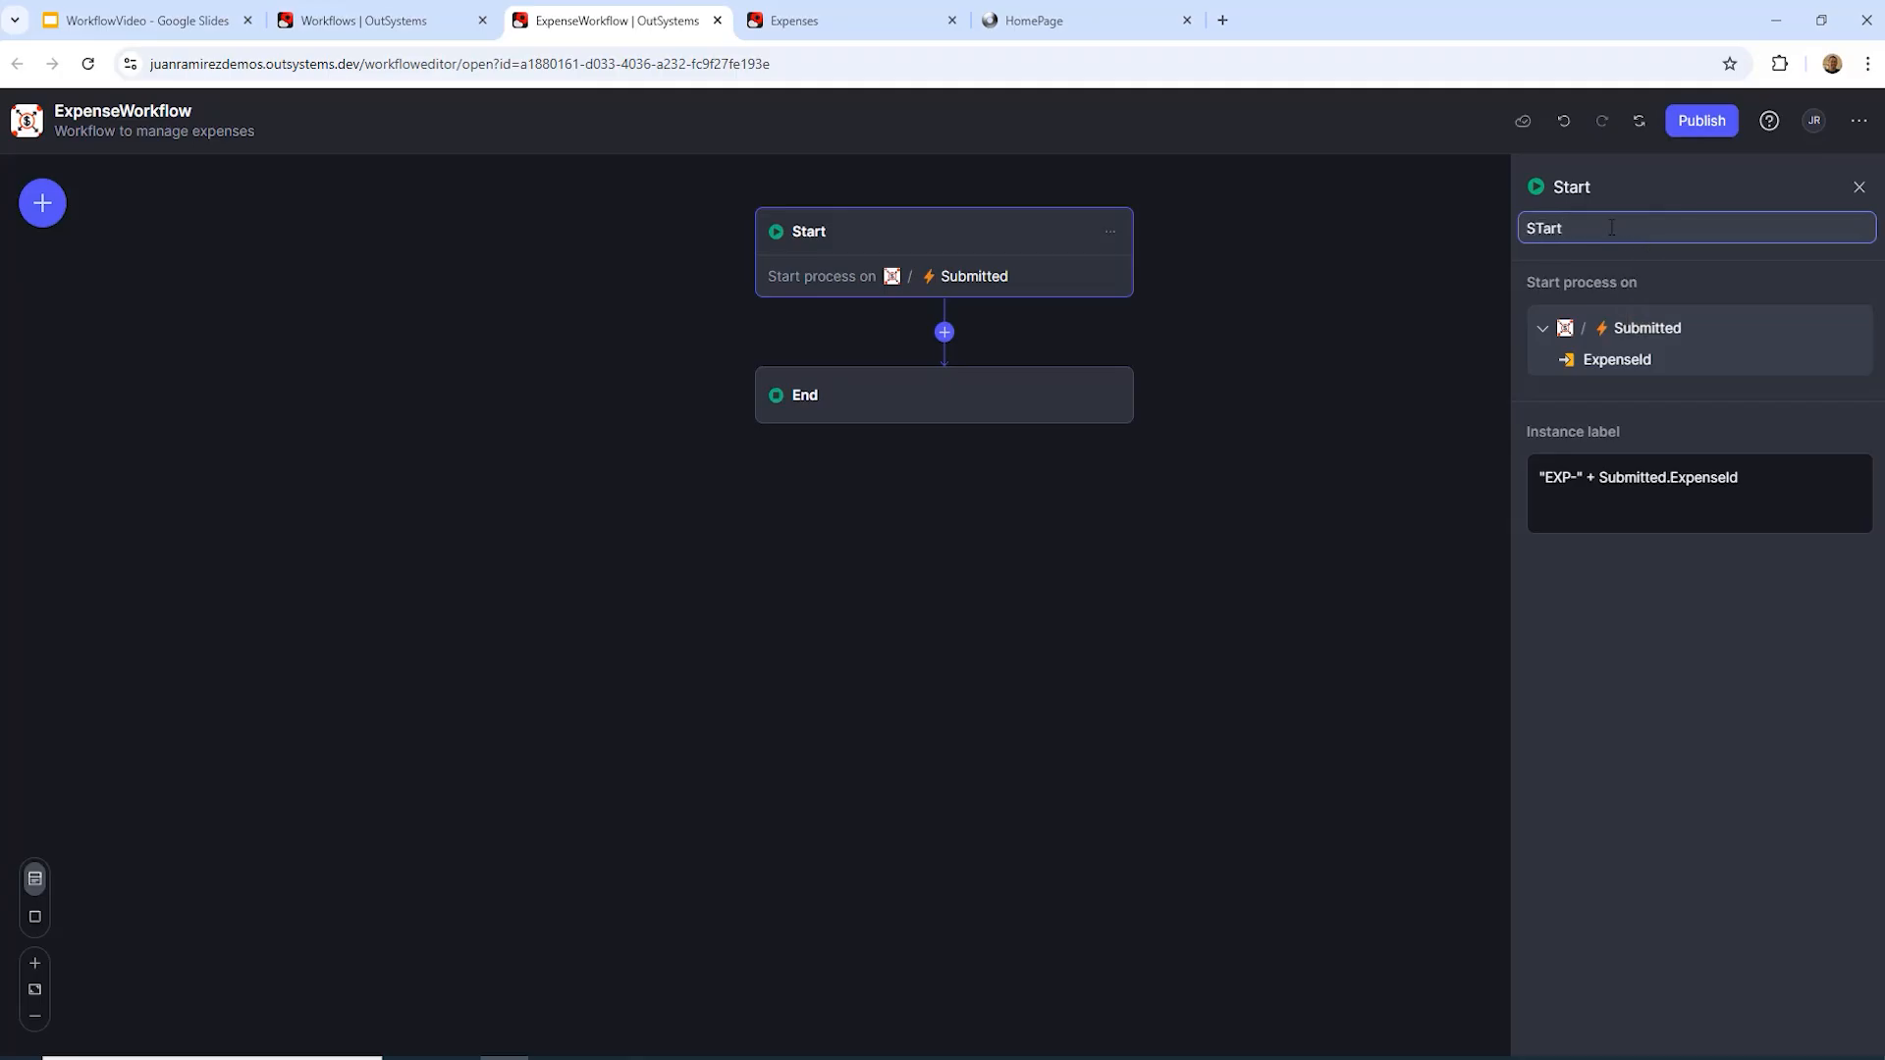
pyautogui.write('process')
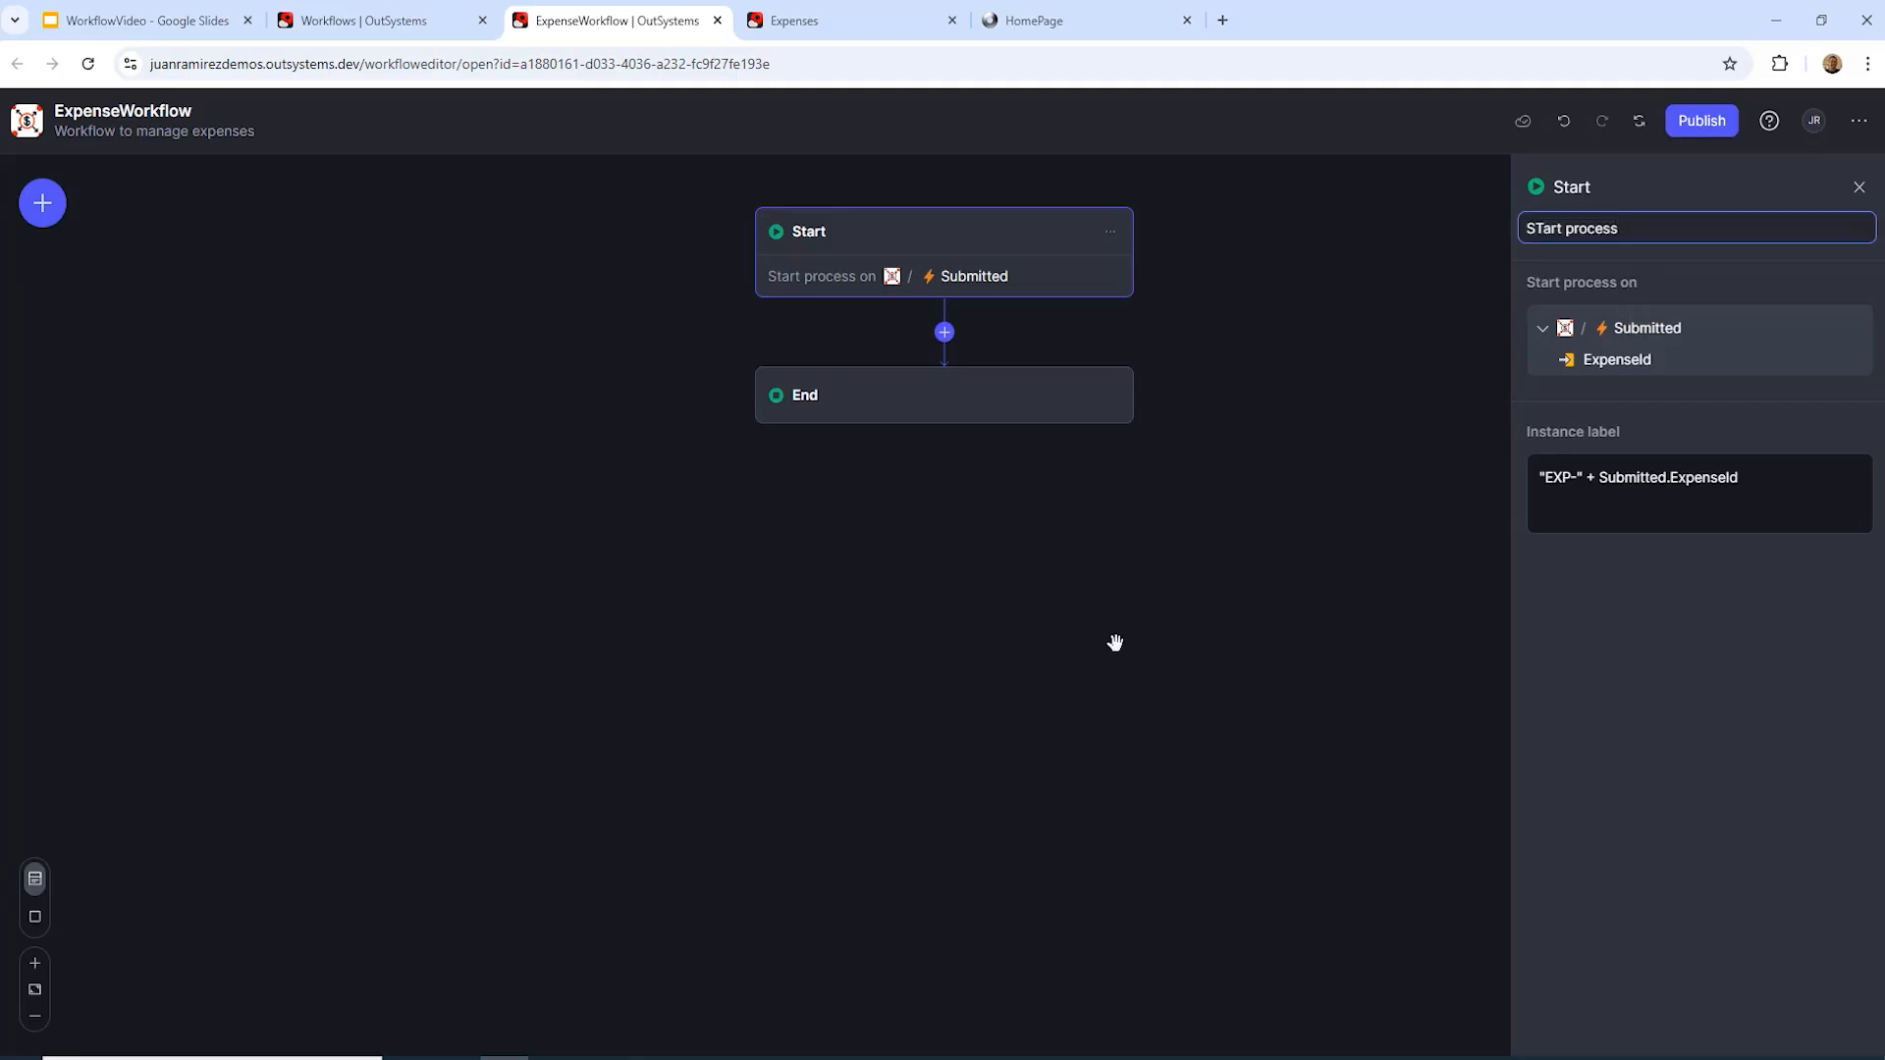
pyautogui.click(1115, 642)
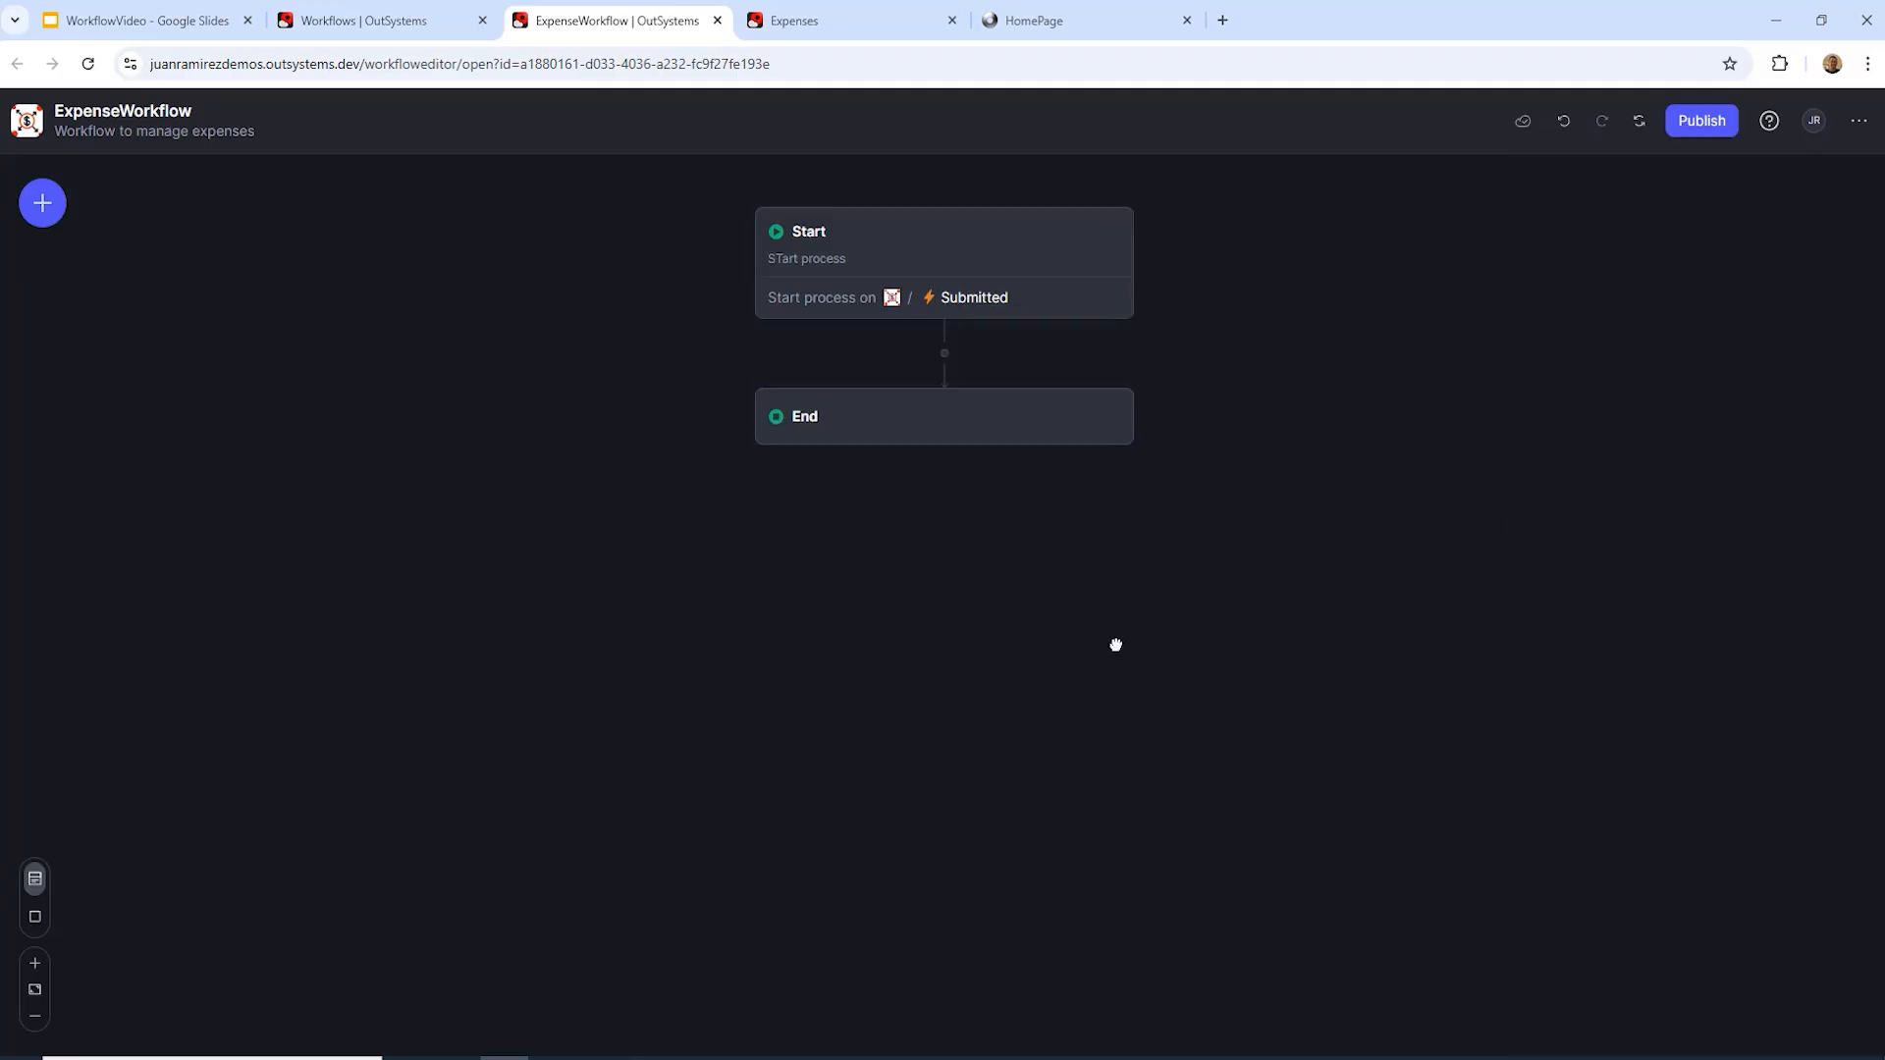
pyautogui.click(944, 355)
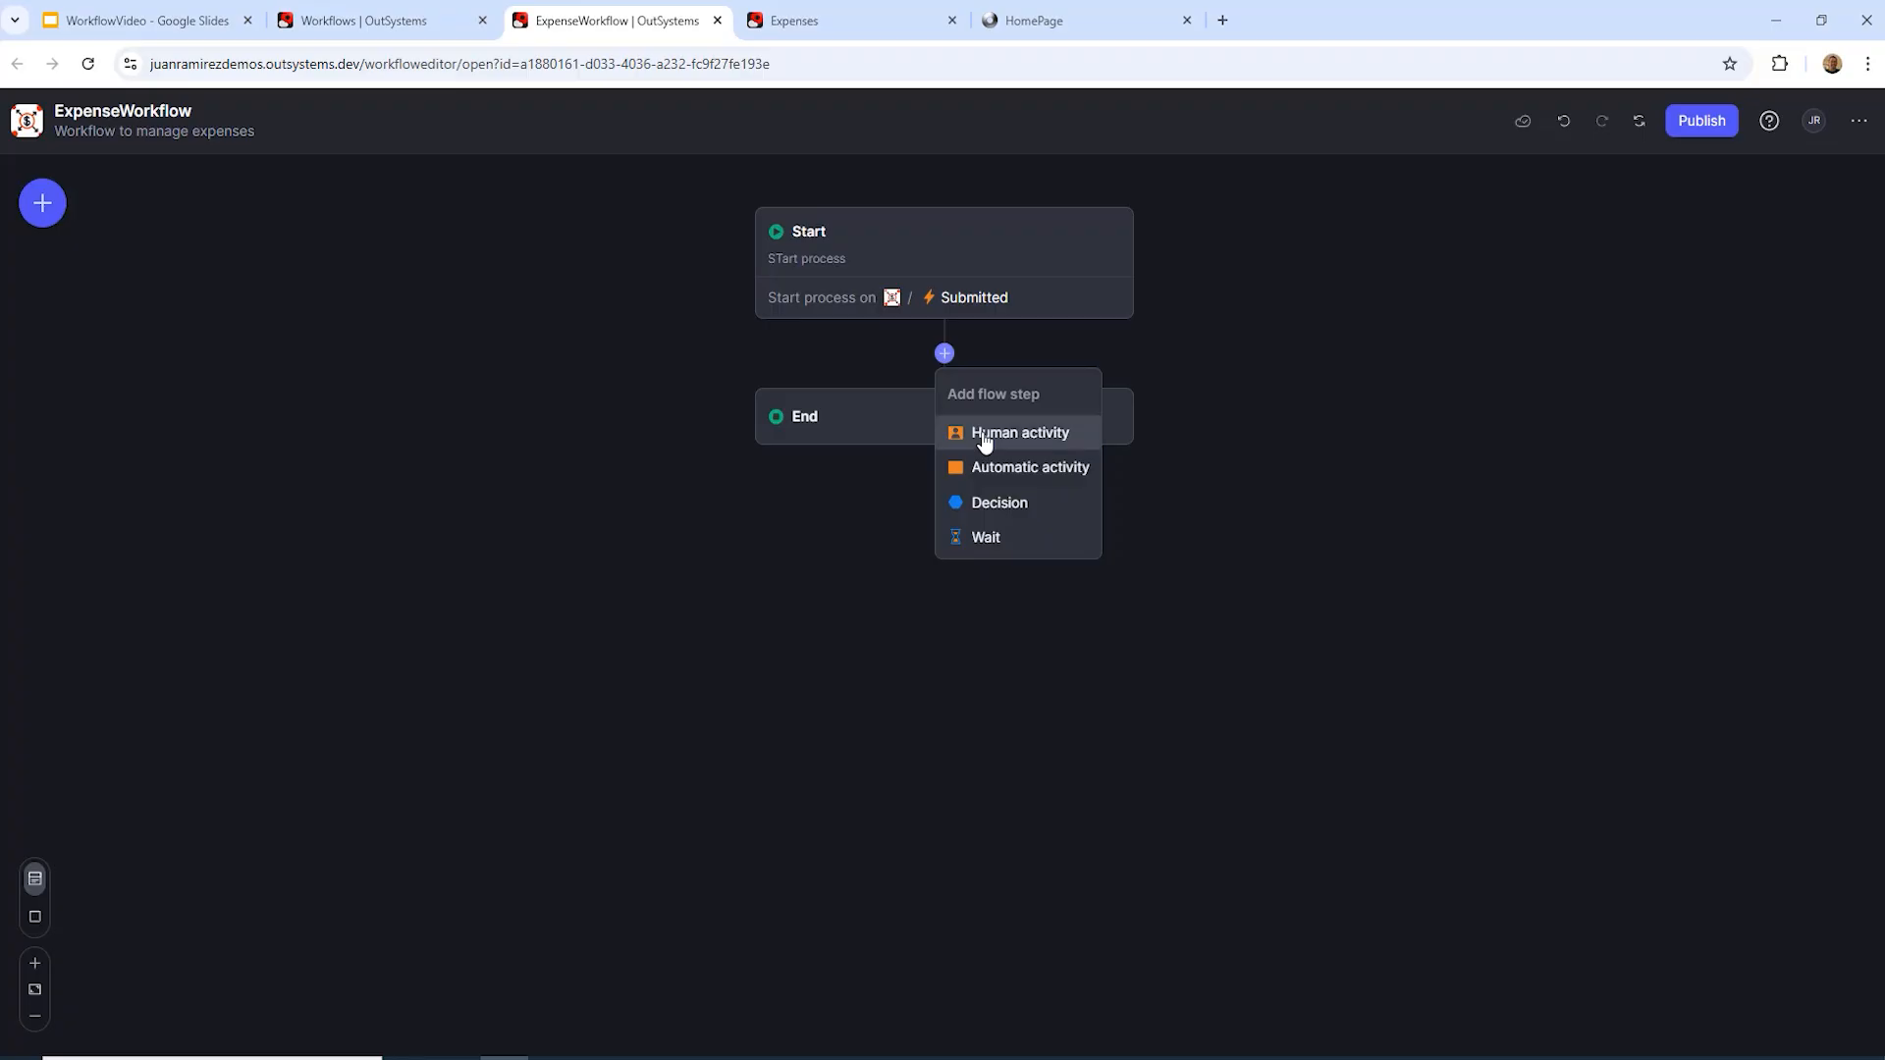
# Step: Insert a human activity after Start and name it ManagerReview
pyautogui.click(985, 432)
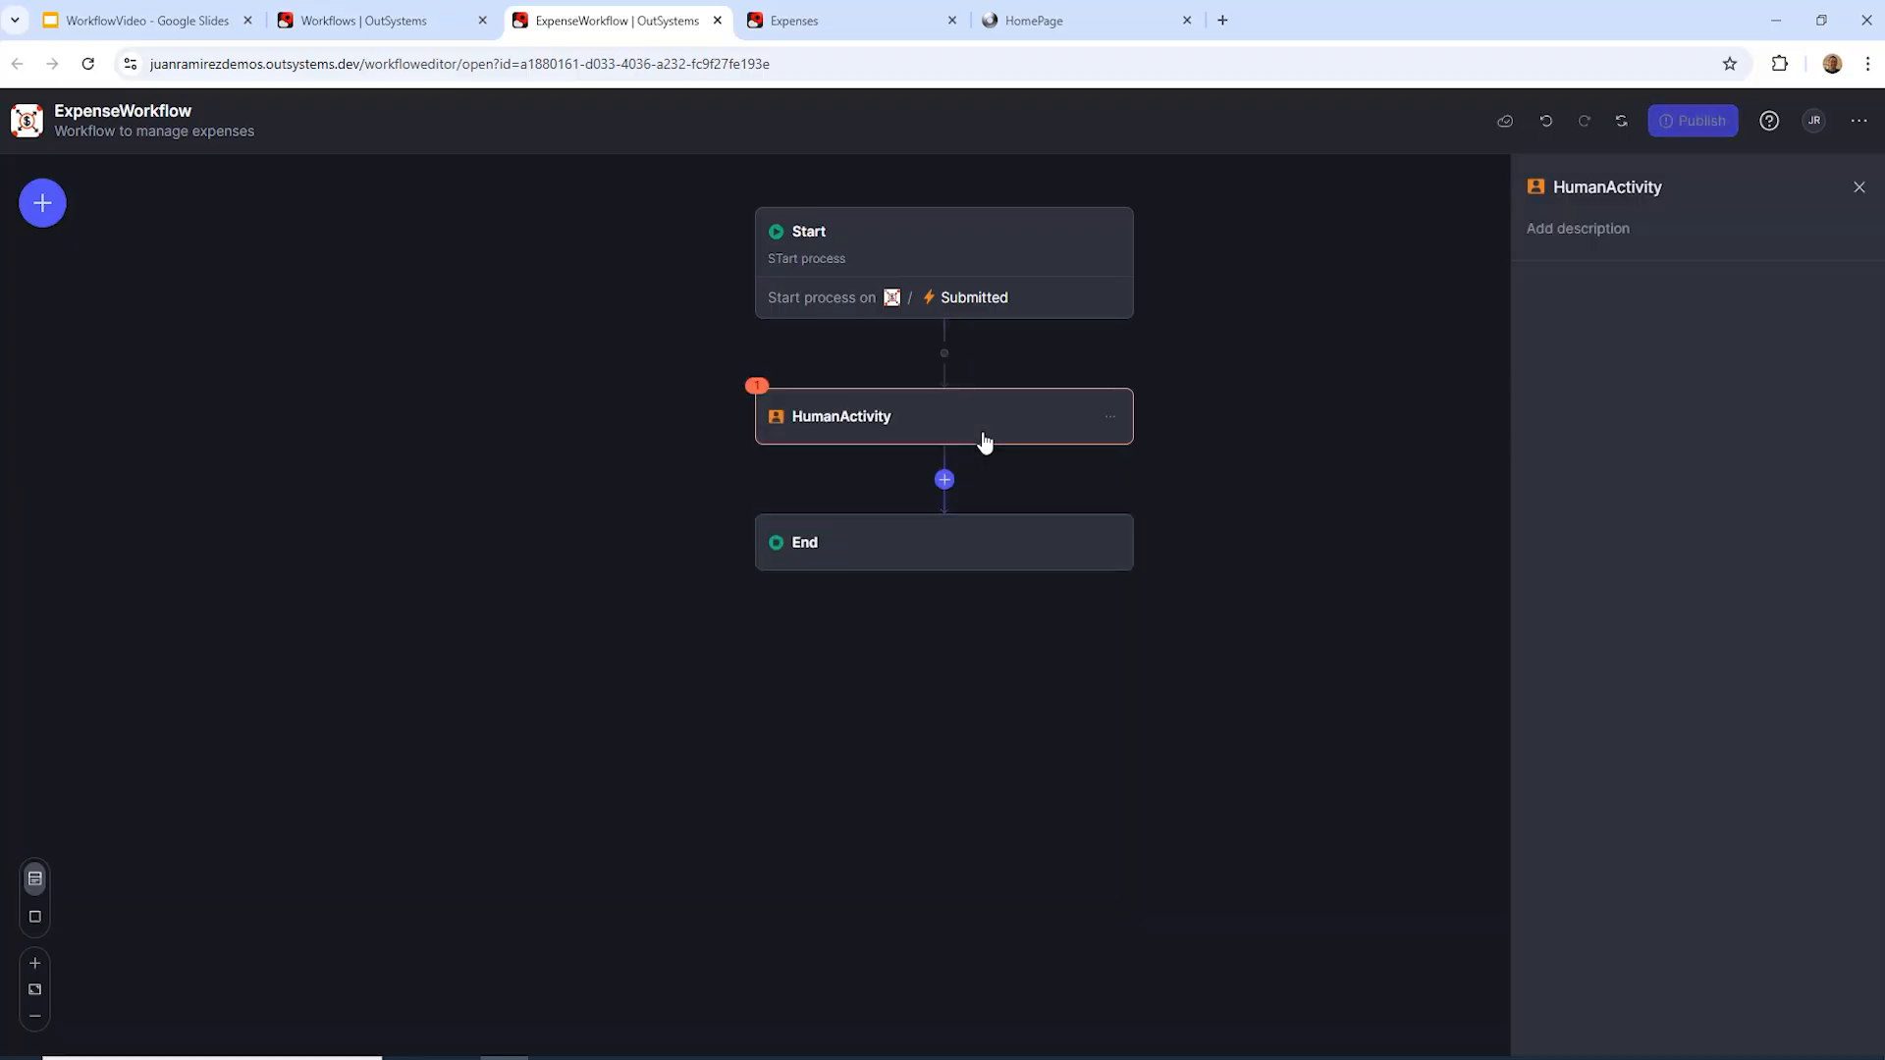
pyautogui.click(1661, 186)
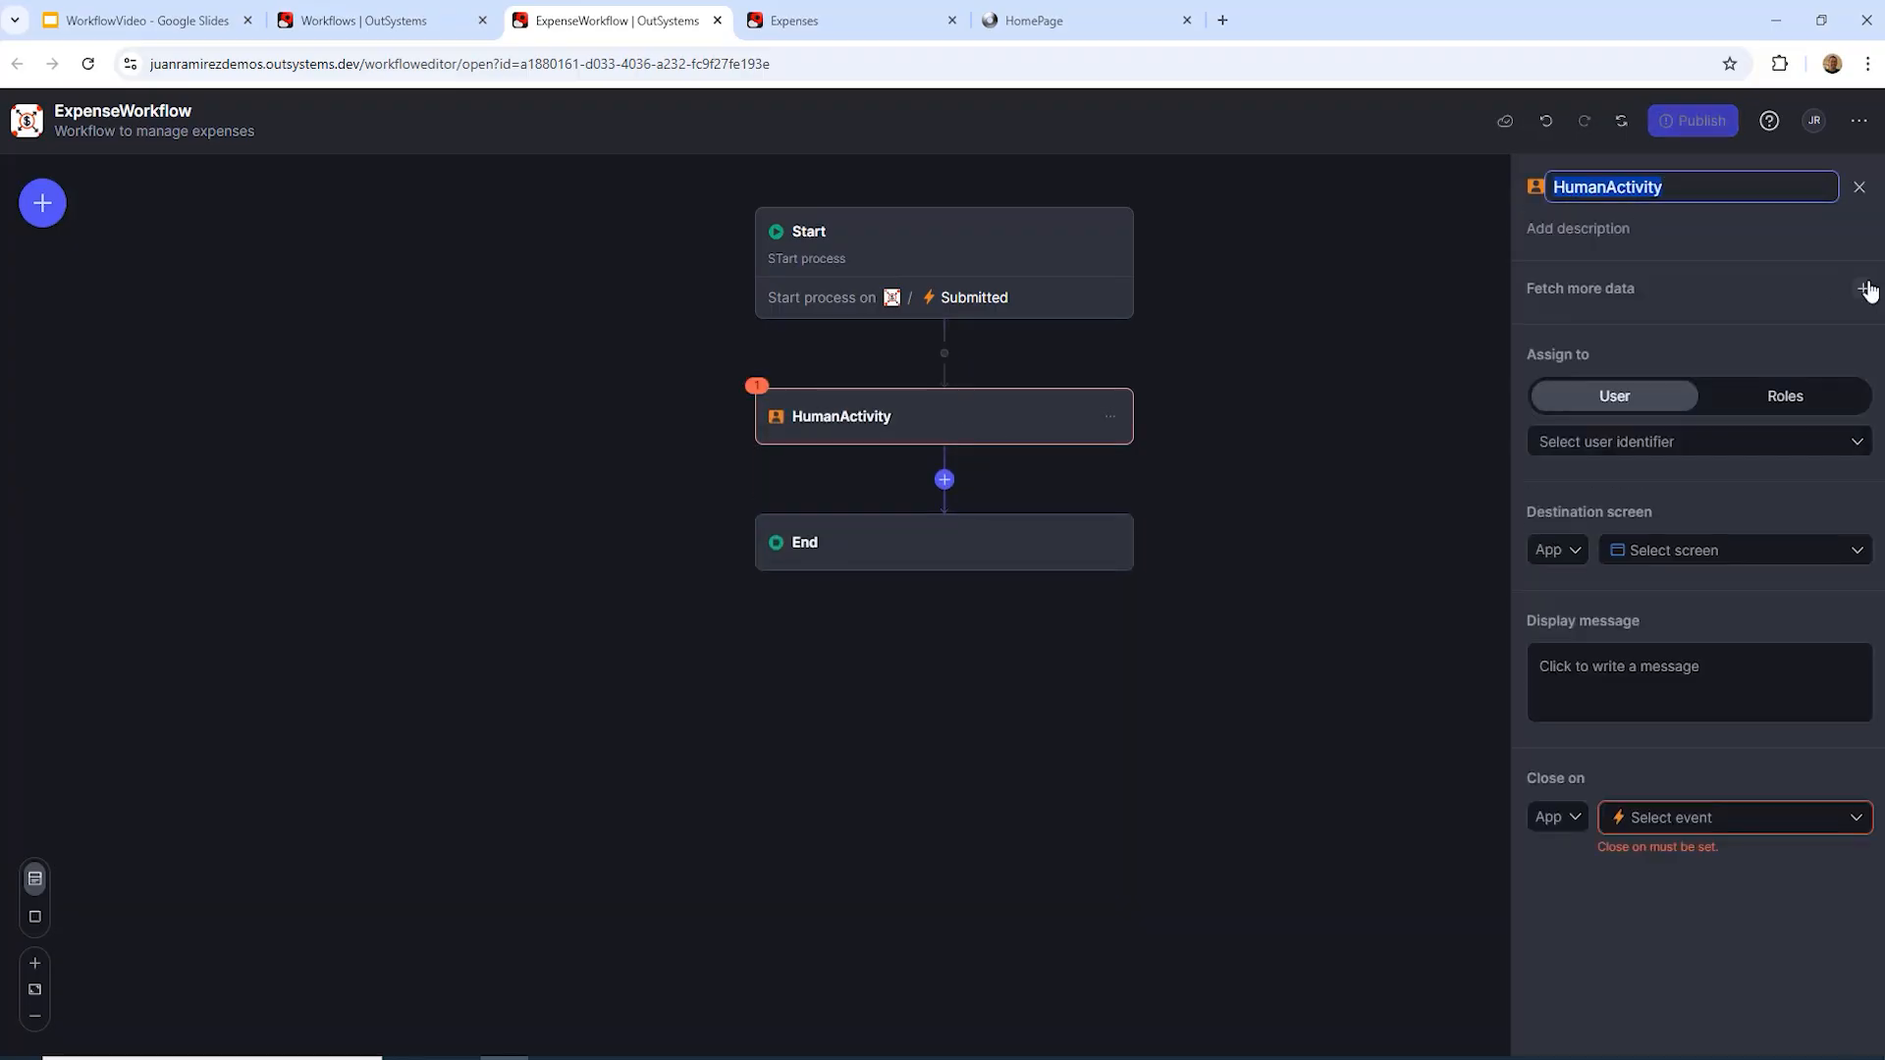
pyautogui.write('ManagerReview')
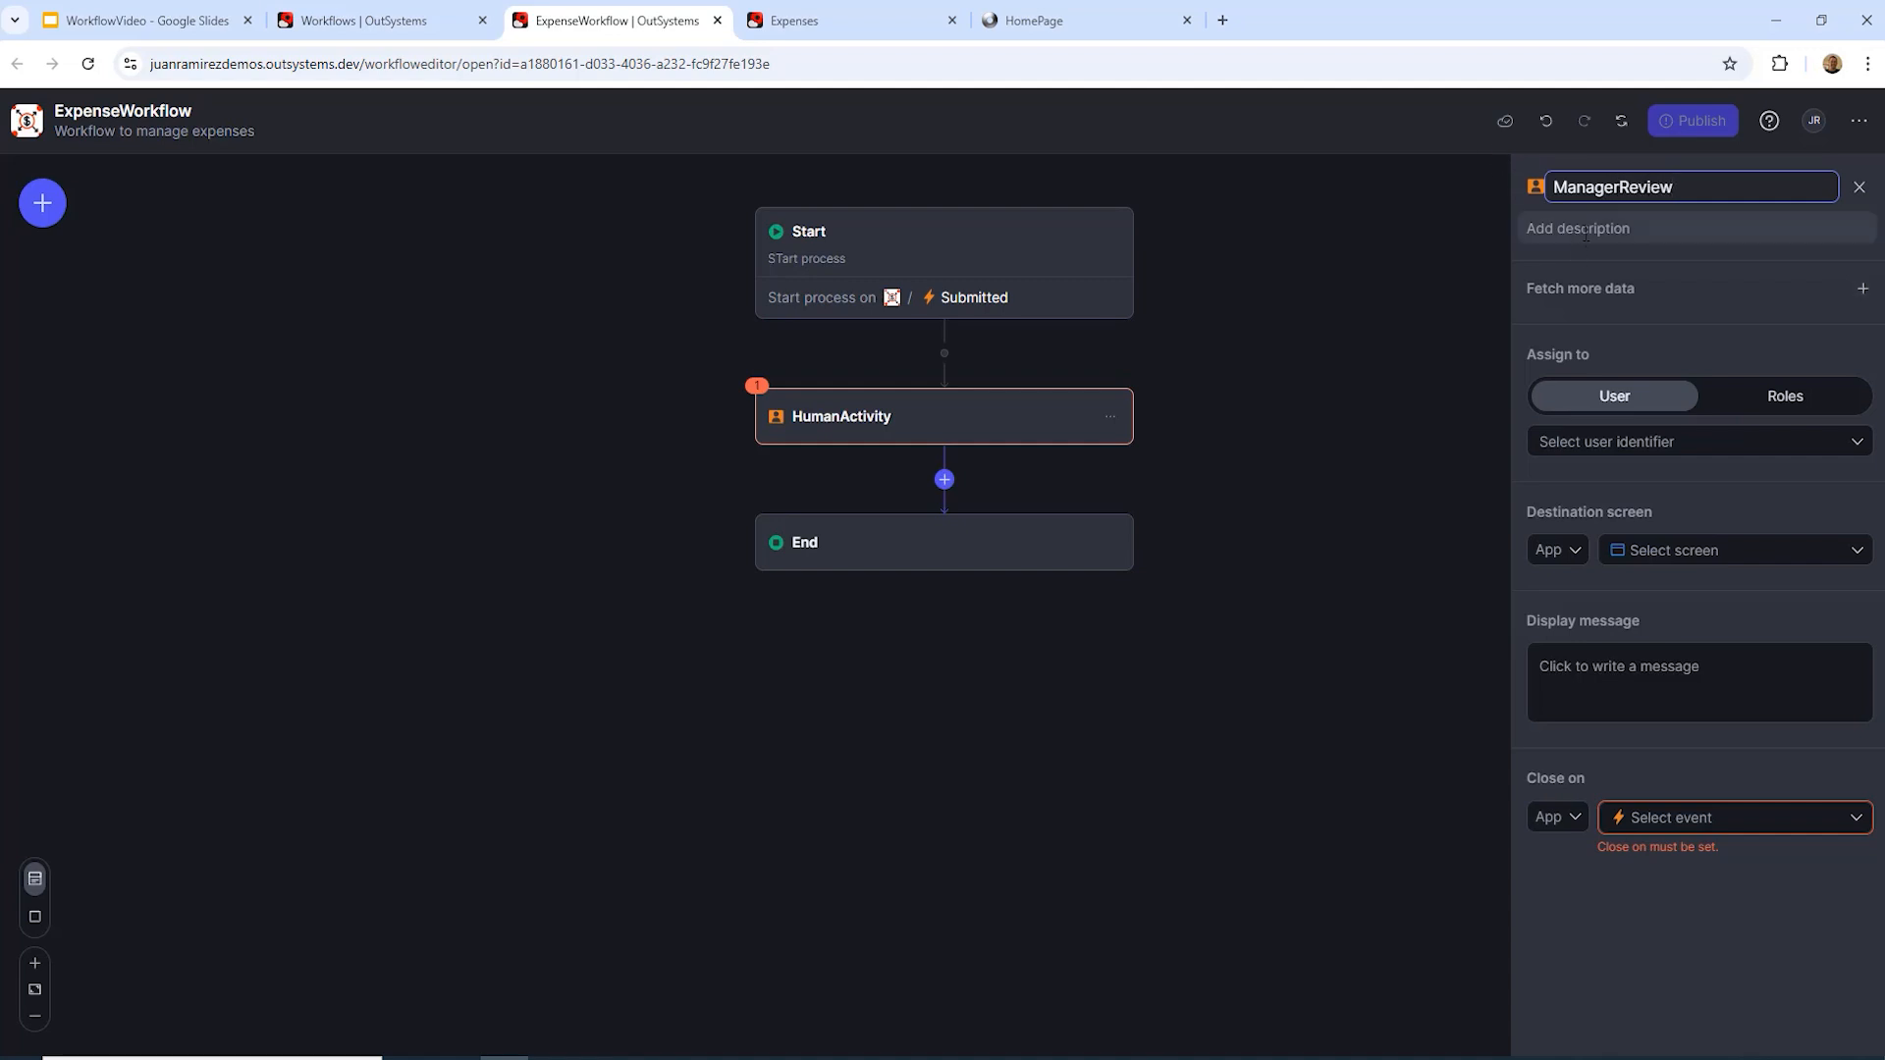
pyautogui.click(1600, 284)
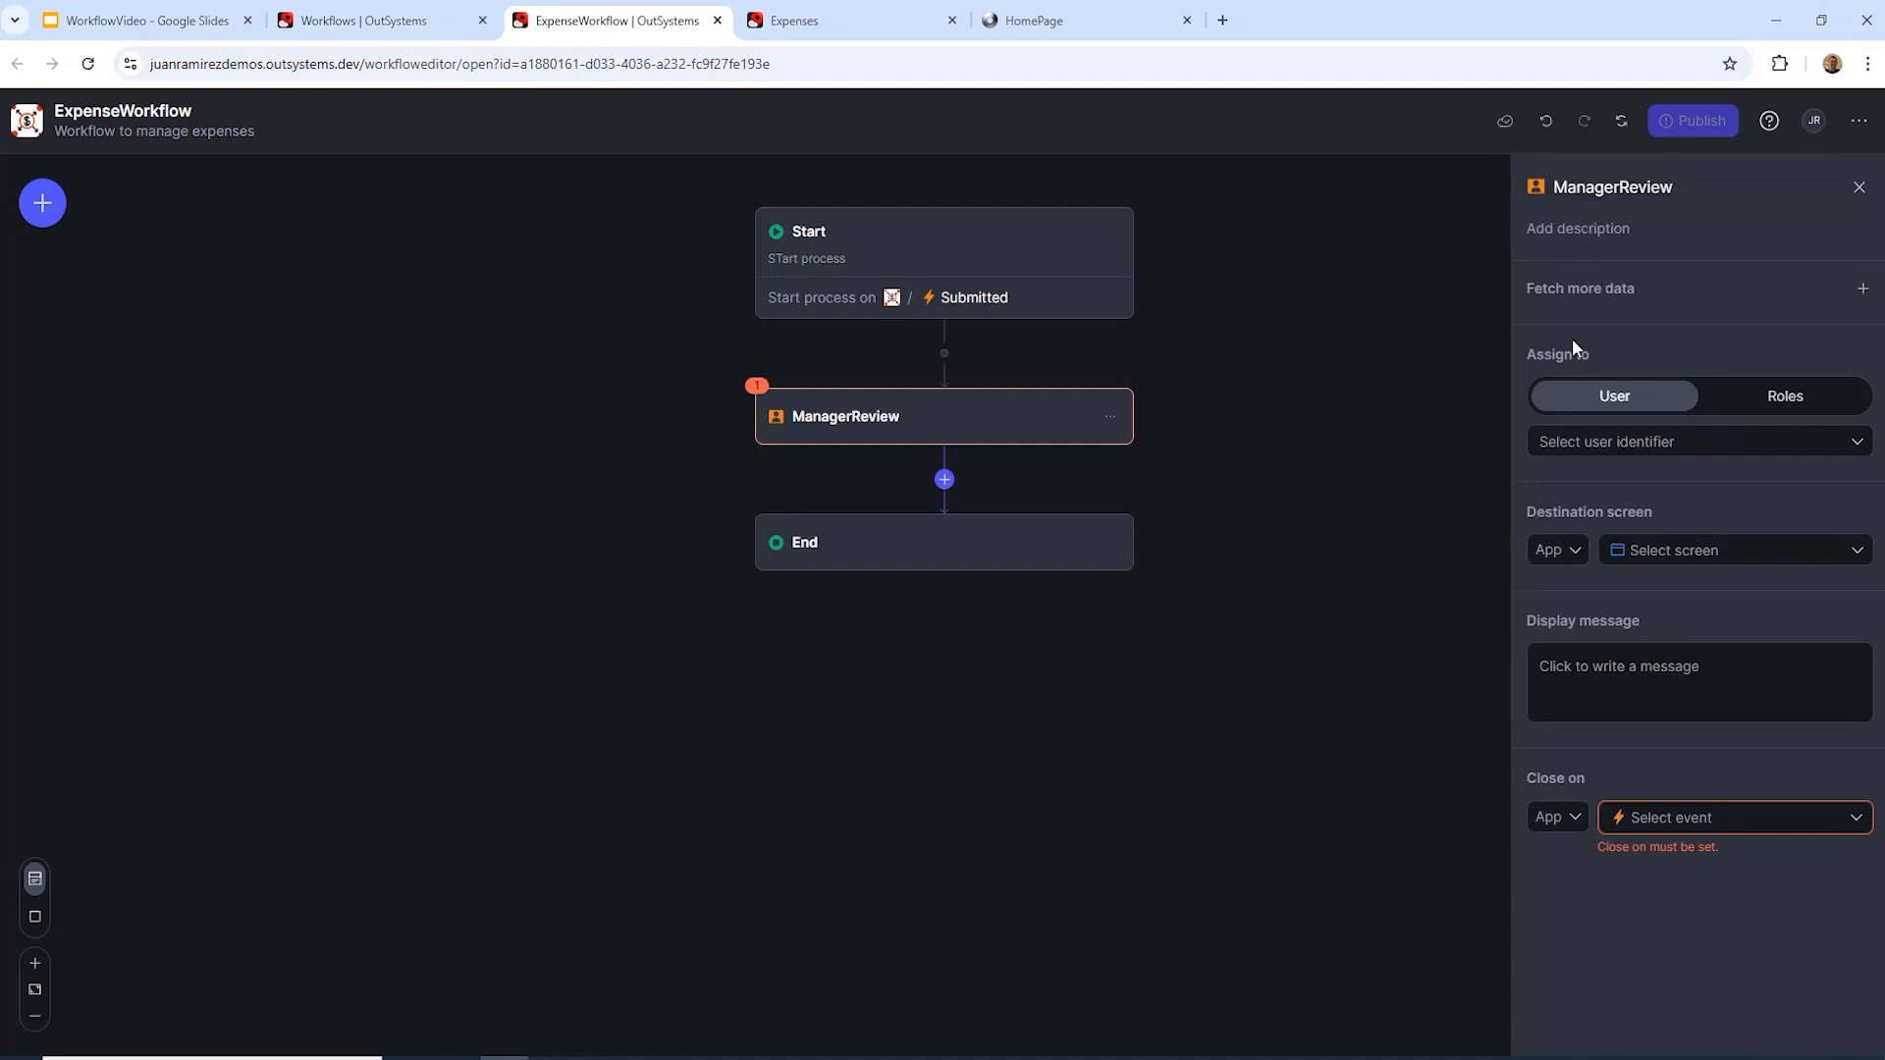
# Step: Keep single-user assignment, check the empty user identifier list, and add a fetch-more-data entry
pyautogui.click(1783, 402)
pyautogui.click(1618, 402)
pyautogui.click(1696, 447)
pyautogui.click(1658, 450)
pyautogui.click(1862, 291)
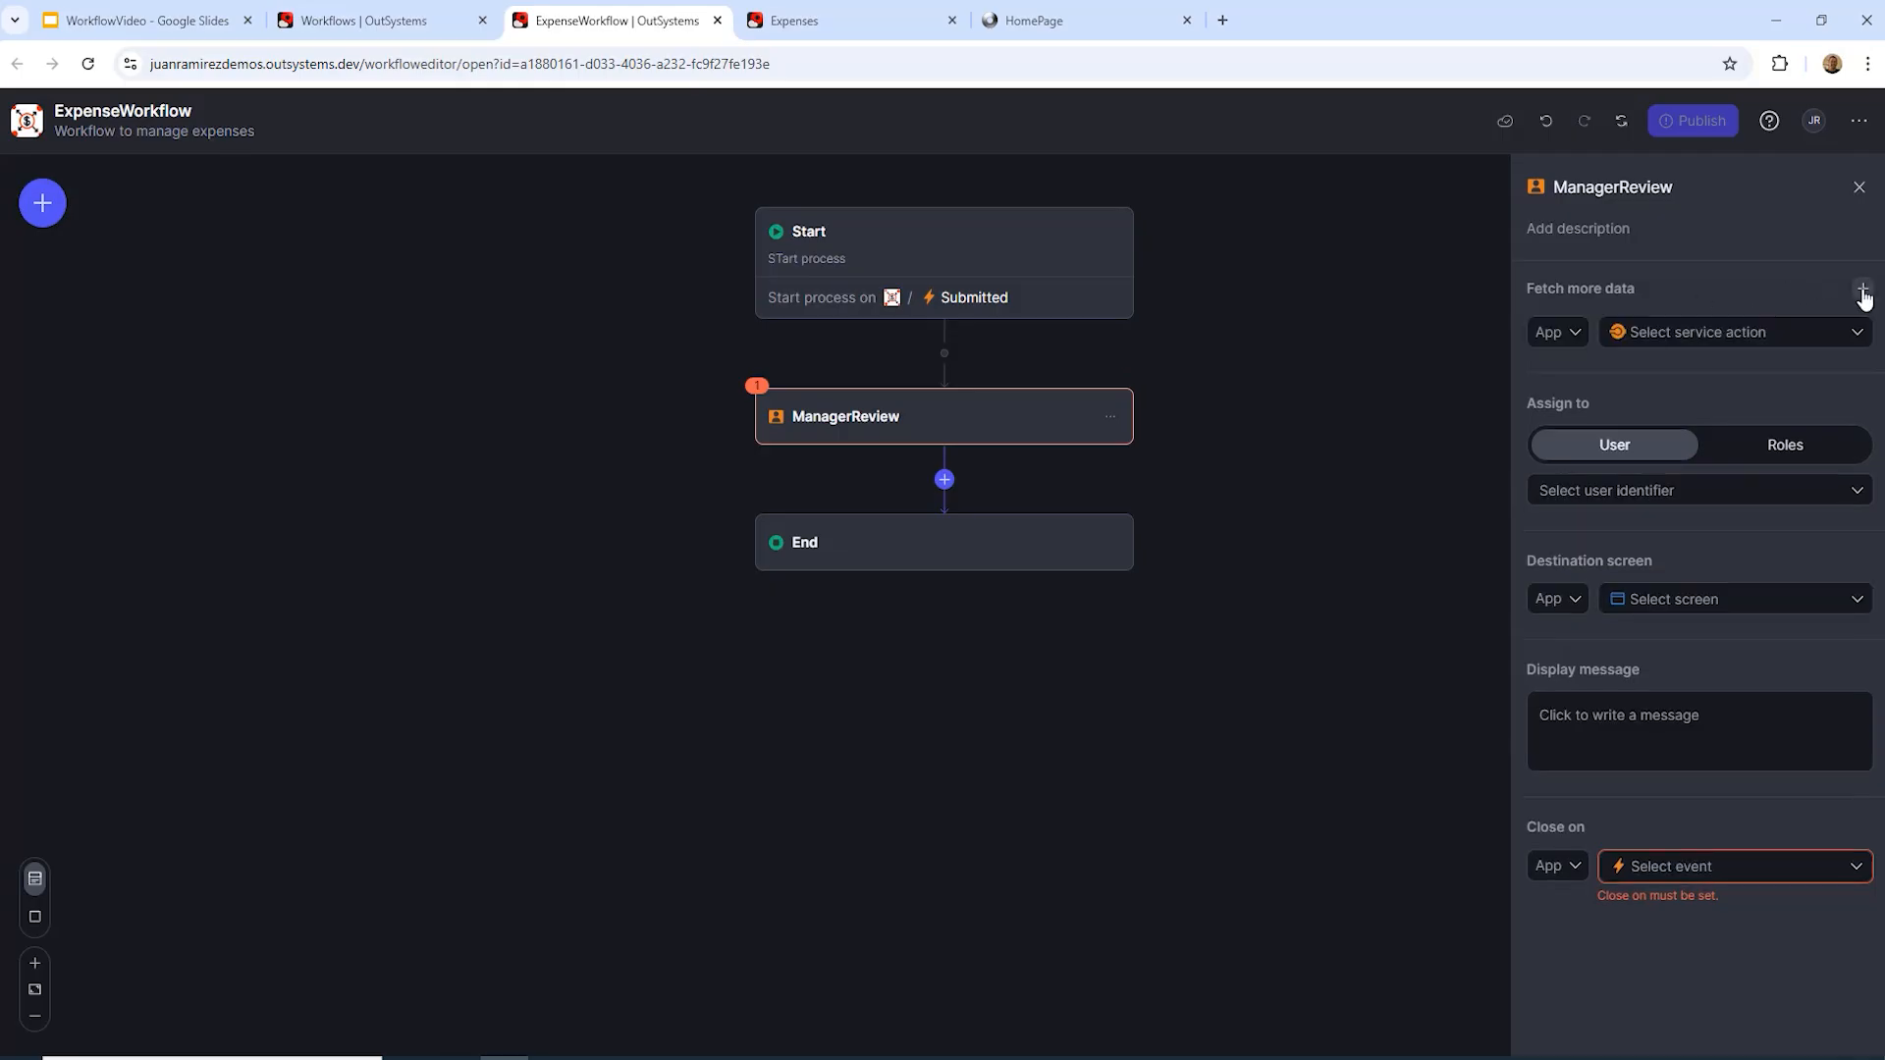
# Step: Fetch data with the Expenses ServiceGetManager action, passing Start.Submitted.ExpenseId as ExpenseId
pyautogui.click(1575, 336)
pyautogui.scroll(-2, 1590, 495)
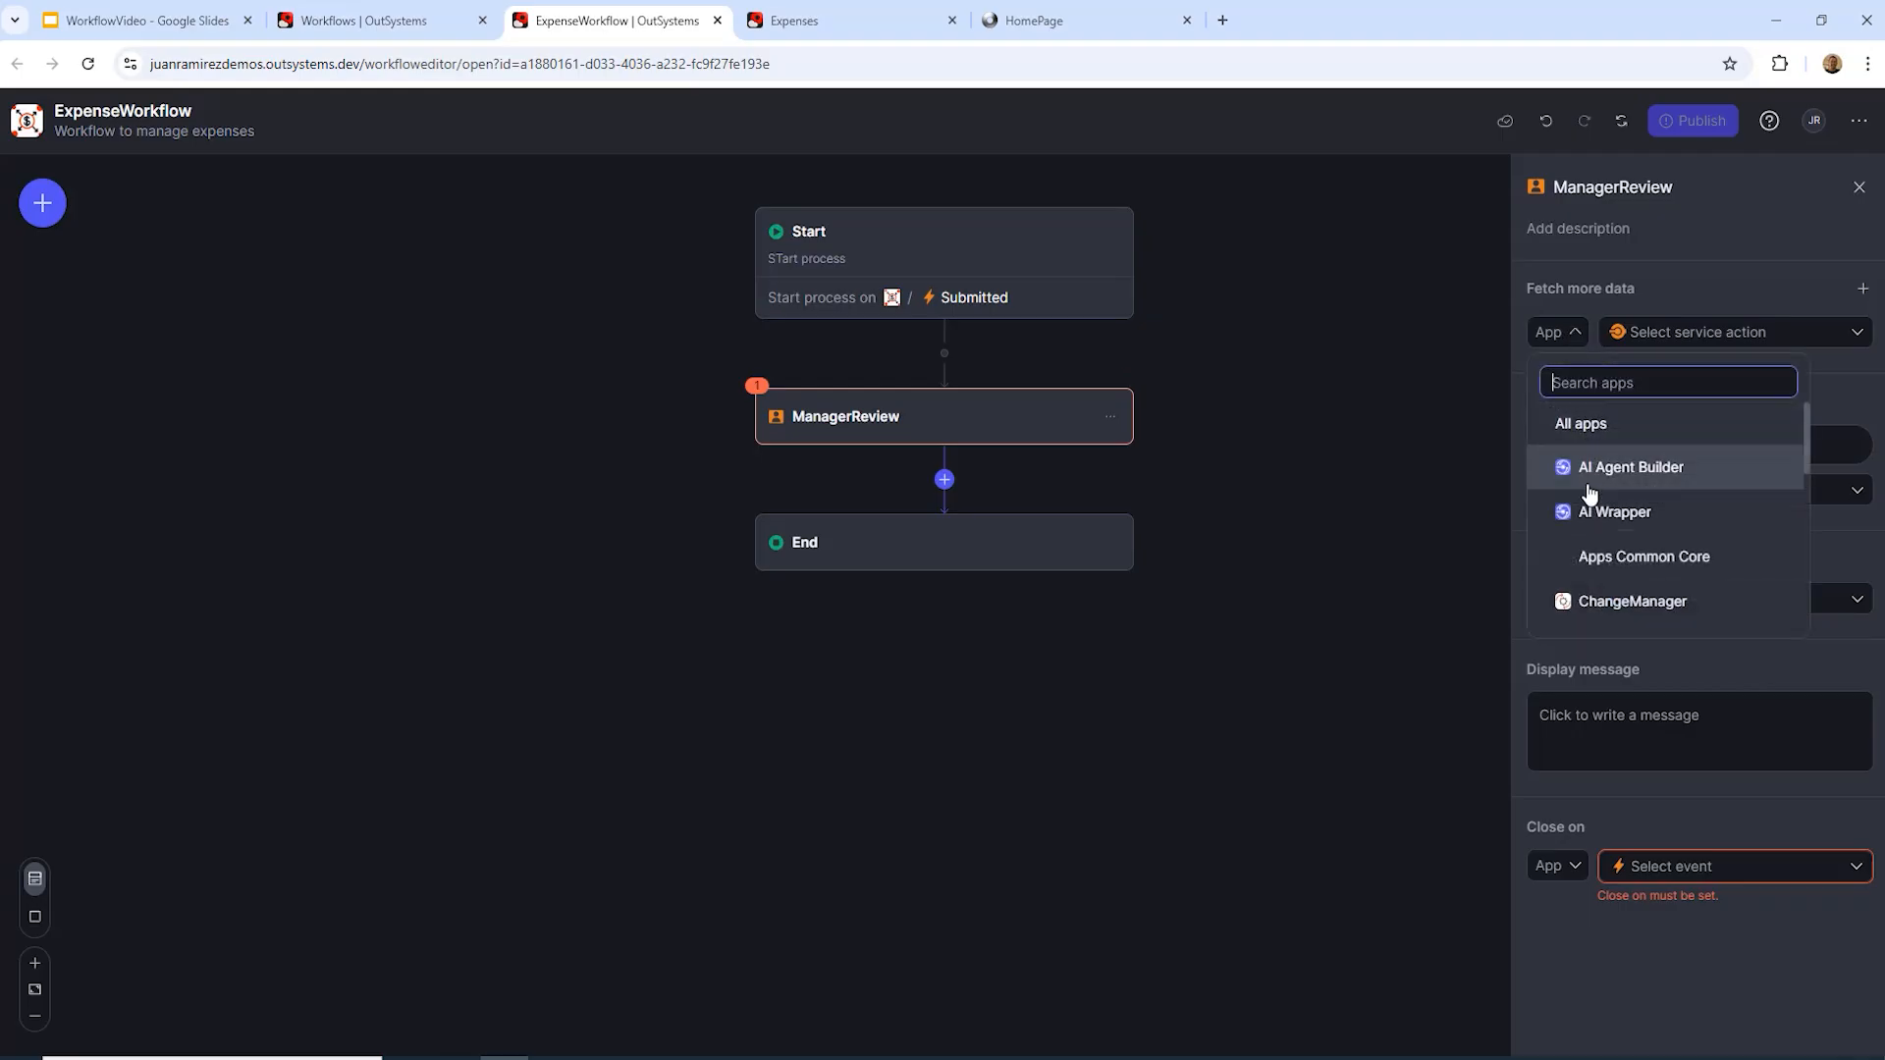
pyautogui.click(1593, 546)
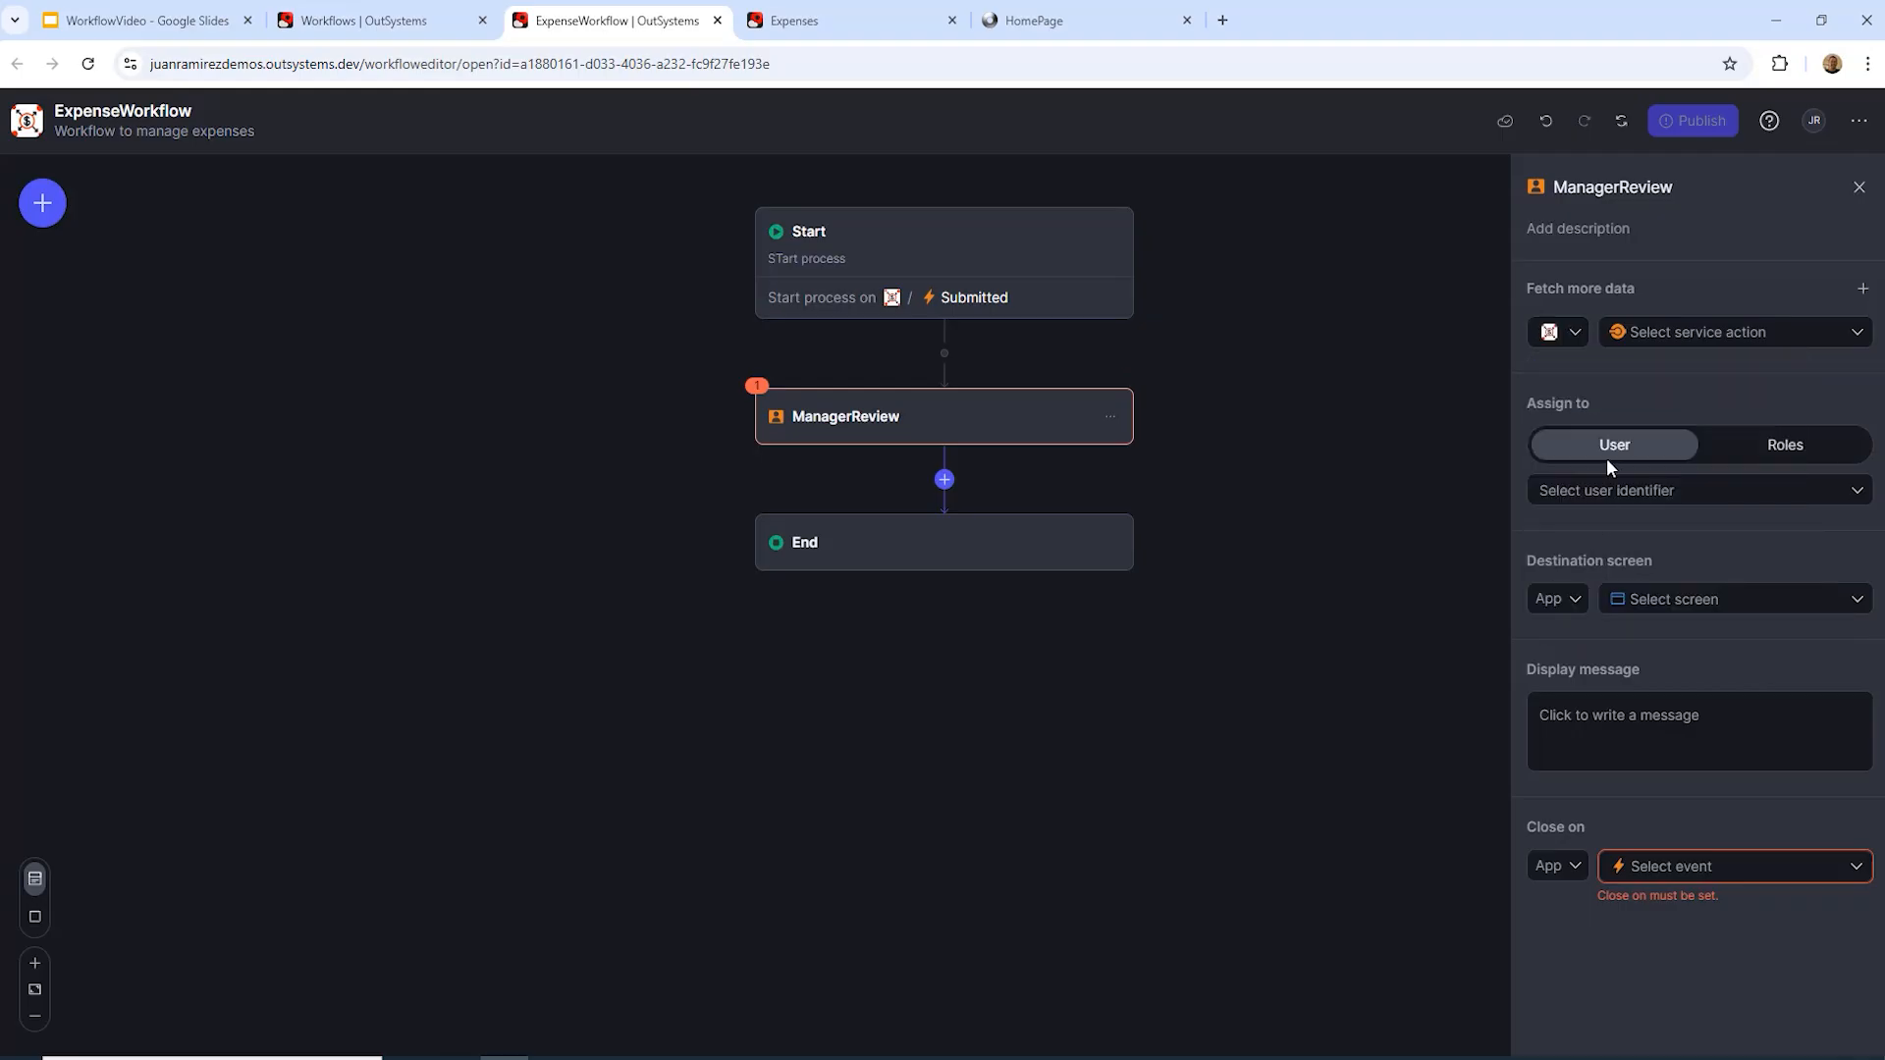
pyautogui.click(1855, 336)
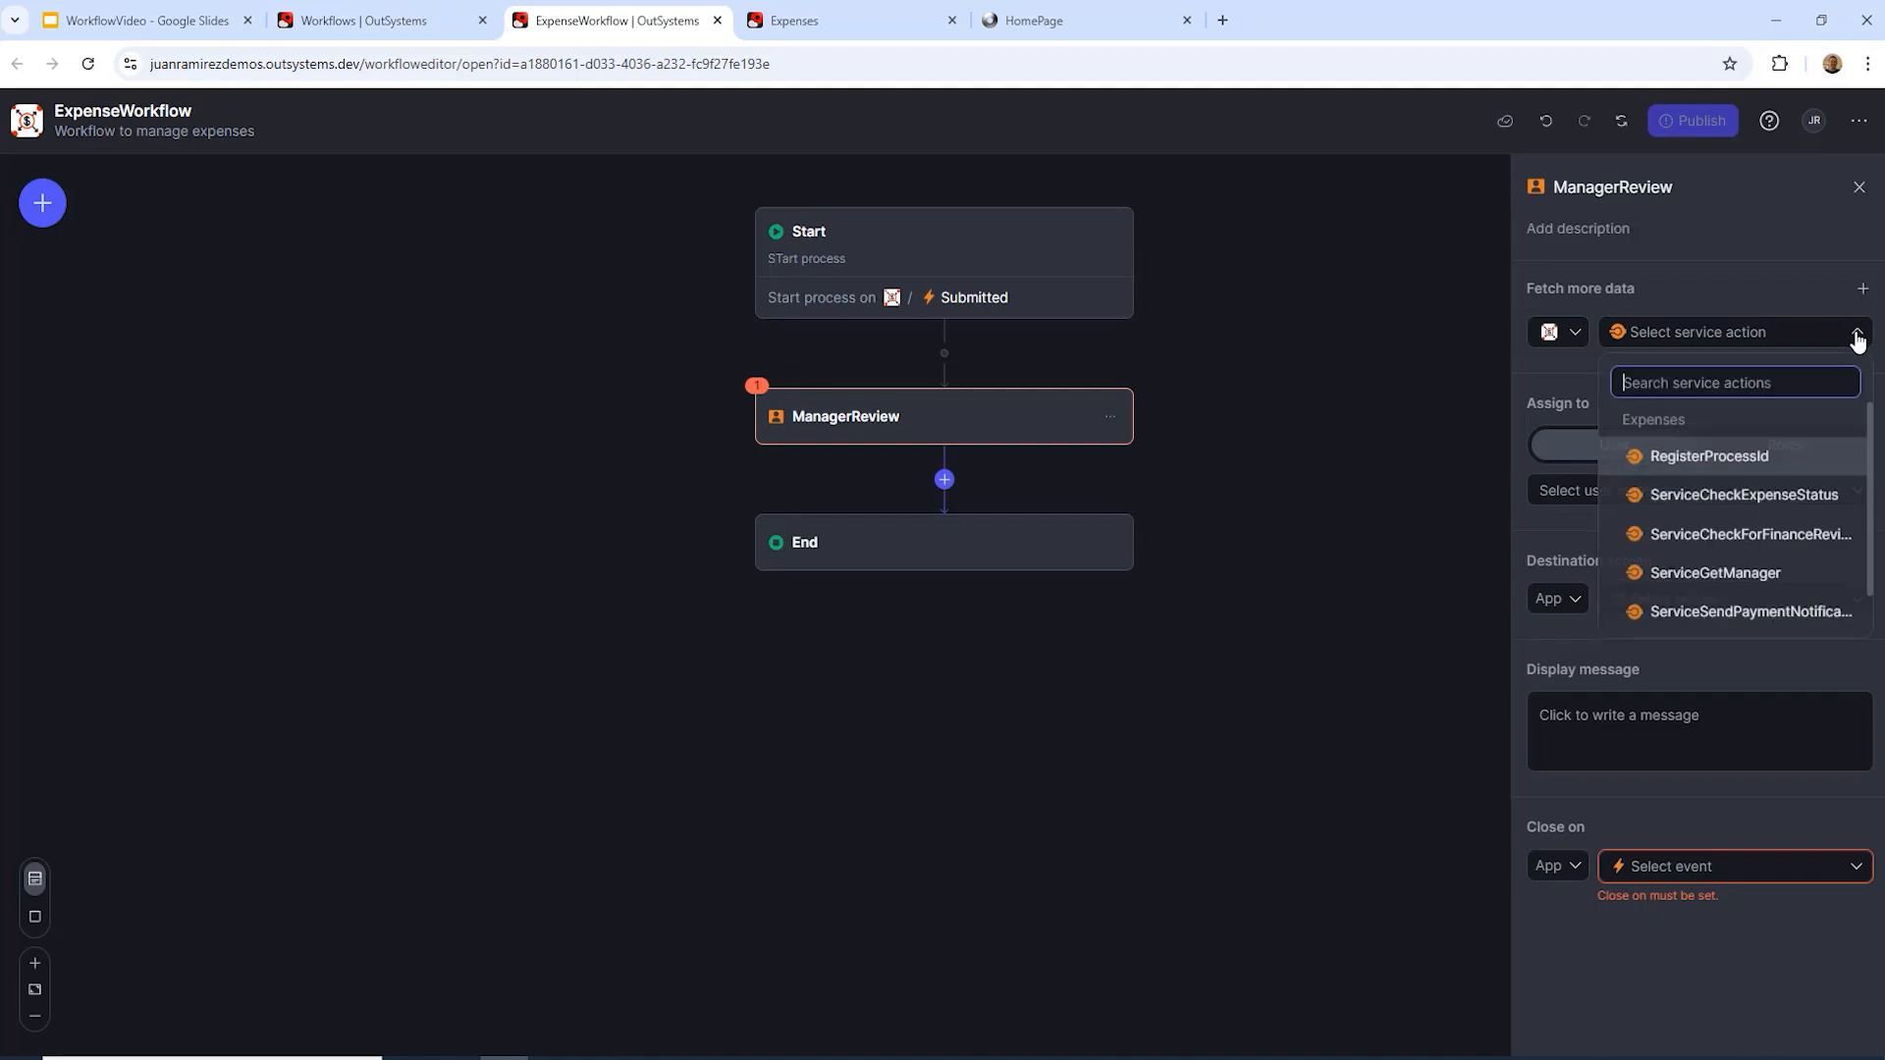
pyautogui.click(1715, 573)
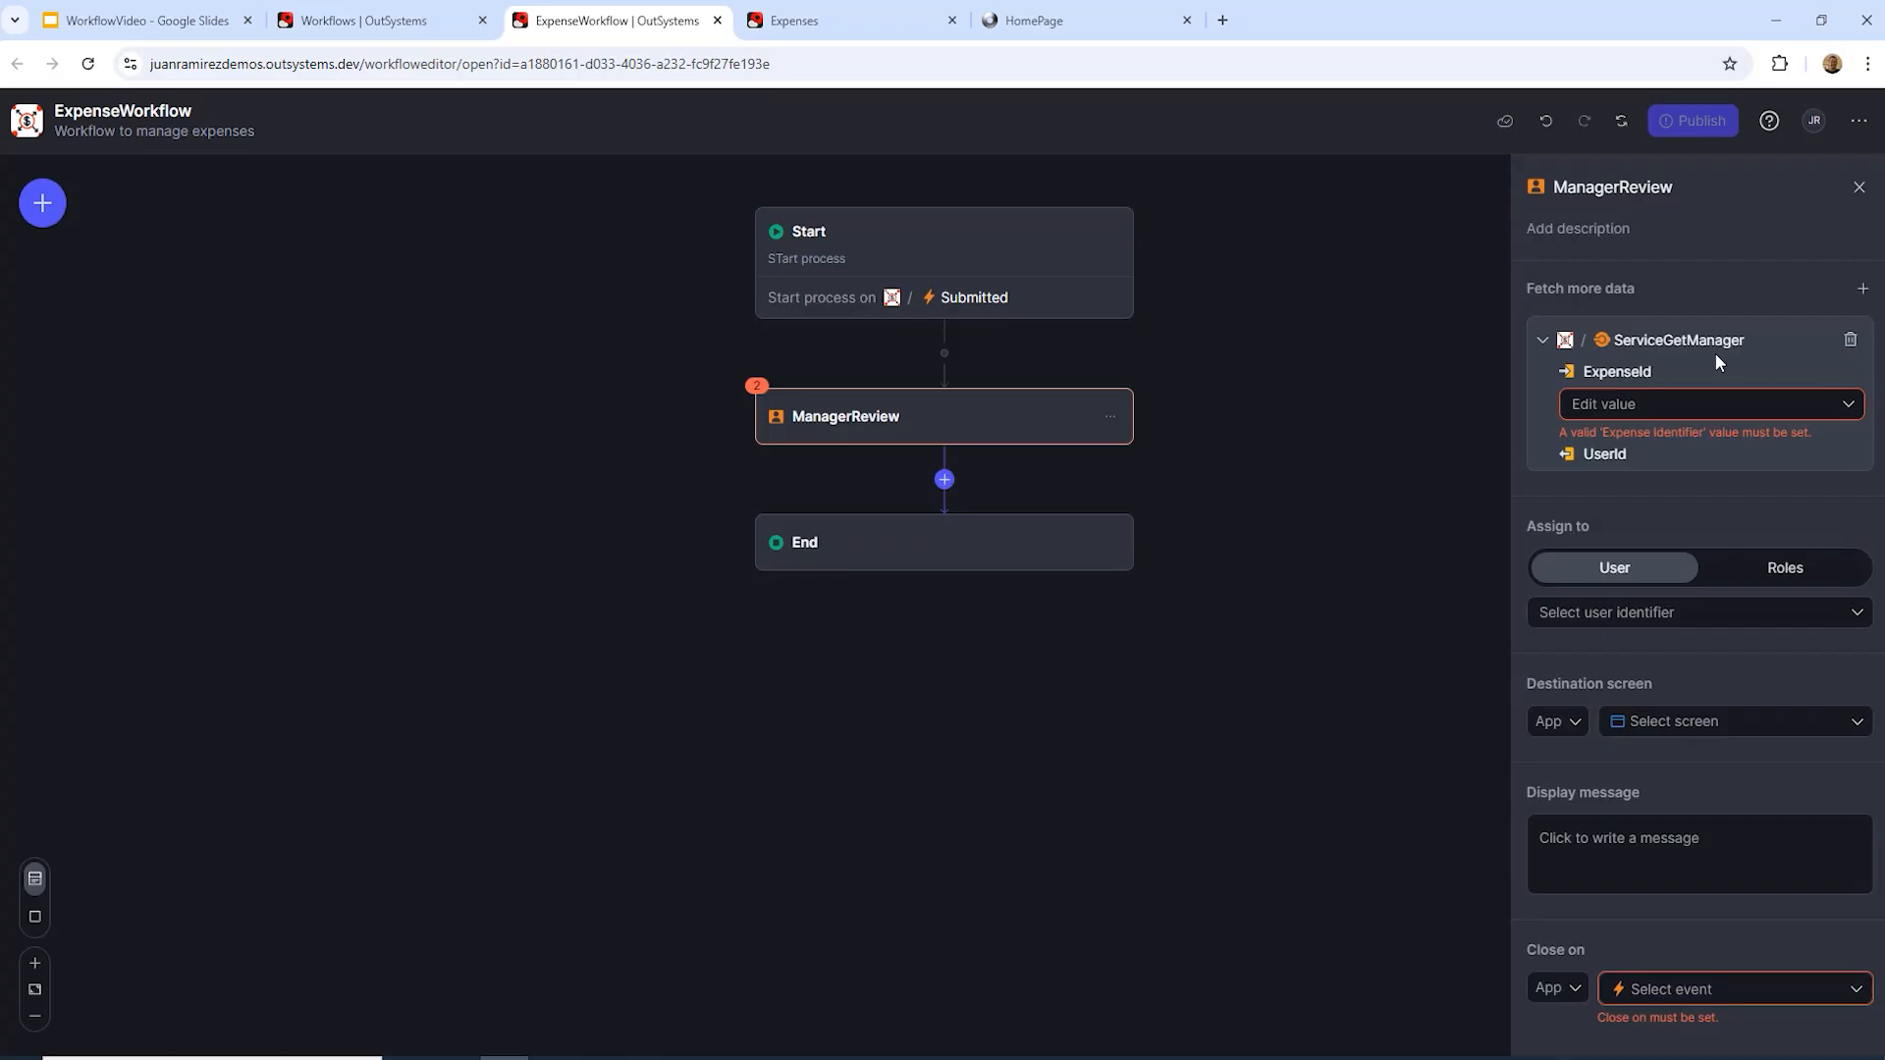
pyautogui.click(1842, 406)
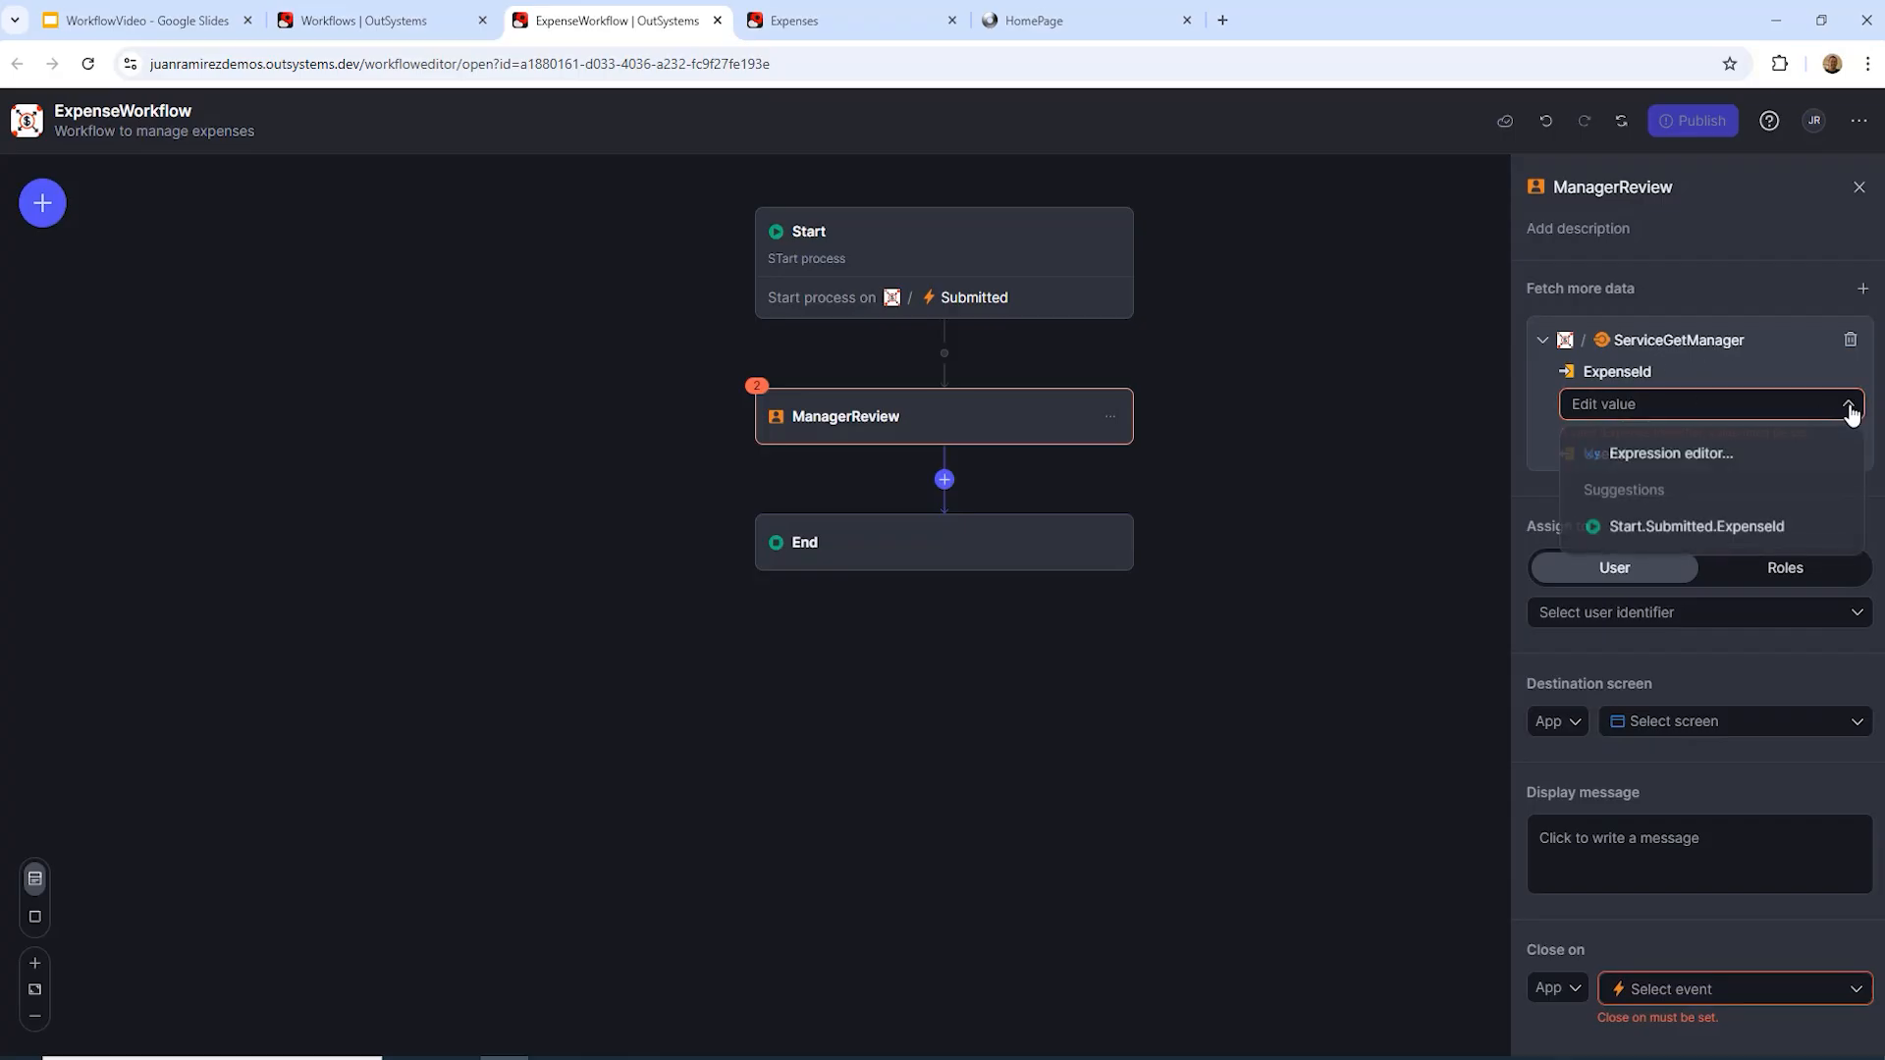
pyautogui.click(1687, 530)
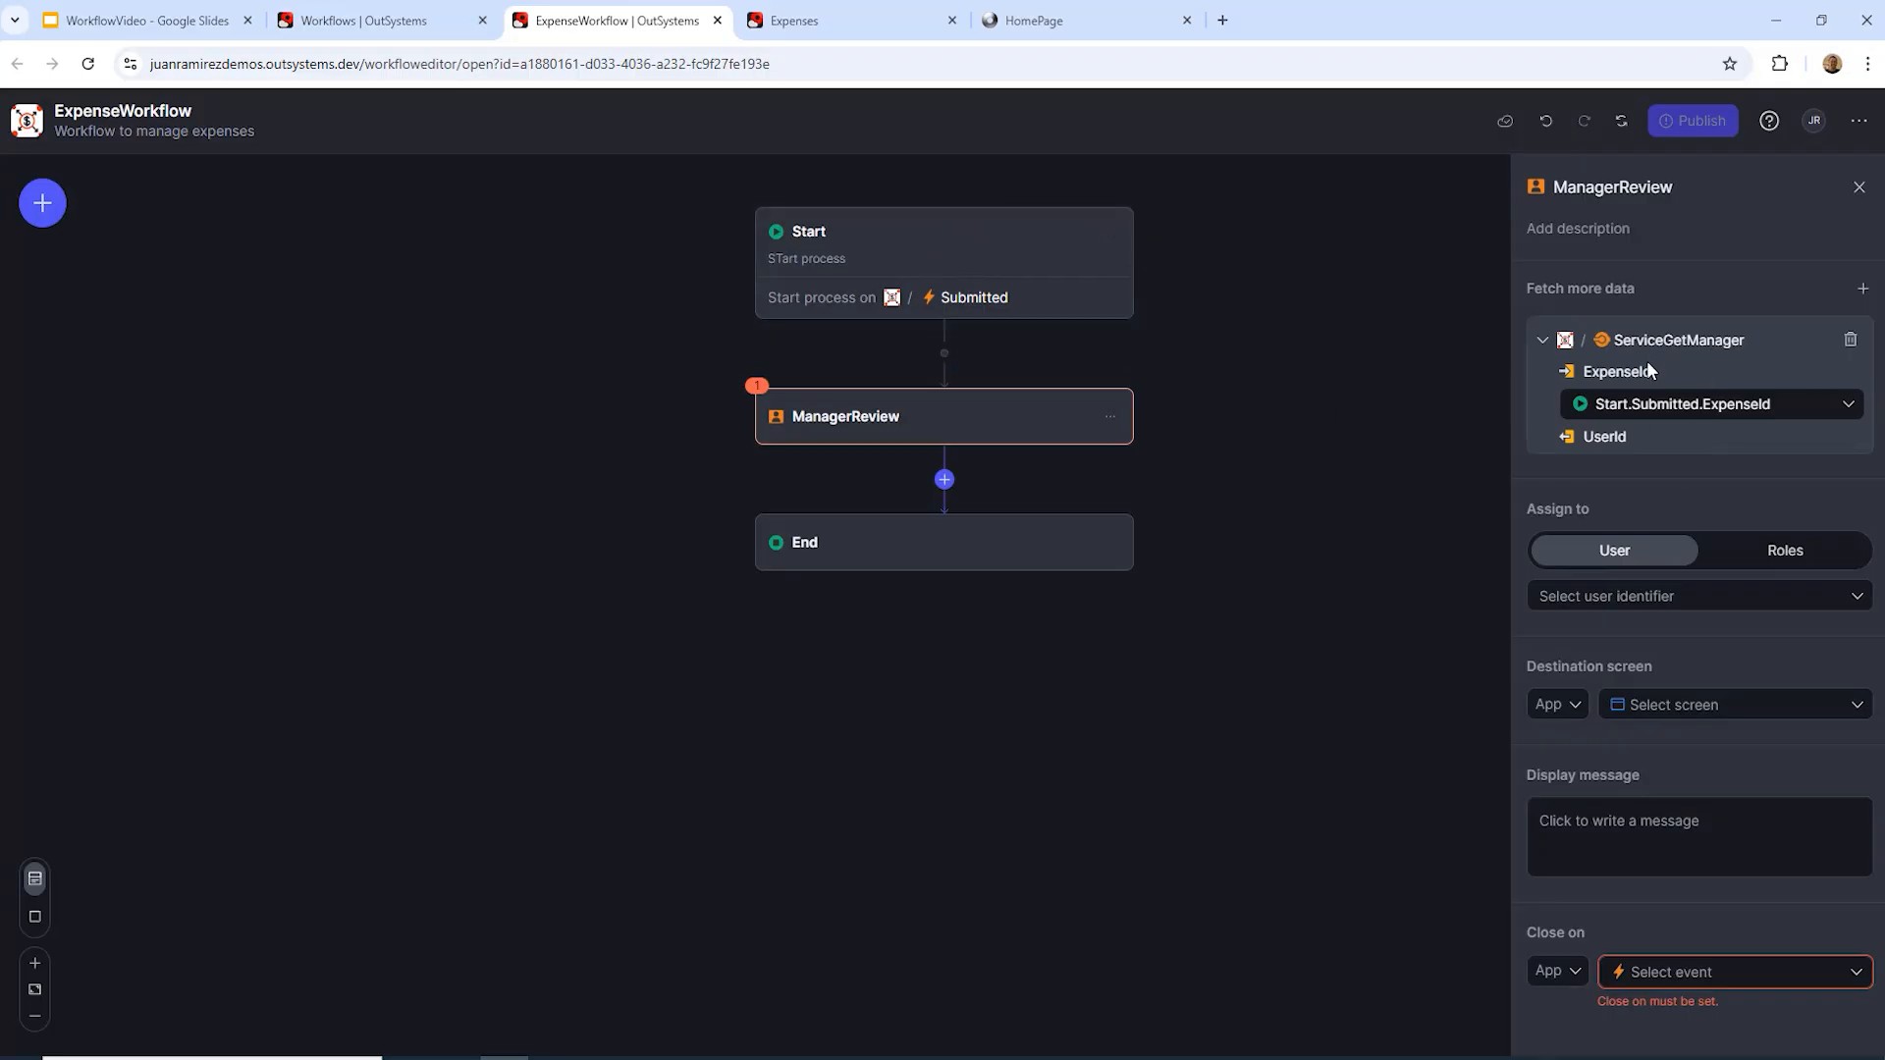
# Step: Assign ManagerReview to the user ServiceGetManager.UserId
pyautogui.click(1636, 603)
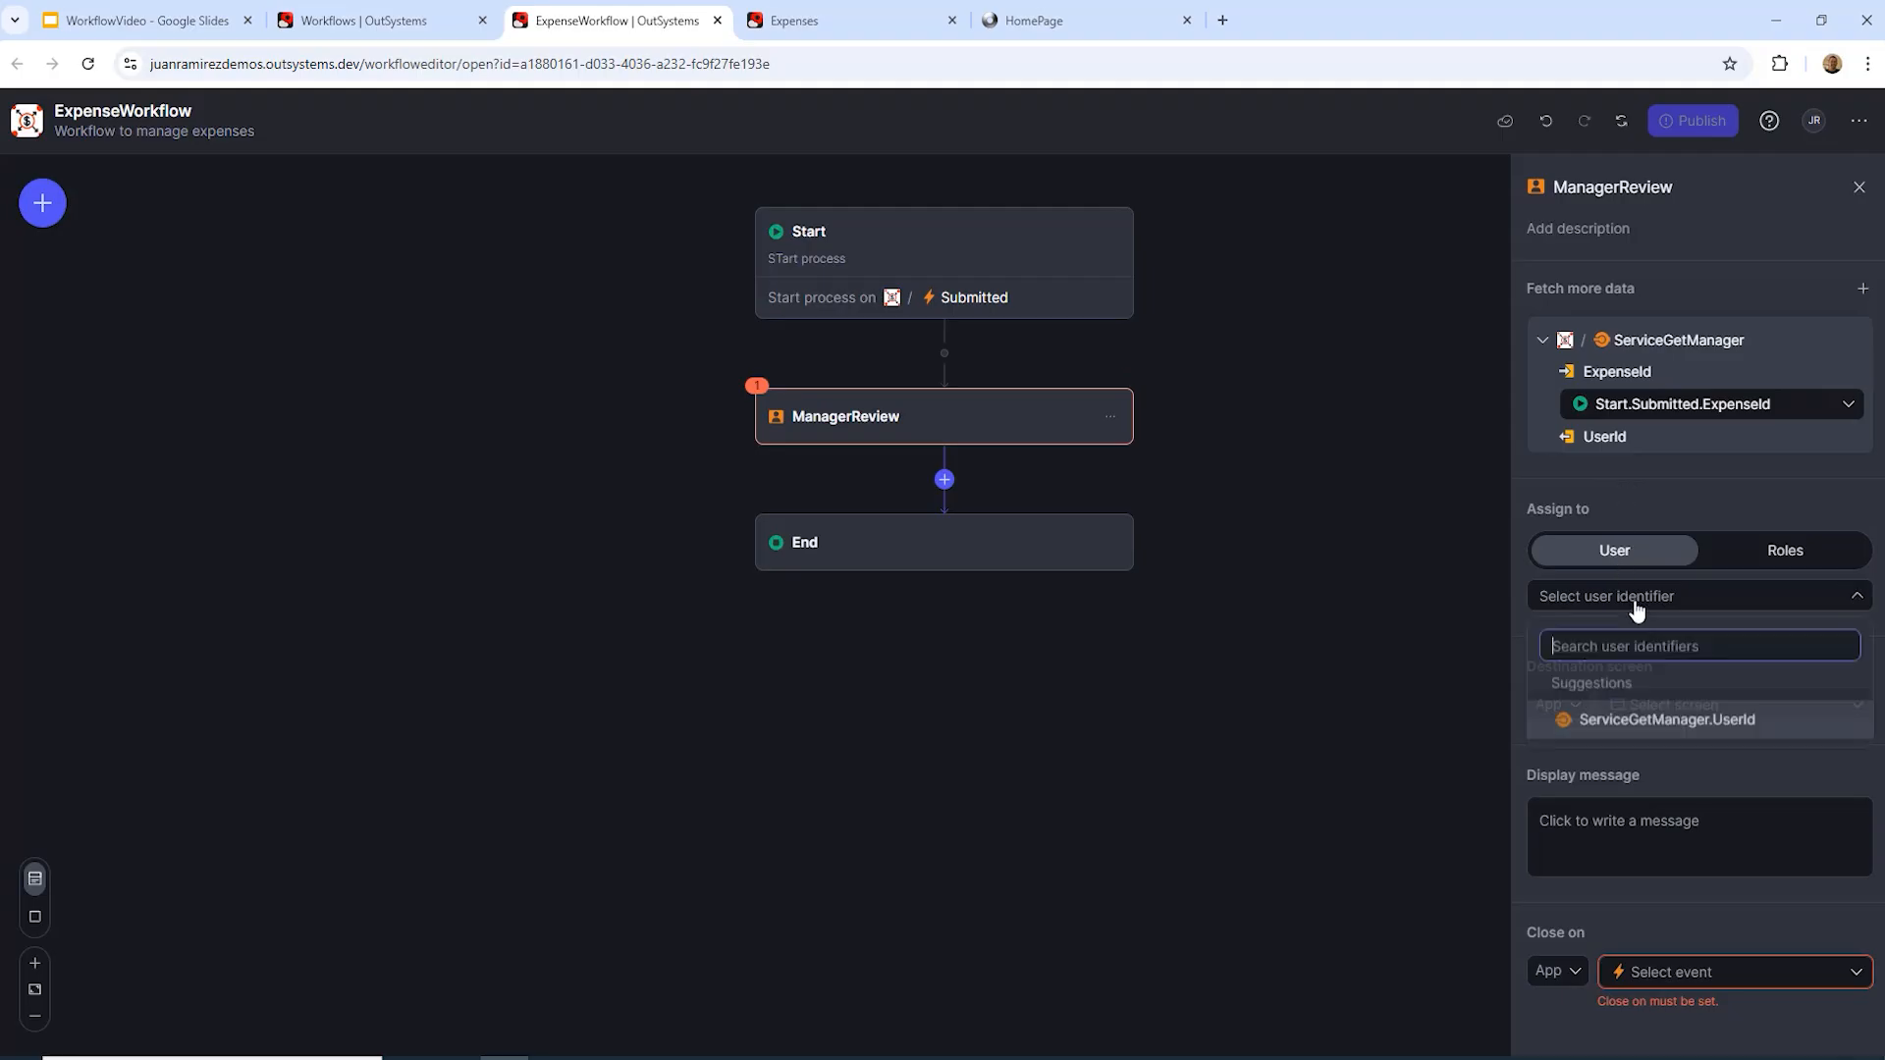
pyautogui.click(1681, 722)
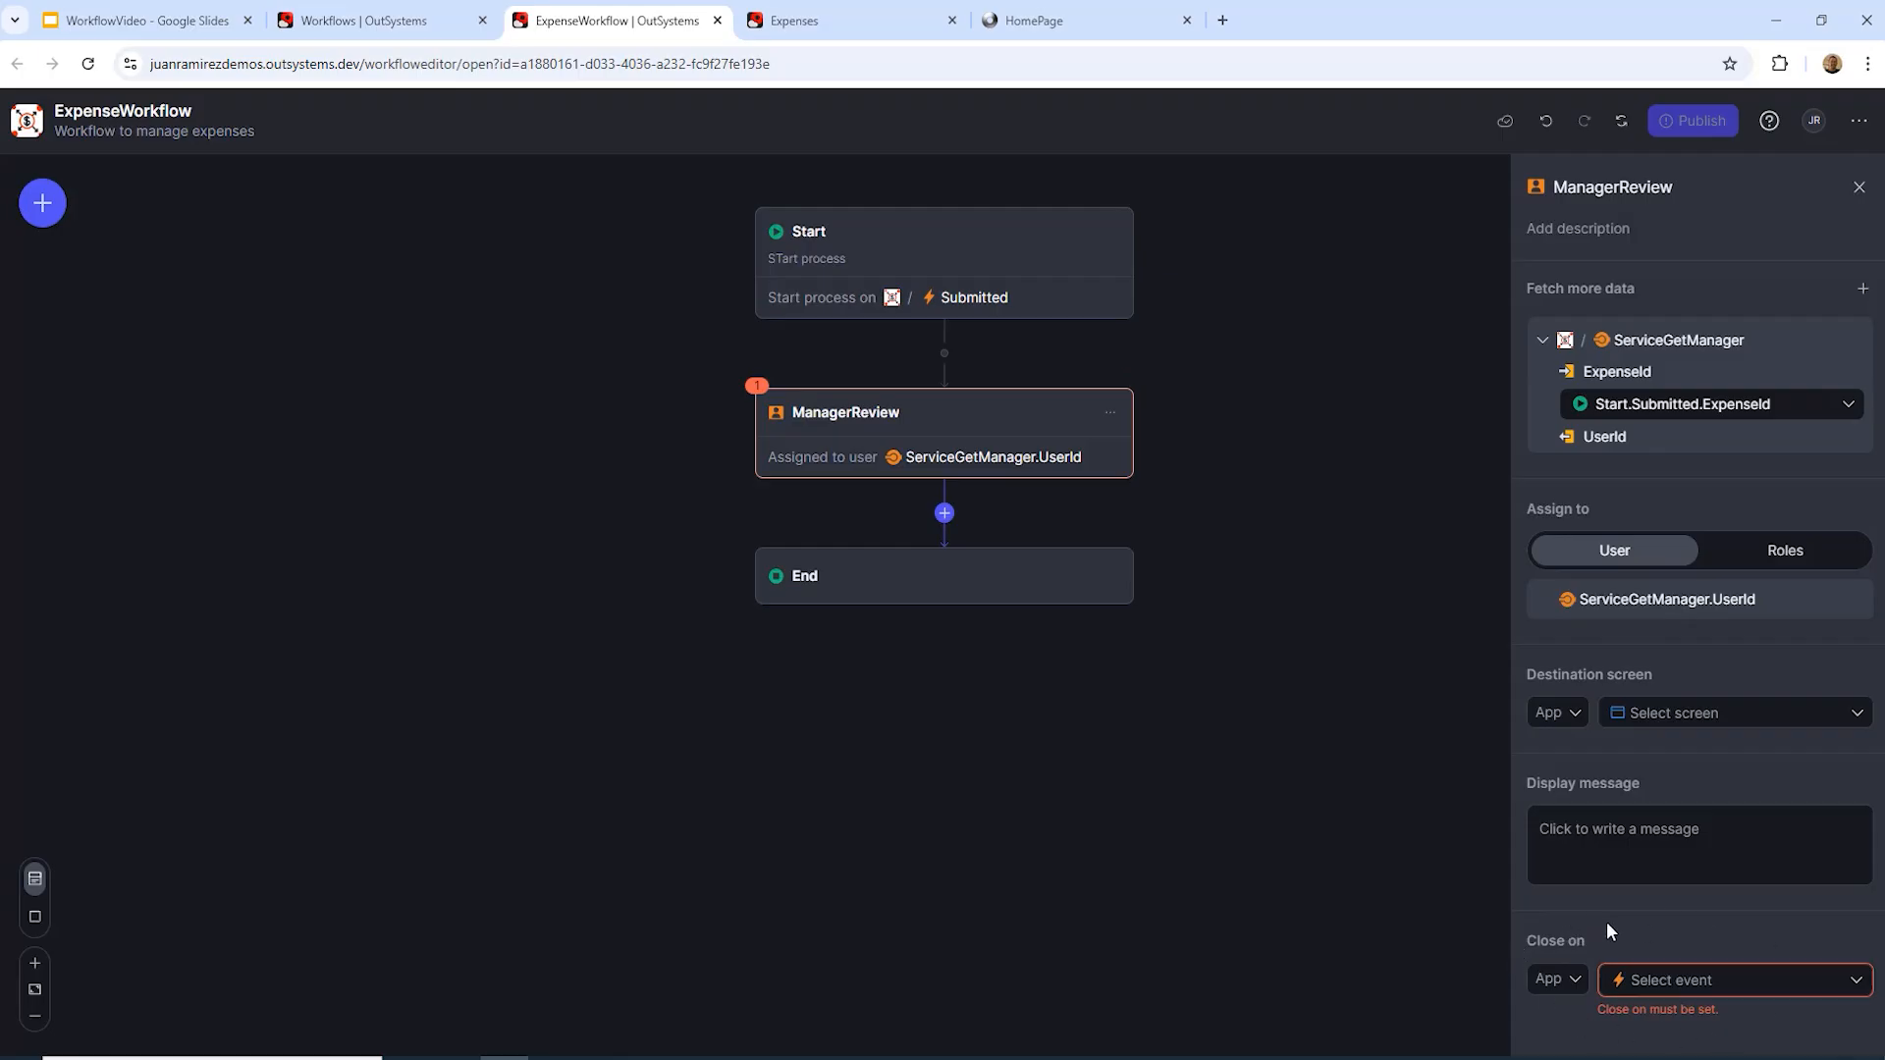
pyautogui.click(1575, 981)
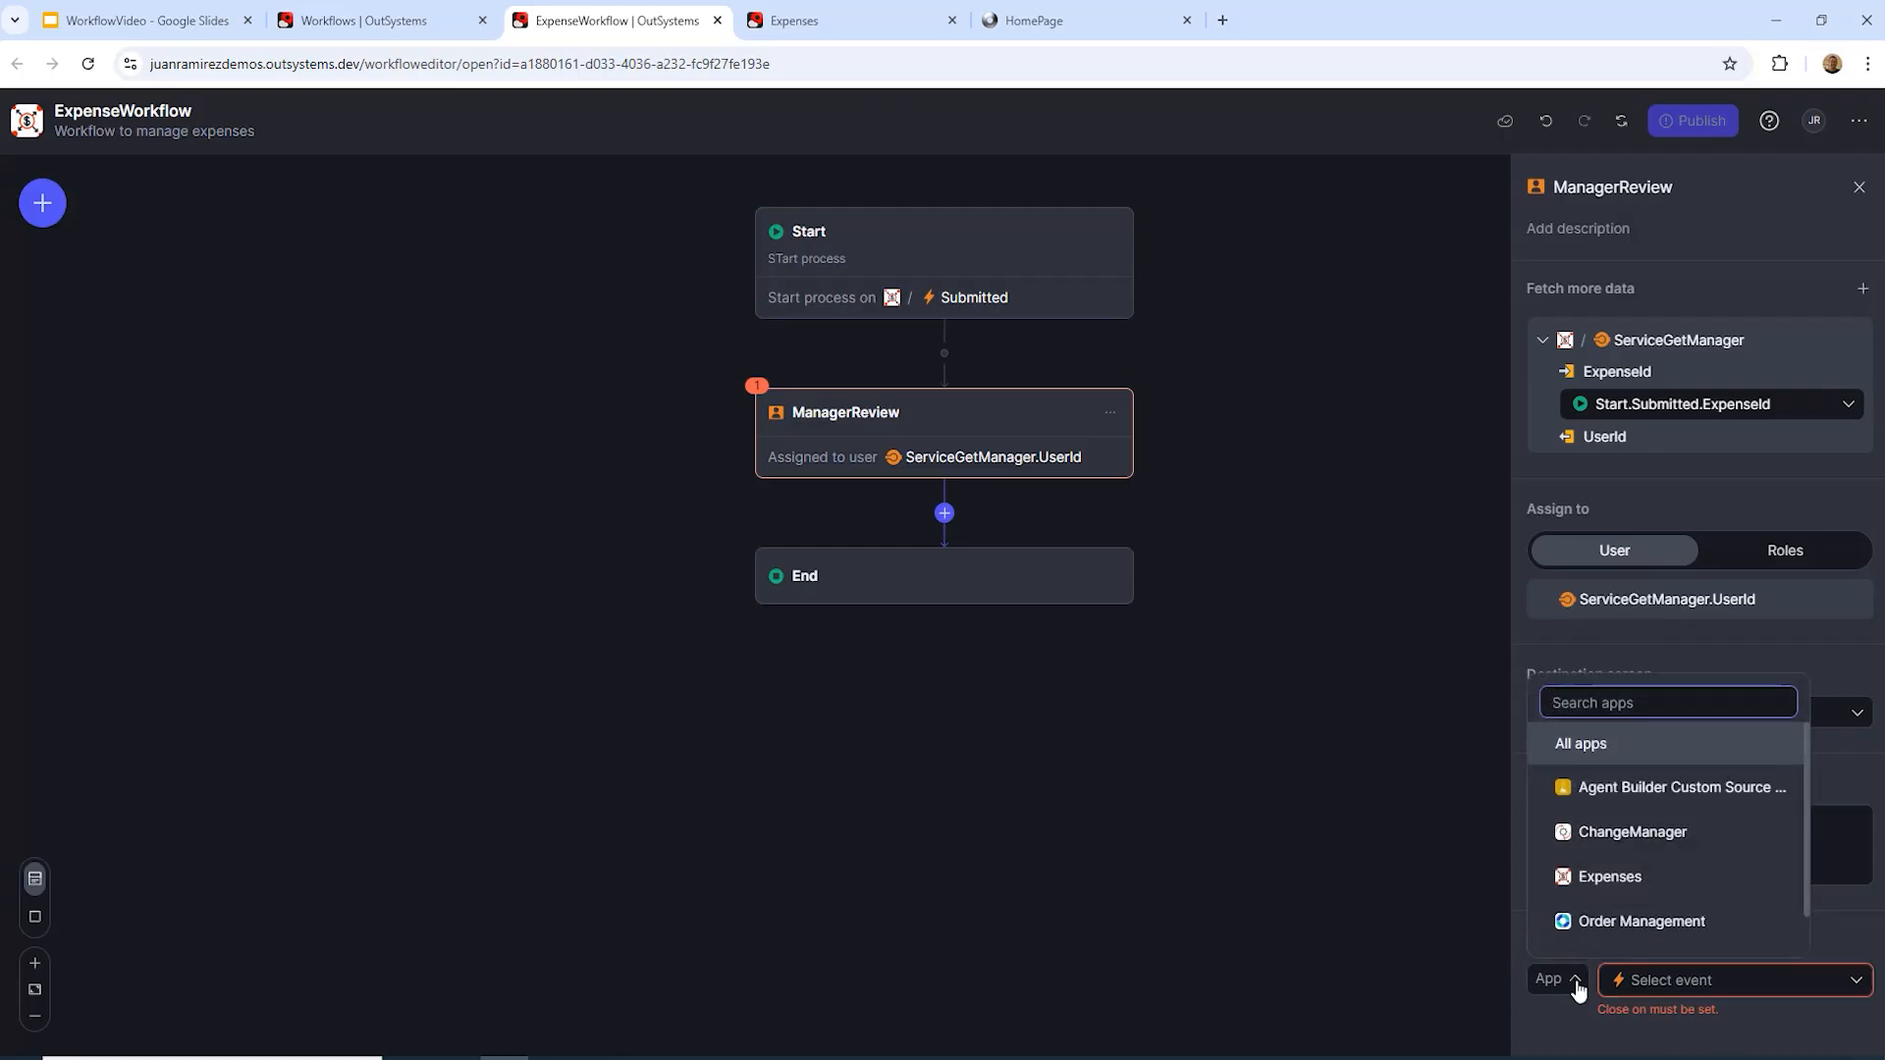
# Step: Make ManagerReview close on the Expenses app's Accepted event
pyautogui.click(1611, 877)
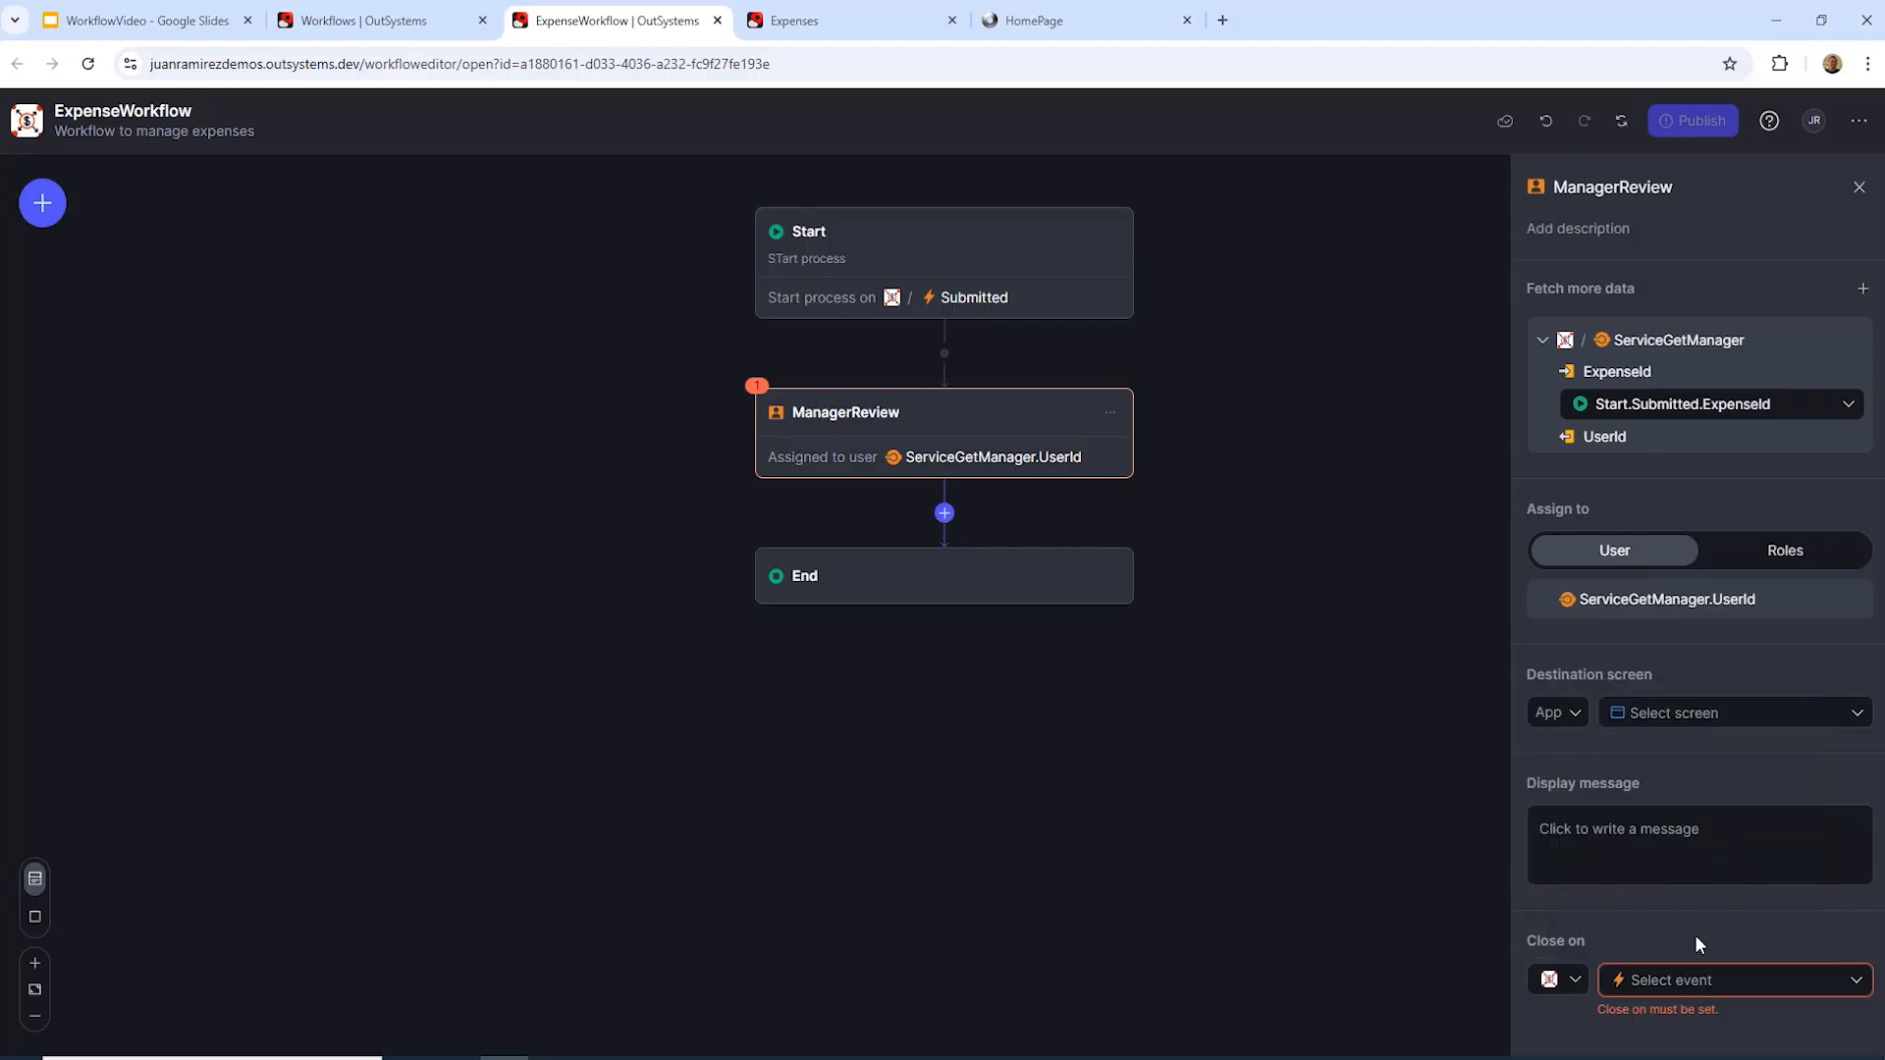
pyautogui.click(1856, 984)
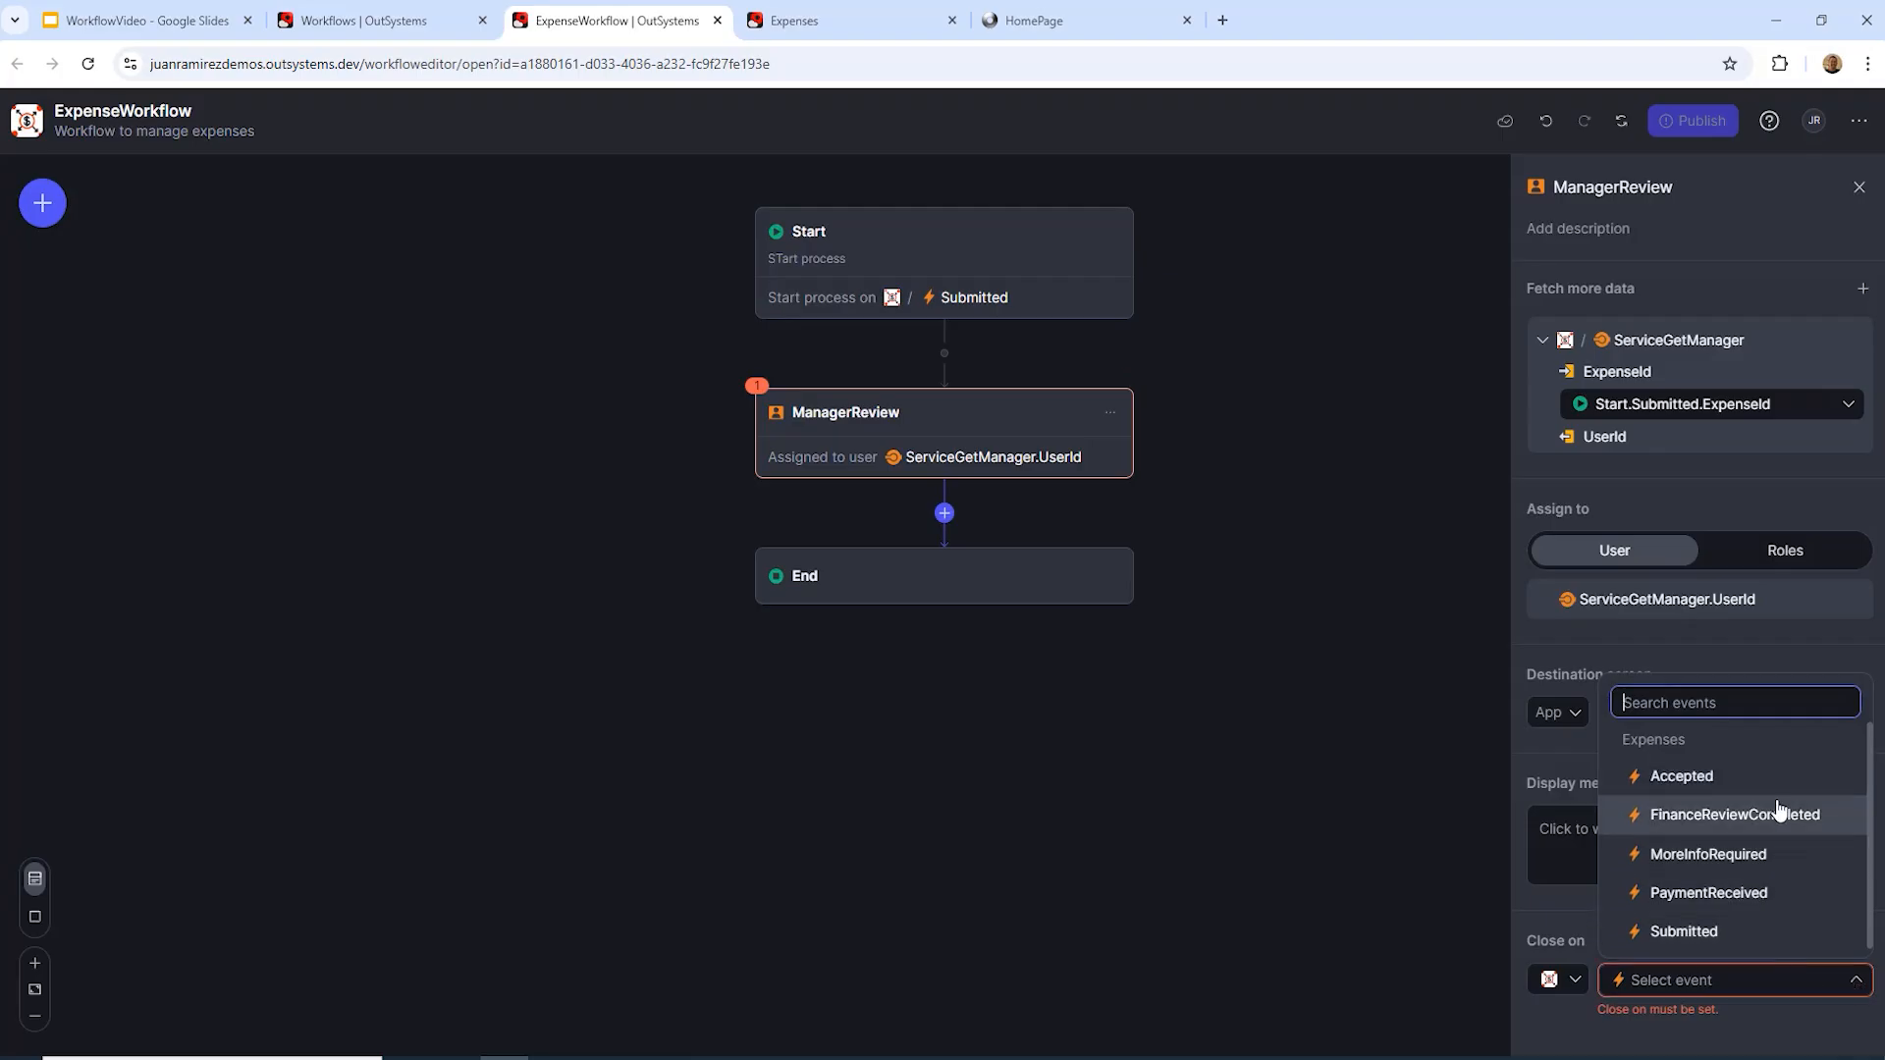
pyautogui.click(1733, 780)
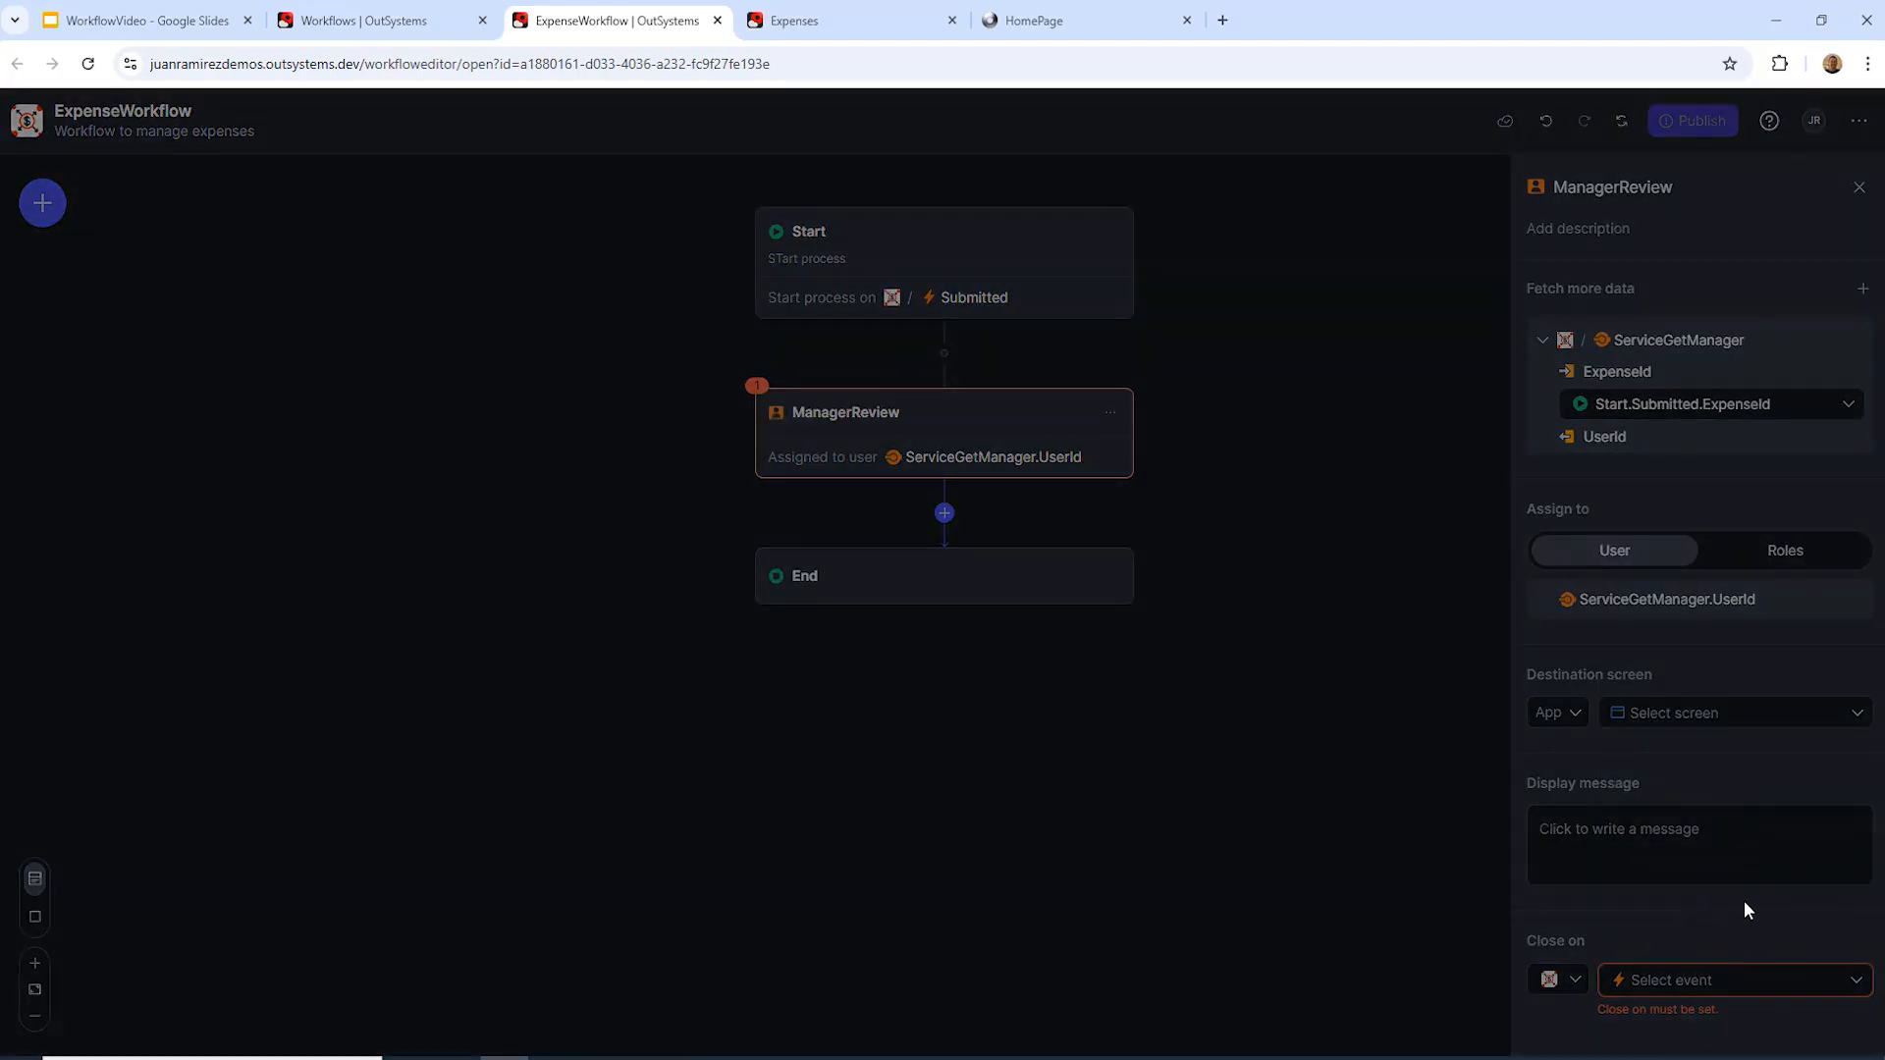
pyautogui.scroll(-1, 1765, 925)
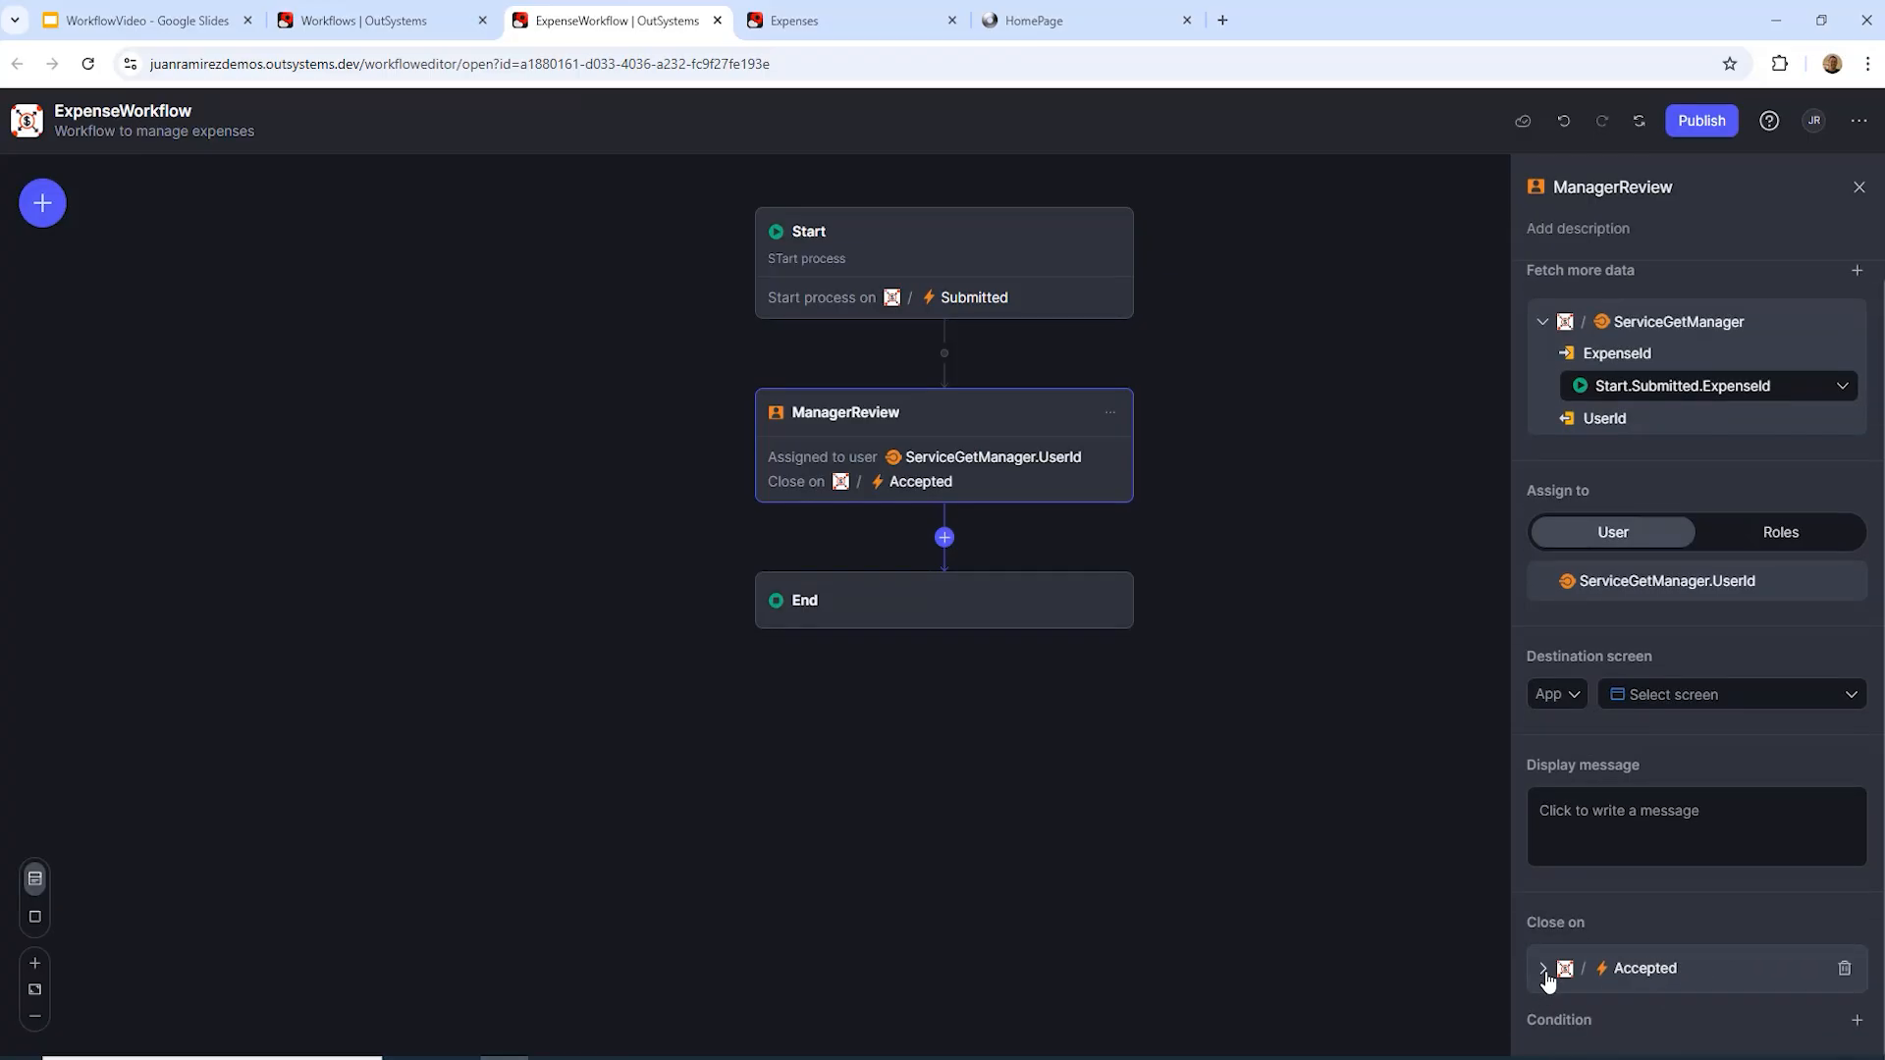
# Step: Add a close condition matching the event's ExpenseId to Start.Submitted.ExpenseId
pyautogui.click(1856, 1020)
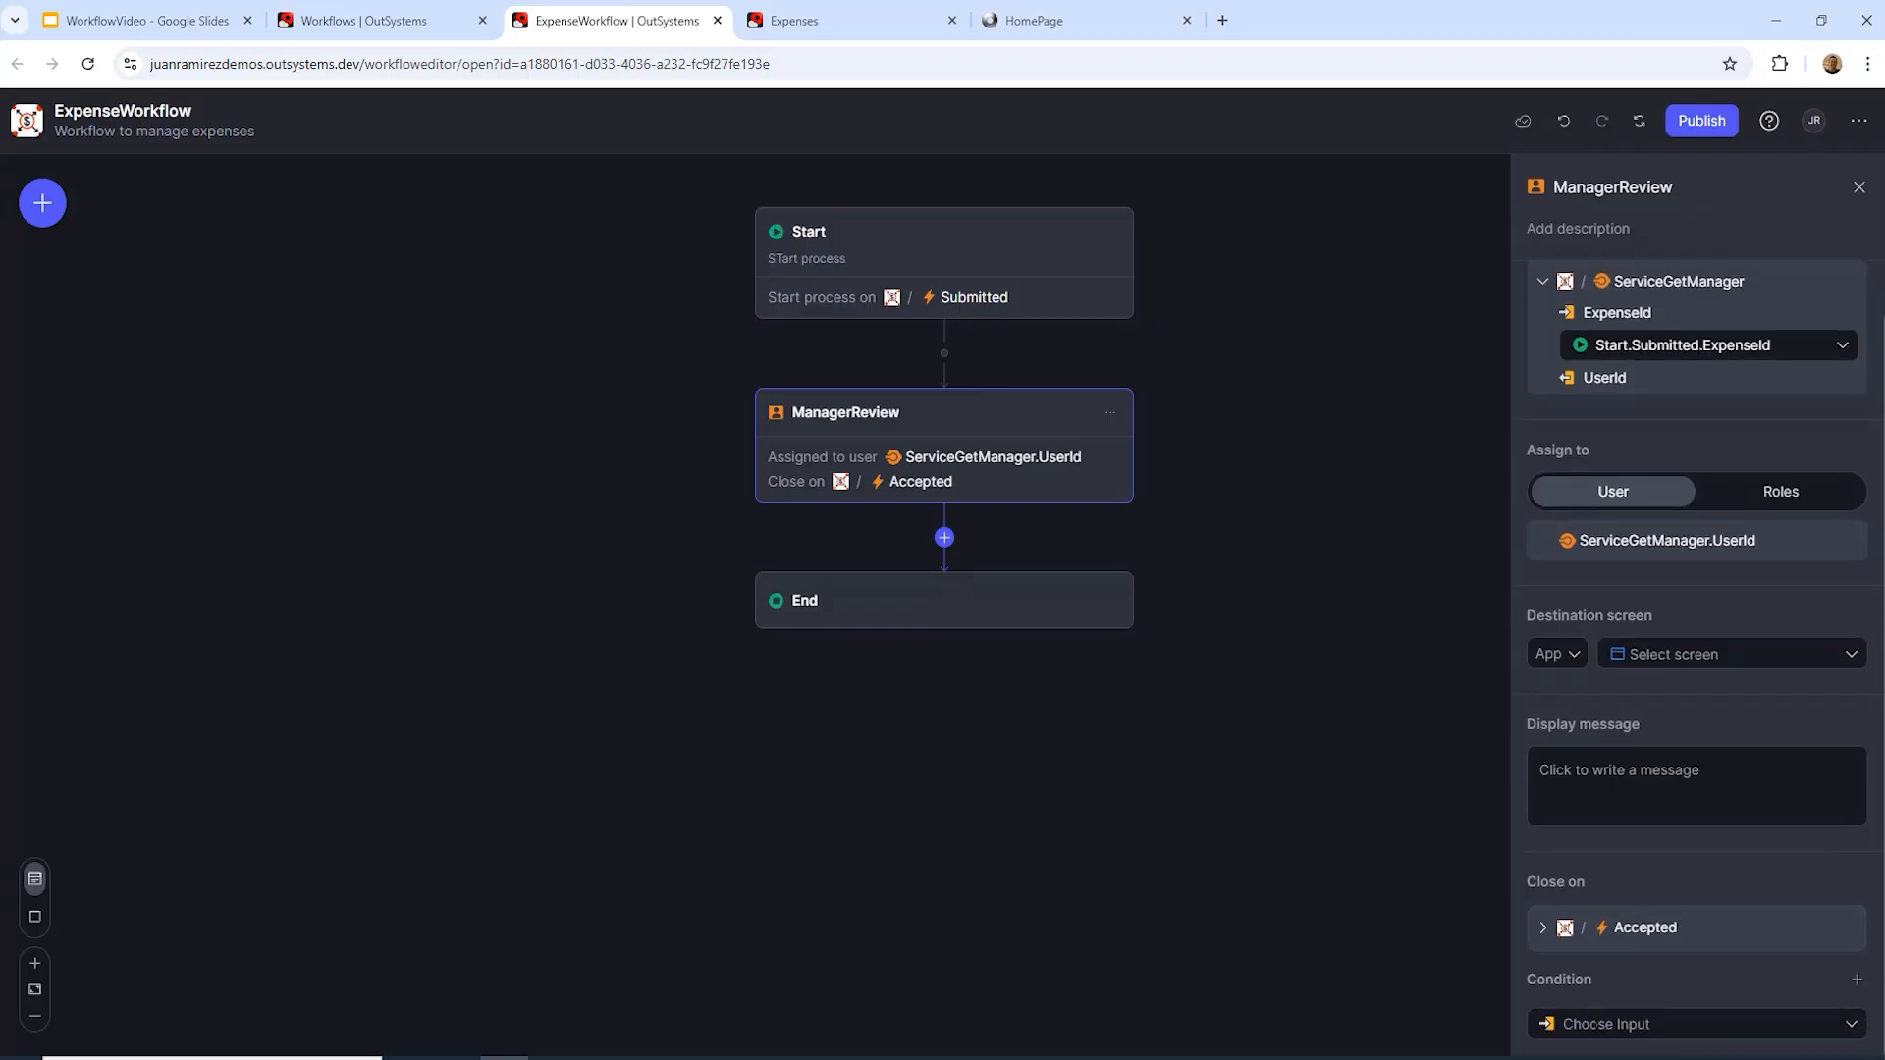
pyautogui.click(1590, 1021)
pyautogui.click(1611, 980)
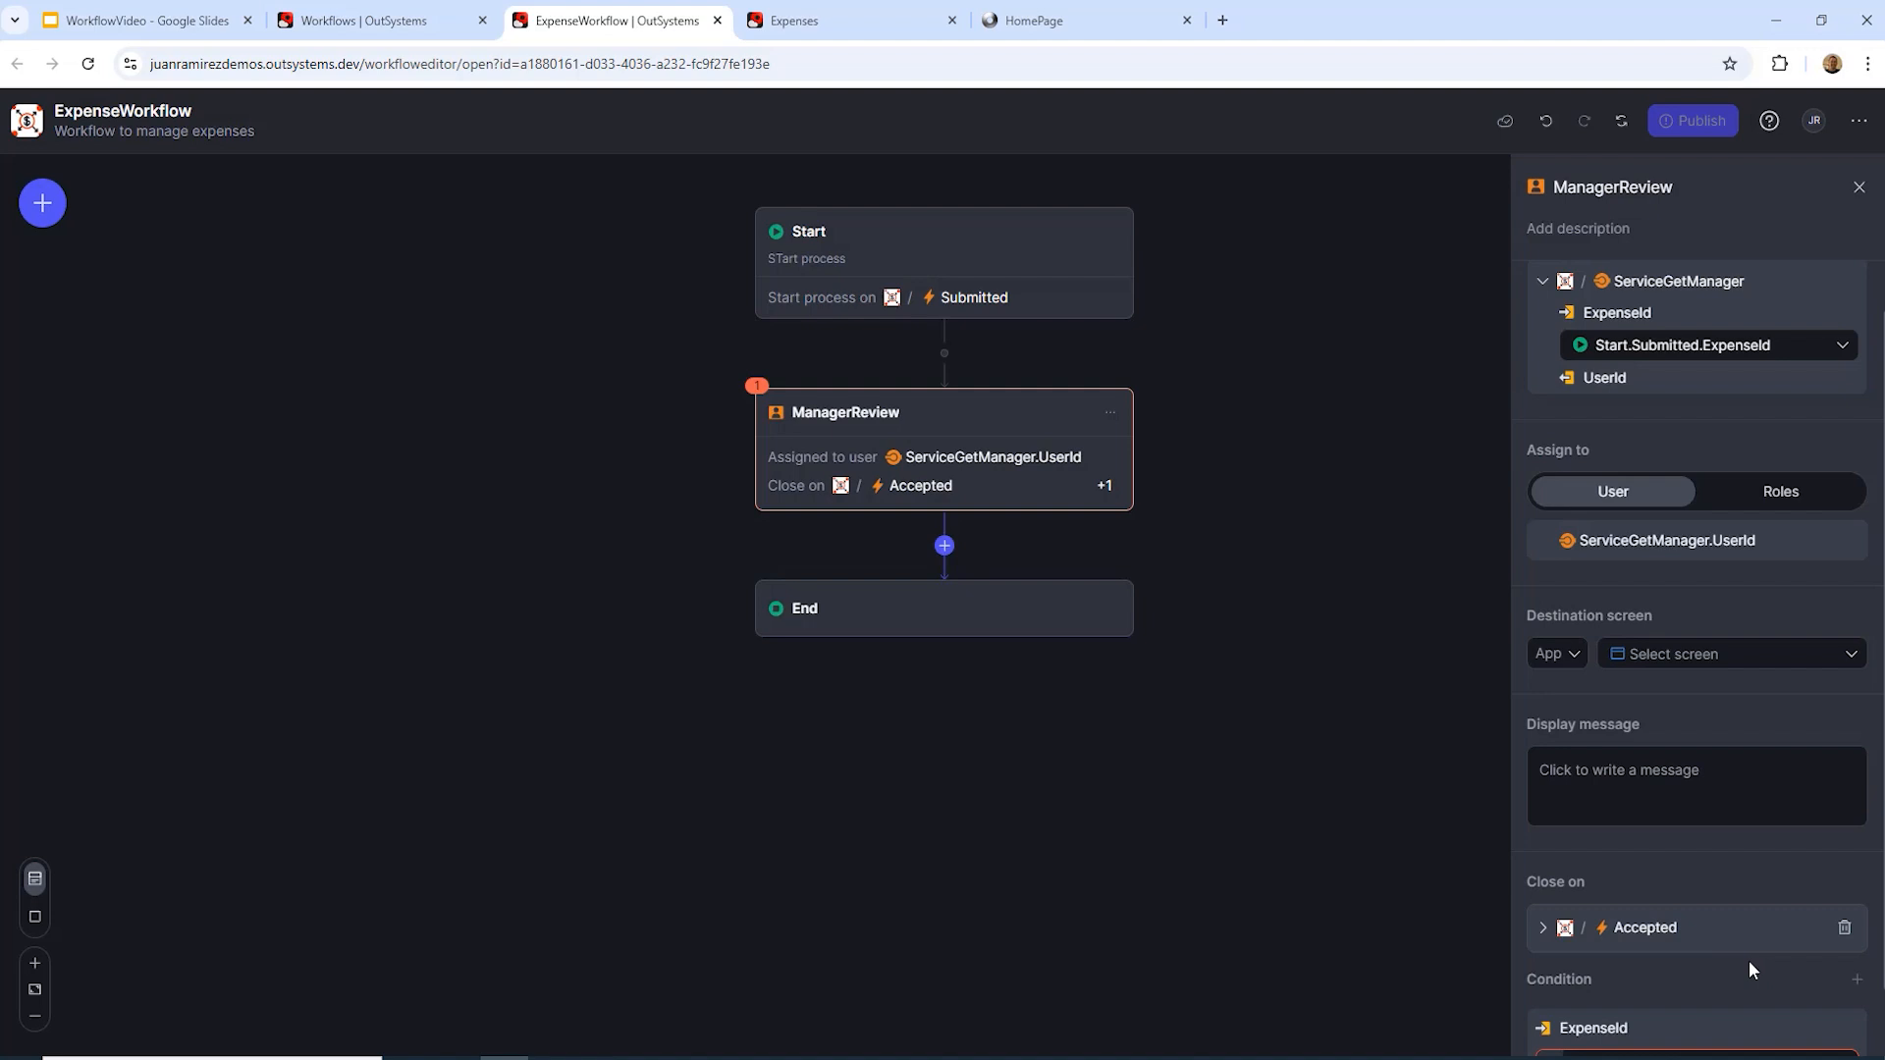
pyautogui.click(1843, 992)
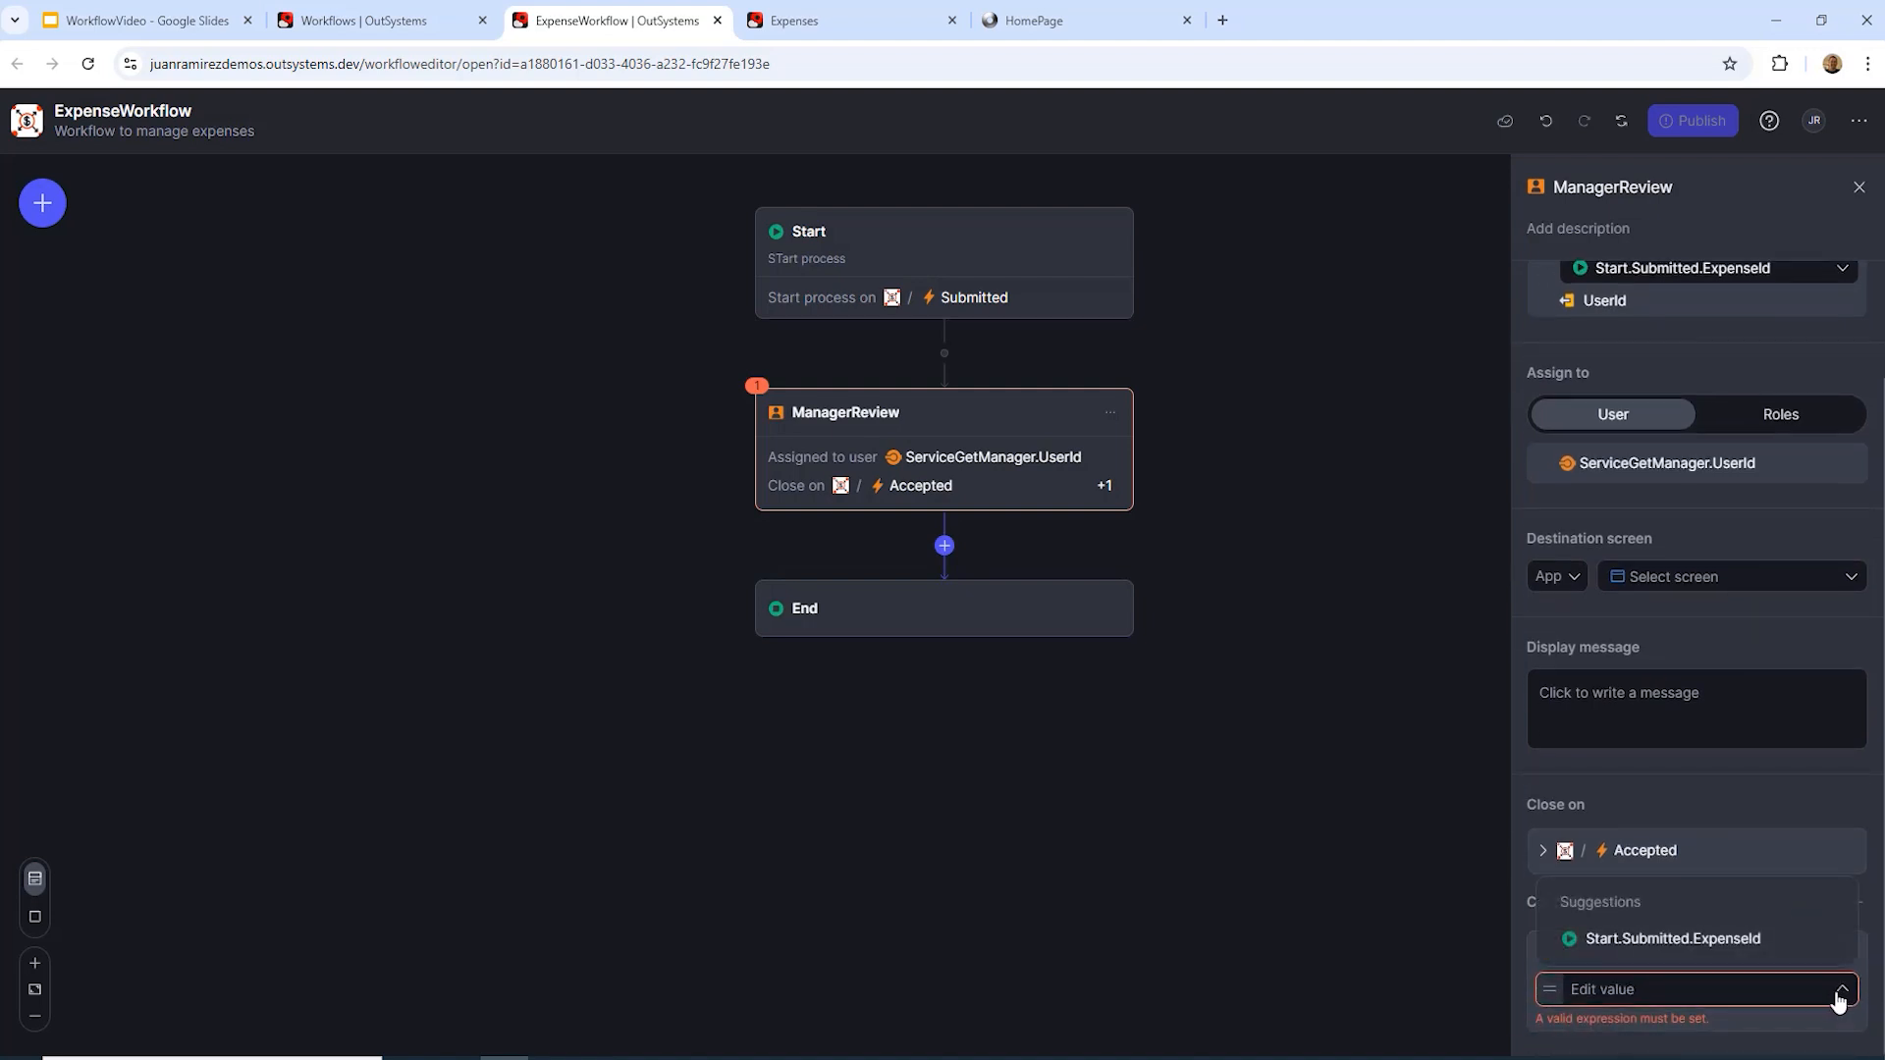
pyautogui.click(1747, 938)
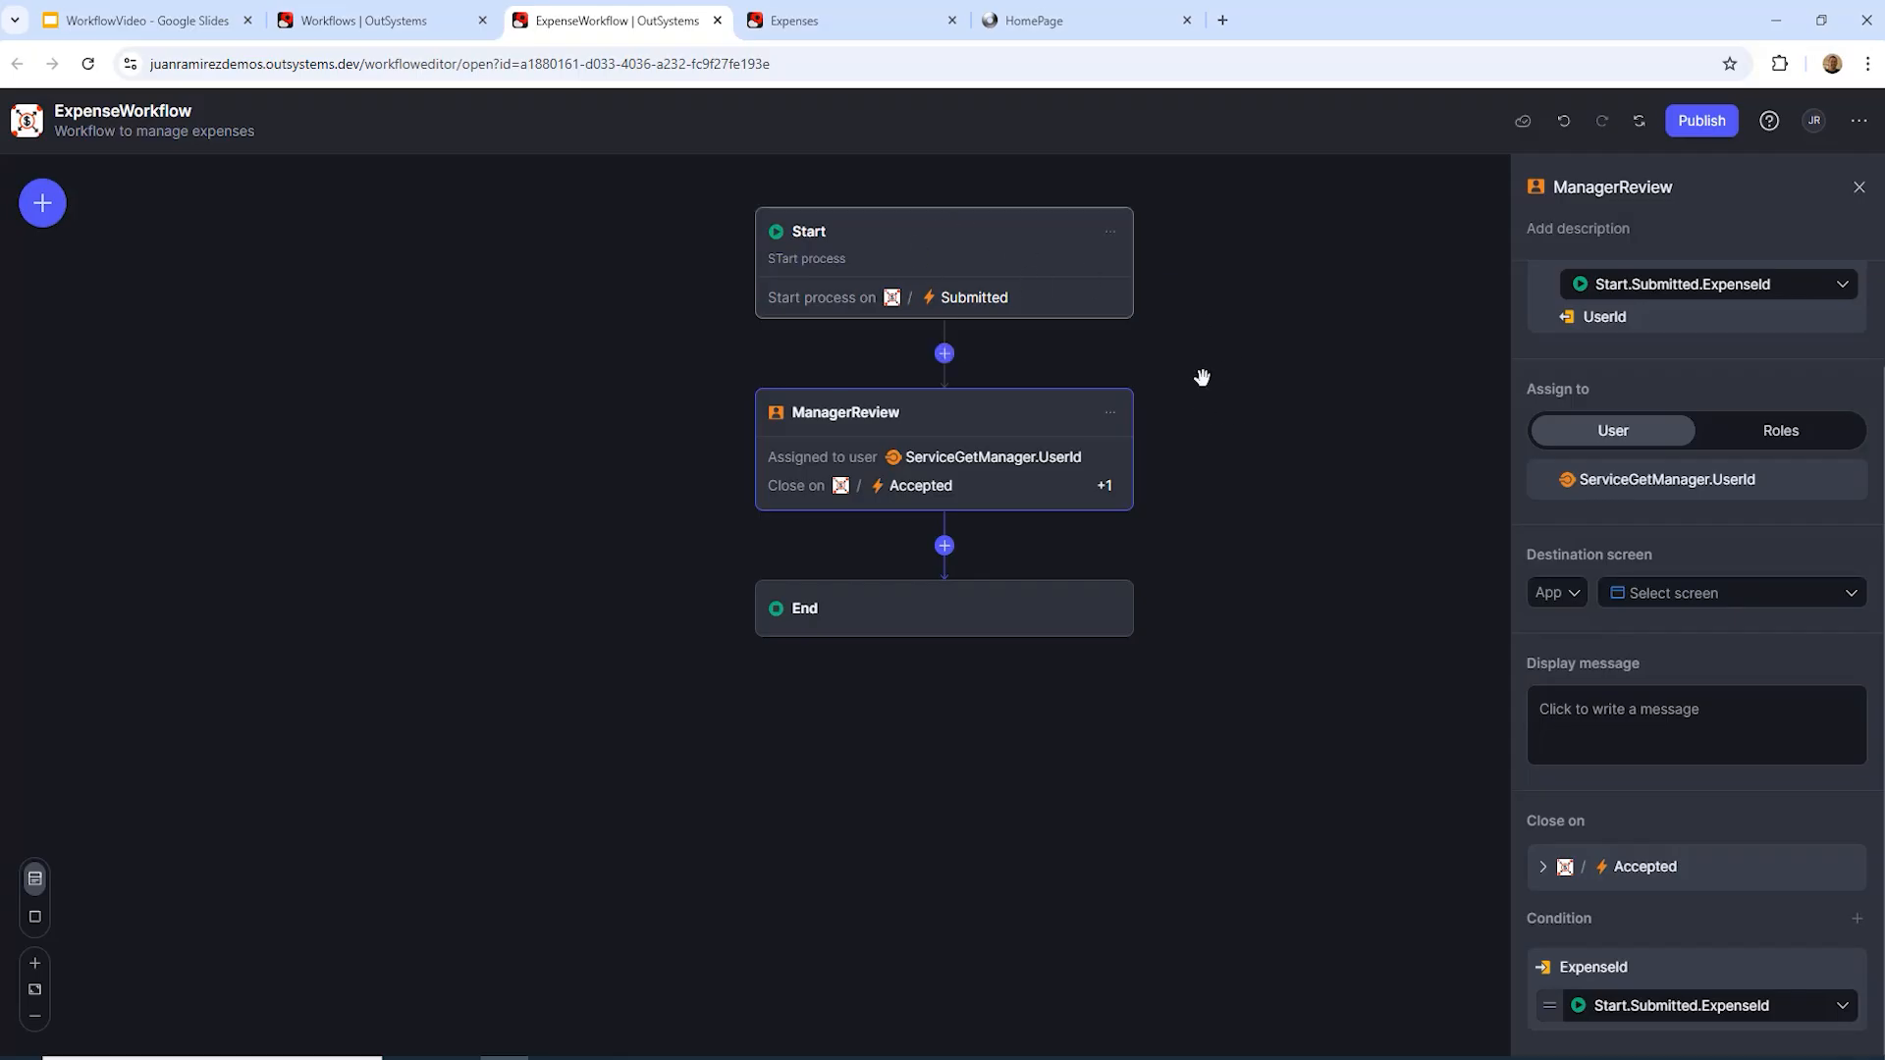
pyautogui.click(1339, 481)
# Step: Send the assignee to the Expenses ExpenseDetail screen with ExpenseId Start.Submitted.ExpenseId
pyautogui.click(1003, 408)
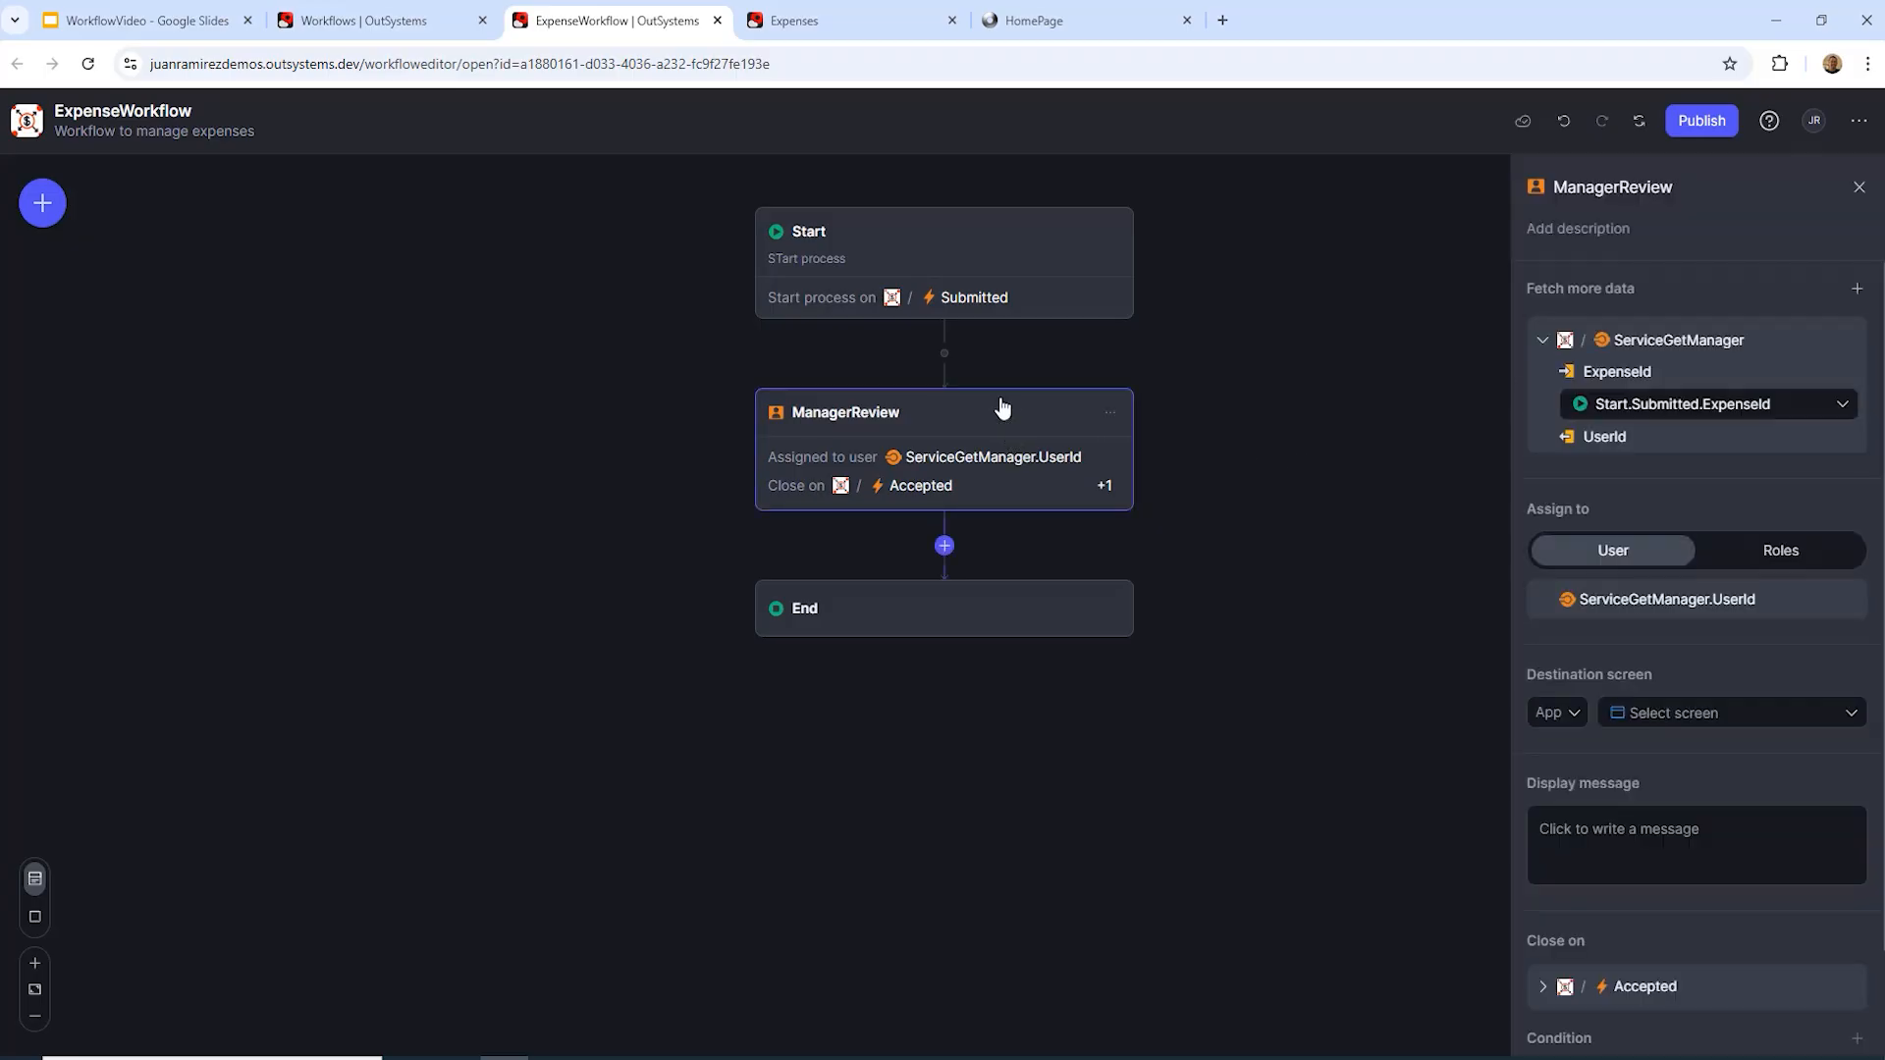
pyautogui.click(1573, 724)
pyautogui.click(1571, 895)
pyautogui.click(1851, 714)
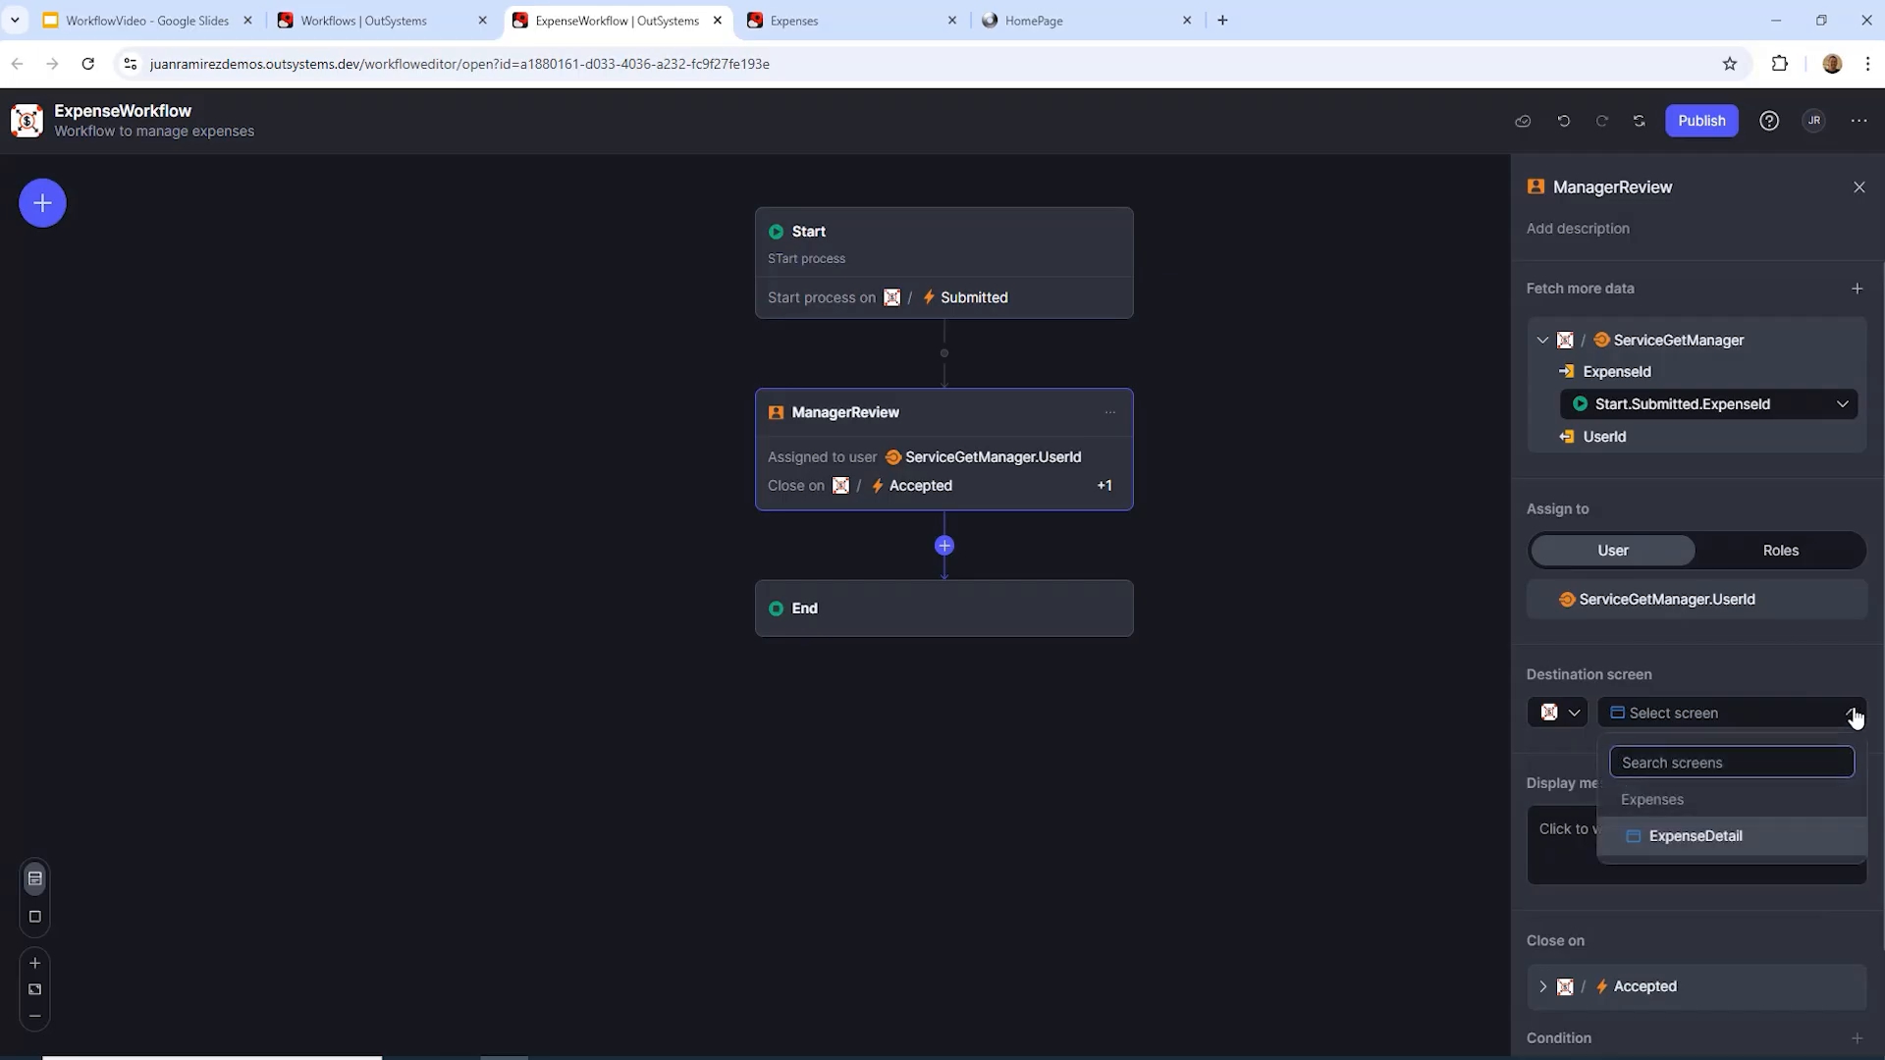
pyautogui.click(1738, 838)
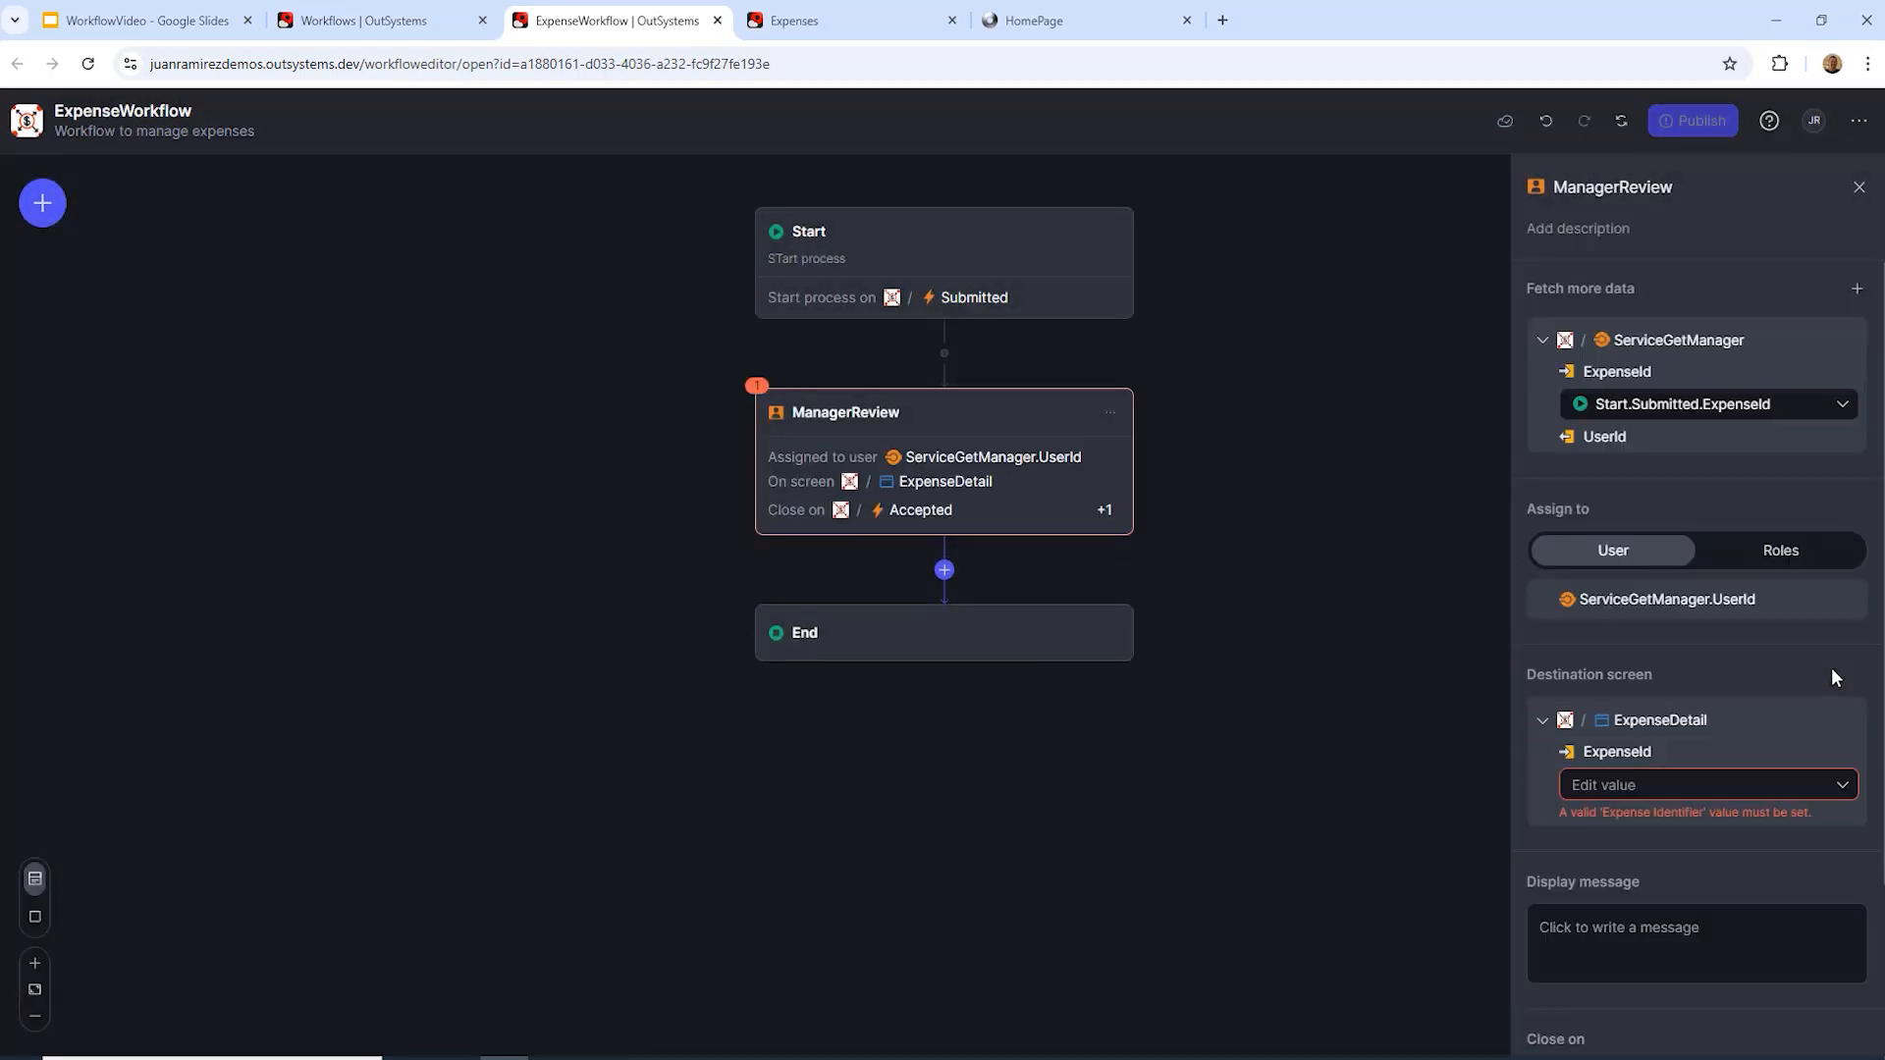
pyautogui.click(1842, 784)
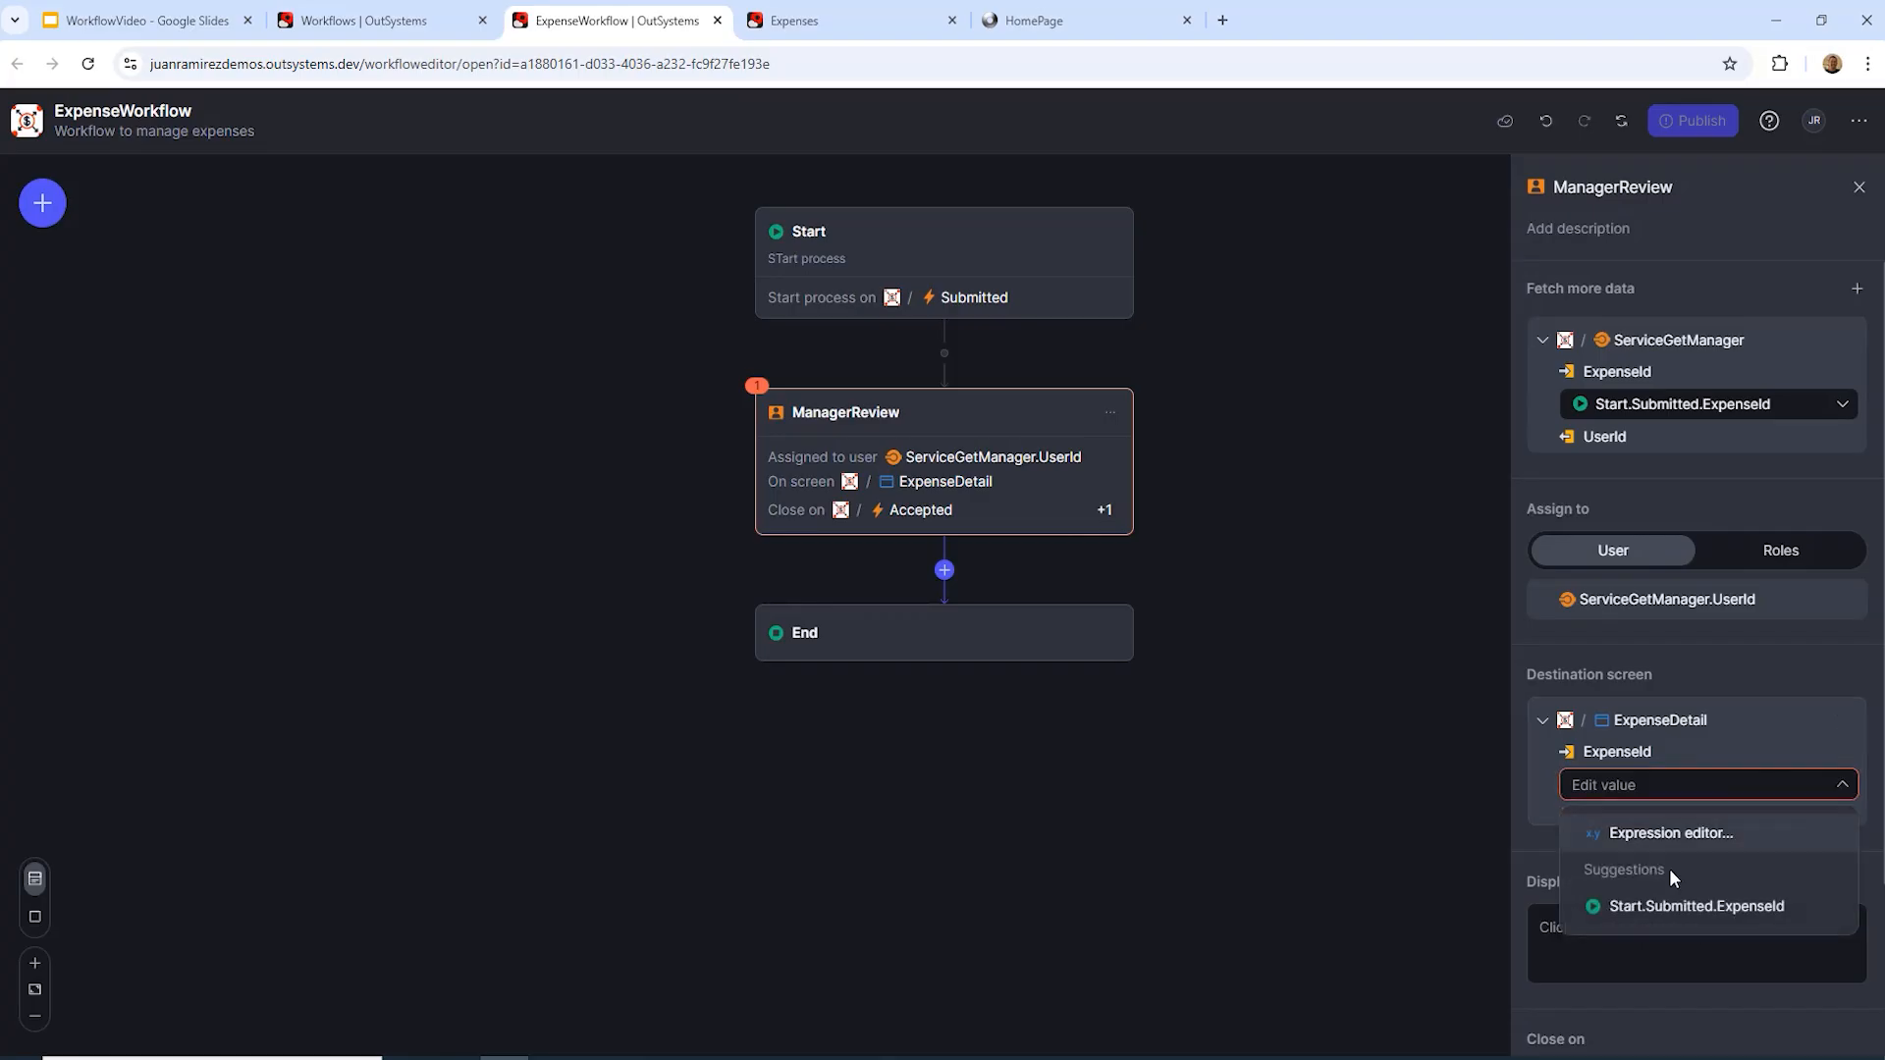
pyautogui.click(1703, 905)
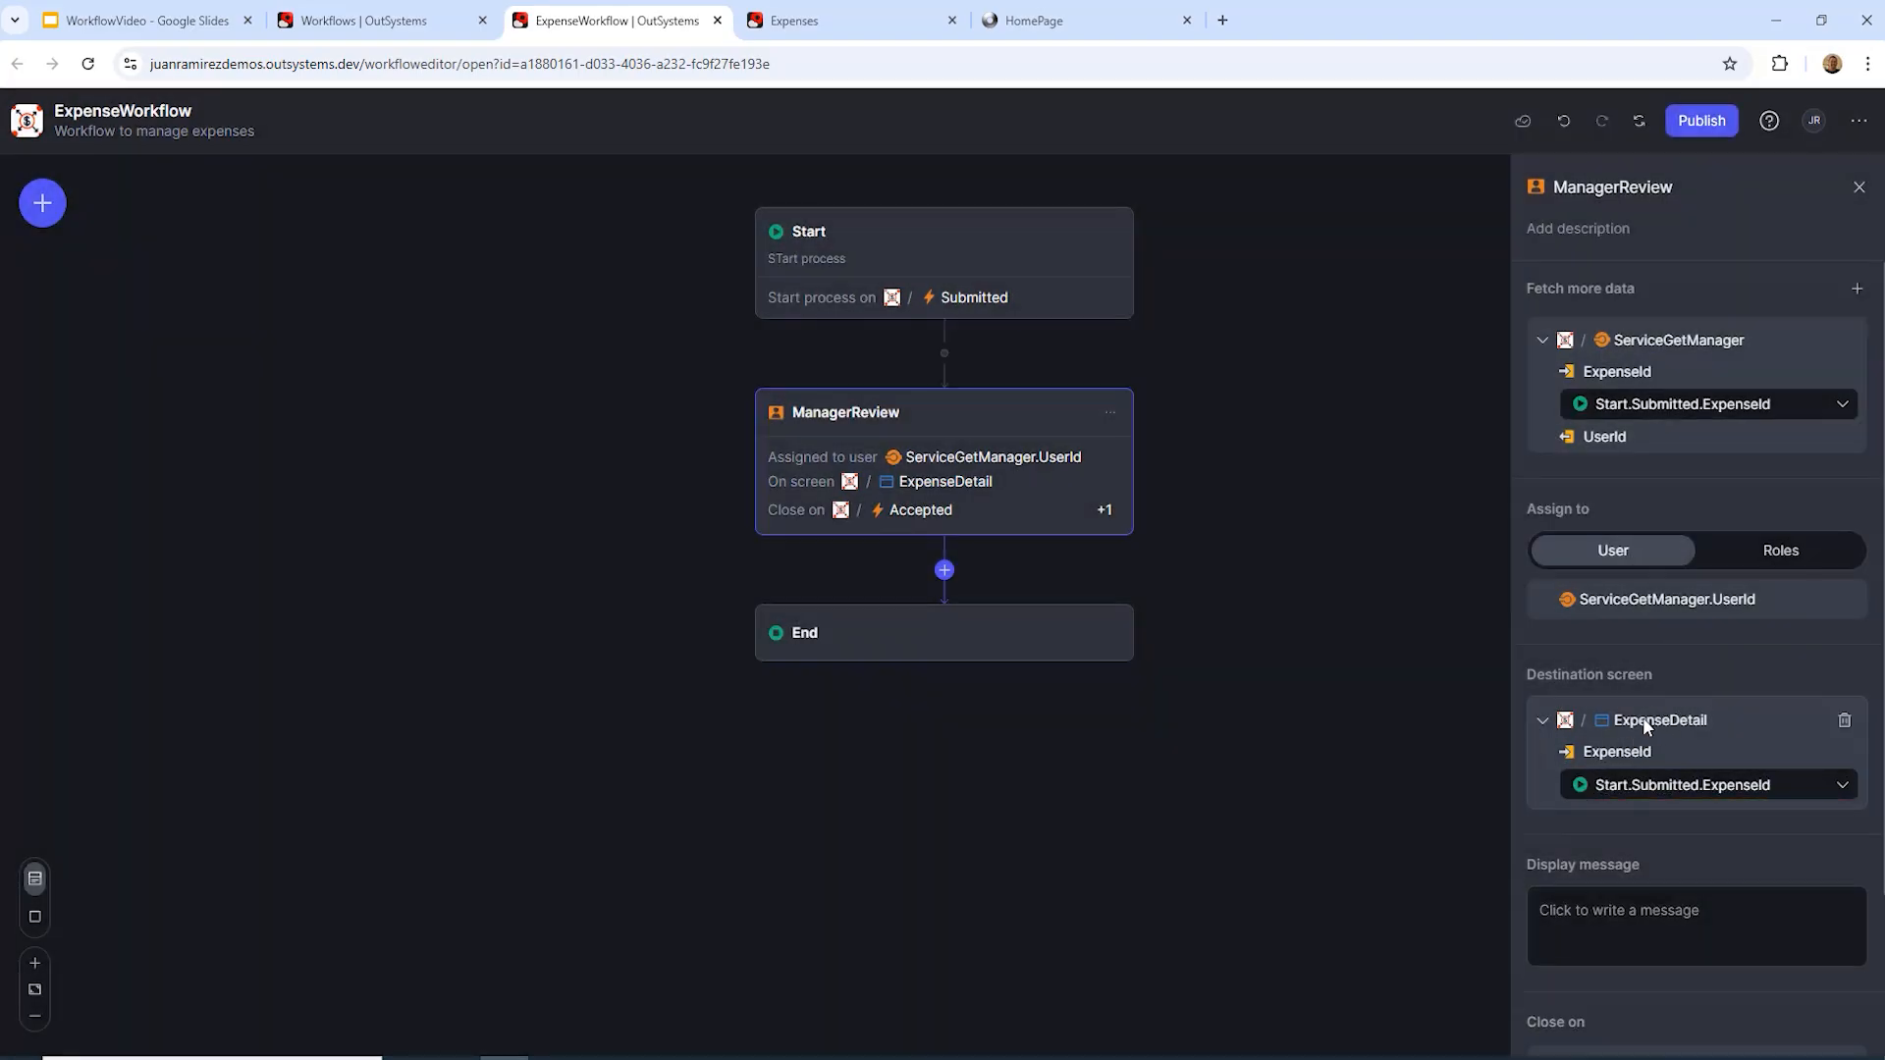
# Step: Set ManagerReview's display message to "Please revoie expense"
pyautogui.click(1723, 913)
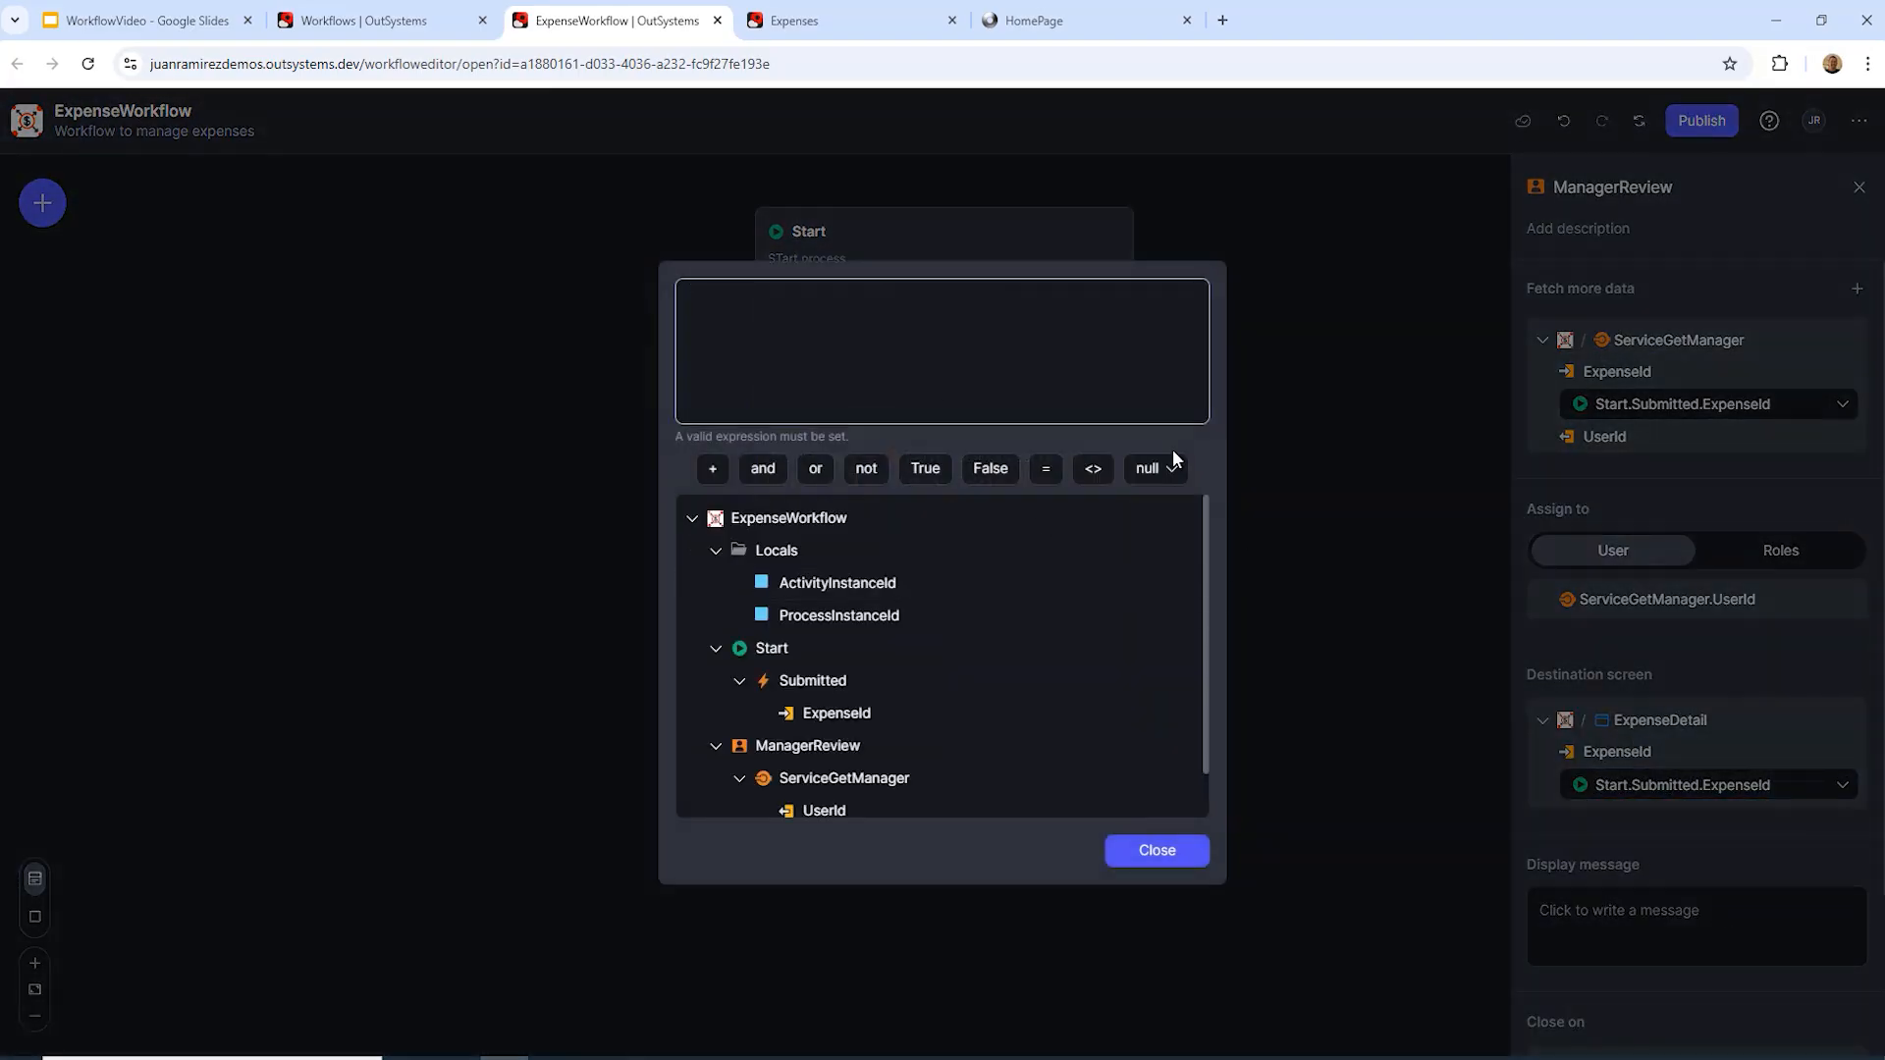
pyautogui.write('"')
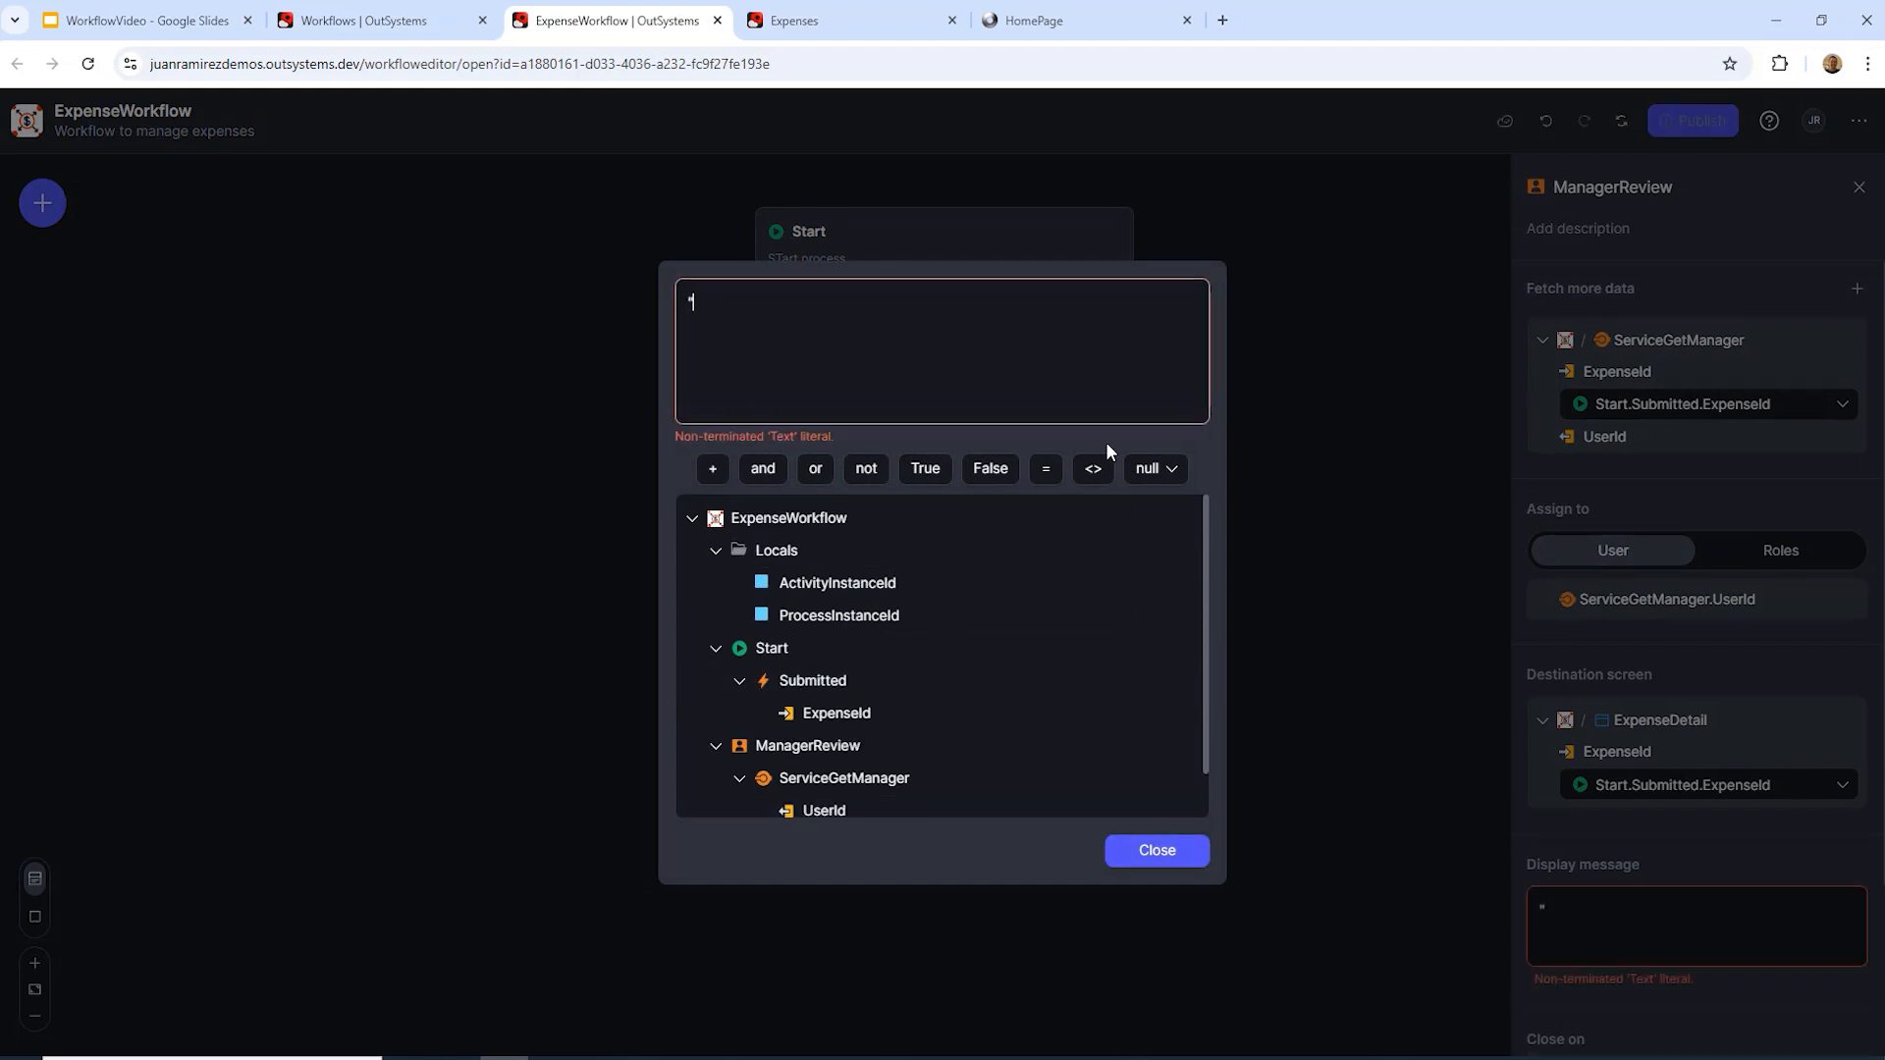
pyautogui.write('Please revoie')
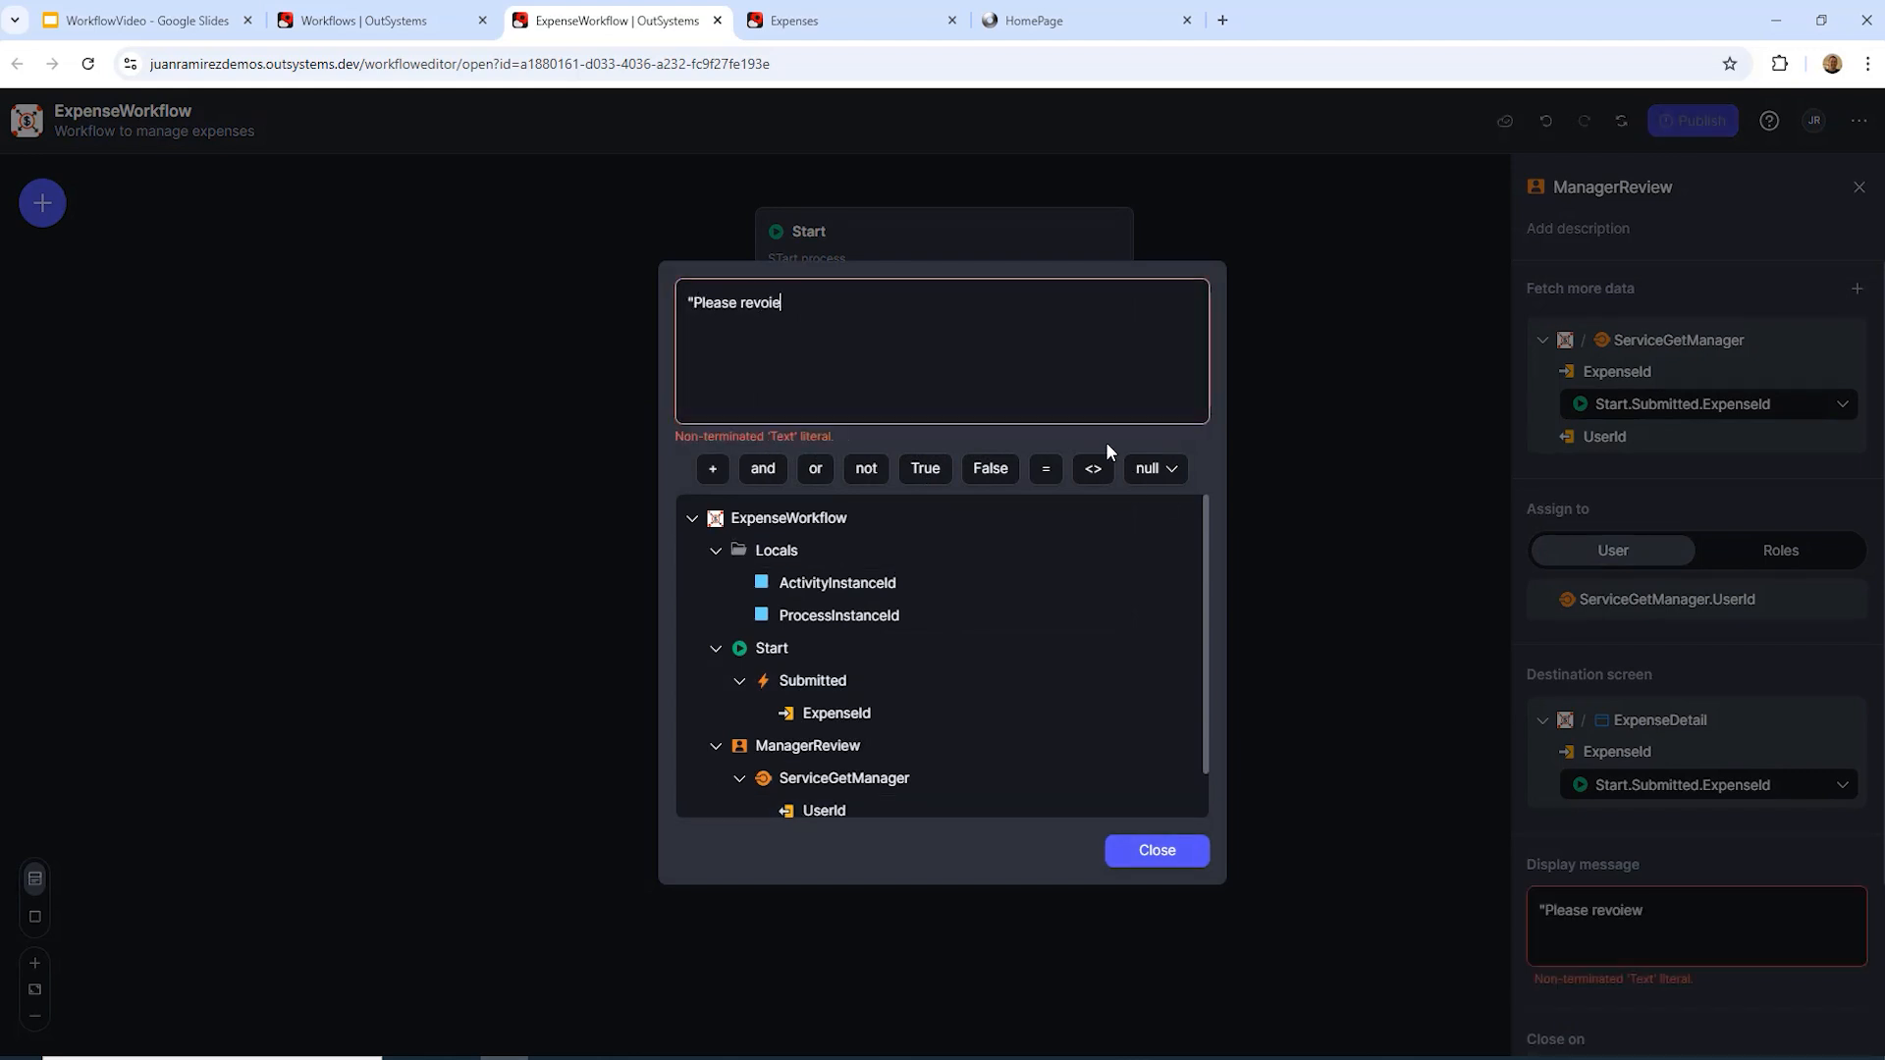
pyautogui.press('BackSpace')
pyautogui.press('BackSpace')
pyautogui.press('BackSpace')
pyautogui.write('iew expense"')
pyautogui.click(1179, 853)
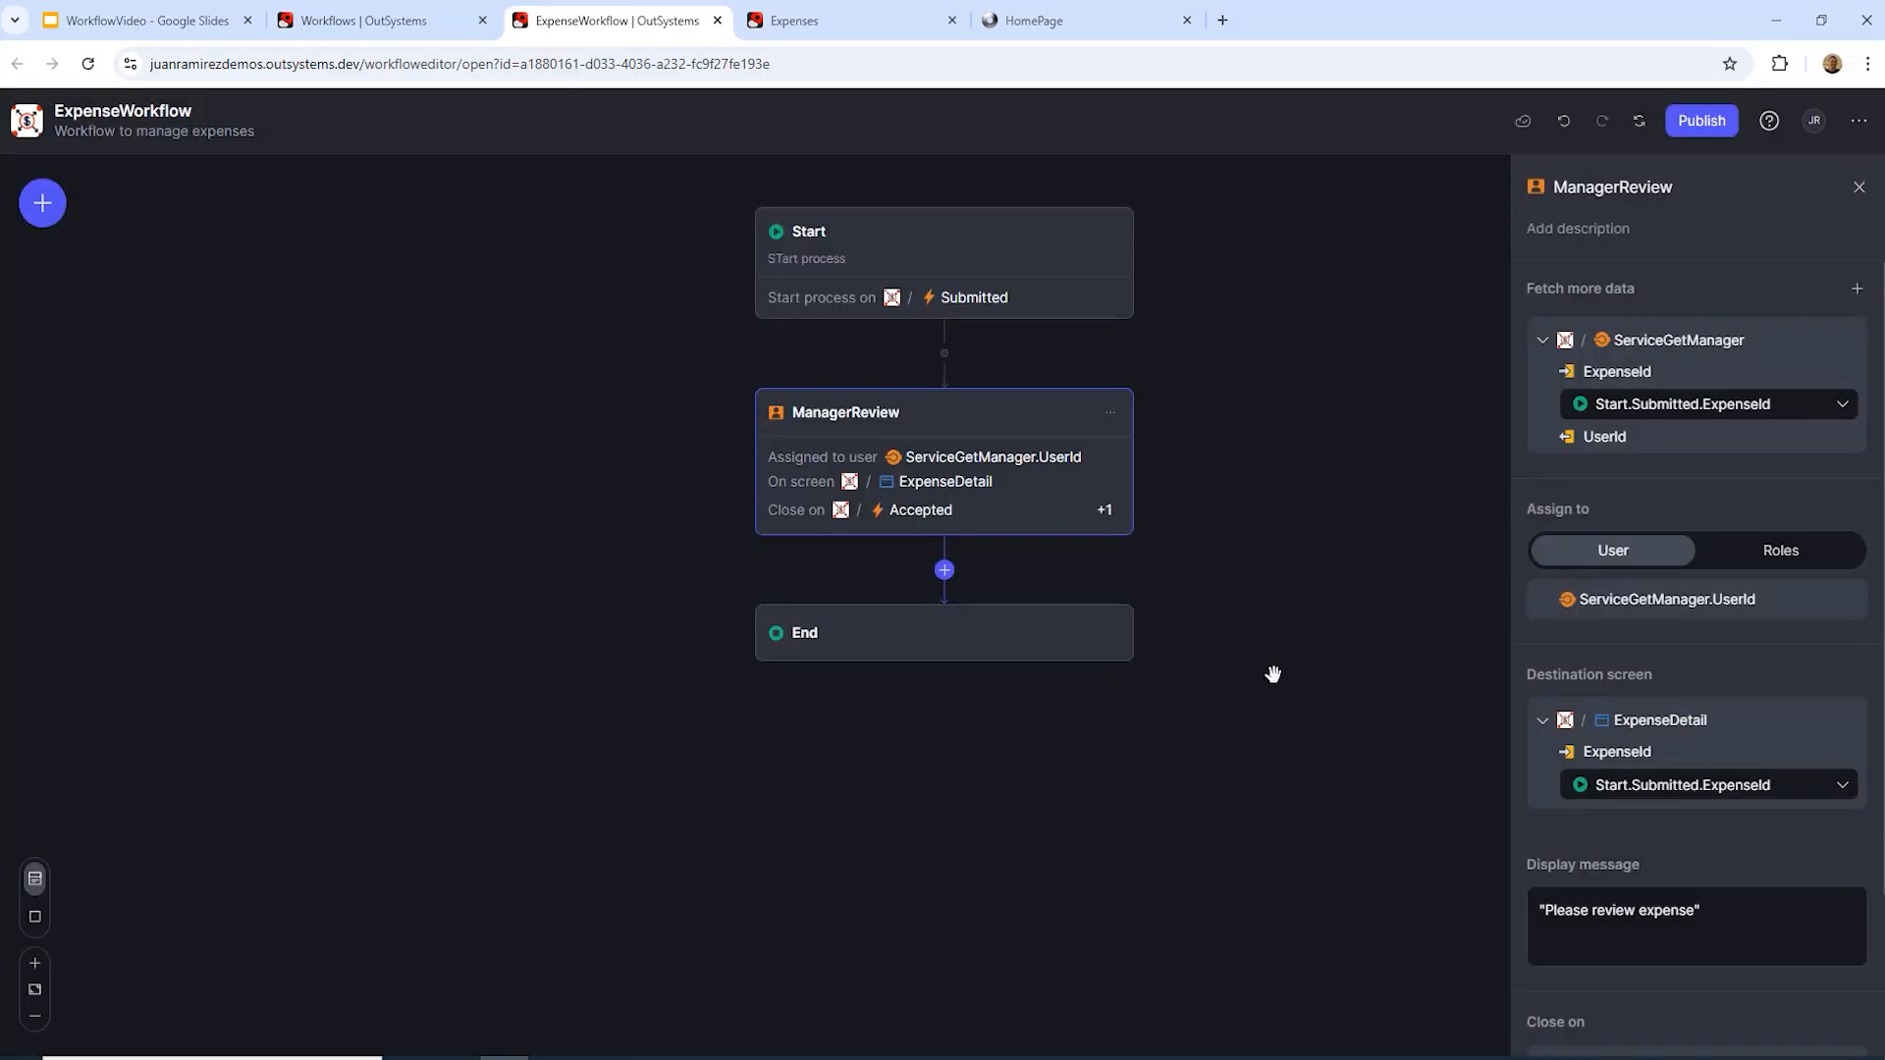
pyautogui.scroll(-2, 1791, 928)
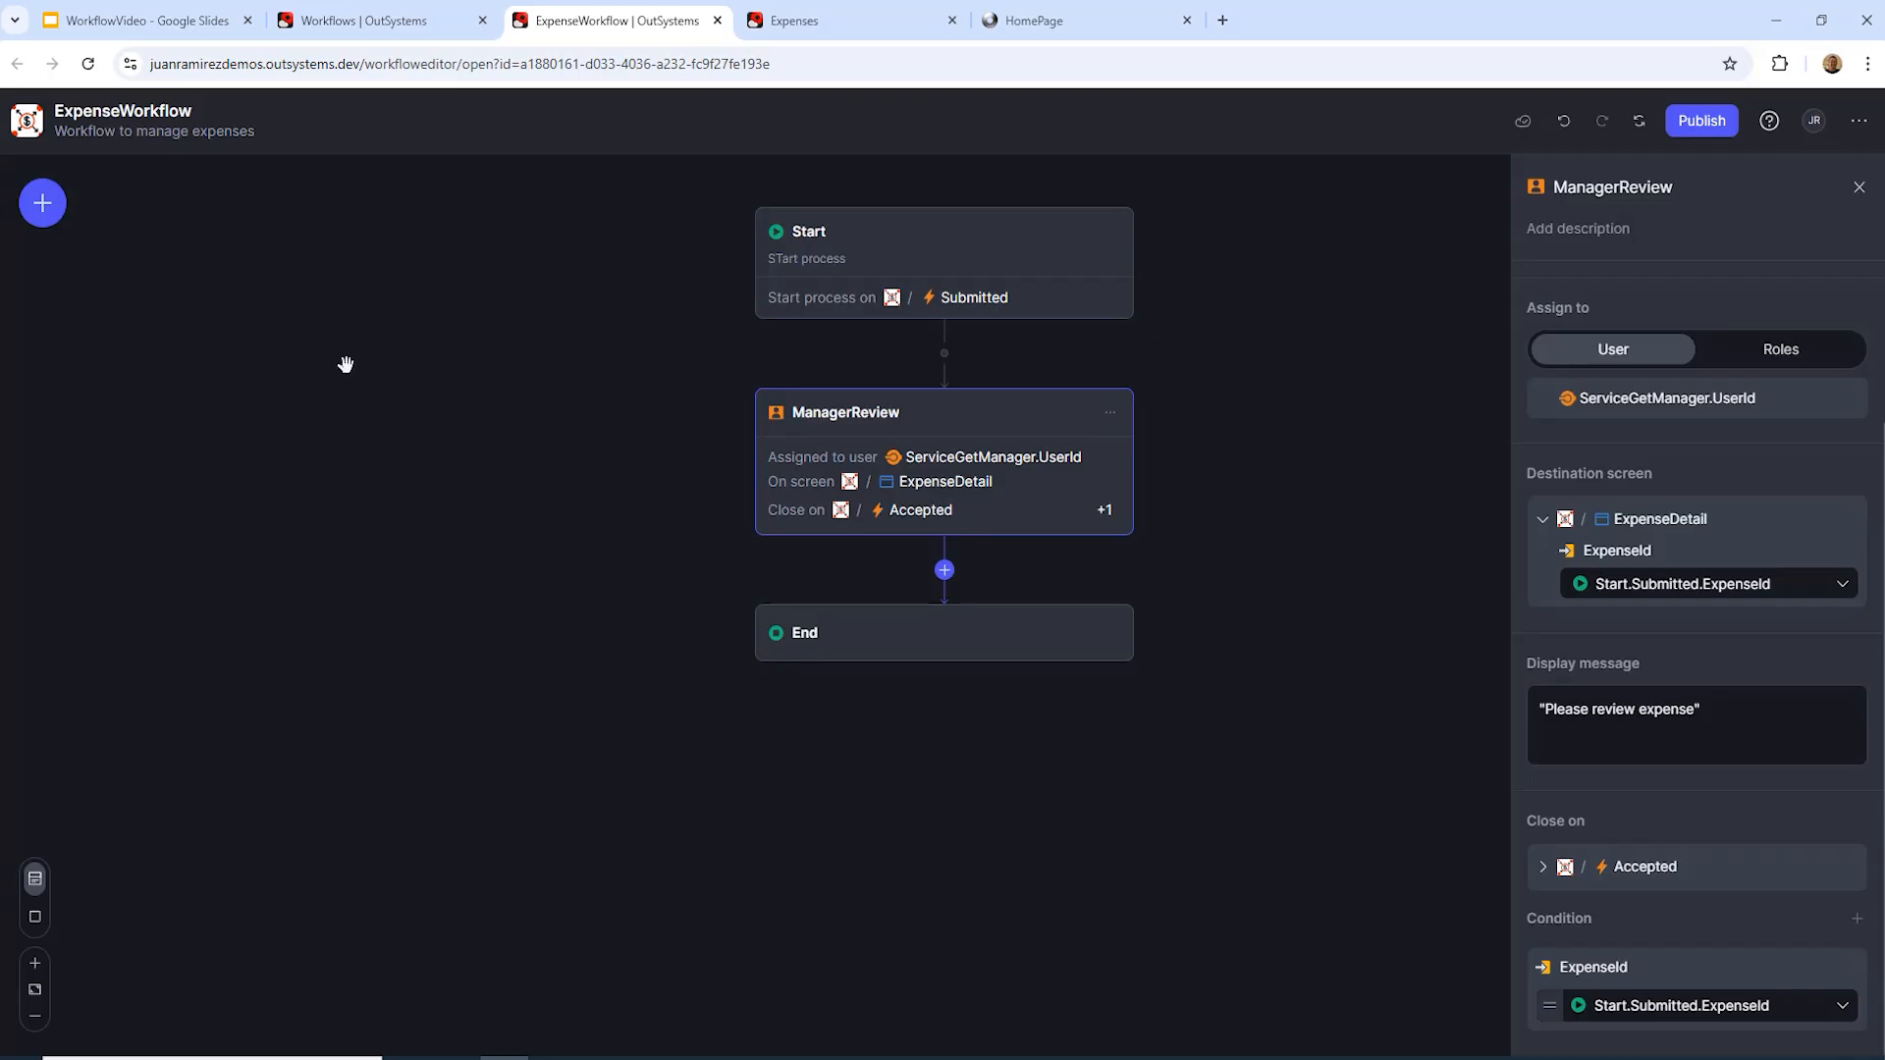
pyautogui.click(944, 571)
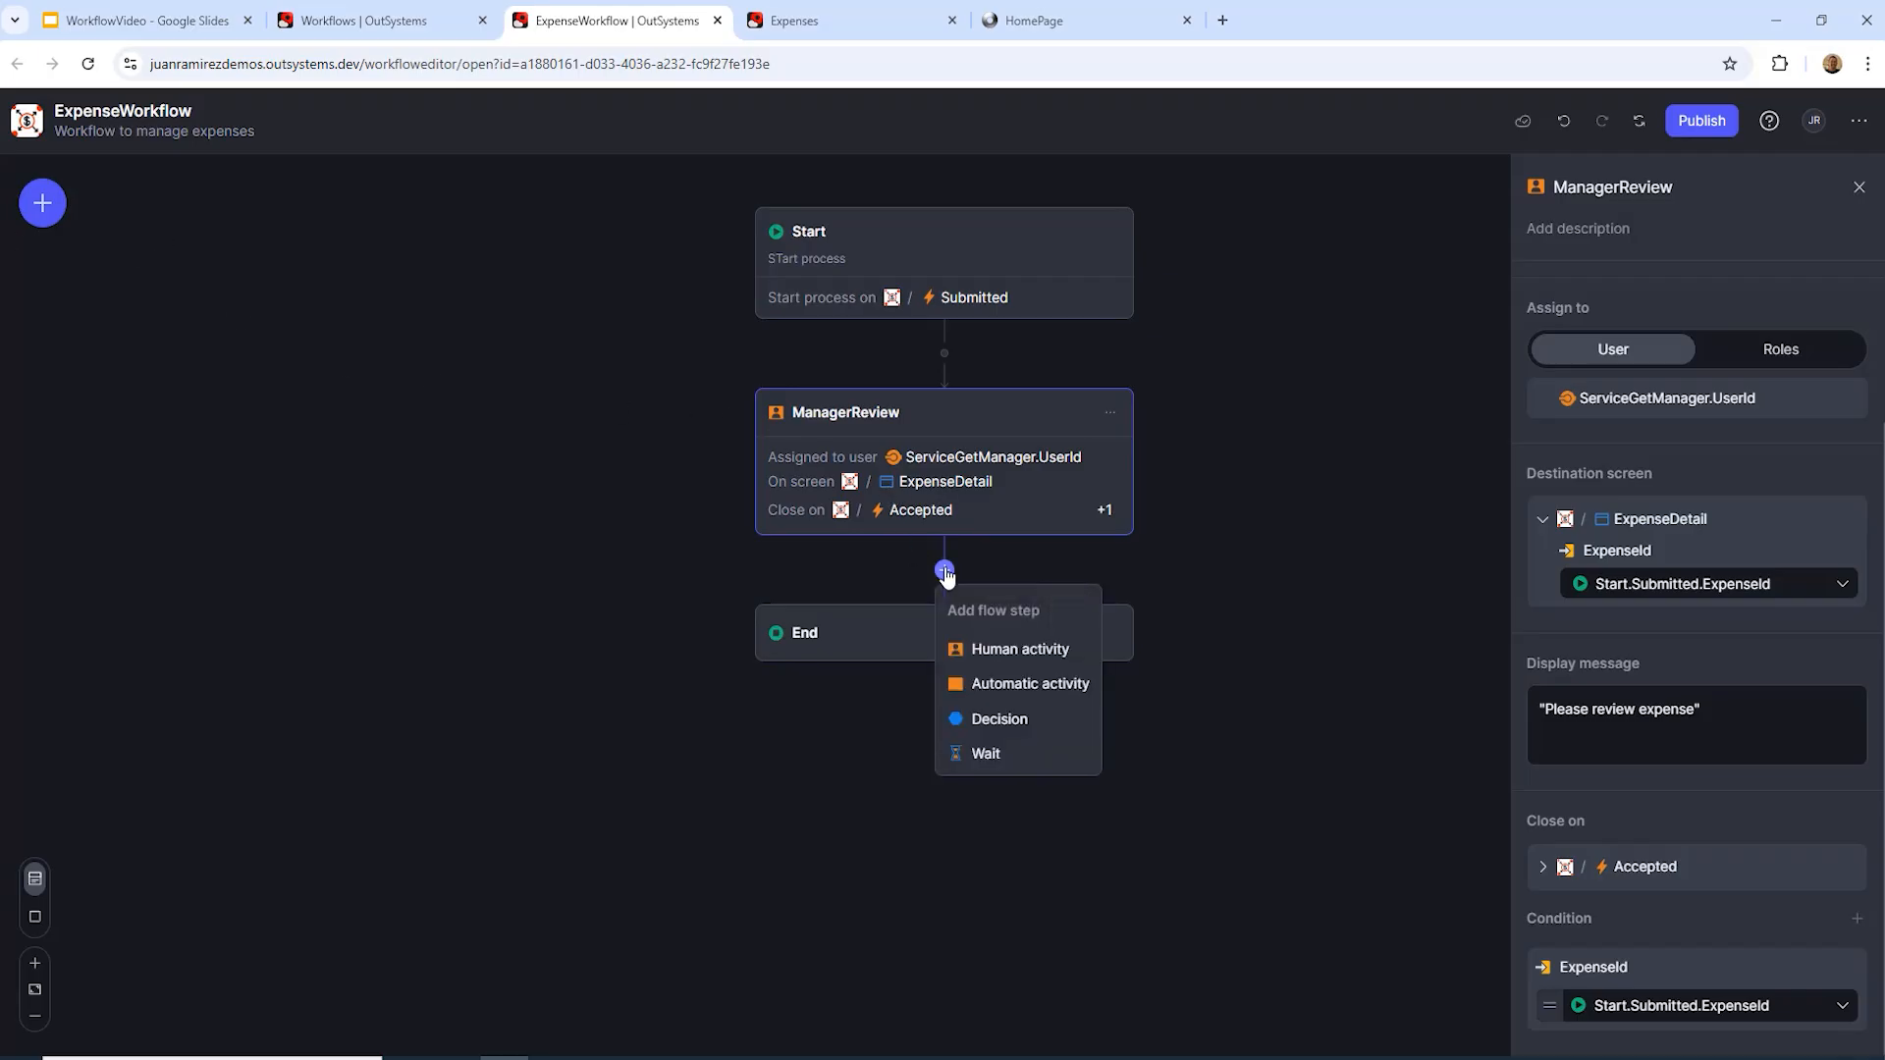
# Step: Insert a Decision step after ManagerReview and check the expense process diagram in the slides
pyautogui.click(1002, 724)
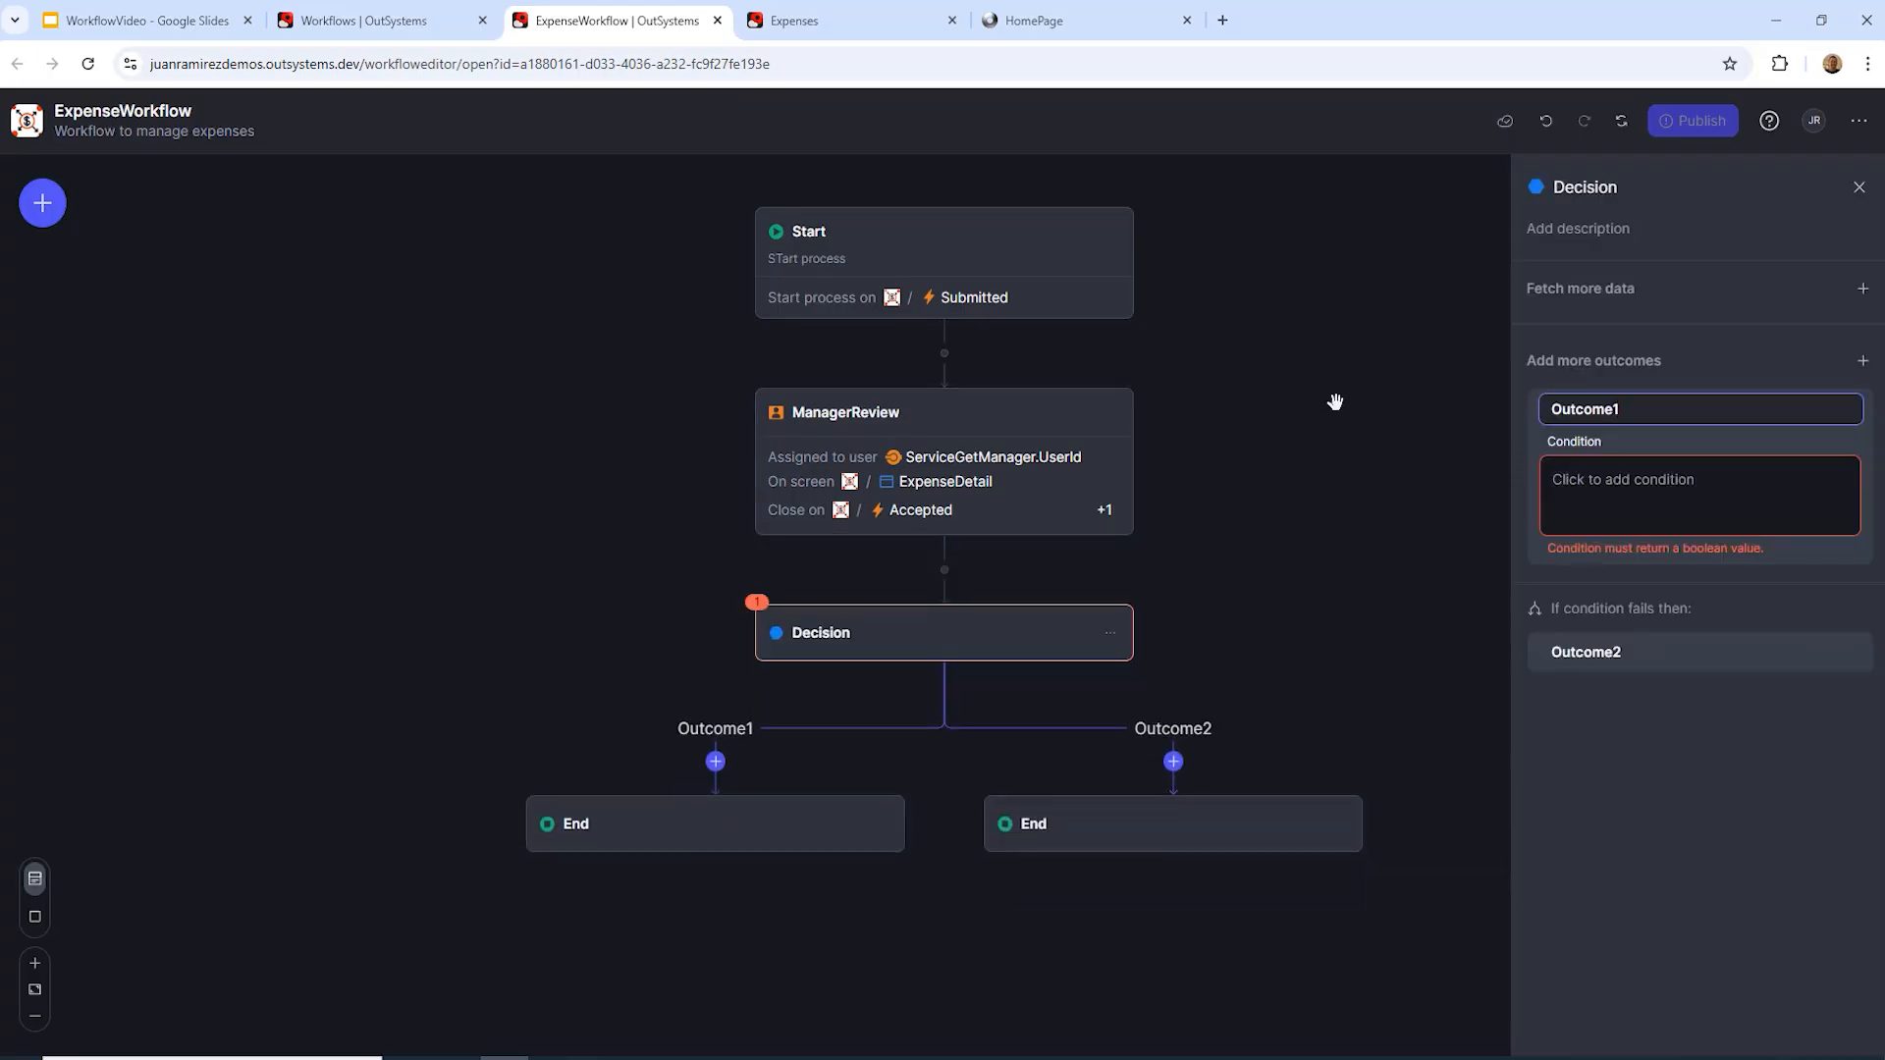
pyautogui.click(147, 19)
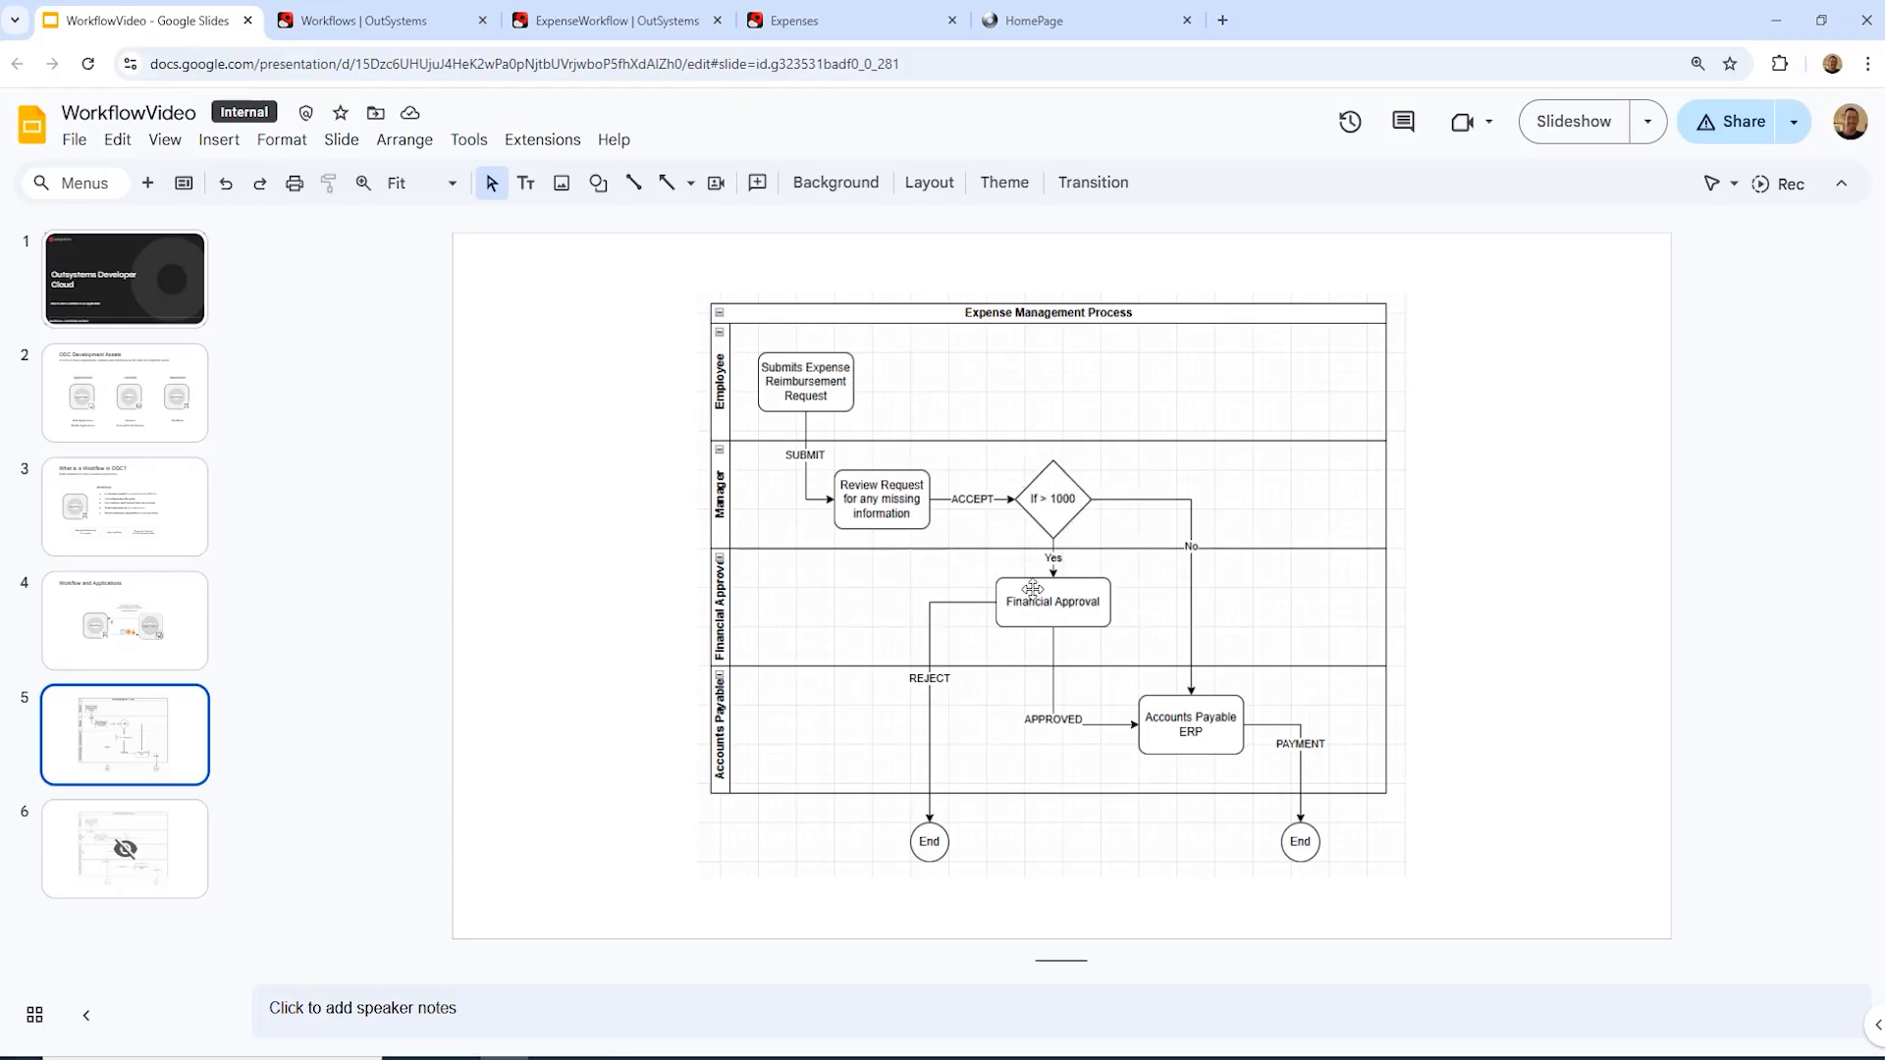
pyautogui.click(371, 21)
pyautogui.click(586, 18)
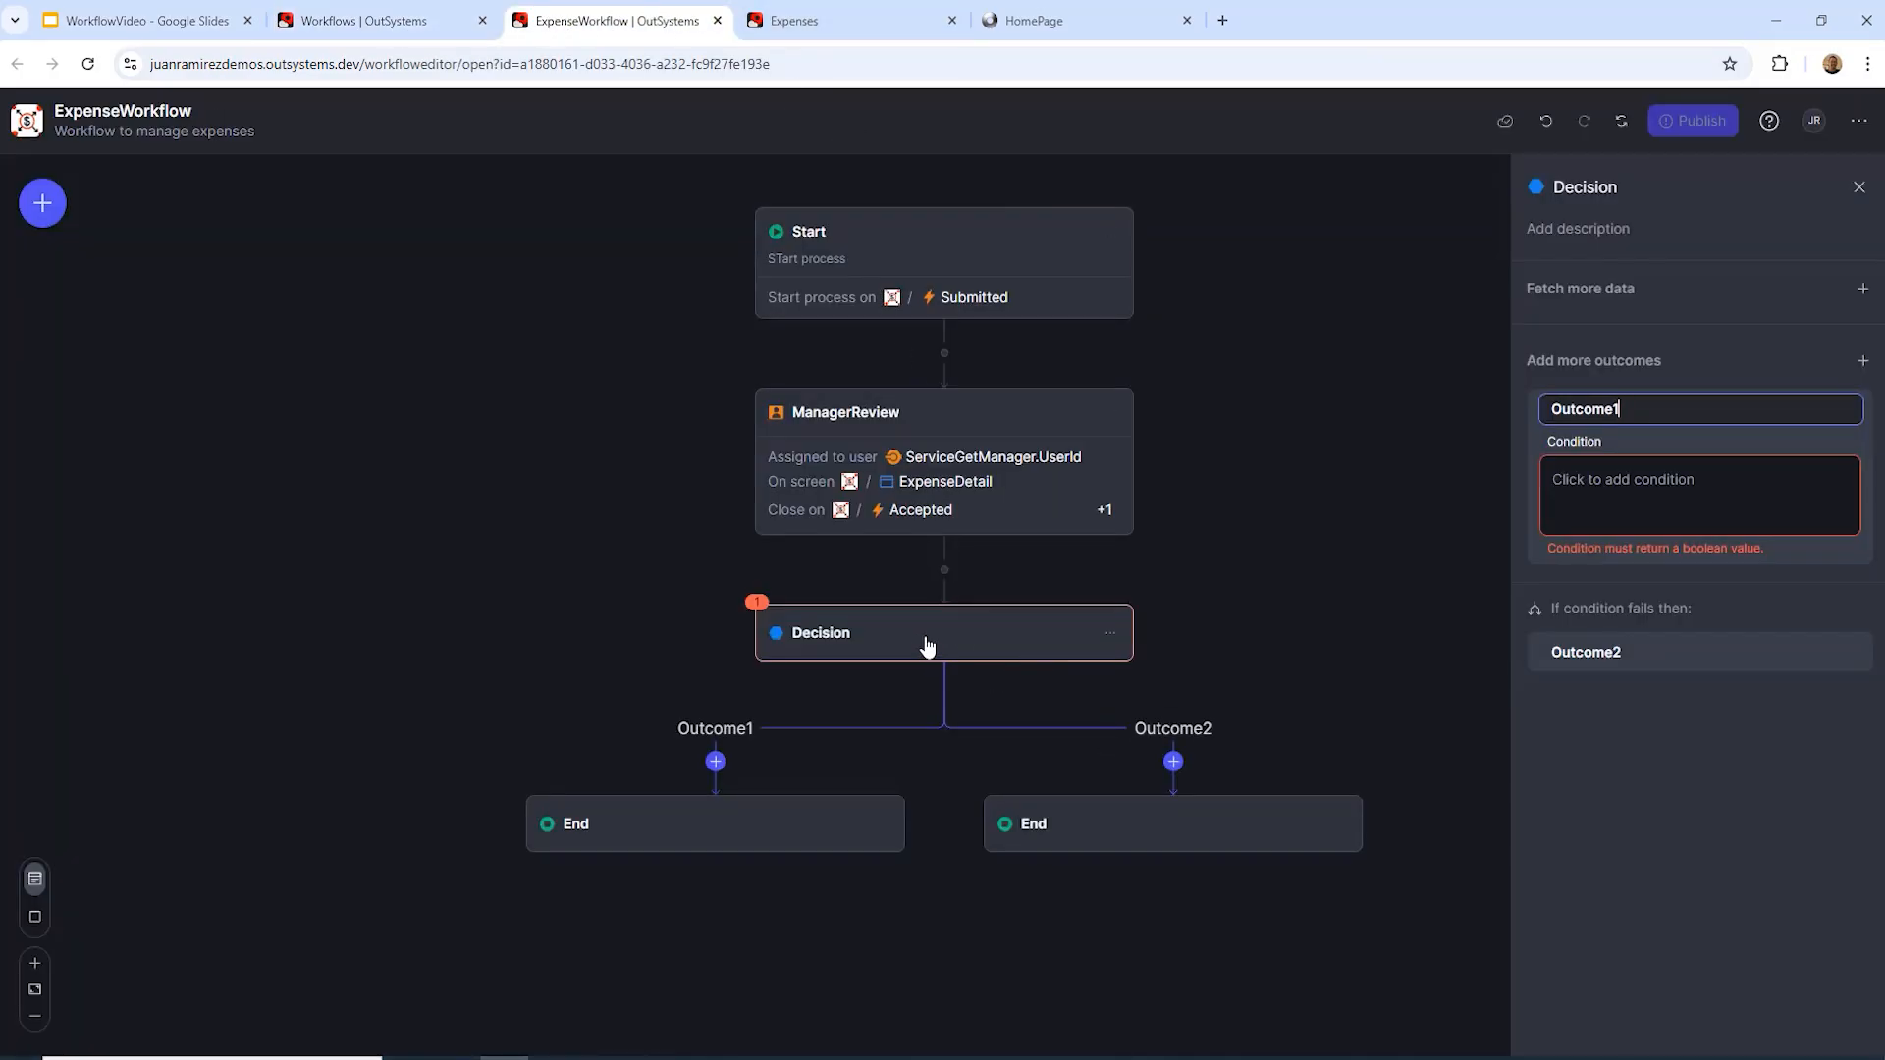
# Step: Rename the Decision's outcomes from Outcome1 to YES and Outcome2 to NO
pyautogui.doubleClick(1620, 409)
pyautogui.write('YES')
pyautogui.click(1583, 652)
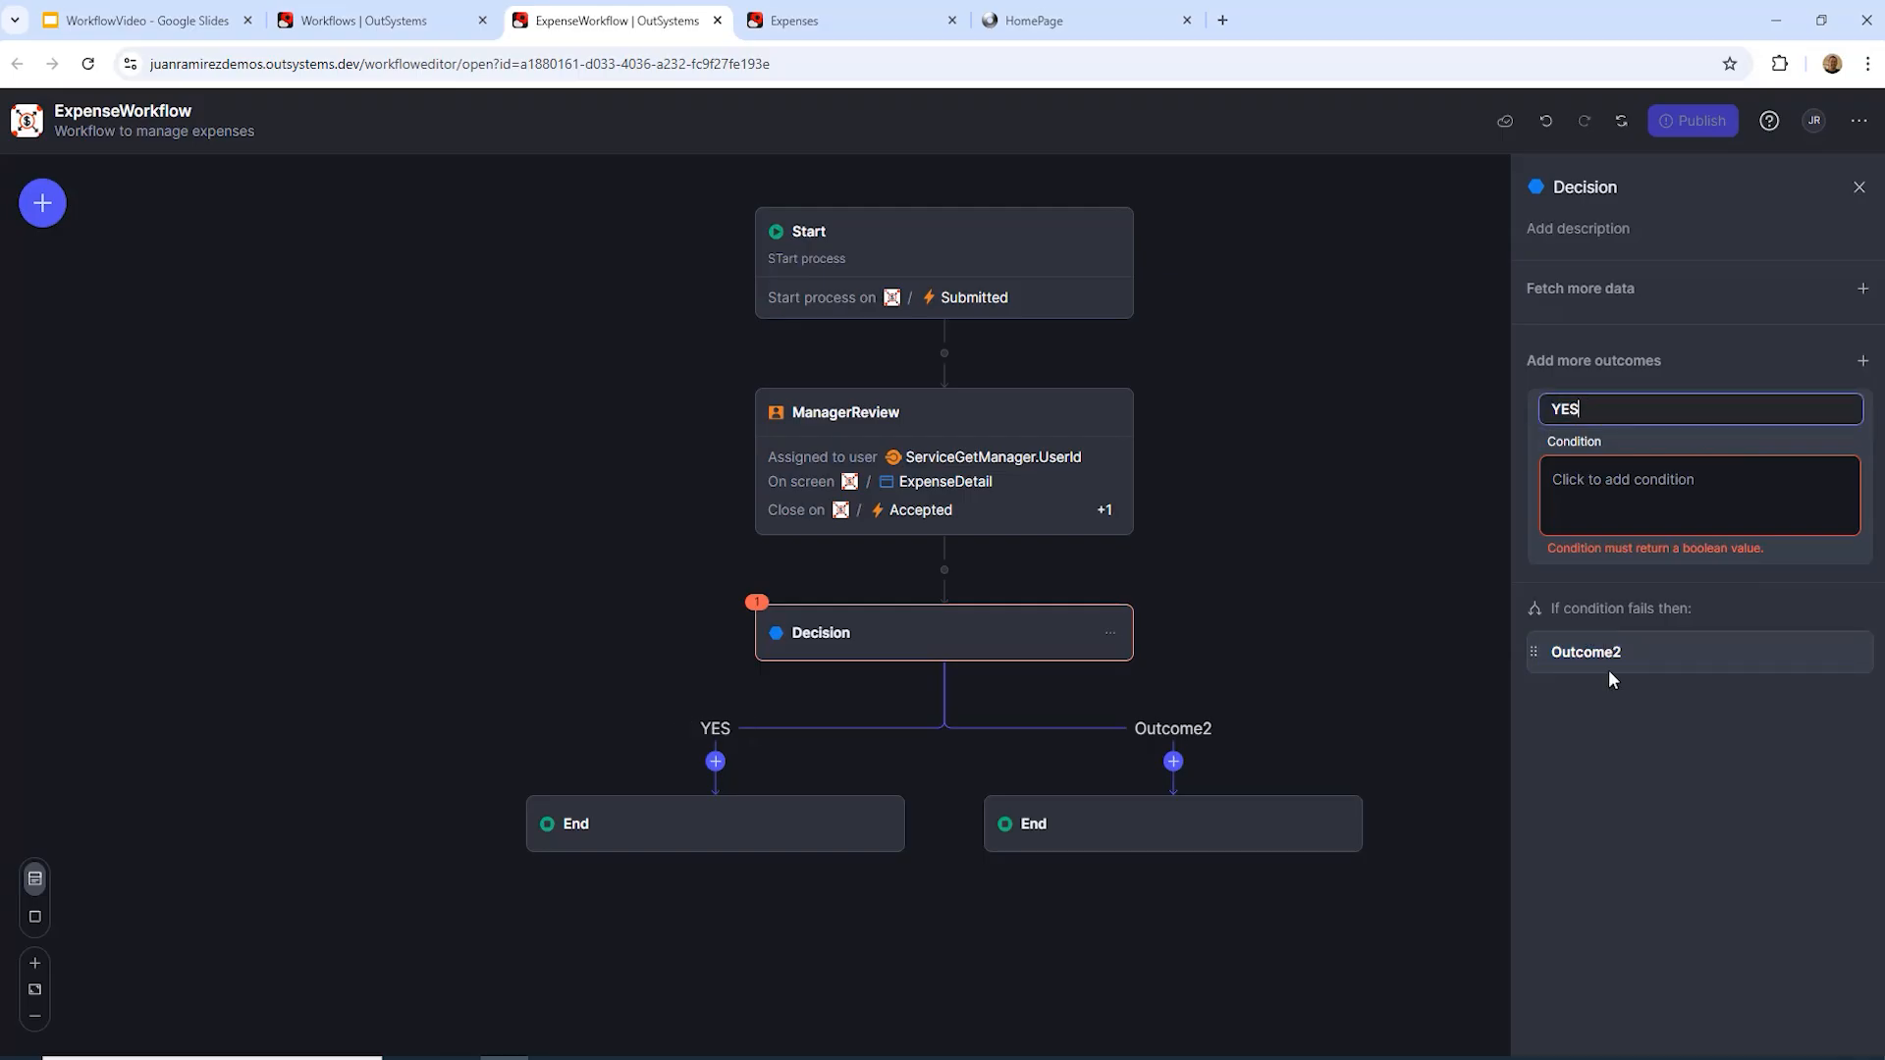
pyautogui.click(1662, 661)
pyautogui.write('NO')
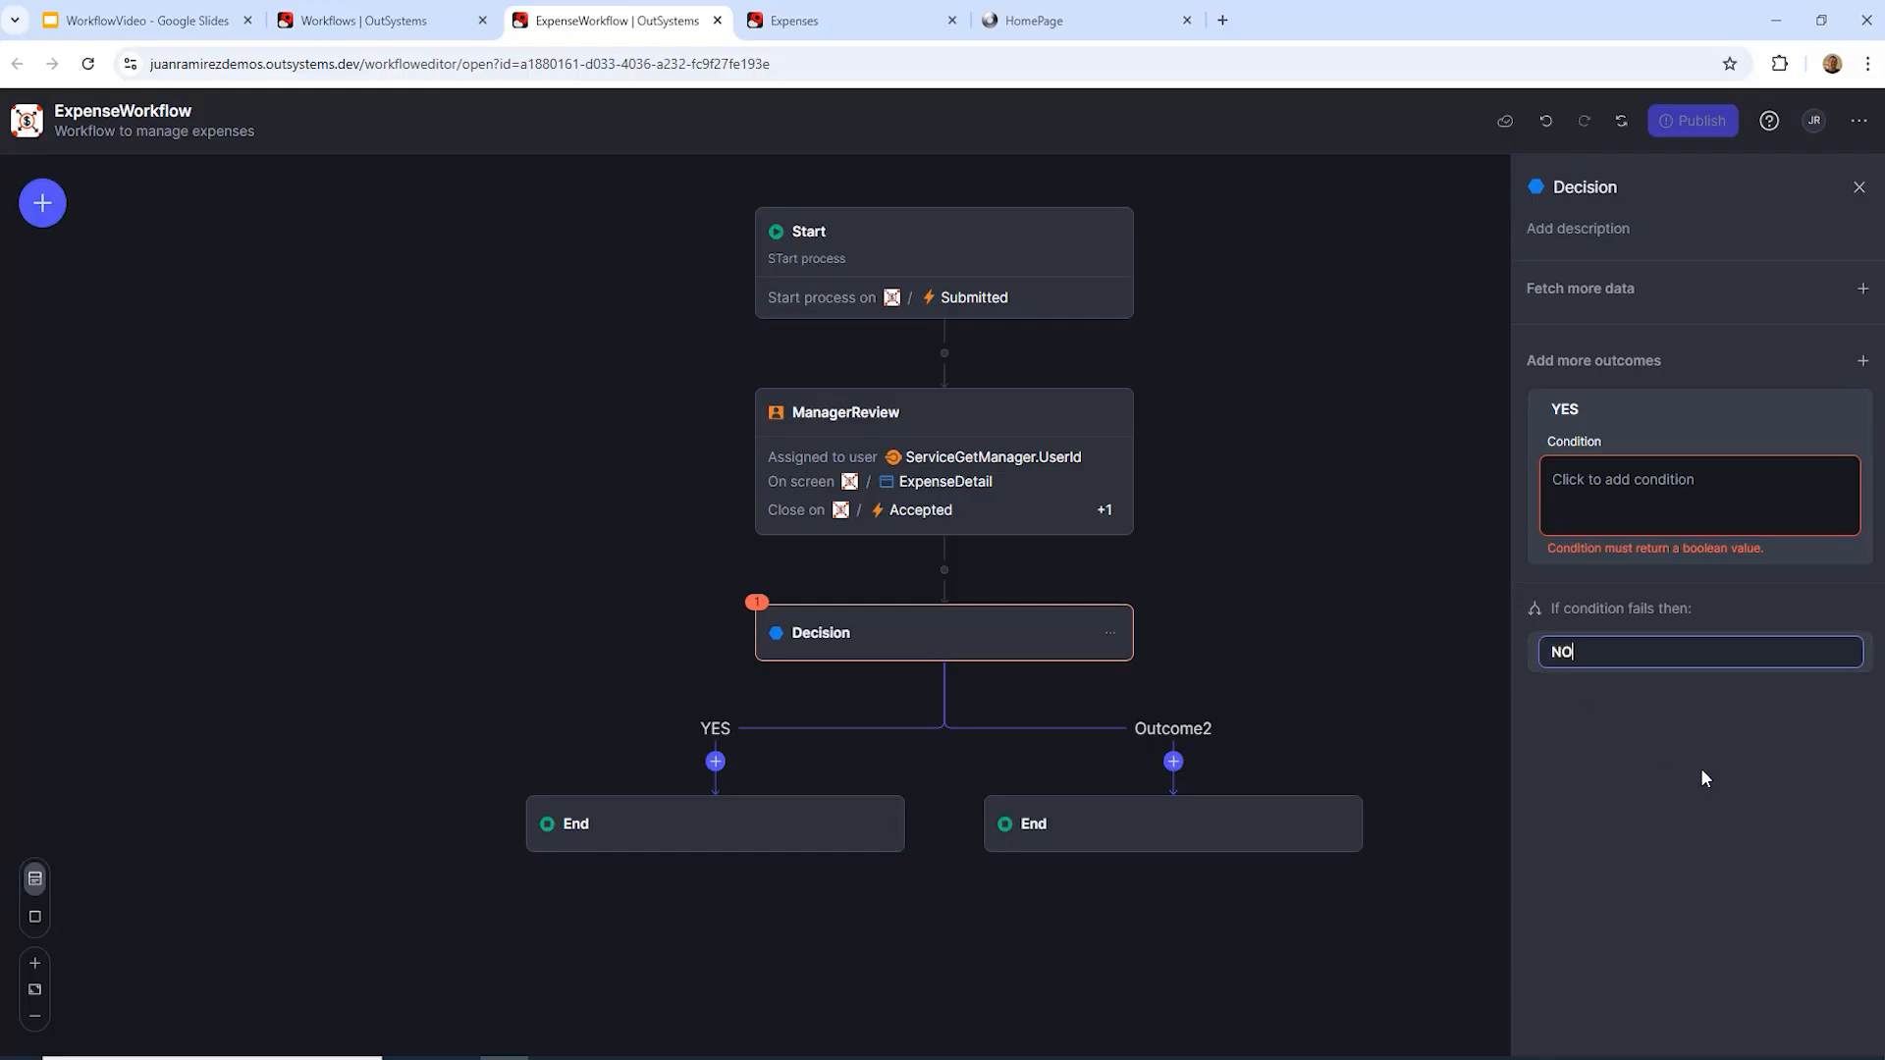
pyautogui.click(1706, 769)
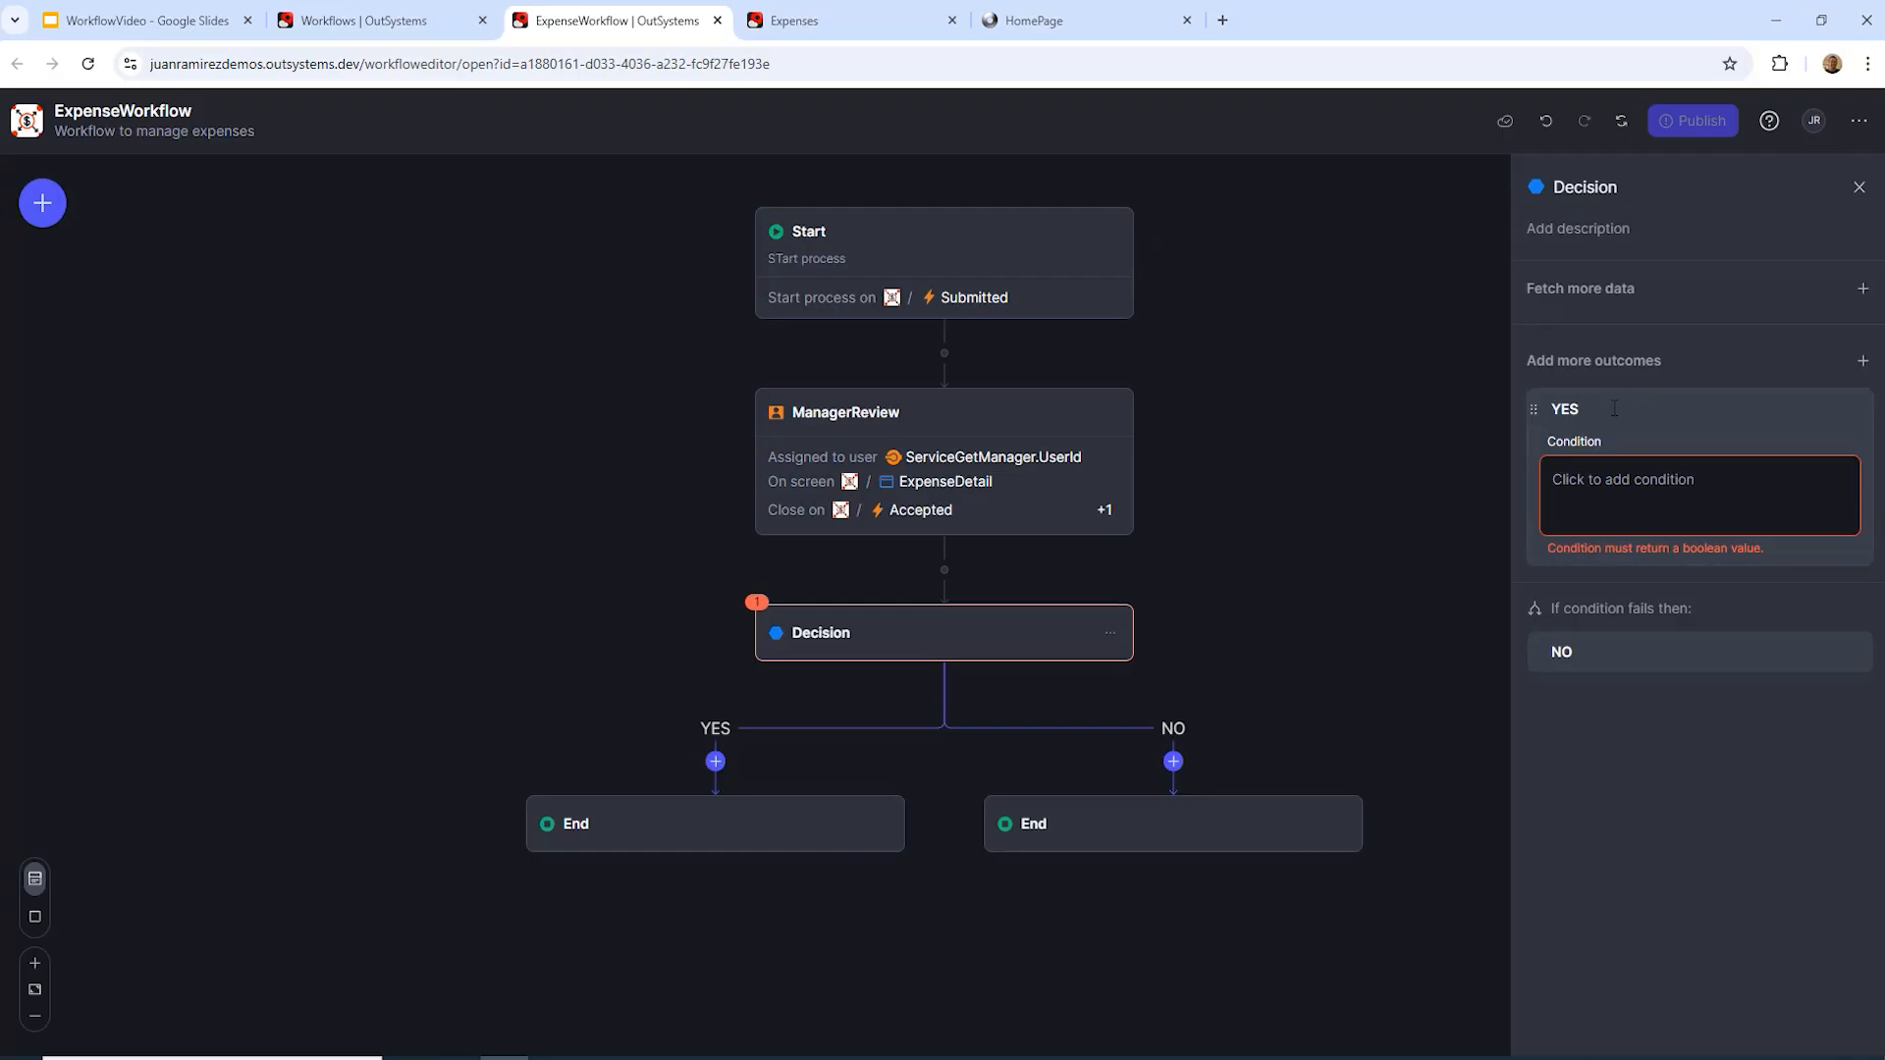
# Step: Have the Decision fetch Expenses' ServiceCheckForFinanceReview with ExpenseId = Start.Submitted.ExpenseId
pyautogui.click(1859, 288)
pyautogui.click(1575, 334)
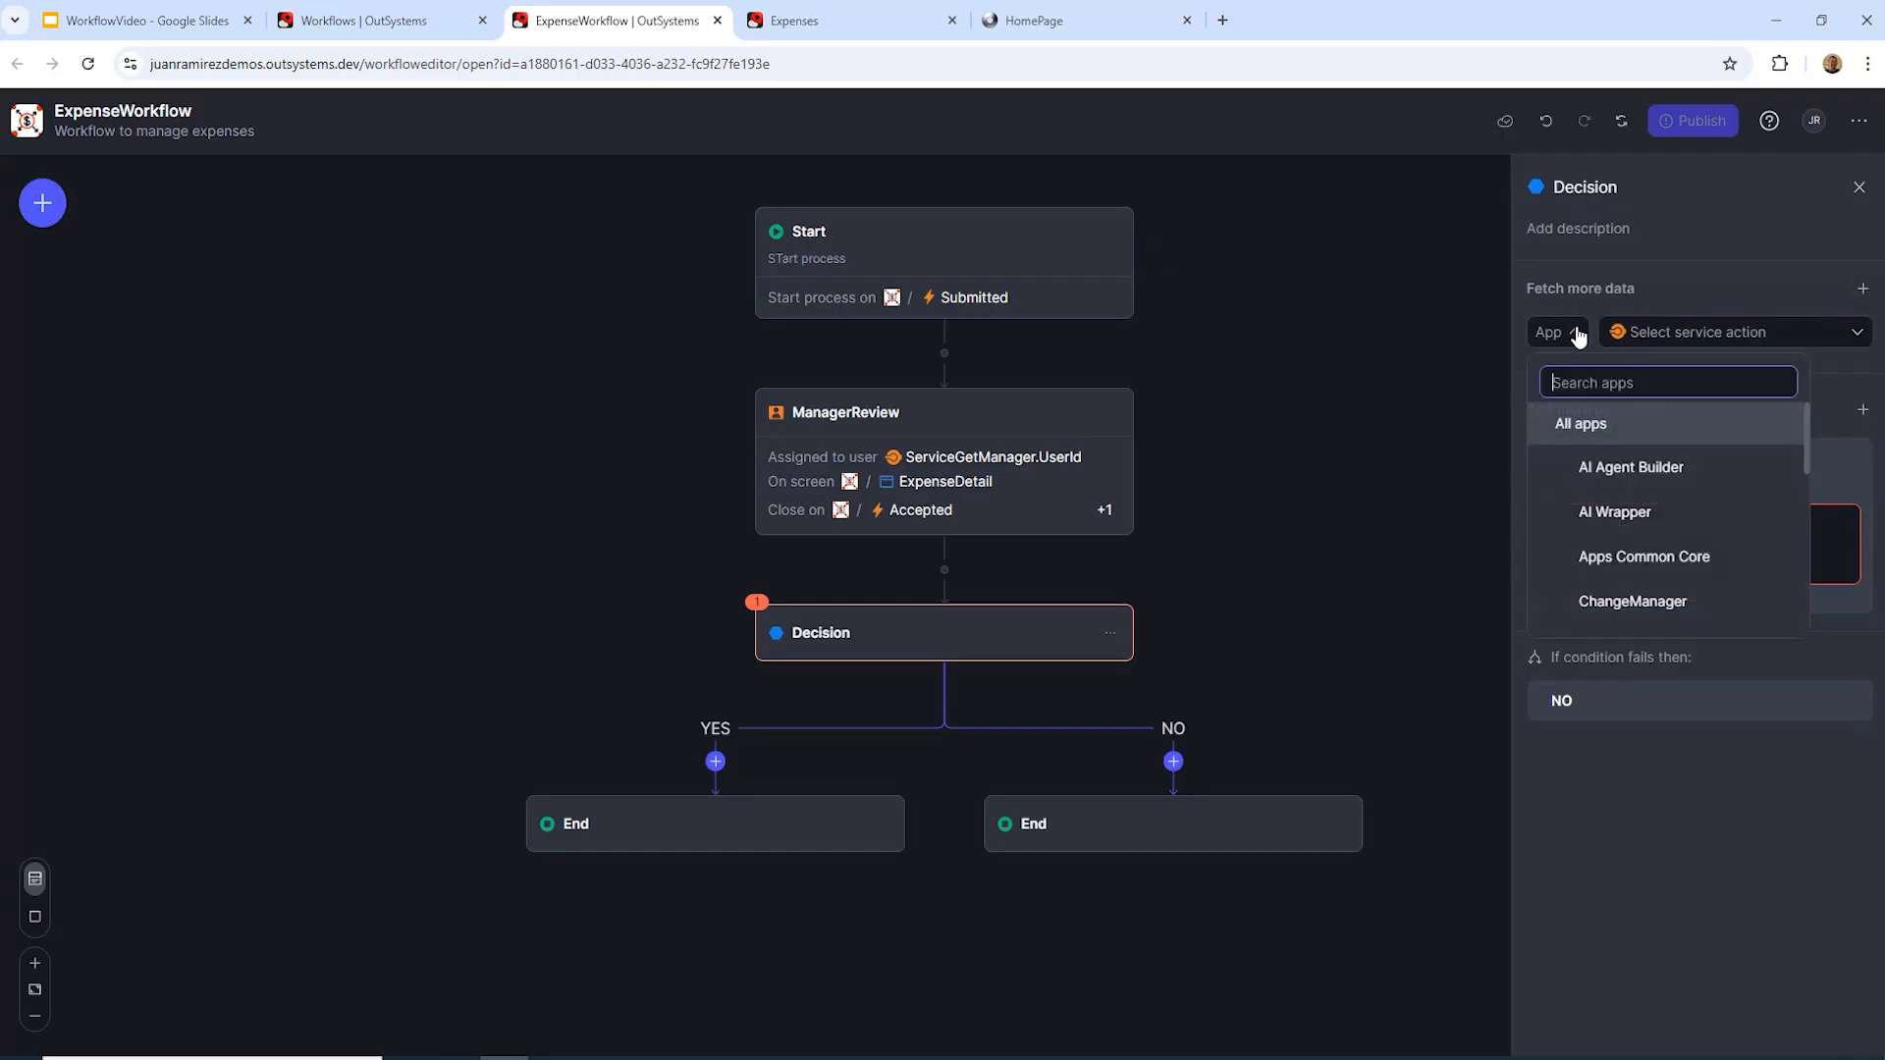
pyautogui.scroll(-1, 1591, 473)
pyautogui.click(1605, 548)
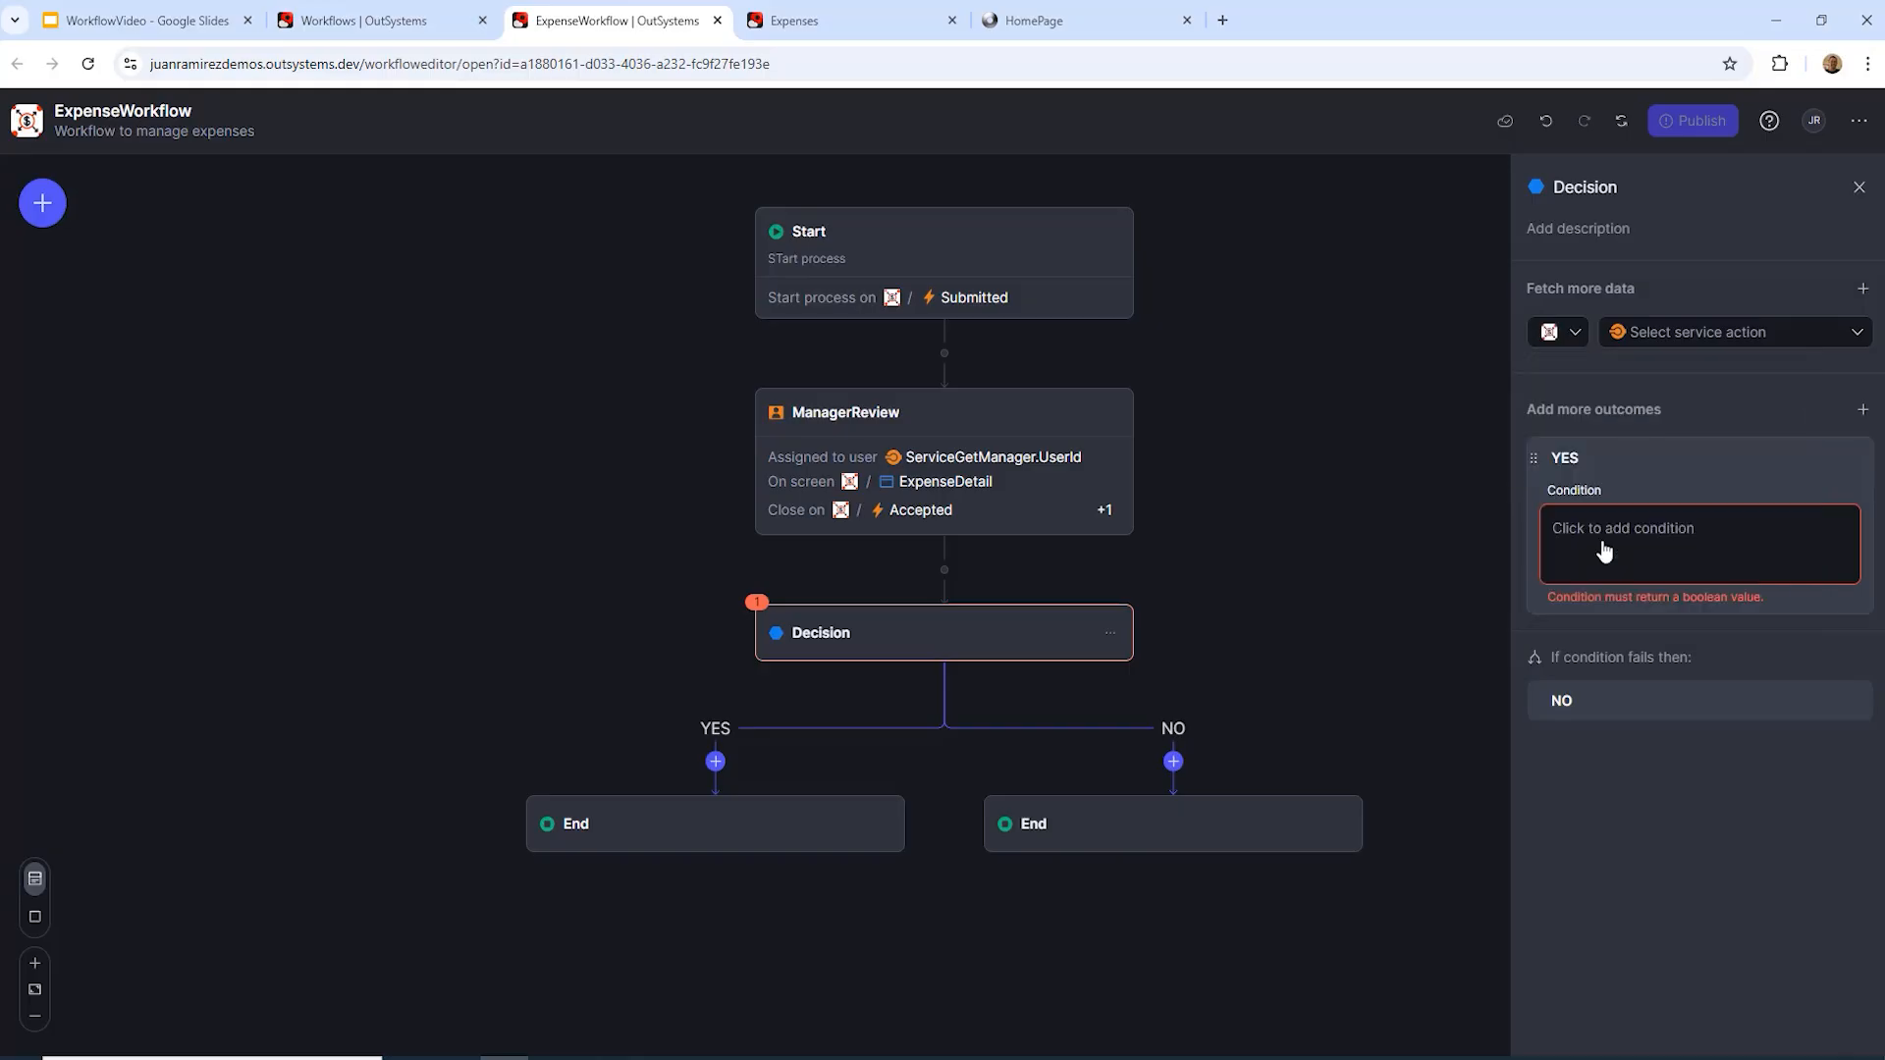
pyautogui.click(1844, 341)
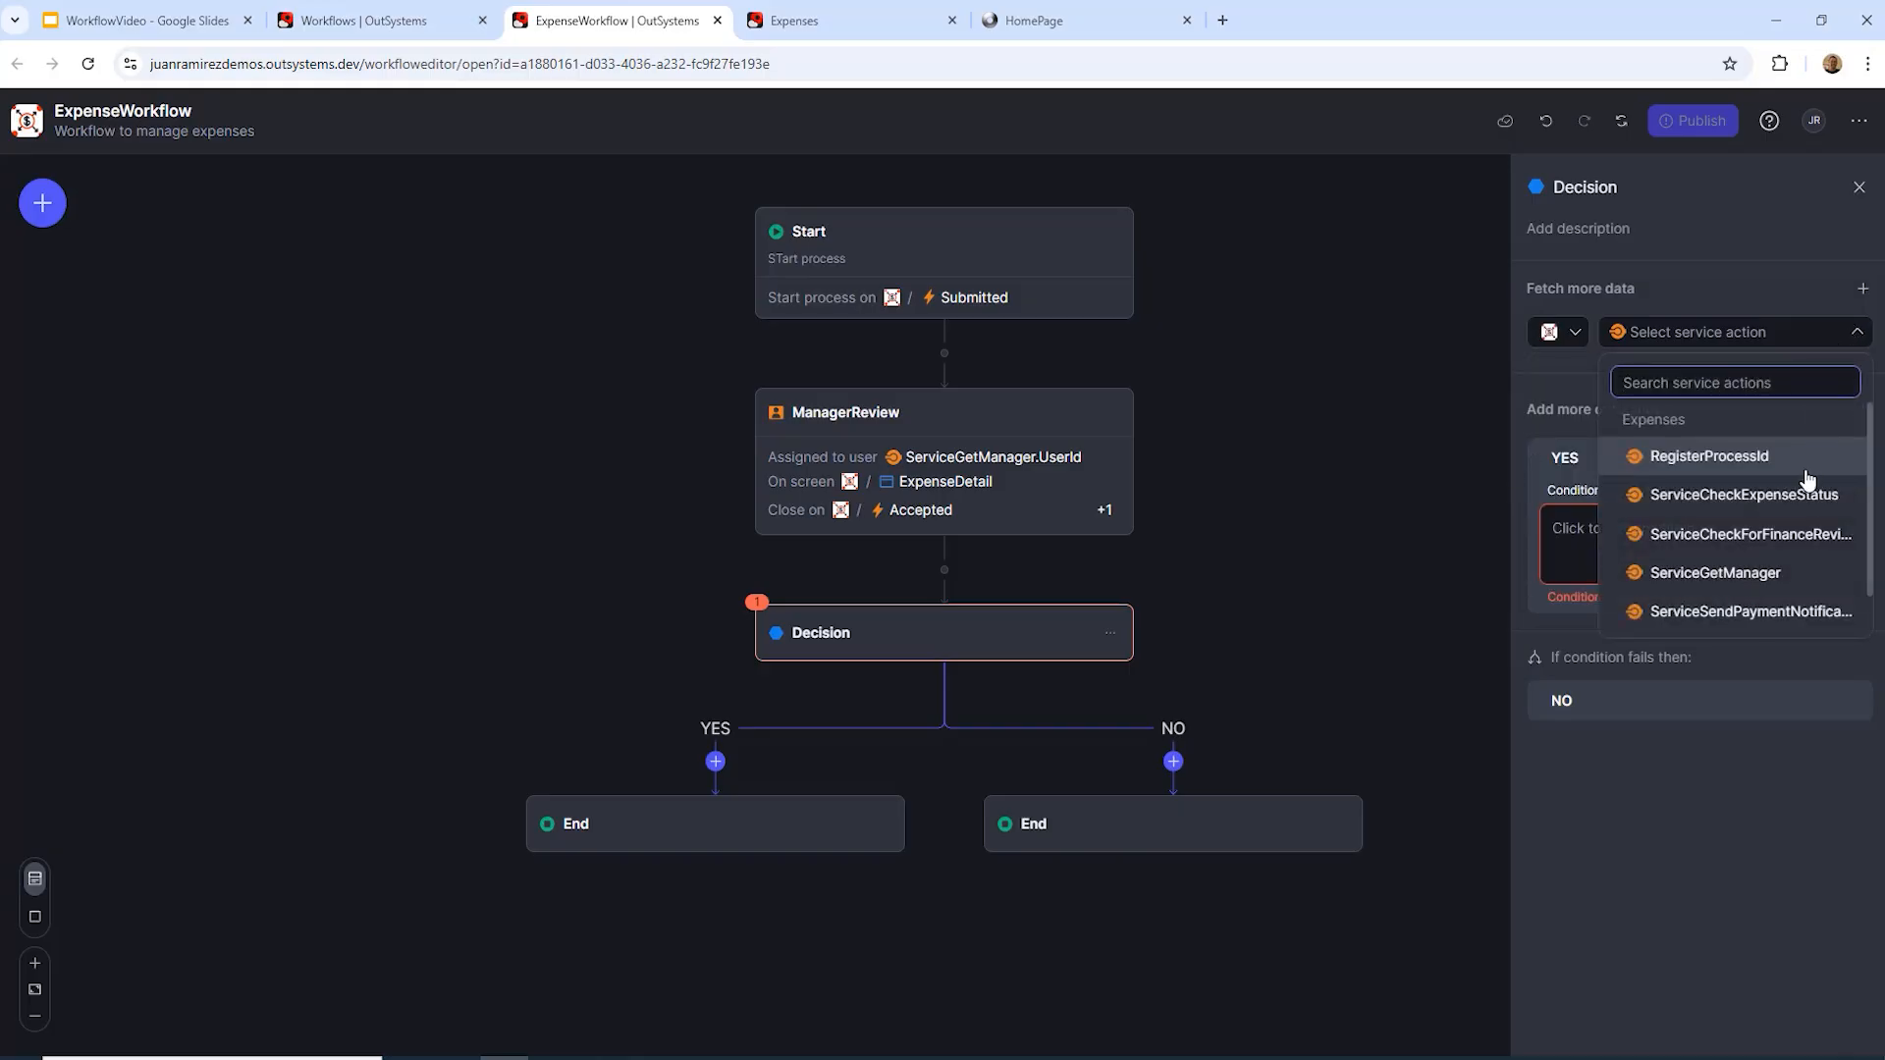
pyautogui.click(1789, 546)
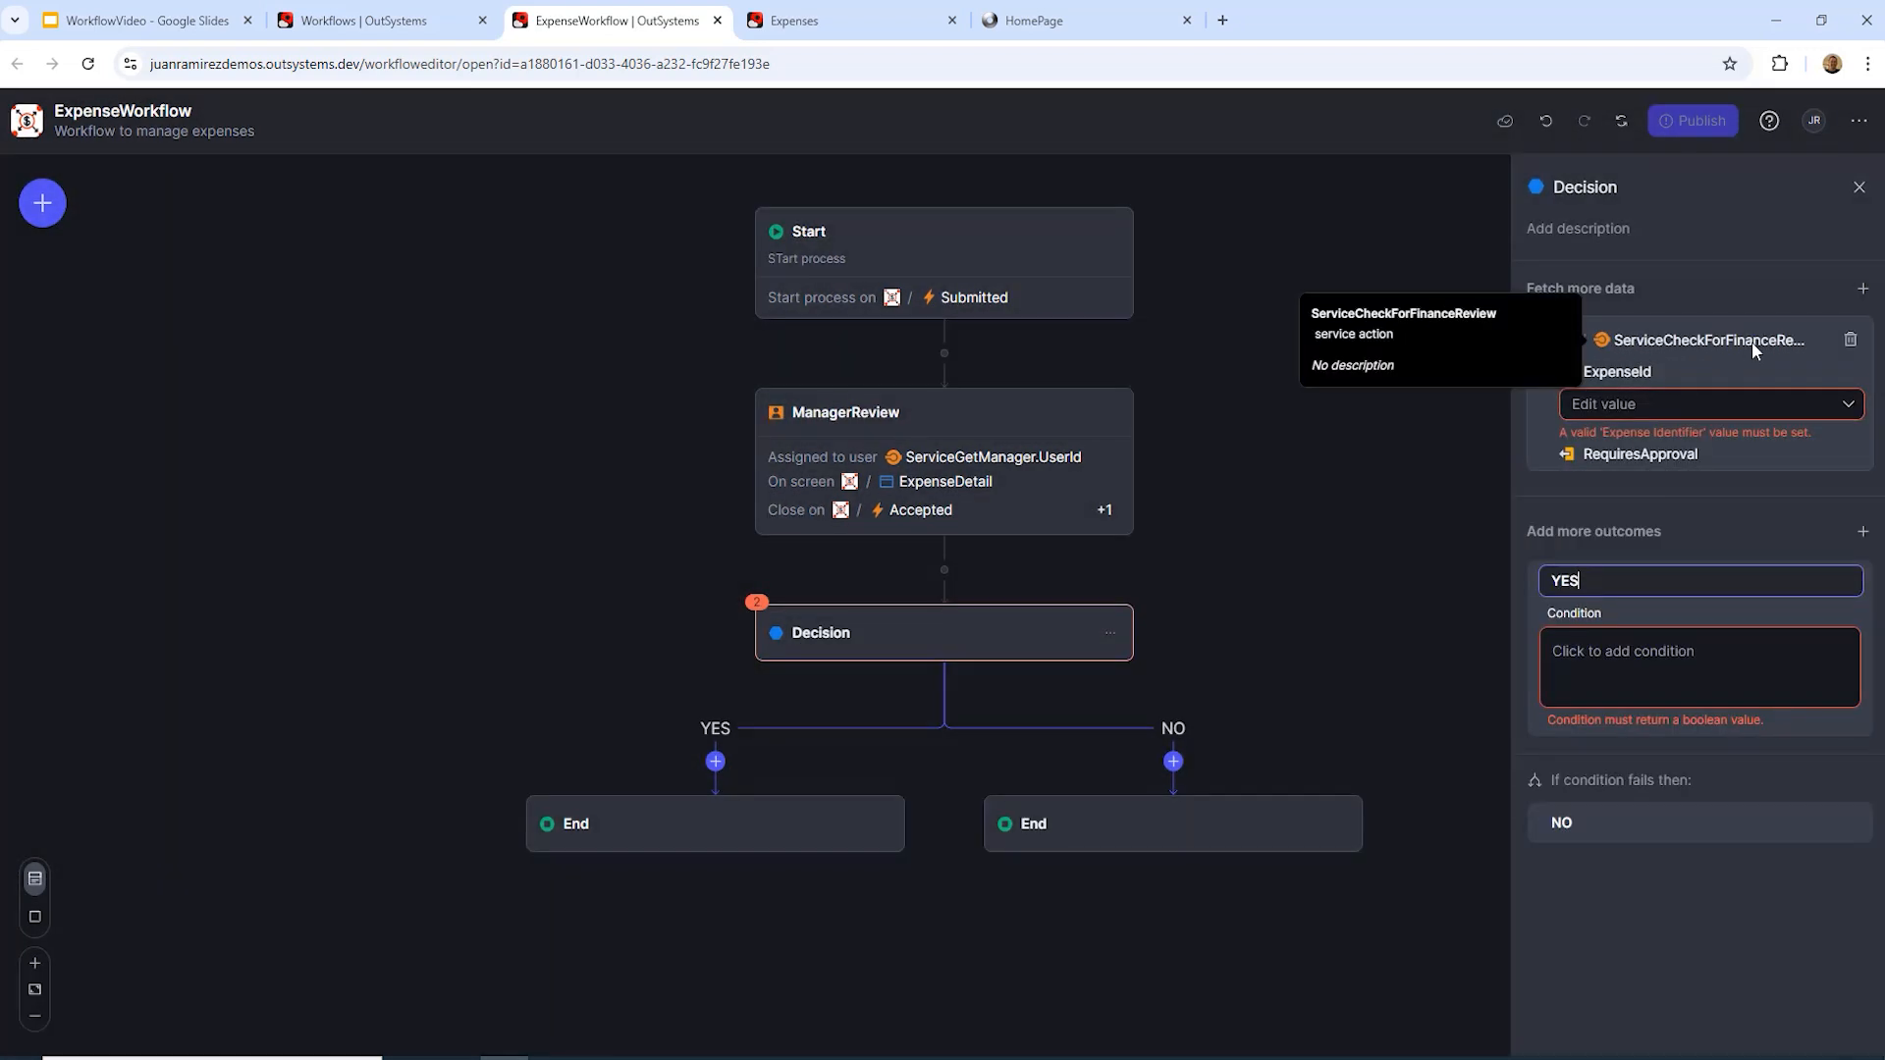
pyautogui.click(1846, 404)
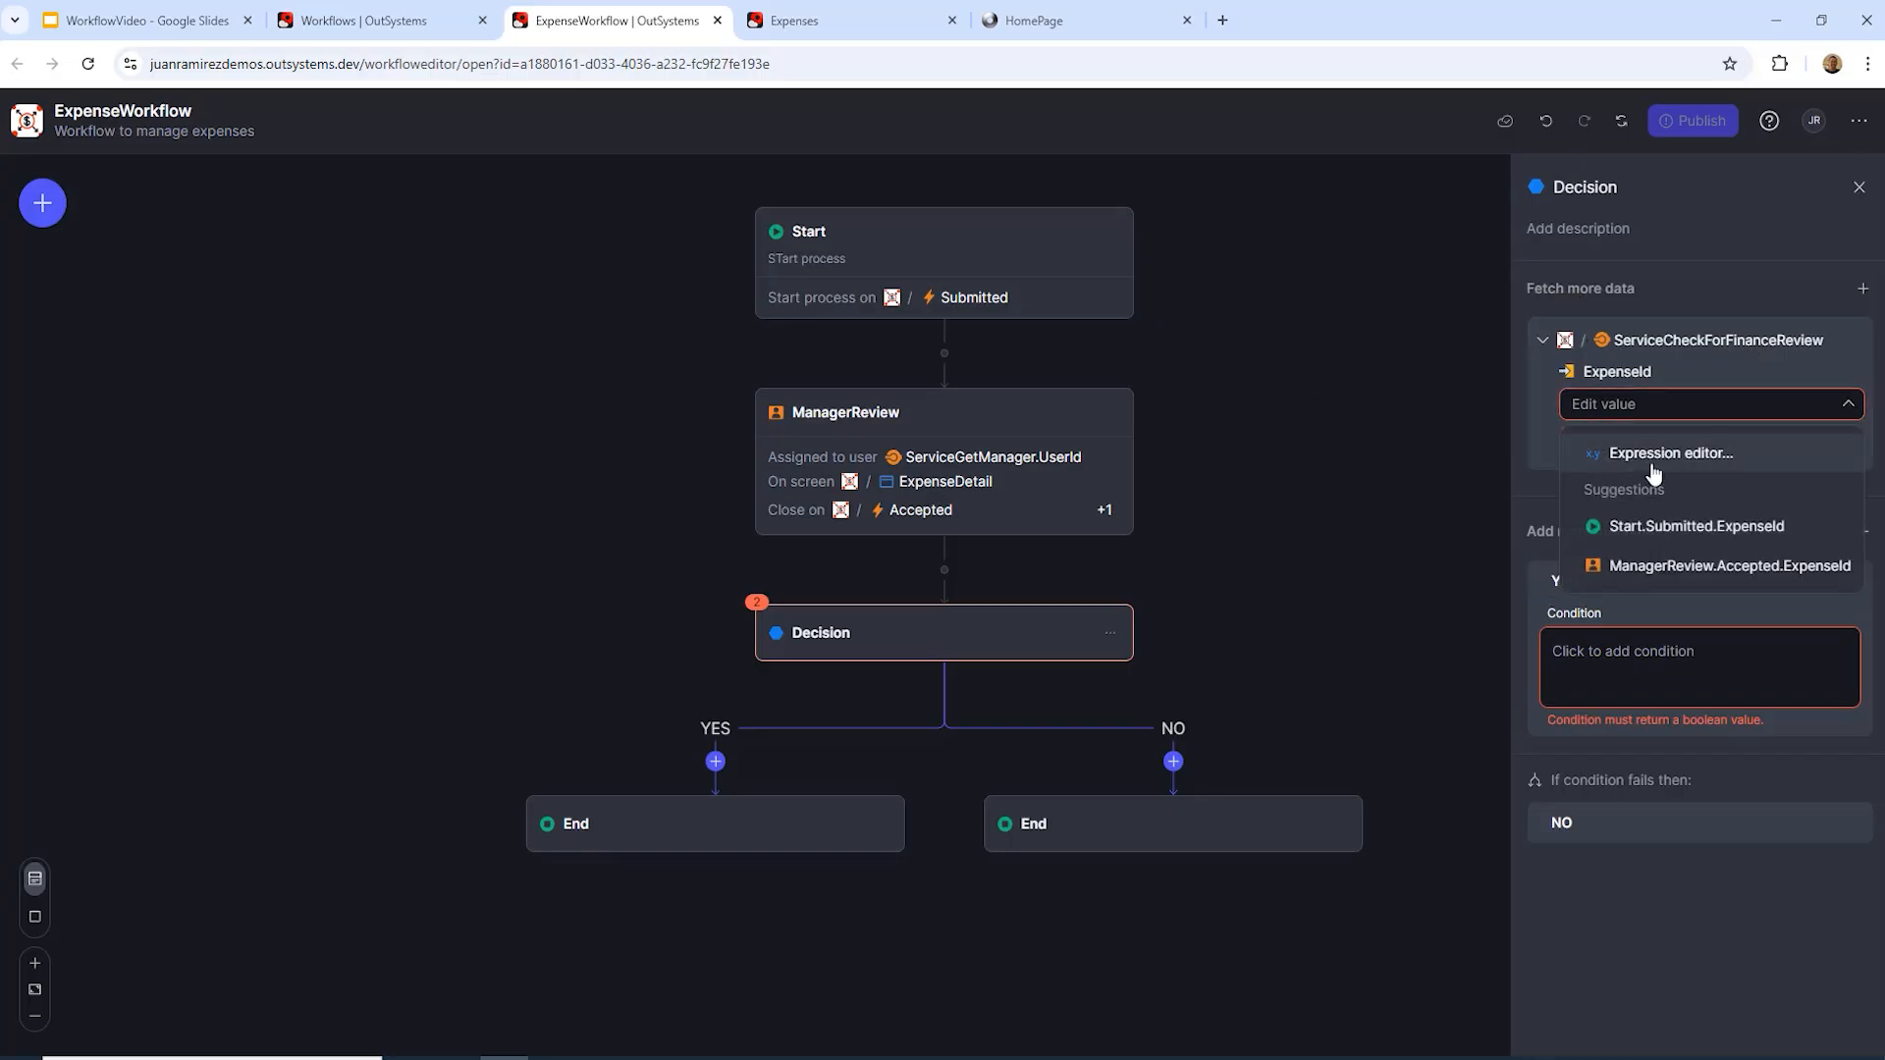
pyautogui.click(1655, 521)
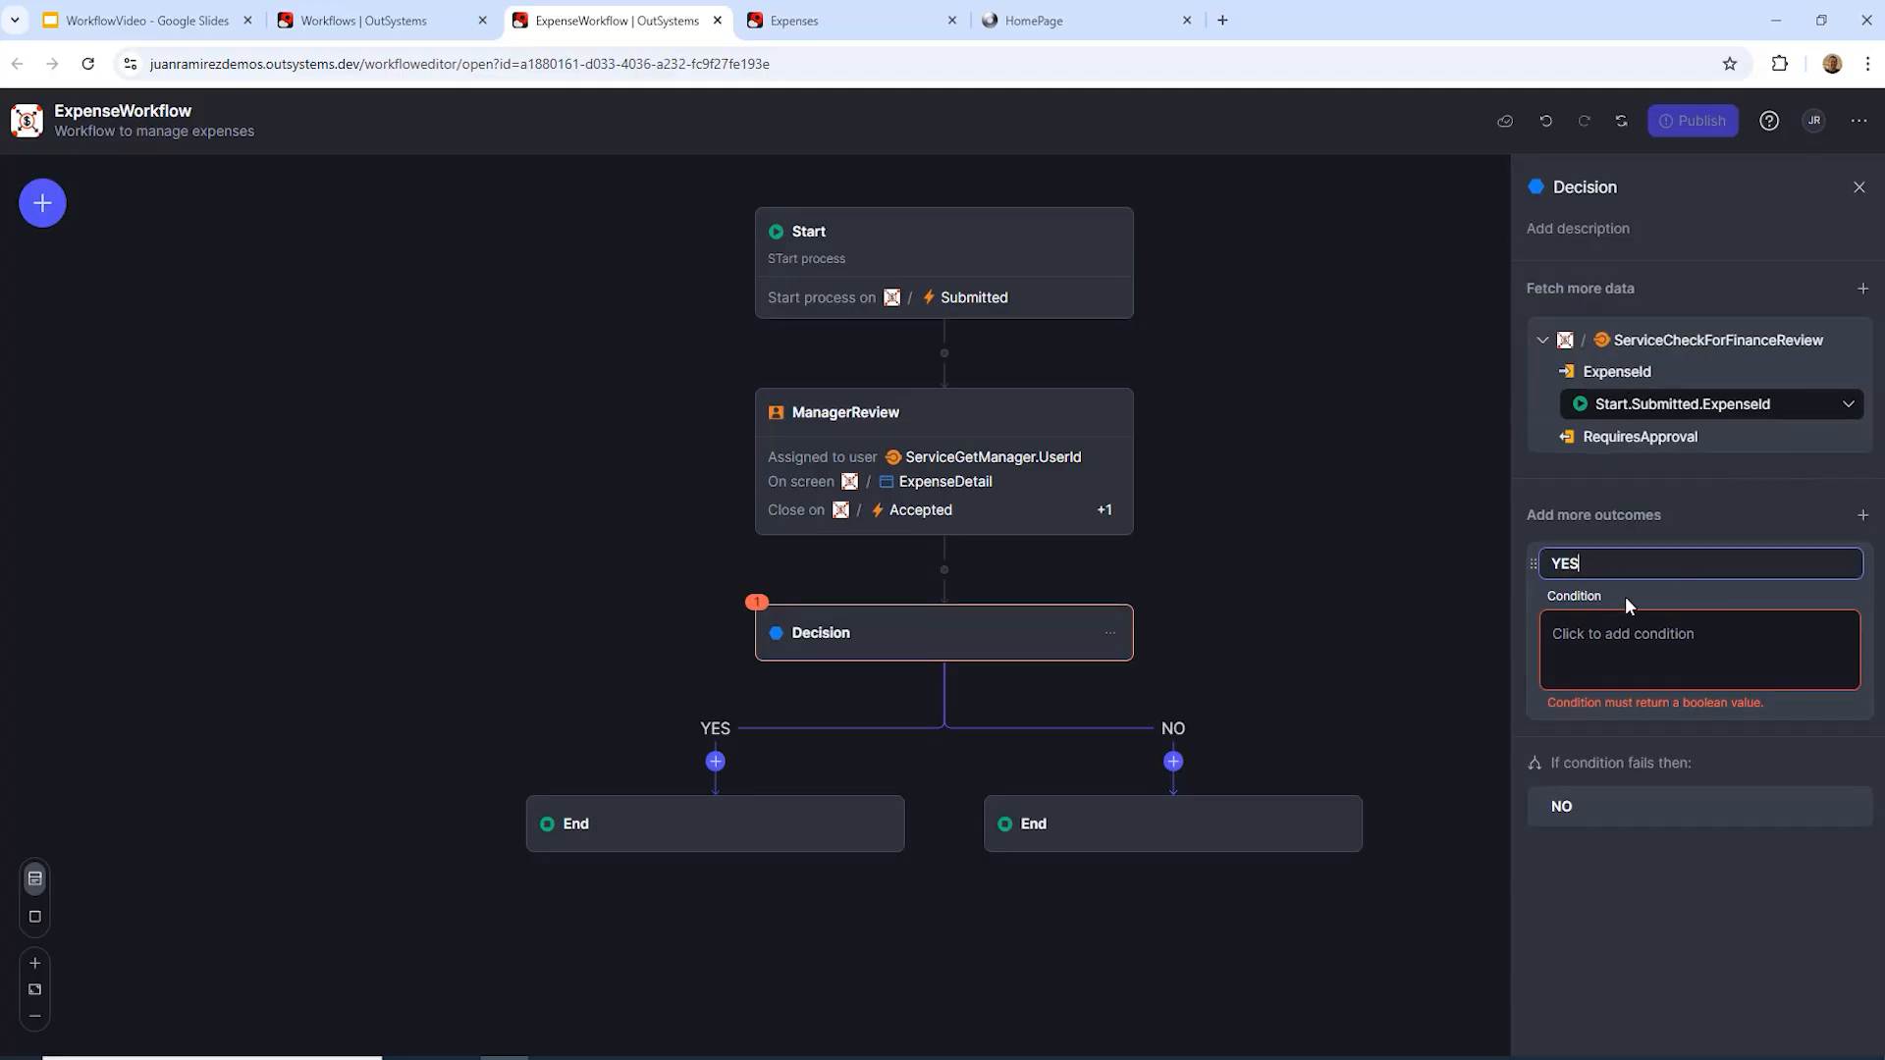
# Step: Set the YES outcome condition to ServiceCheckForFinanceReview.RequiresApproval = True
pyautogui.click(1592, 635)
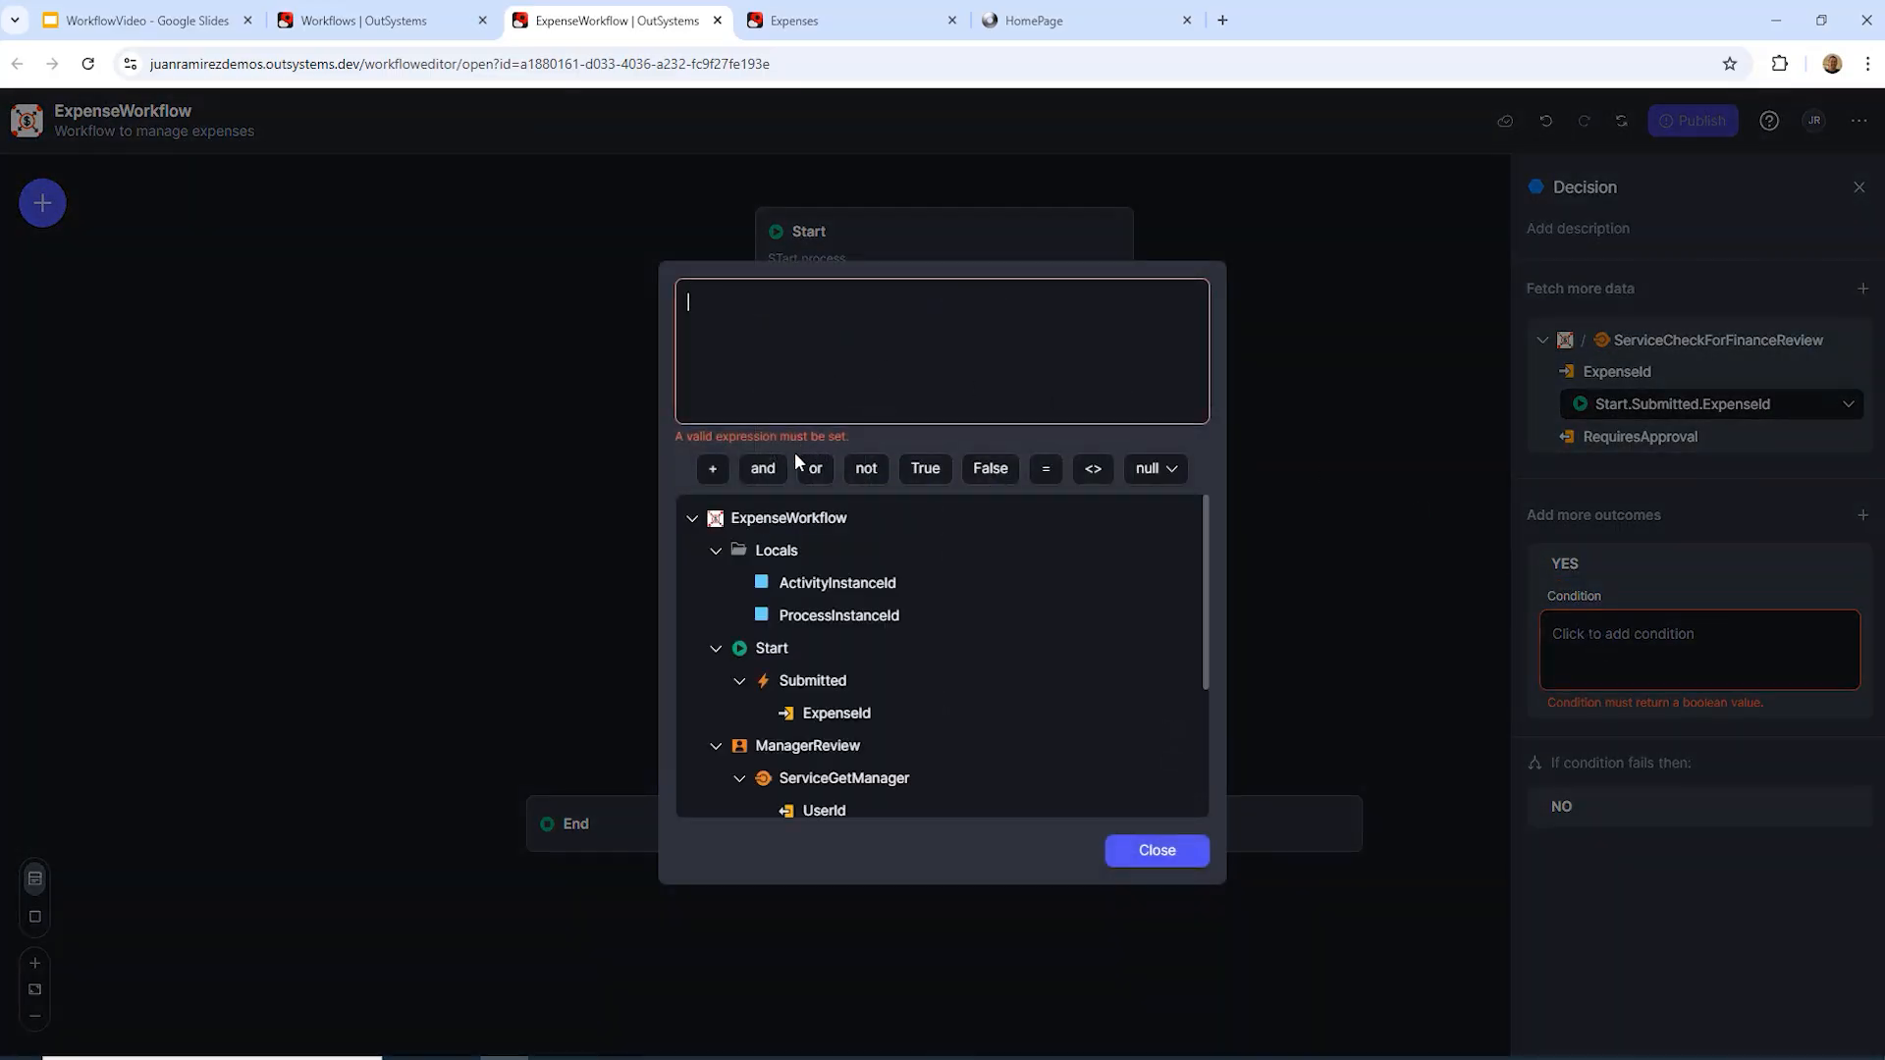
pyautogui.scroll(-2, 810, 614)
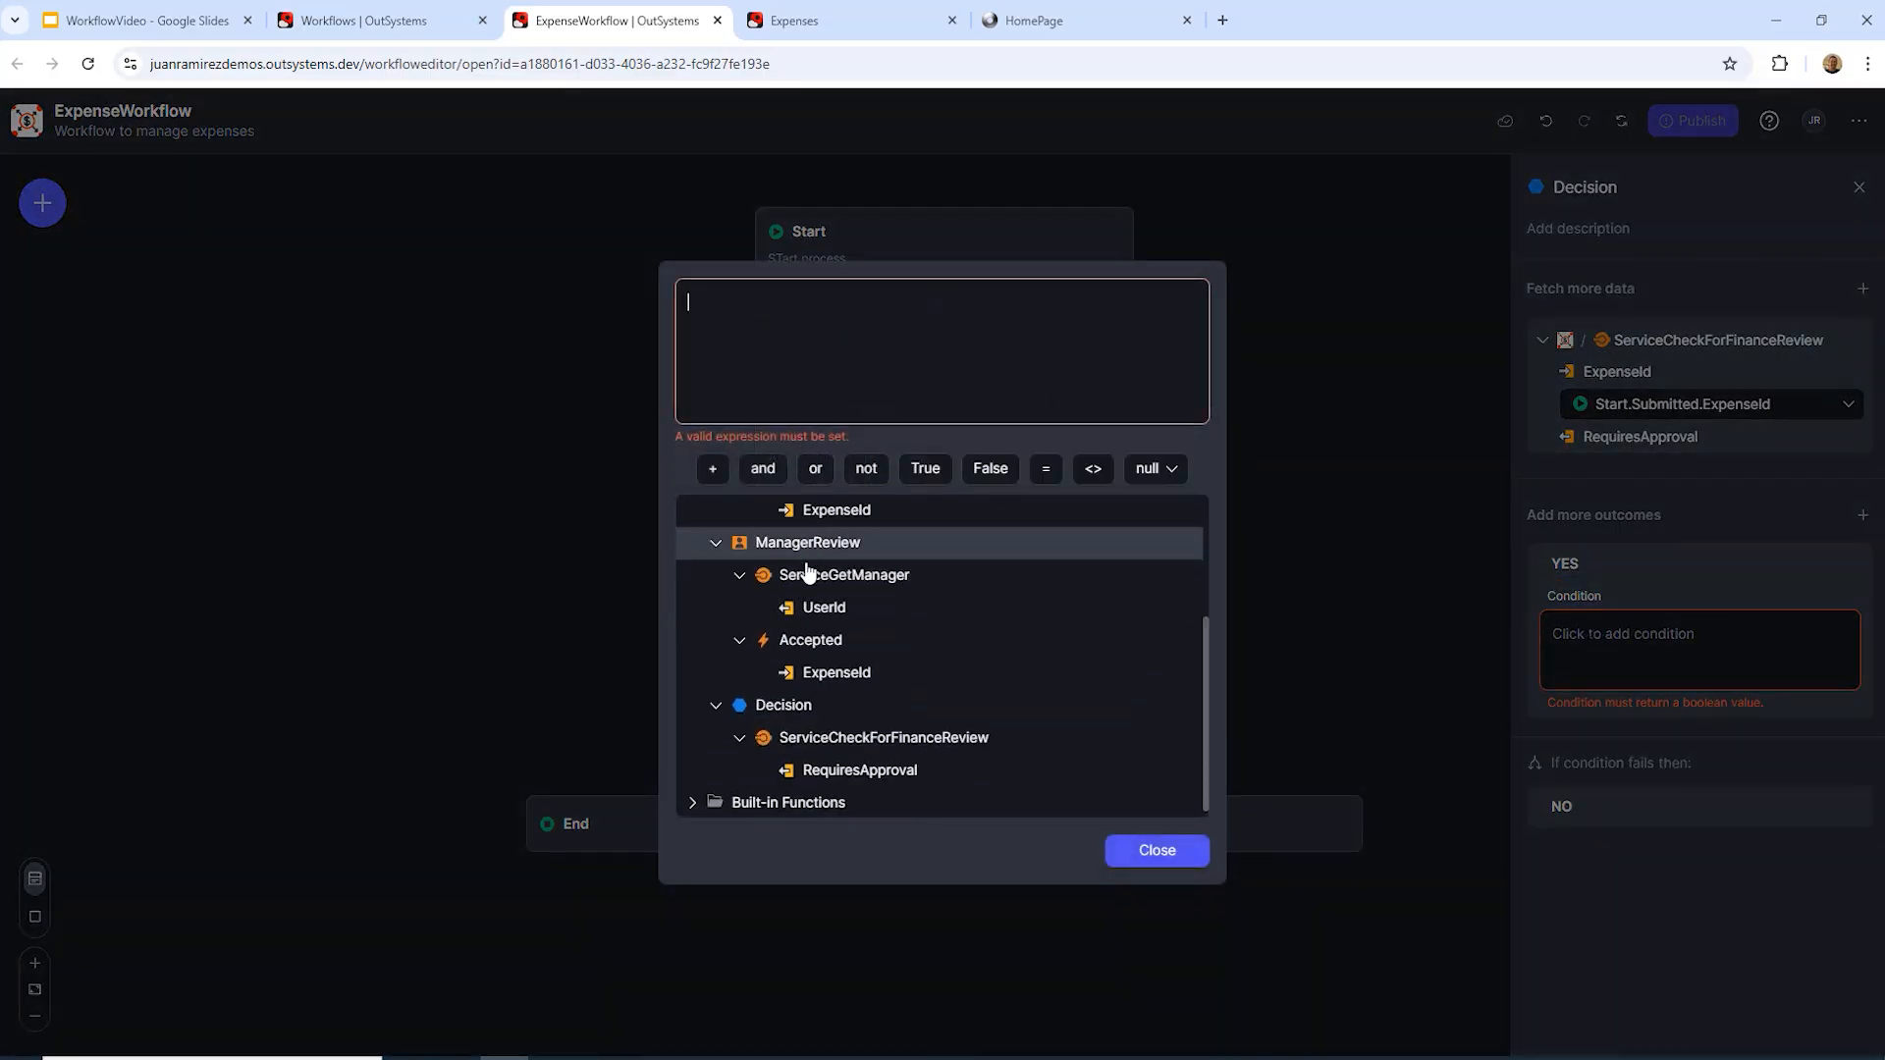
pyautogui.moveTo(799, 735)
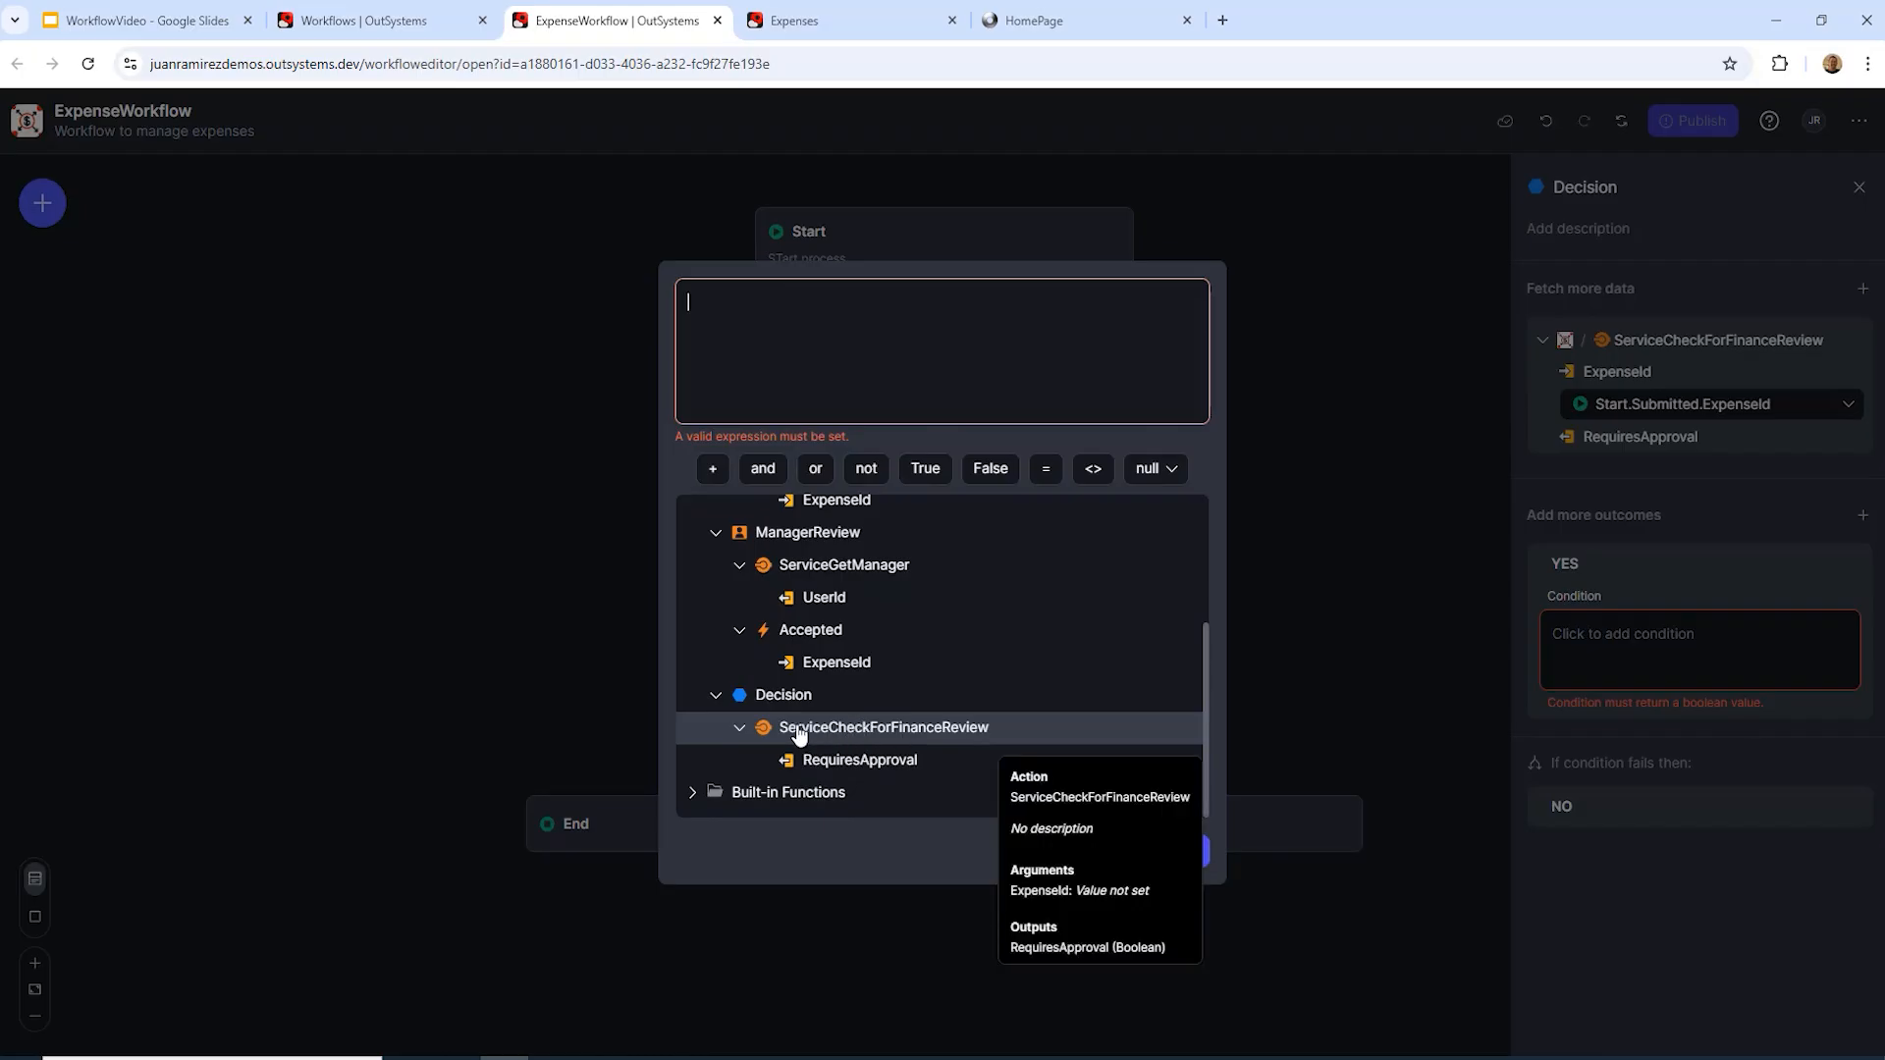
pyautogui.doubleClick(860, 762)
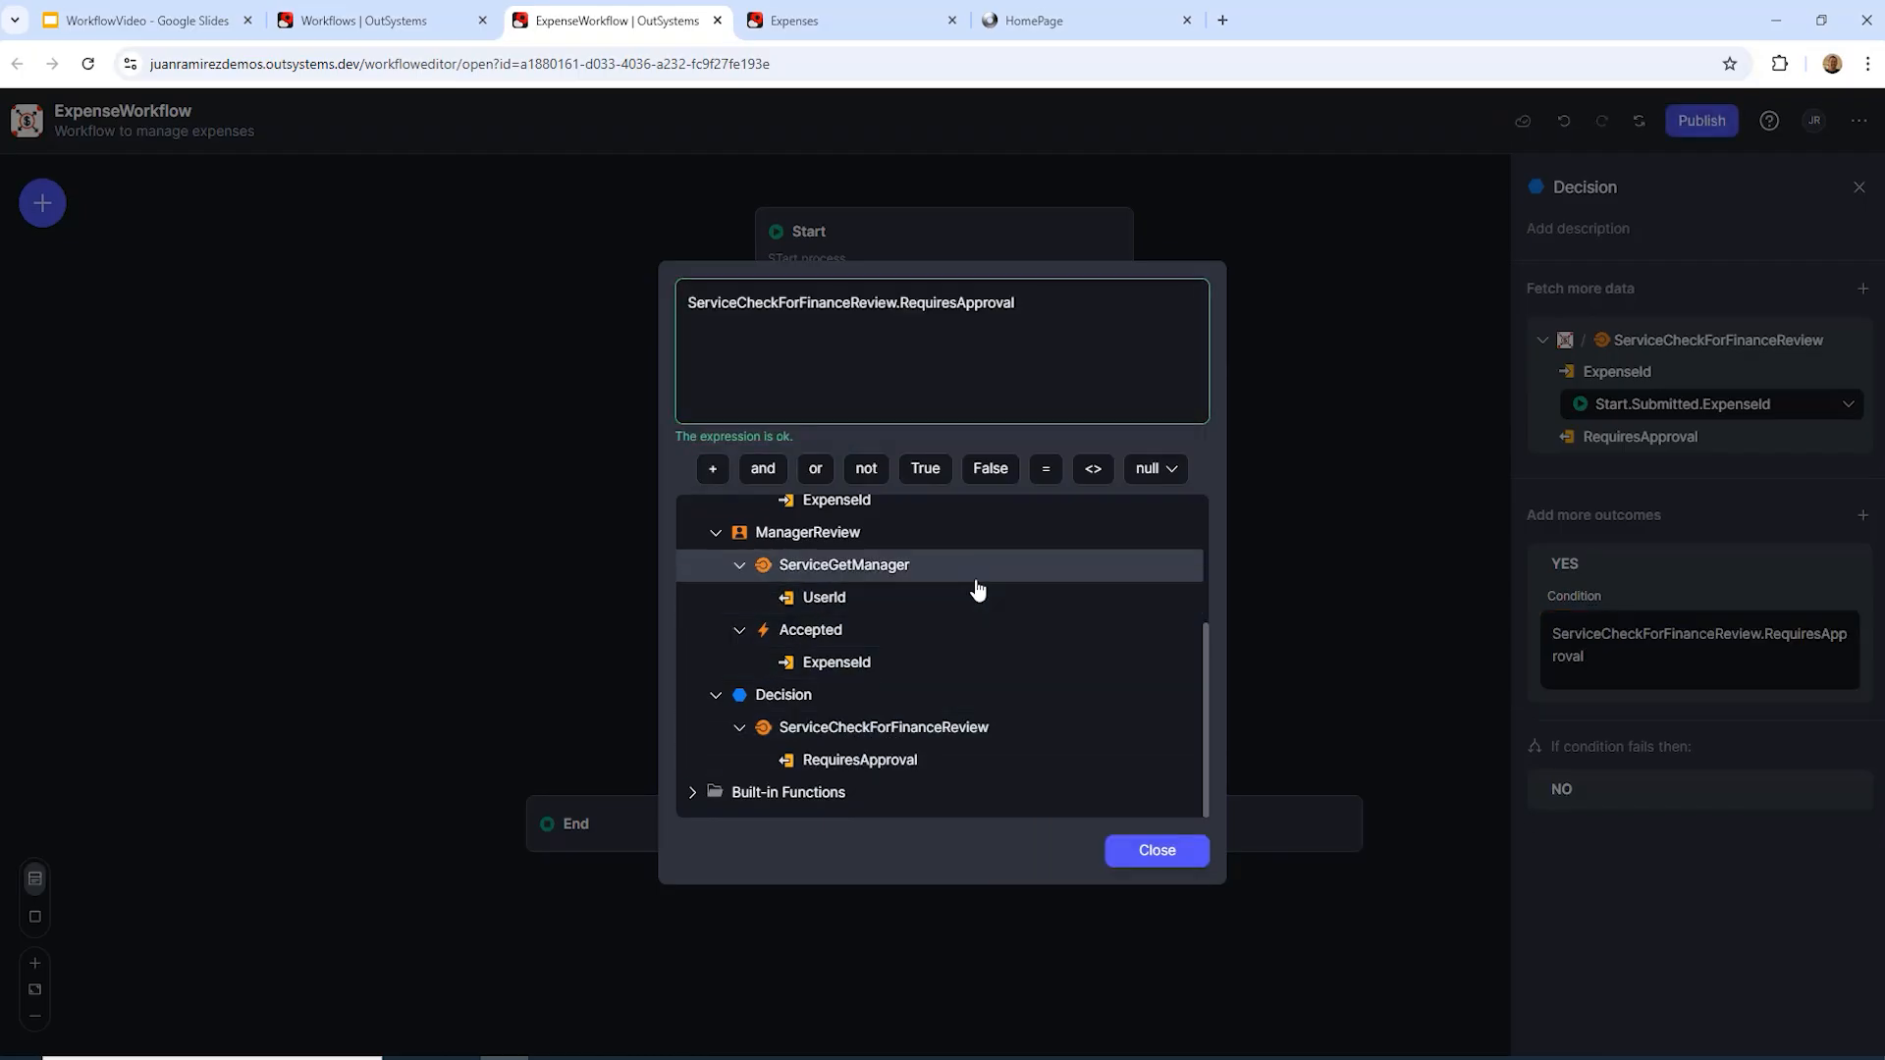
pyautogui.click(1046, 470)
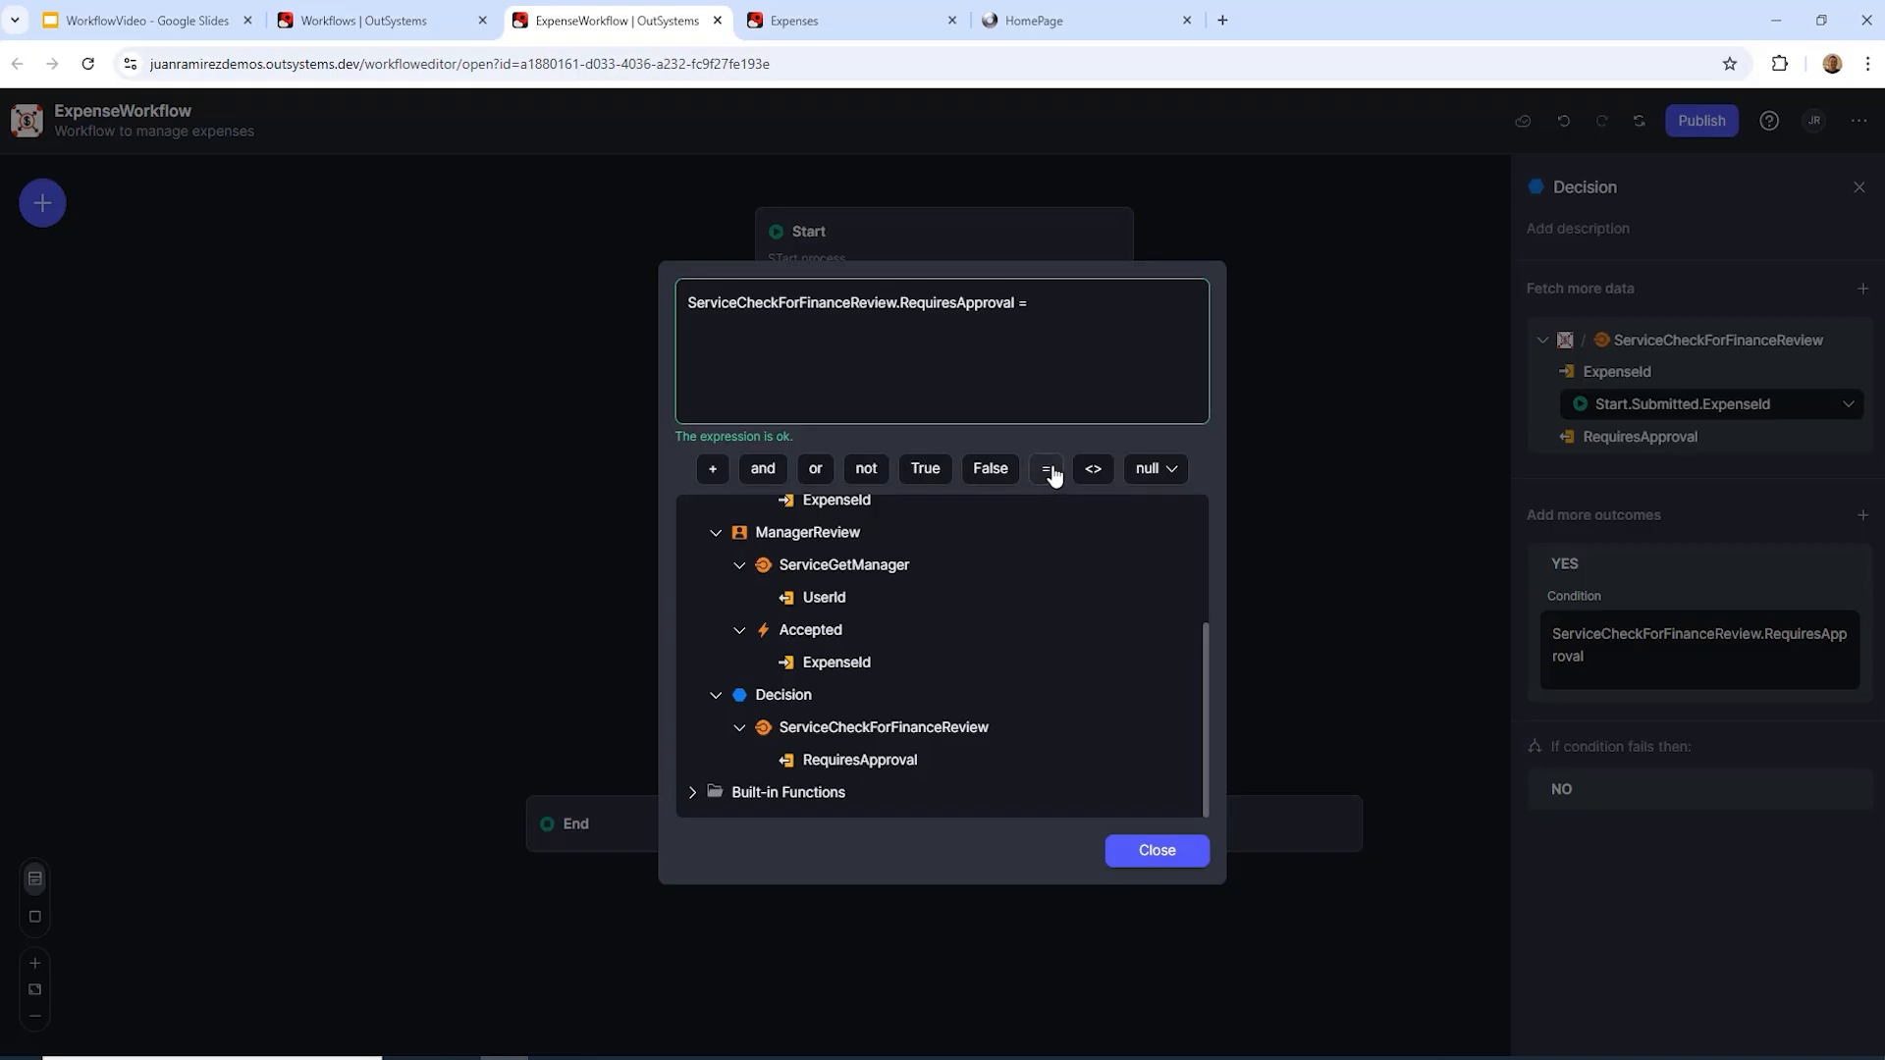
pyautogui.click(925, 469)
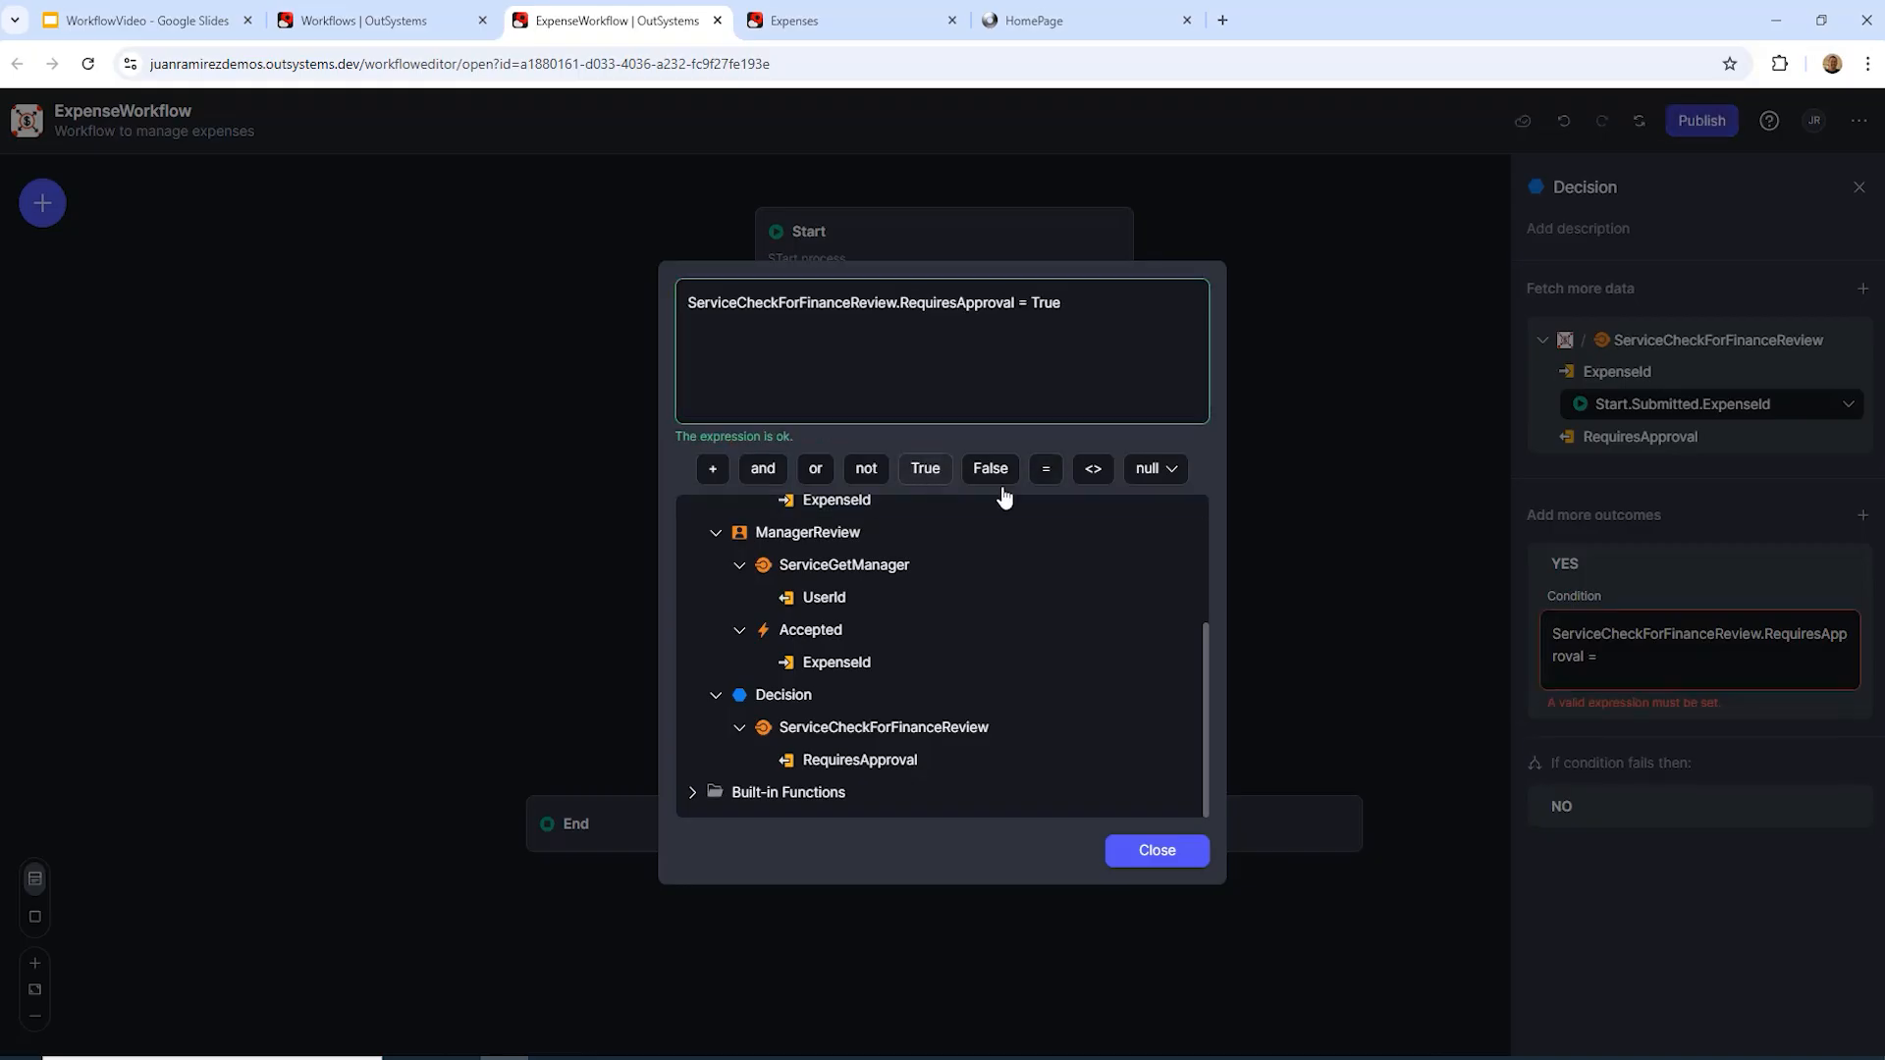
pyautogui.click(1159, 852)
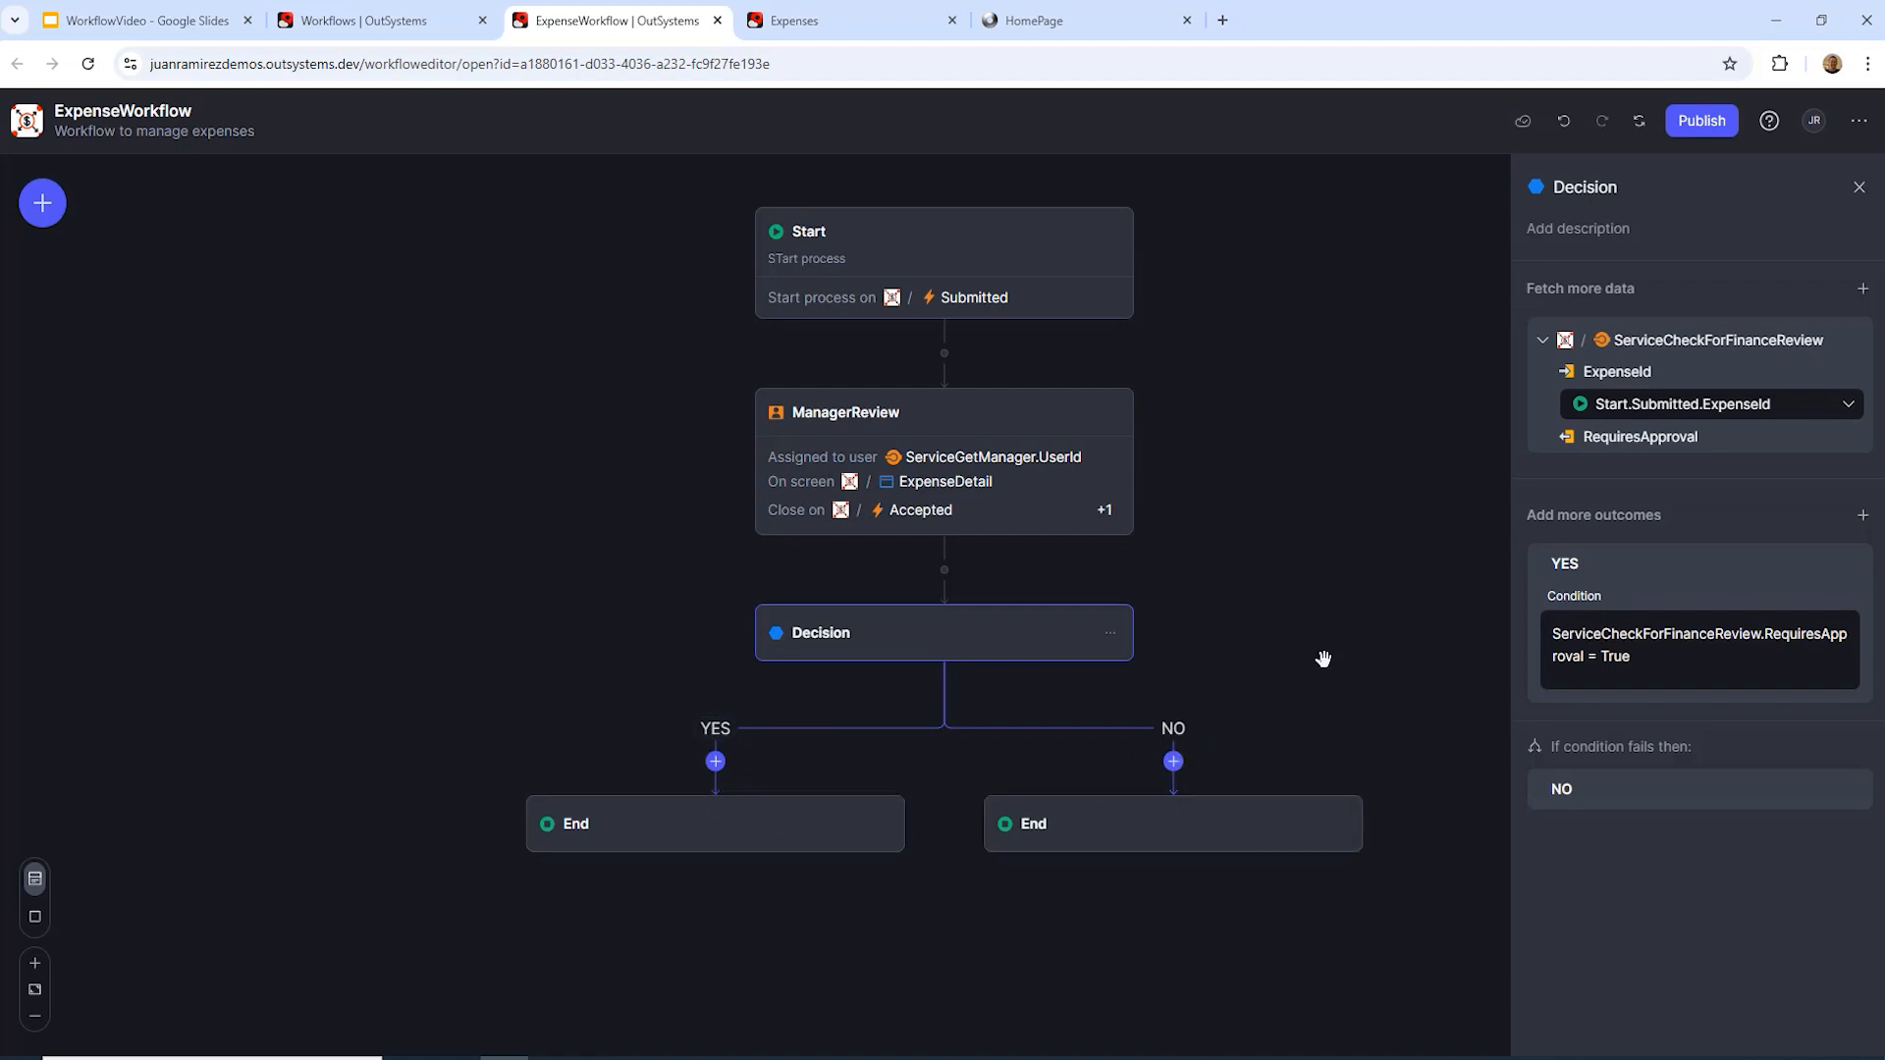
pyautogui.scroll(-1, 1286, 489)
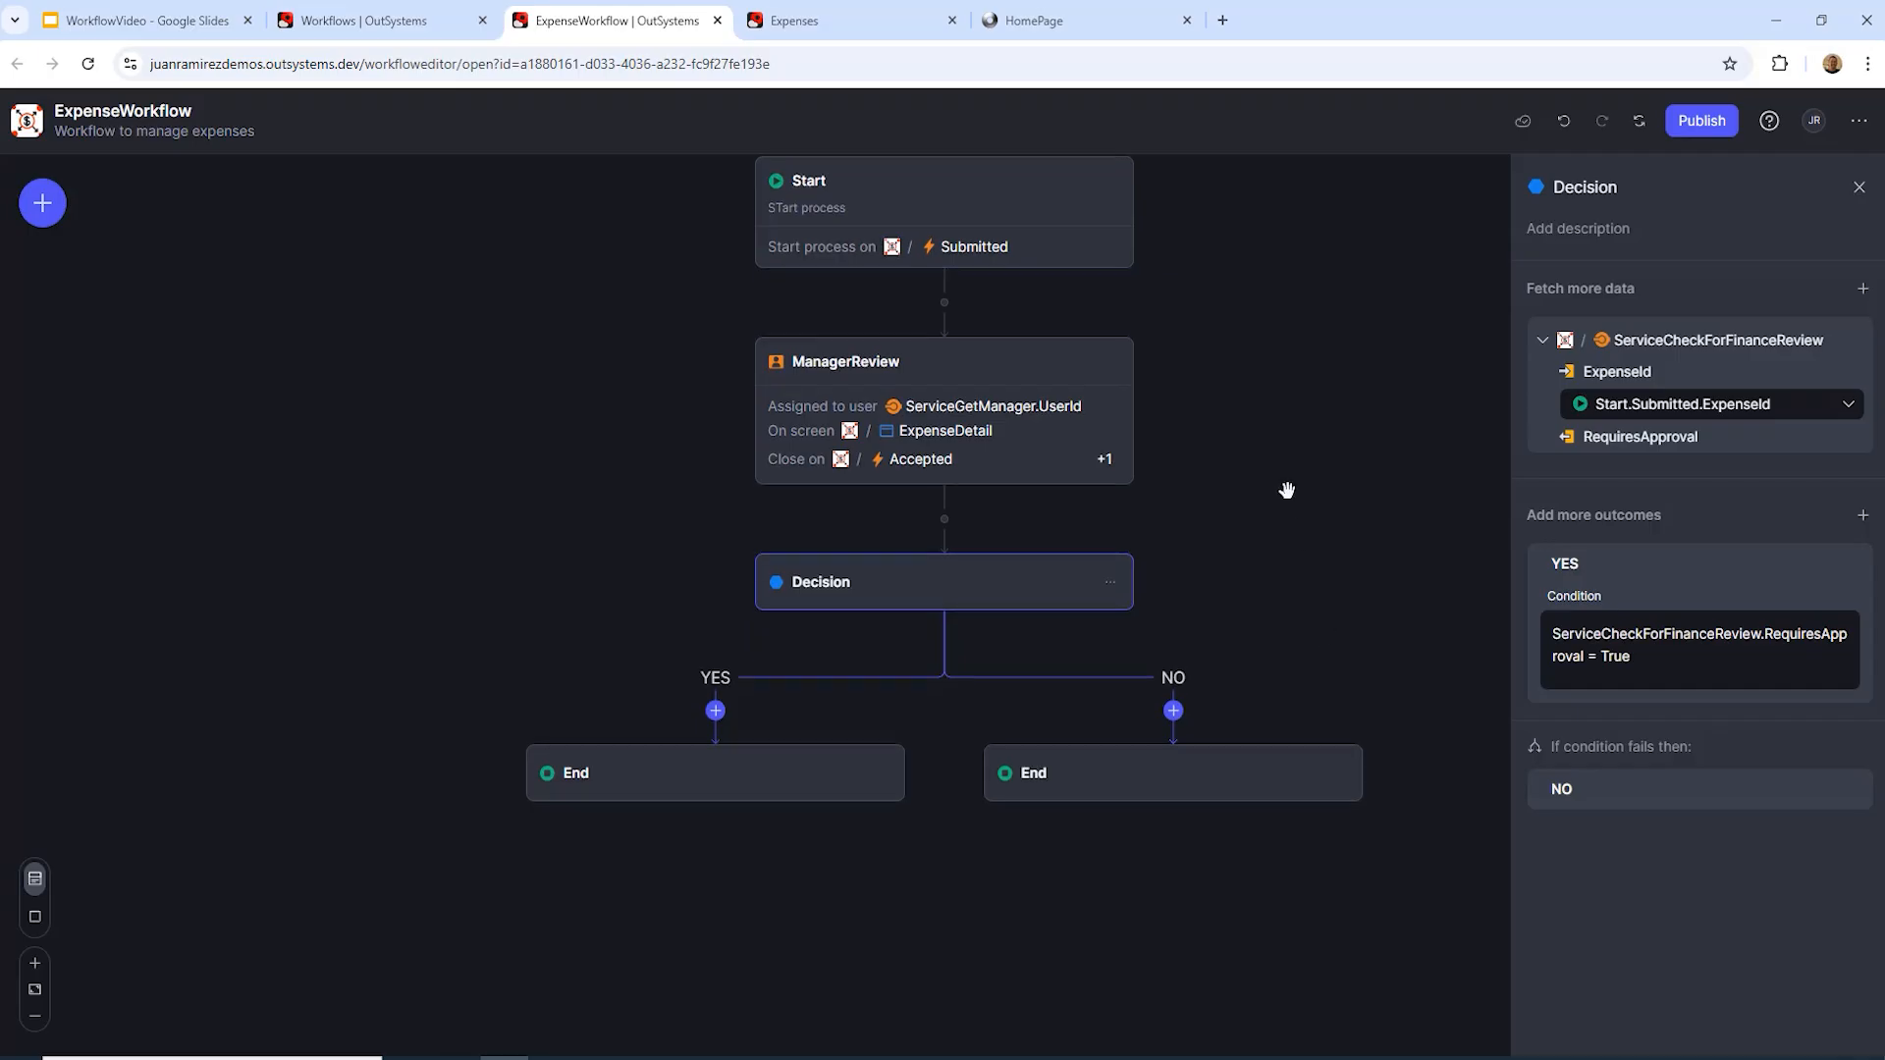
pyautogui.scroll(-1, 1267, 354)
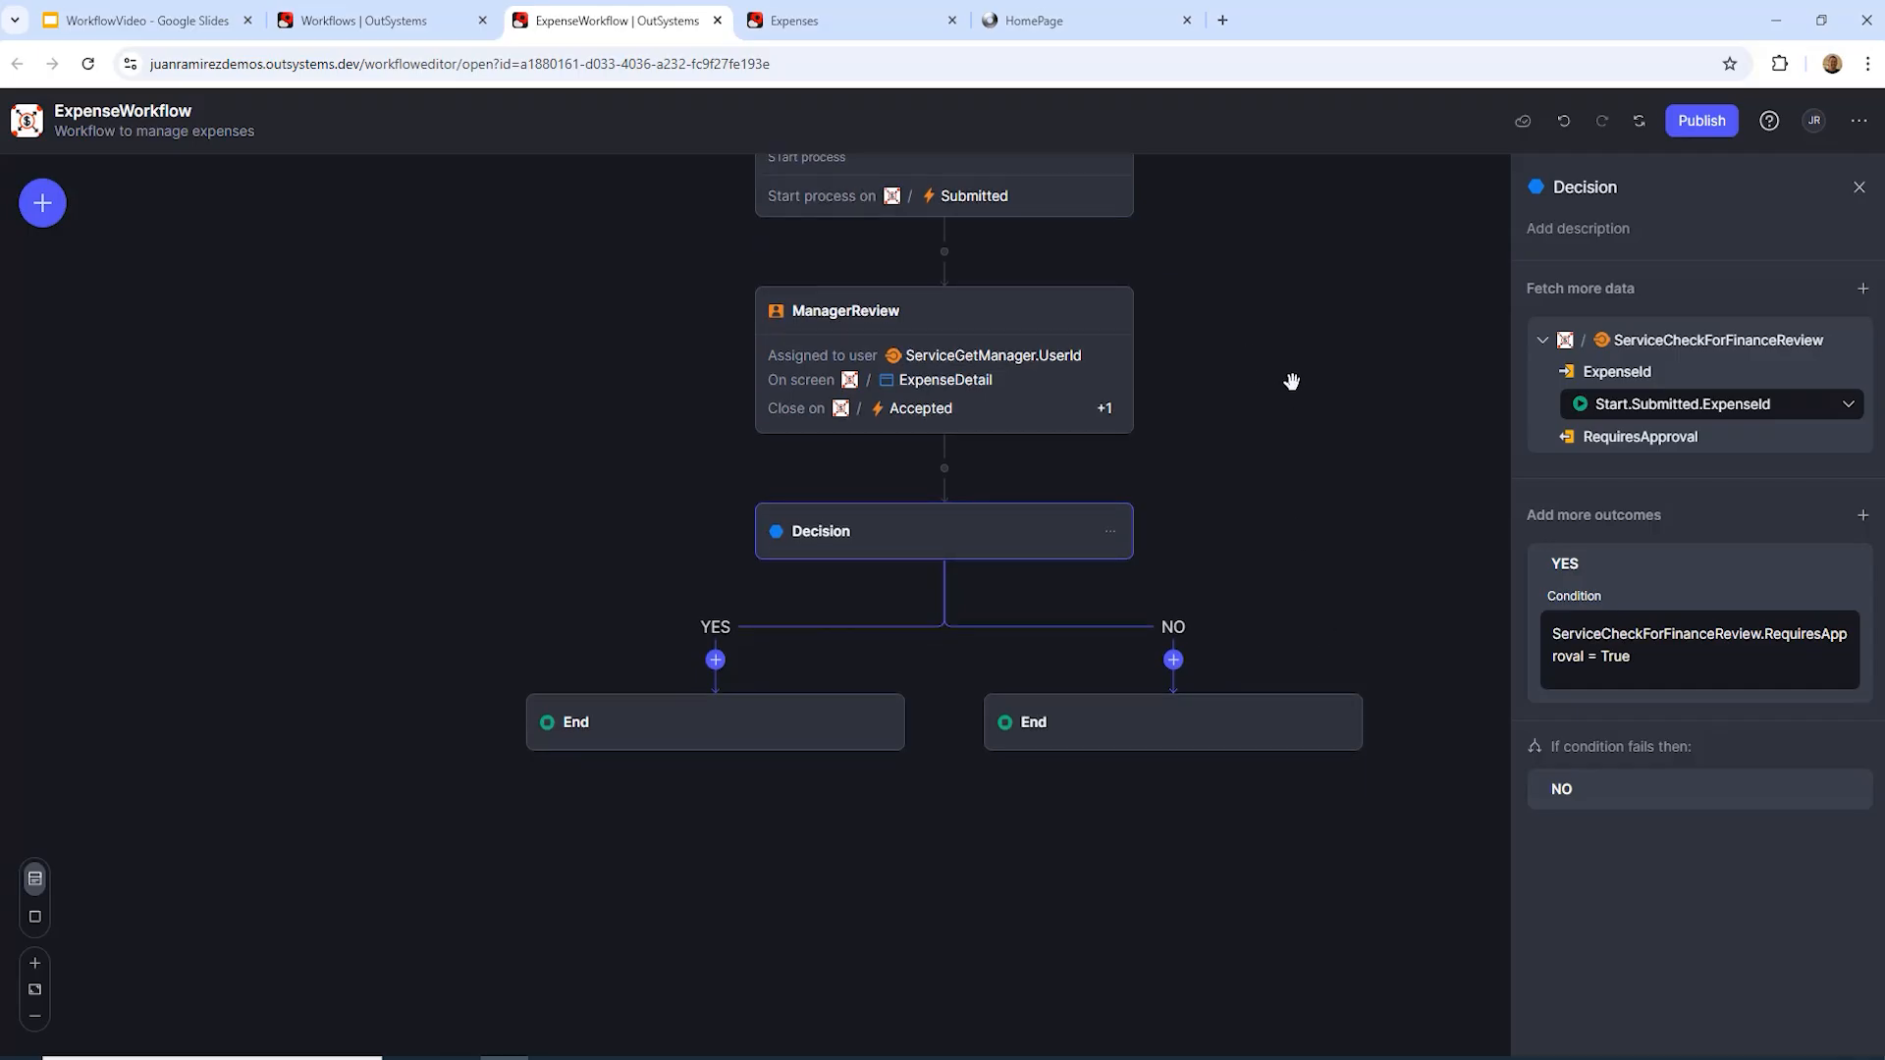
# Step: Add a human activity on the YES branch, name it FinanceReview, and switch assignment to Roles
pyautogui.click(716, 664)
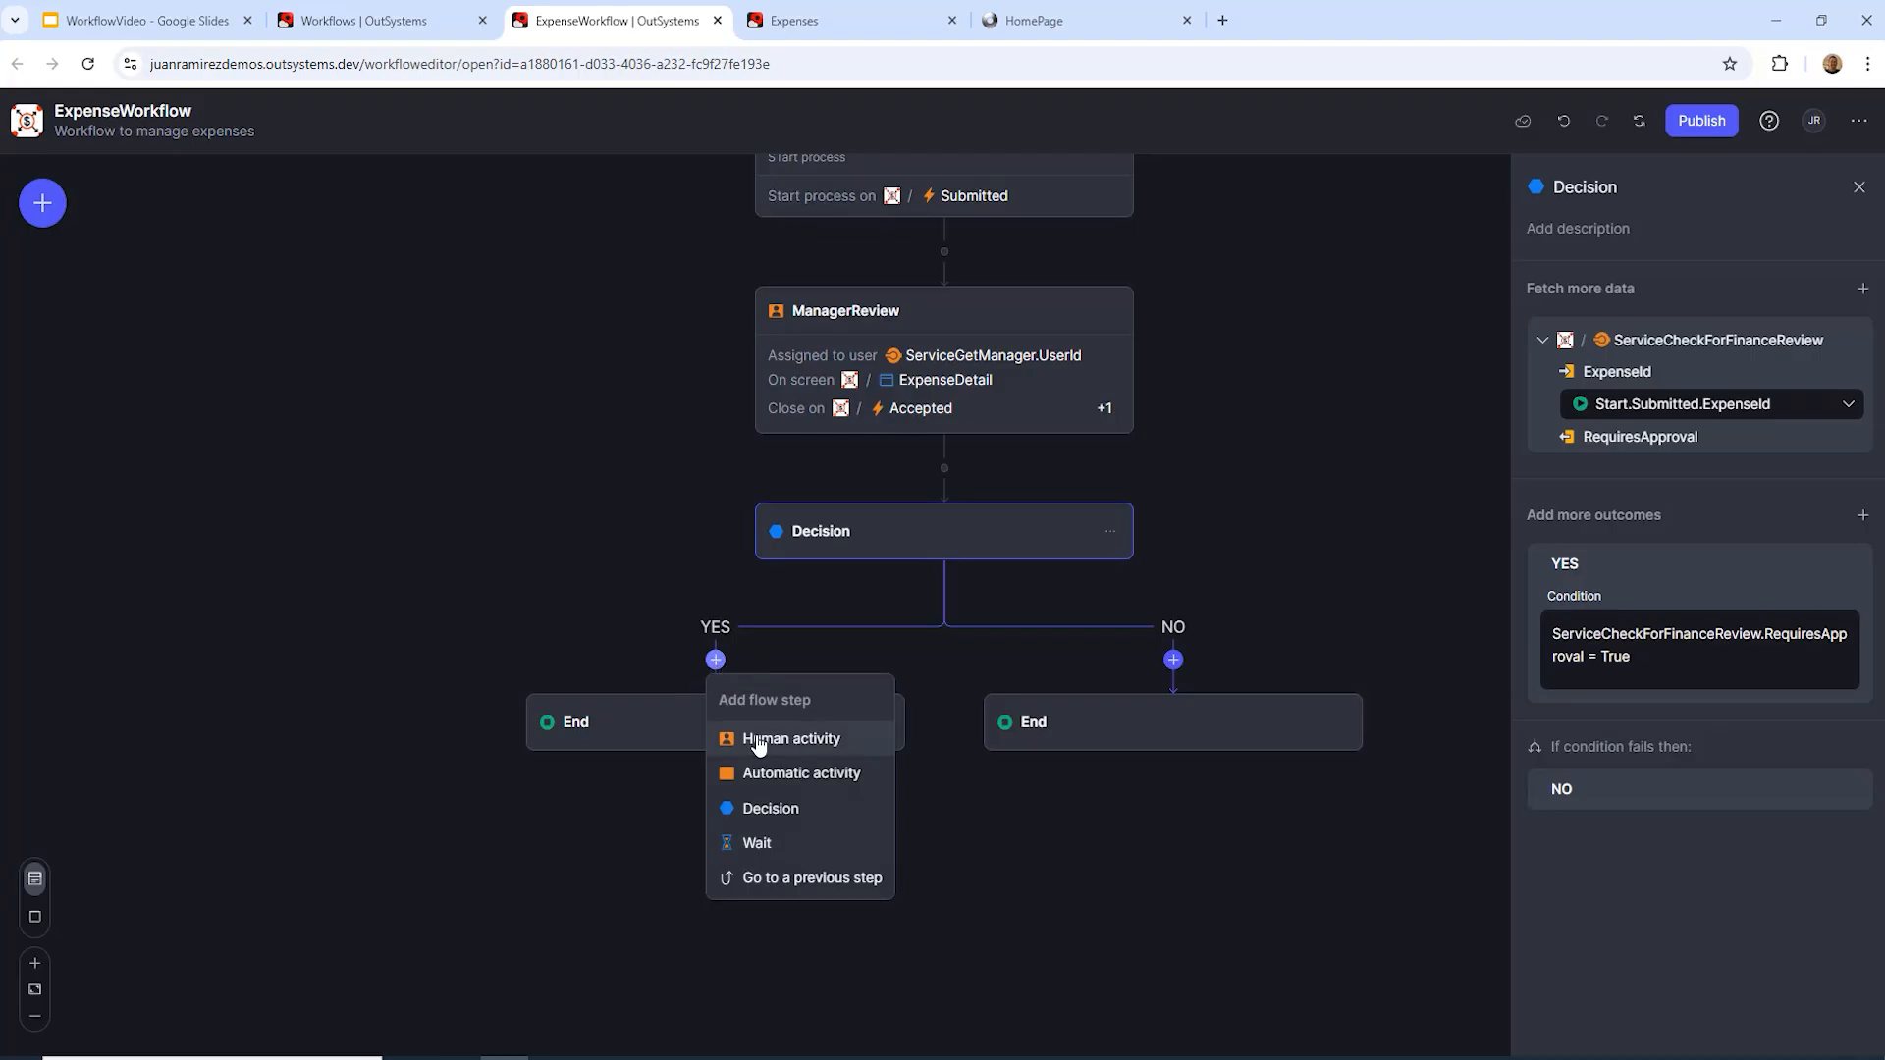
pyautogui.click(759, 743)
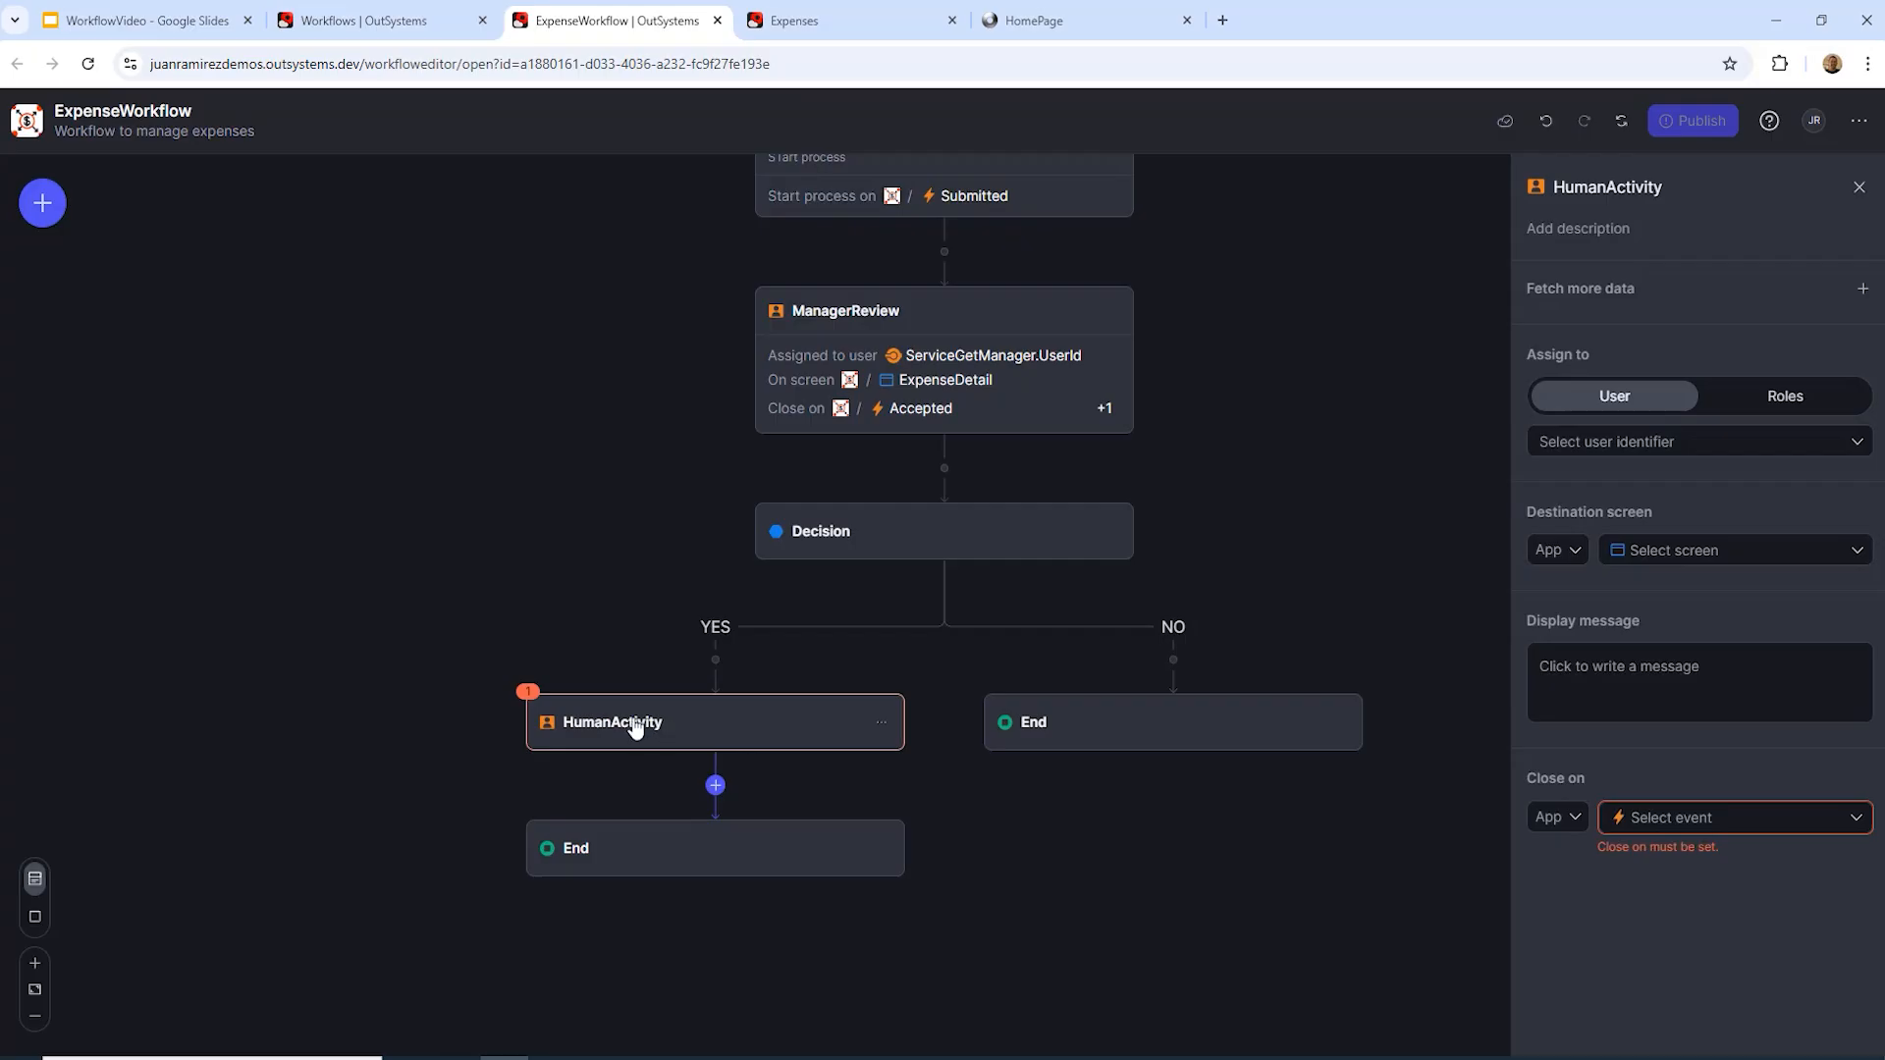
pyautogui.moveTo(1656, 188); pyautogui.dragTo(1498, 182)
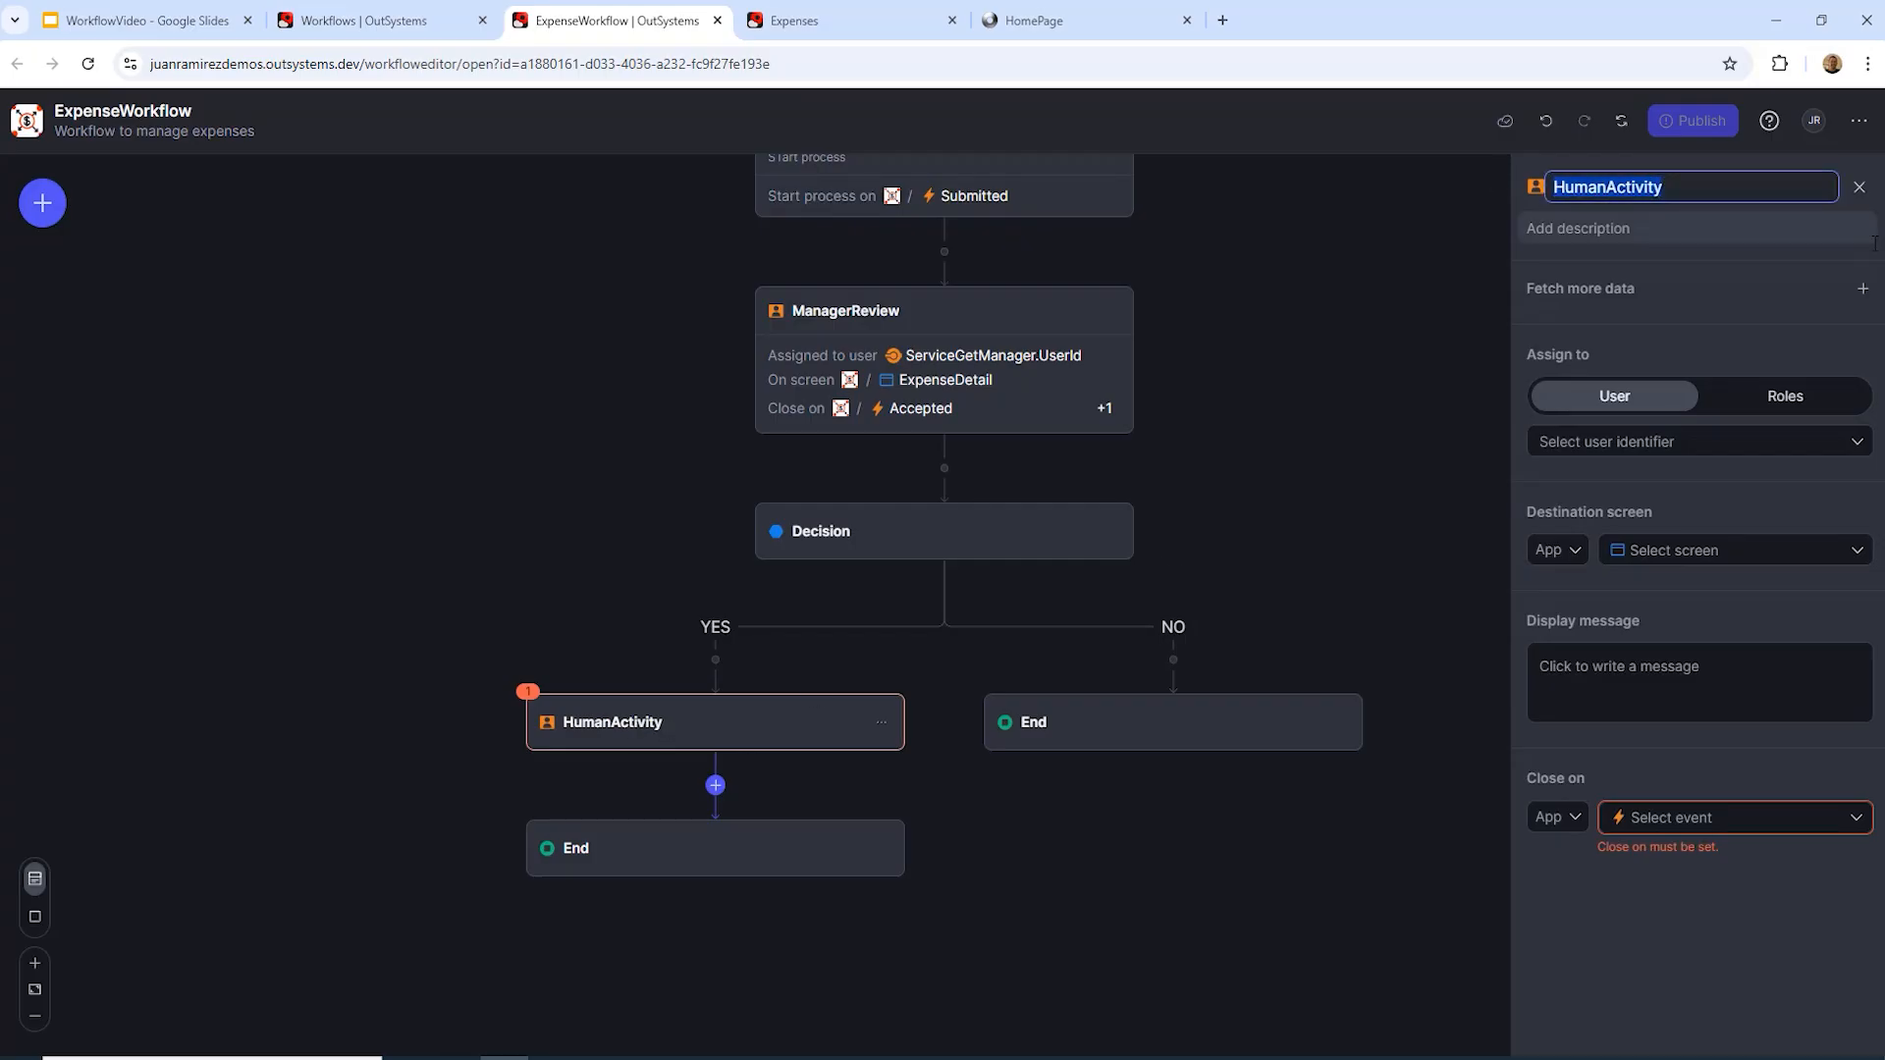
pyautogui.write('FinanceReview')
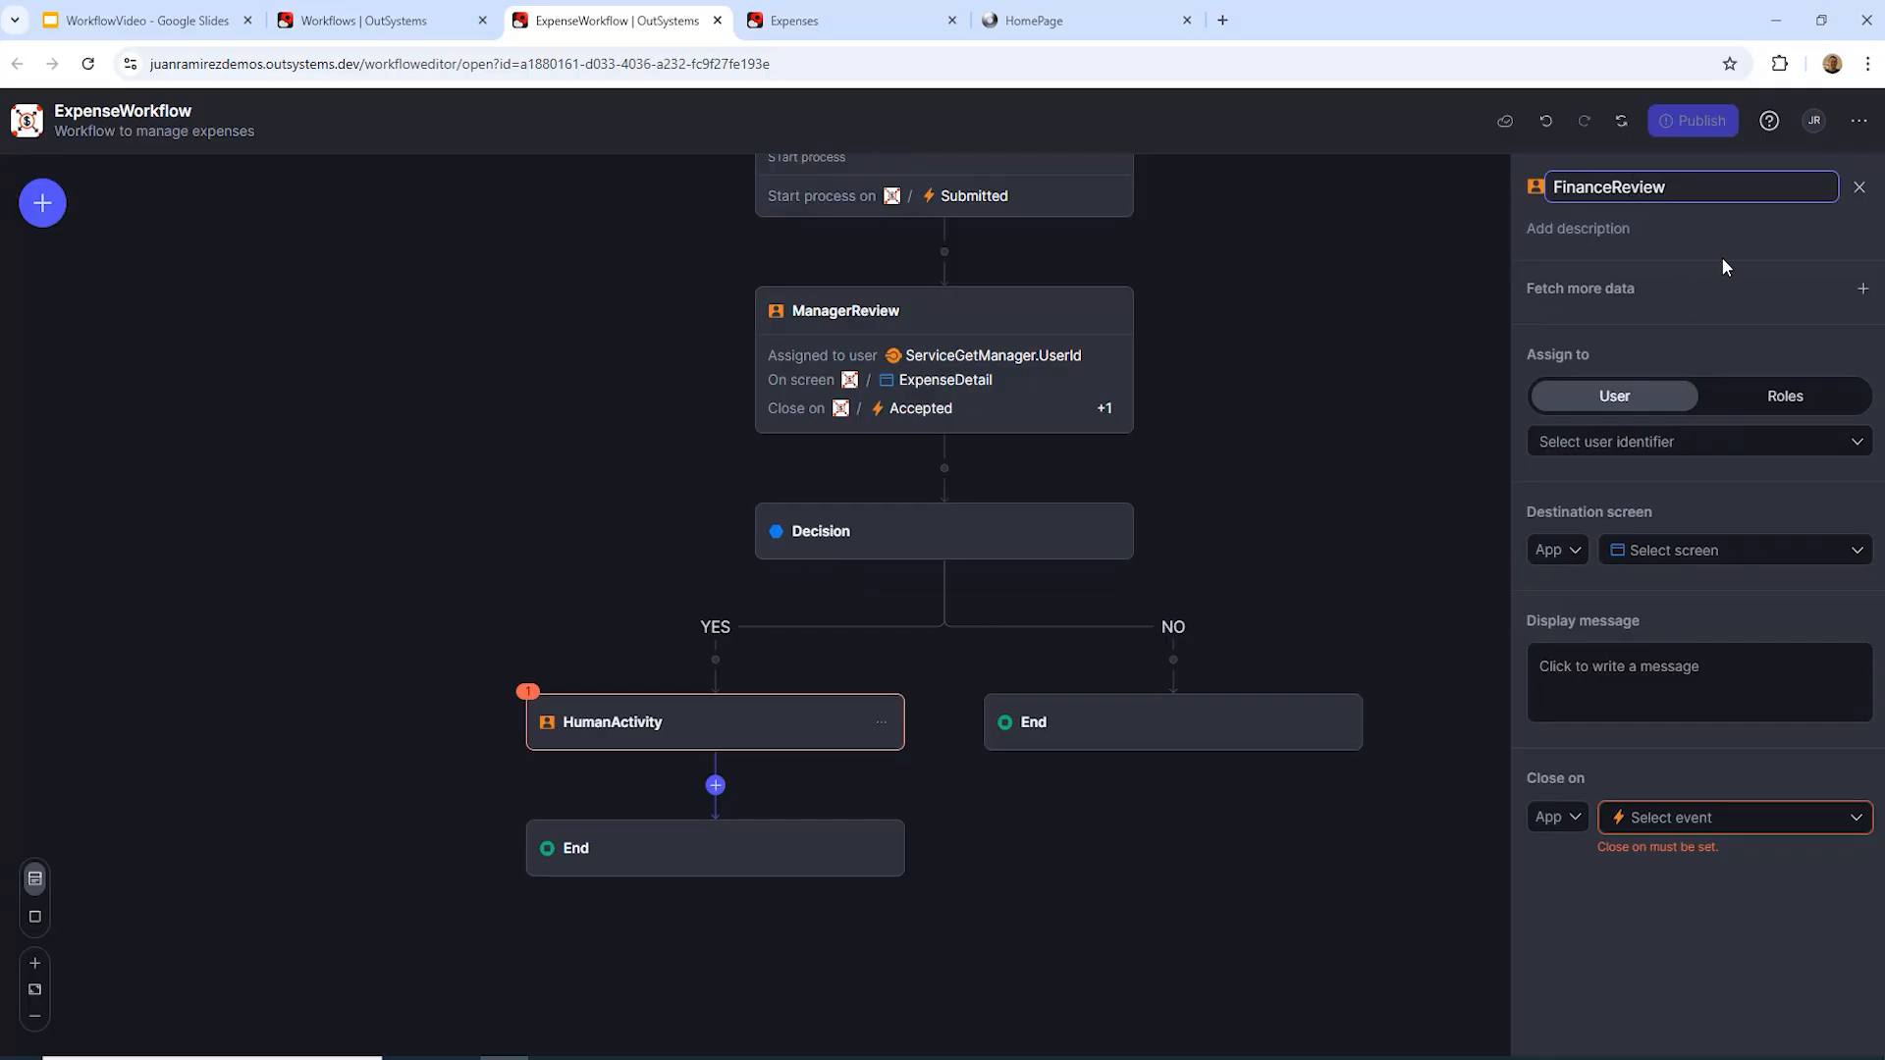
pyautogui.press('Return')
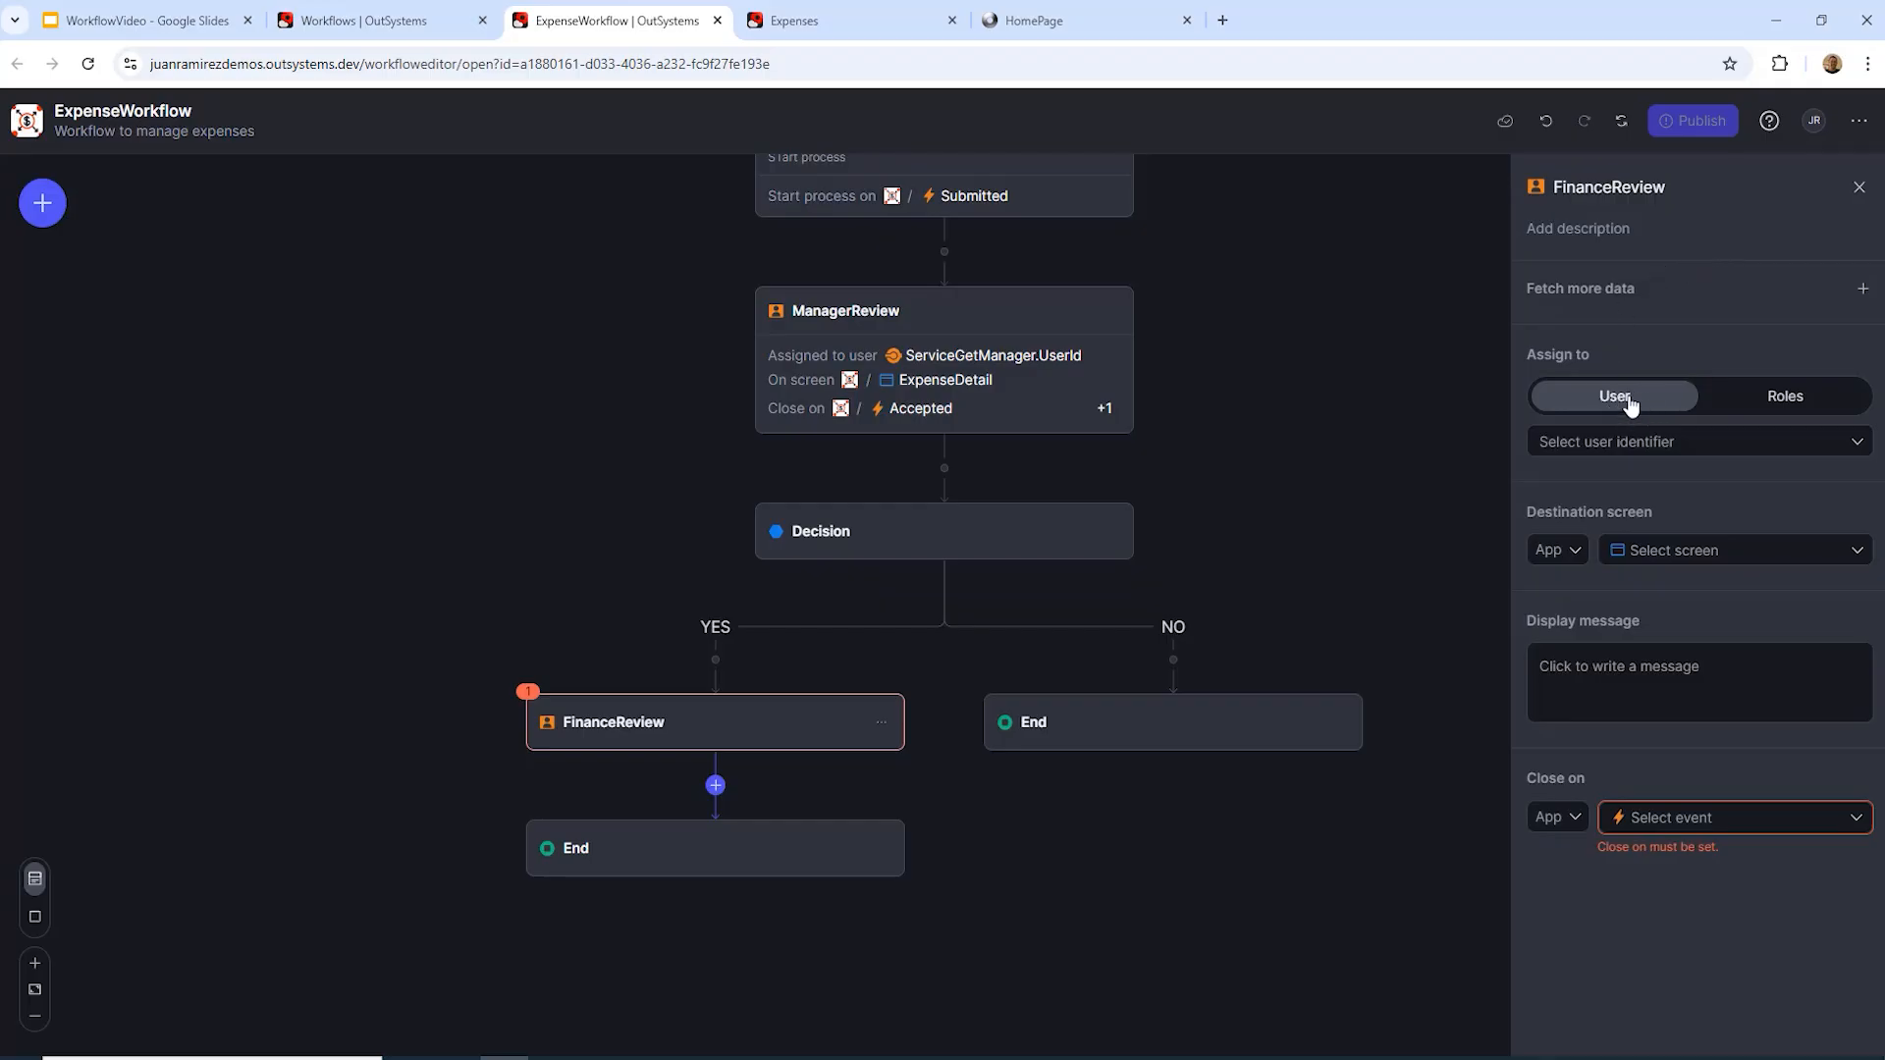
pyautogui.click(1784, 397)
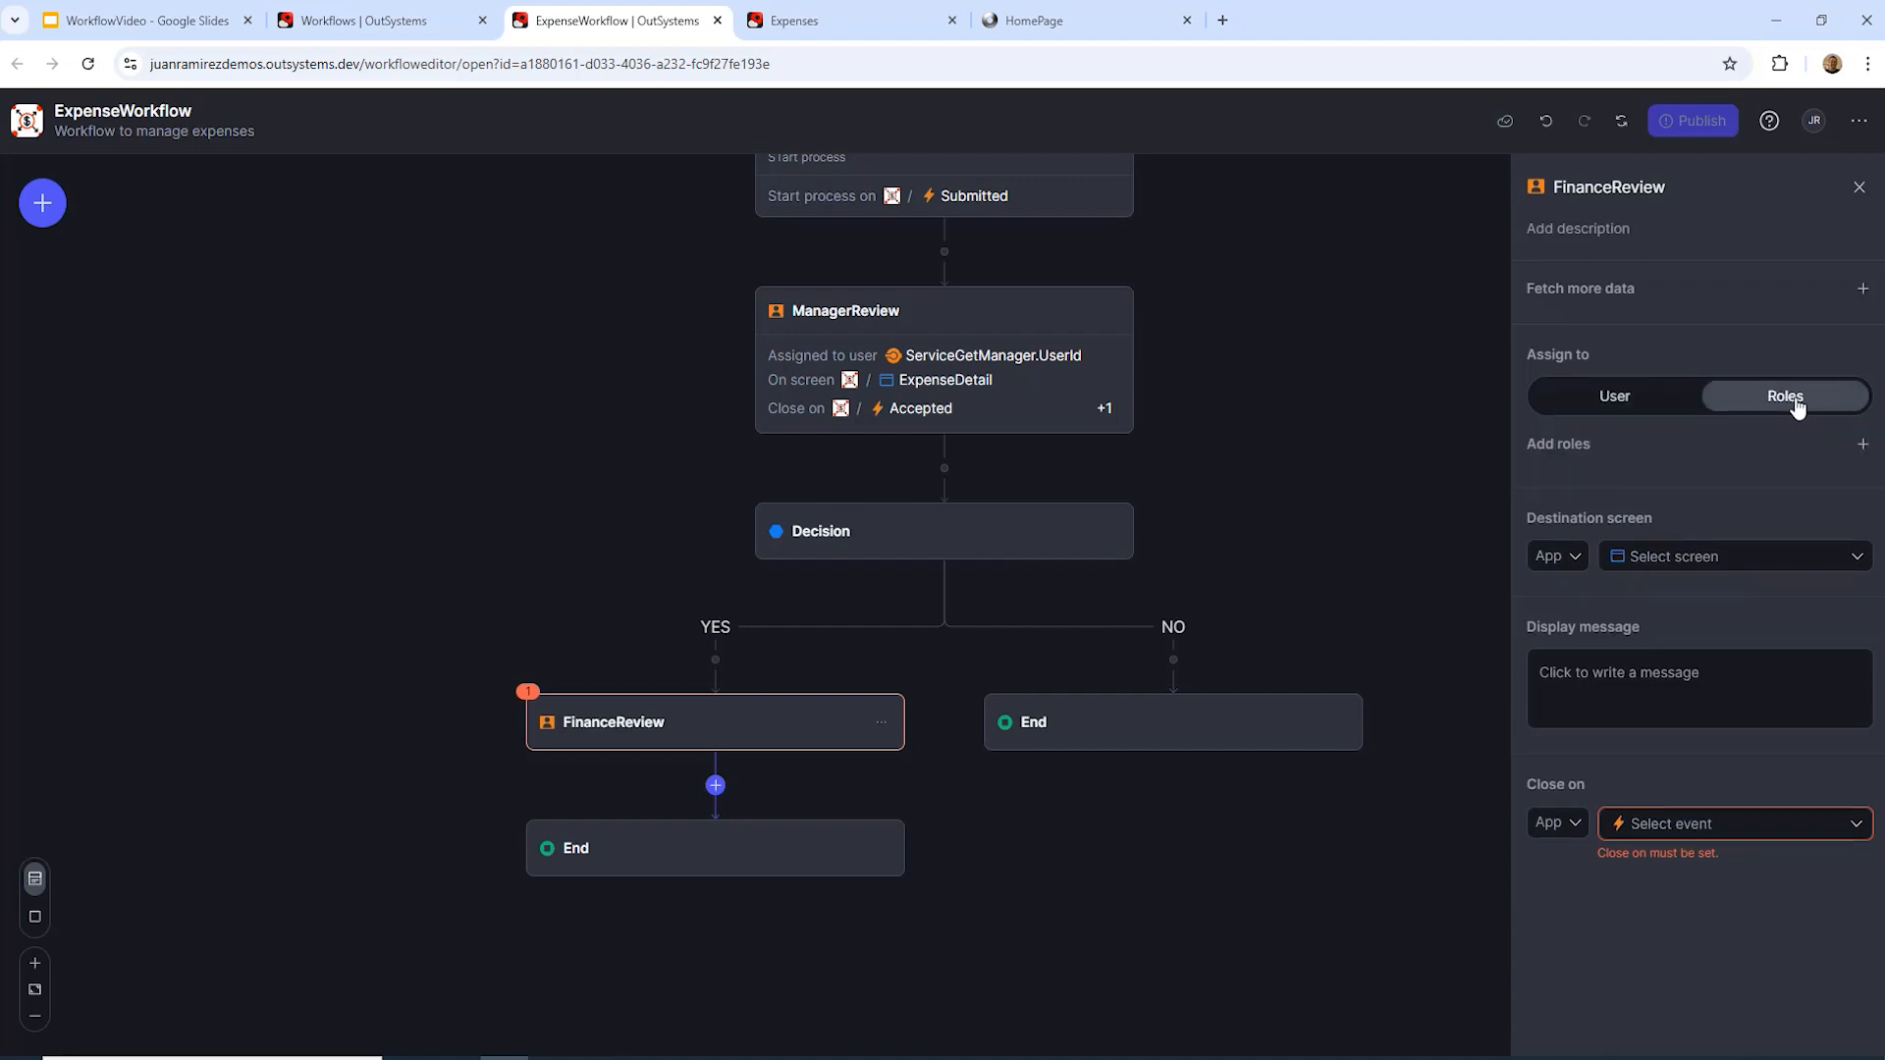
# Step: Assign FinanceReview to the Expenses app's FinanceApprover role
pyautogui.click(1863, 446)
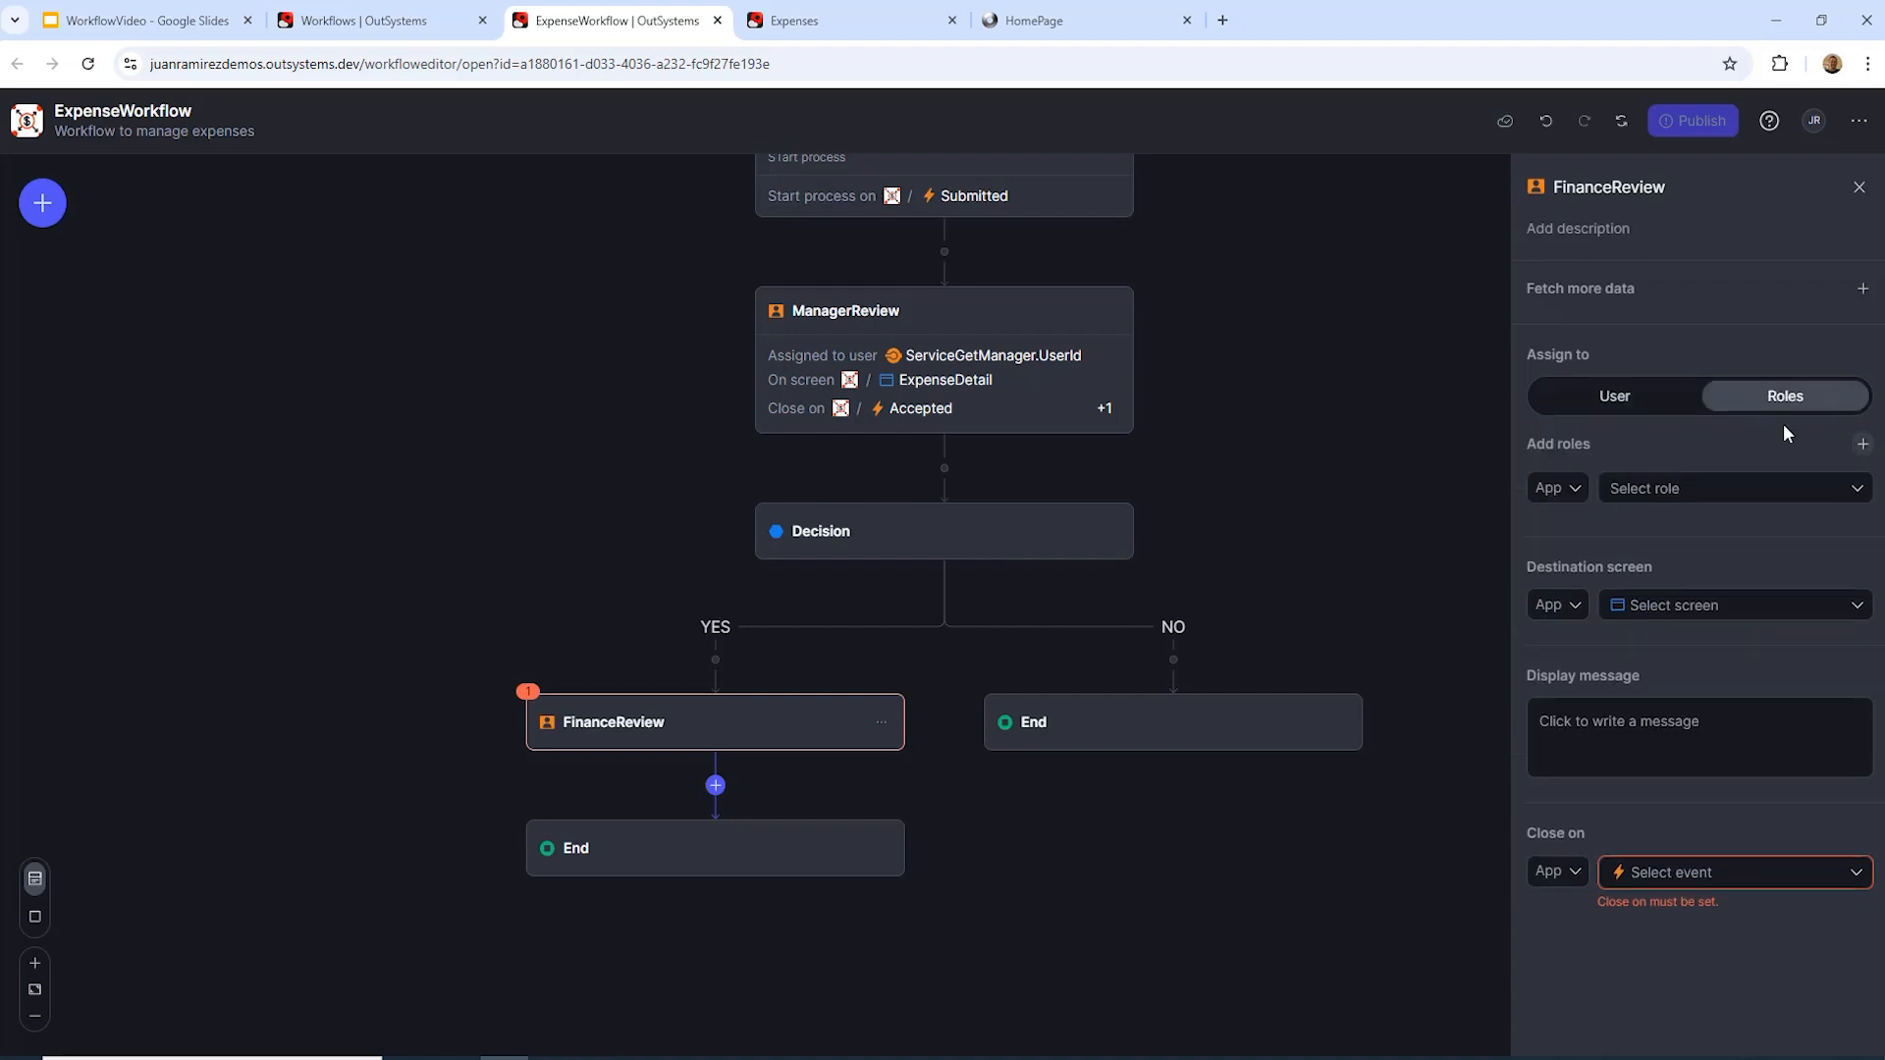
pyautogui.click(1570, 488)
pyautogui.click(1557, 630)
pyautogui.click(1757, 491)
pyautogui.click(1729, 653)
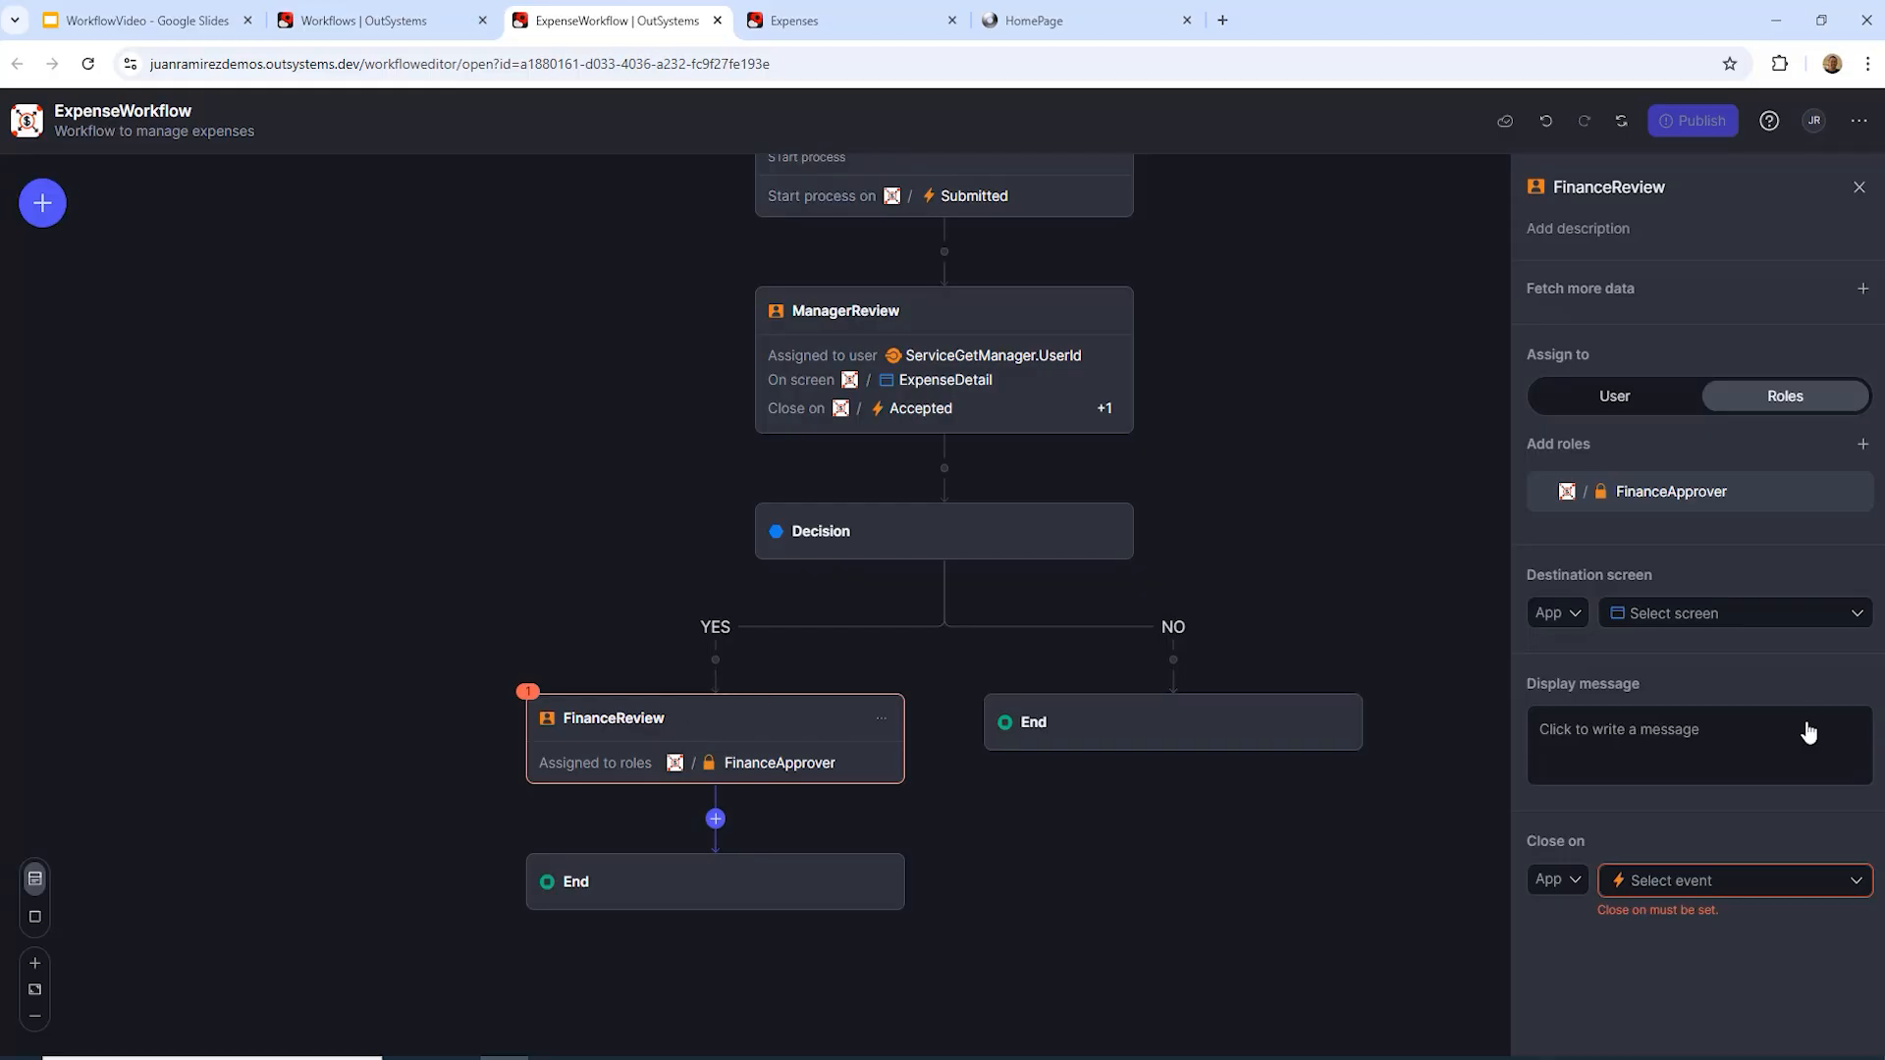
# Step: Set the destination screen to Expenses > ExpenseDetail with ExpenseId = Start.Submitted.ExpenseId
pyautogui.click(1576, 617)
pyautogui.click(1615, 792)
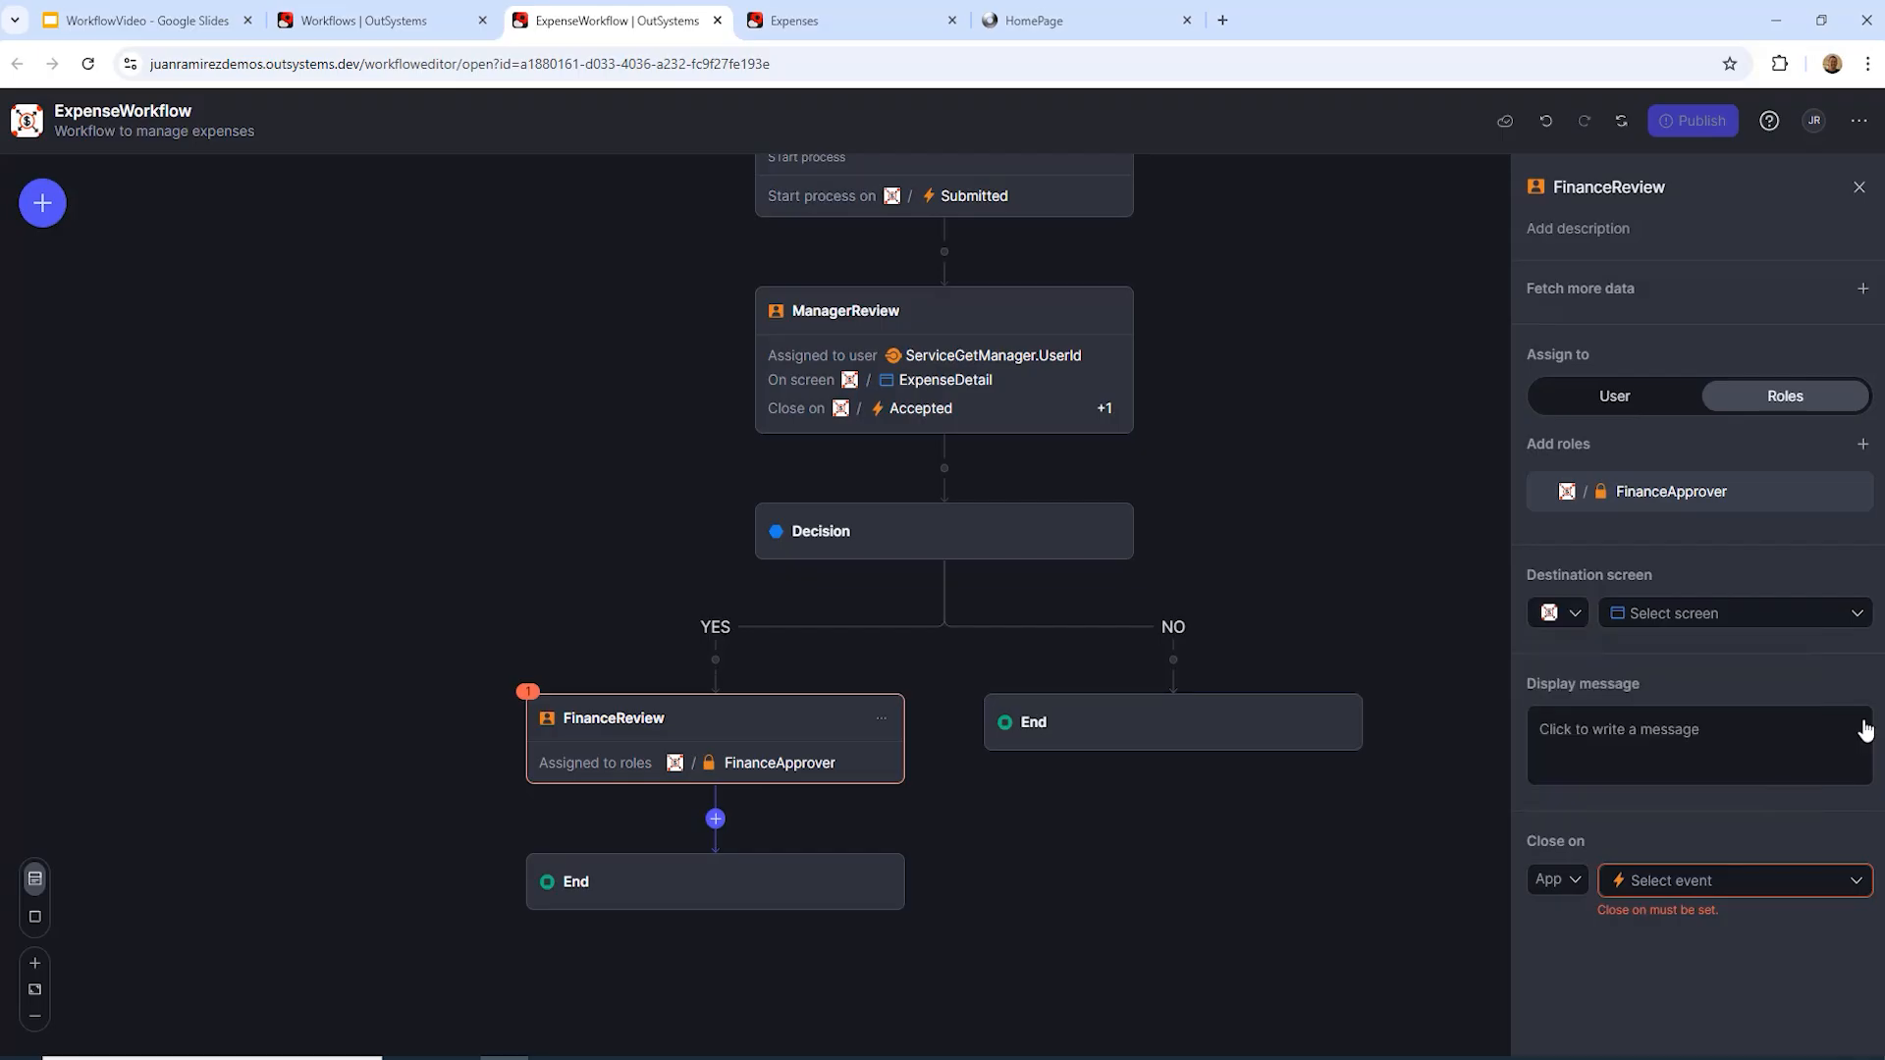
pyautogui.click(1802, 615)
pyautogui.click(1733, 738)
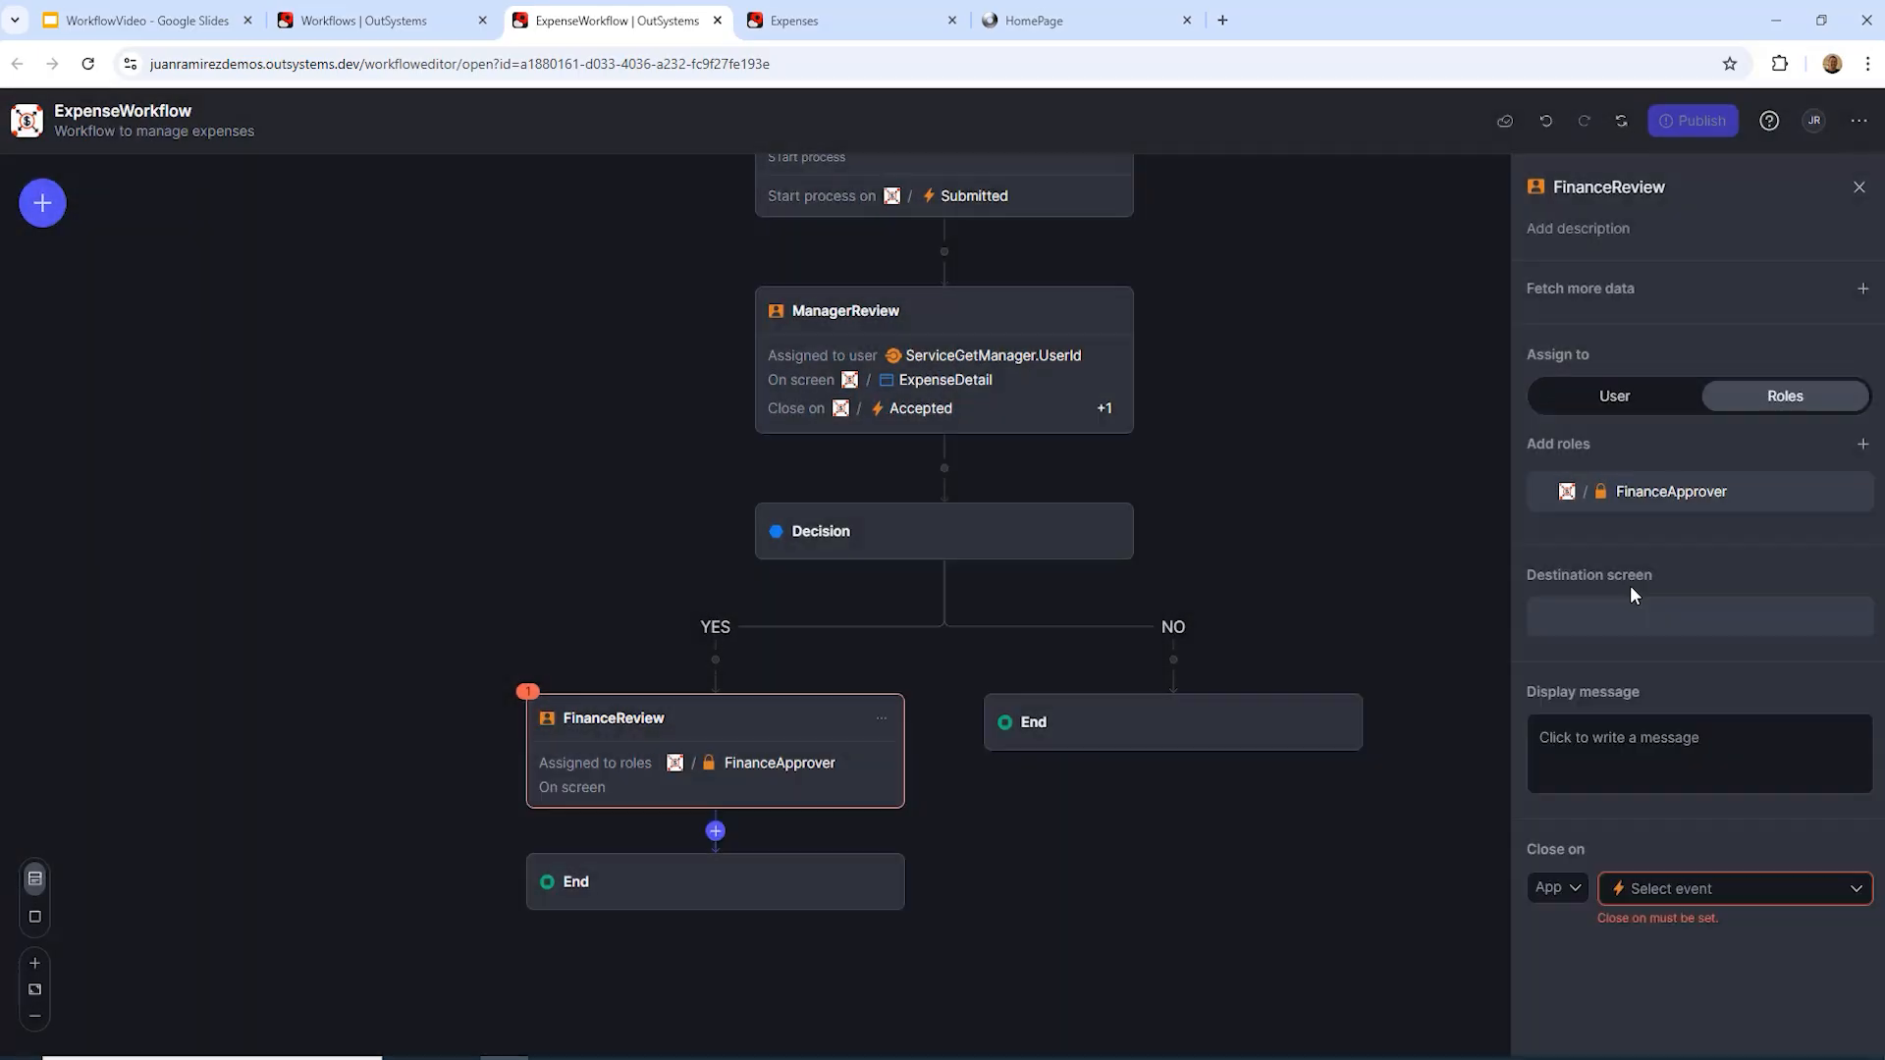
pyautogui.click(1850, 687)
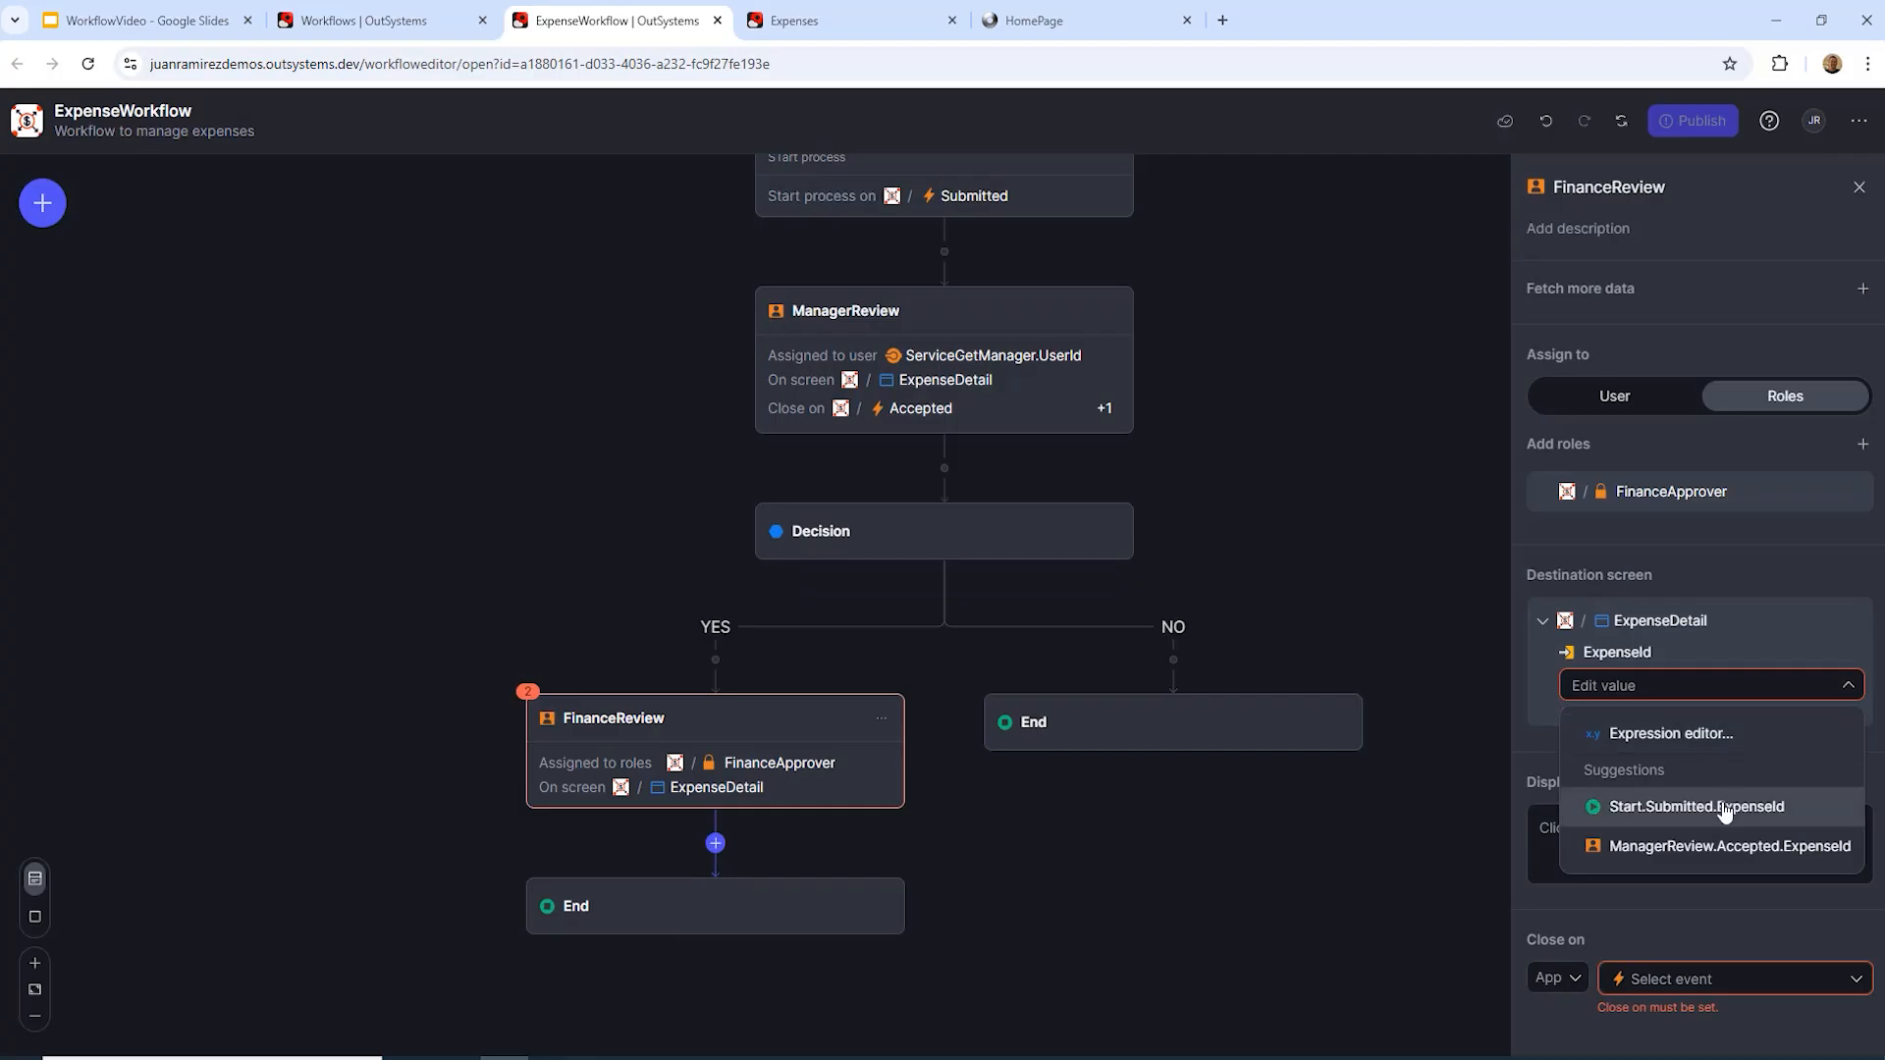
pyautogui.click(1724, 804)
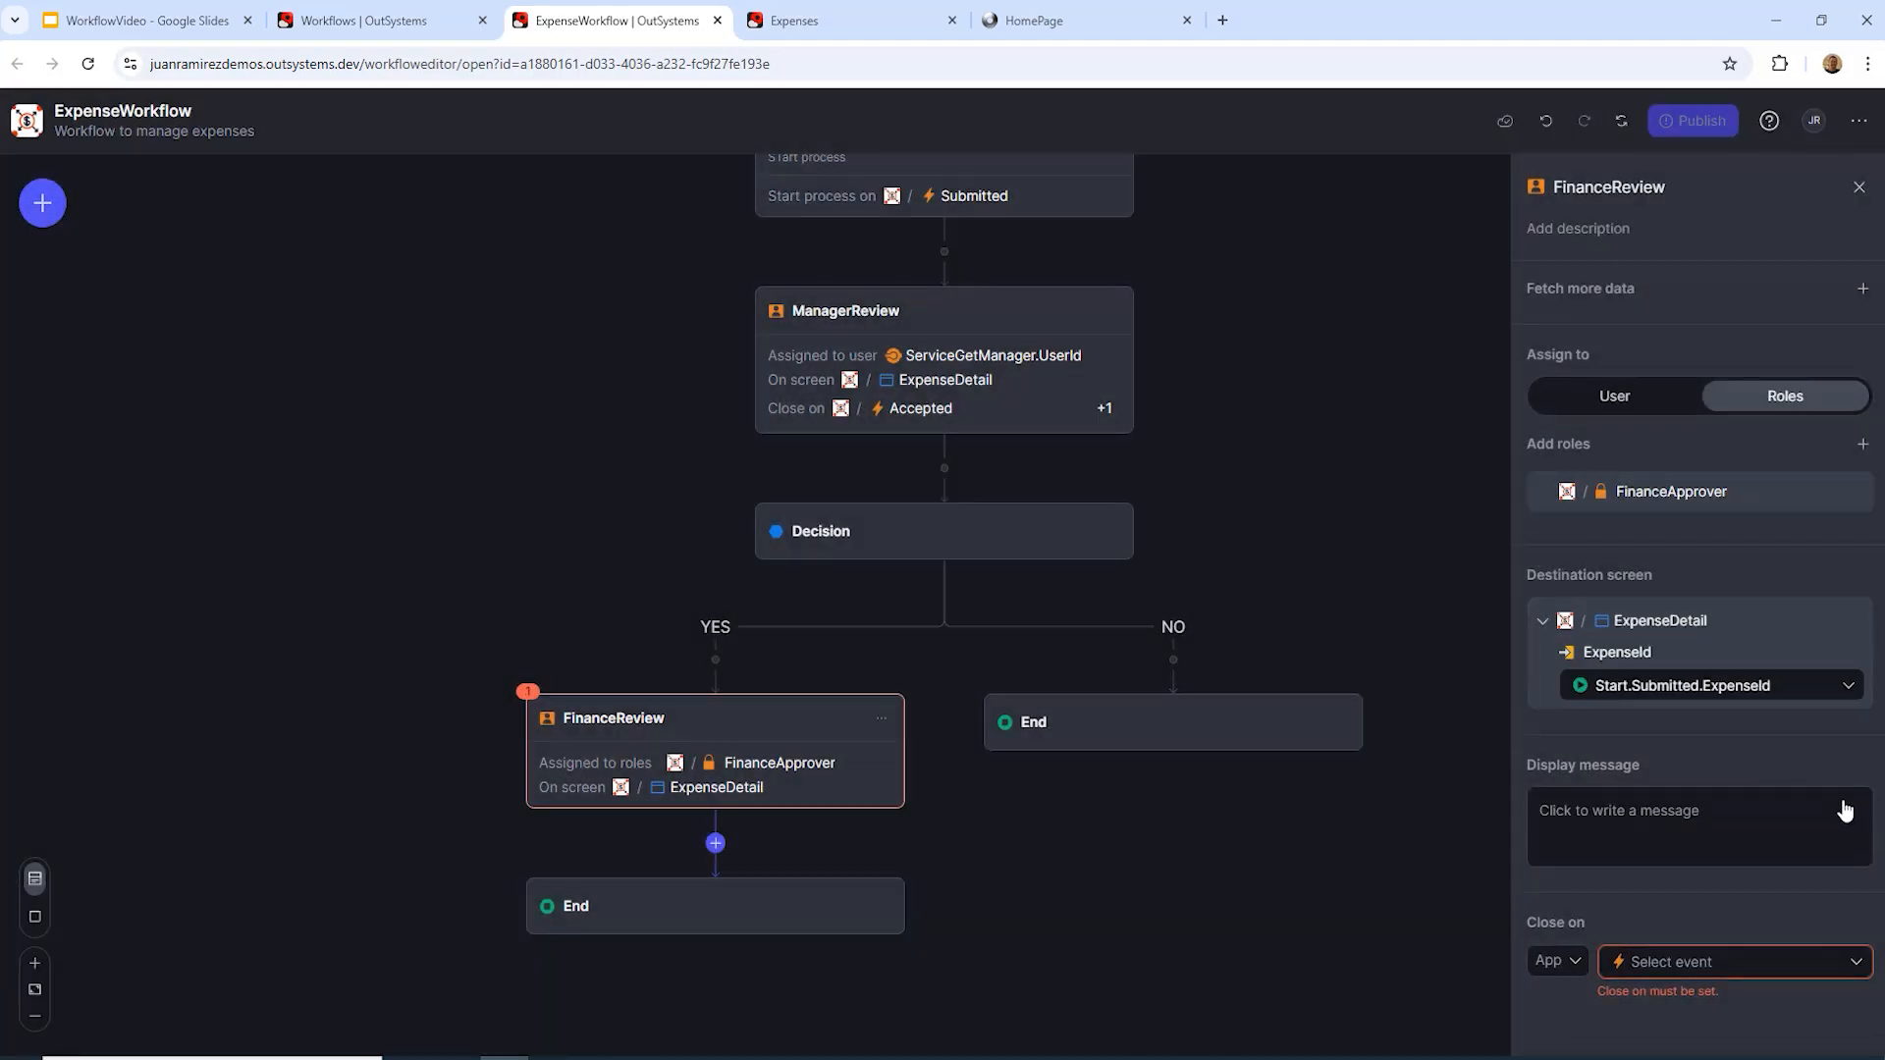
# Step: Enter "Approve or Reject" as FinanceReview's display message
pyautogui.click(1661, 837)
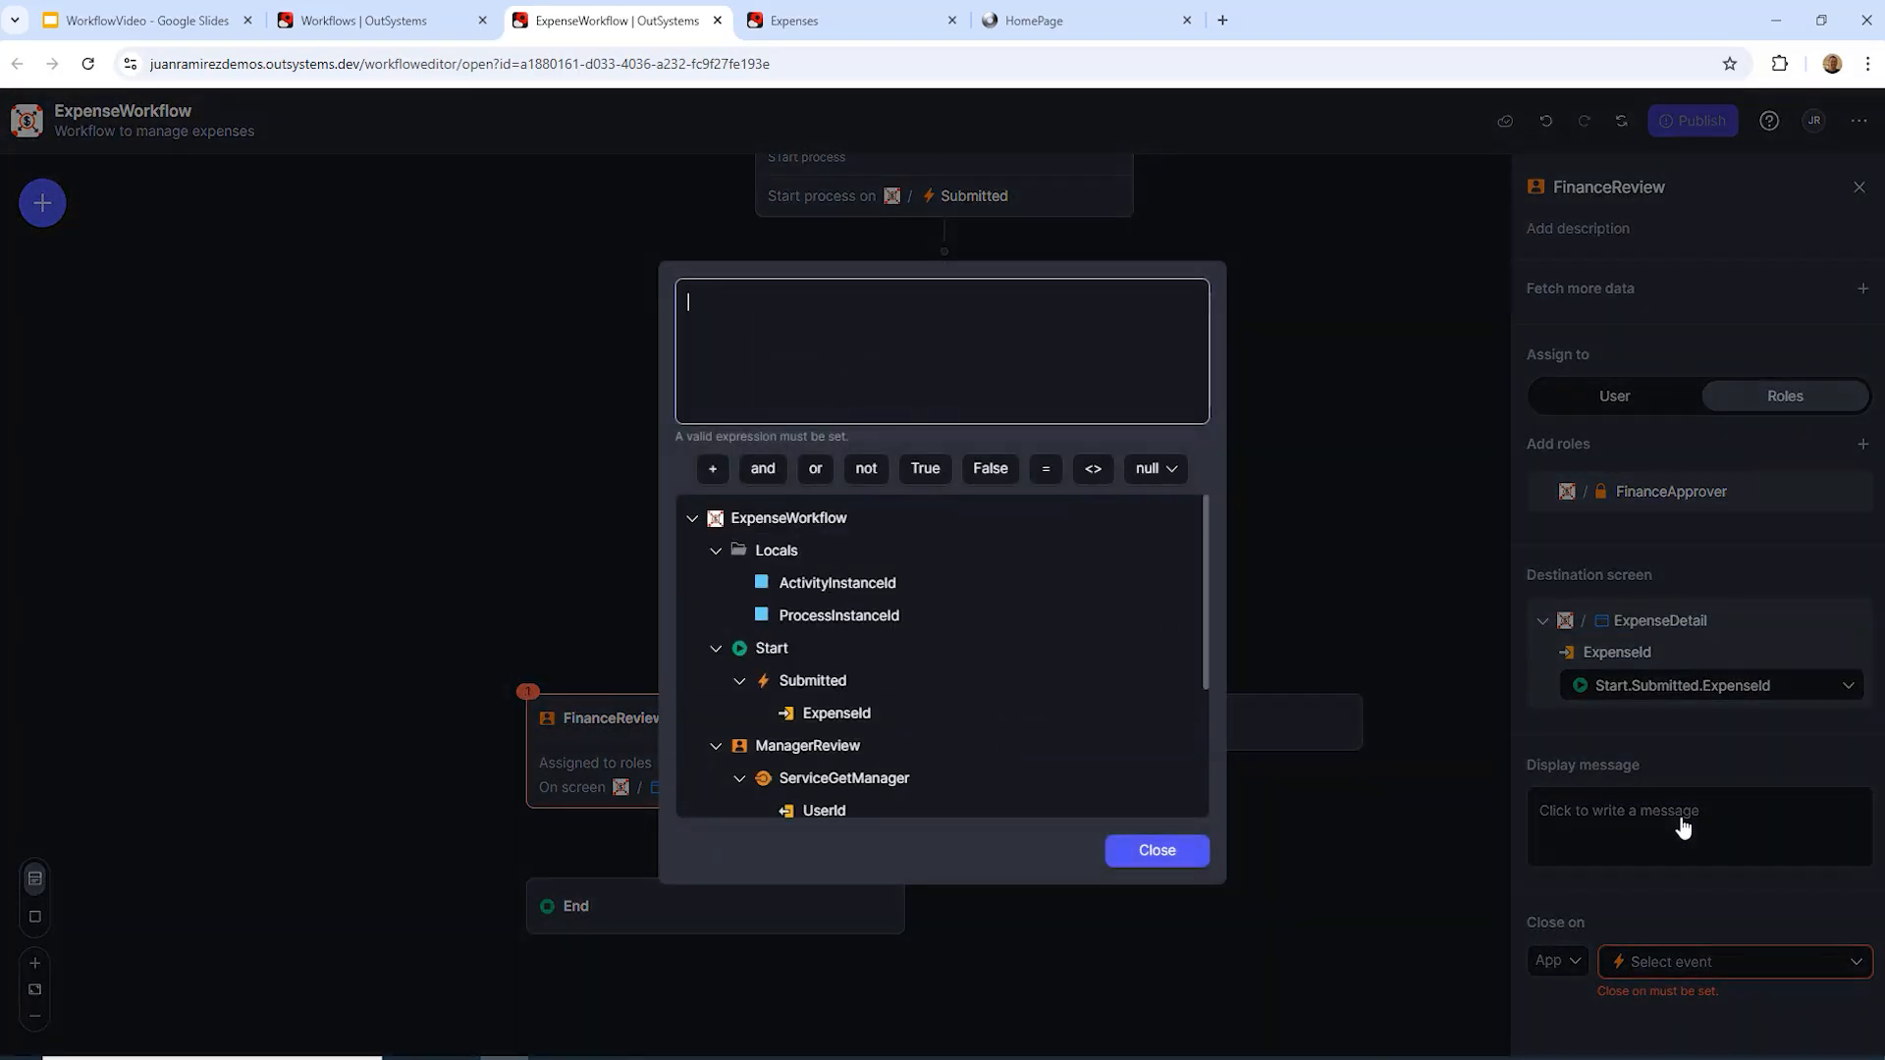
pyautogui.write('"Approve')
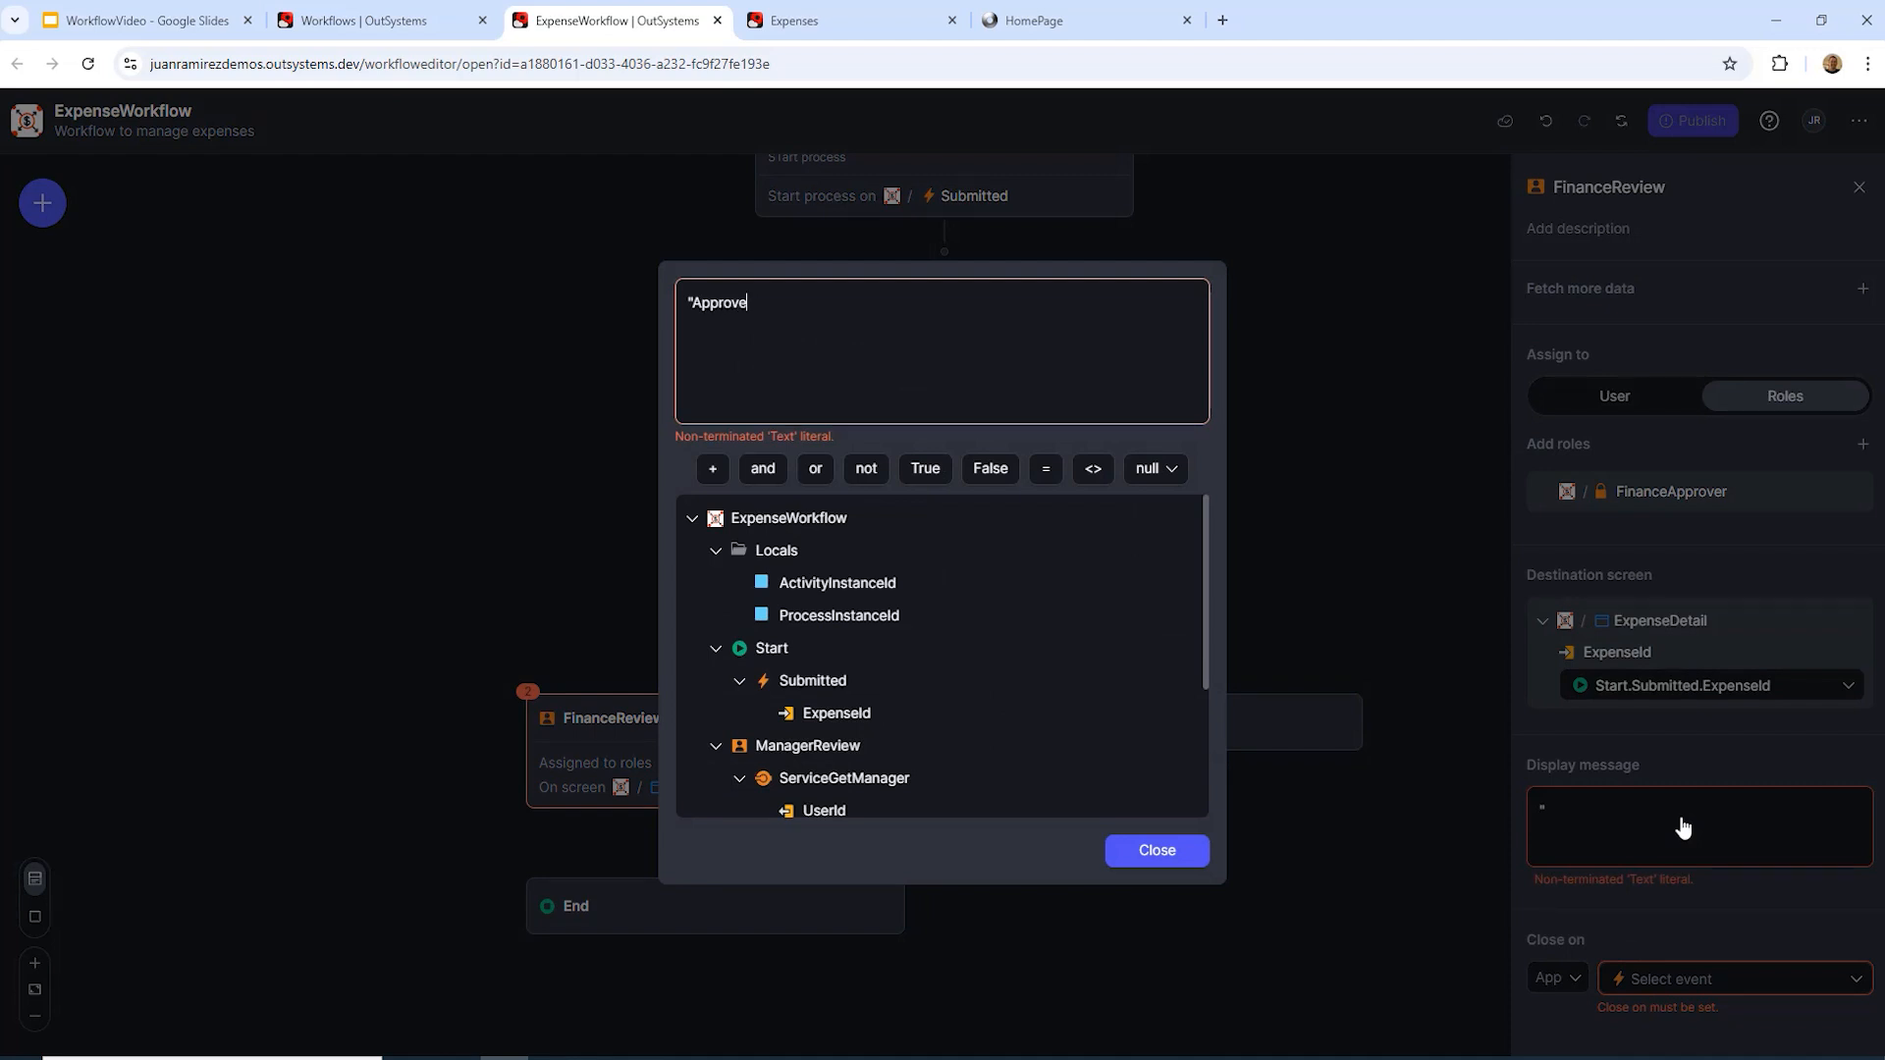
pyautogui.write(' or Reject"')
pyautogui.click(1145, 850)
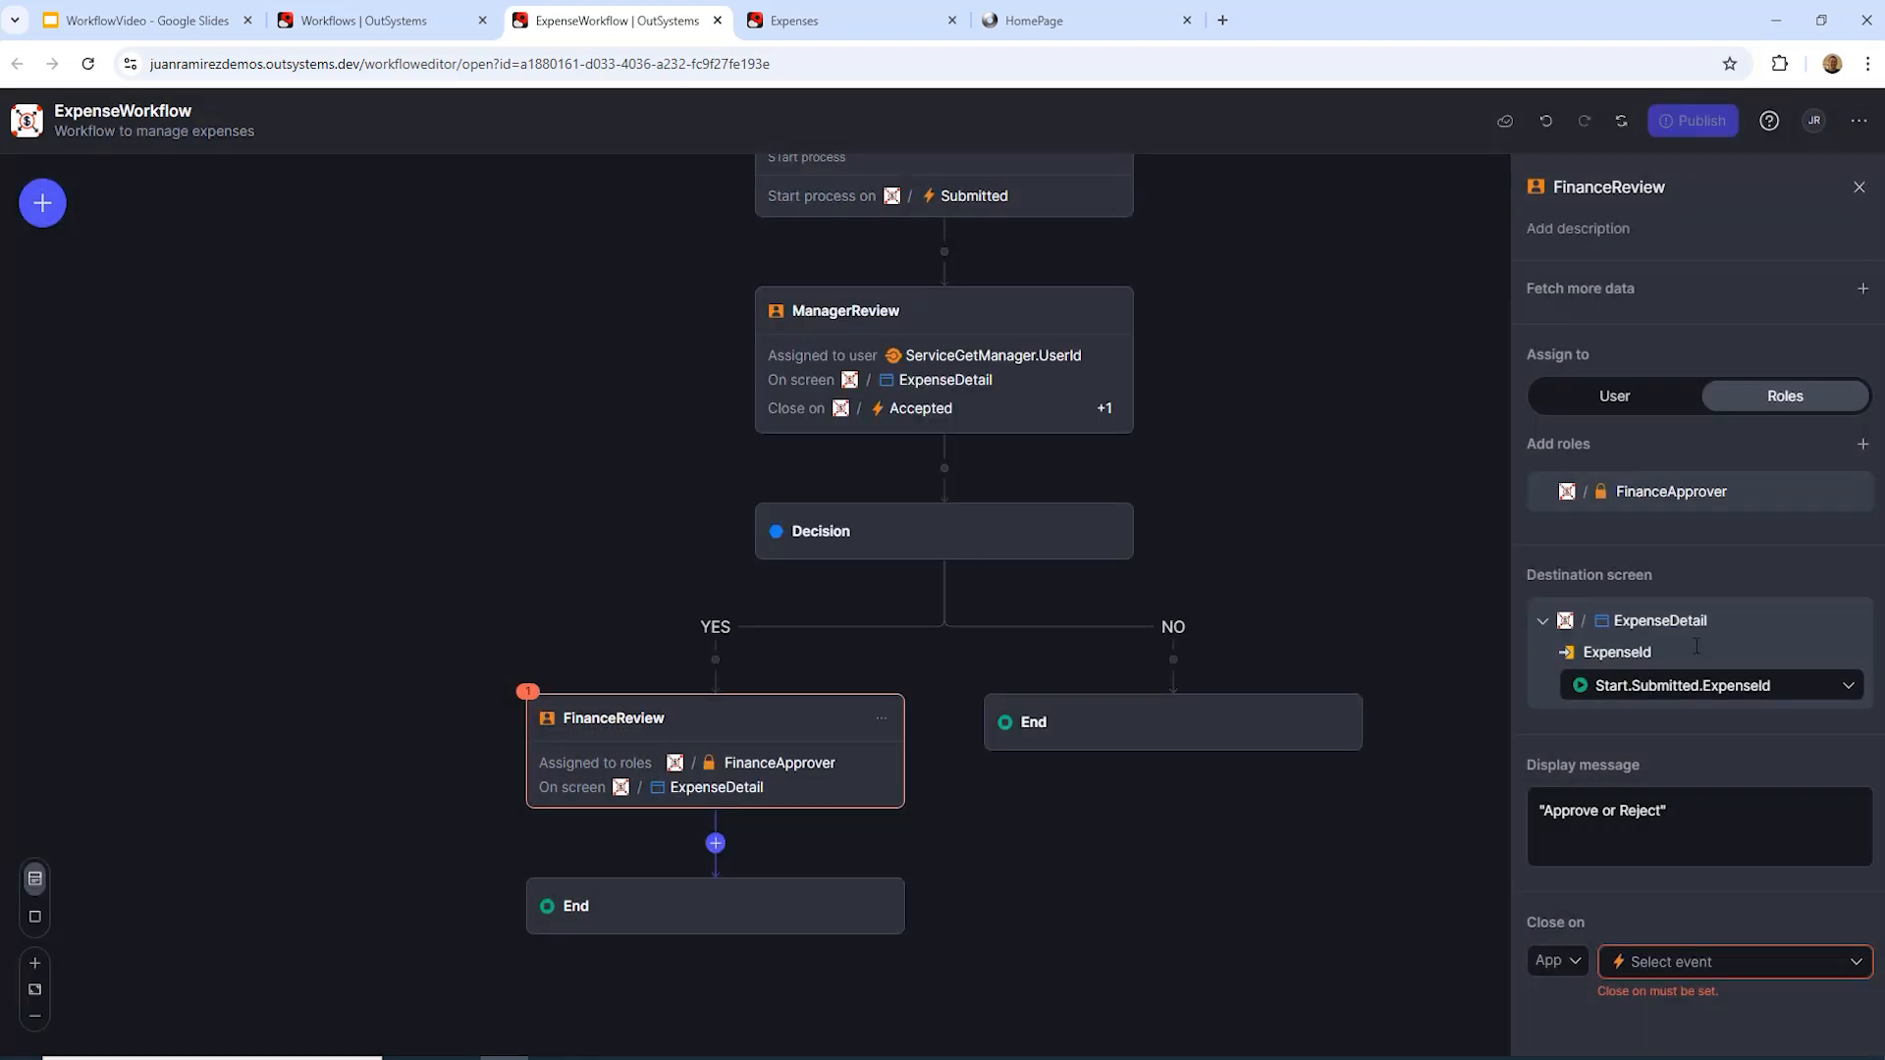
# Step: Make FinanceReview close on the Expenses app's FinanceReviewCompleted event
pyautogui.click(1574, 964)
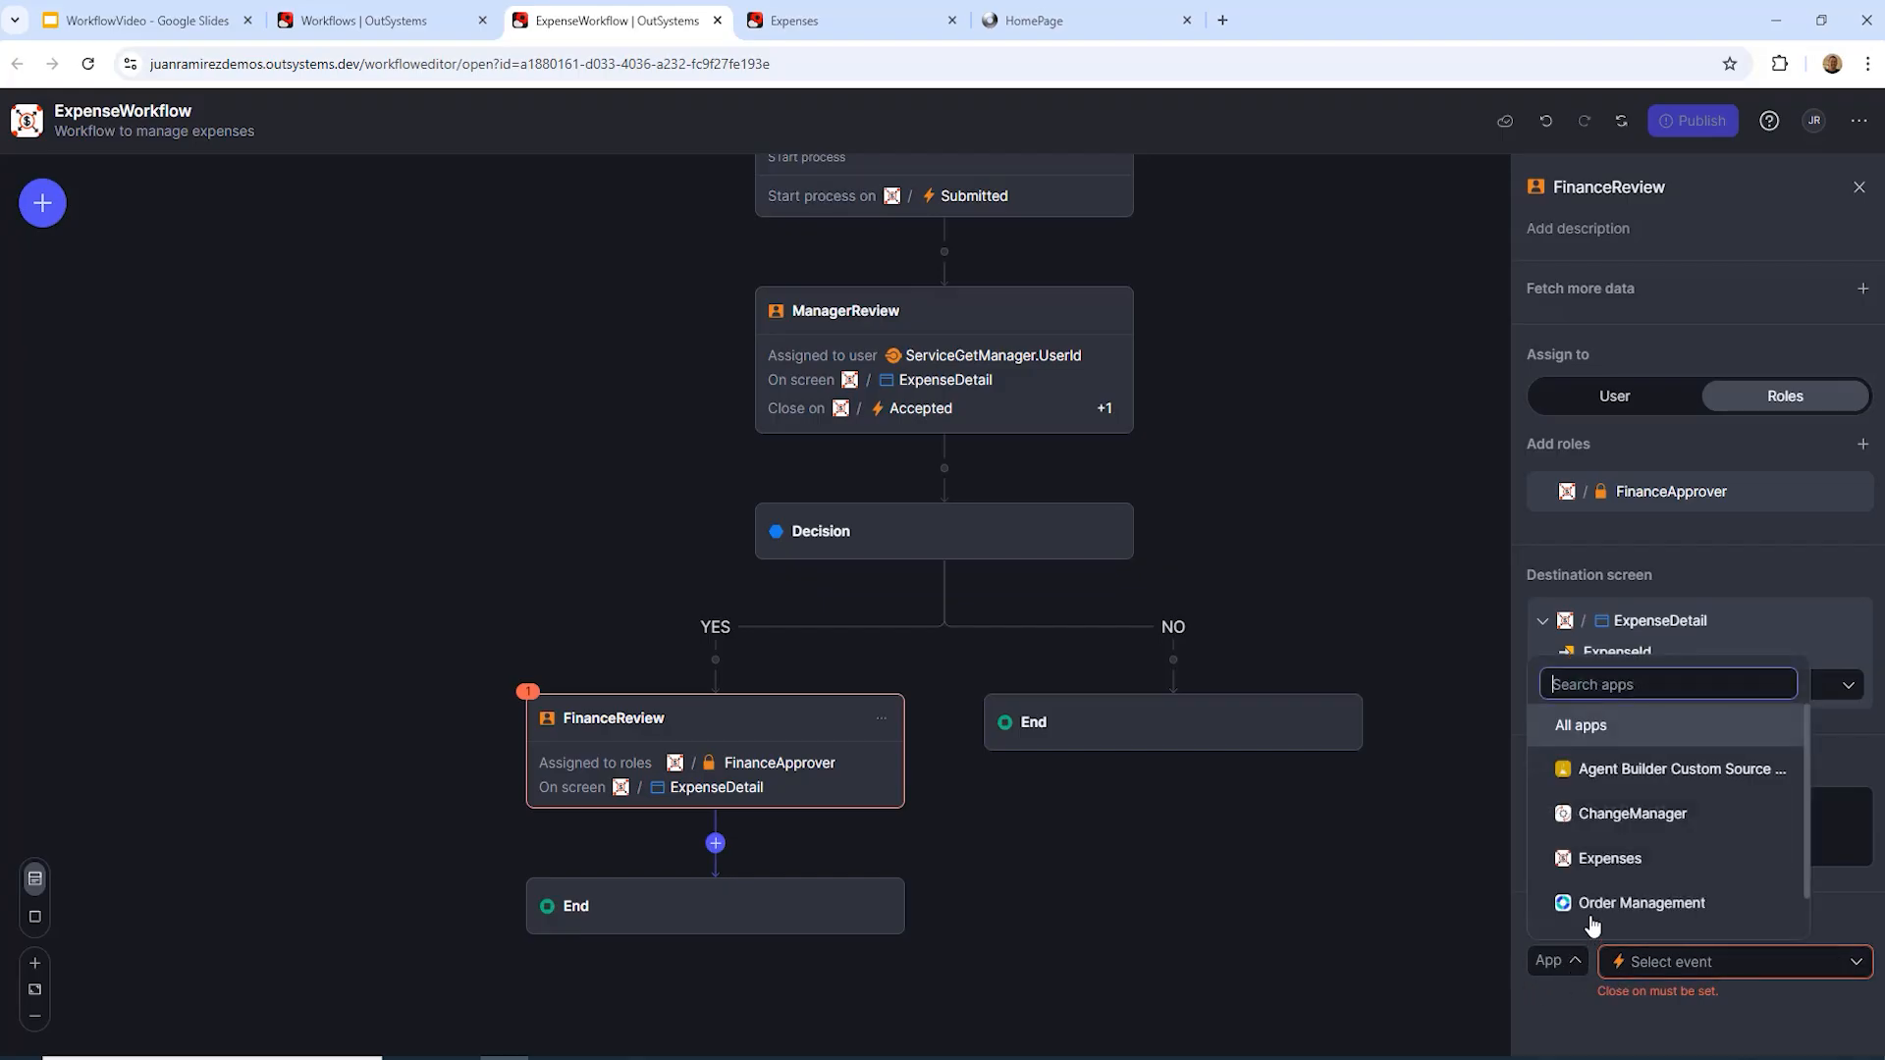
pyautogui.click(1612, 871)
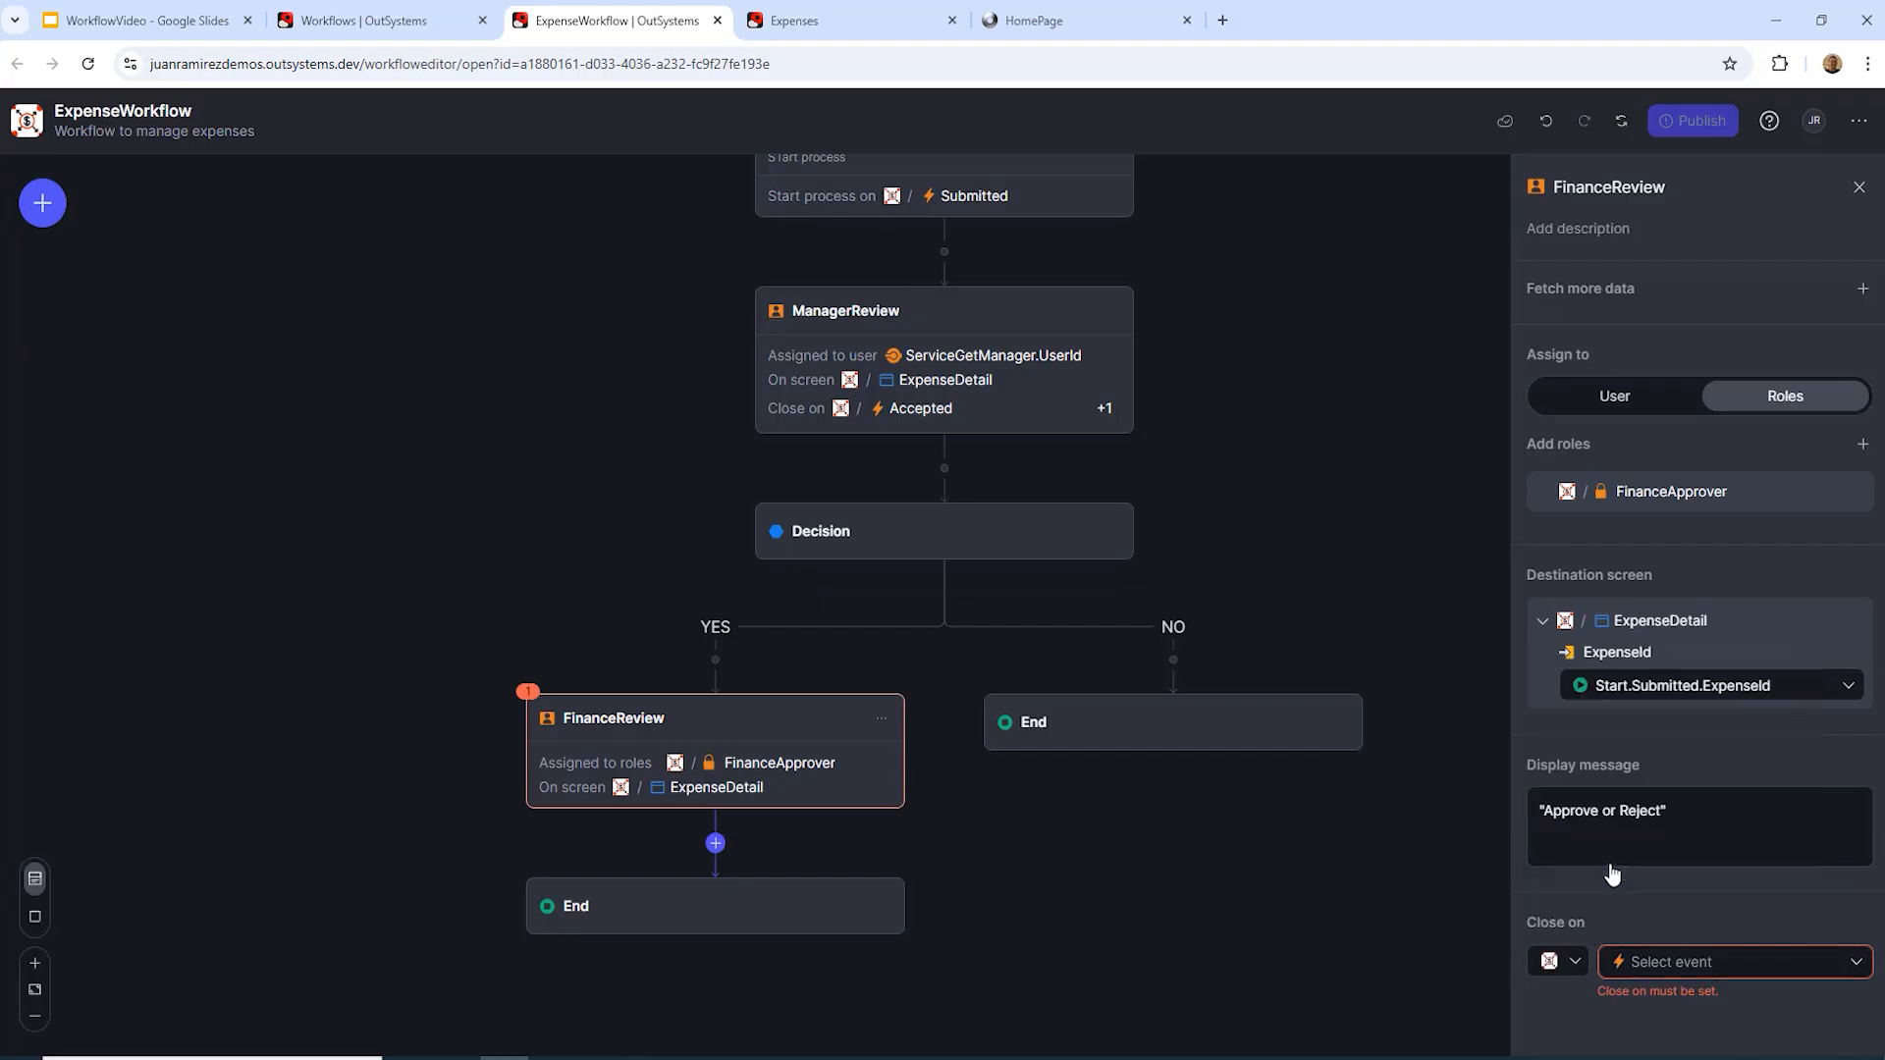
pyautogui.click(1859, 963)
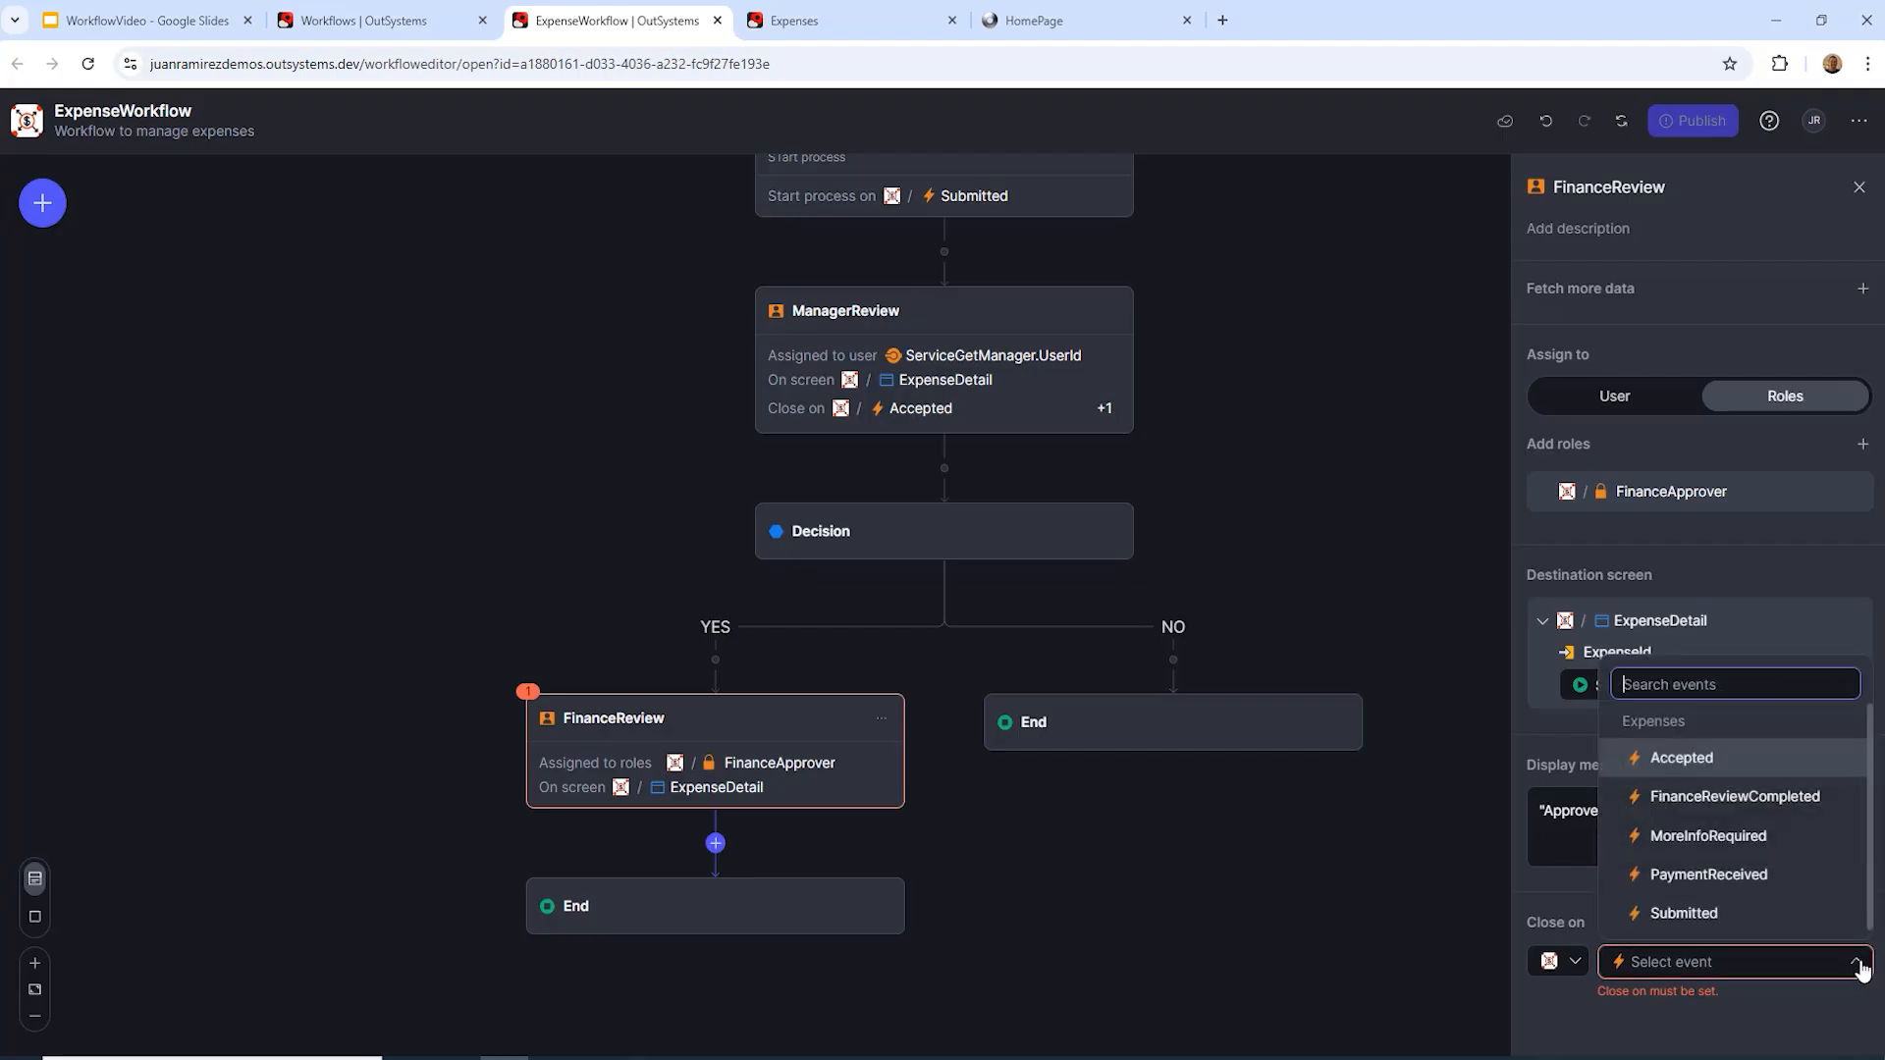
pyautogui.click(1752, 807)
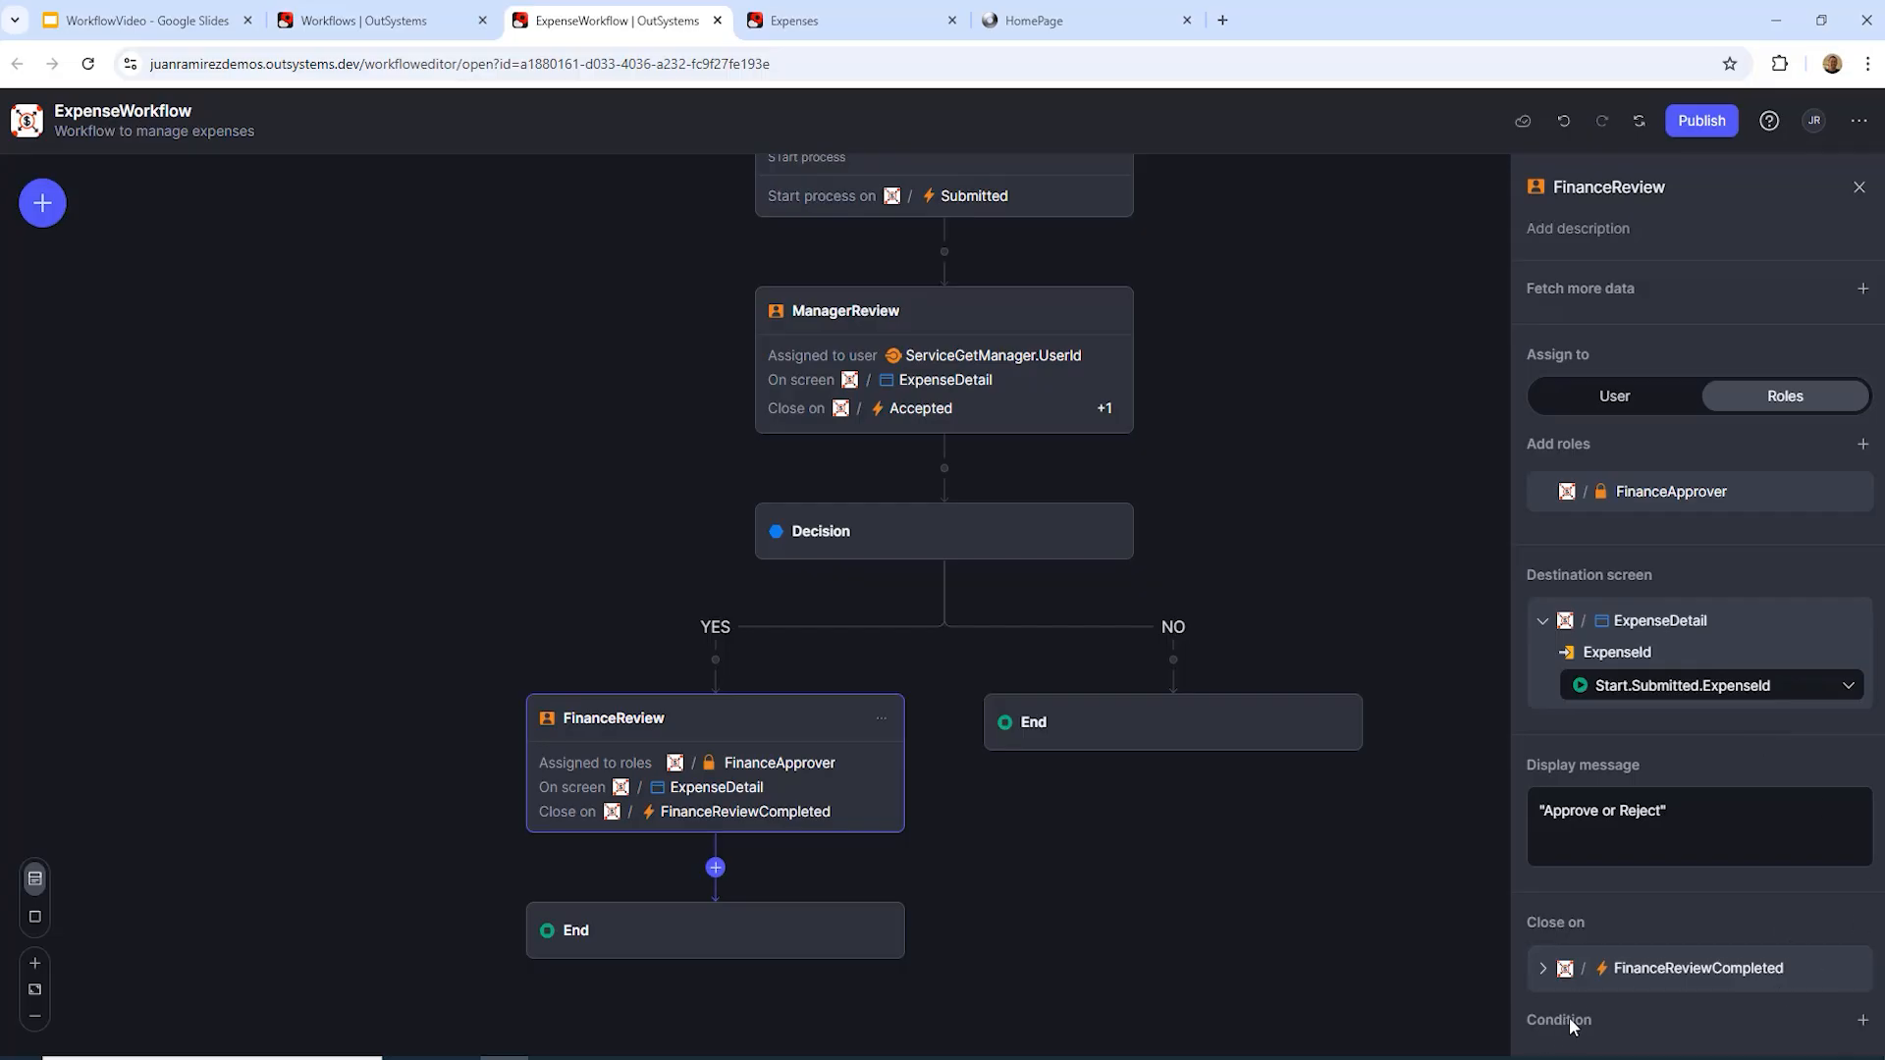
# Step: Add a closing condition requiring ExpenseId to equal Start.Submitted.ExpenseId
pyautogui.click(1543, 621)
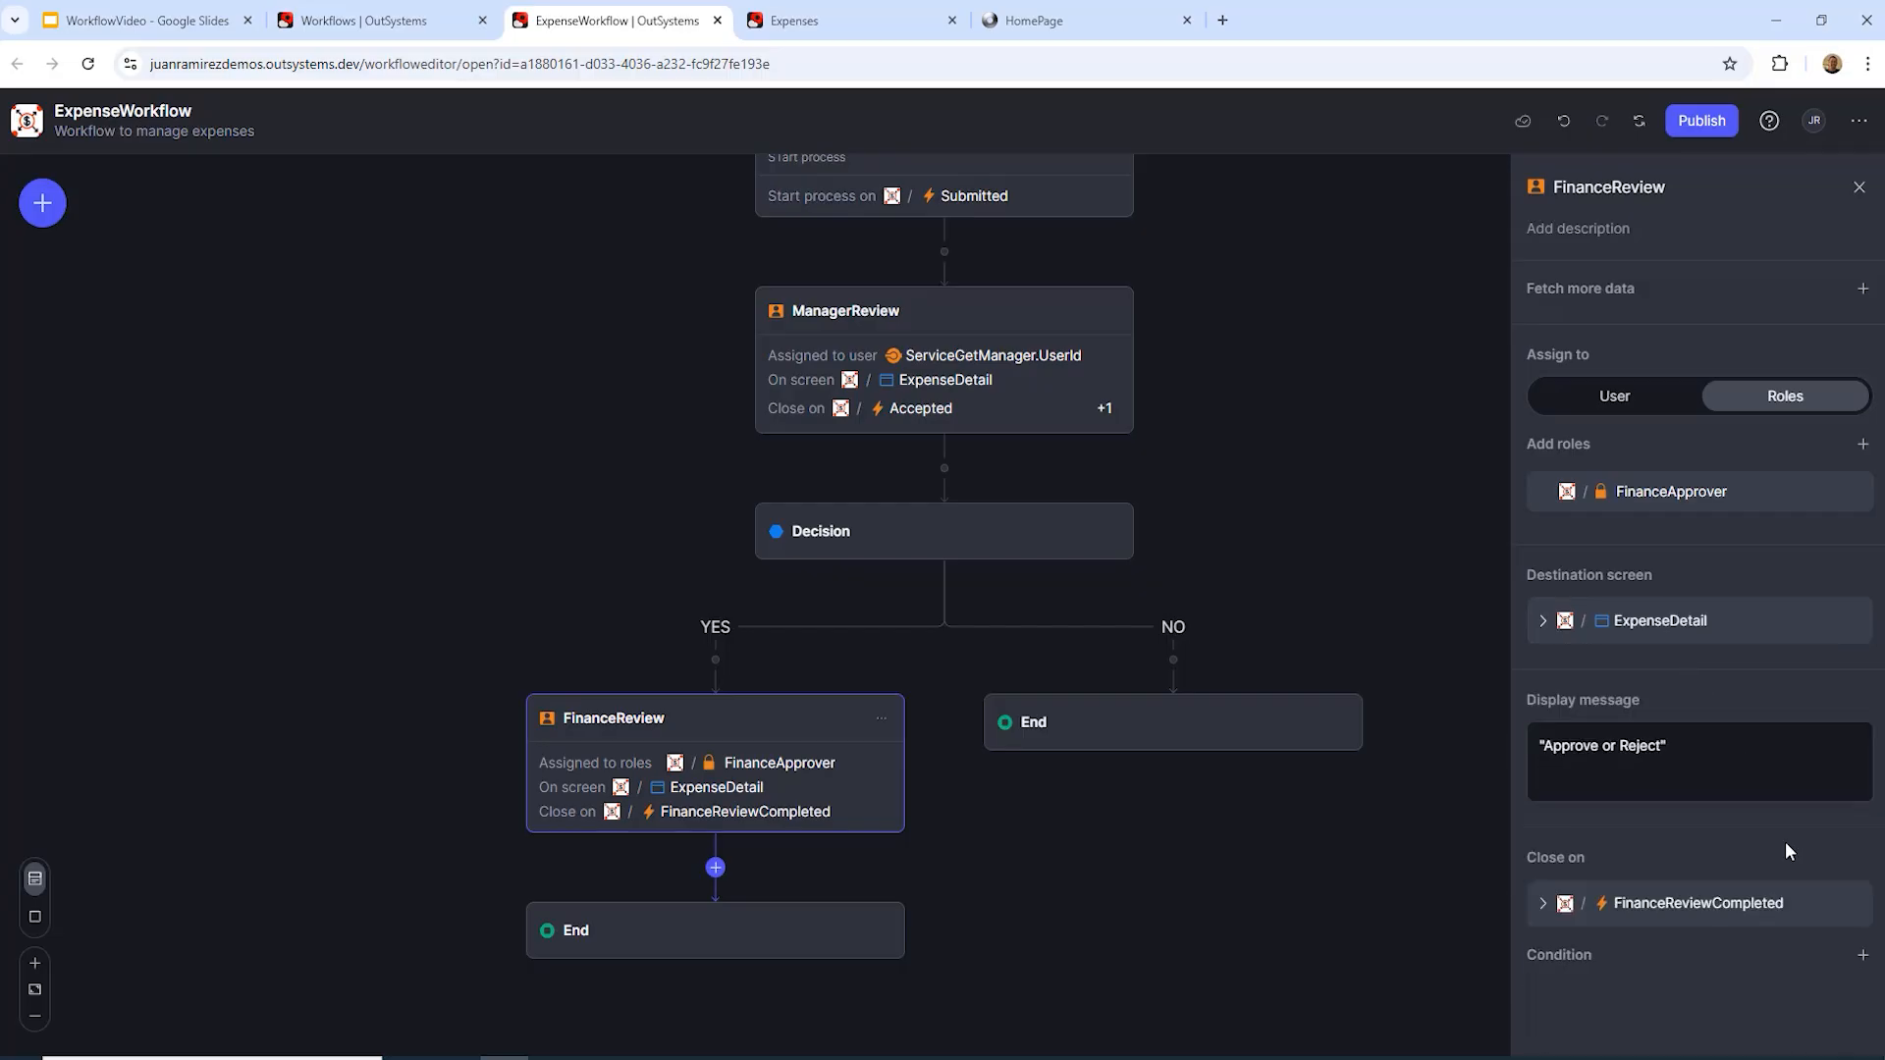
pyautogui.click(1863, 956)
pyautogui.click(1677, 997)
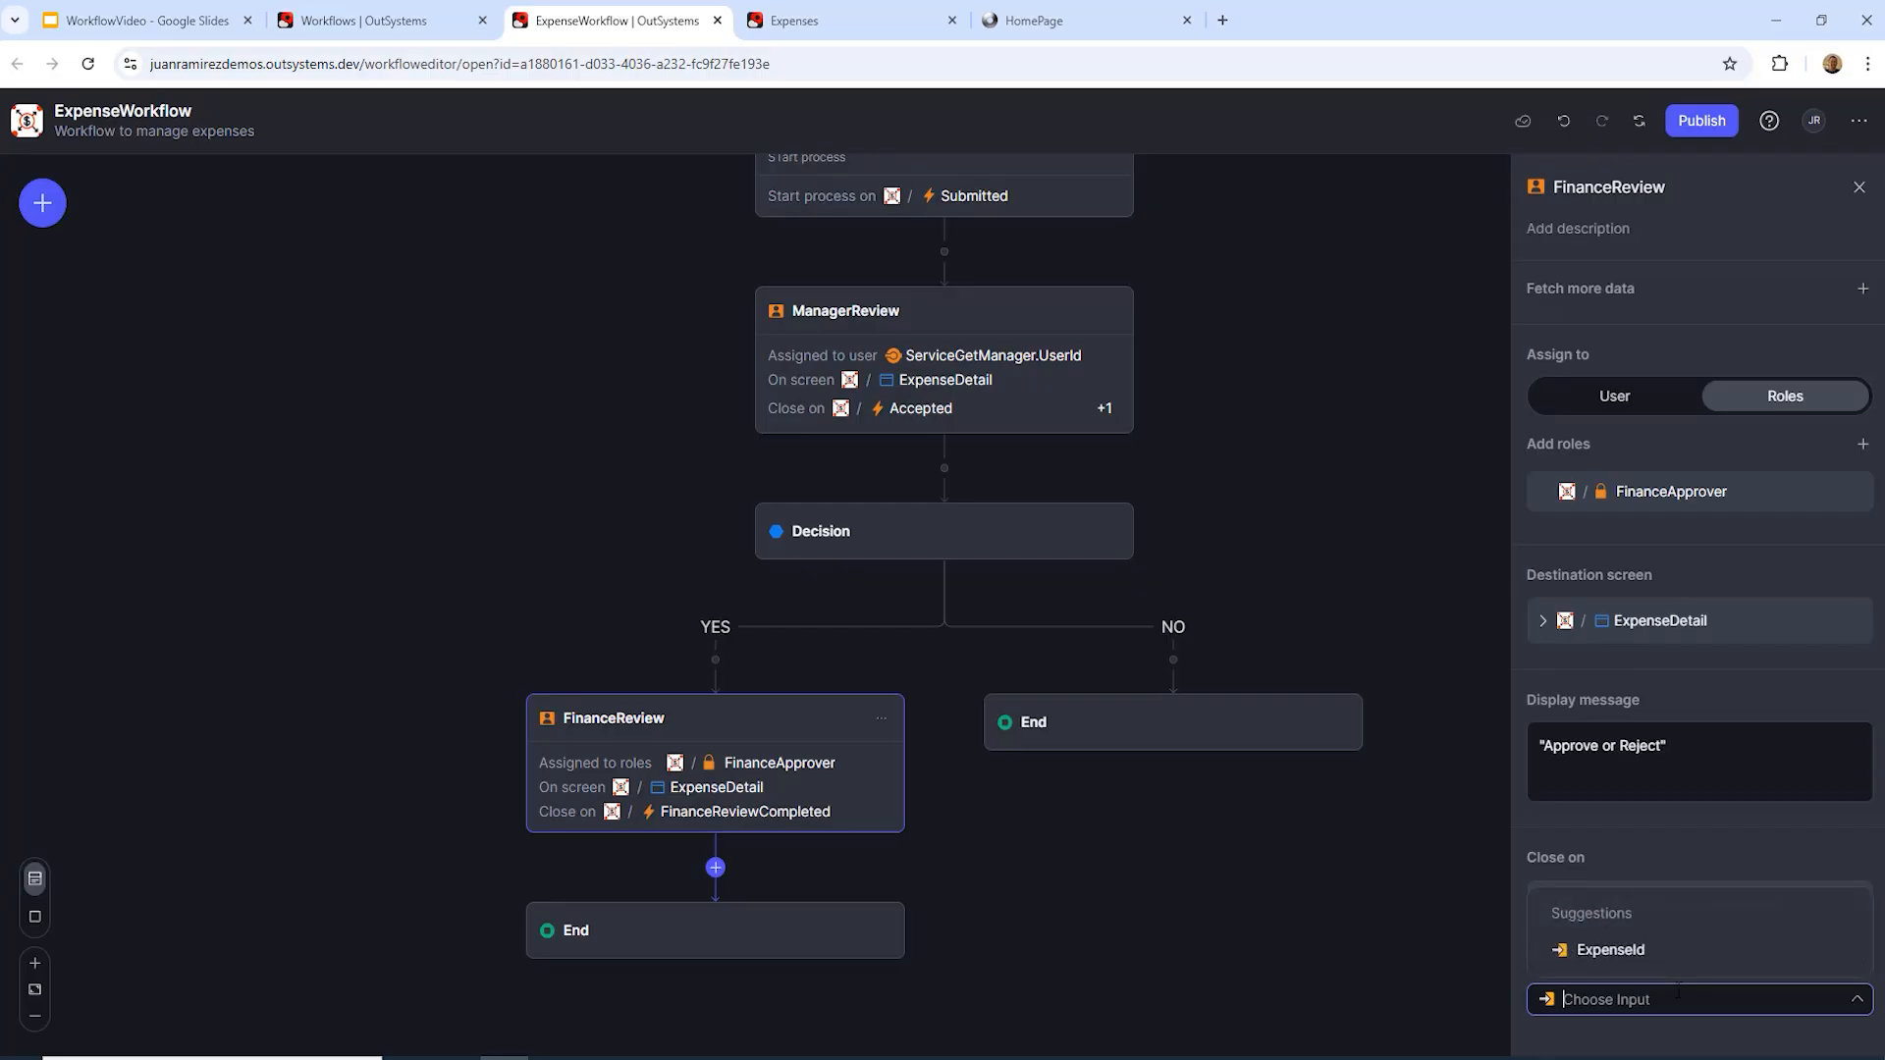
pyautogui.click(1581, 951)
pyautogui.scroll(-1, 1873, 1024)
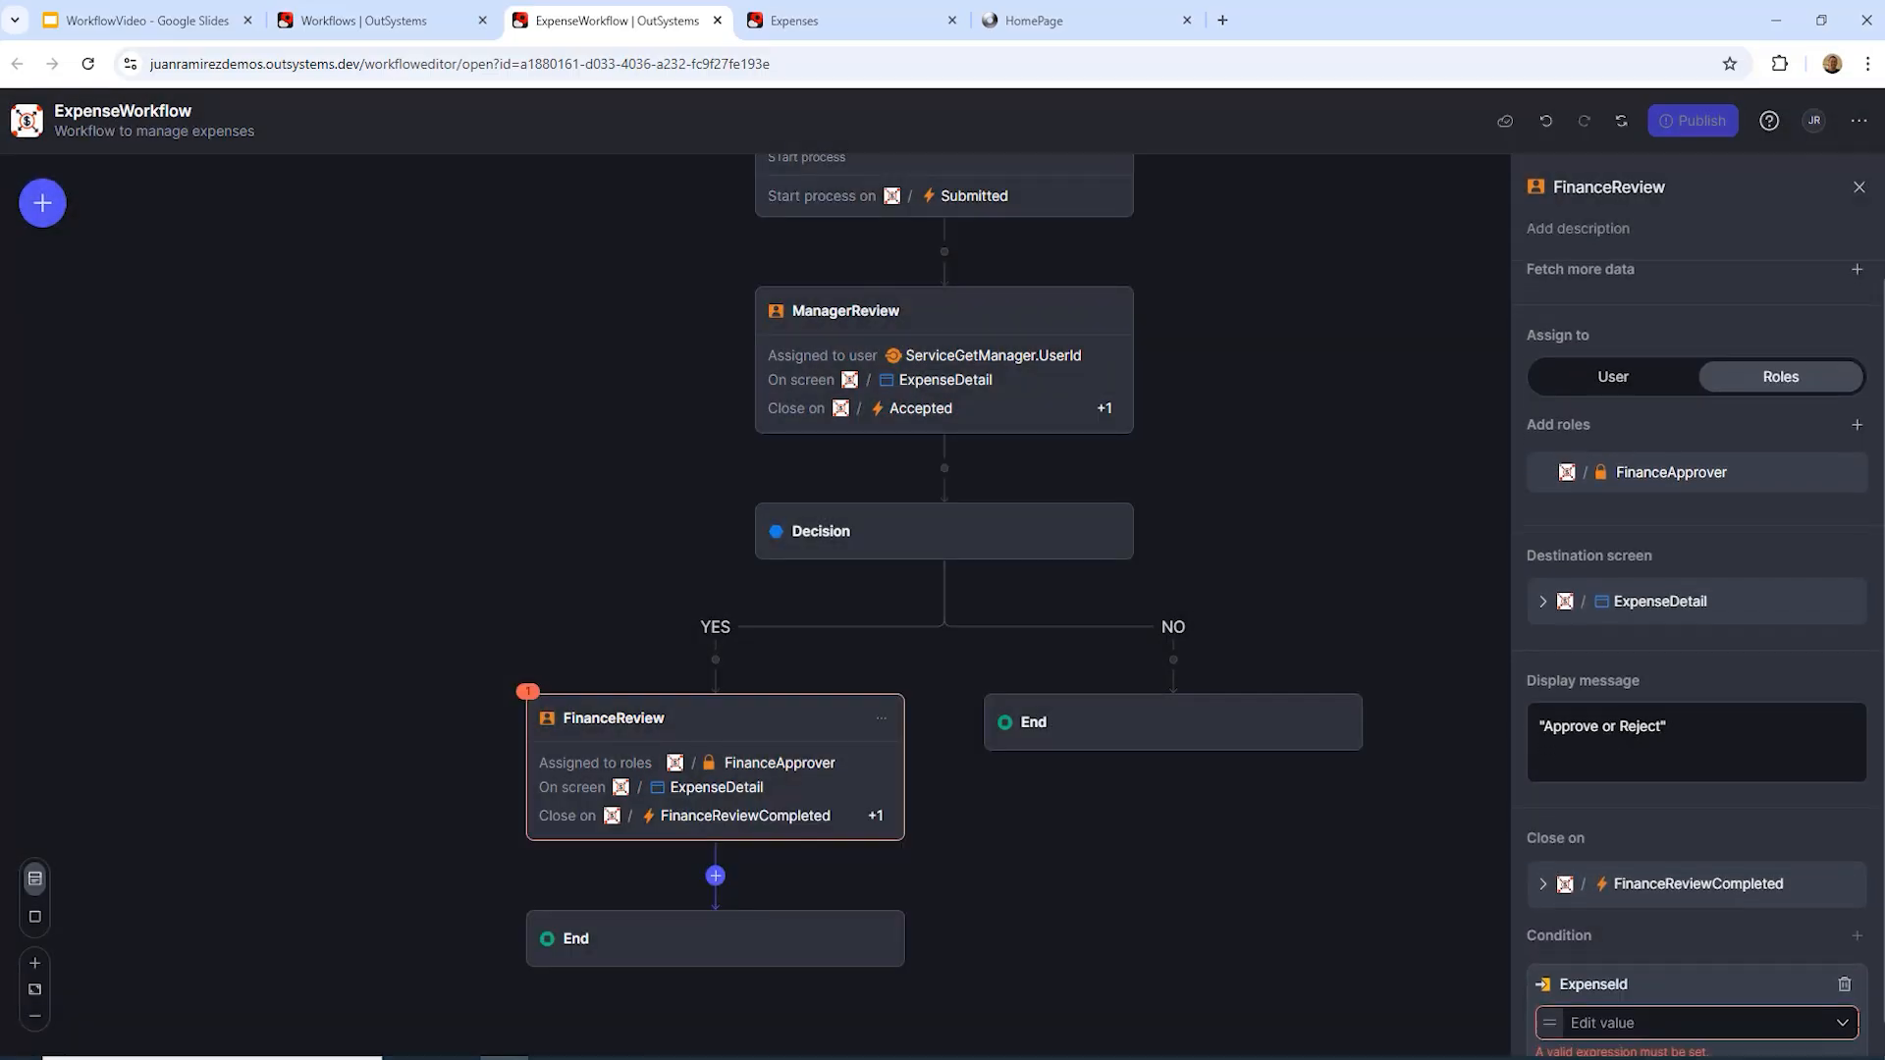
pyautogui.click(1840, 989)
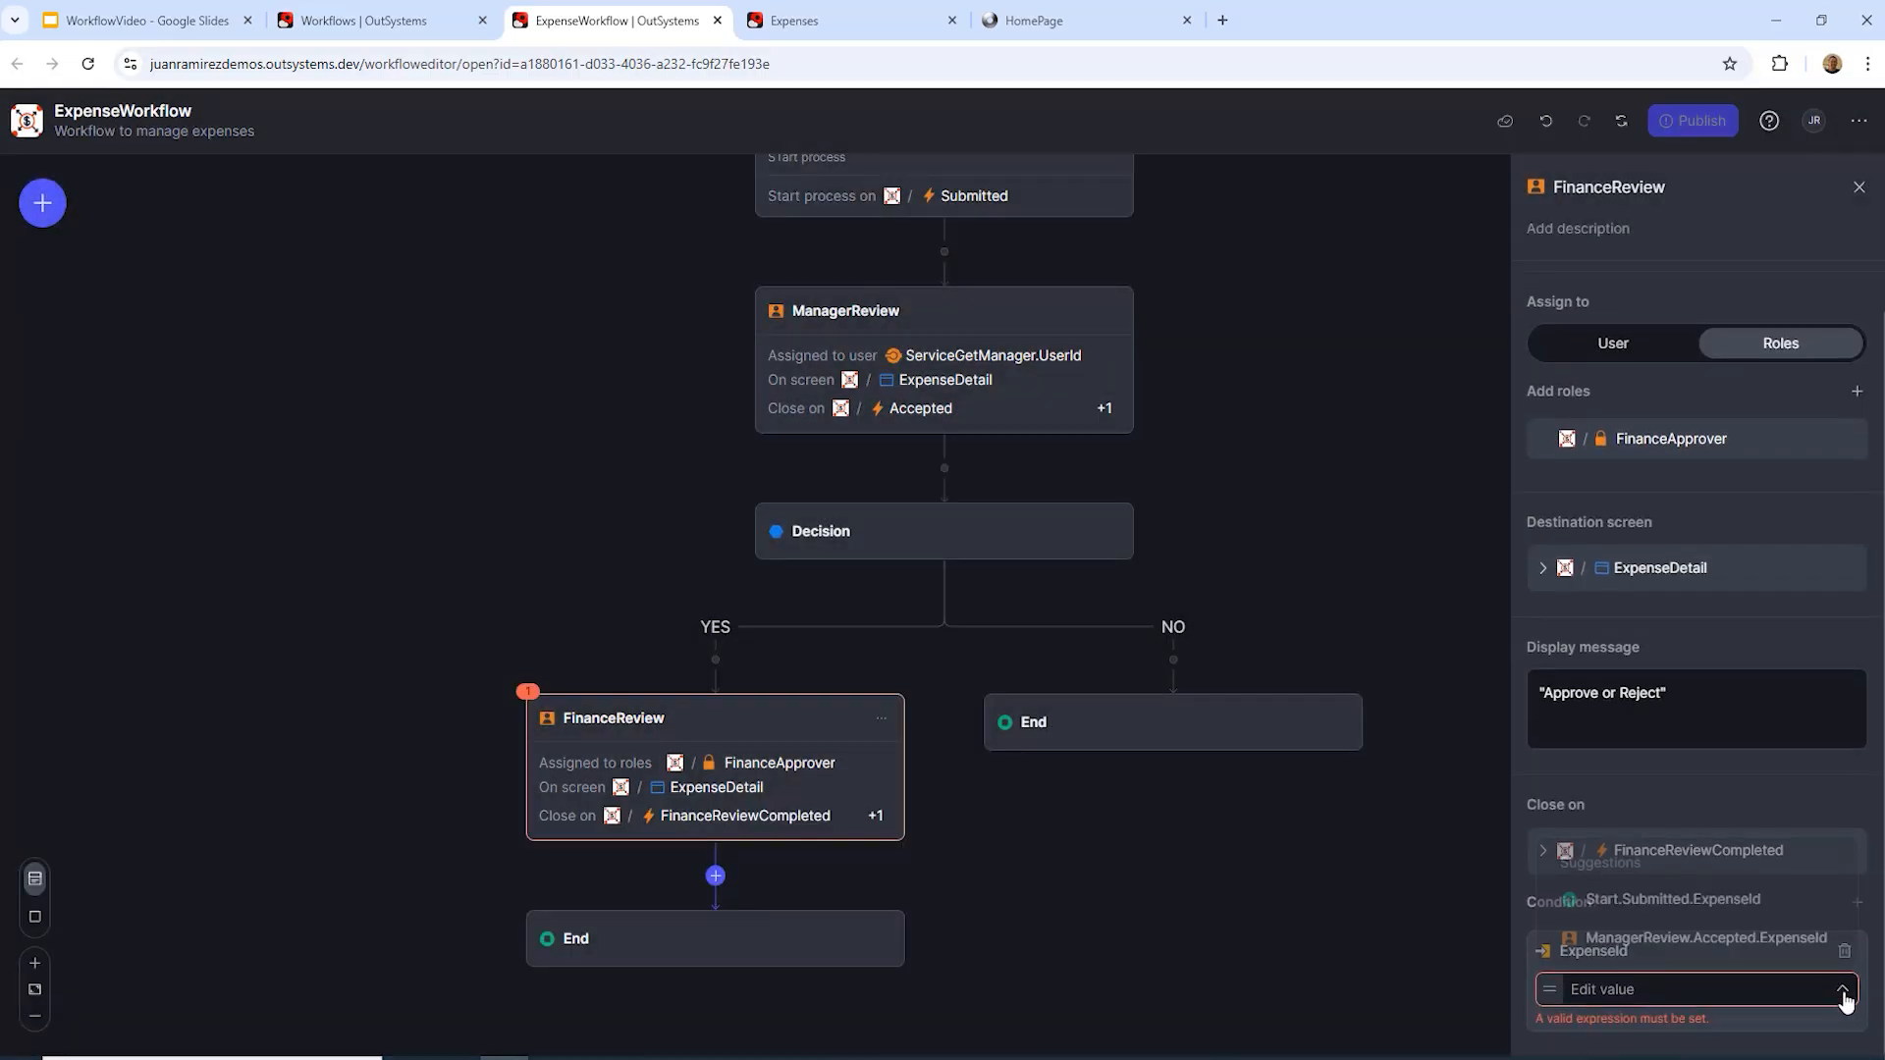
pyautogui.click(1740, 903)
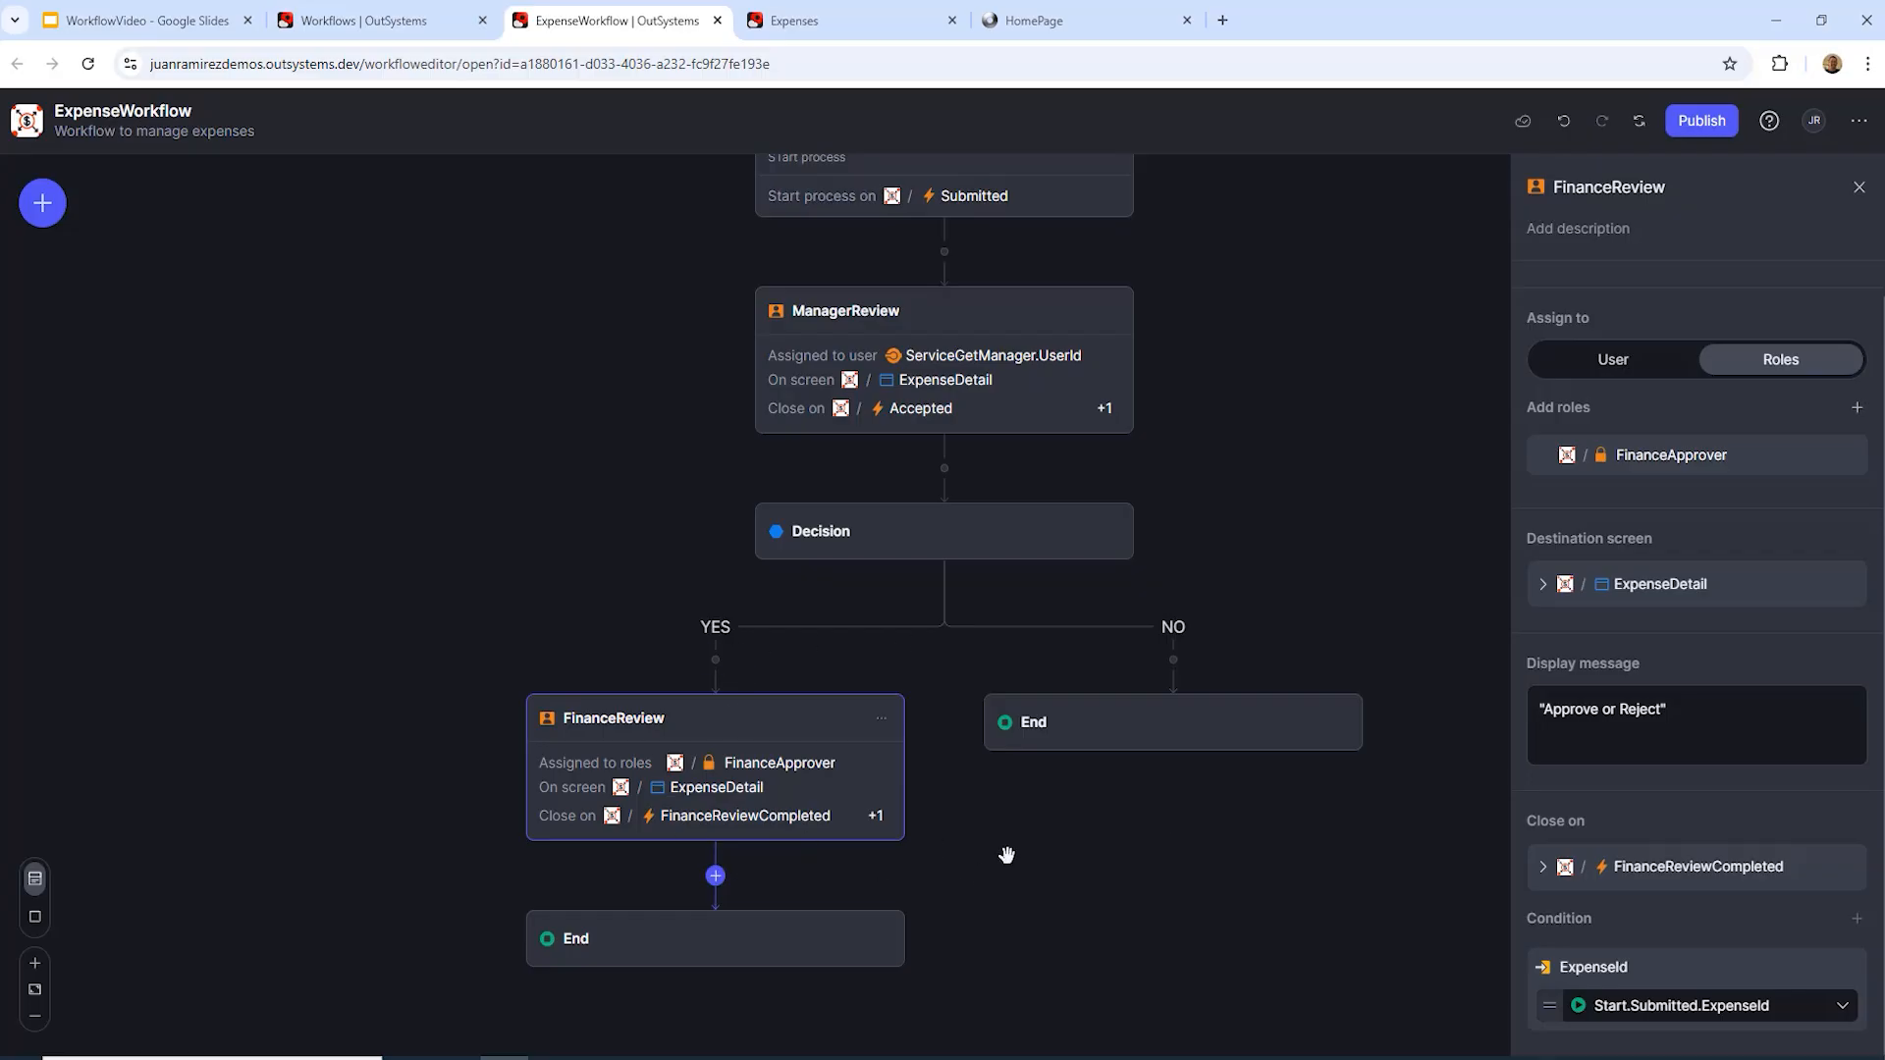
# Step: Add a Decision below FinanceReview and rename it from Decision2 to ApprovedOrReject
pyautogui.click(715, 877)
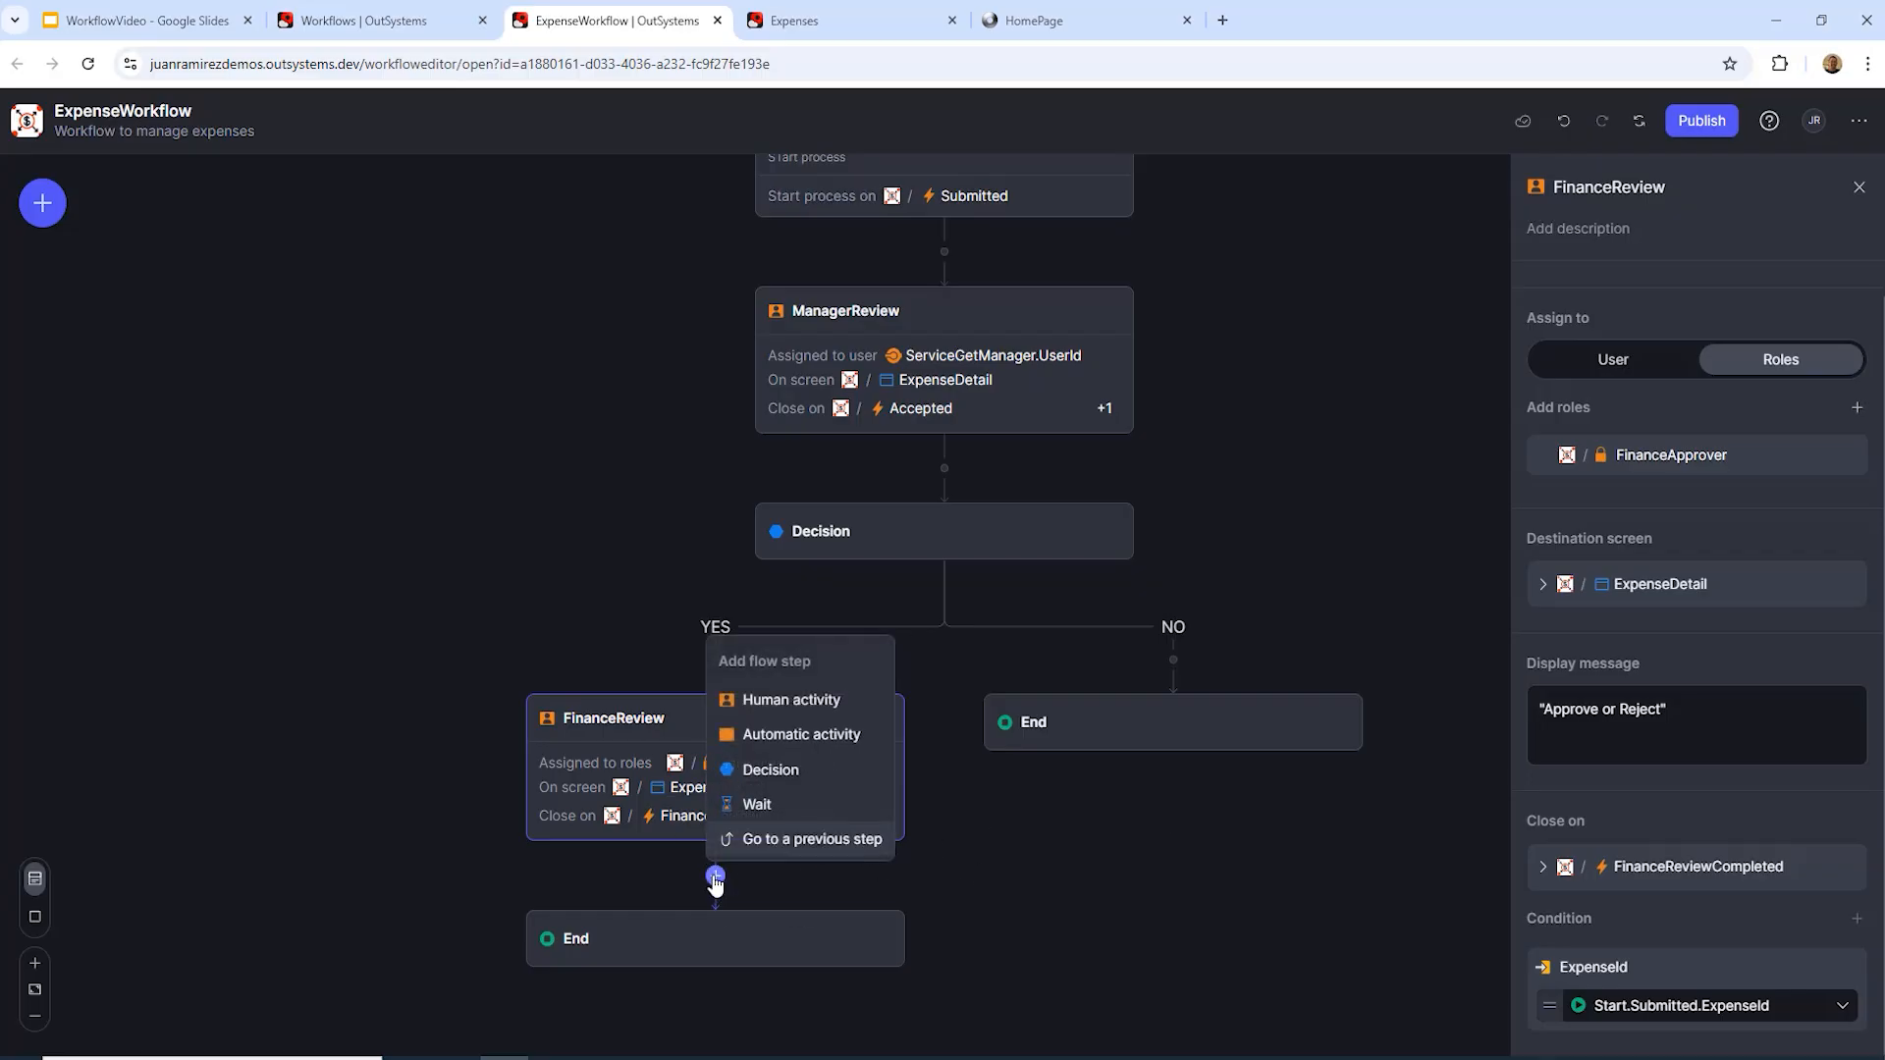
pyautogui.click(751, 772)
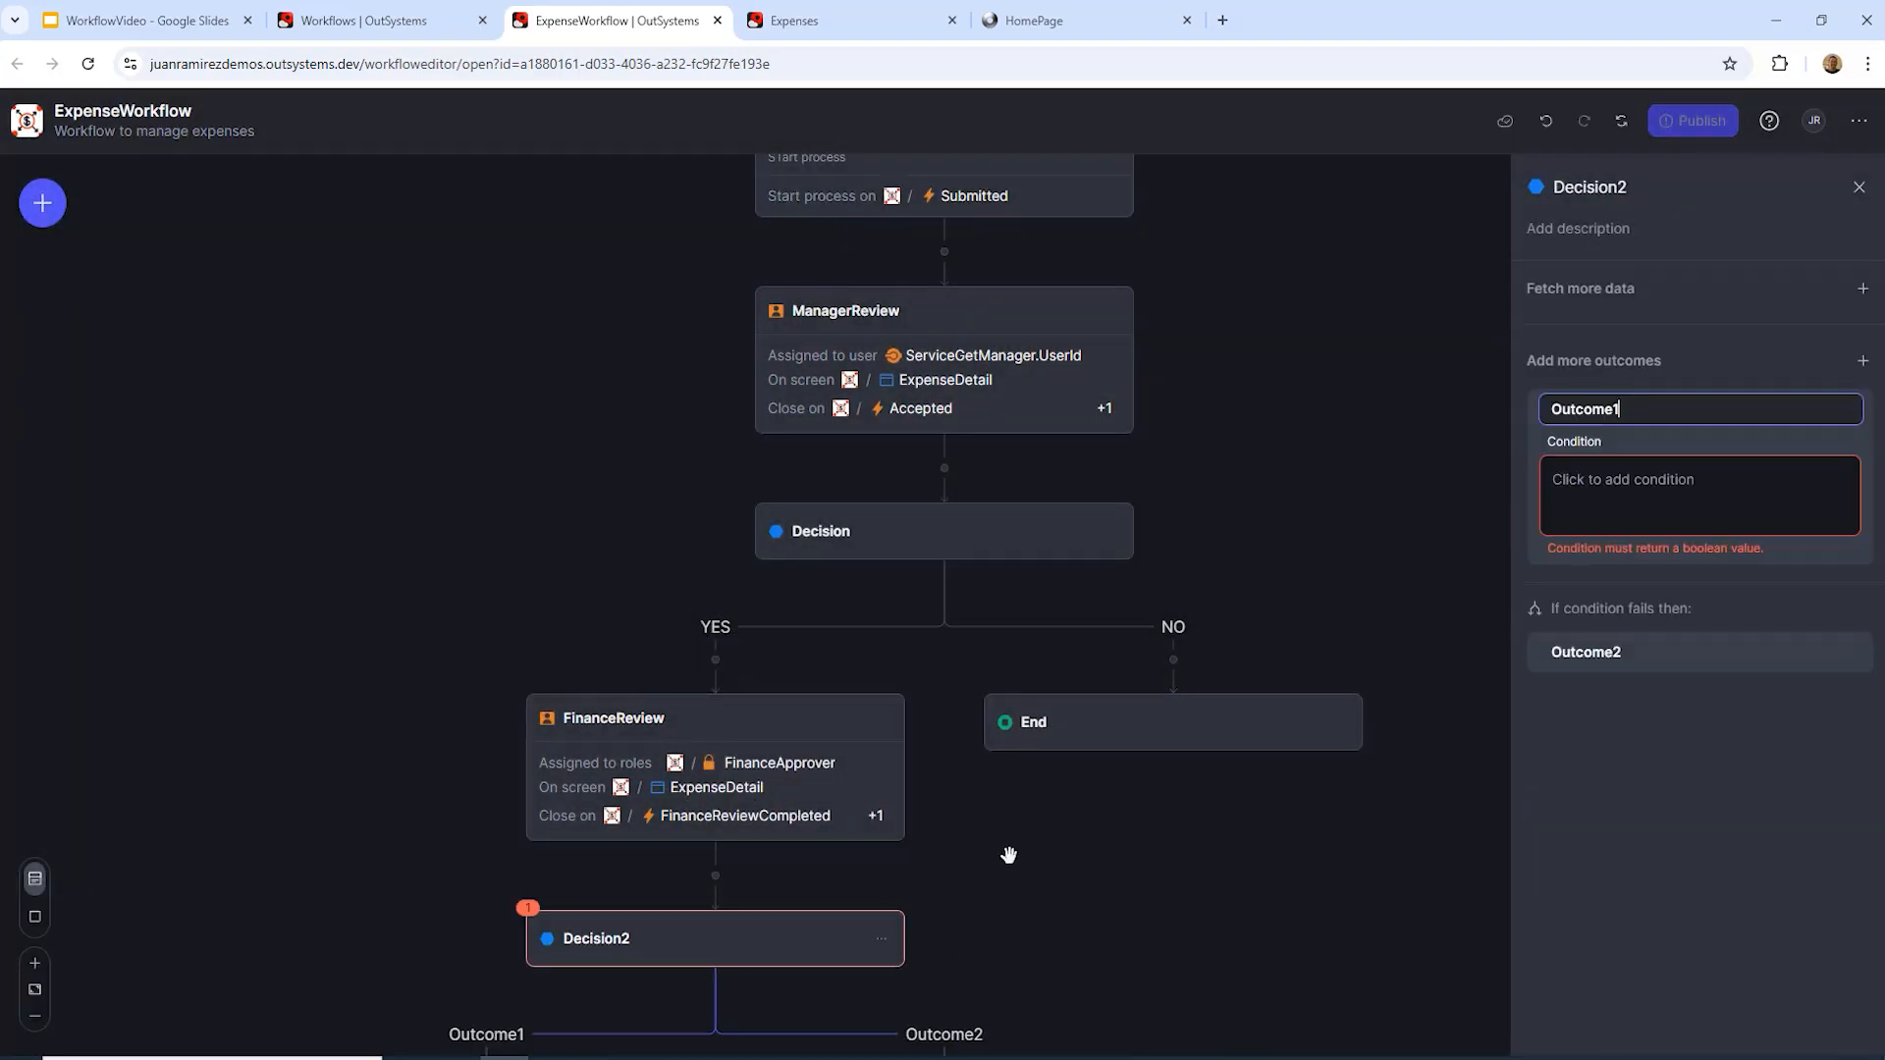
pyautogui.scroll(-3, 1009, 855)
pyautogui.click(1609, 190)
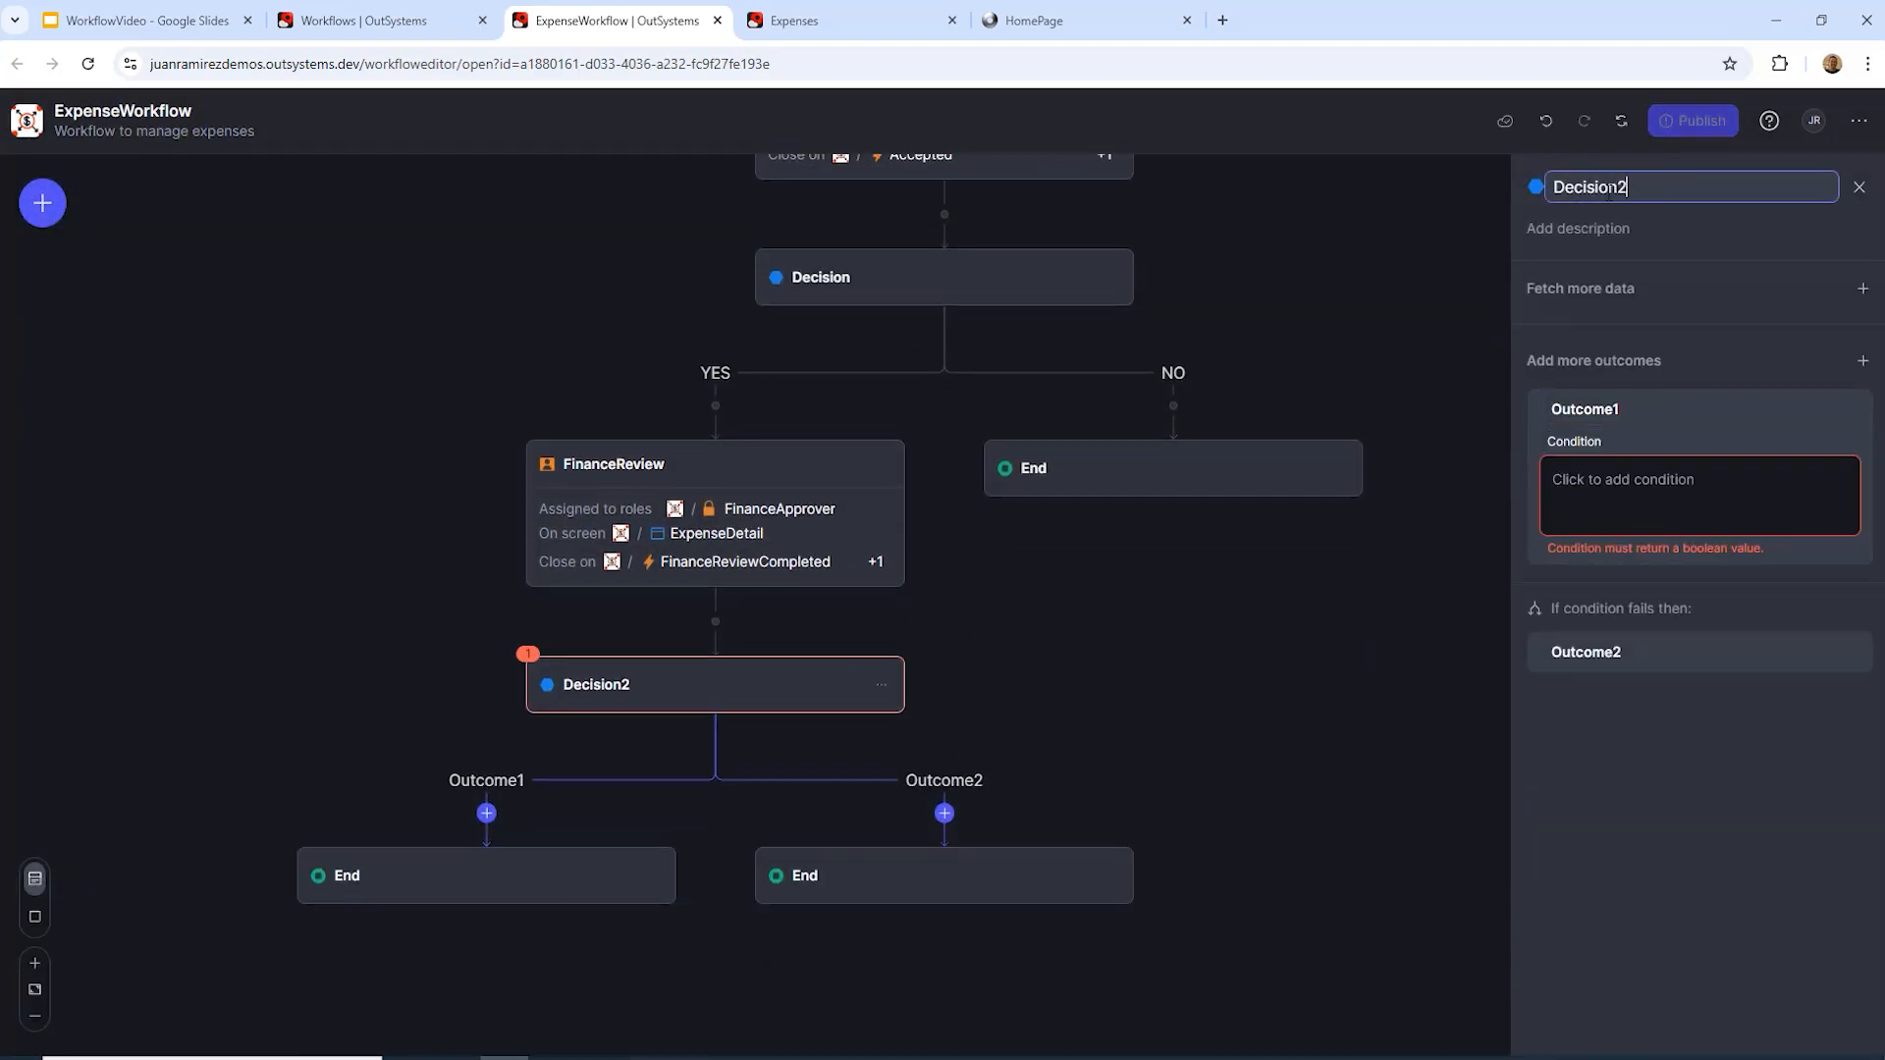
pyautogui.doubleClick(1609, 190)
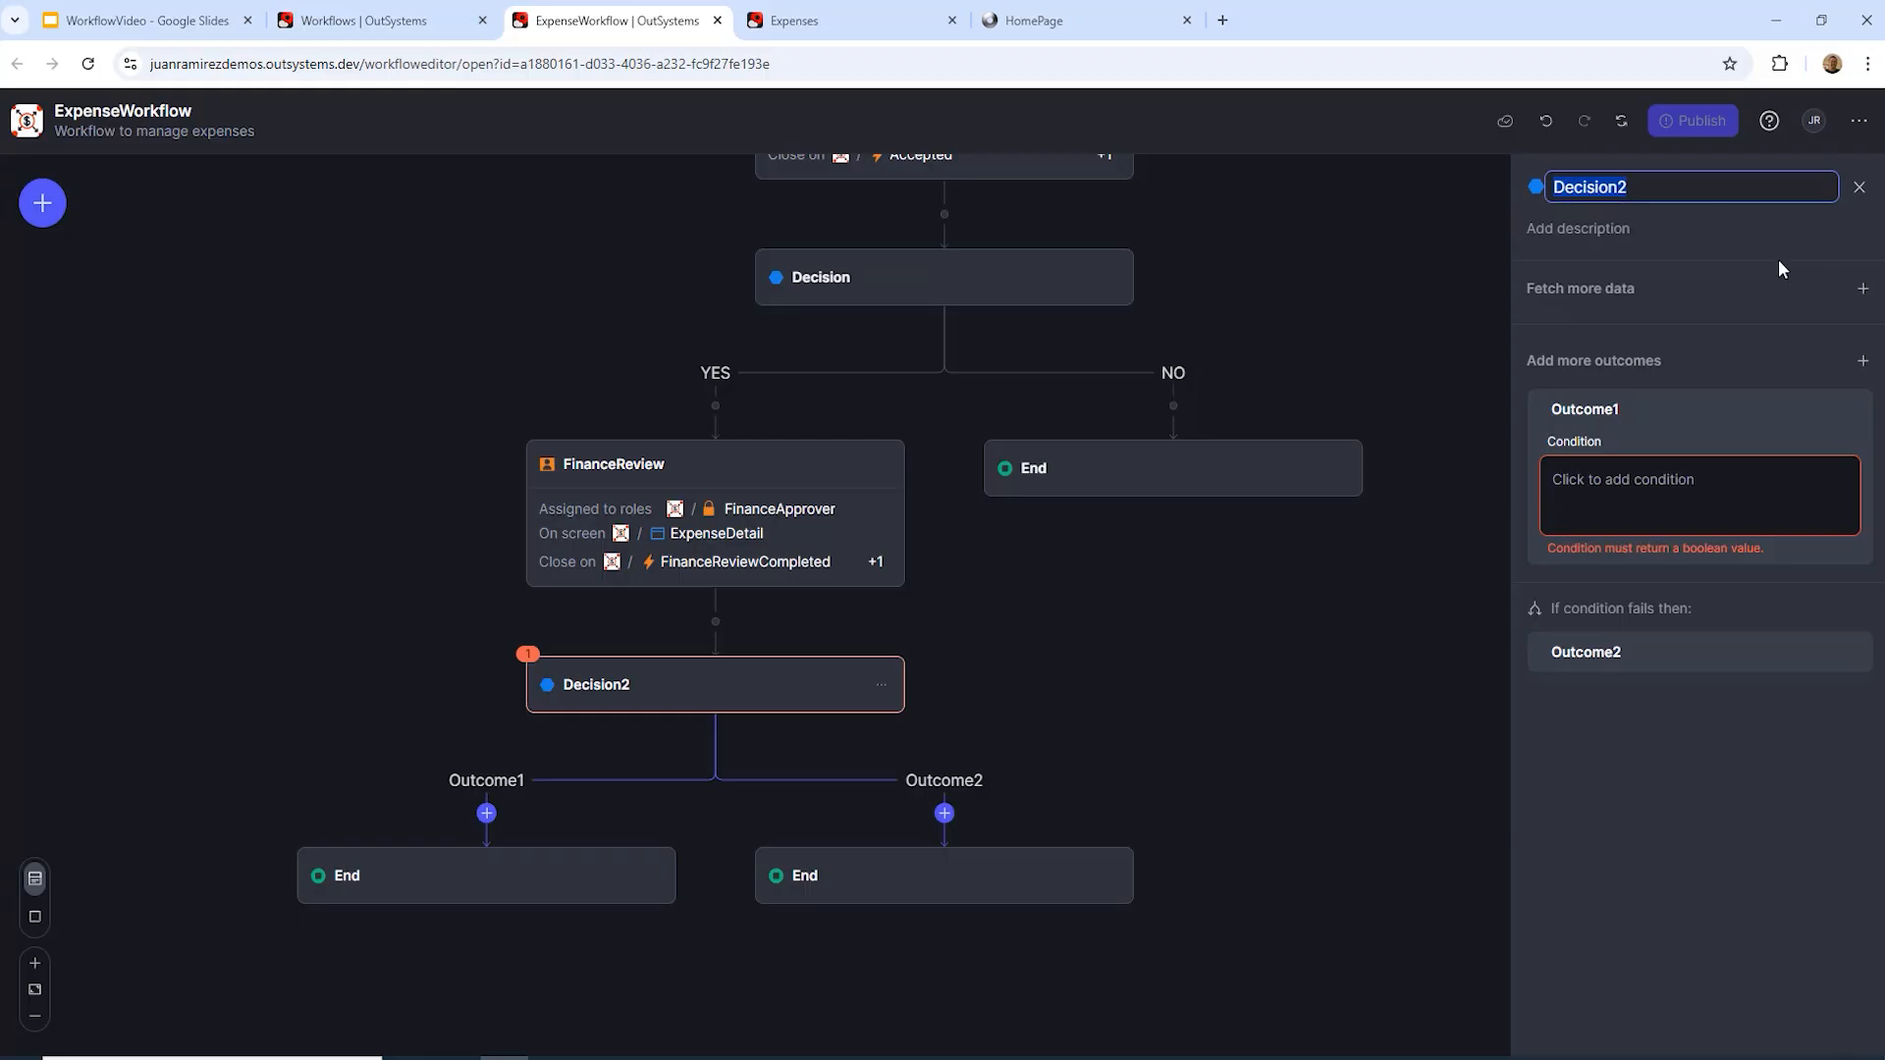
pyautogui.write('ApprovedOrReje')
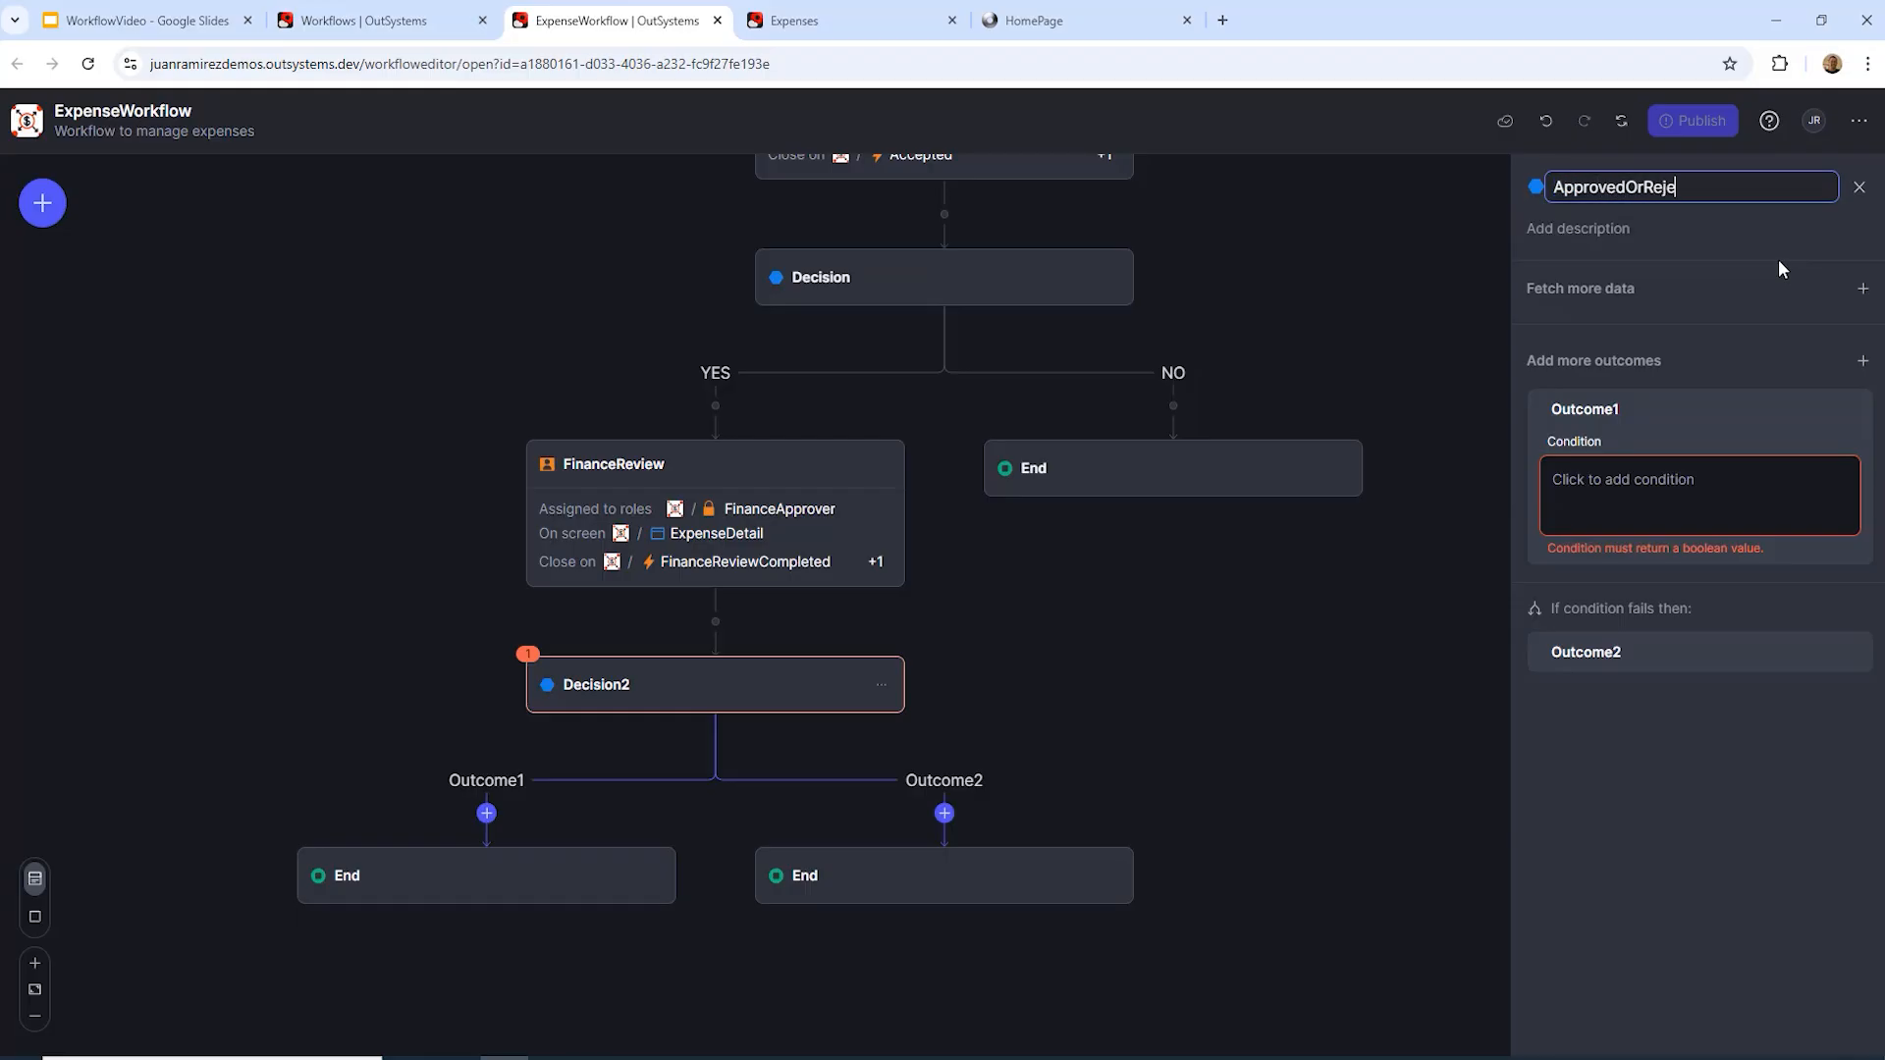
pyautogui.write('ct')
pyautogui.press('Tab')
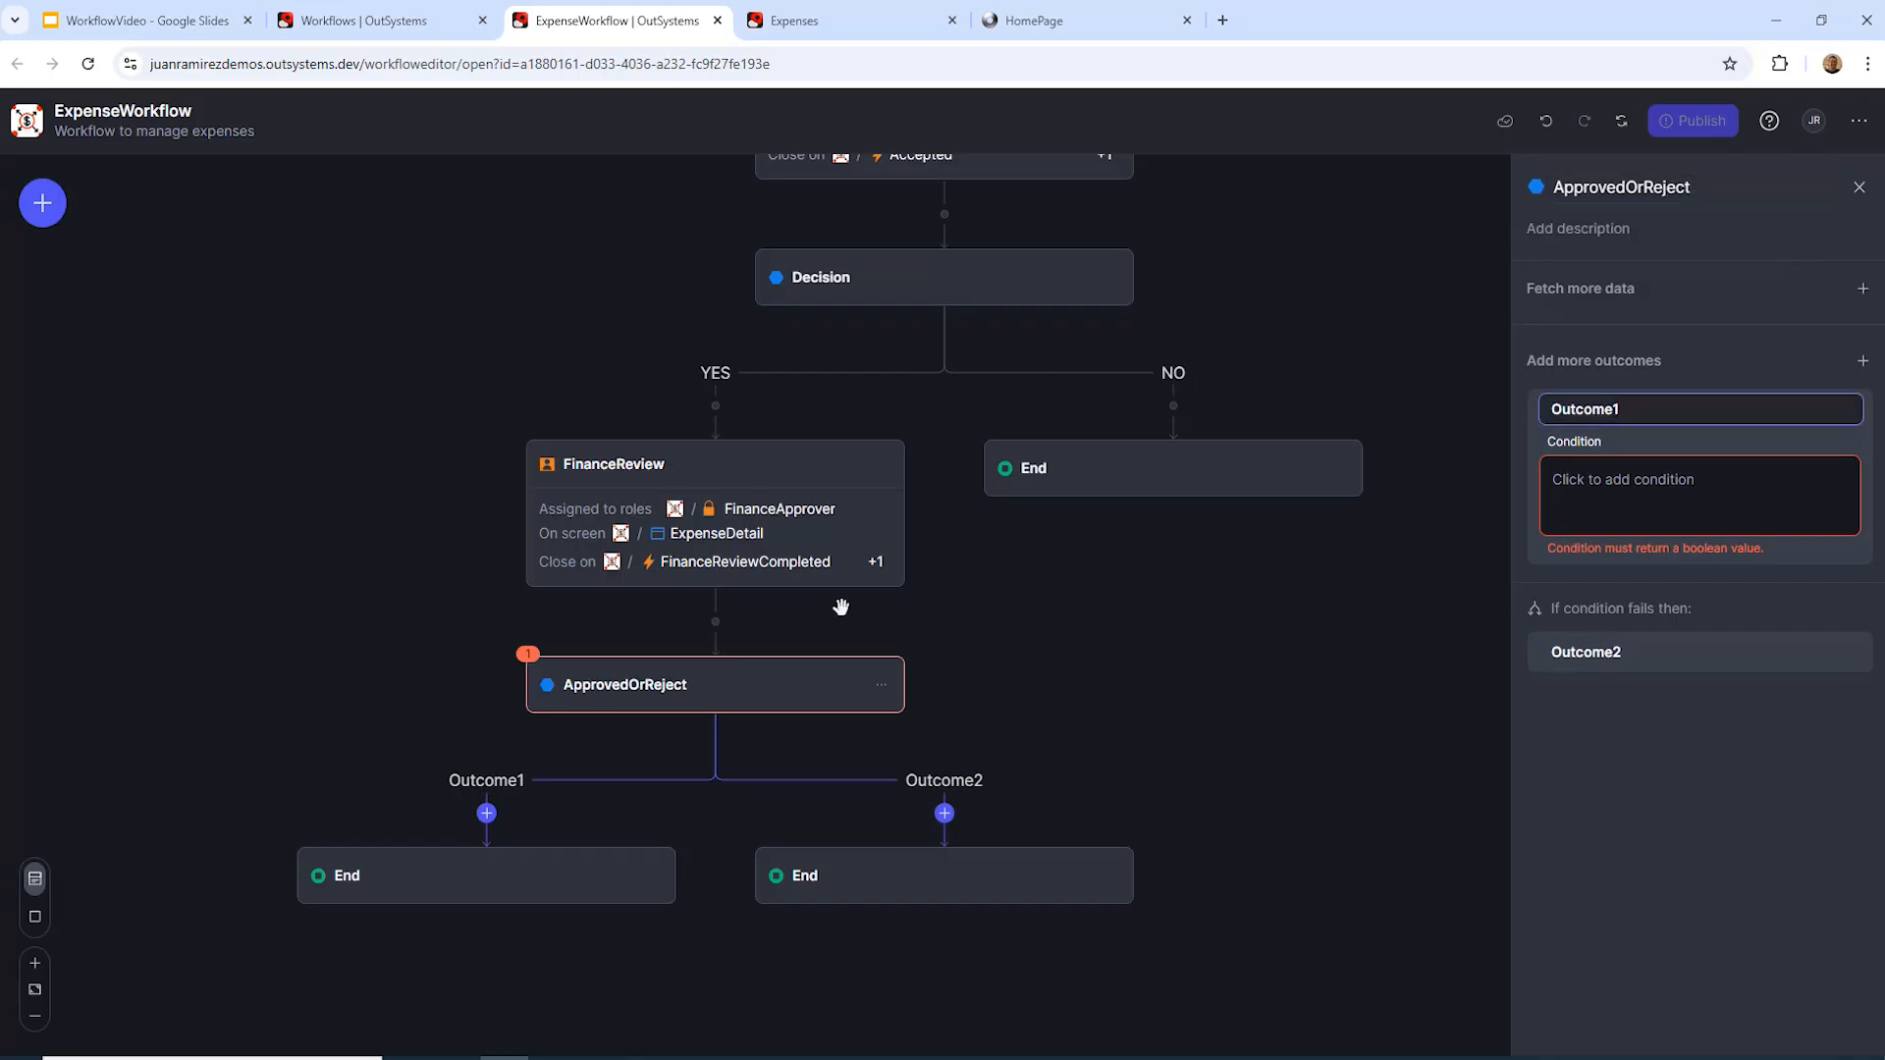
# Step: Fetch Expenses' ServiceCheckExpenseStatus in ApprovedOrReject, passing Start.Submitted.ExpenseId as ExpenseId
pyautogui.click(1858, 291)
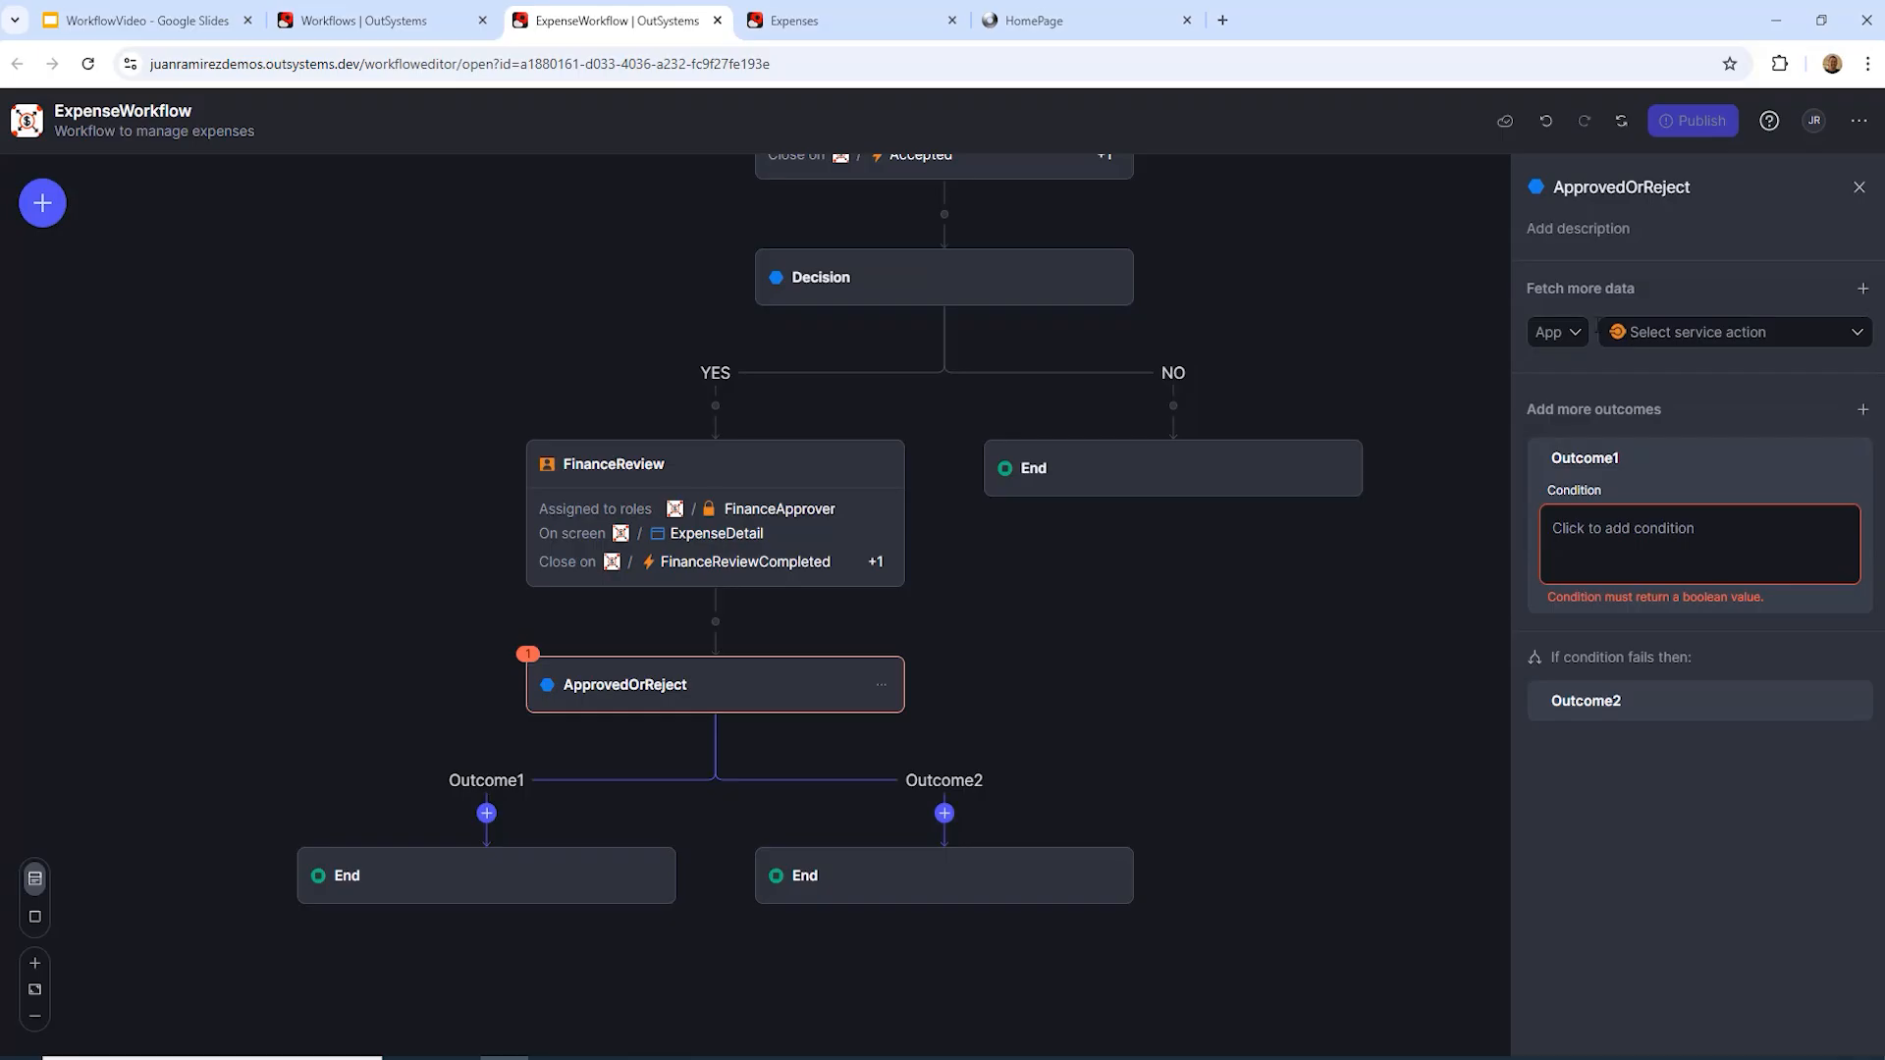
pyautogui.click(1575, 333)
pyautogui.scroll(-1, 1605, 540)
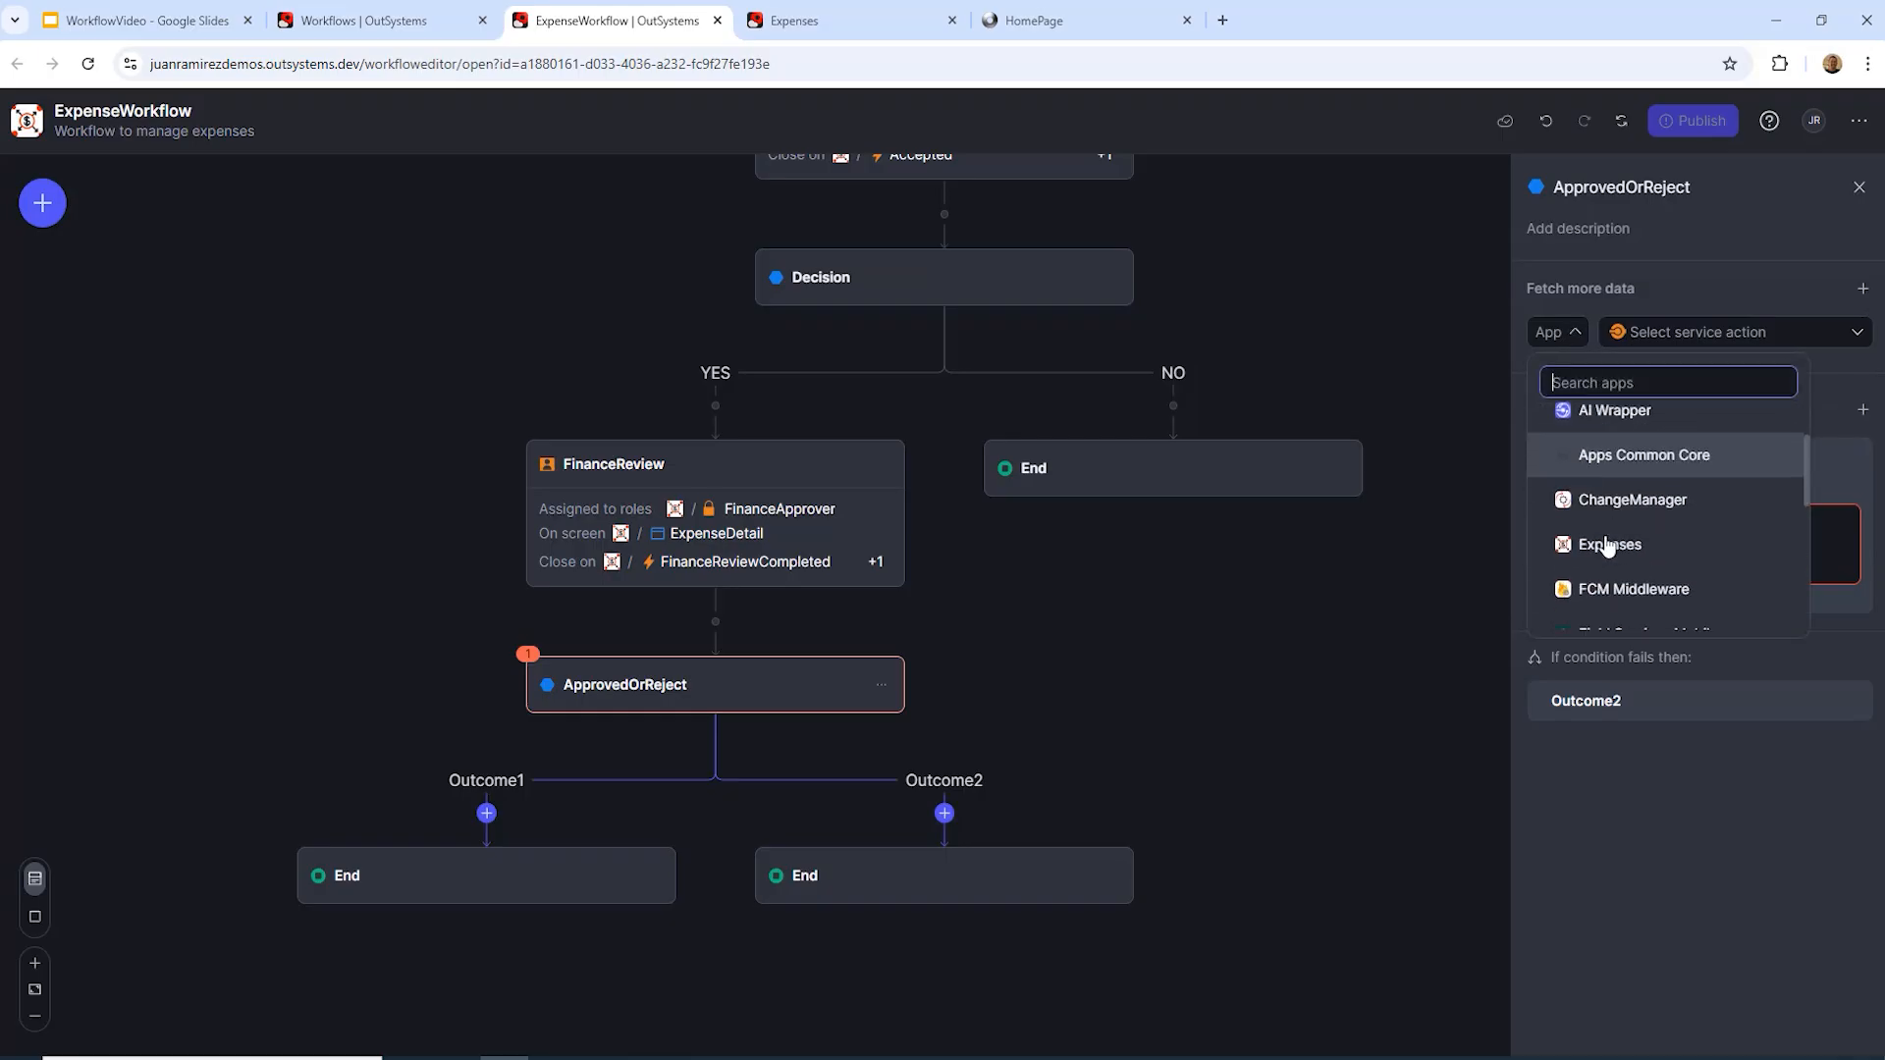
pyautogui.click(1606, 546)
pyautogui.click(1849, 335)
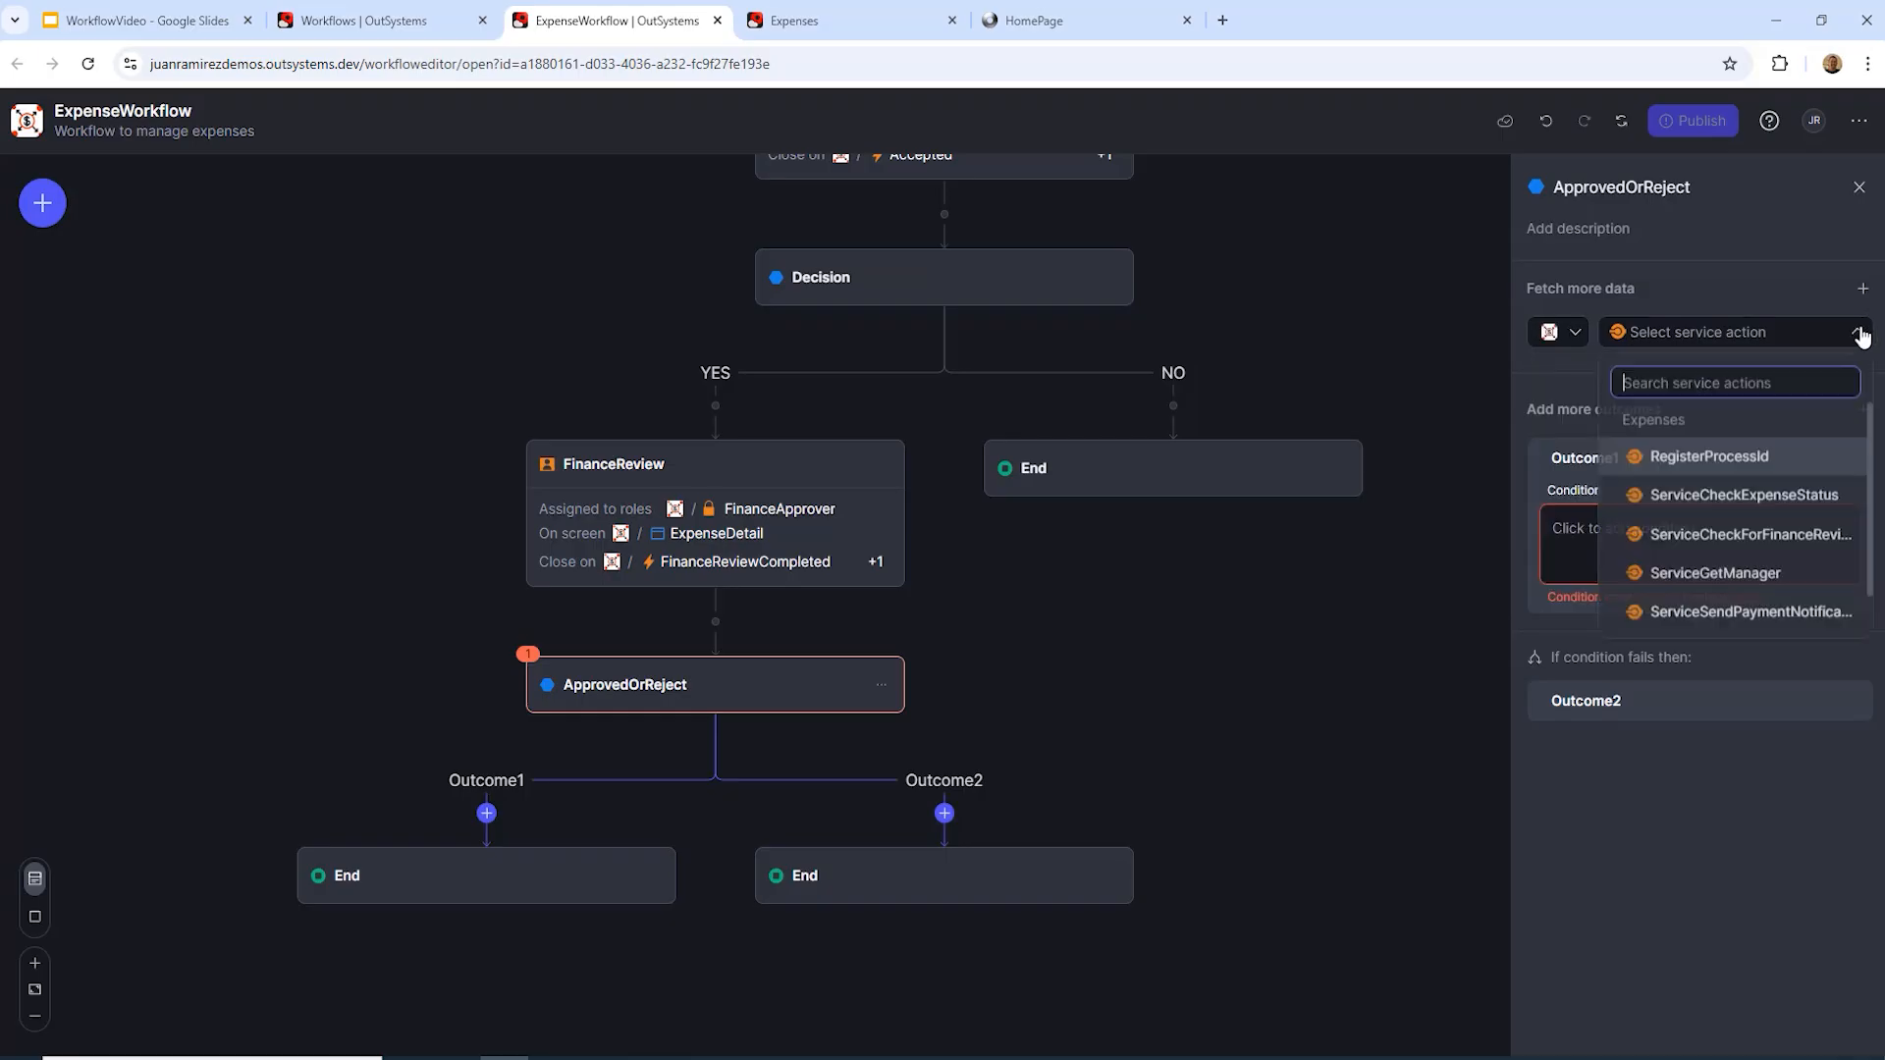
pyautogui.click(1802, 494)
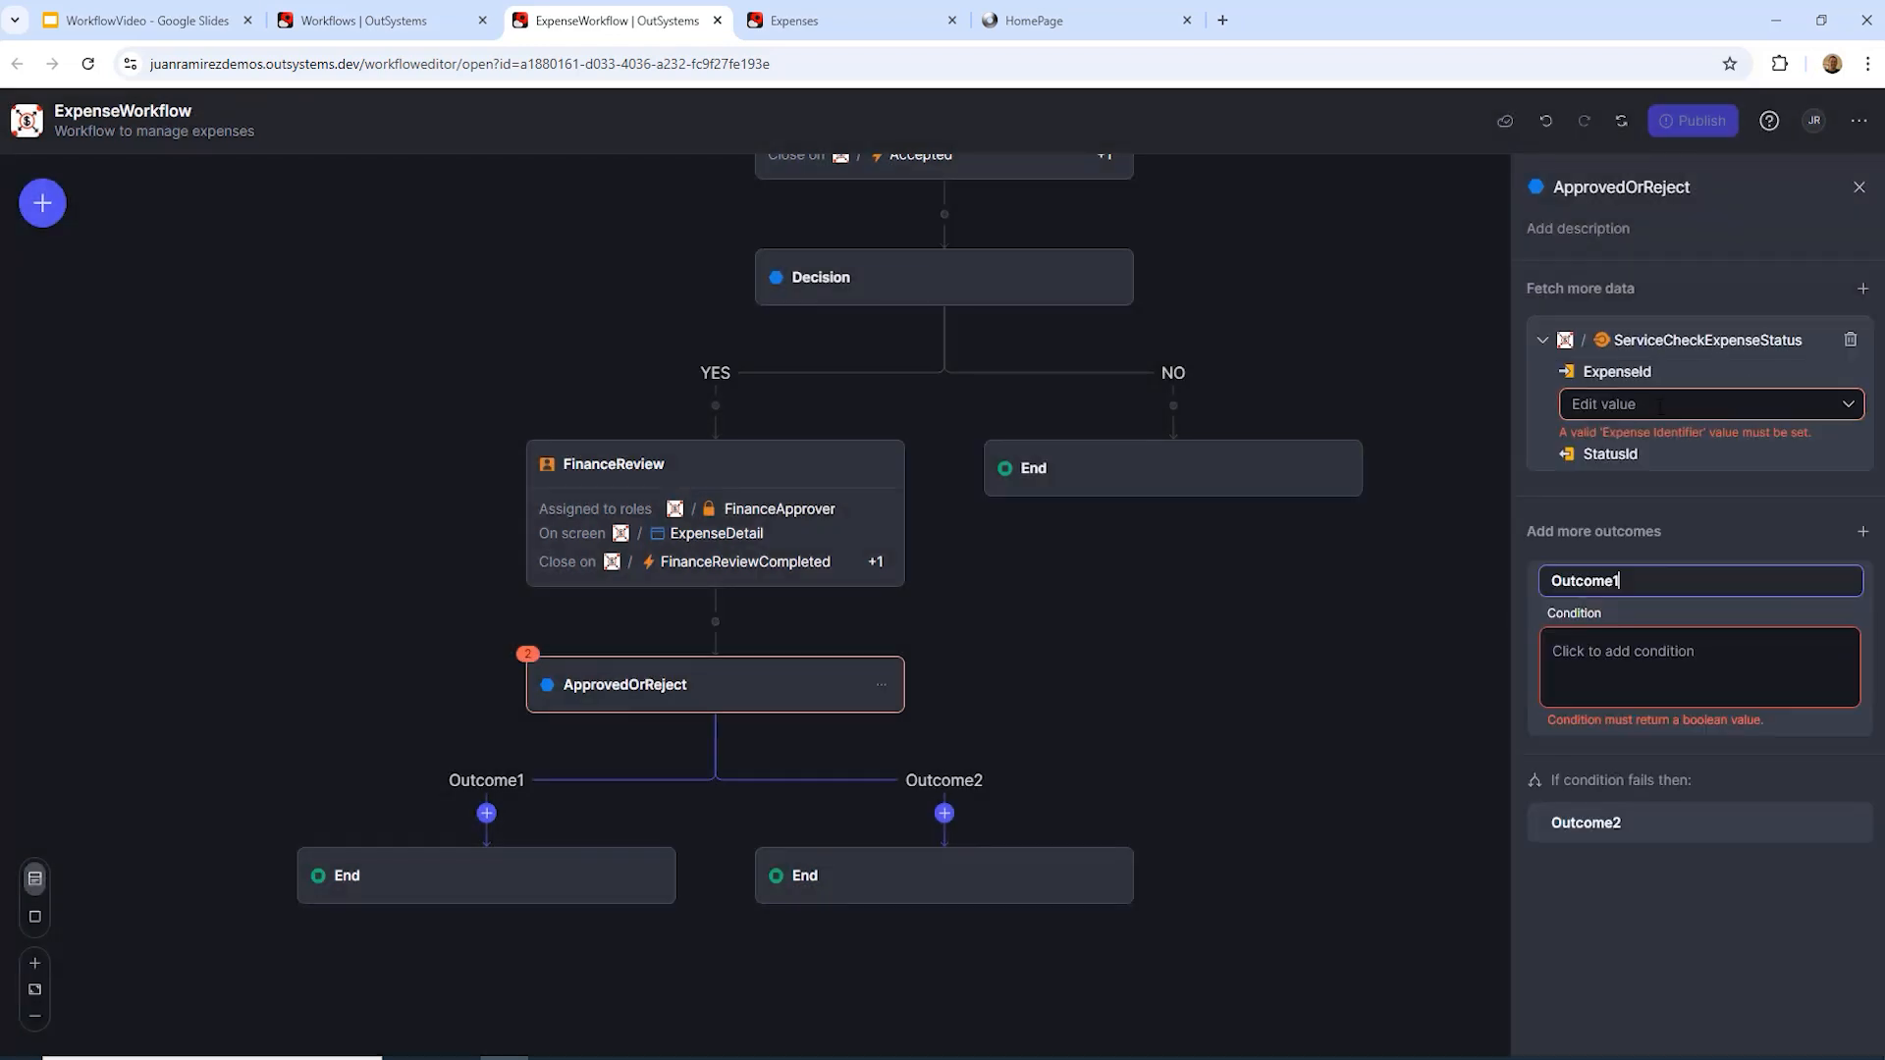
pyautogui.click(1851, 407)
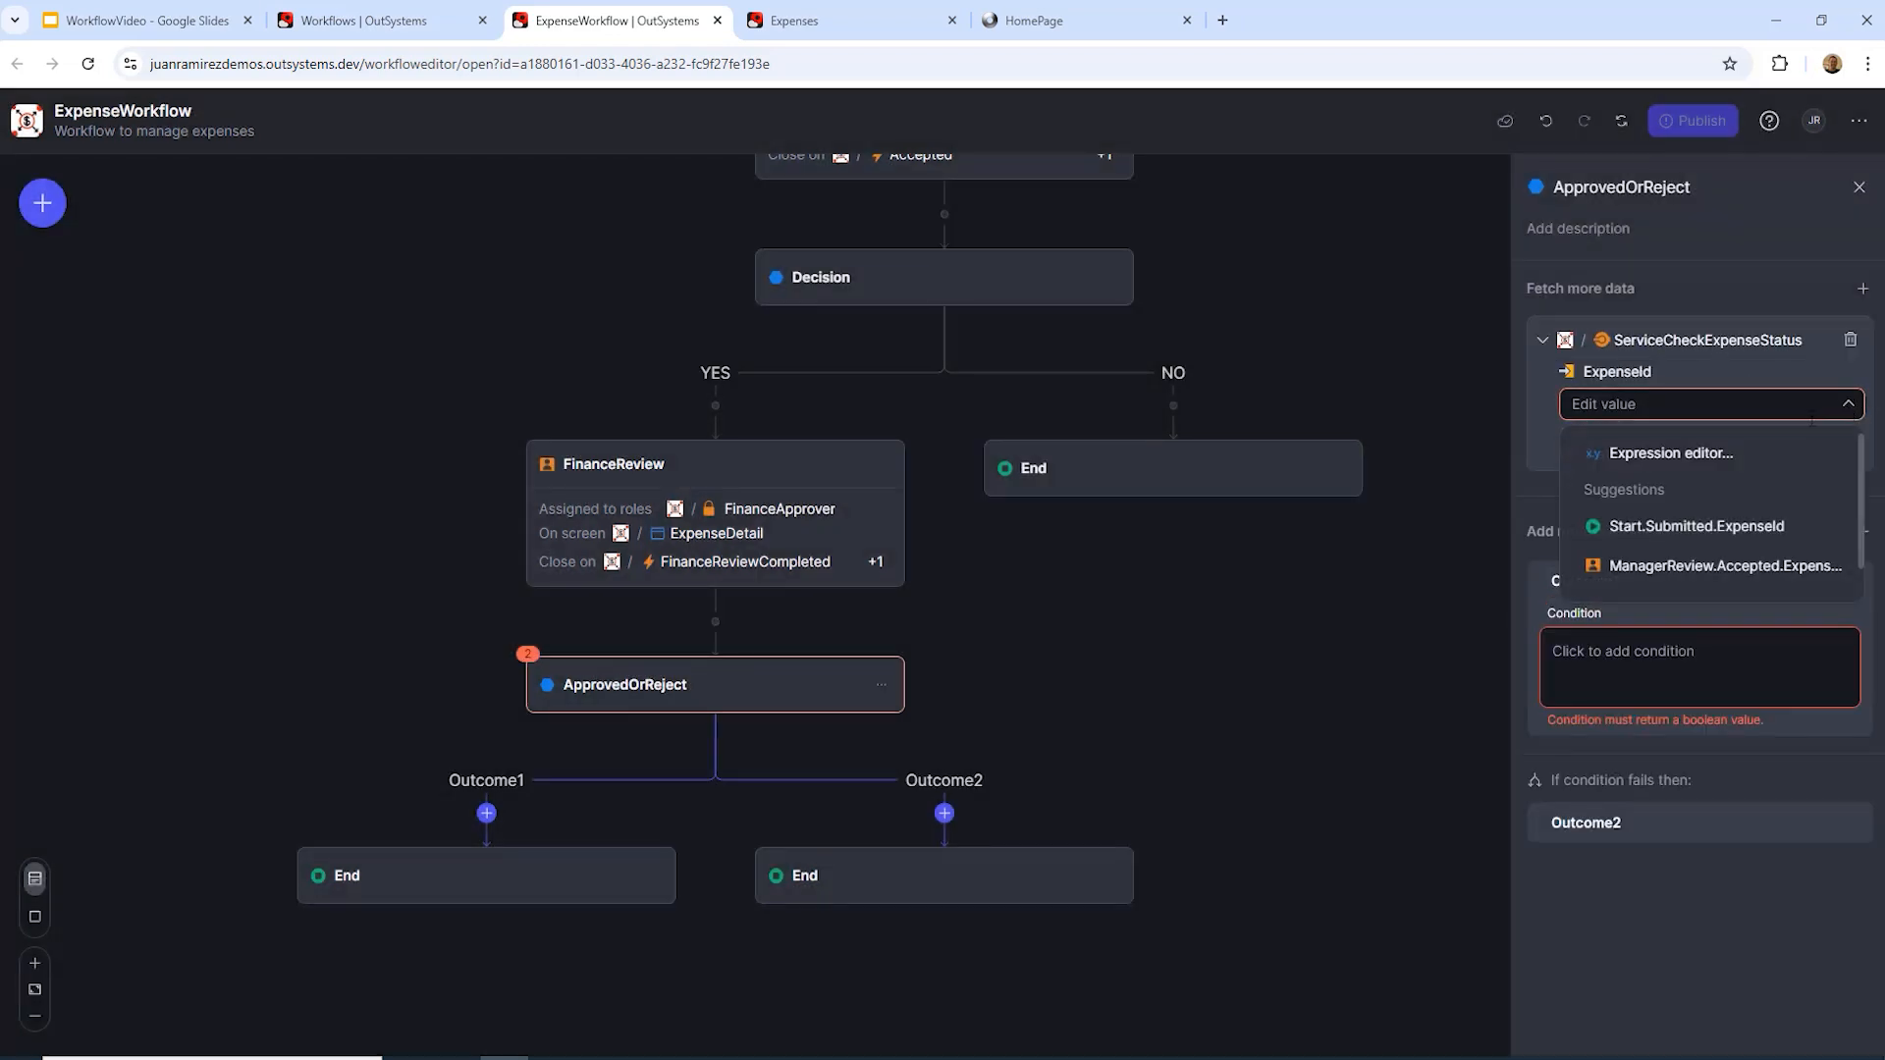
pyautogui.click(1713, 528)
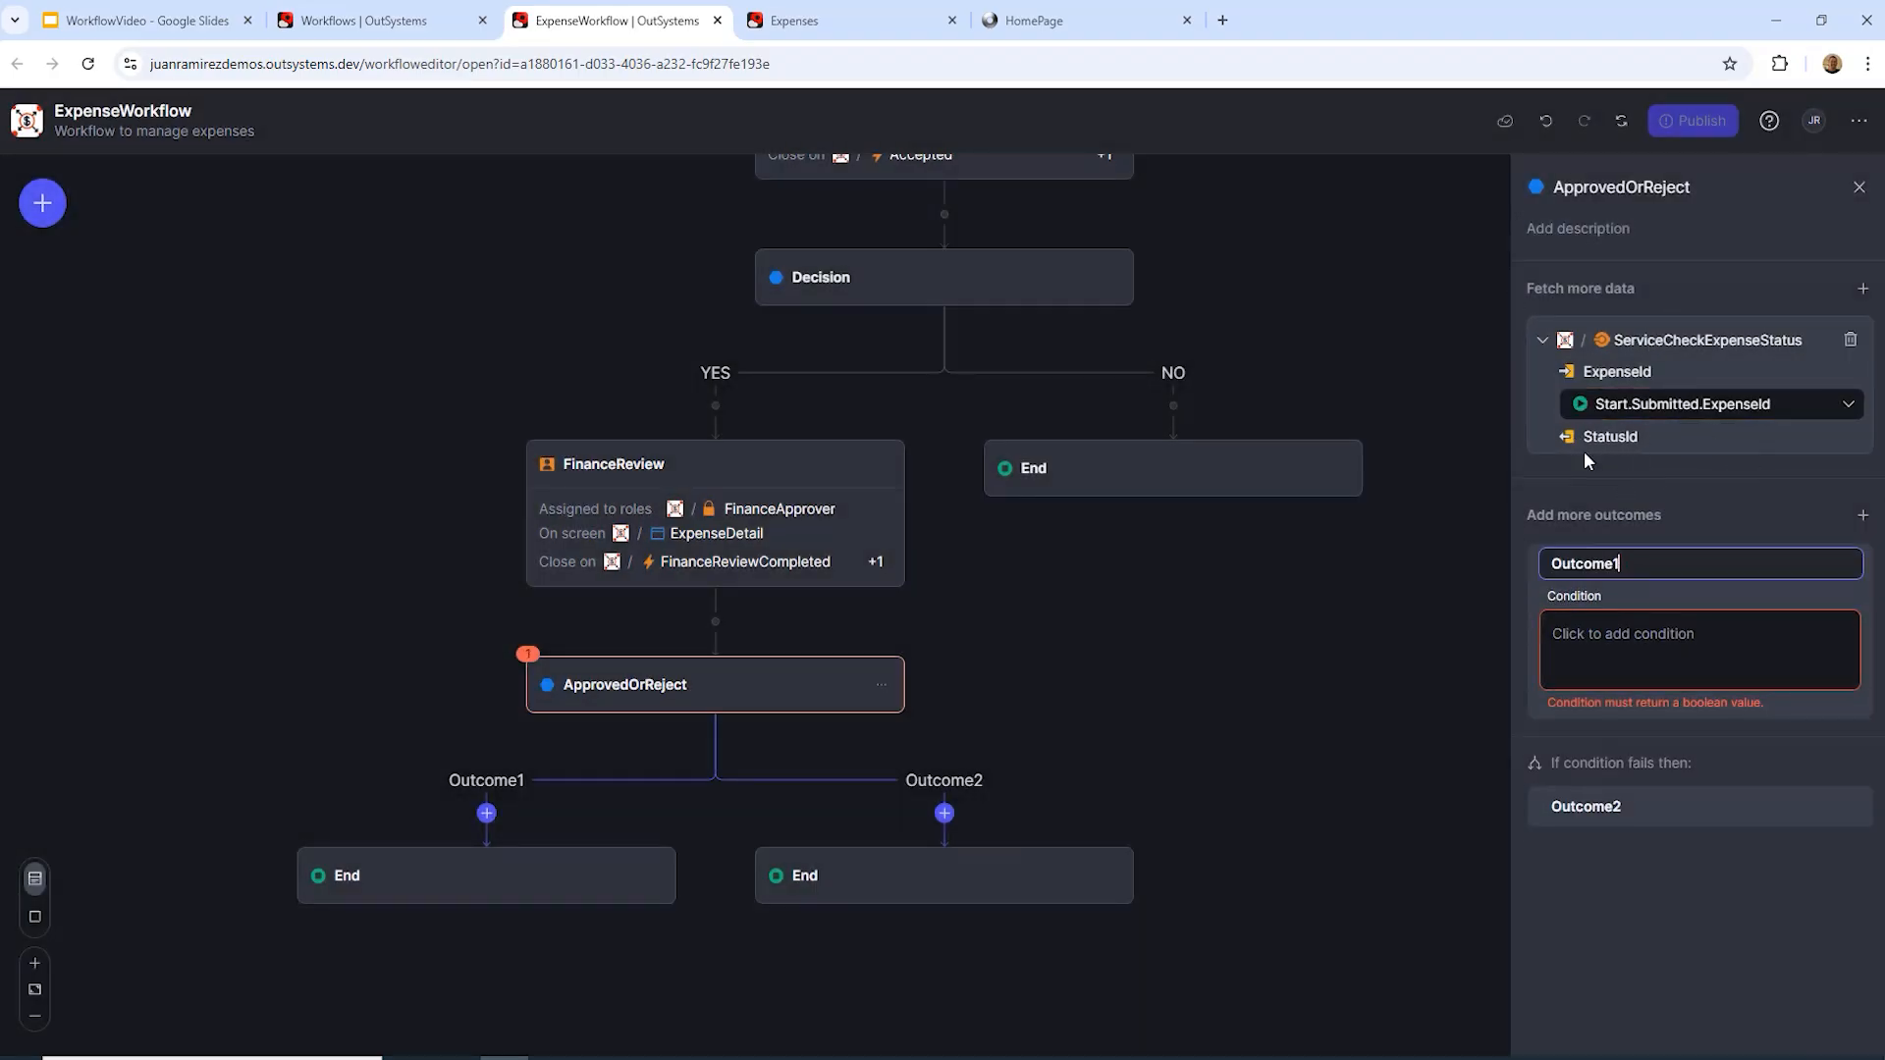
pyautogui.moveTo(1660, 558); pyautogui.dragTo(1451, 552)
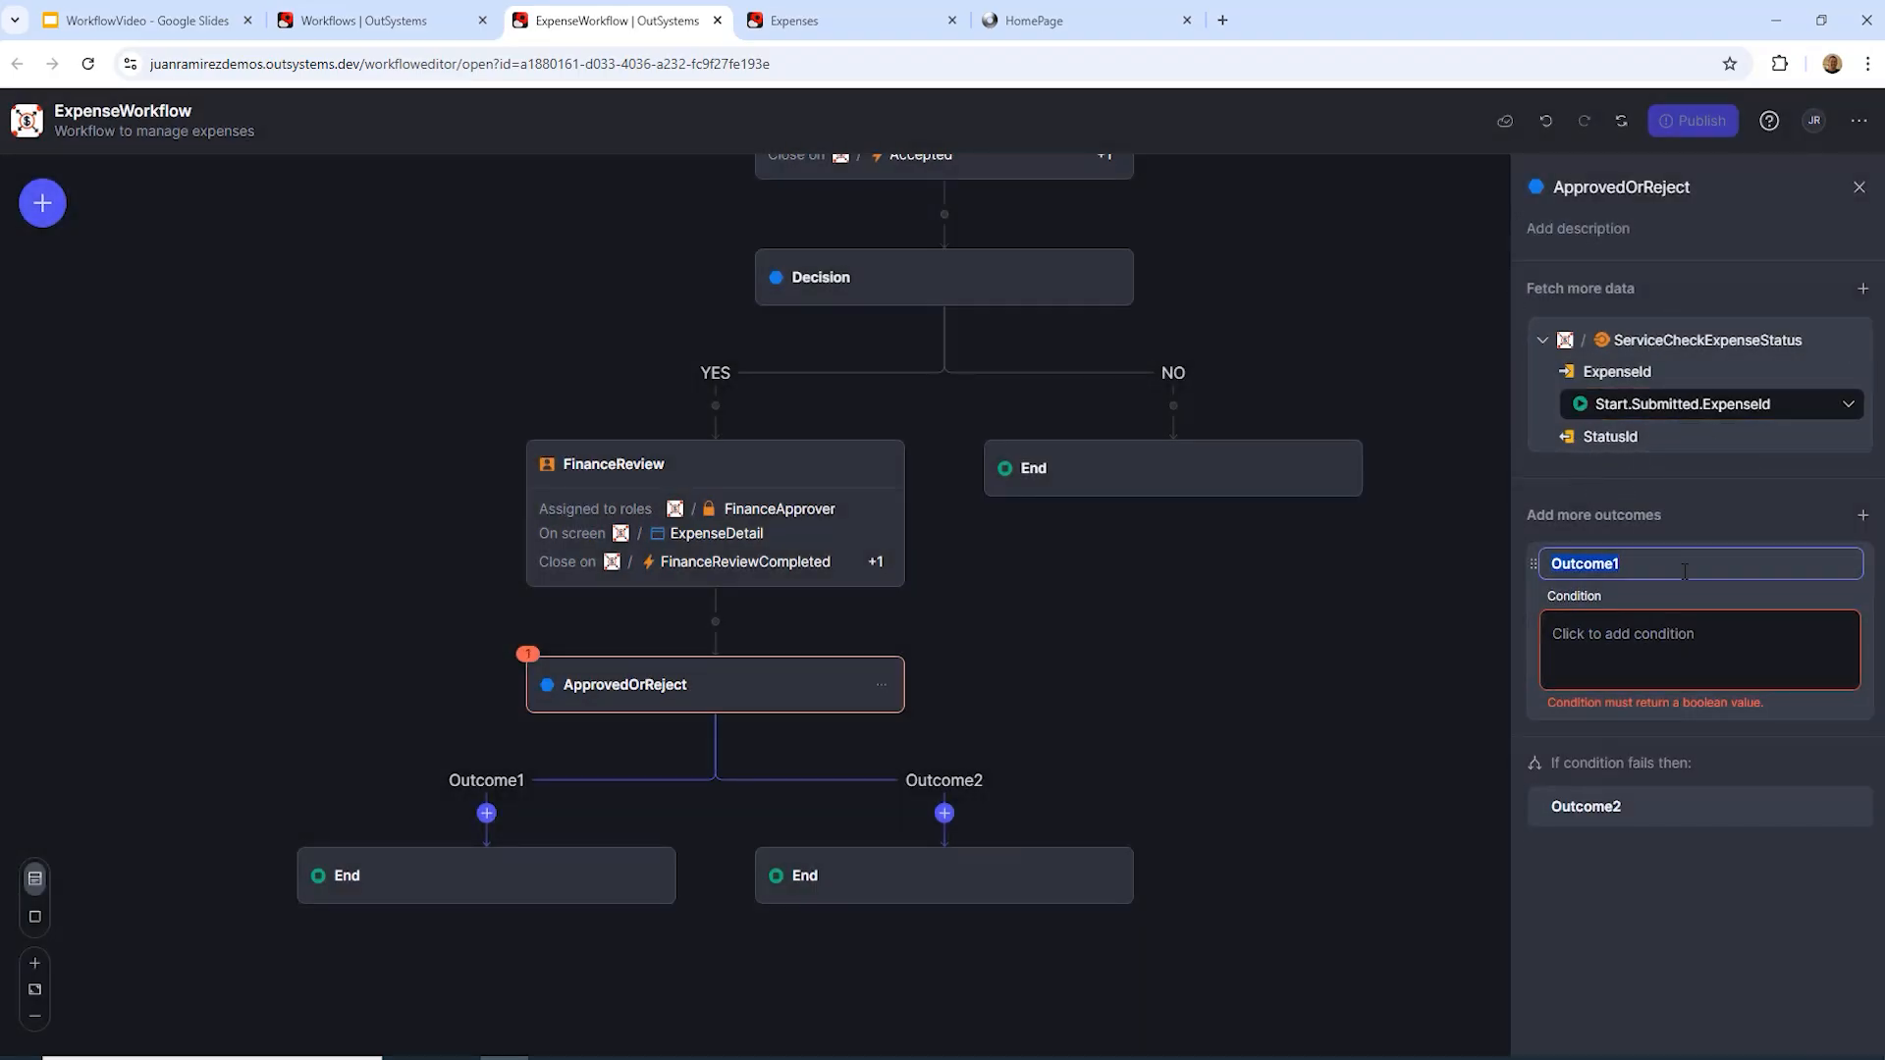
# Step: Rename Outcome1 to APPROVED
pyautogui.write('app')
pyautogui.press('BackSpace')
pyautogui.press('BackSpace')
pyautogui.press('capslock')
pyautogui.write('A')
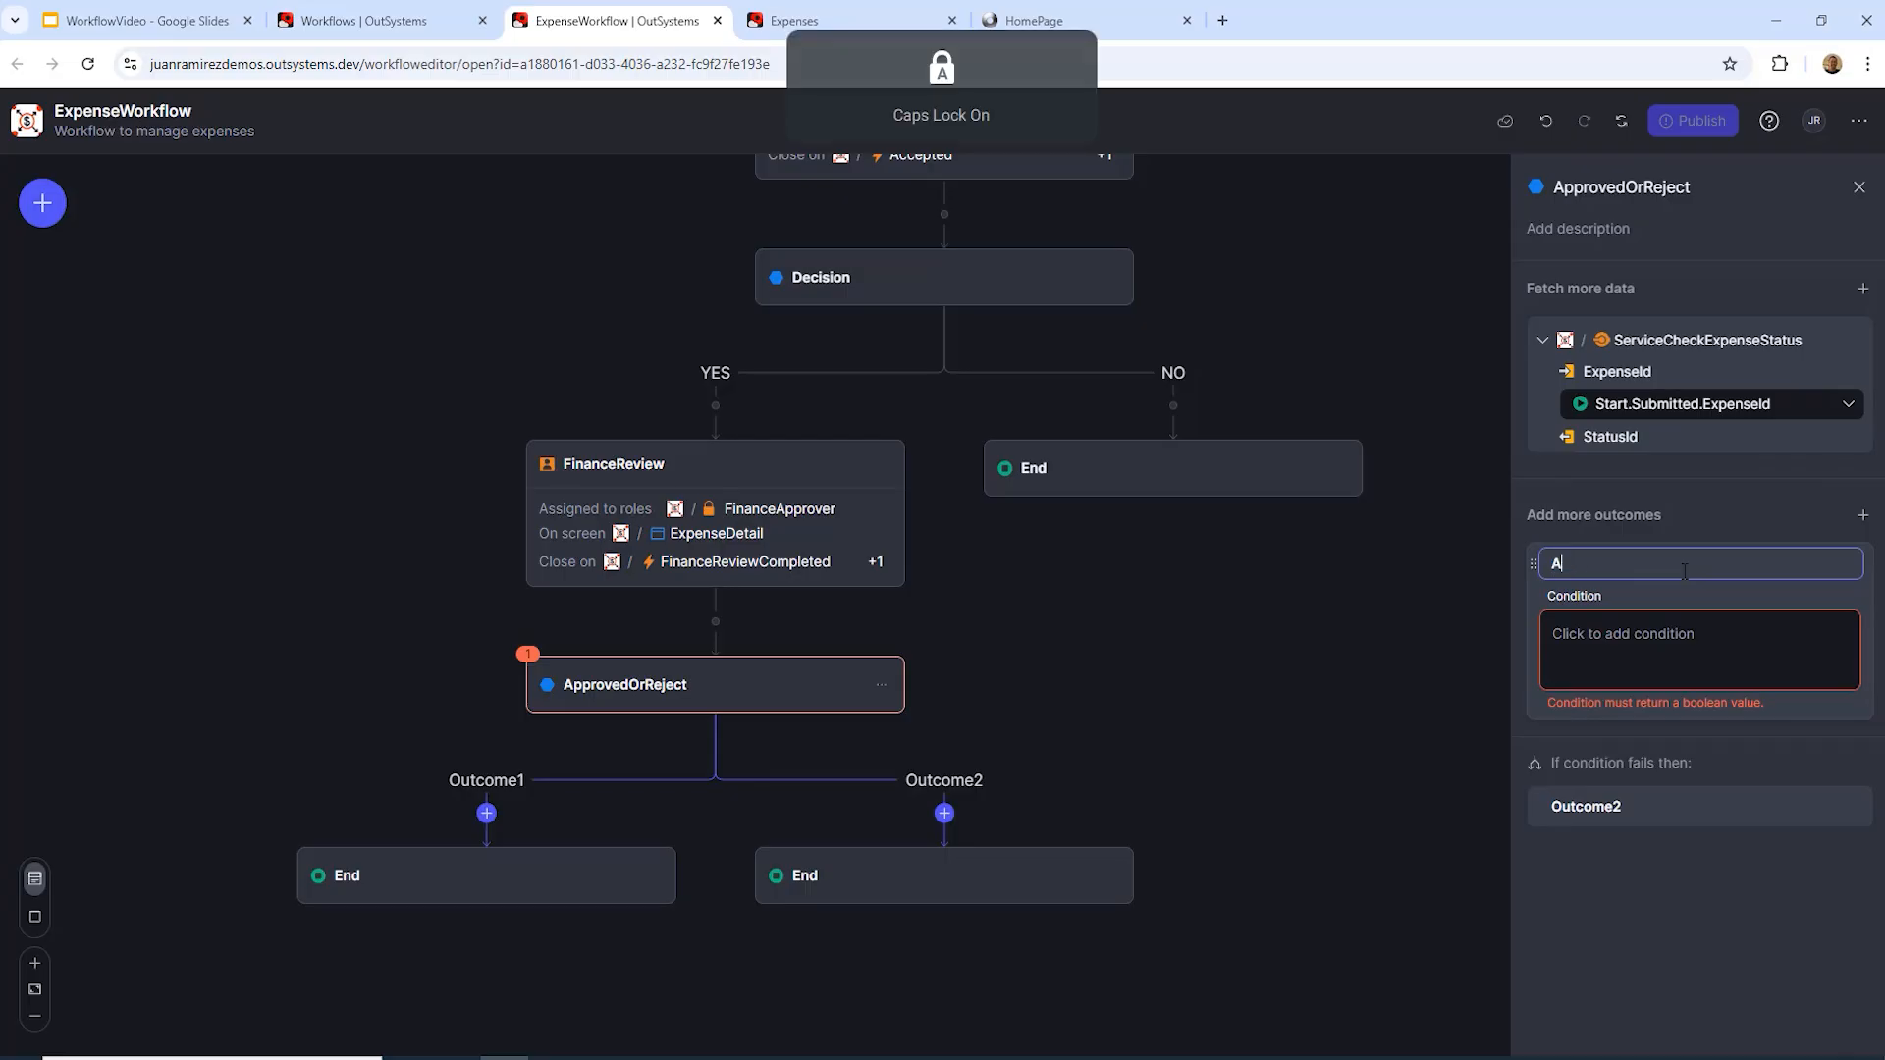
pyautogui.write('PPROVED')
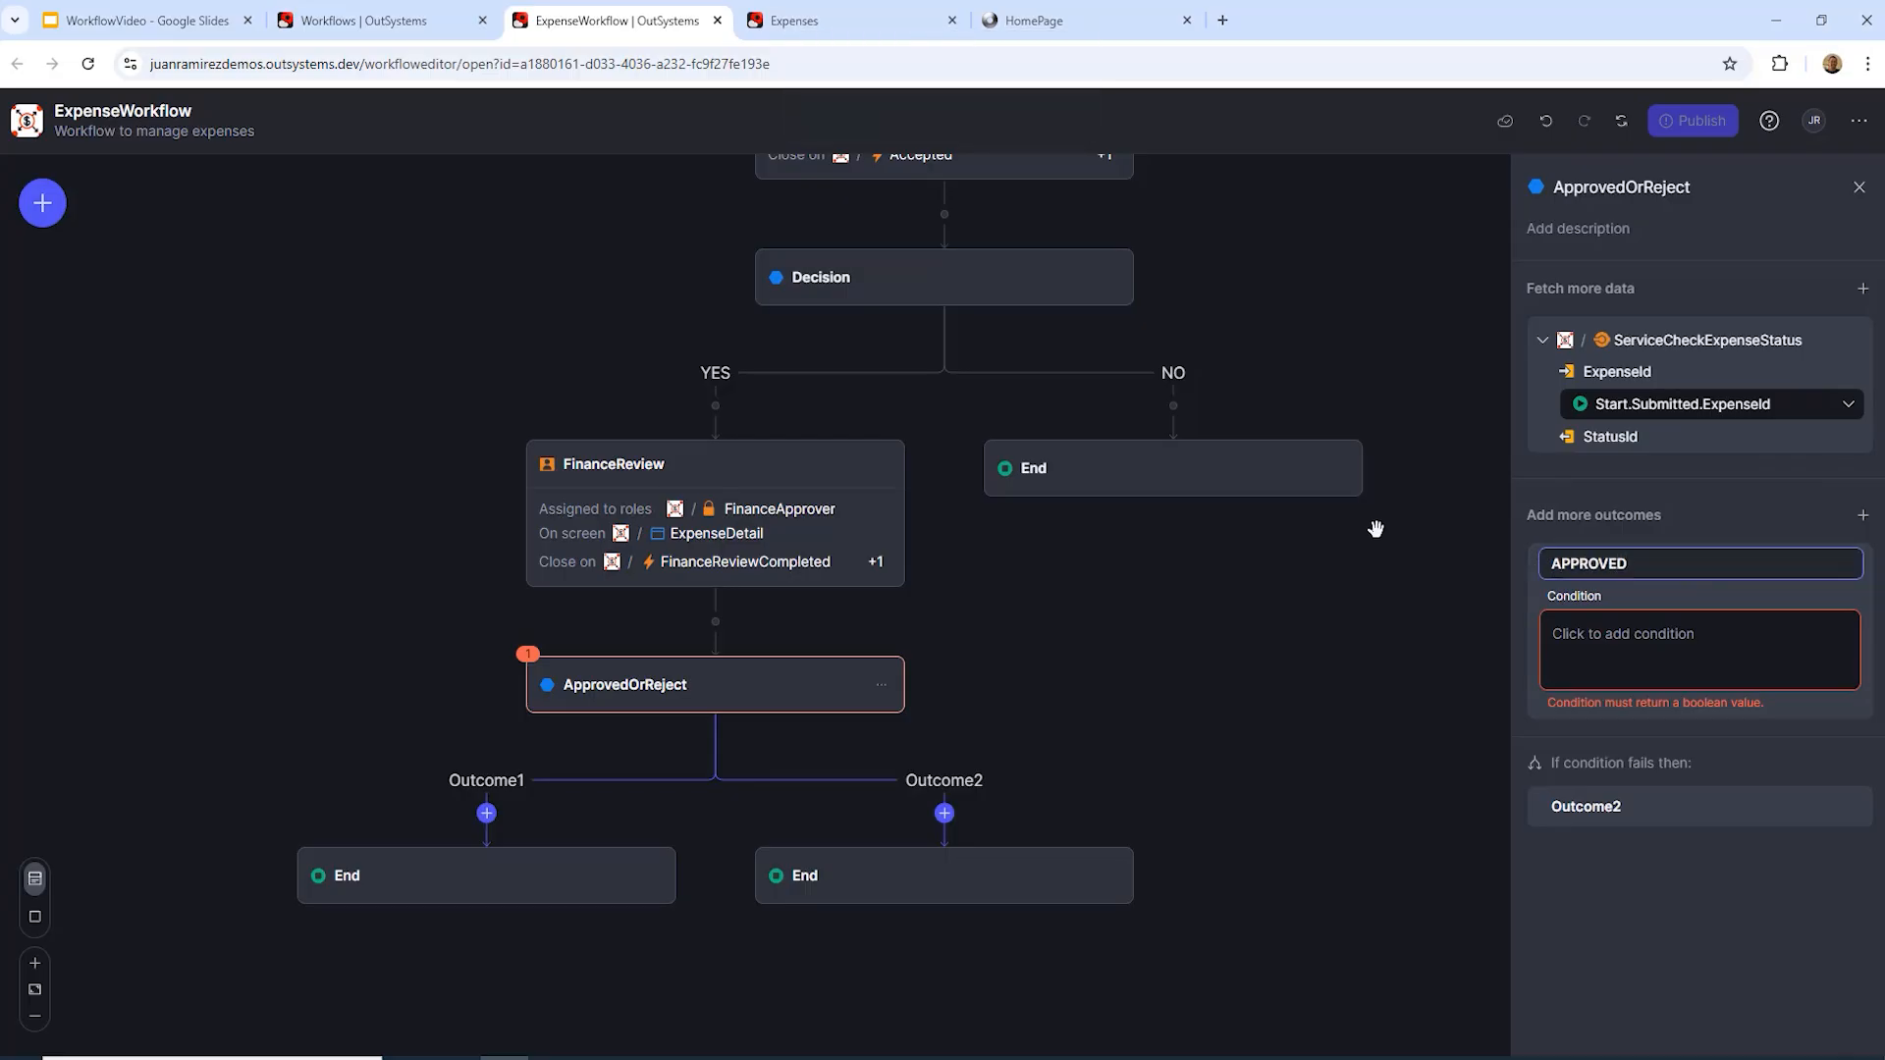
# Step: Set APPROVED's condition to ServiceCheckExpenseStatus.StatusId <> Entities.Status.Rejected
pyautogui.click(1665, 648)
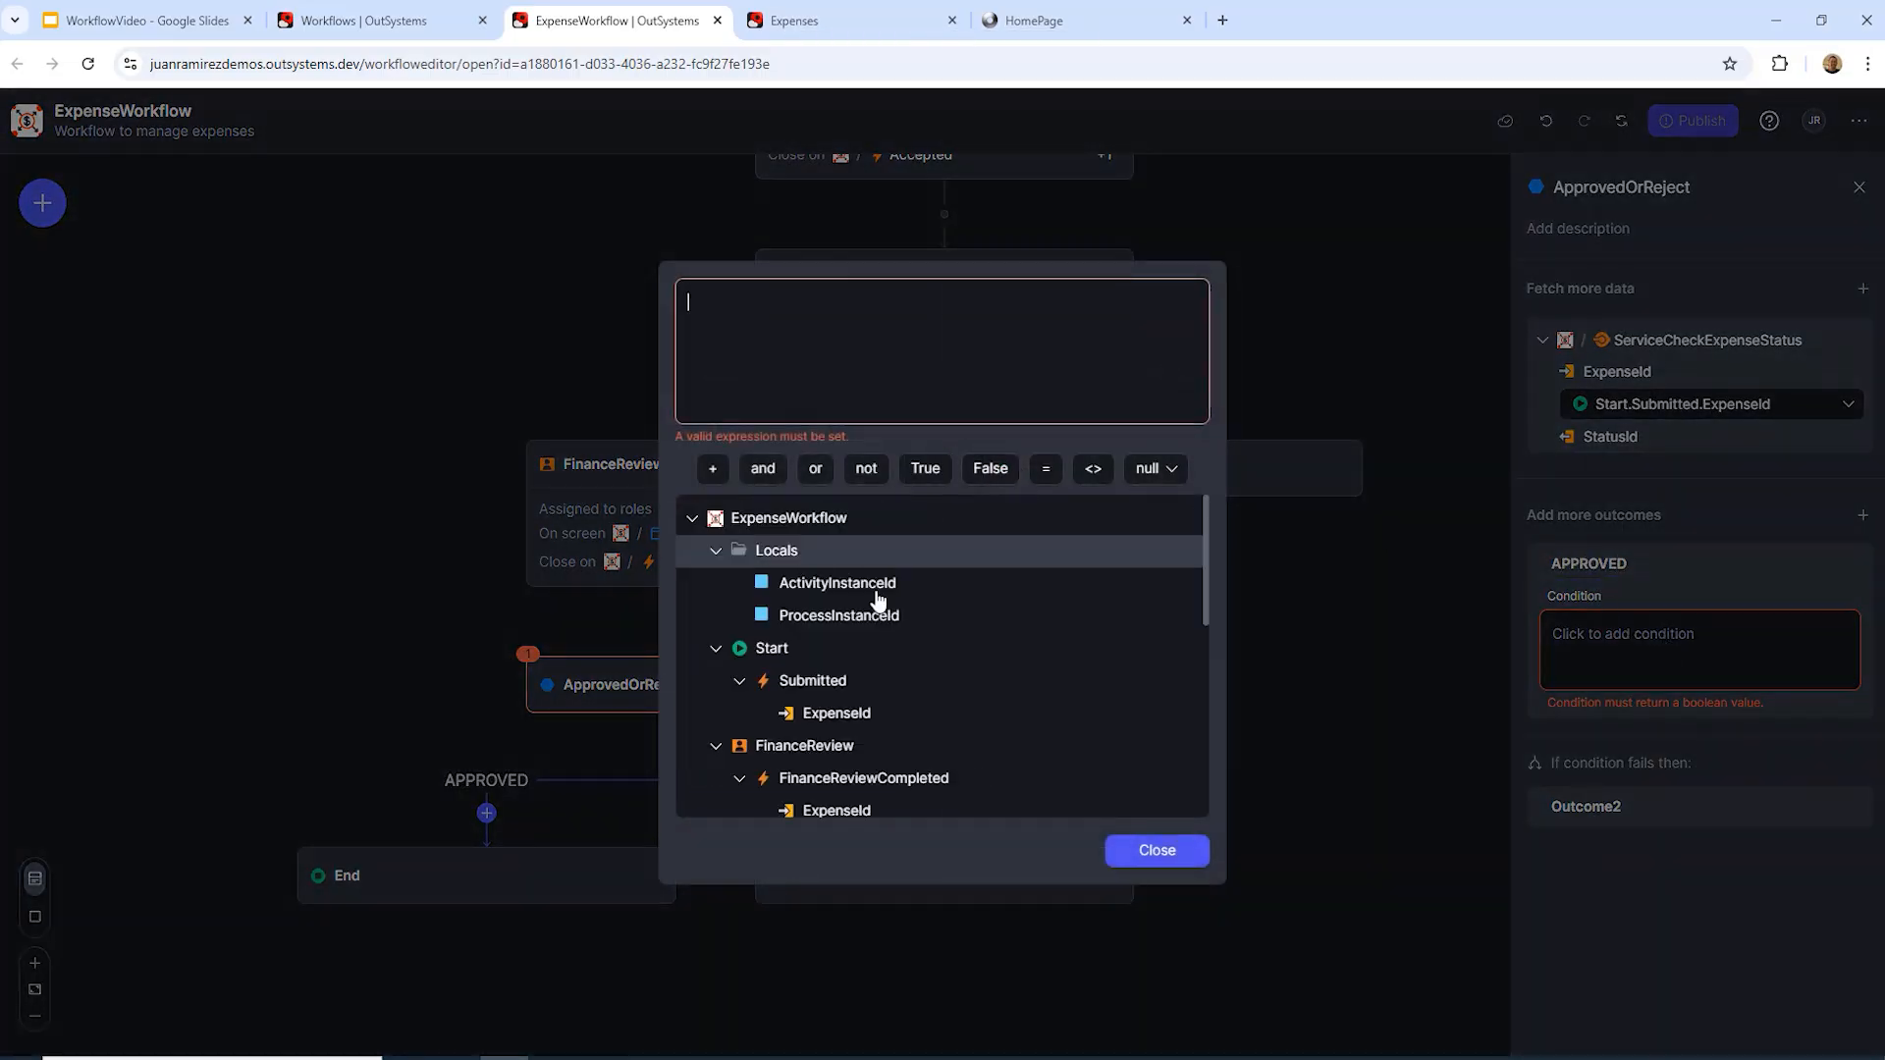
pyautogui.scroll(-5, 879, 601)
pyautogui.scroll(-2, 879, 603)
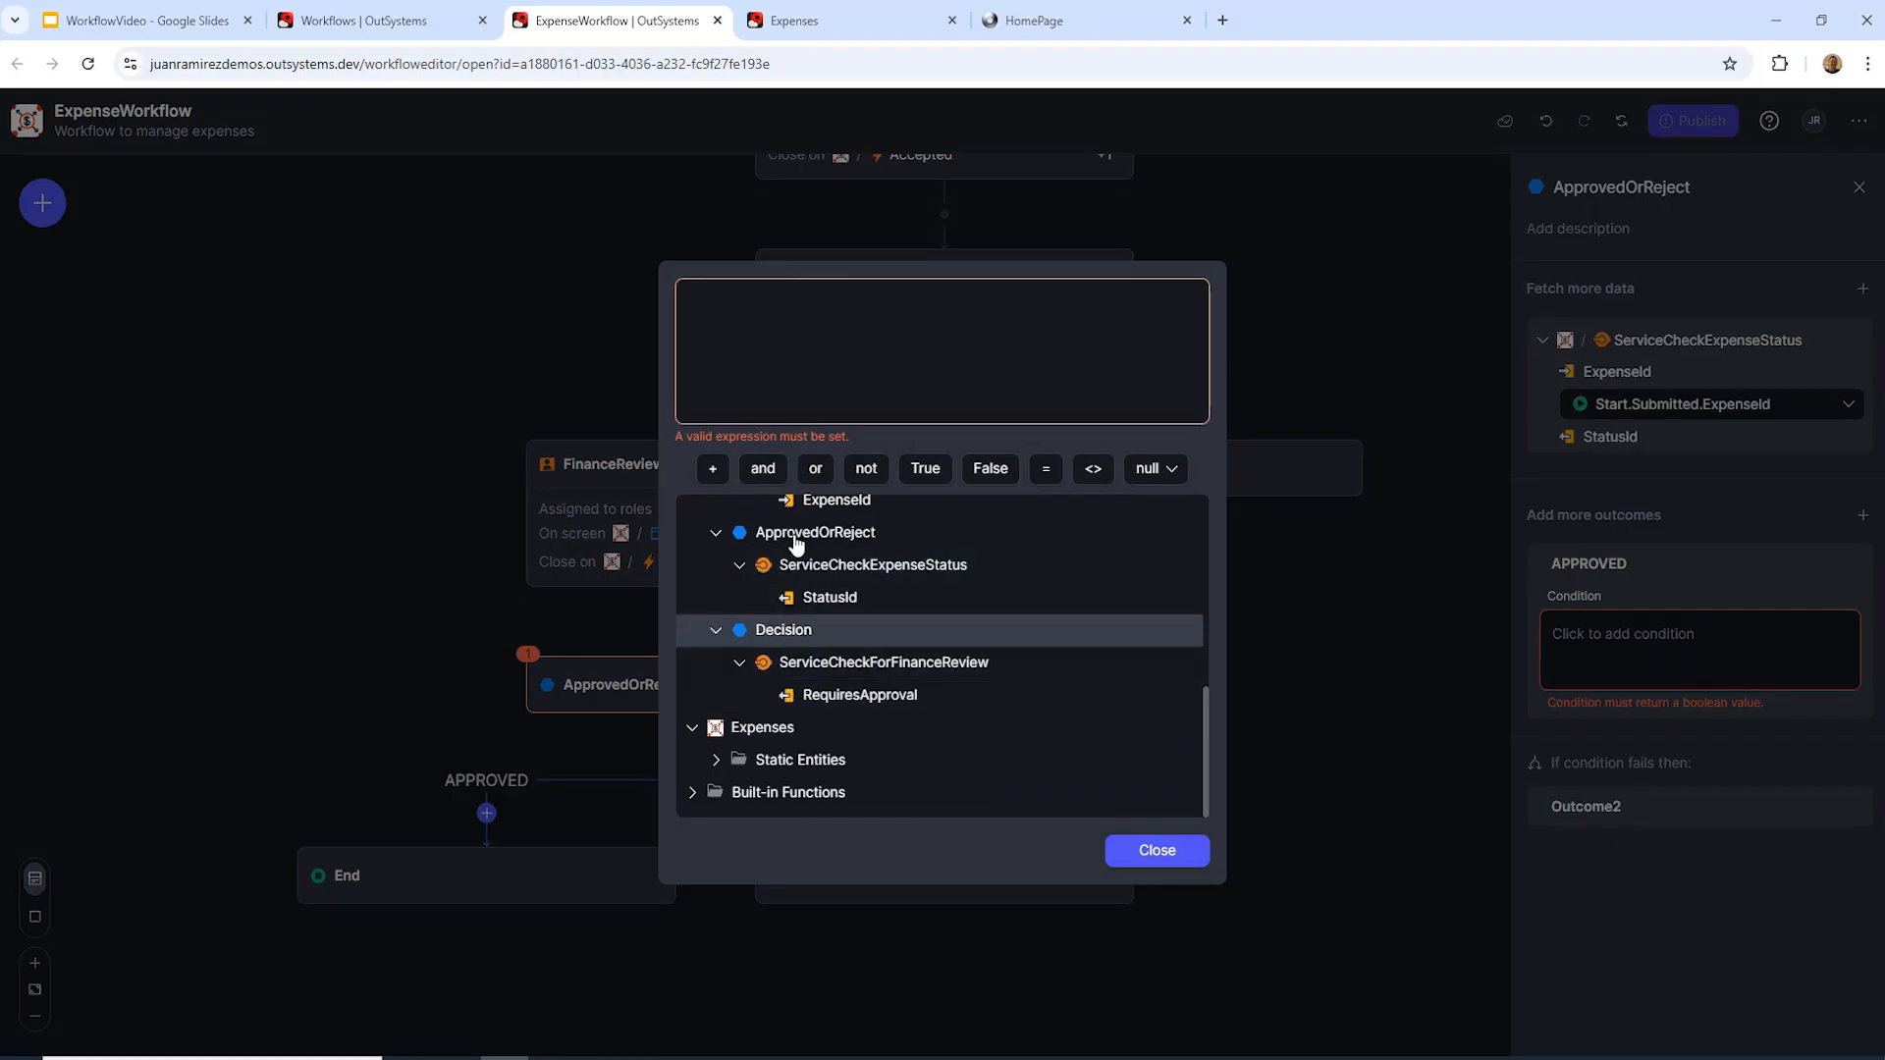
pyautogui.doubleClick(833, 601)
pyautogui.click(1091, 472)
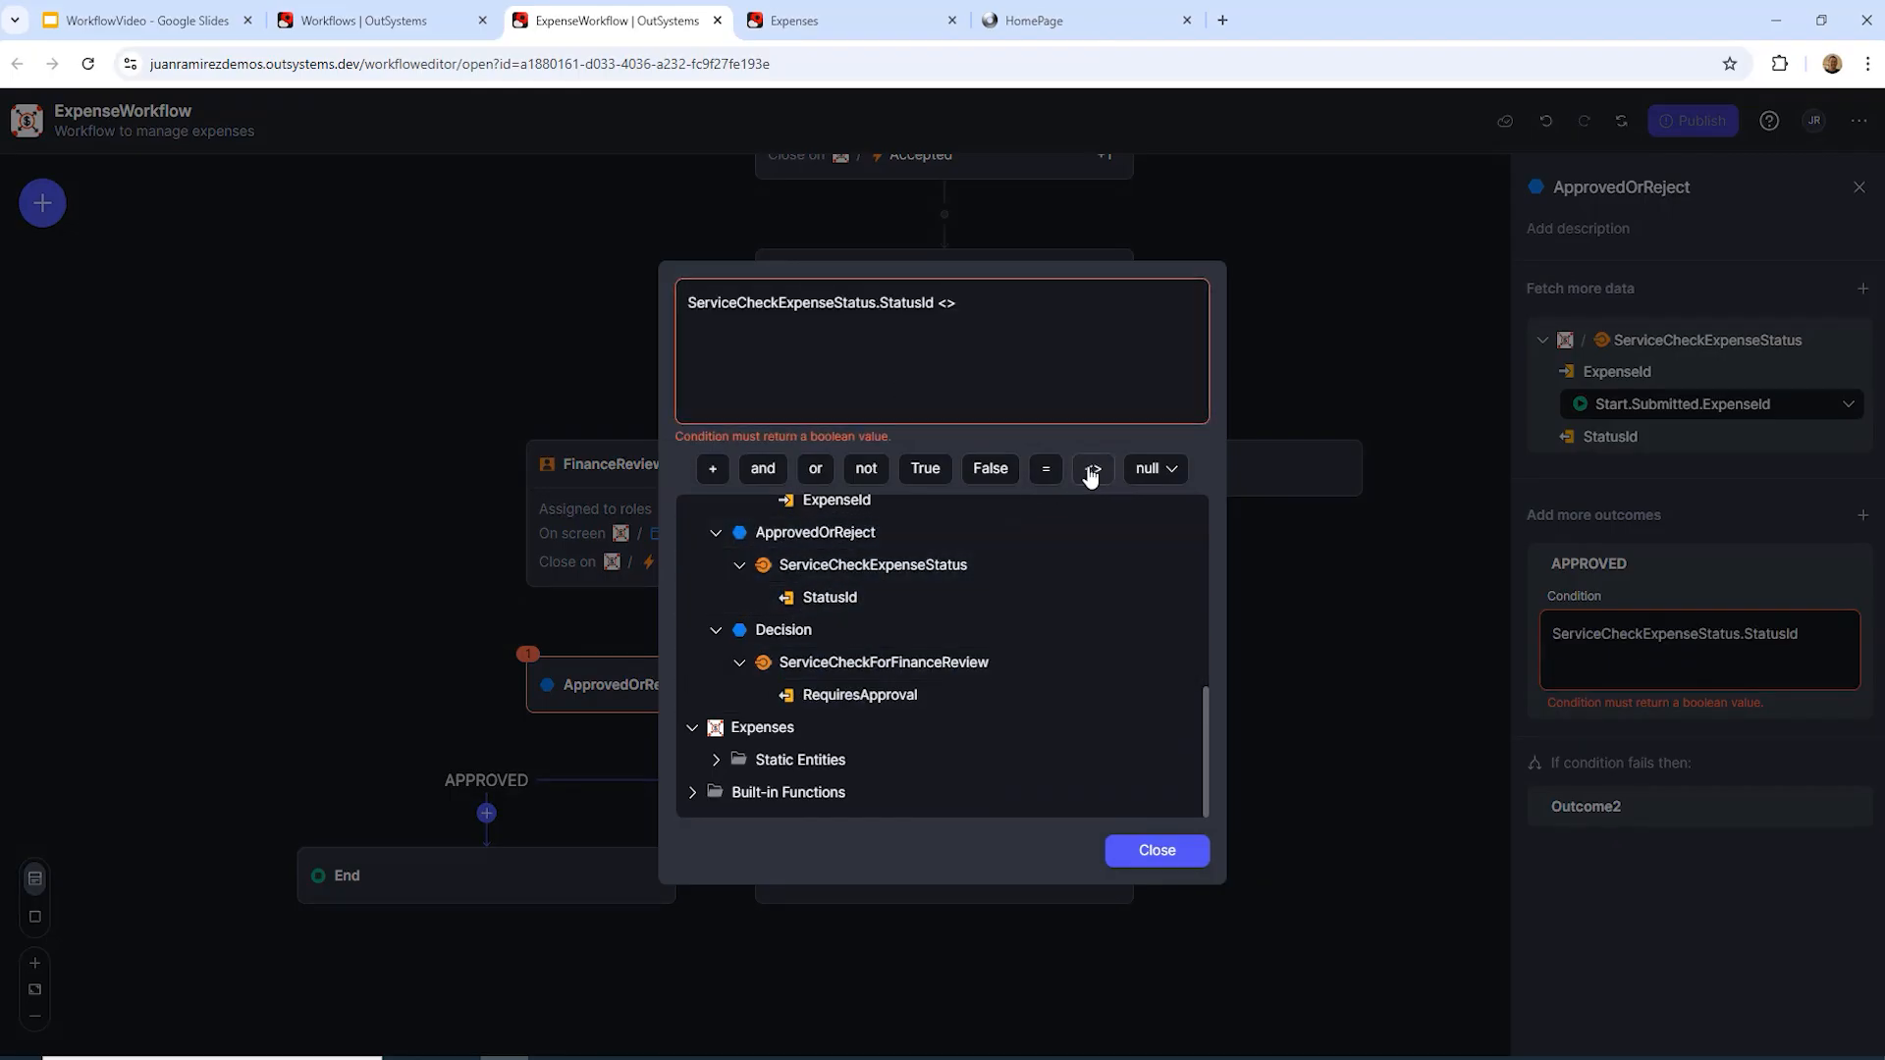
pyautogui.click(716, 760)
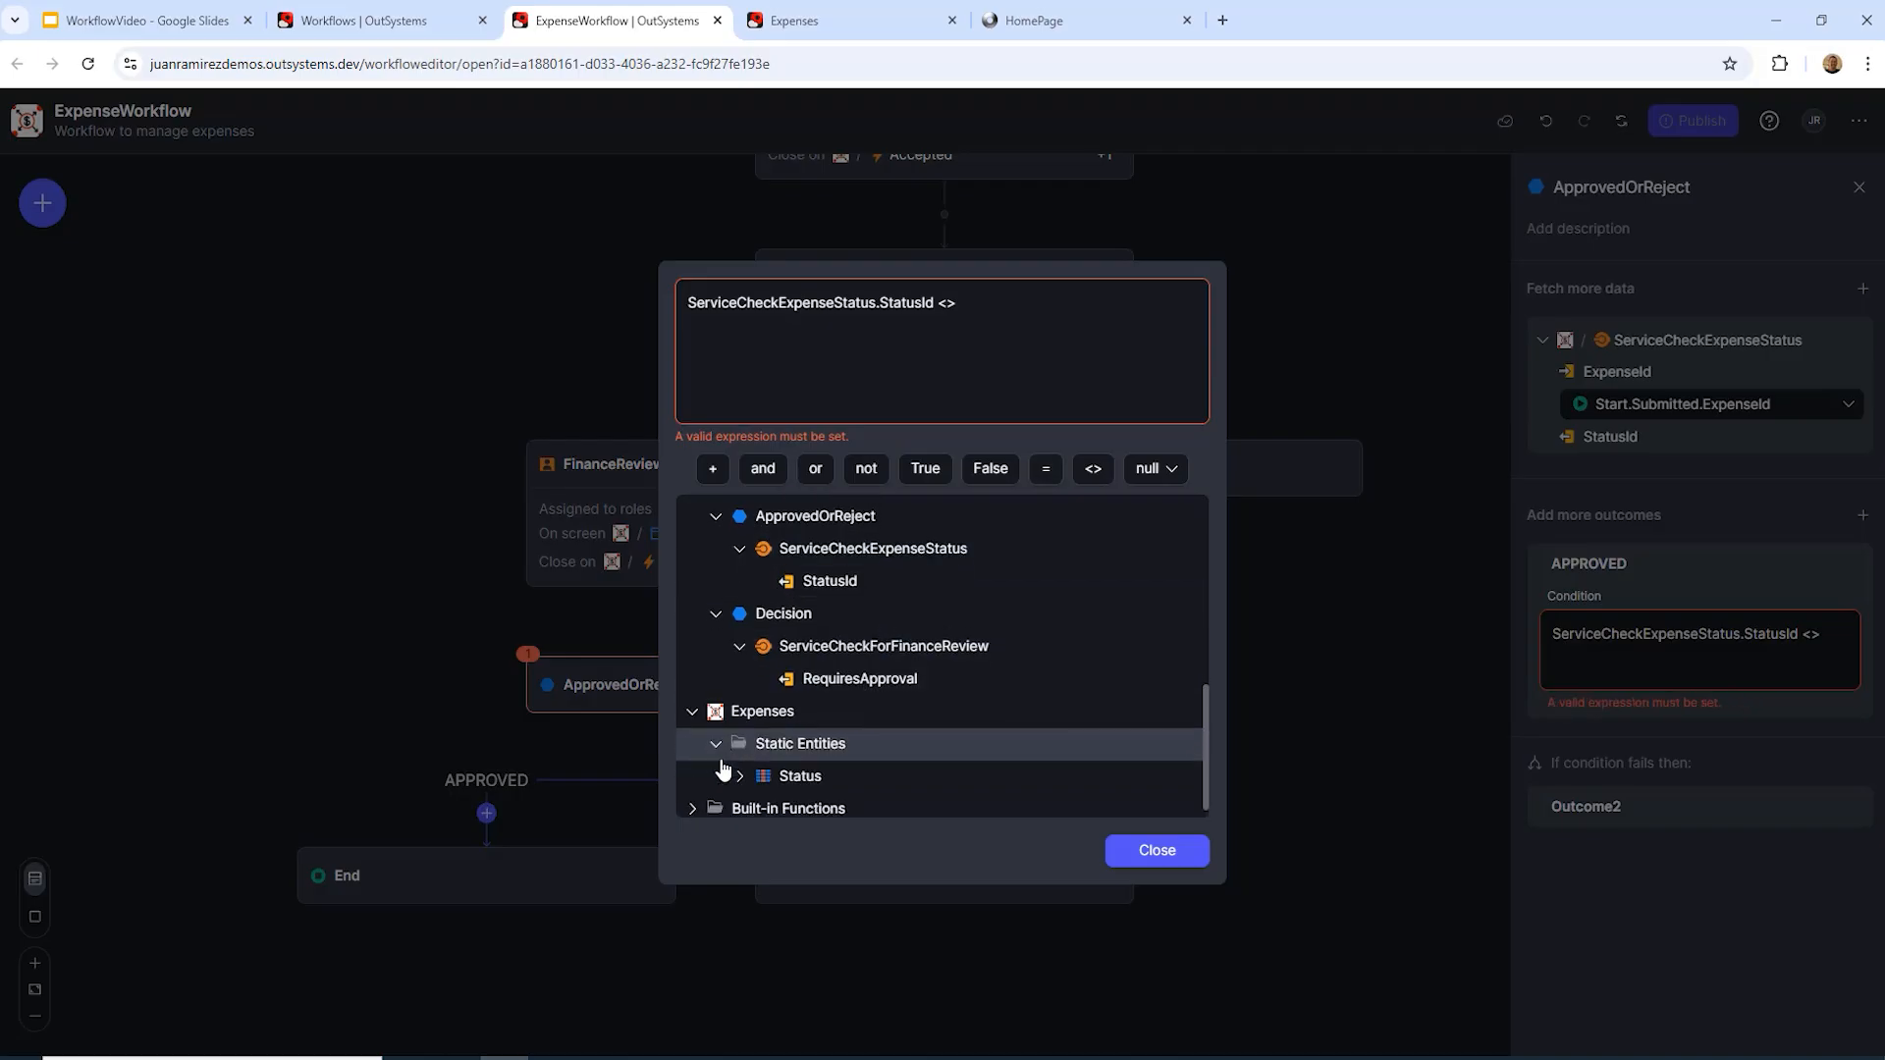
pyautogui.click(741, 766)
pyautogui.click(762, 759)
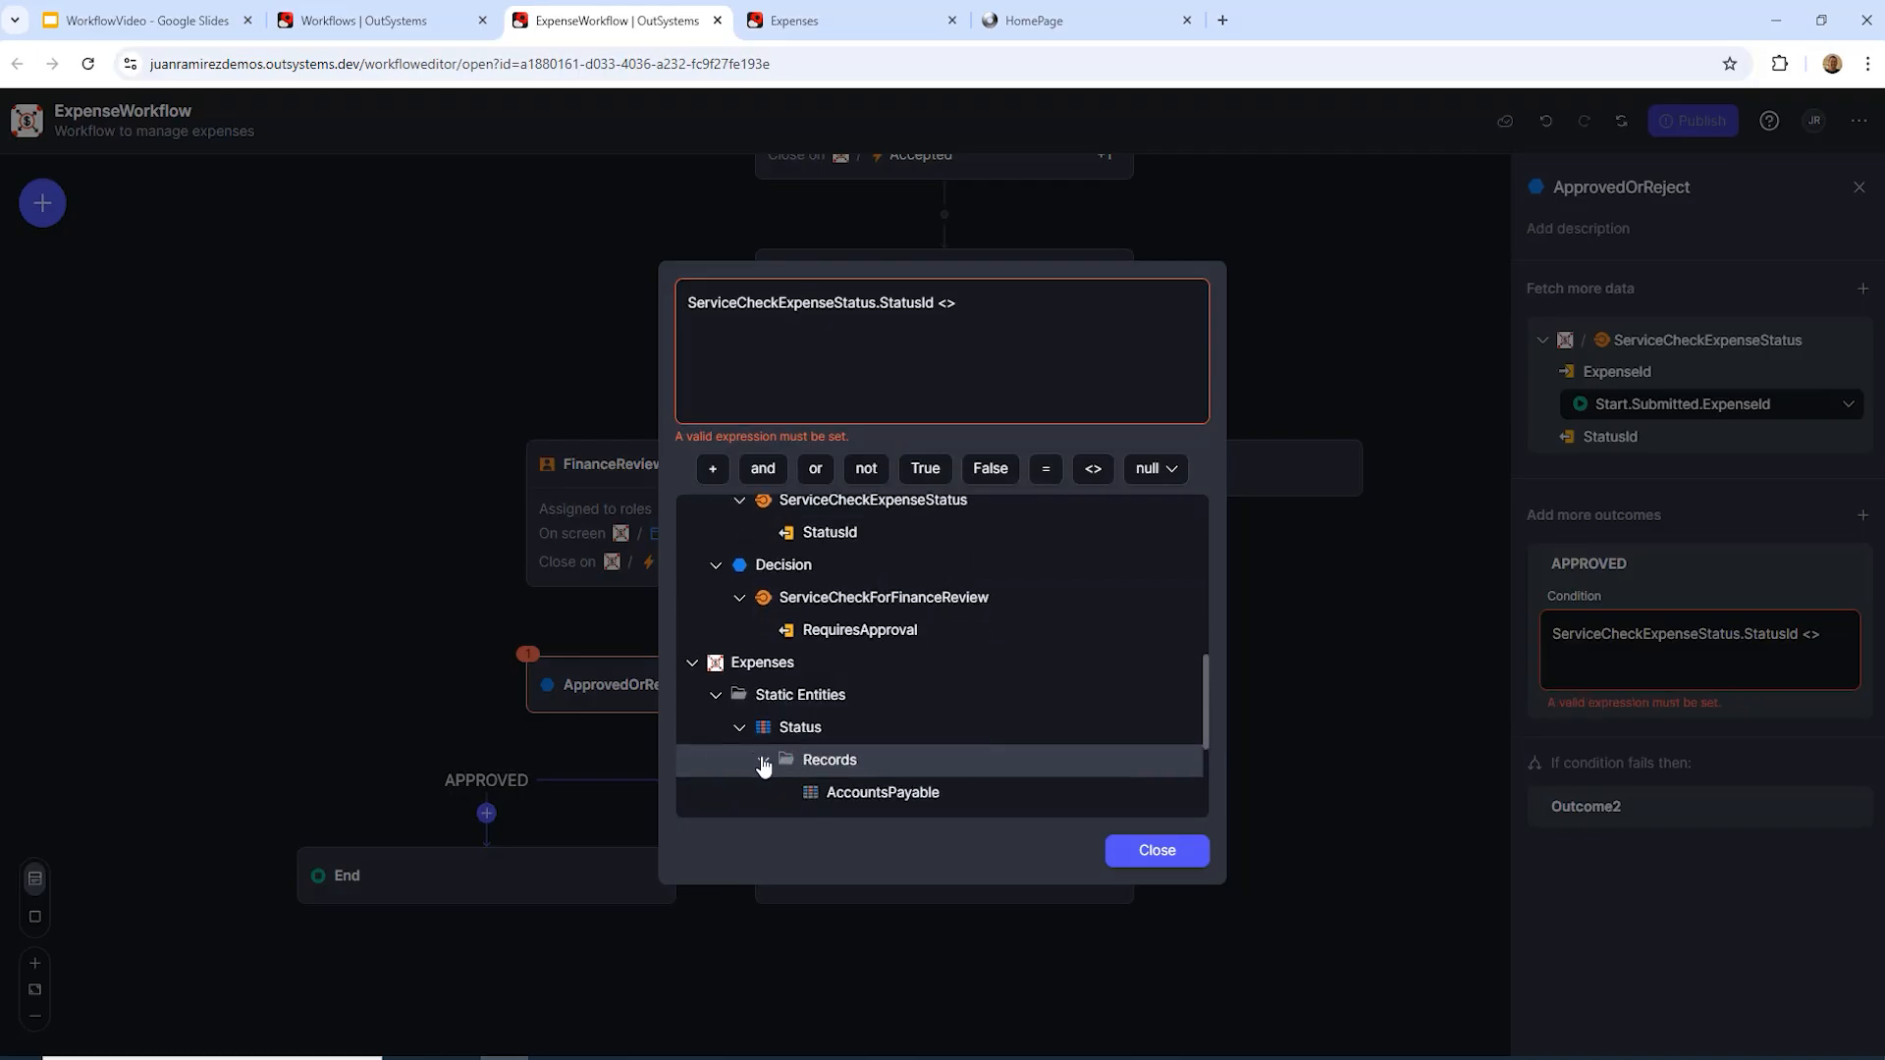
pyautogui.scroll(-1, 833, 721)
pyautogui.doubleClick(854, 728)
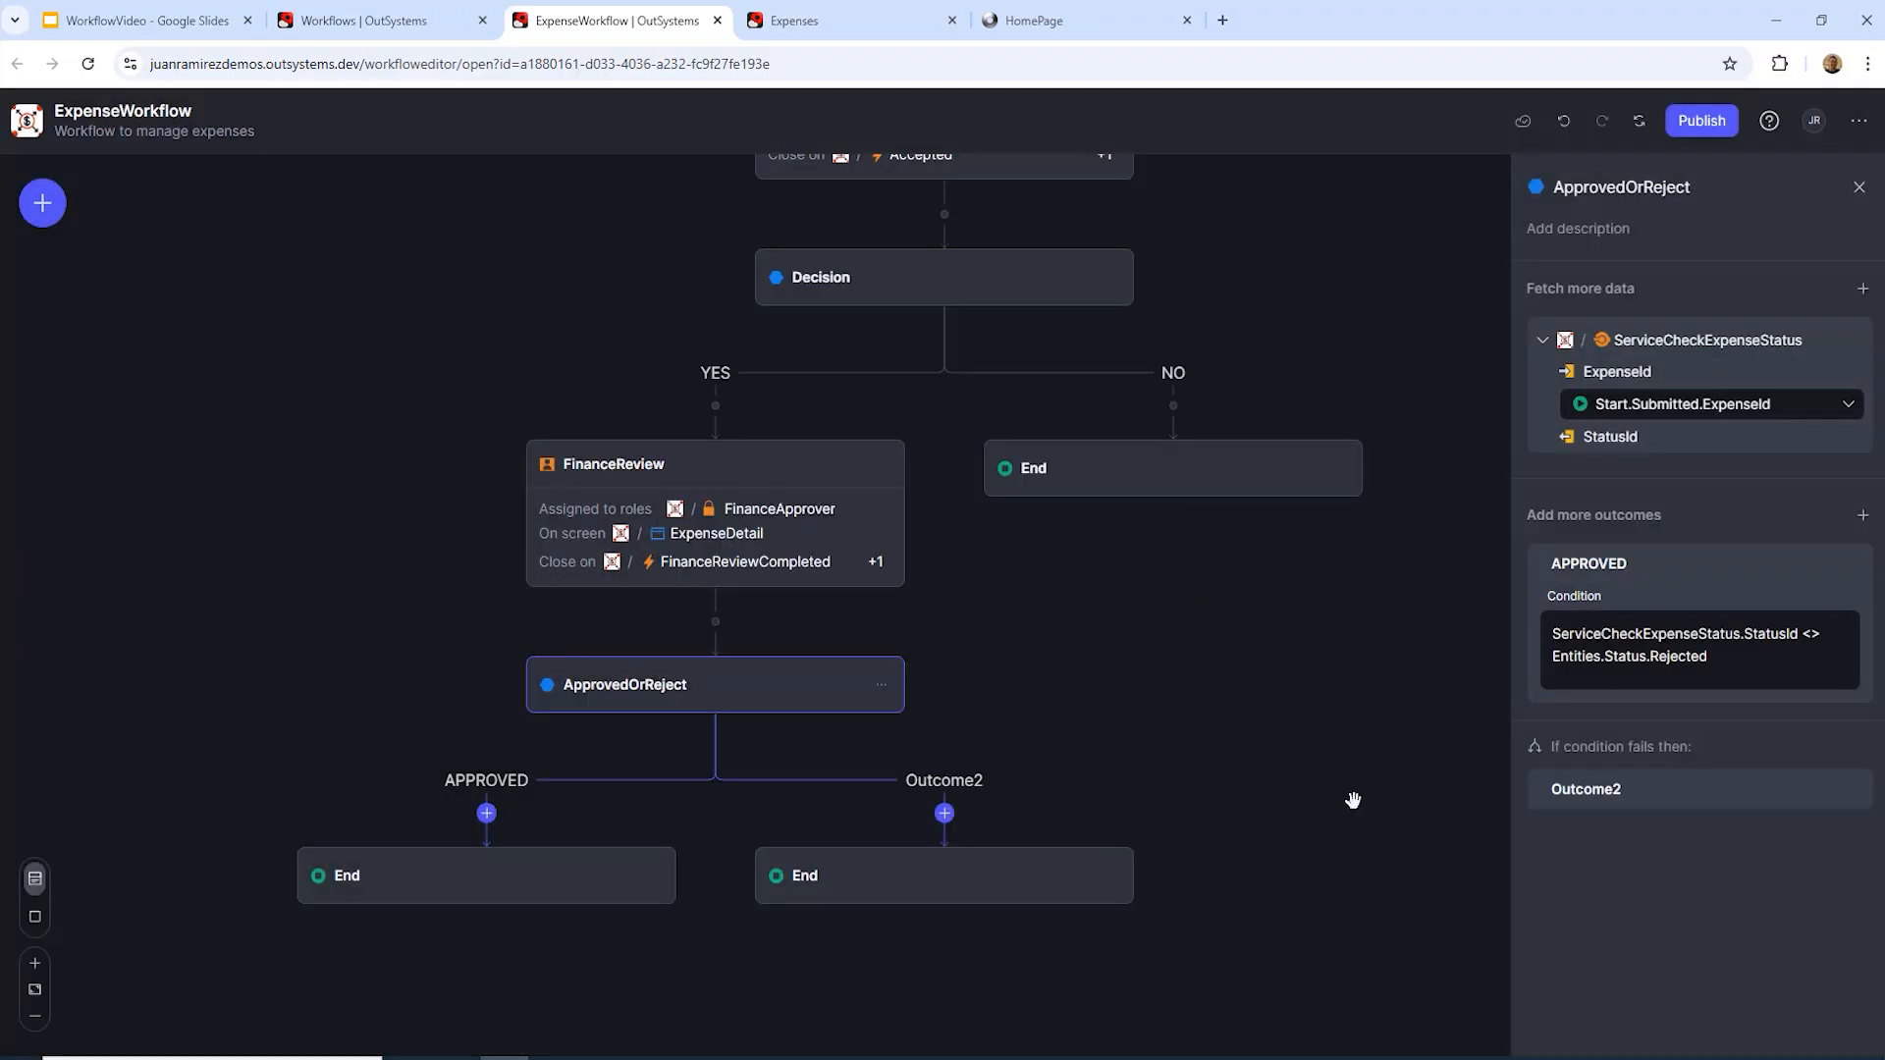
pyautogui.click(1172, 853)
# Step: Rename Outcome2 to REJECTED
pyautogui.click(1575, 791)
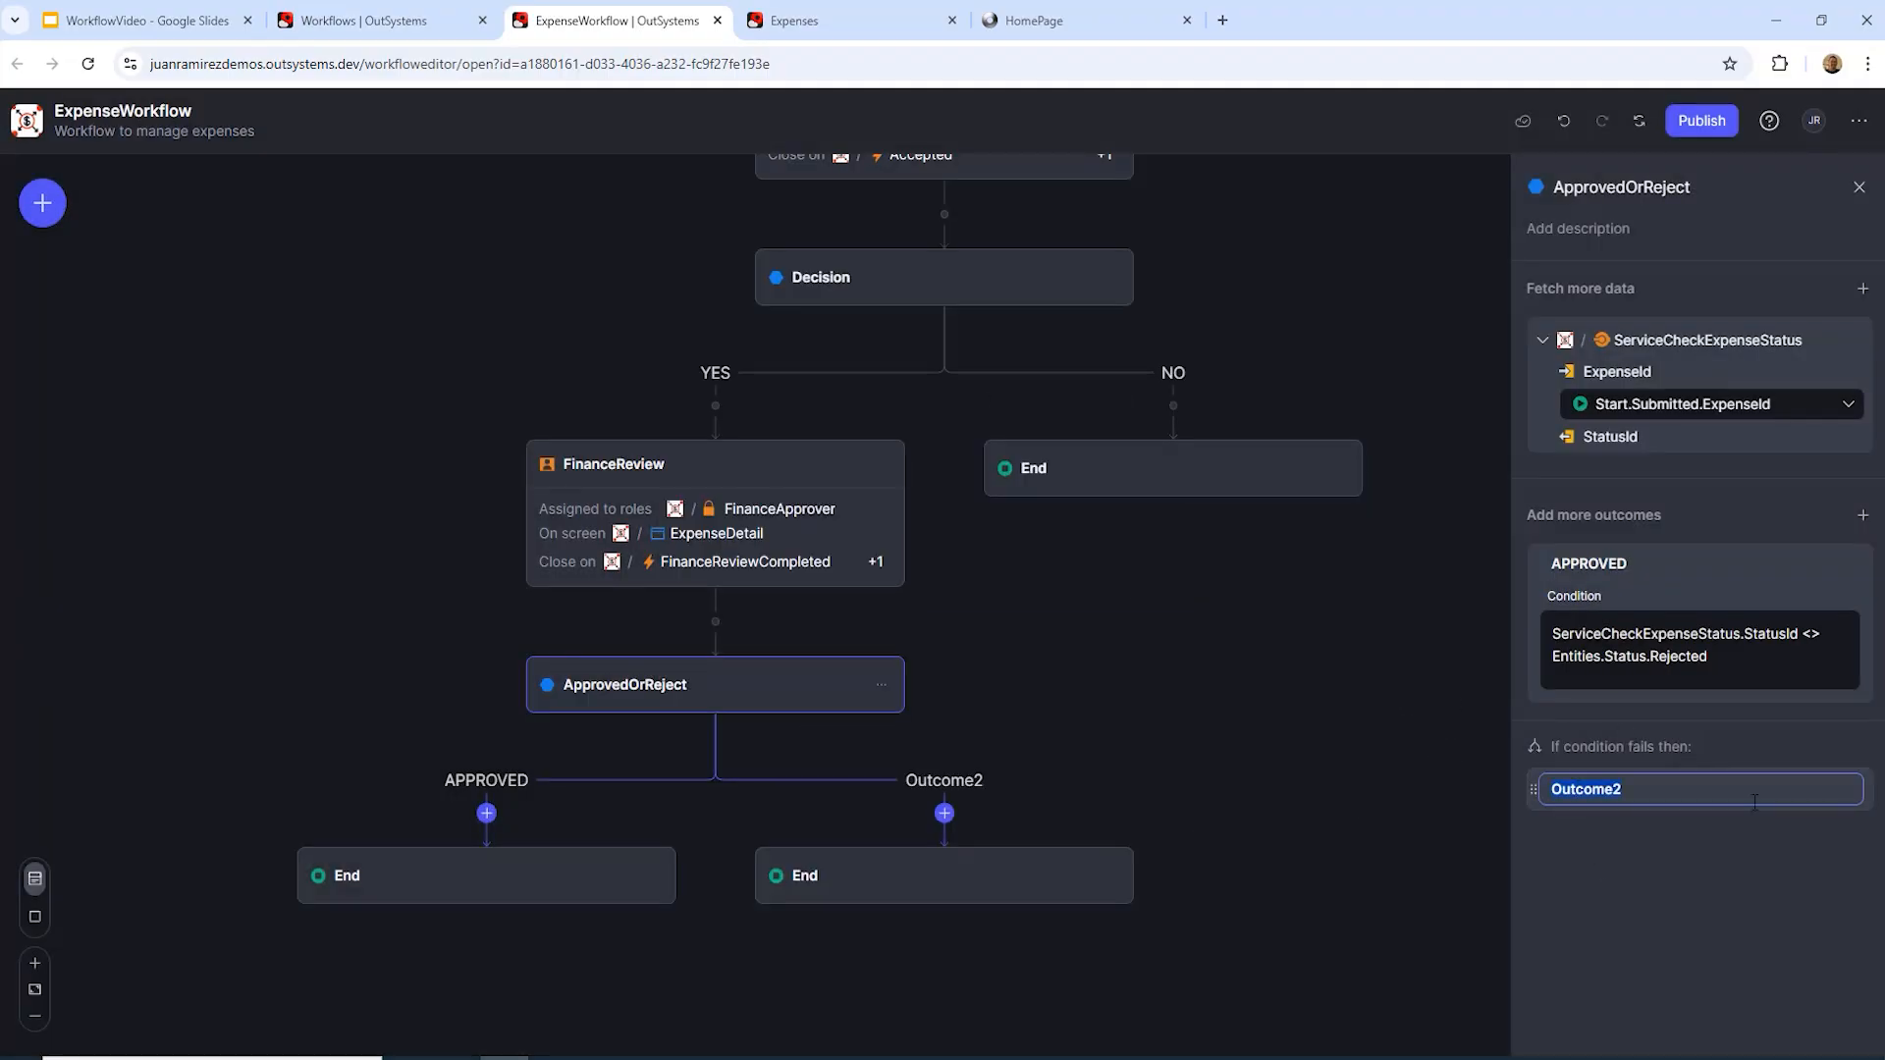
pyautogui.press('BackSpace')
pyautogui.press('capslock')
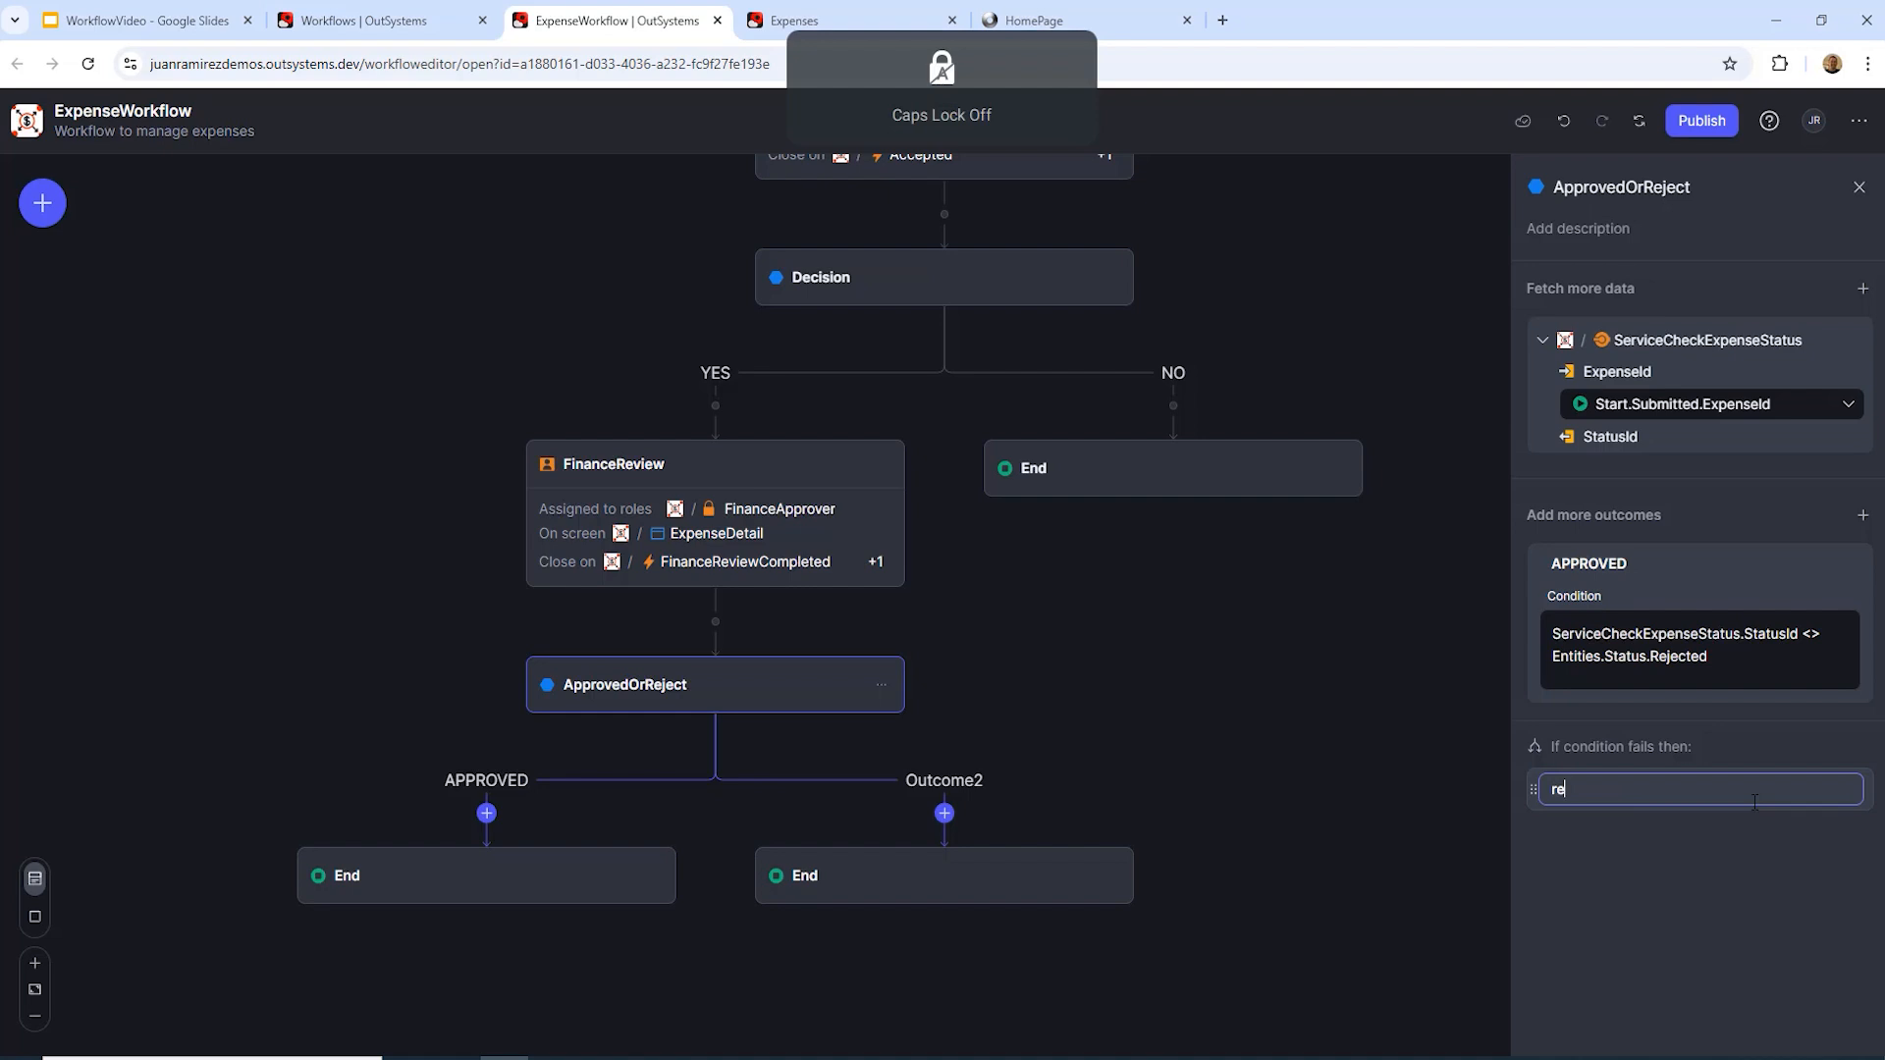
pyautogui.press('BackSpace')
pyautogui.press('BackSpace')
pyautogui.press('capslock')
pyautogui.write('REJECTED')
pyautogui.press('Return')
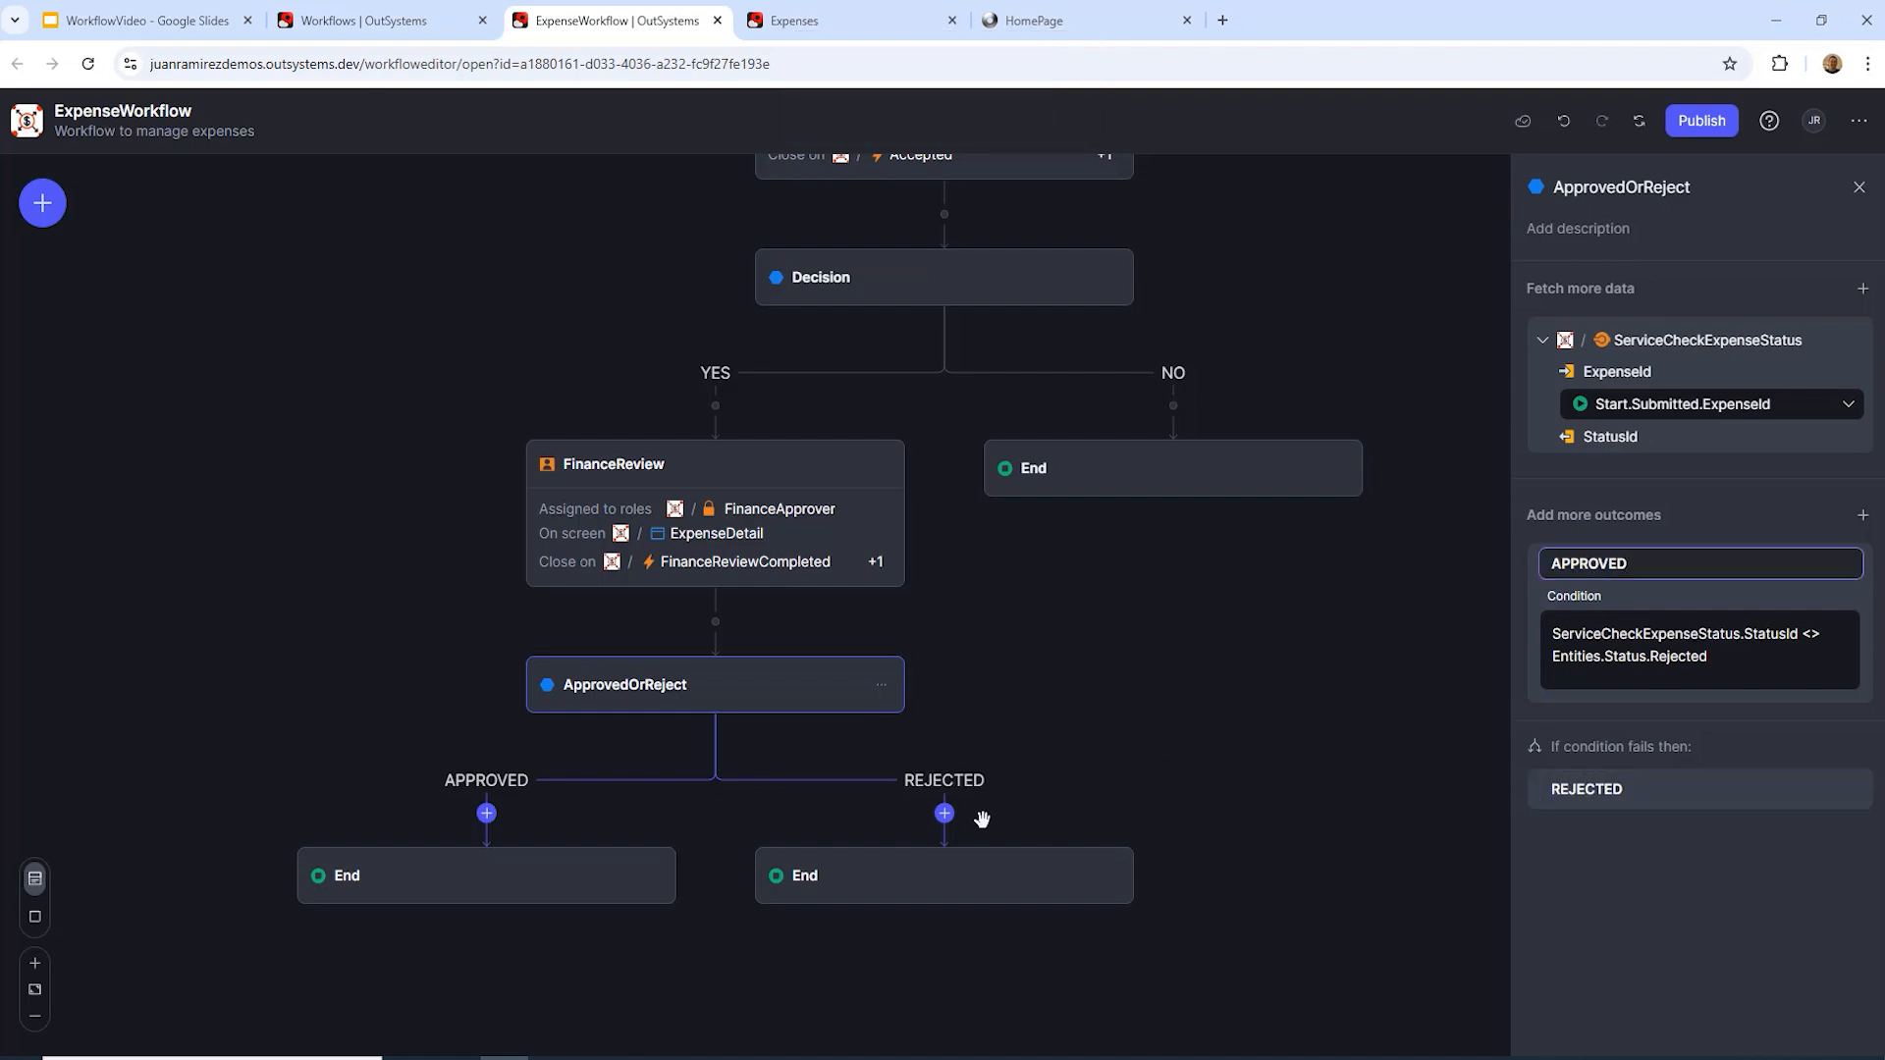
# Step: Replace the APPROVED branch's End with a go-to-previous-step node targeting an earlier step
pyautogui.click(487, 814)
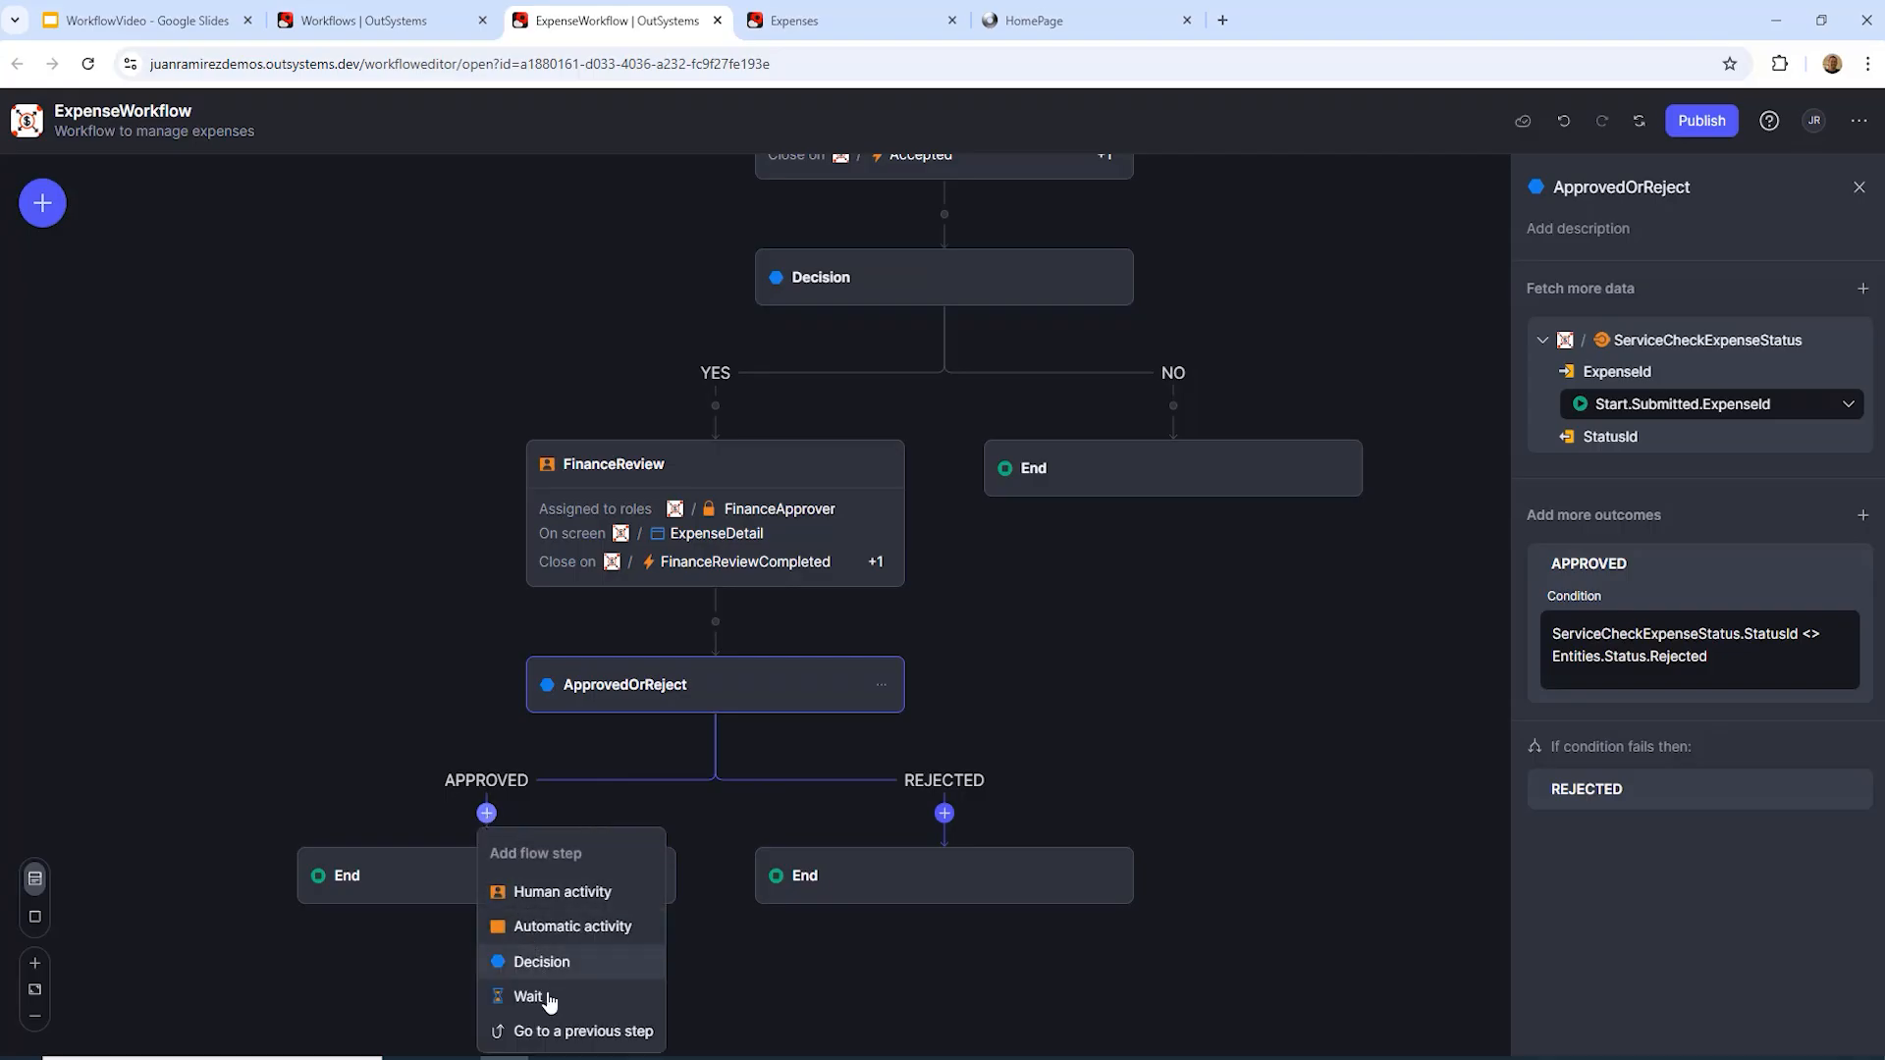
pyautogui.click(558, 1035)
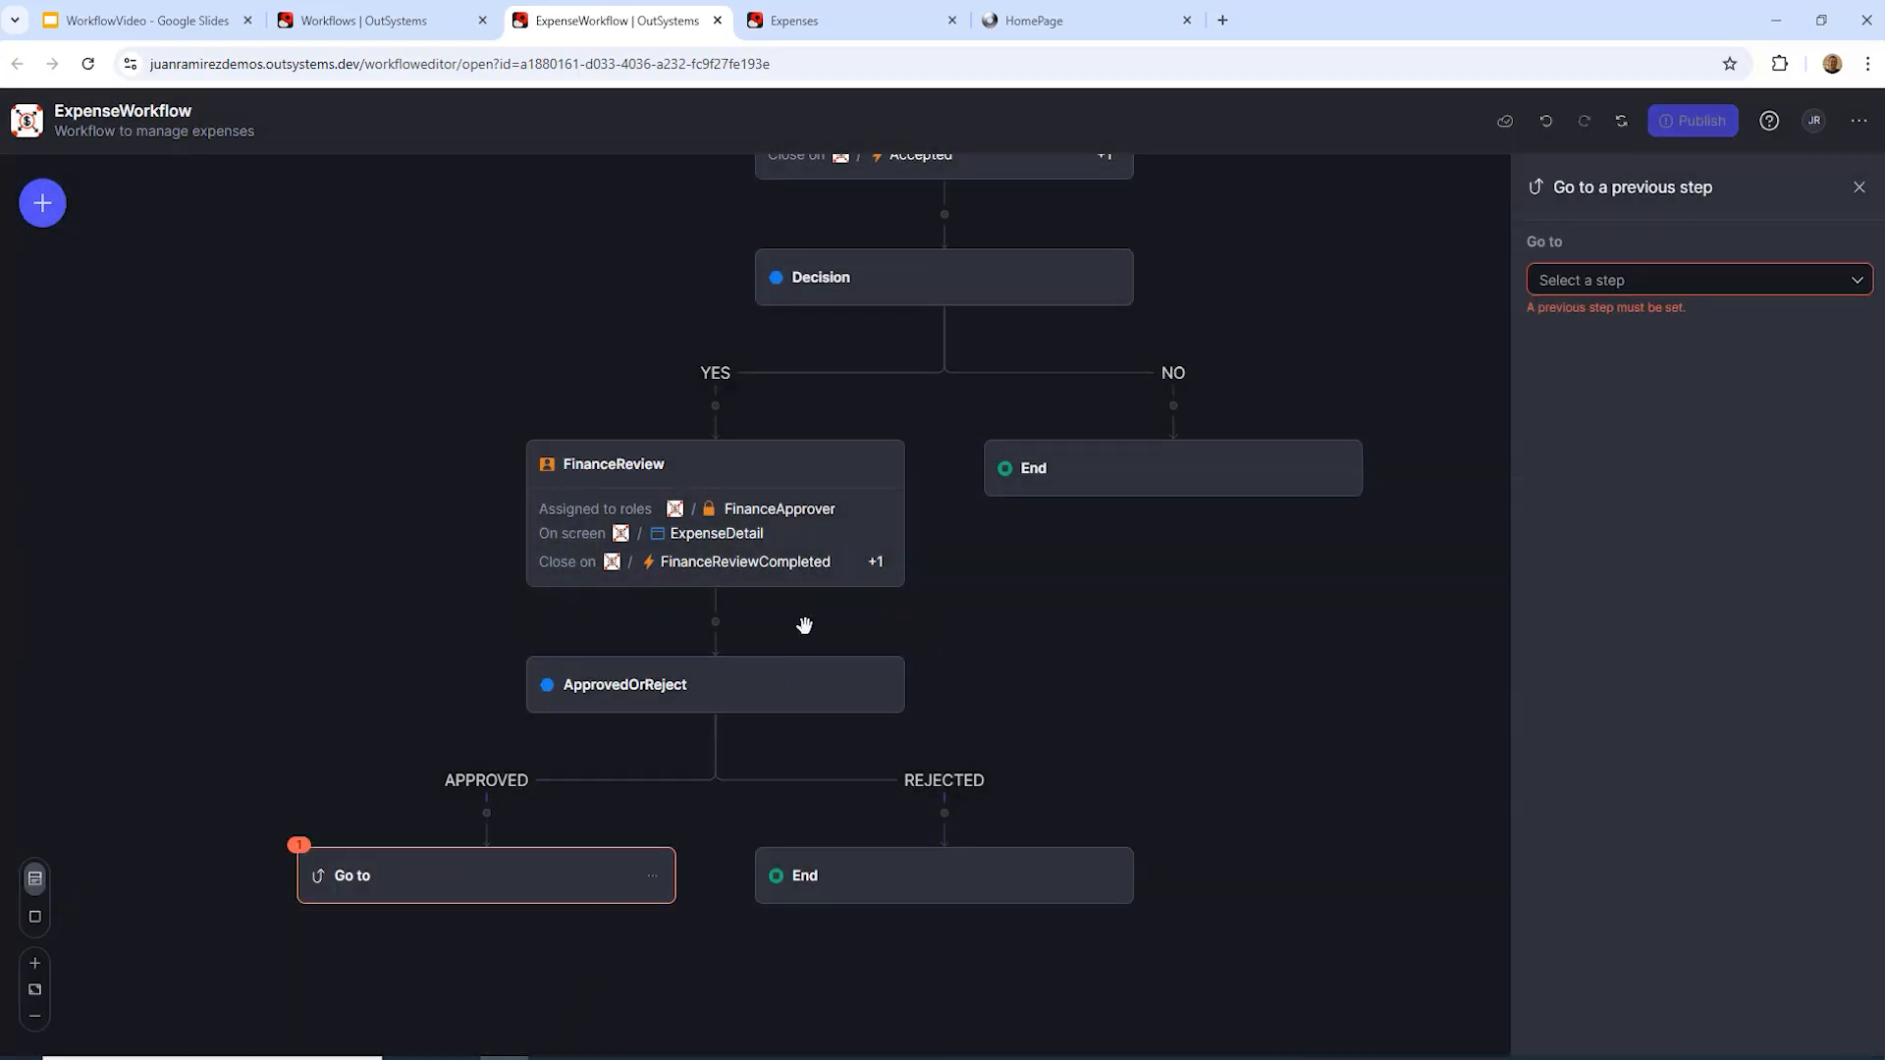
pyautogui.click(1857, 284)
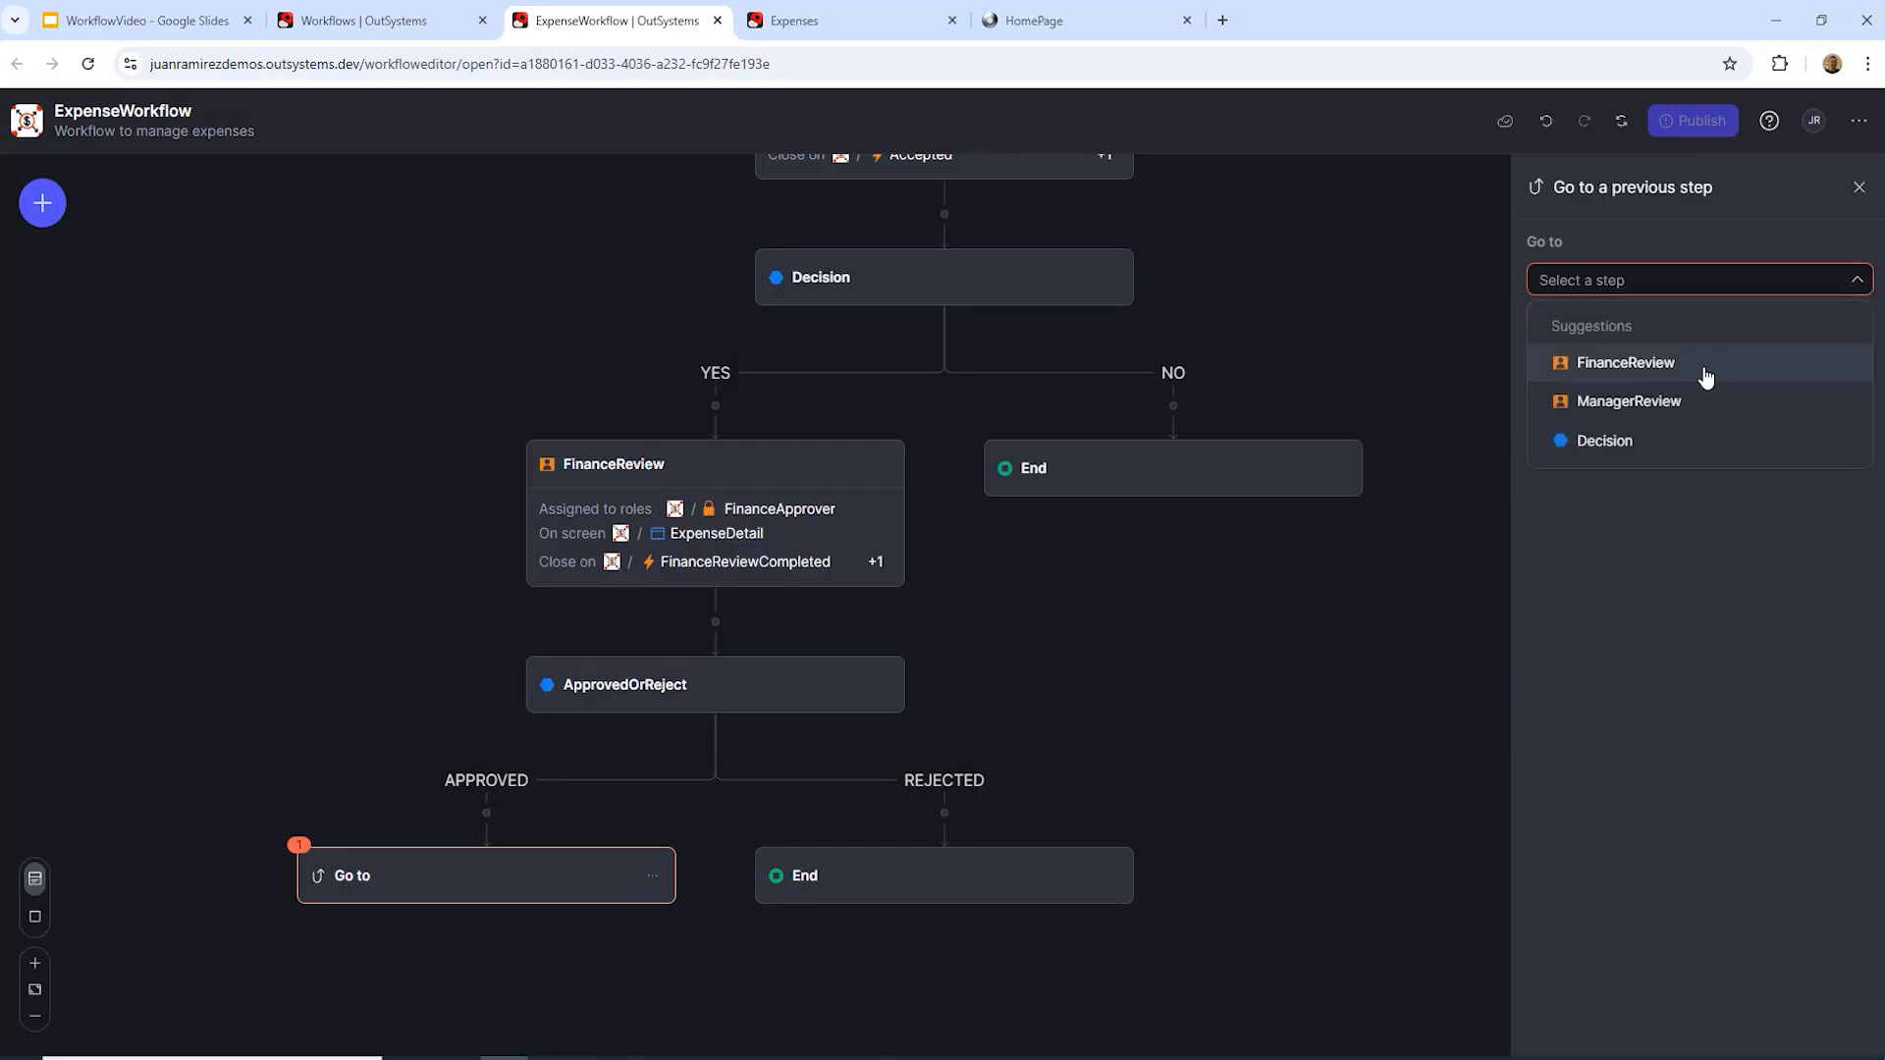
# Step: Loop the APPROVED branch back to the decision and rename that decision RequiresFinanceReview
pyautogui.click(1620, 440)
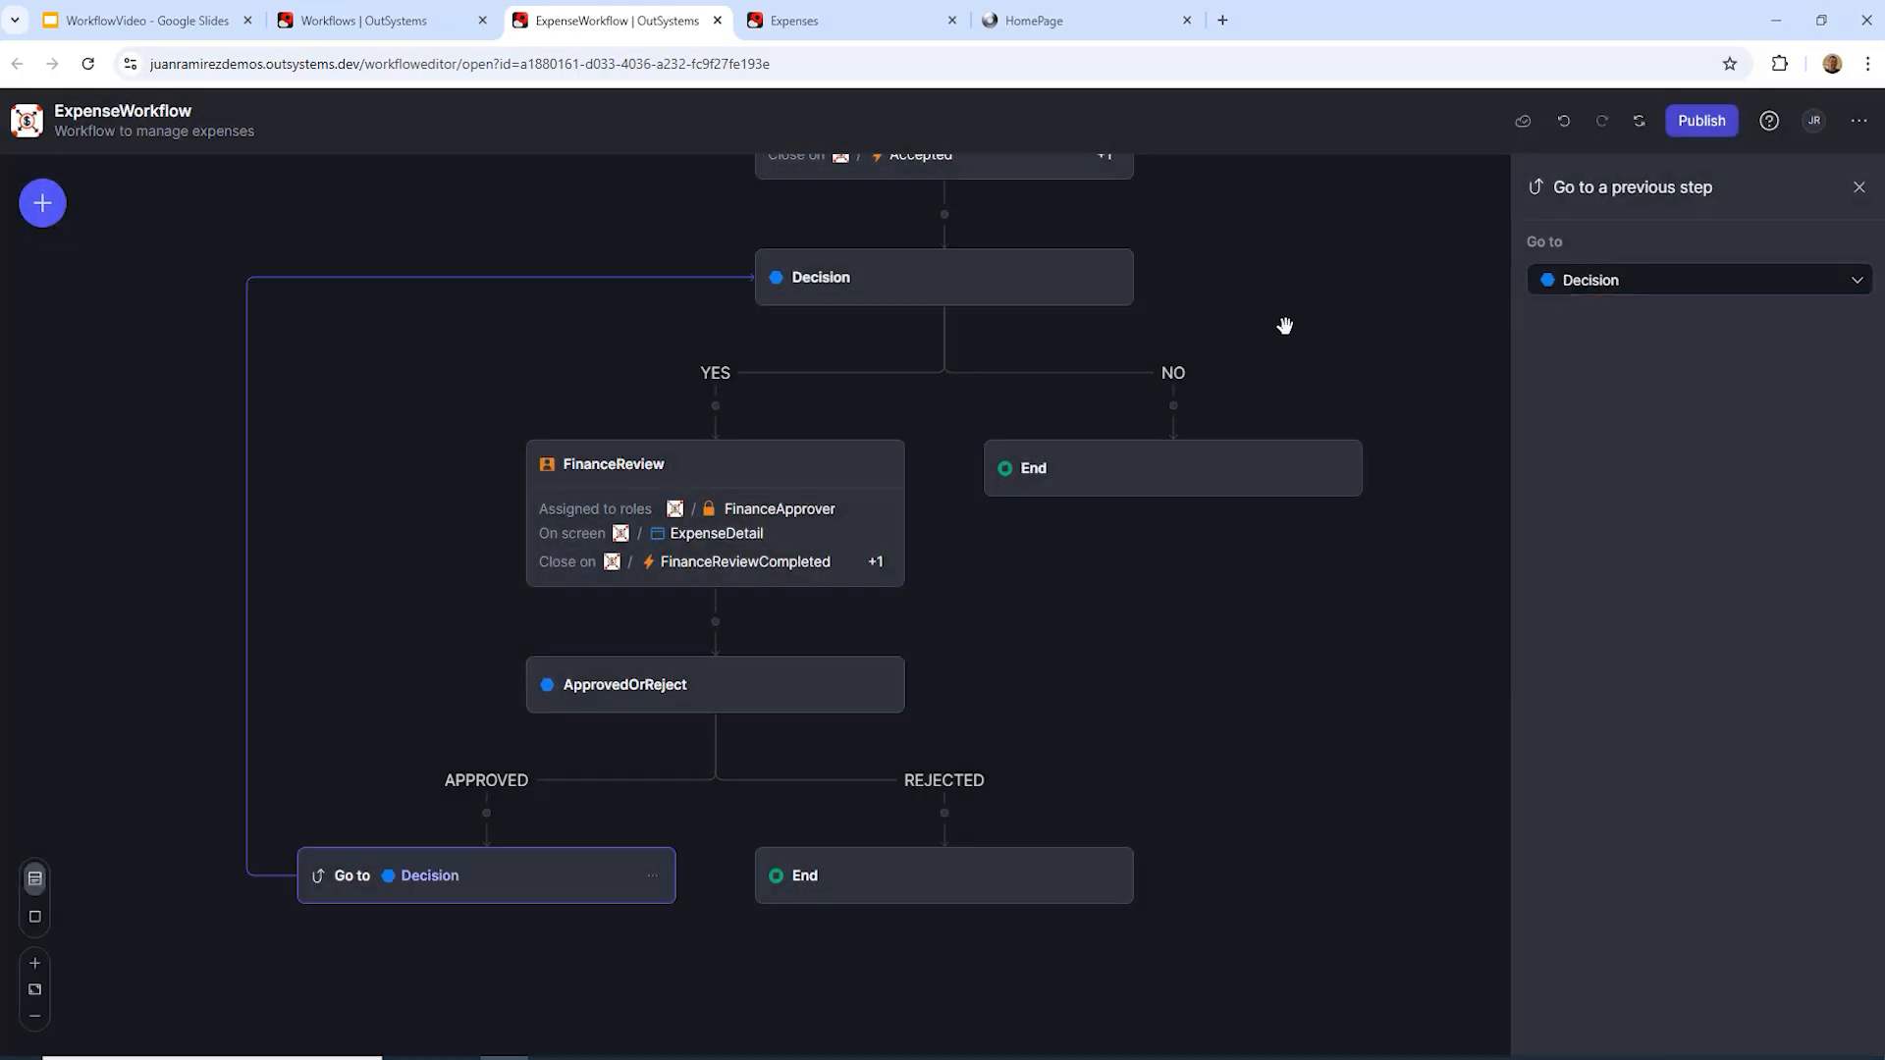
pyautogui.click(848, 285)
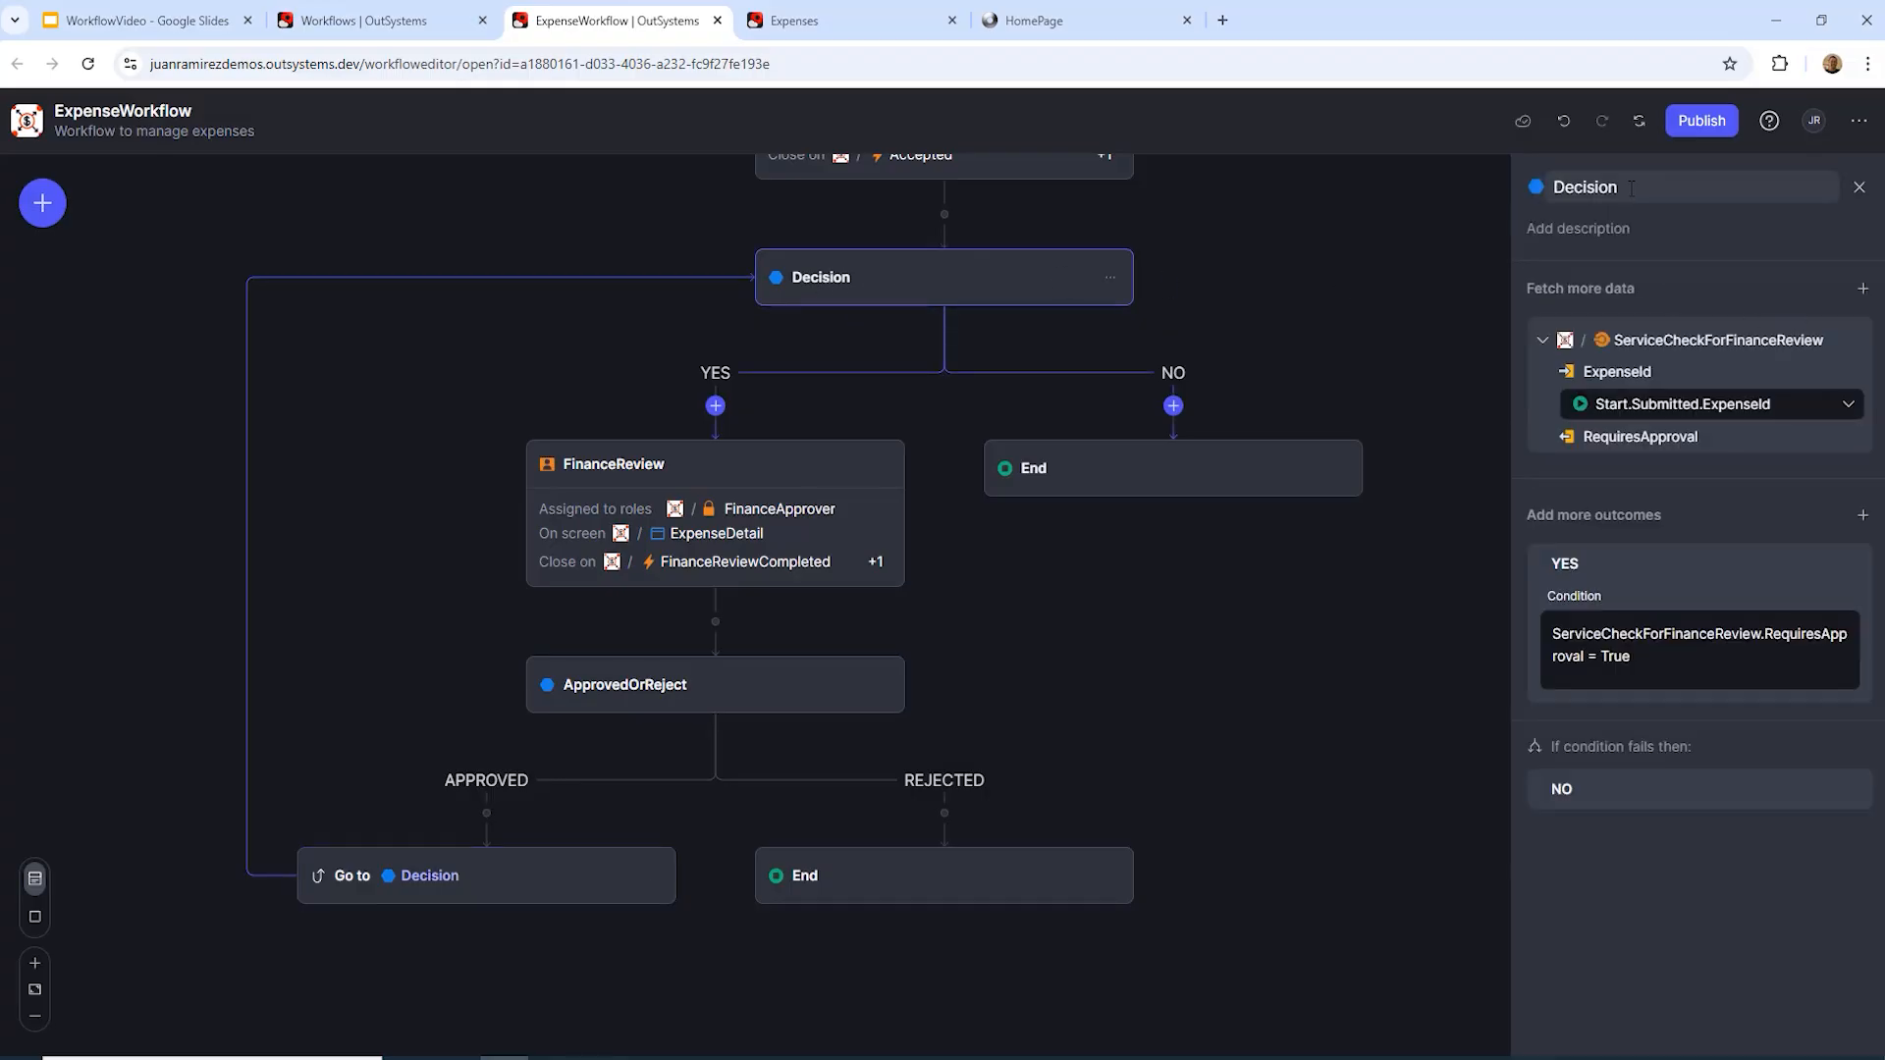
pyautogui.write('rEQU')
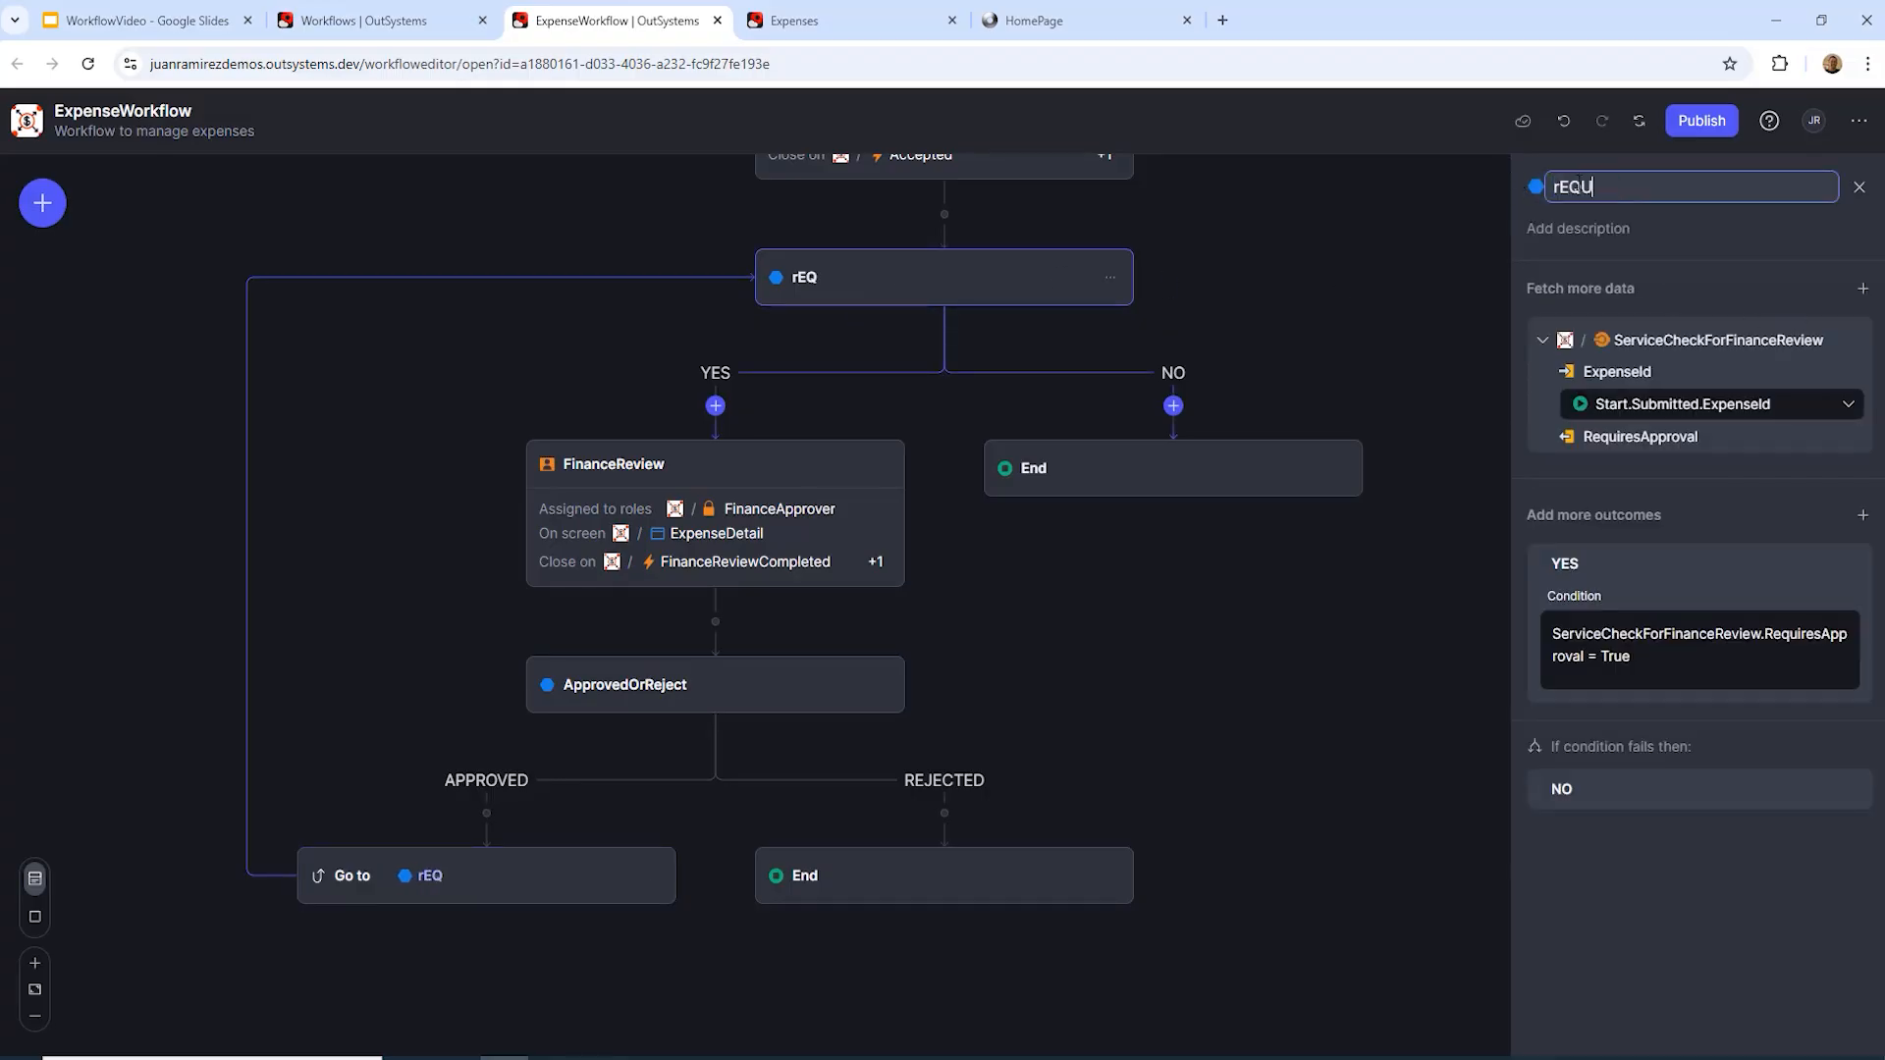
pyautogui.press('BackSpace')
pyautogui.press('BackSpace')
pyautogui.press('BackSpace')
pyautogui.press('BackSpace')
pyautogui.write('Requires')
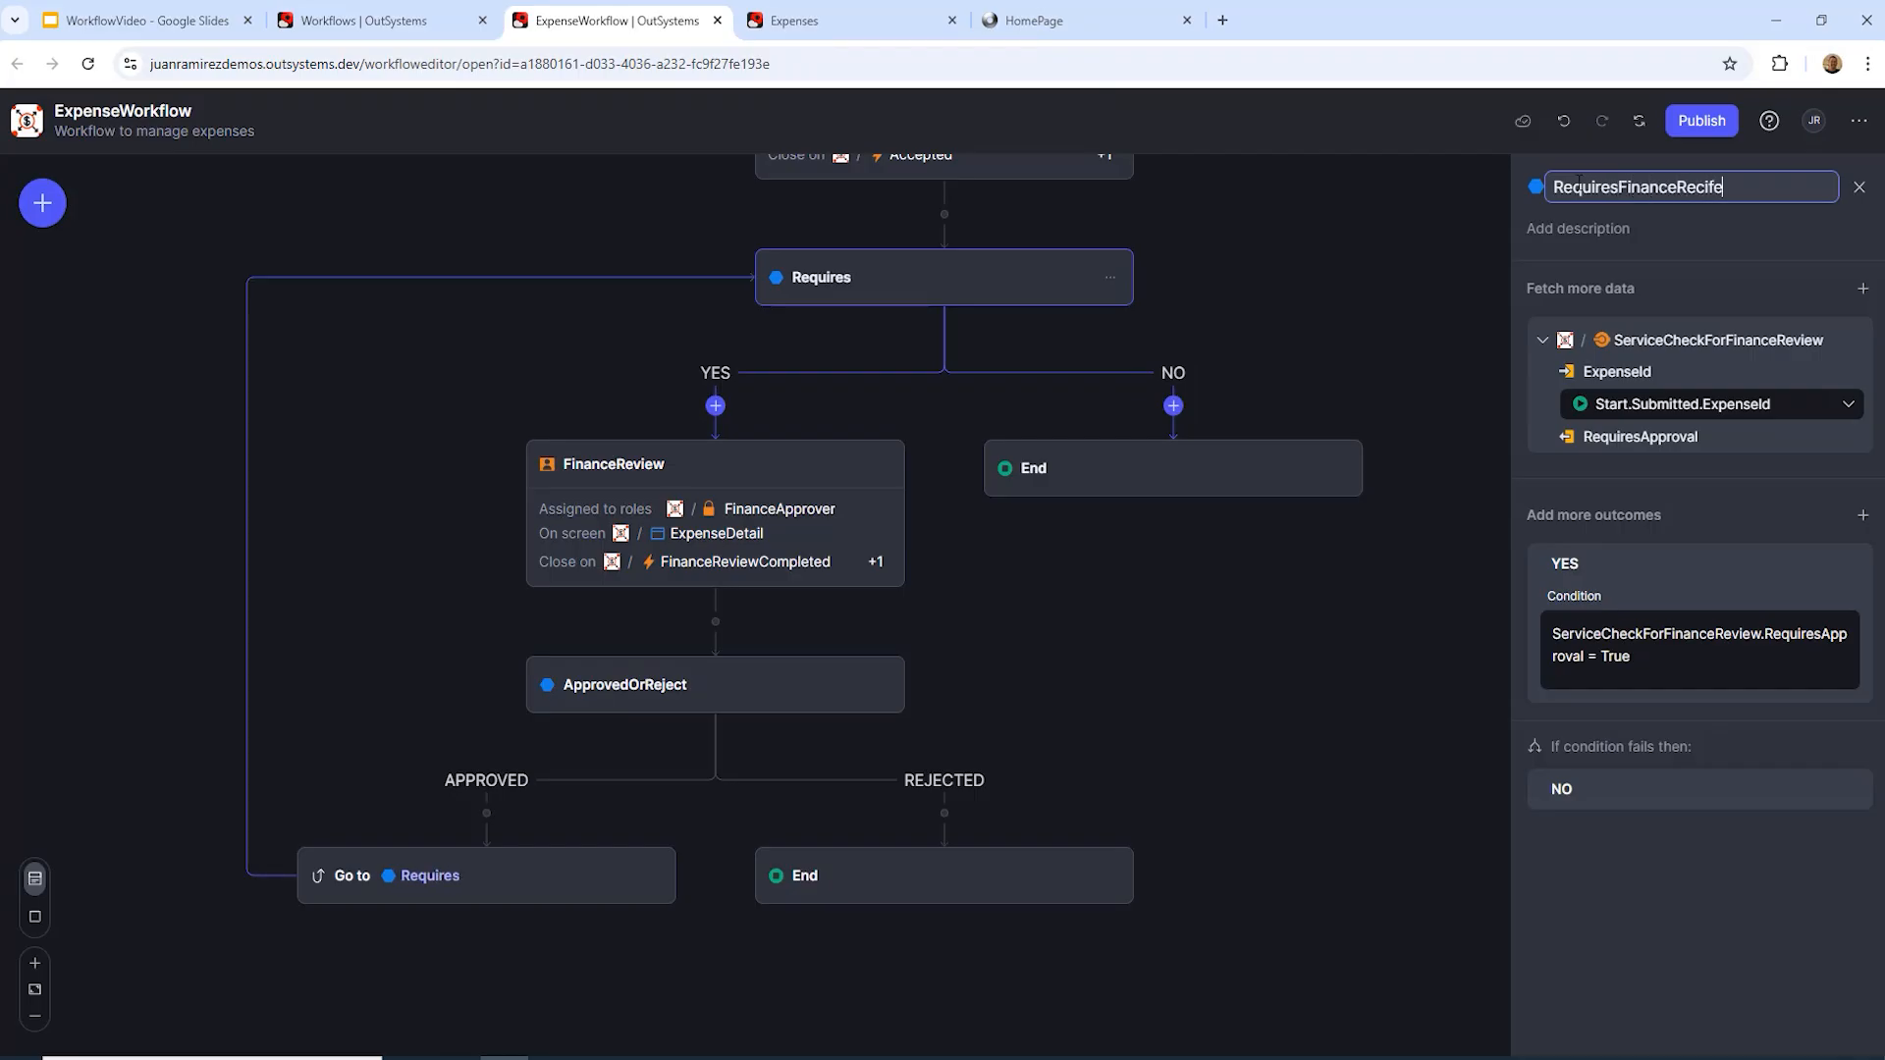
pyautogui.write('FinanceReview')
pyautogui.press('Return')
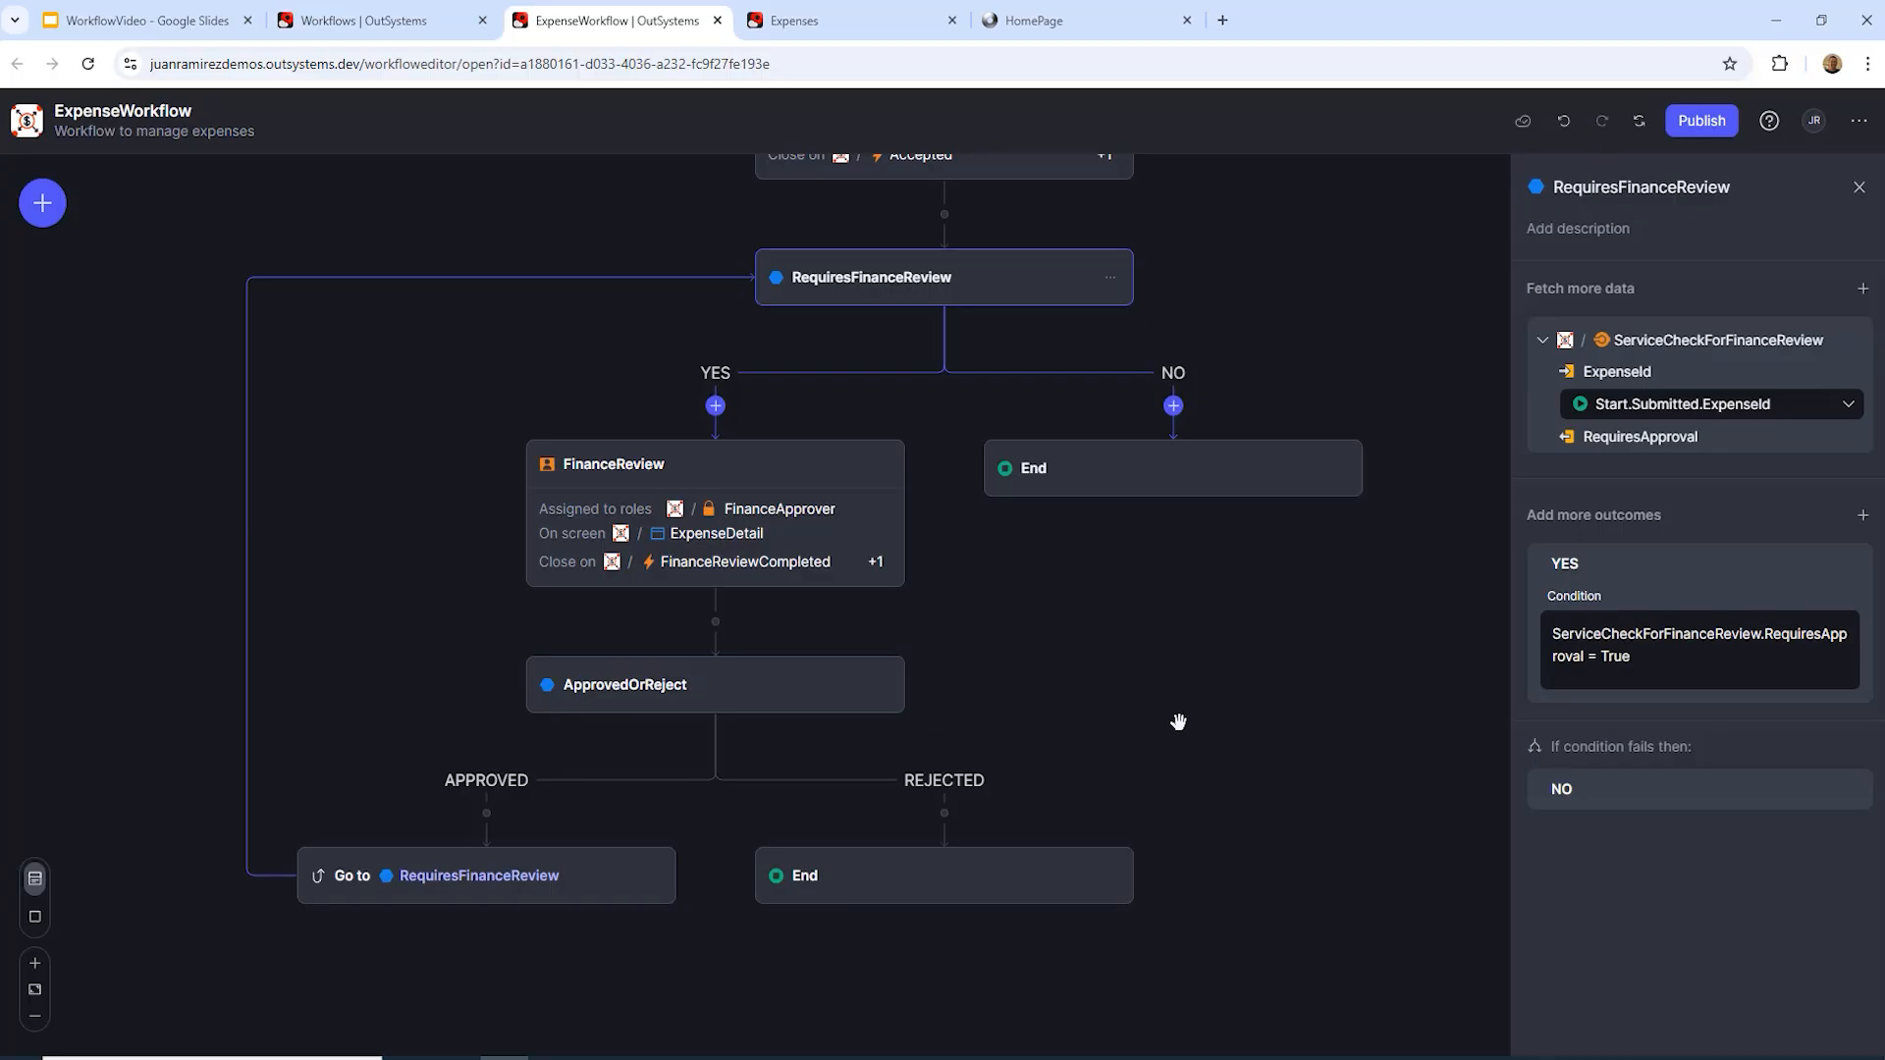
# Step: Change the REJECTED branch's End step into a Terminate step
pyautogui.click(1110, 880)
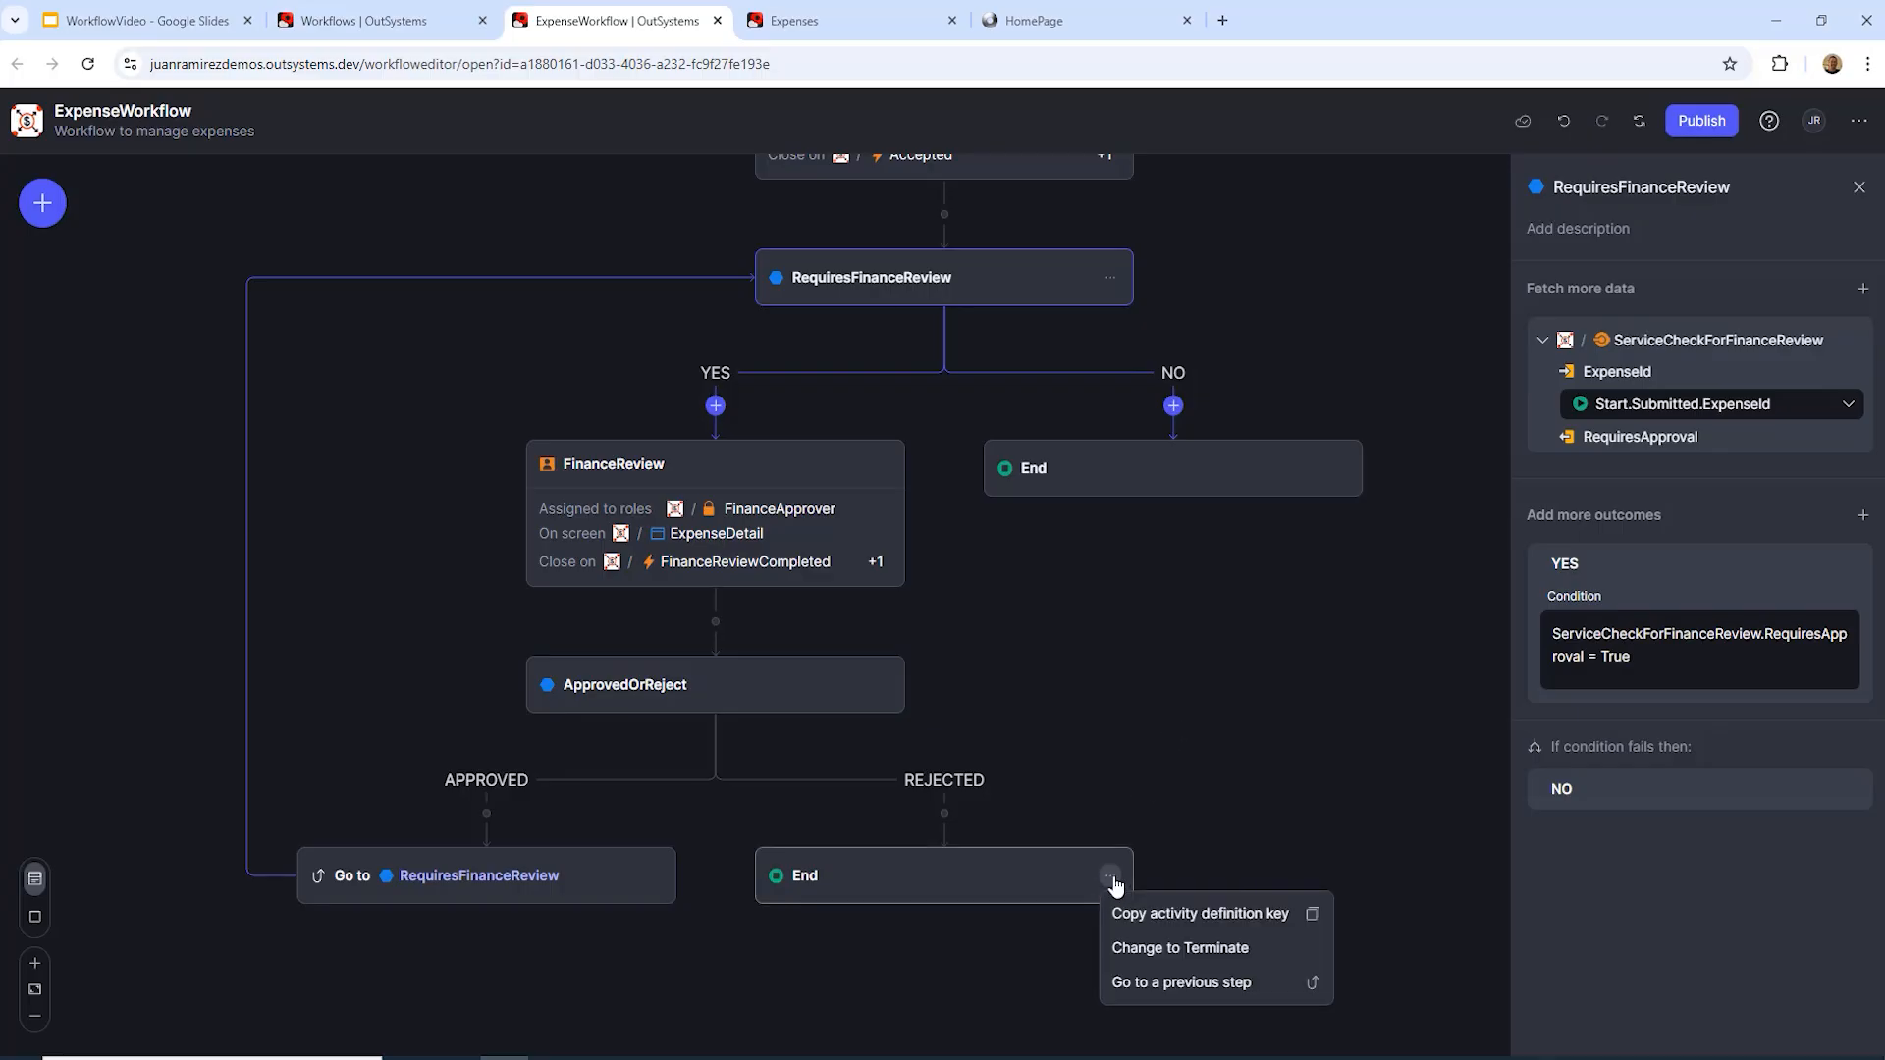
pyautogui.click(1210, 949)
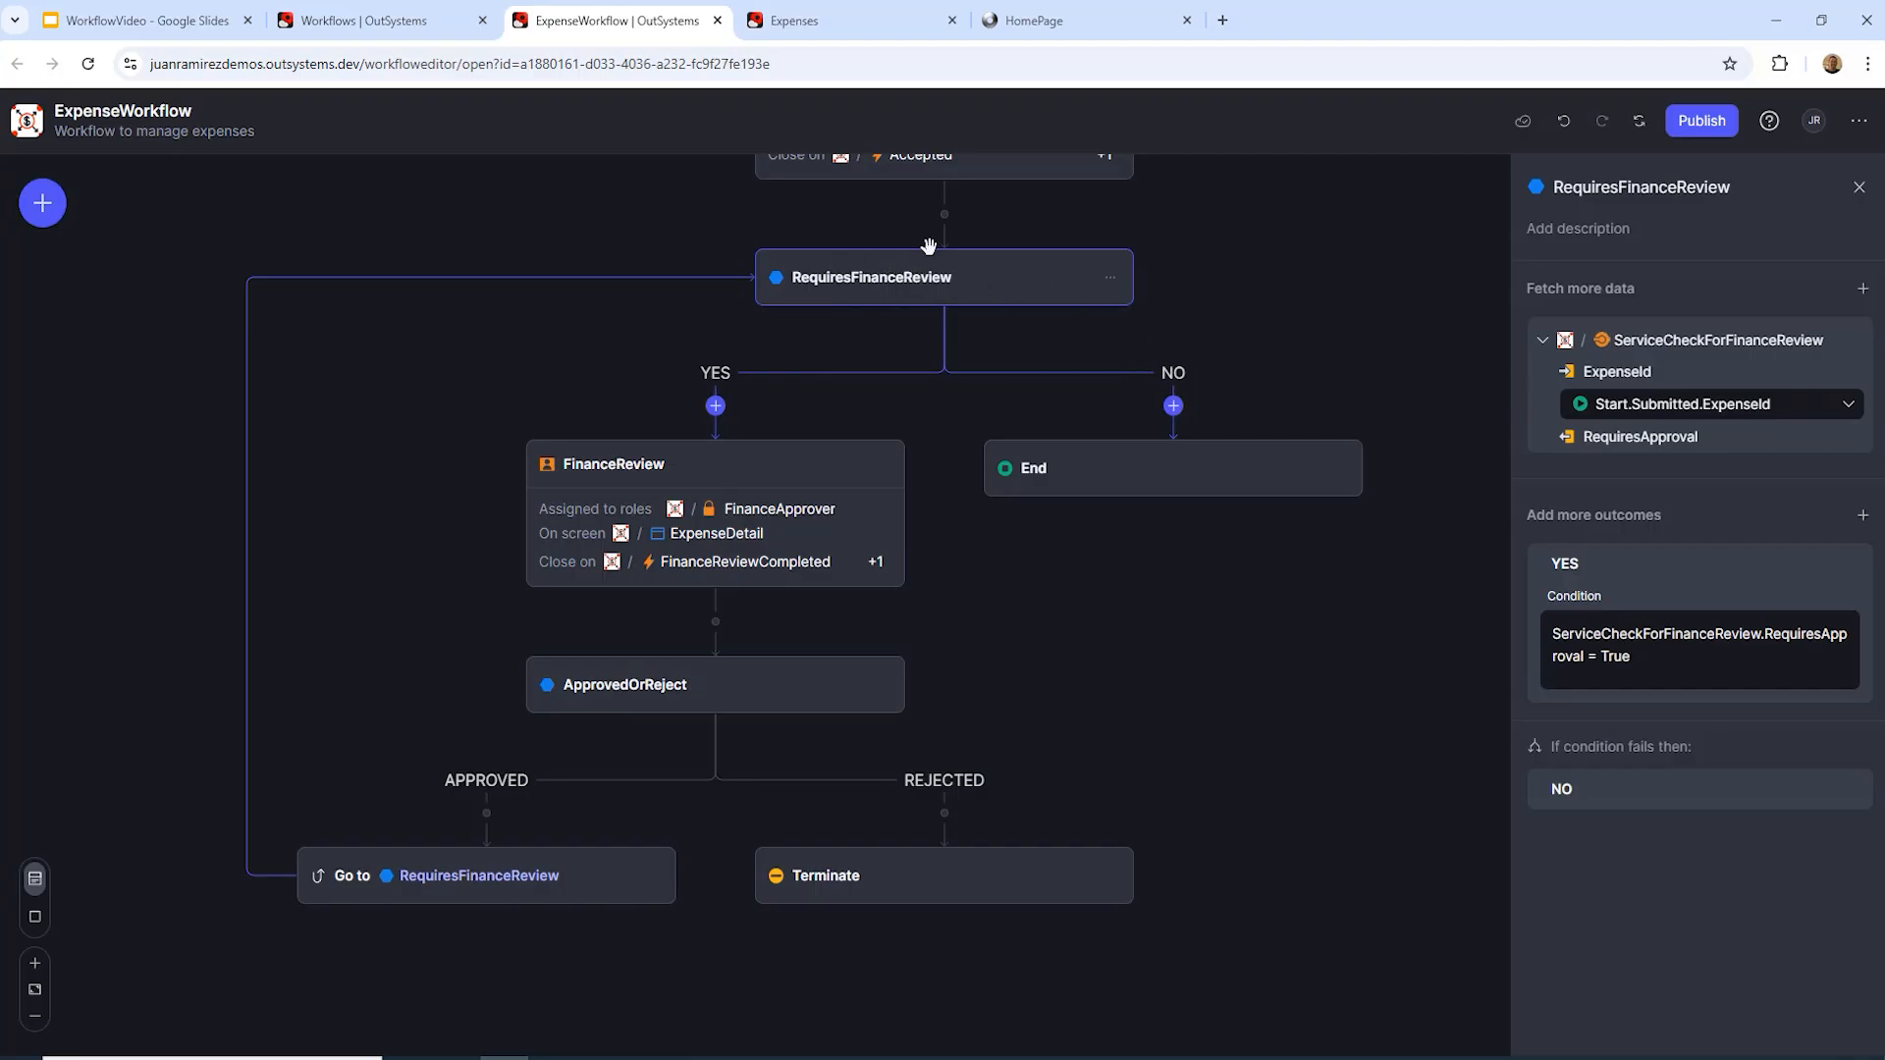
# Step: Add an automatic activity on the NO branch calling Expenses' ServiceSendToAccountsPayable
pyautogui.click(1173, 407)
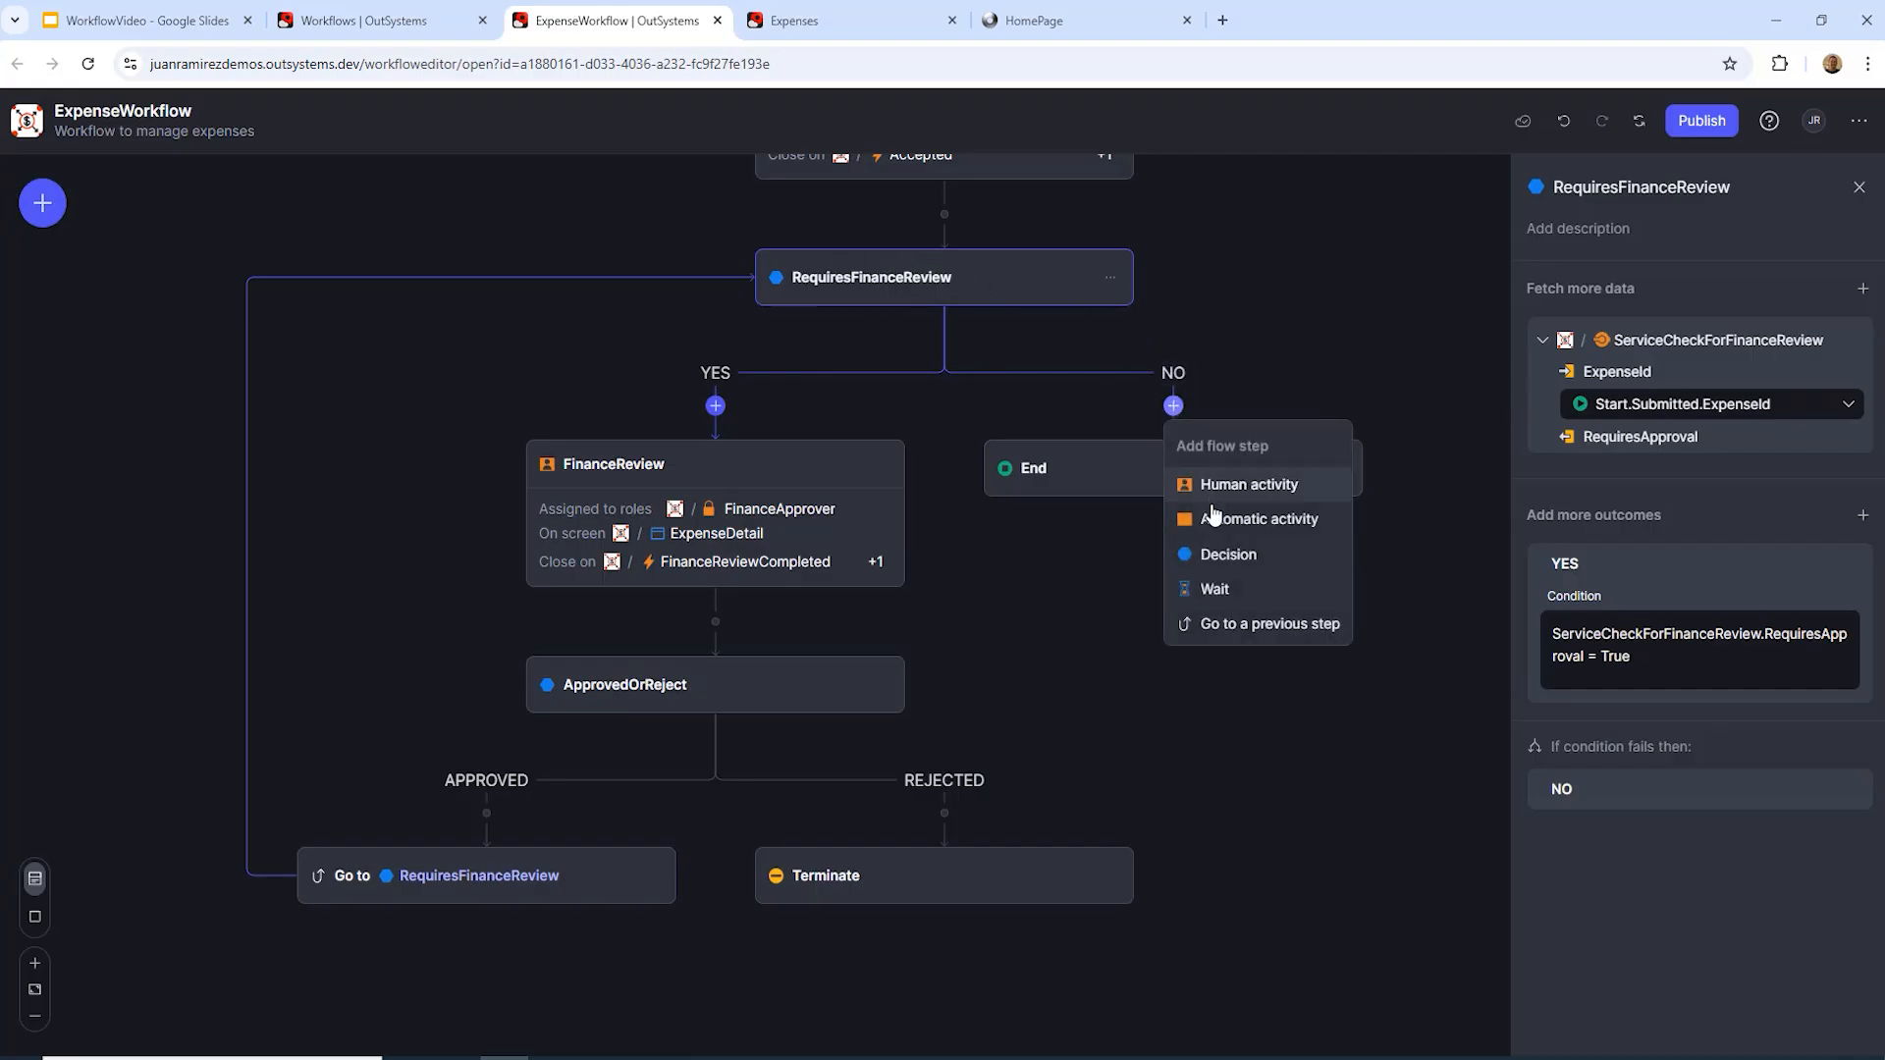
pyautogui.click(1217, 520)
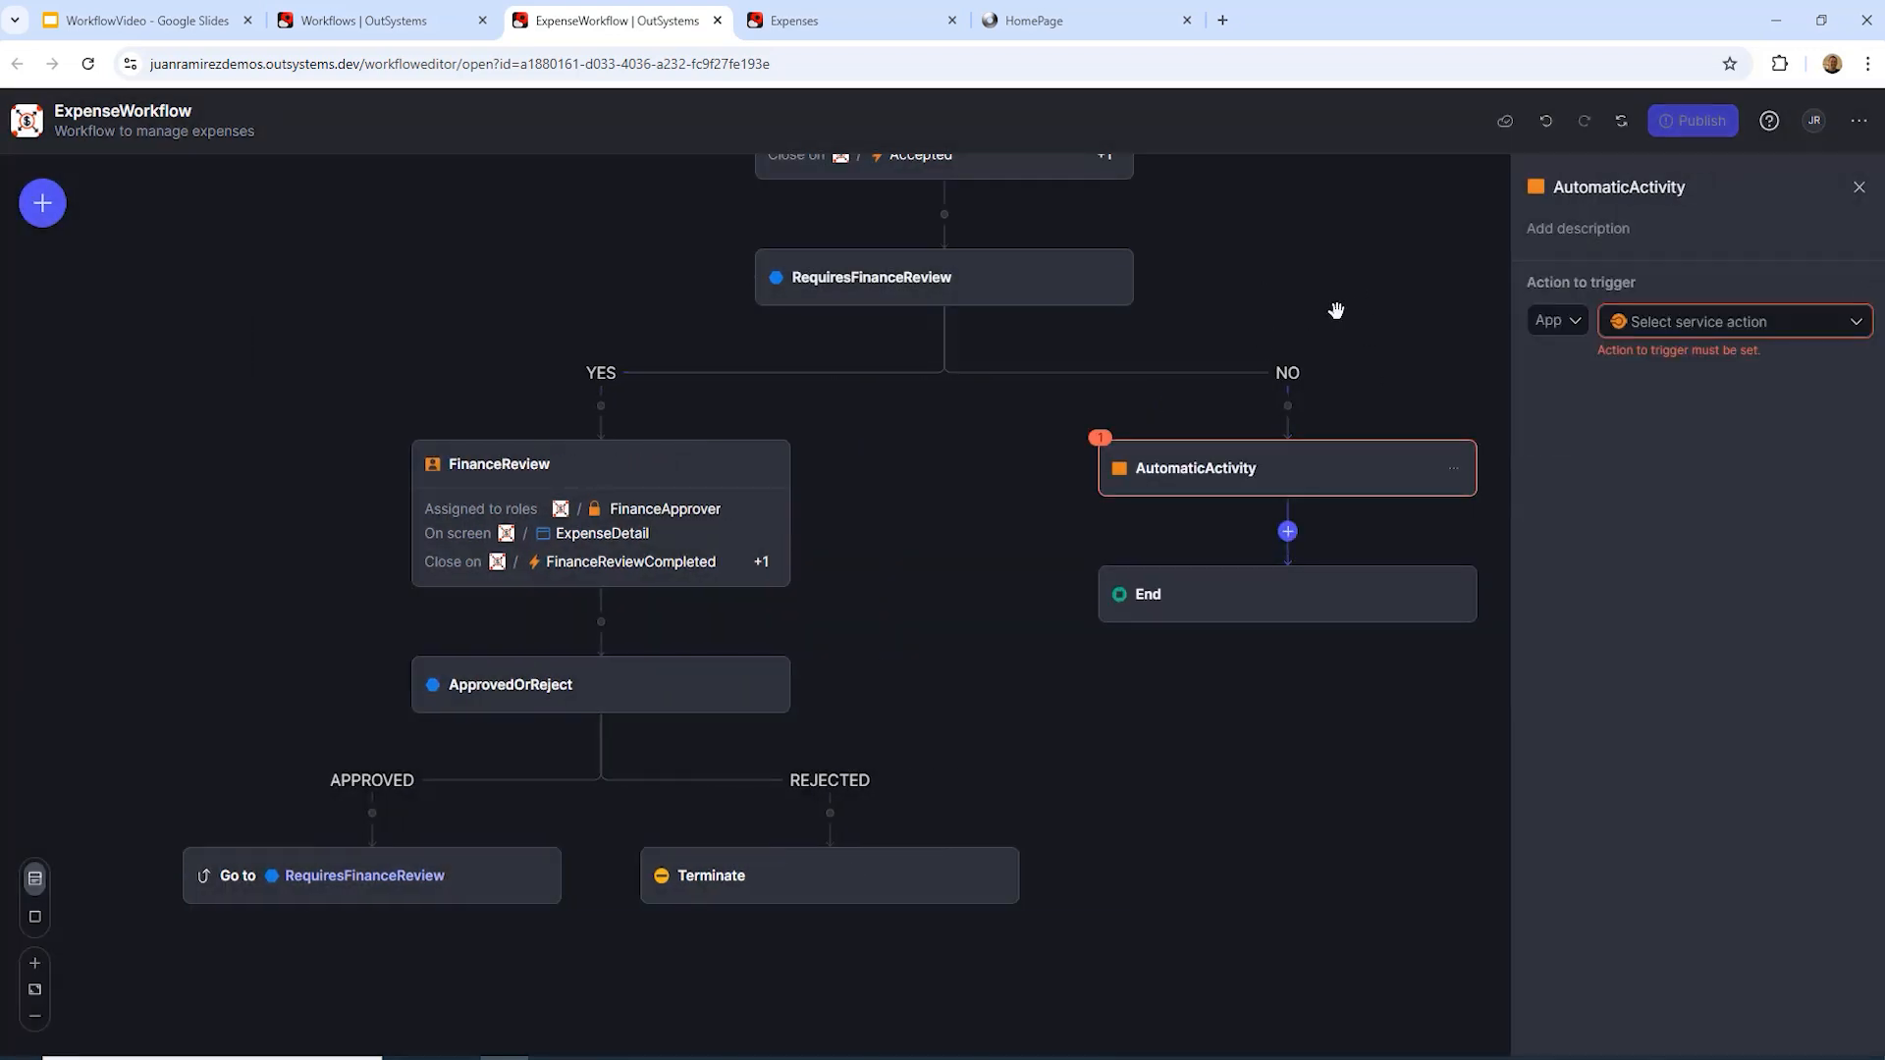
pyautogui.click(1568, 322)
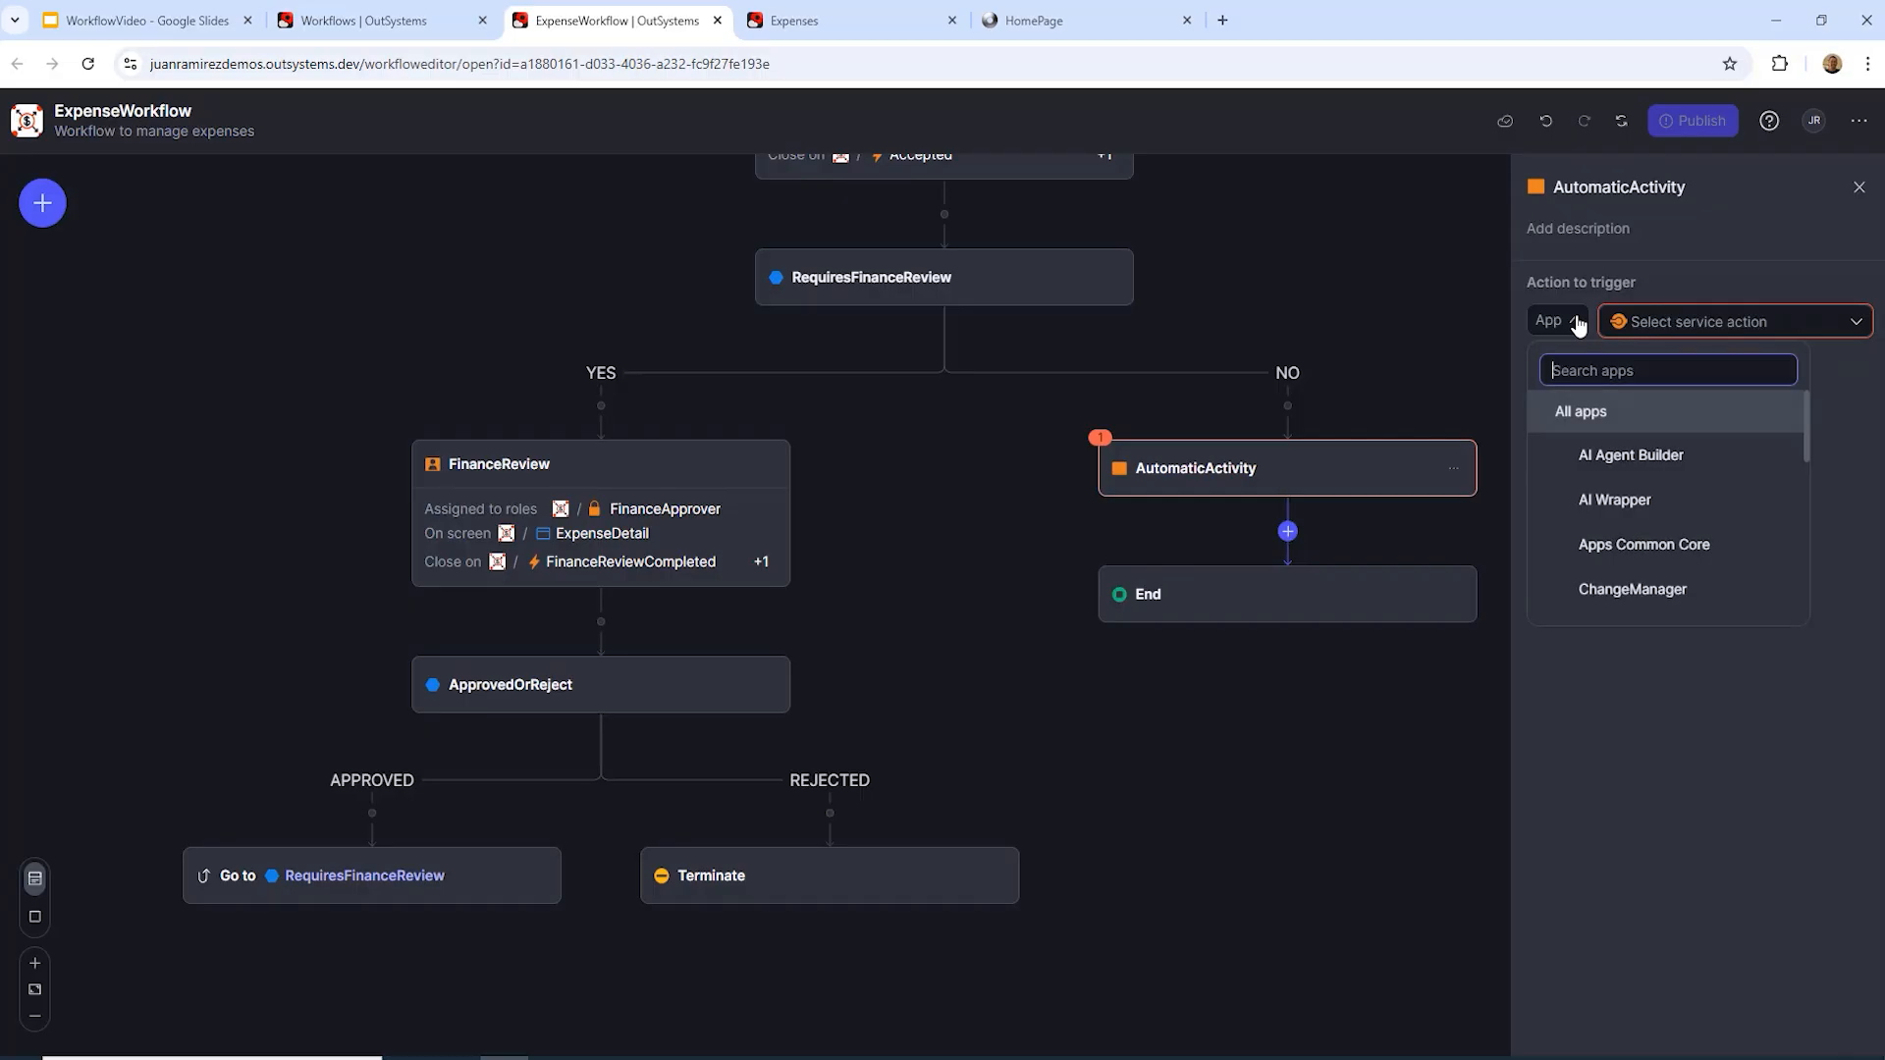
pyautogui.scroll(-1, 1620, 476)
pyautogui.click(1620, 534)
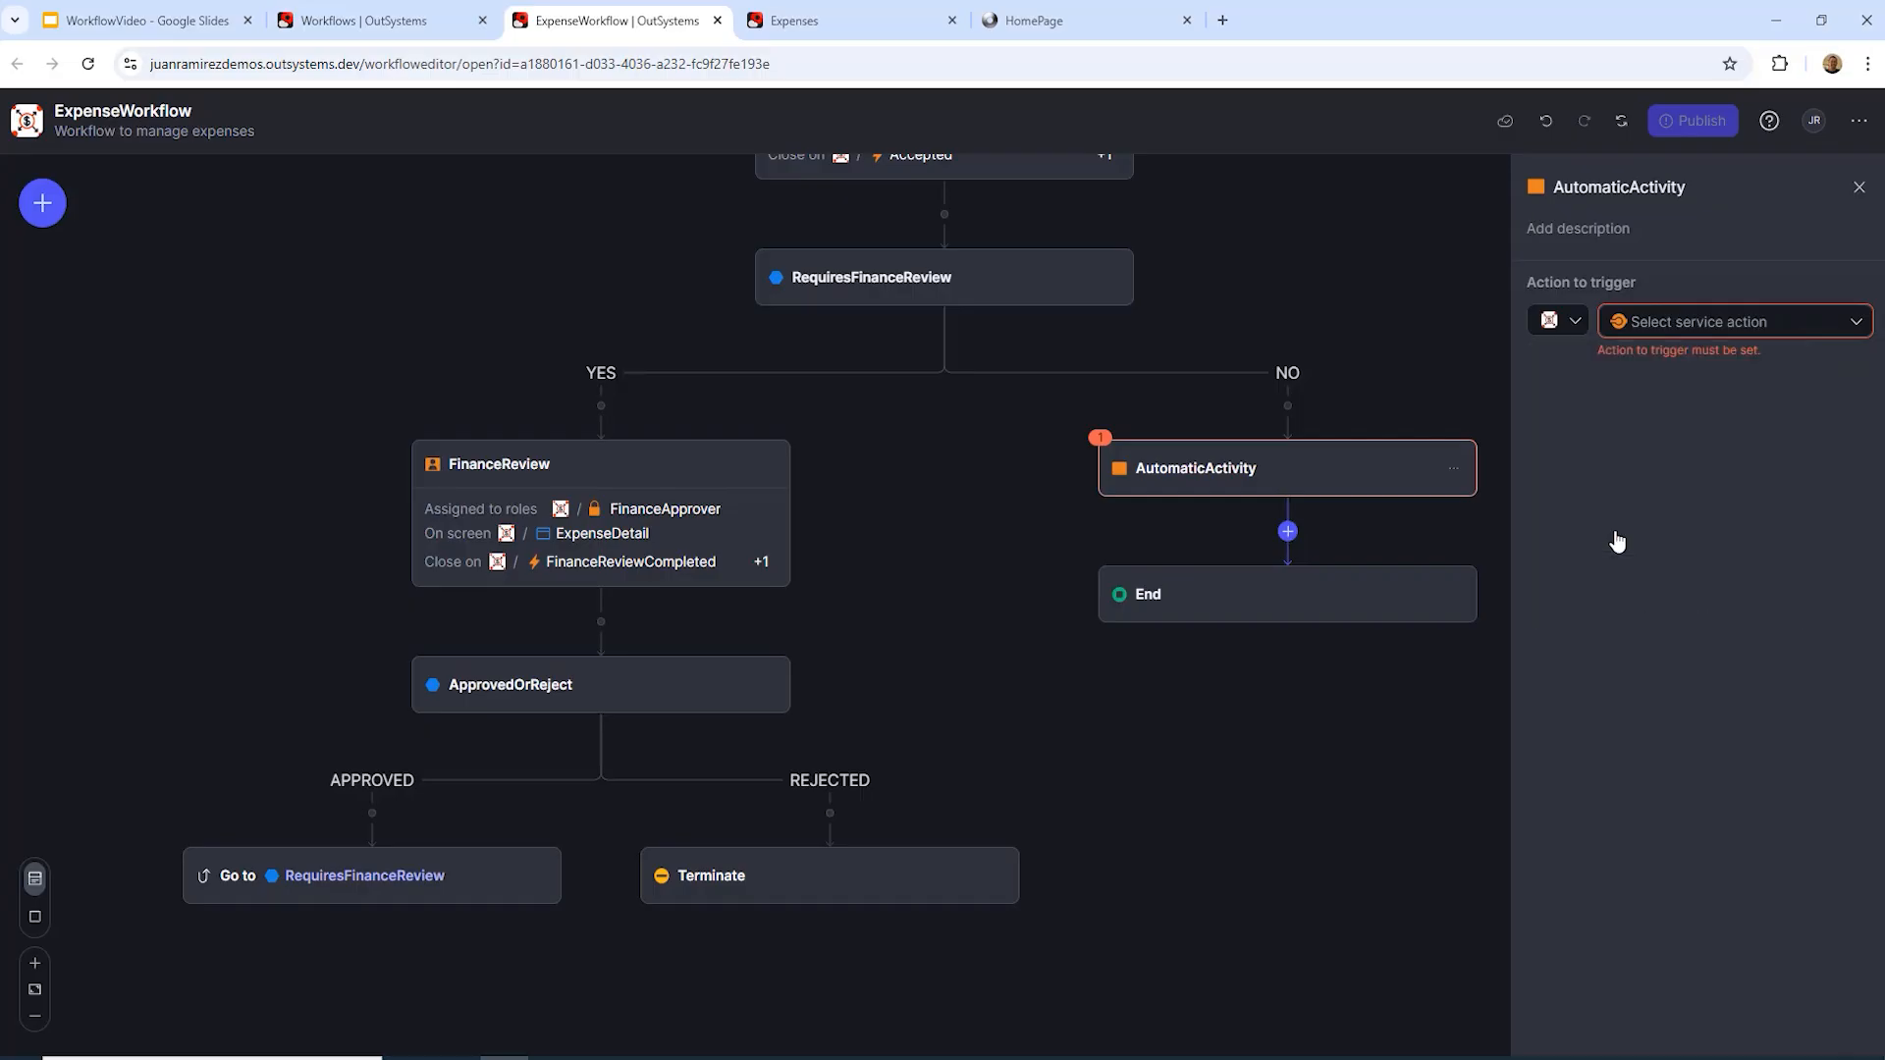
pyautogui.click(1855, 322)
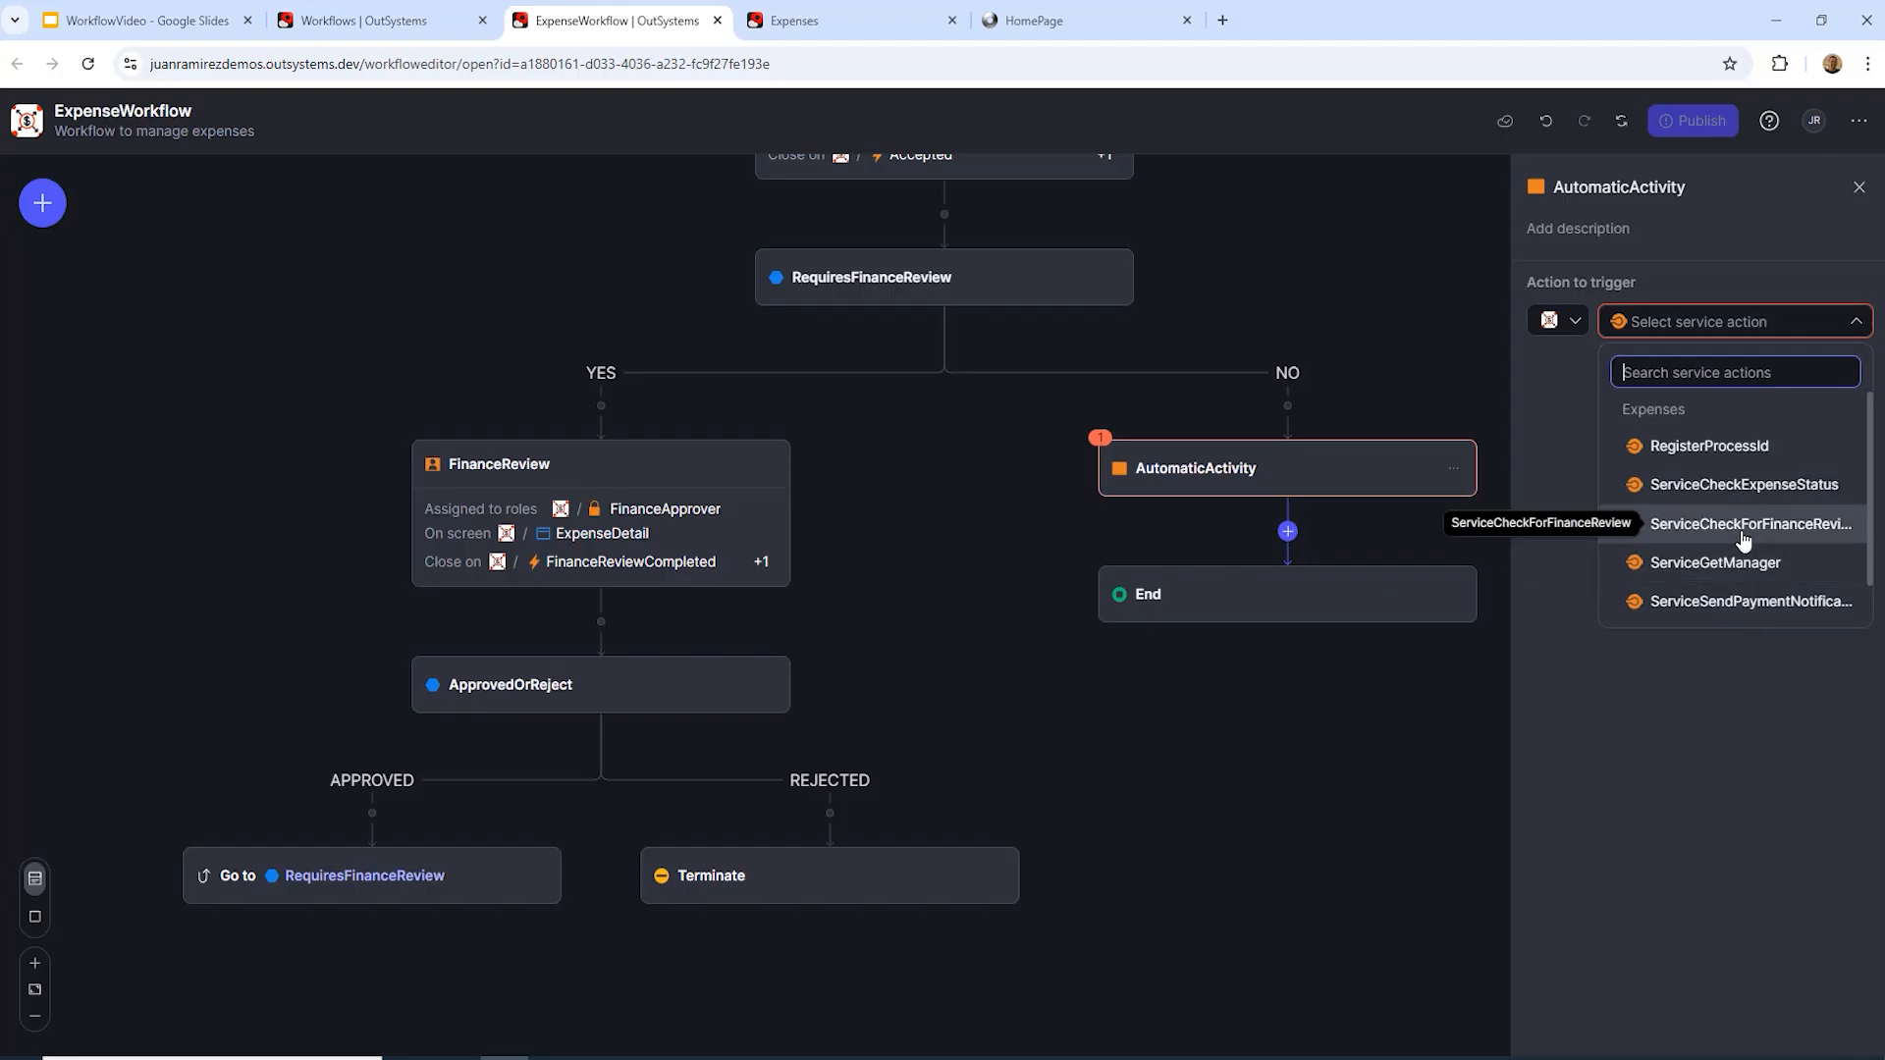
pyautogui.scroll(-1, 1744, 531)
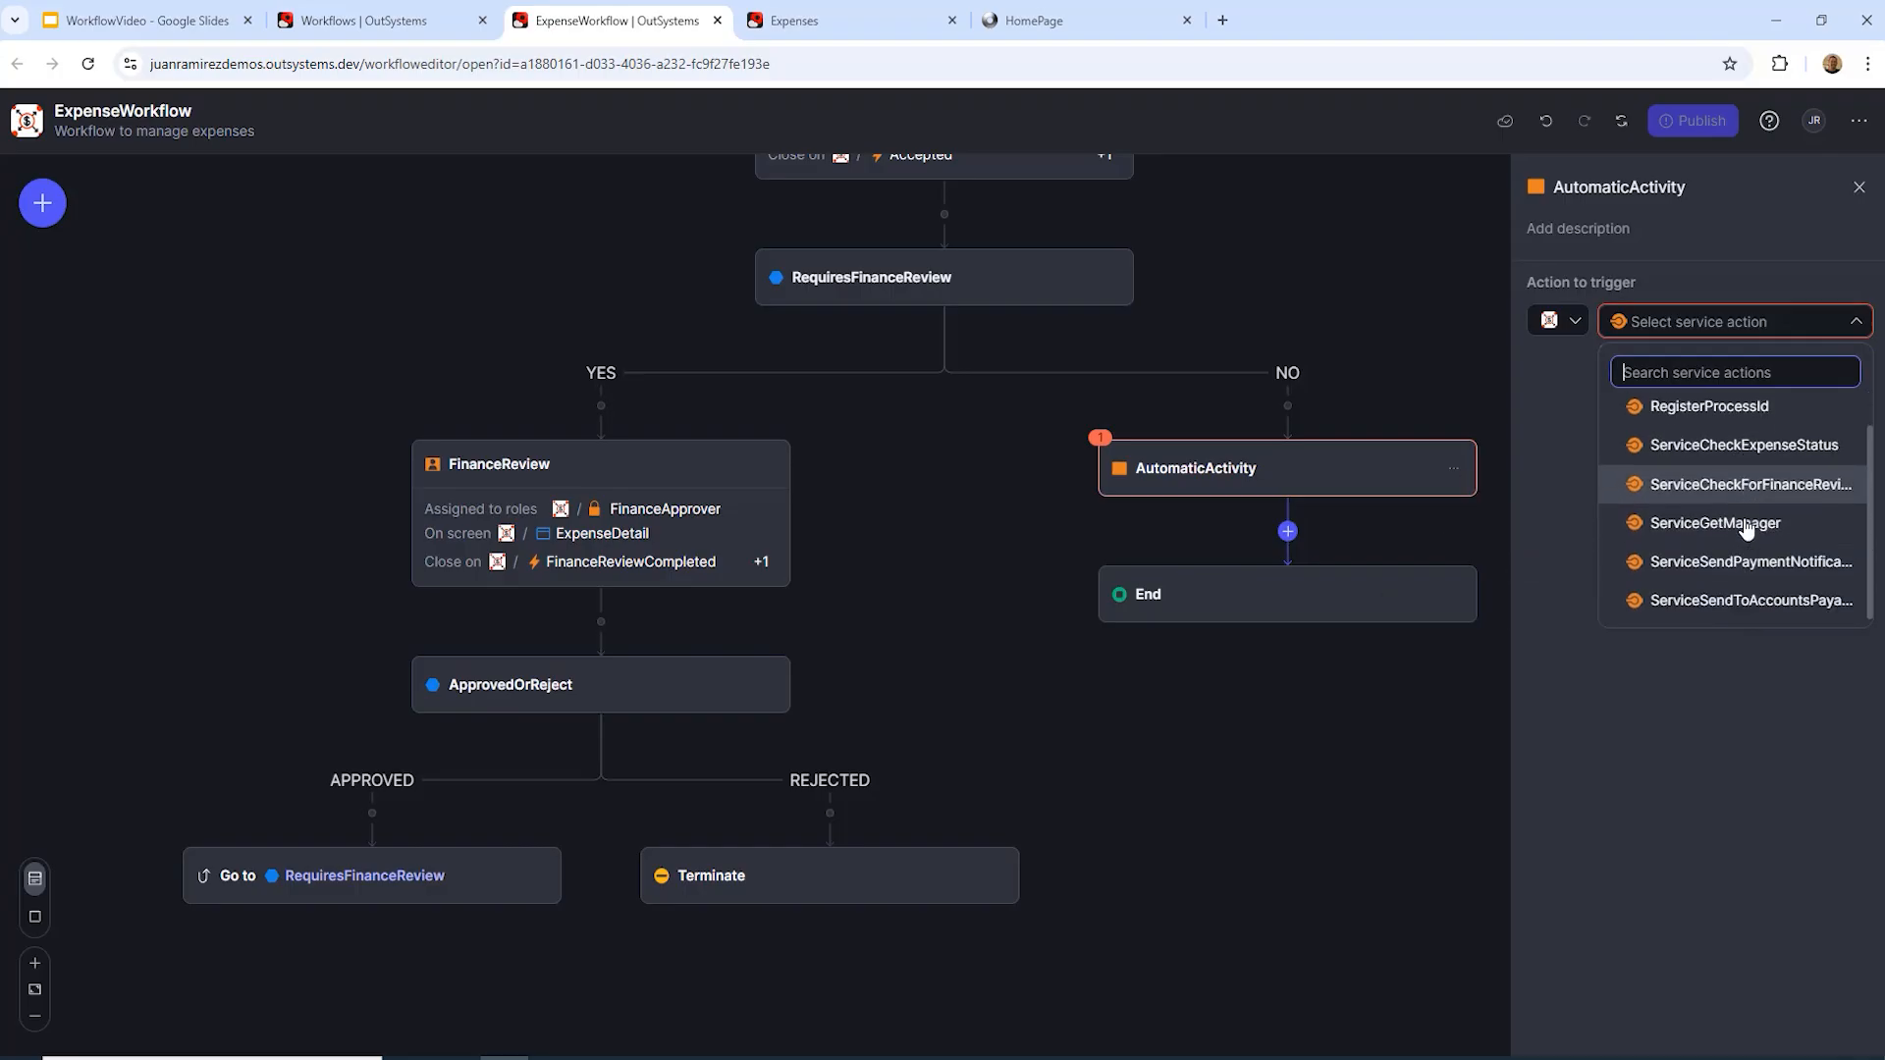
pyautogui.click(1759, 602)
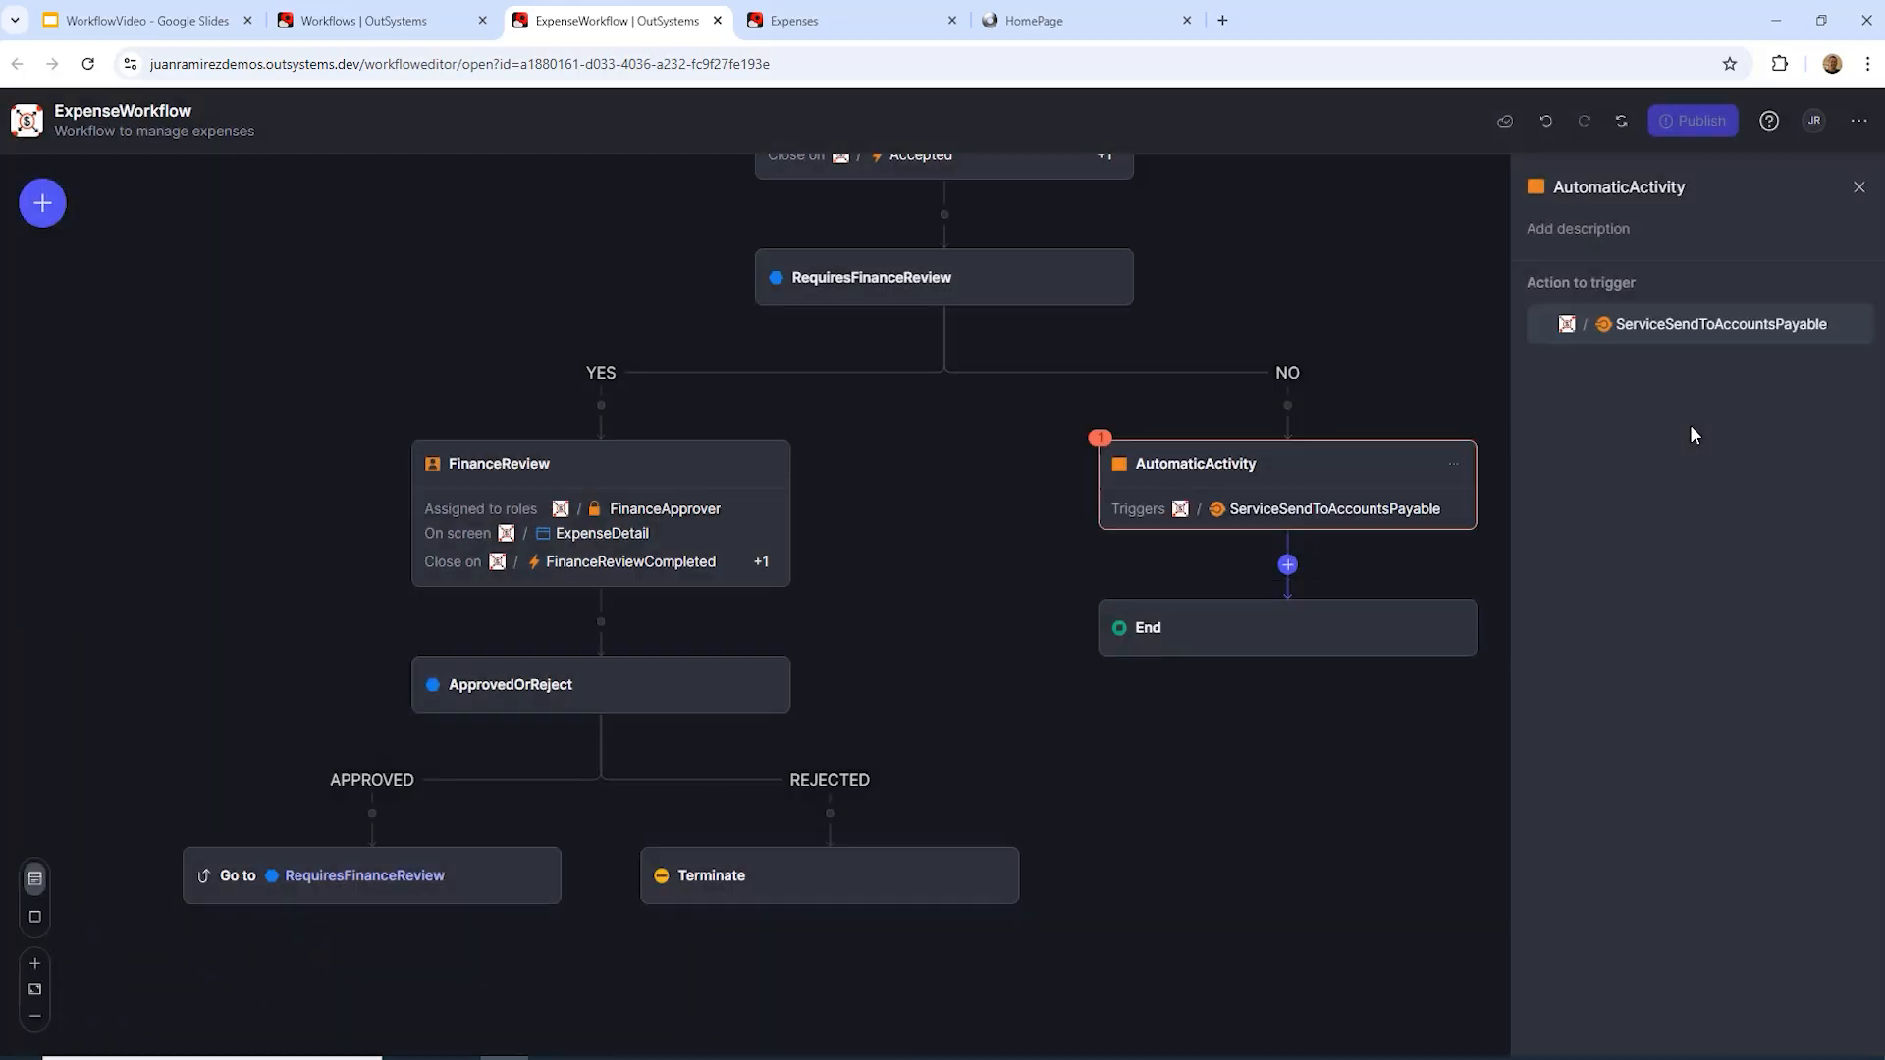
# Step: Pass Start.Submitted.ExpenseId as ExpenseId and name the step SendToAccountsPayable
pyautogui.click(1848, 395)
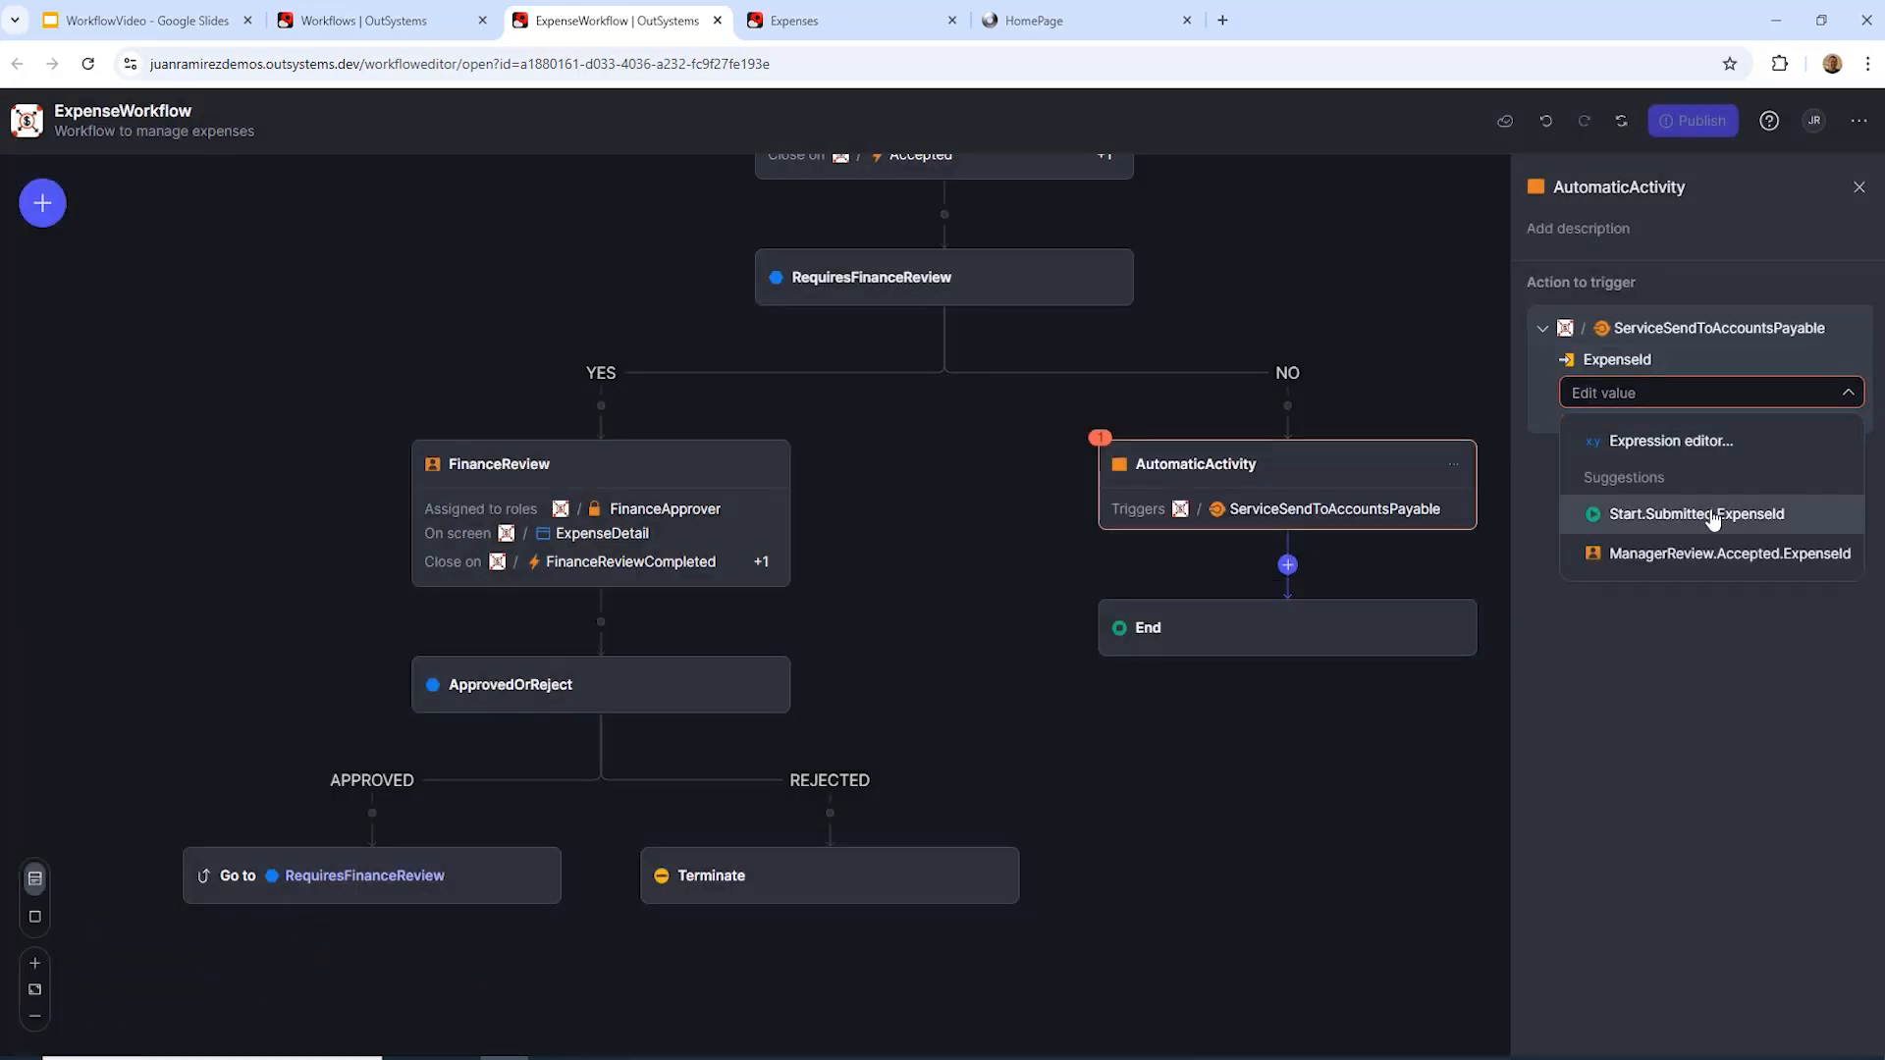
pyautogui.click(1593, 513)
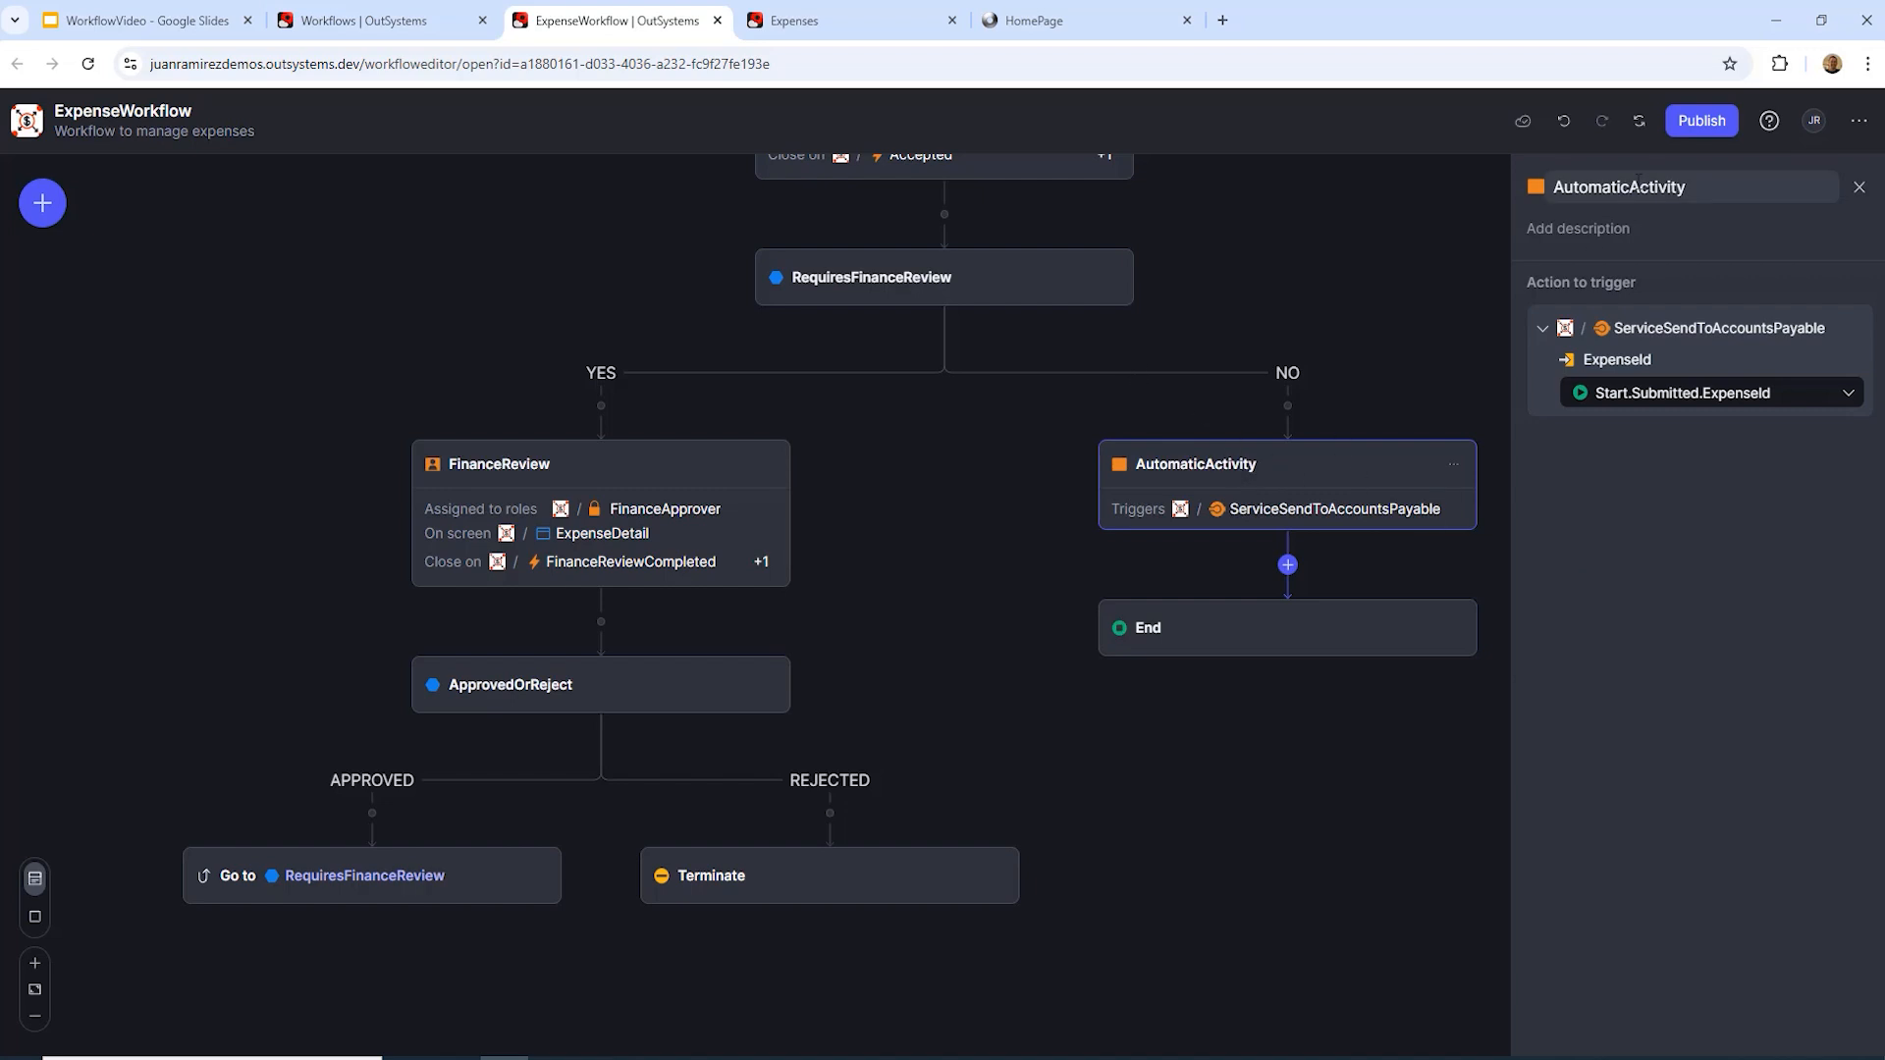
pyautogui.click(1638, 184)
pyautogui.write('S')
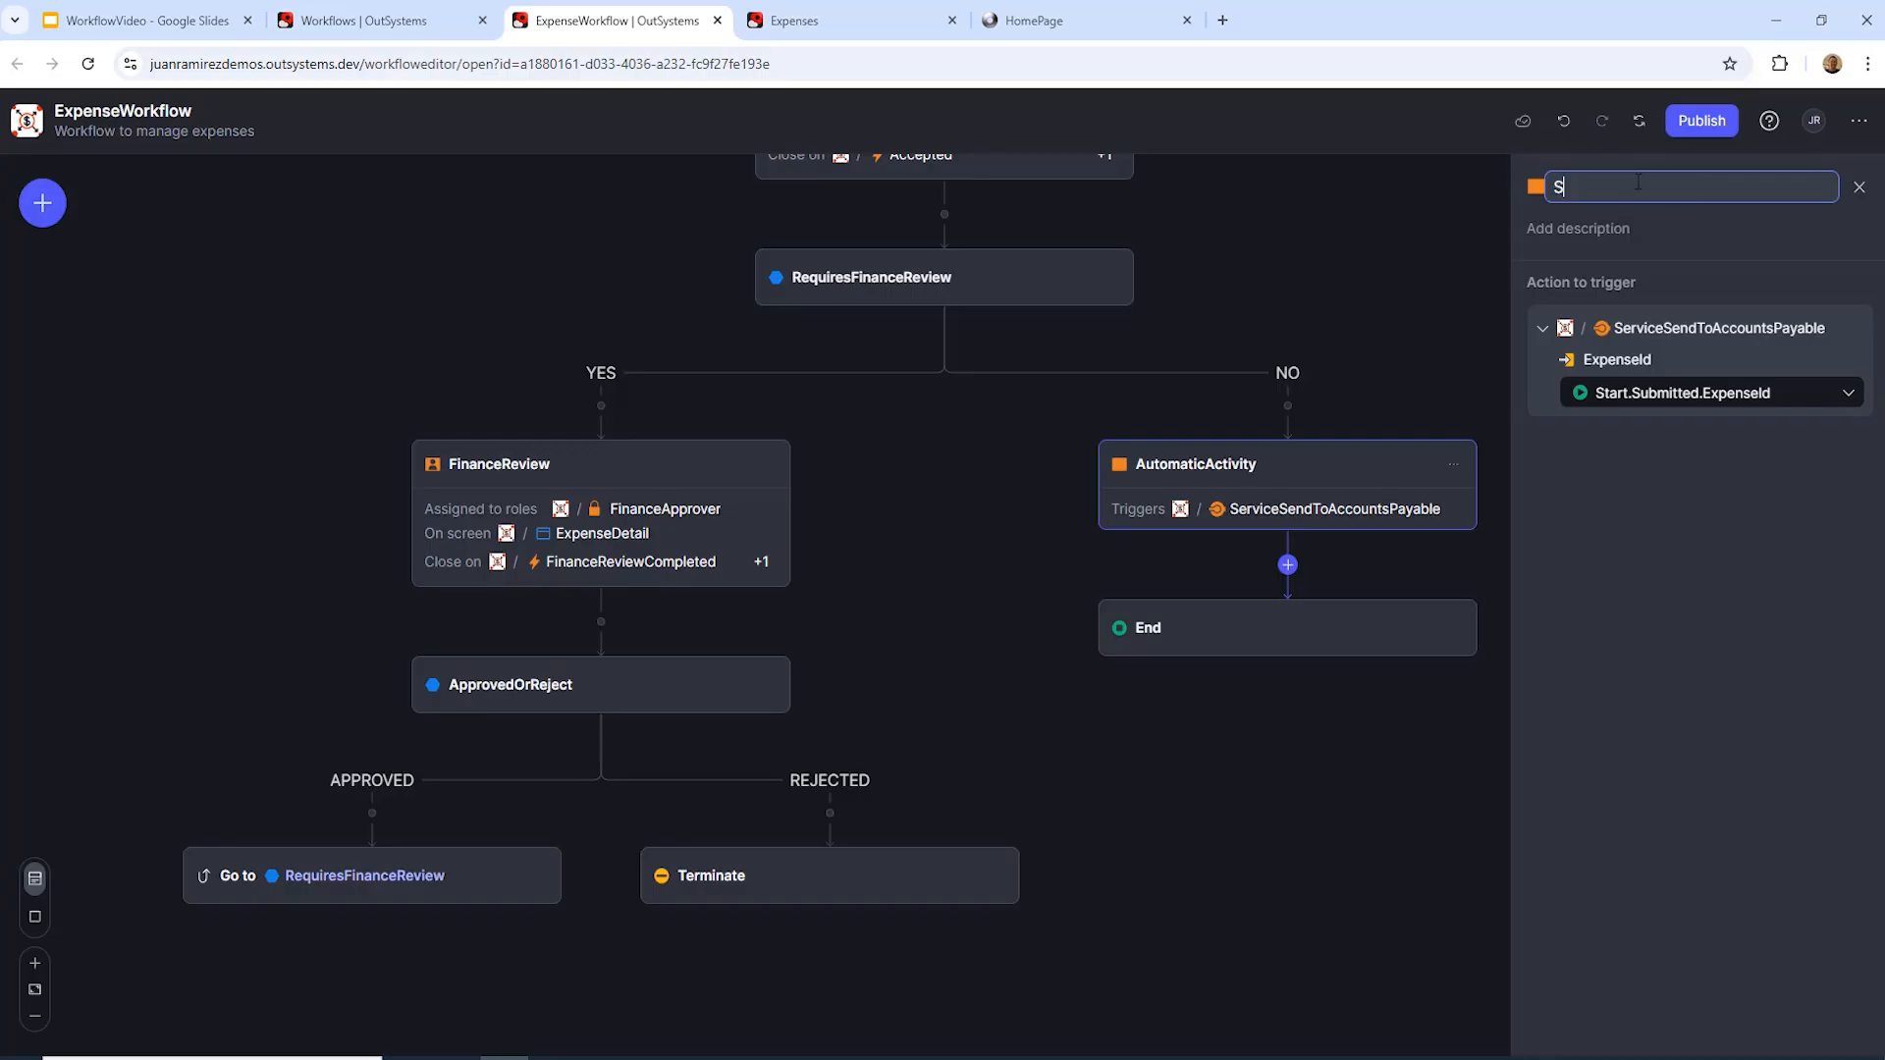
pyautogui.write('endToAccountsPayable')
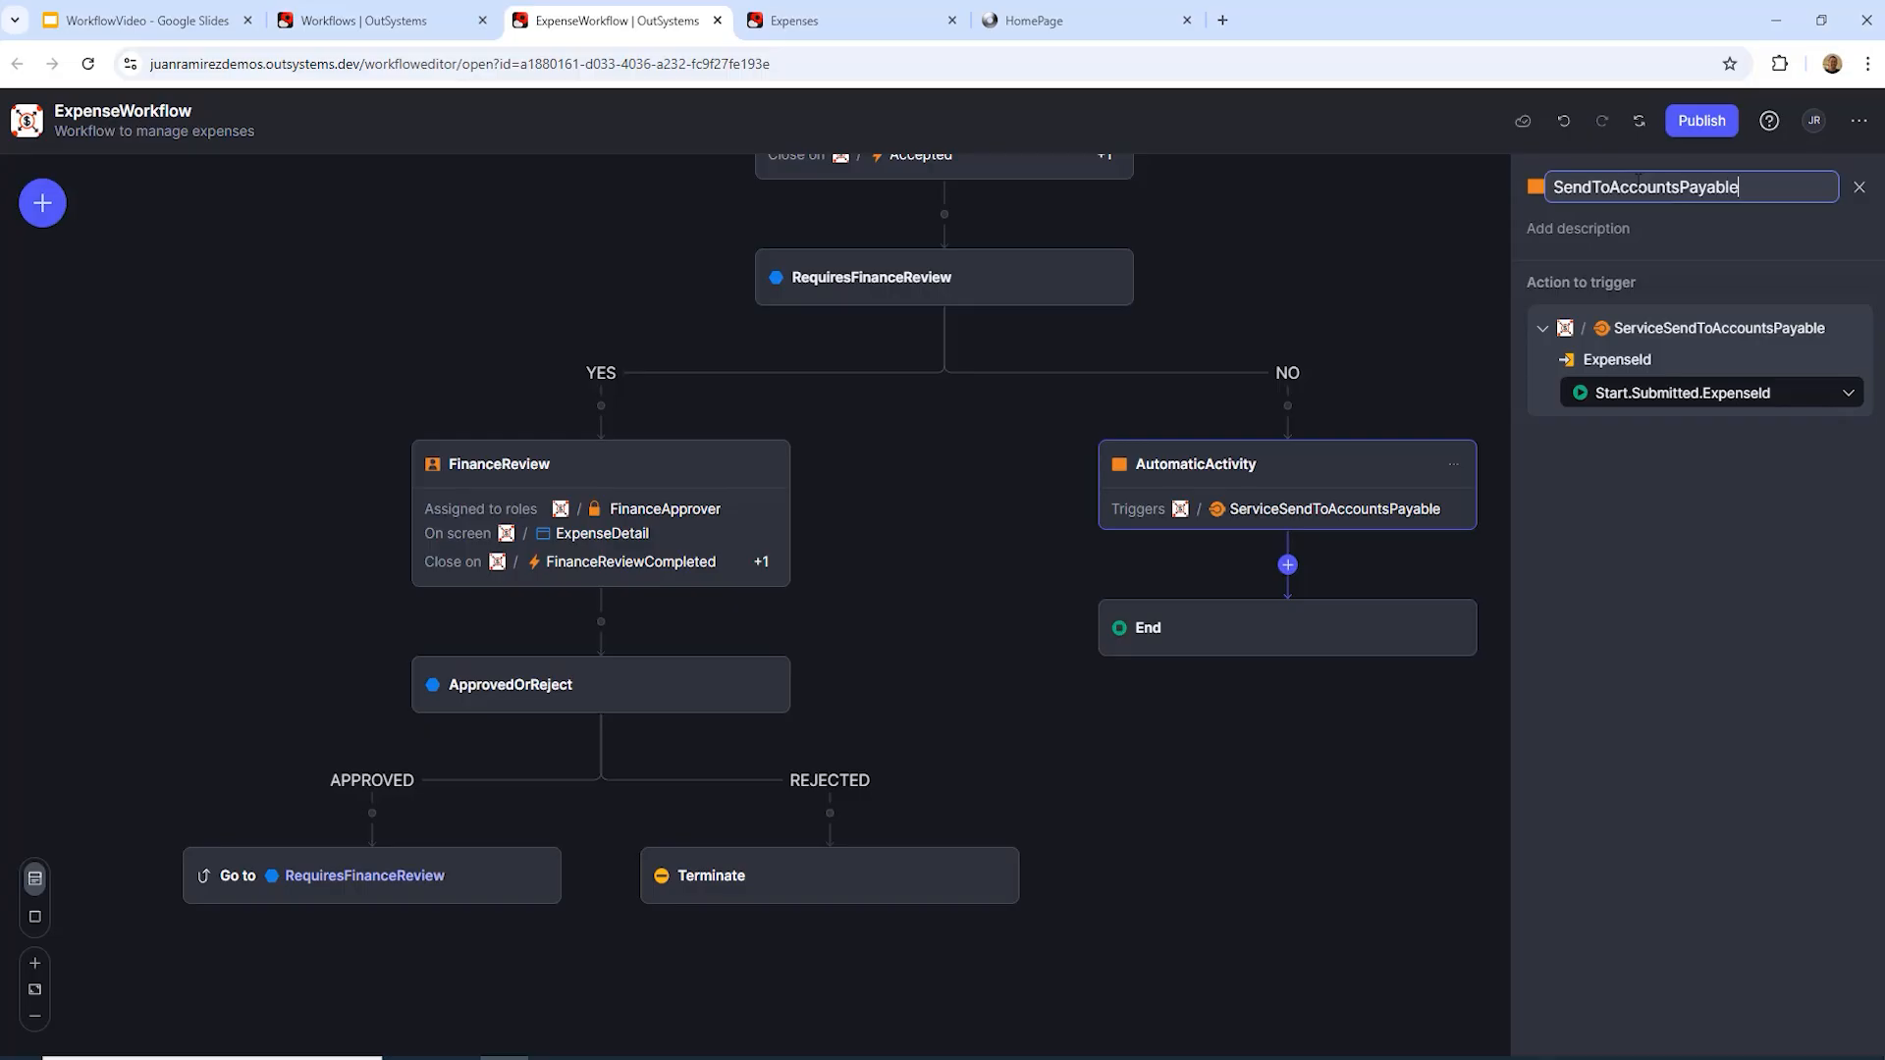
pyautogui.press('Return')
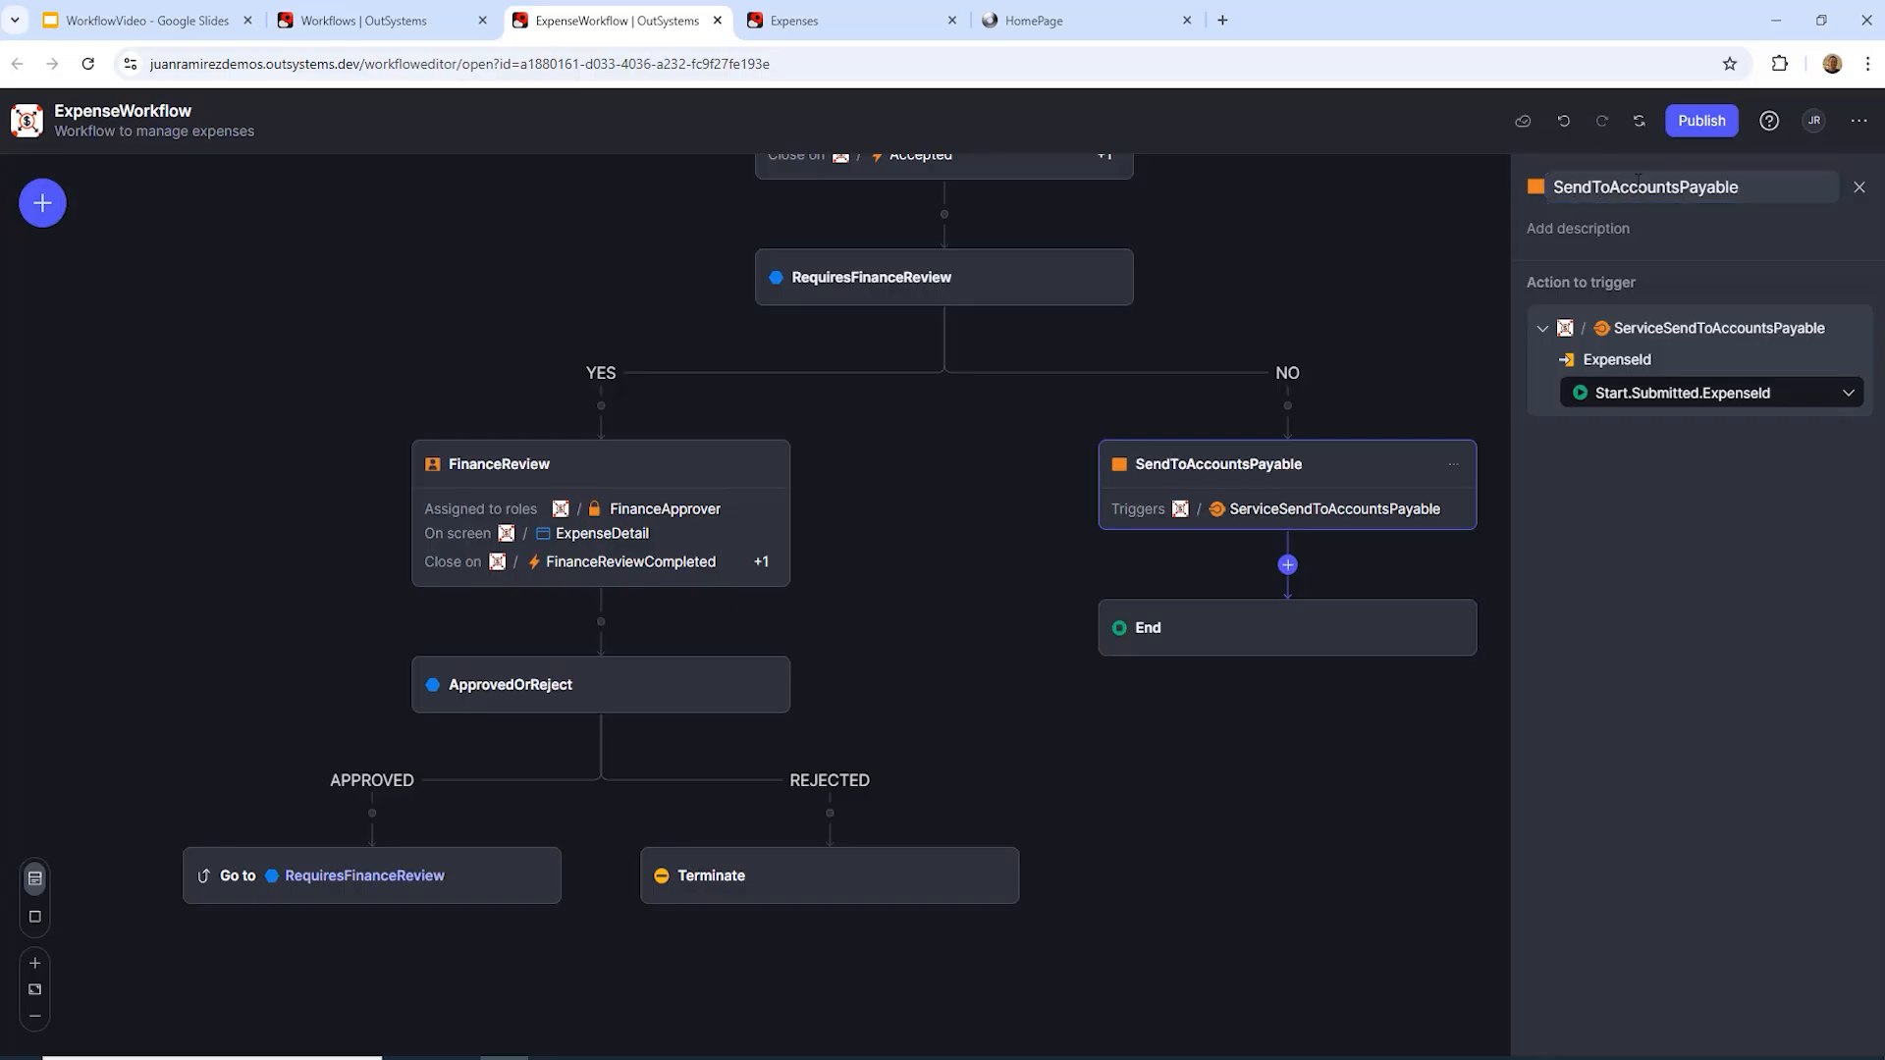
# Step: Add a wait step after SendToAccountsPayable that closes on the Expenses PaymentReceived event
pyautogui.click(1288, 569)
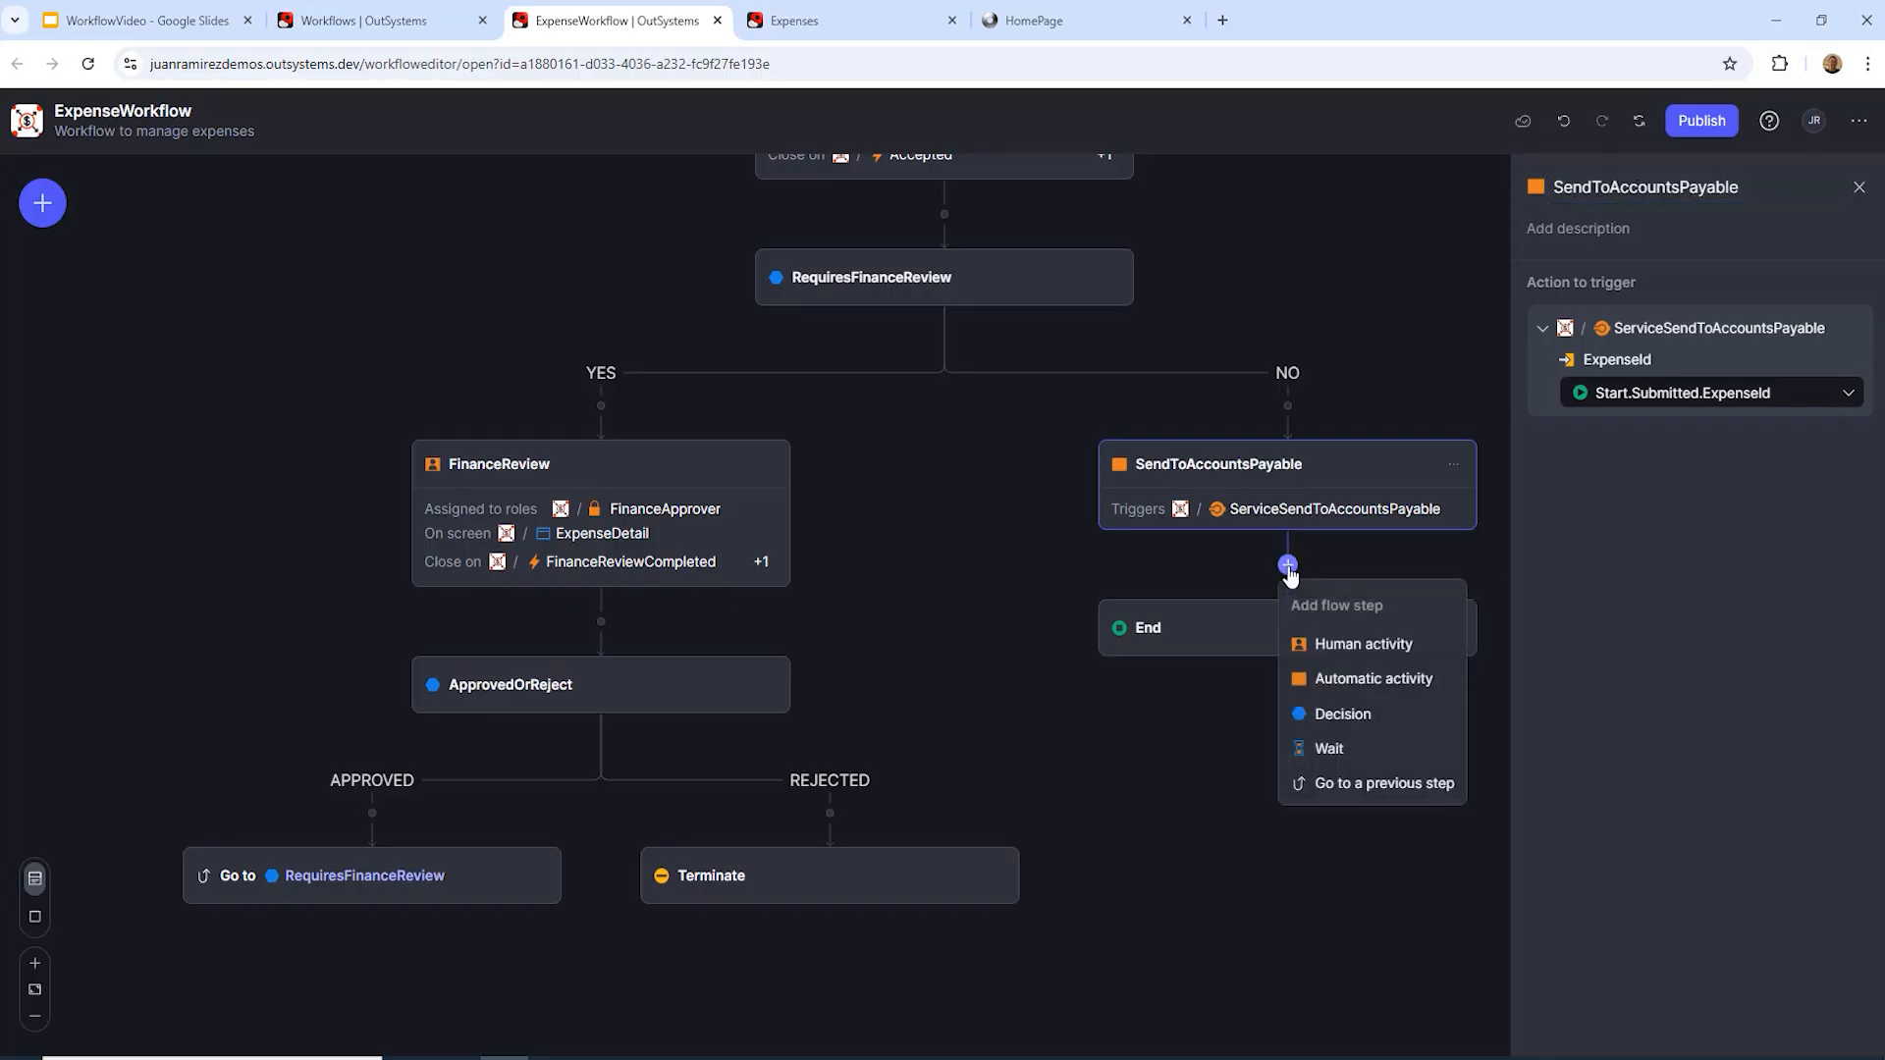
pyautogui.click(1328, 752)
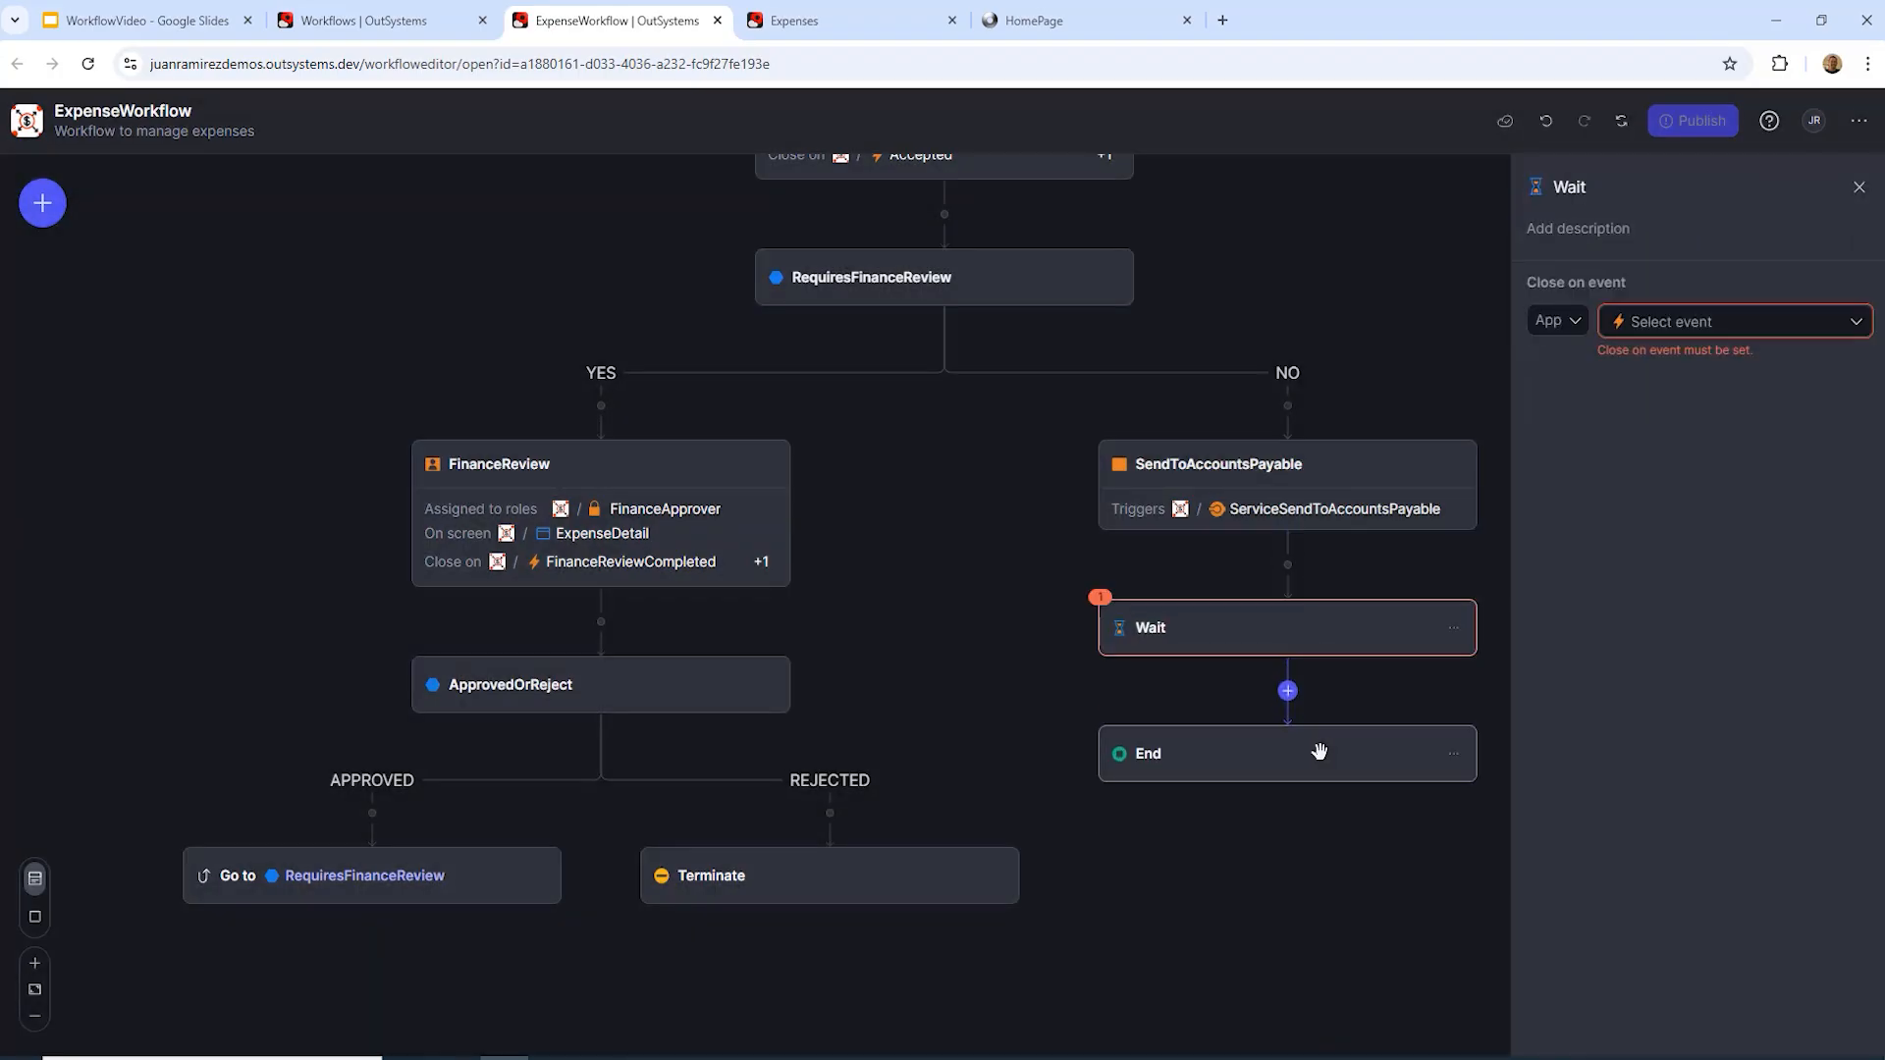
pyautogui.click(1570, 323)
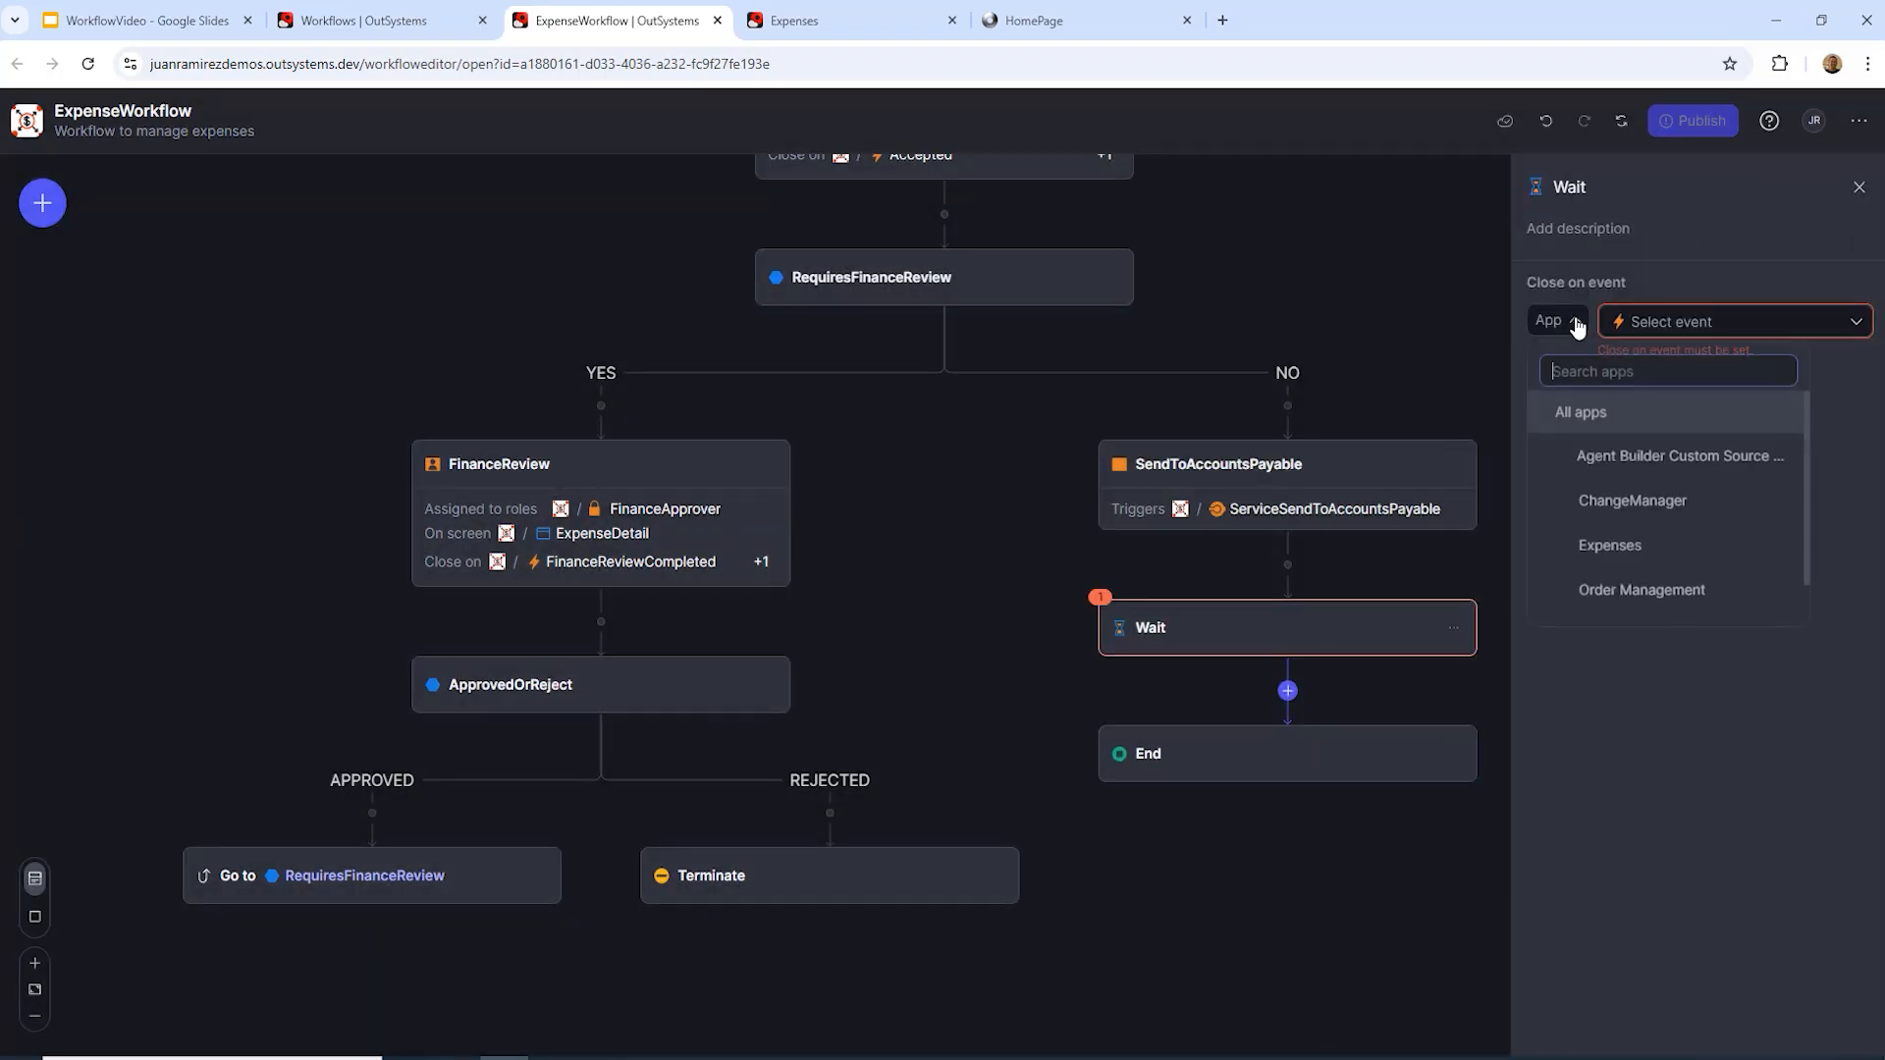
pyautogui.click(1594, 540)
pyautogui.click(1856, 327)
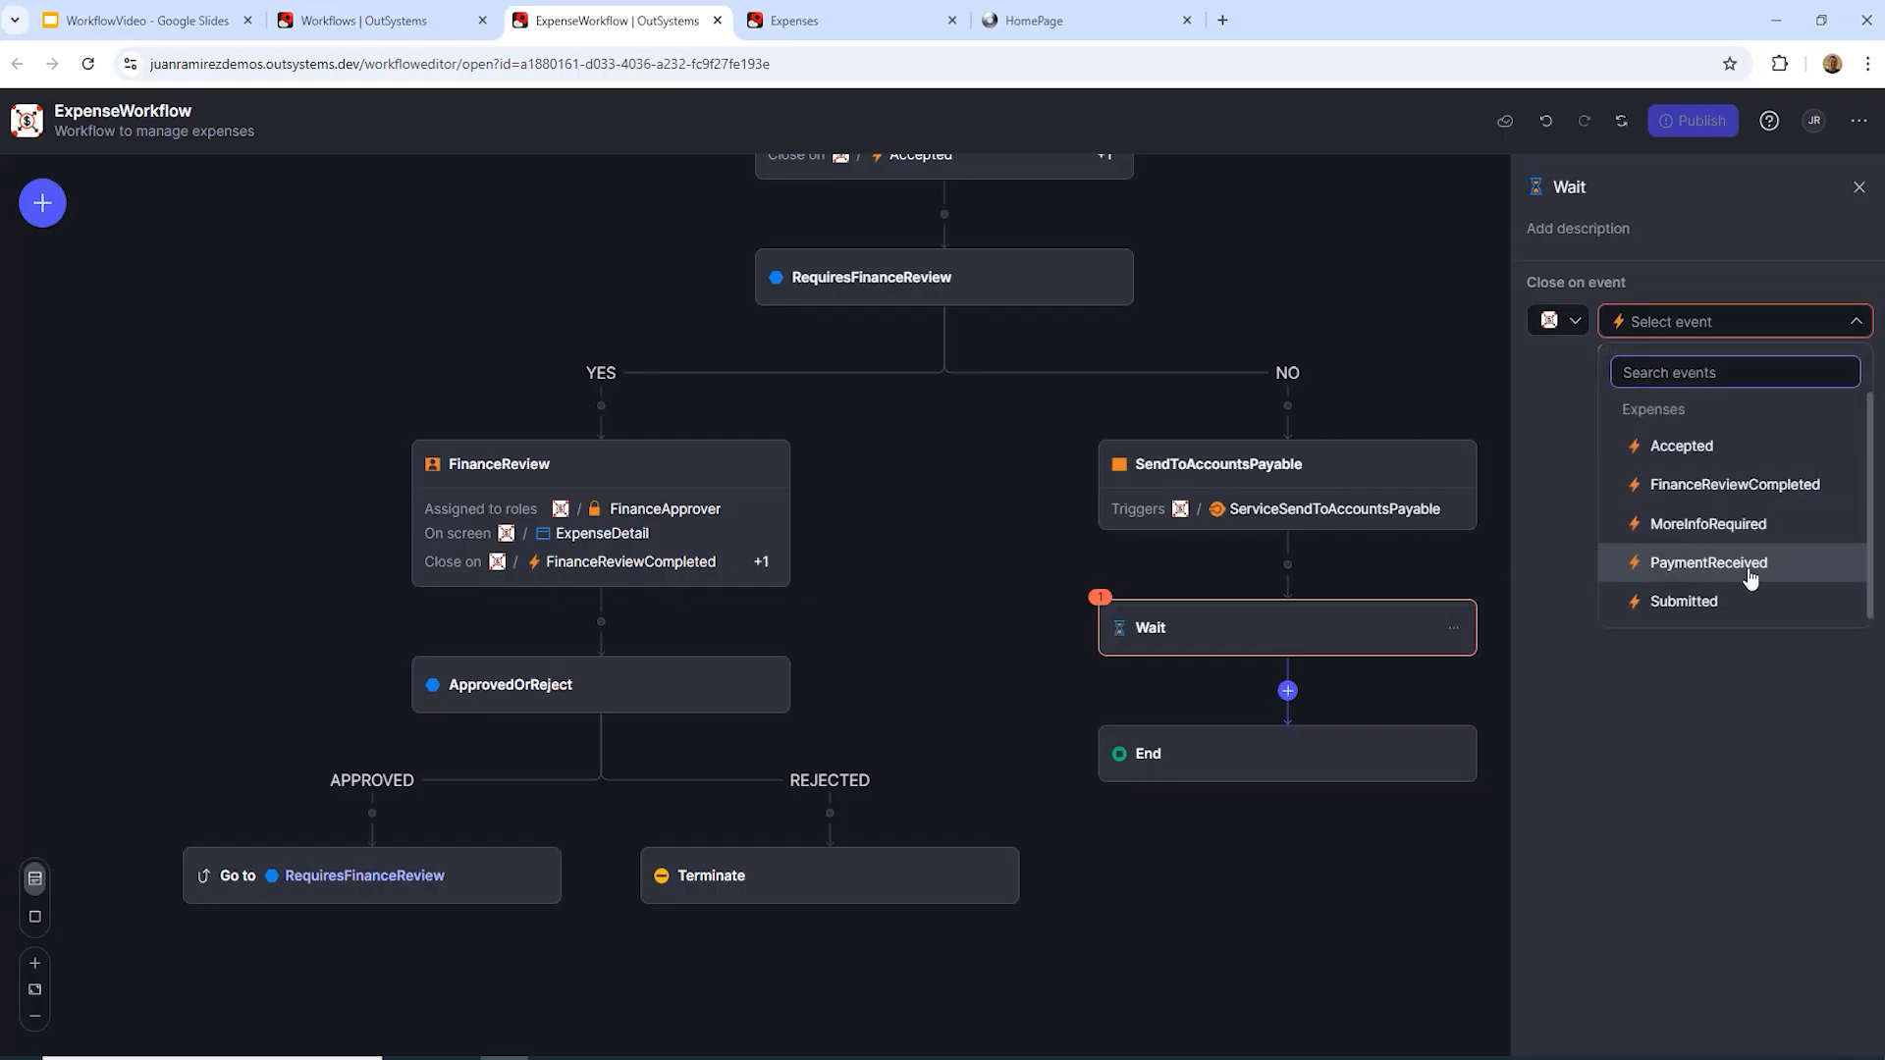
pyautogui.click(1793, 574)
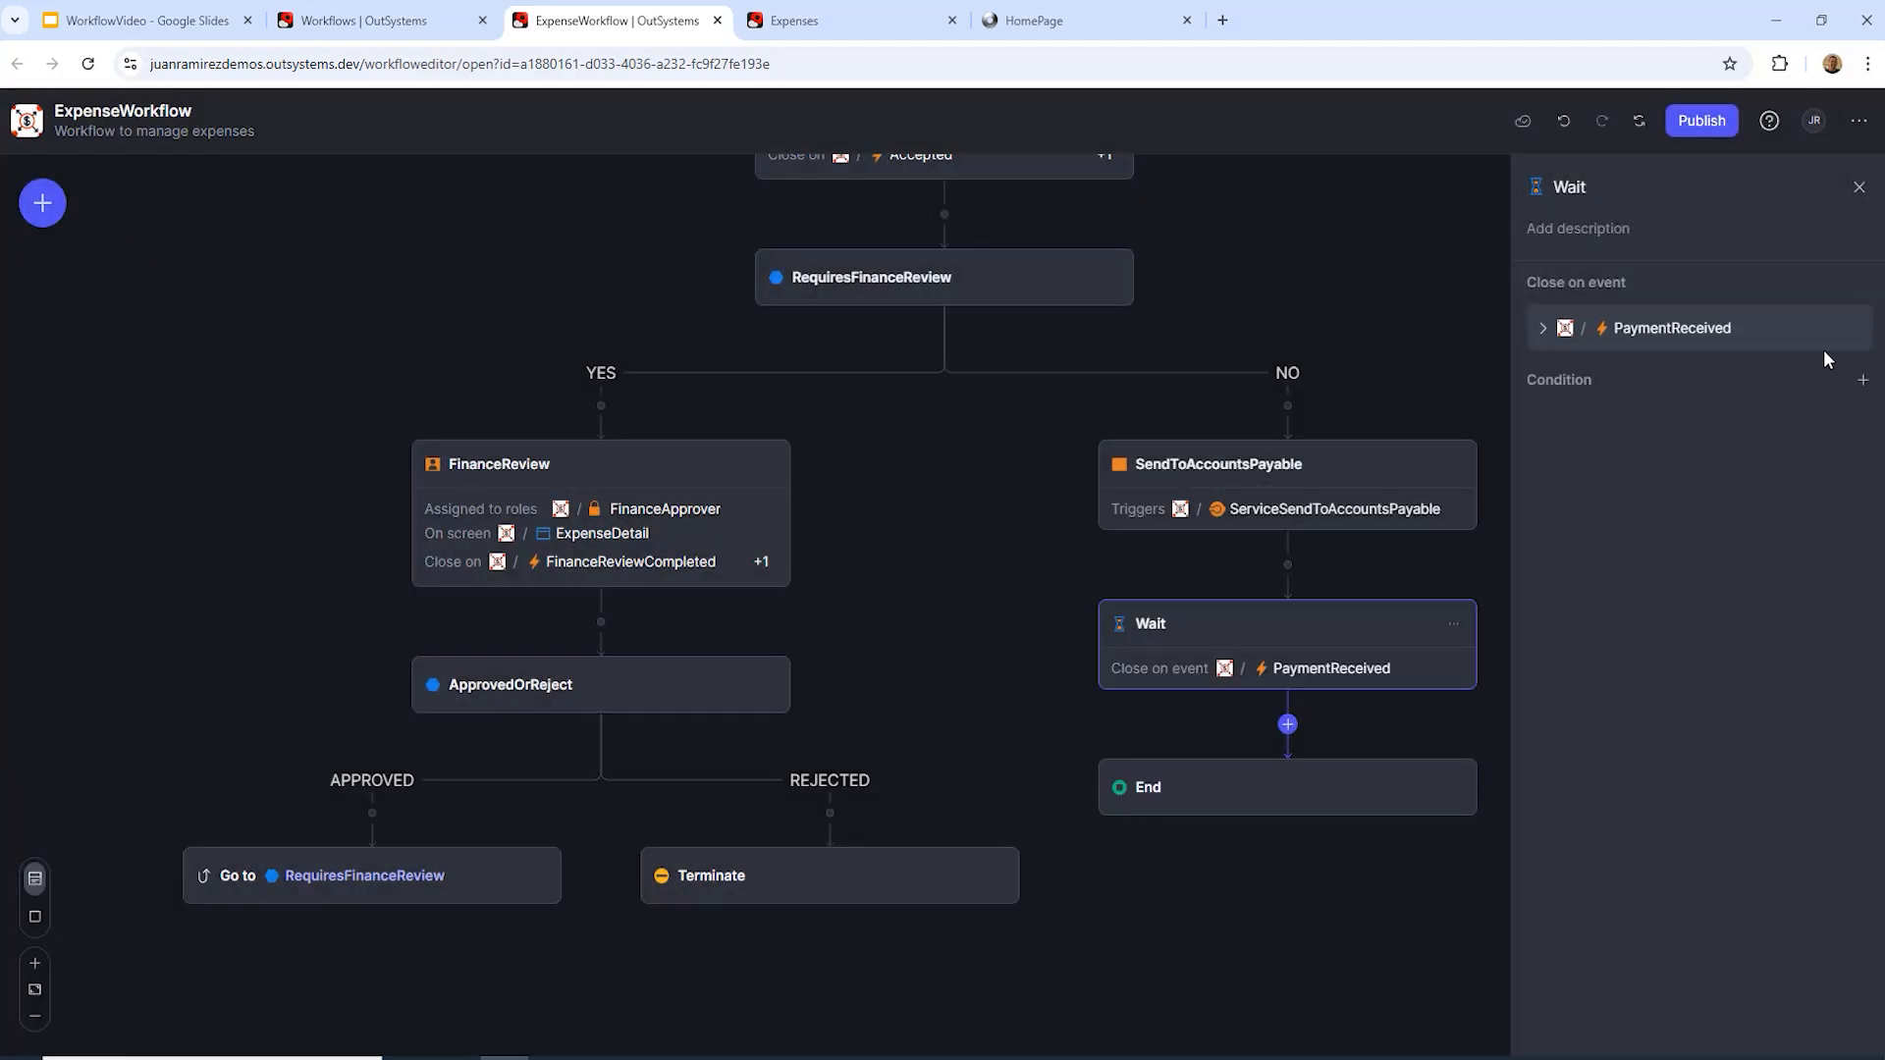
# Step: Add condition ExpenseId = Start.Submitted.ExpenseId and name the wait step WaitForPayment
pyautogui.click(1864, 382)
pyautogui.click(1688, 424)
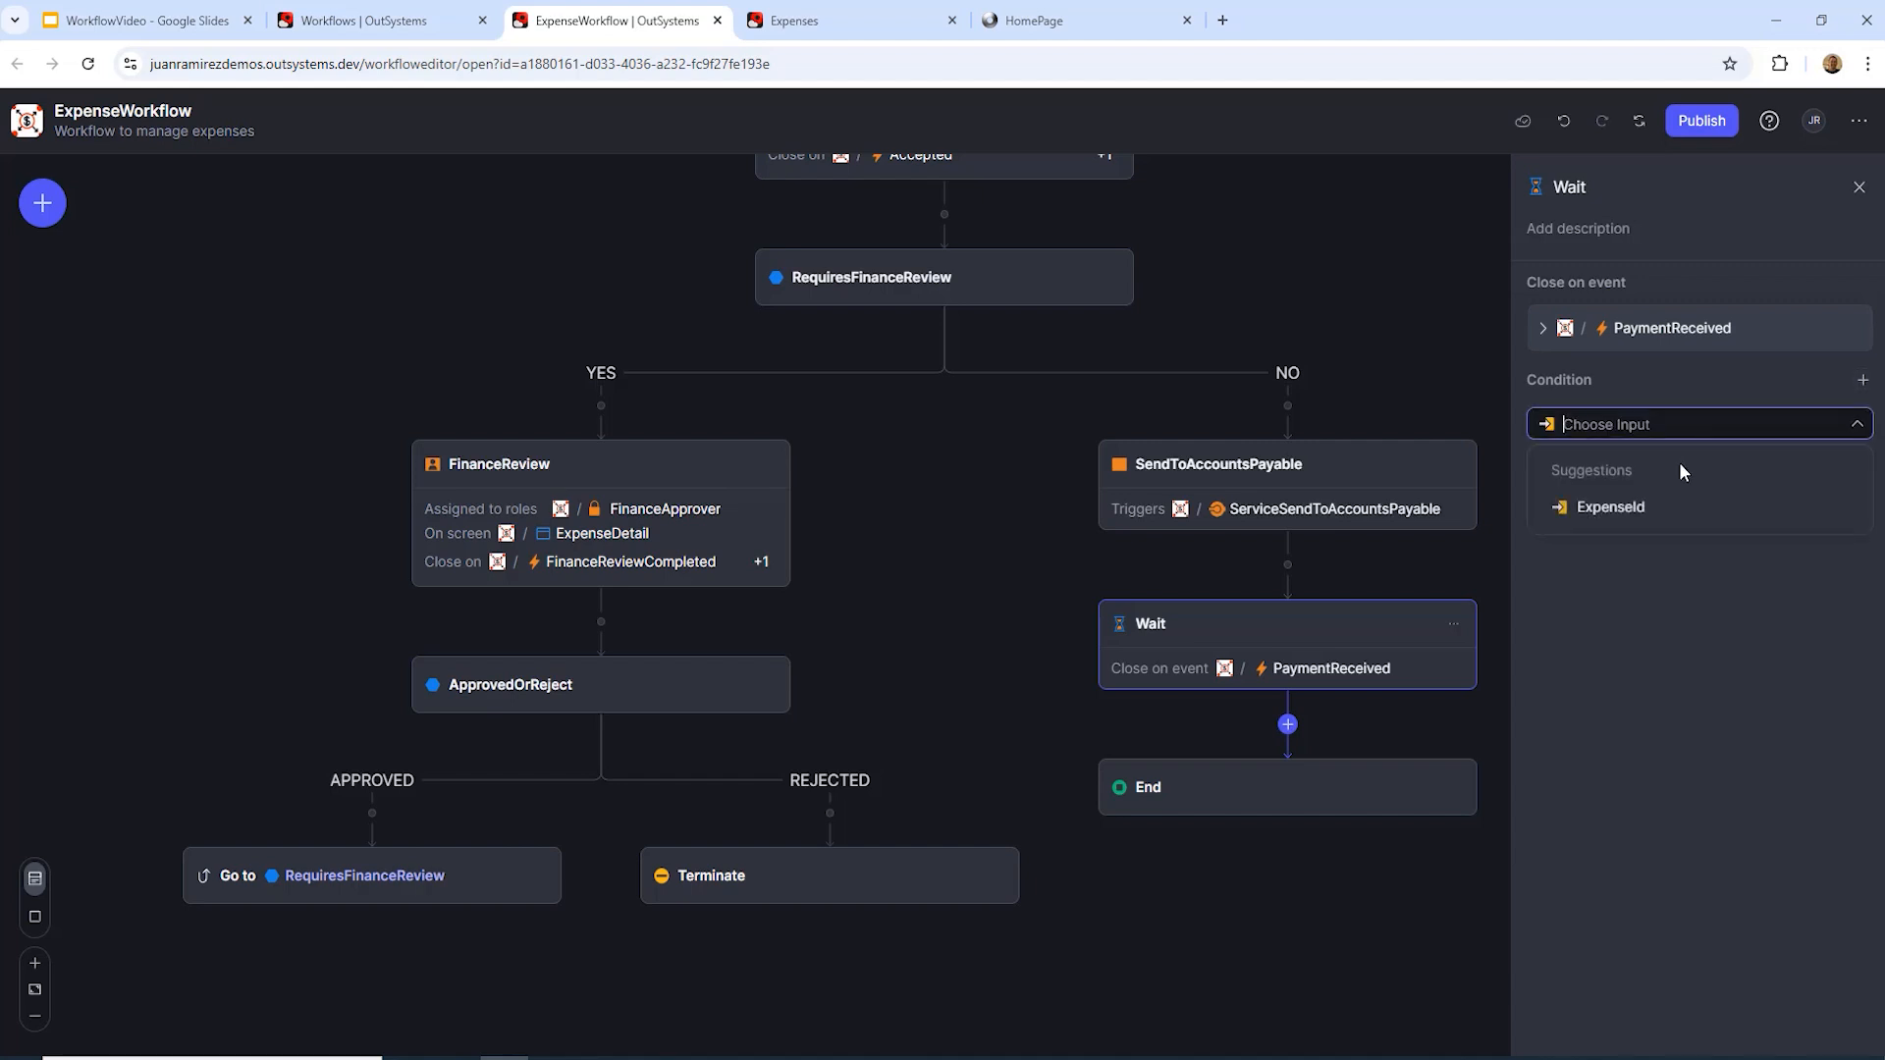
pyautogui.click(1618, 510)
pyautogui.click(1849, 471)
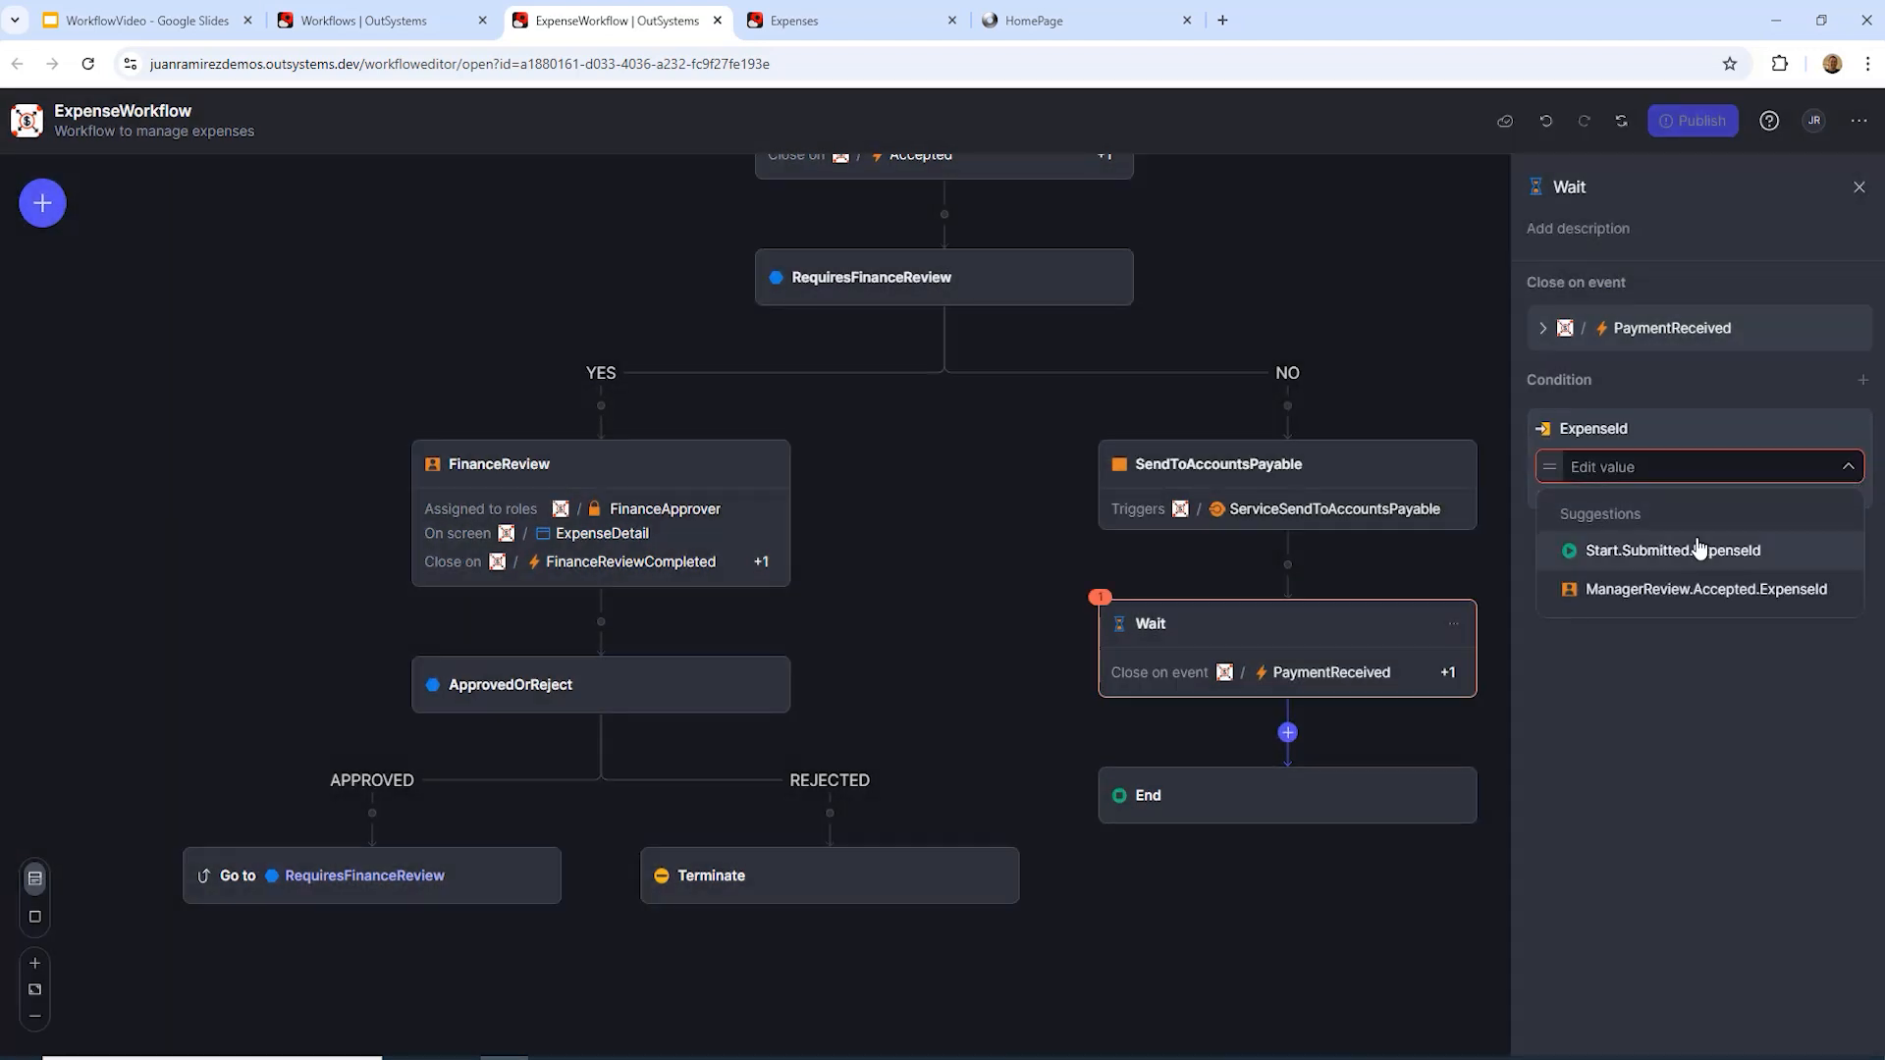
pyautogui.click(1728, 553)
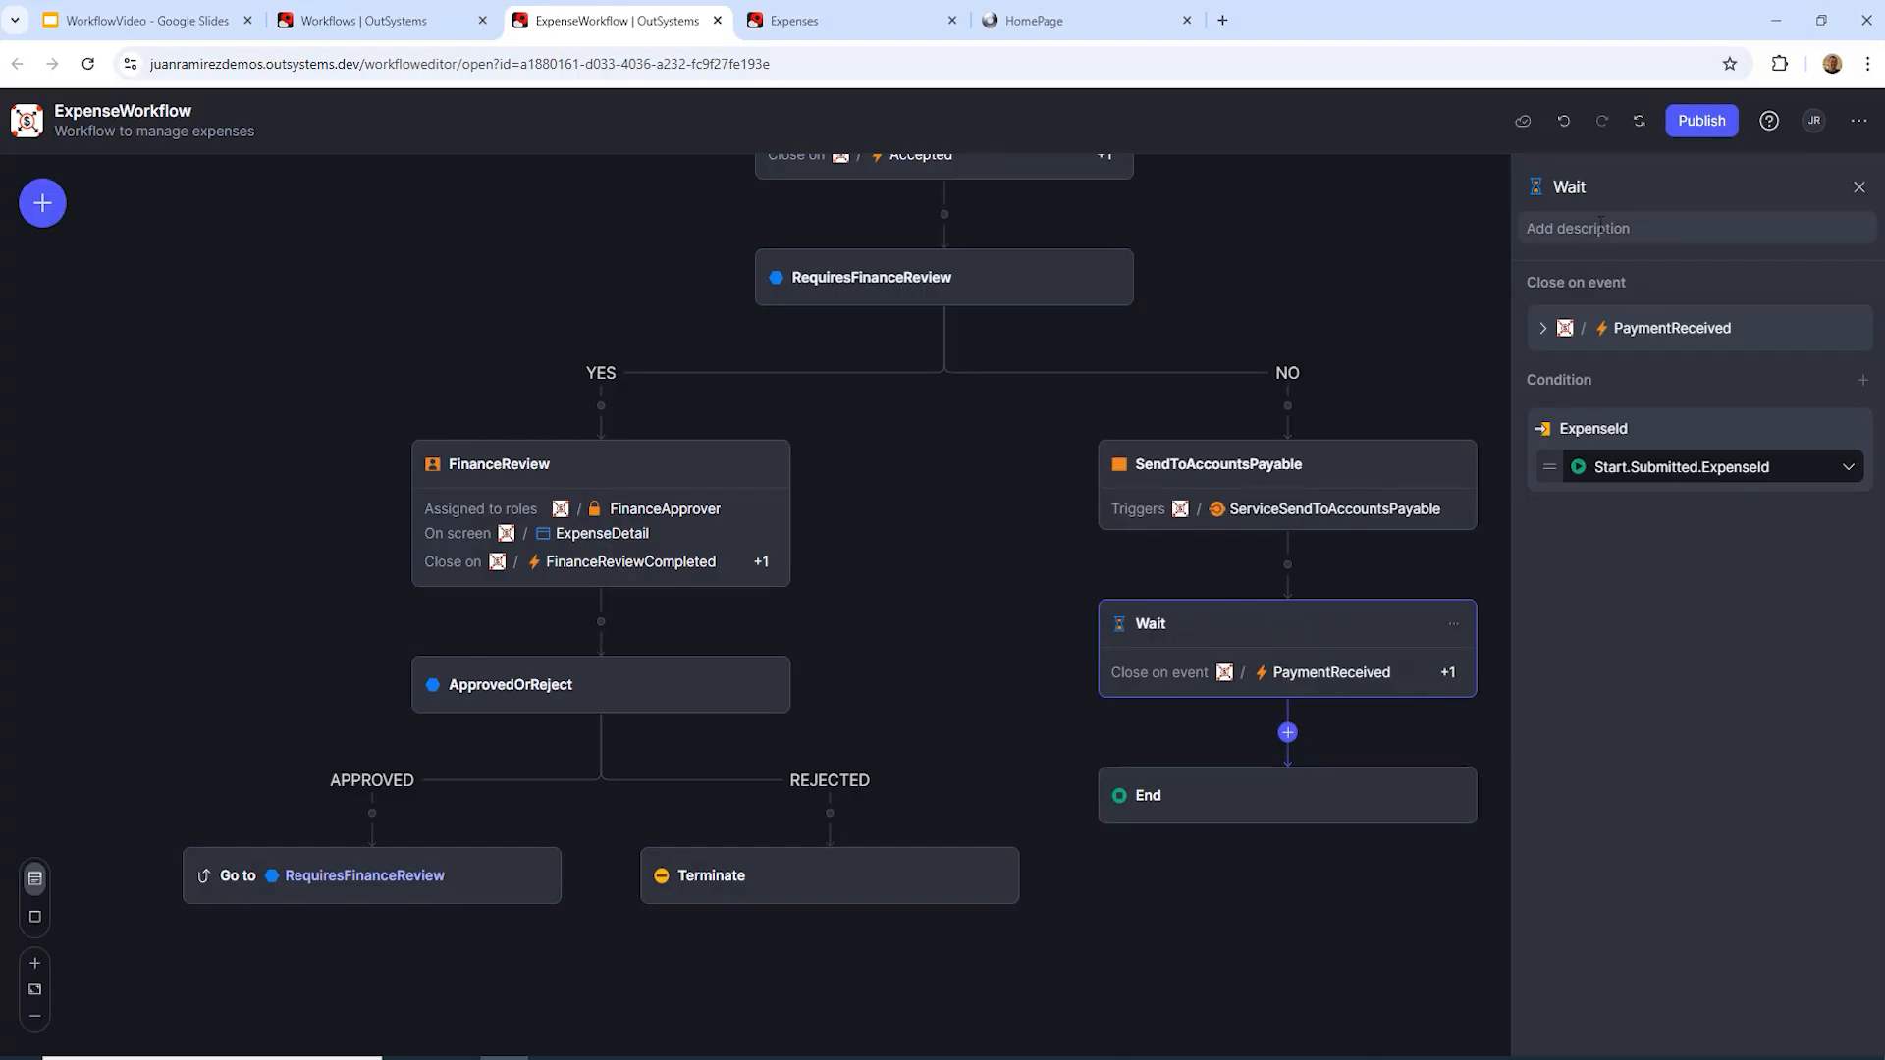
pyautogui.click(1625, 182)
pyautogui.write('ForPayment')
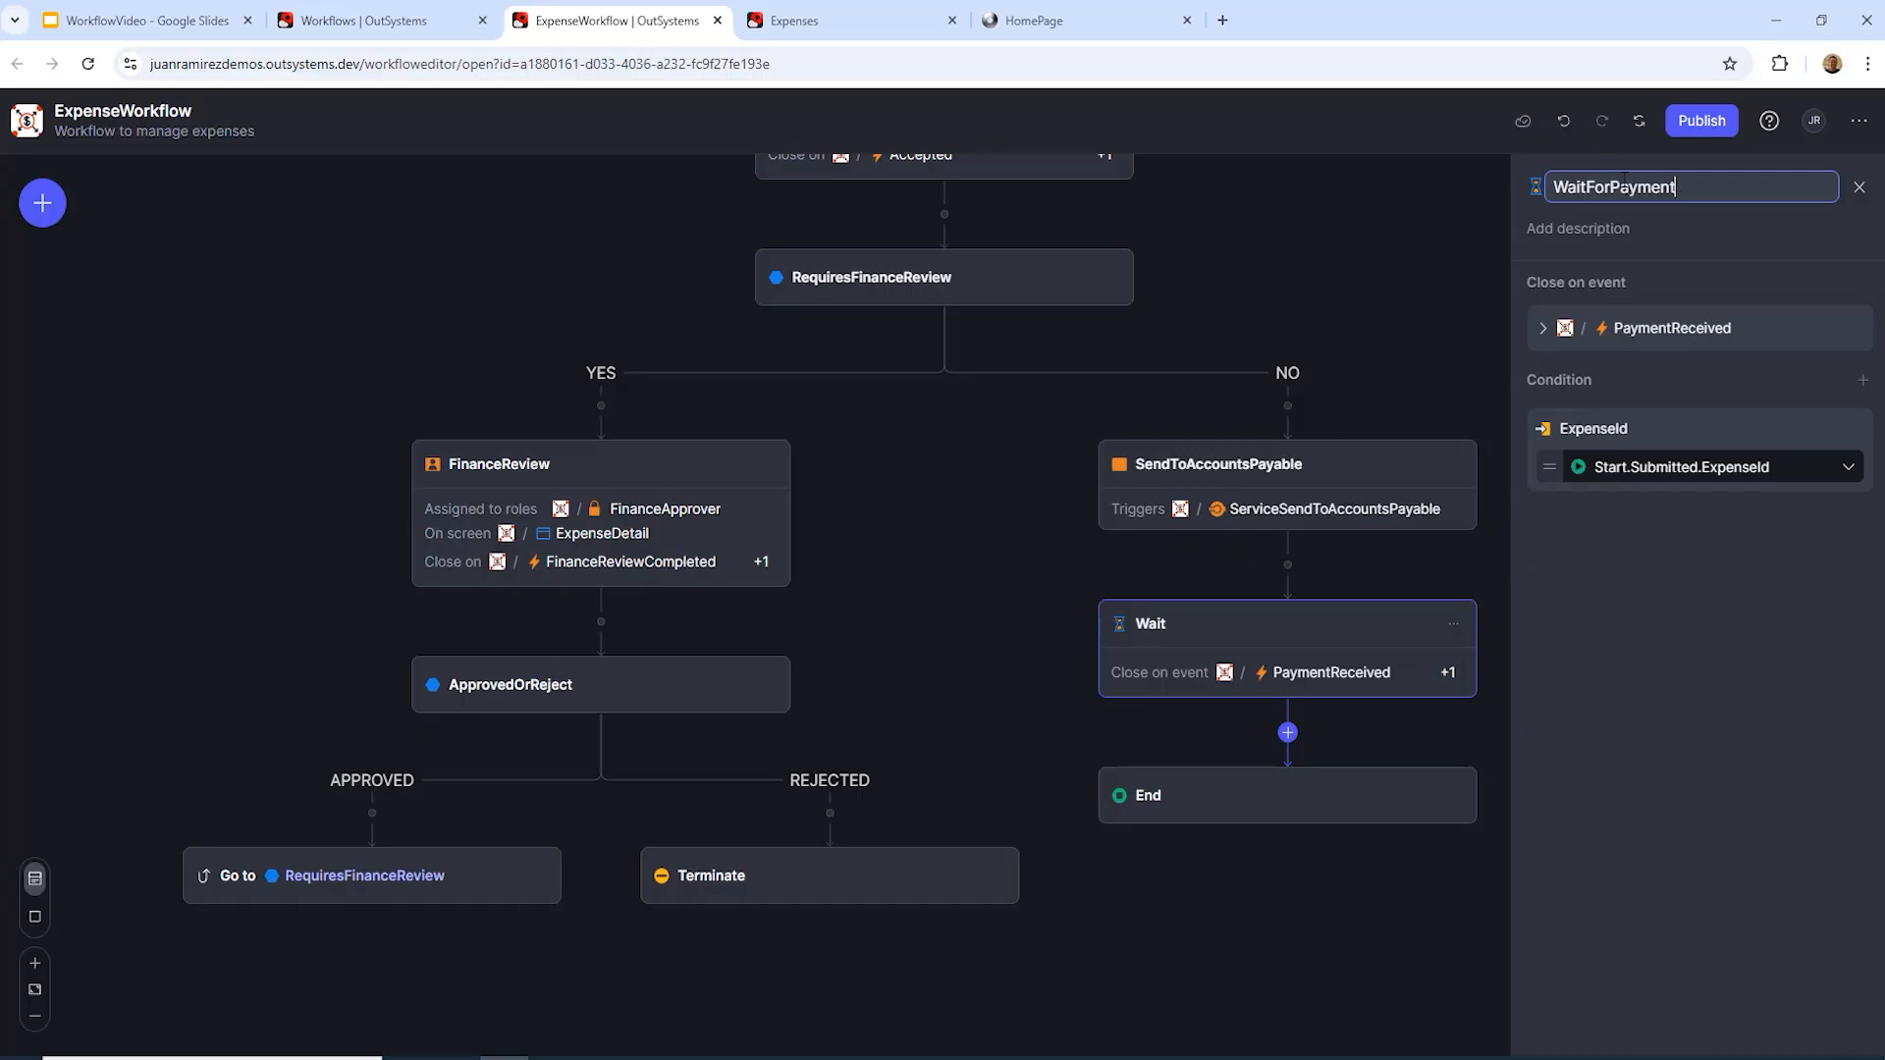
pyautogui.press('Return')
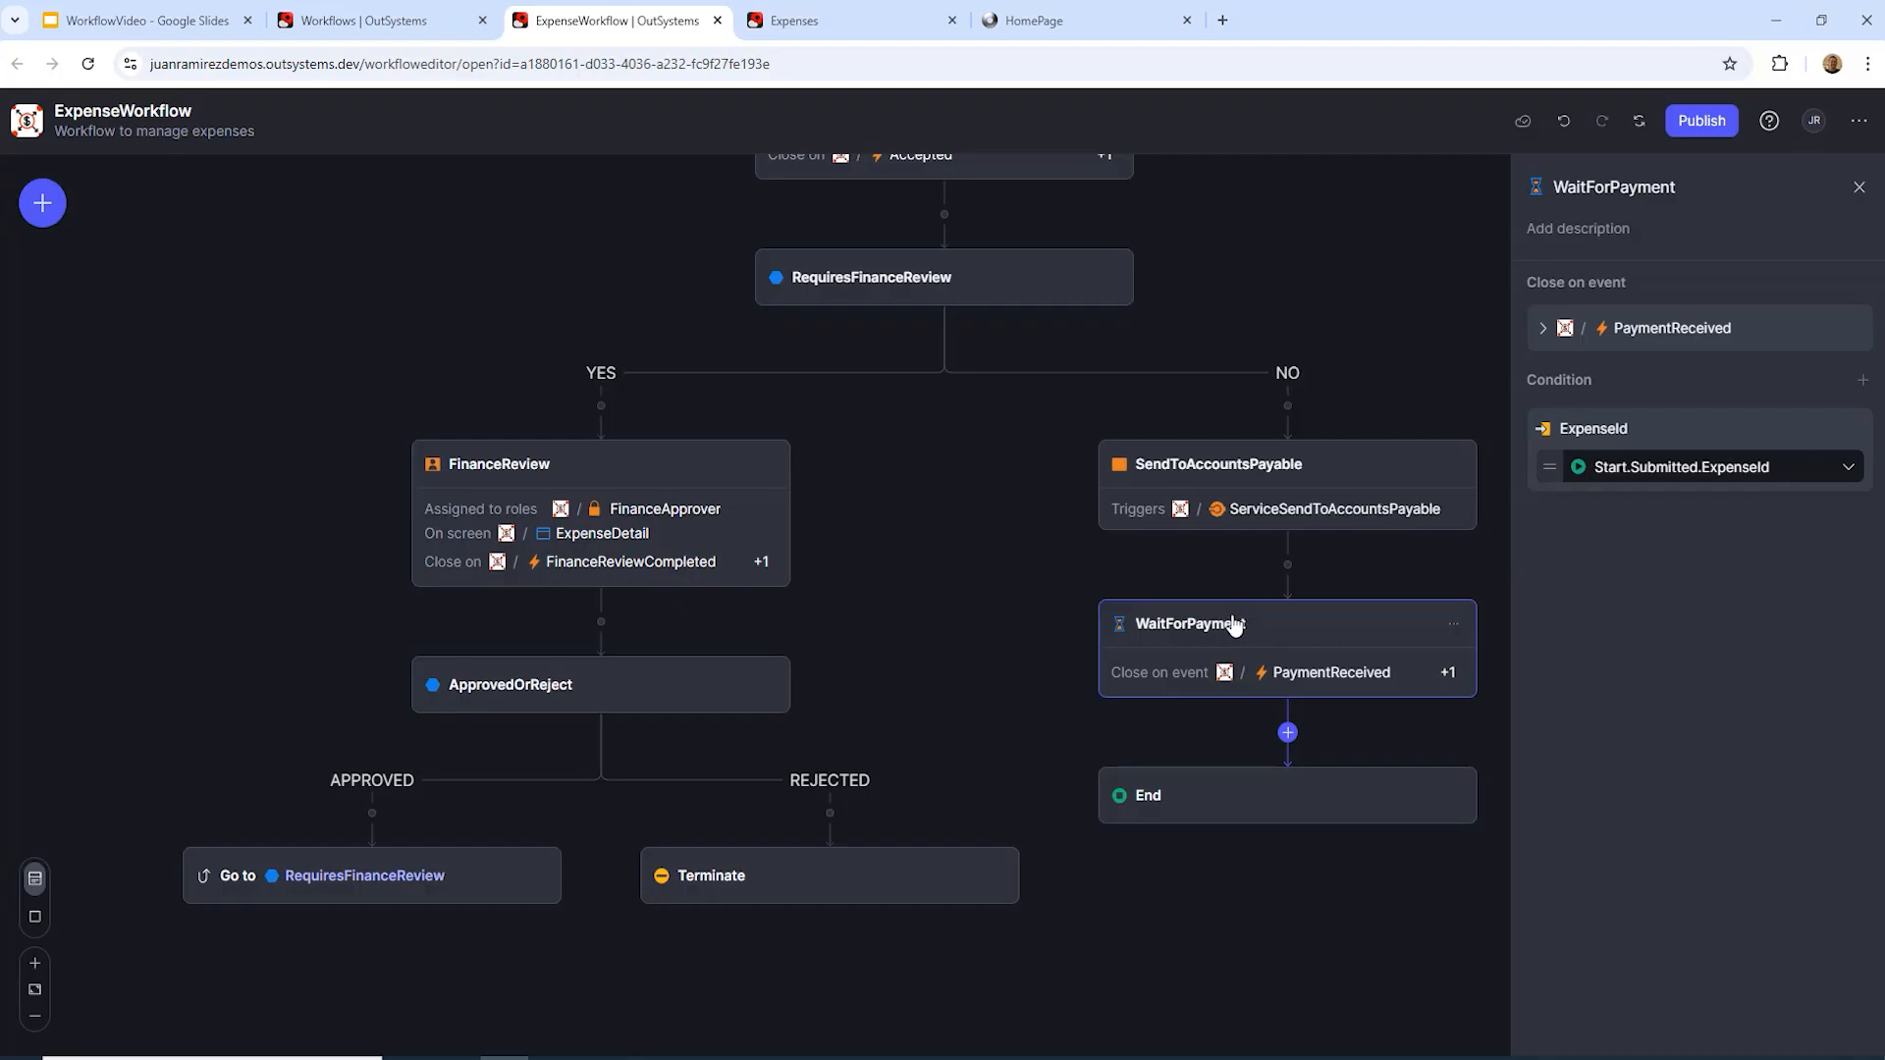
# Step: After WaitForPayment, add an automatic activity calling ServiceSendPaymentNotification with Start.Submitted.ExpenseId
pyautogui.click(1287, 732)
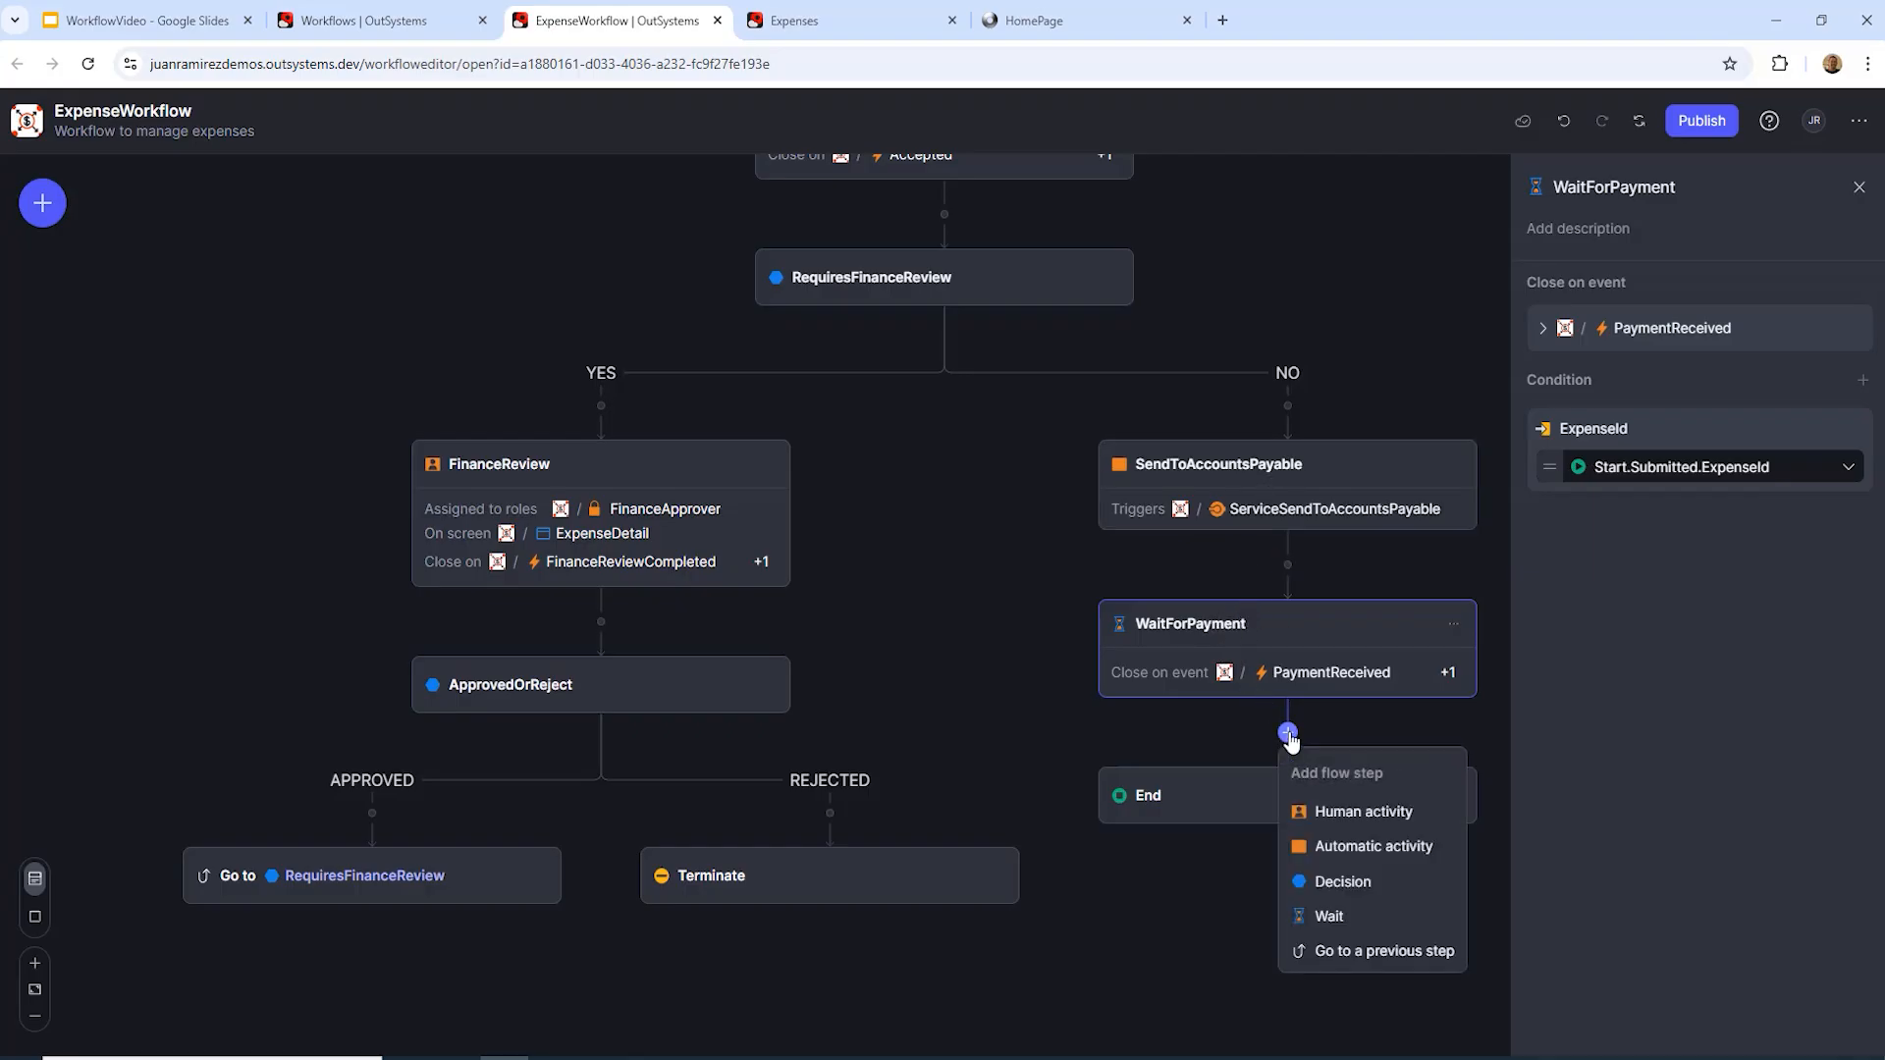
pyautogui.click(1335, 848)
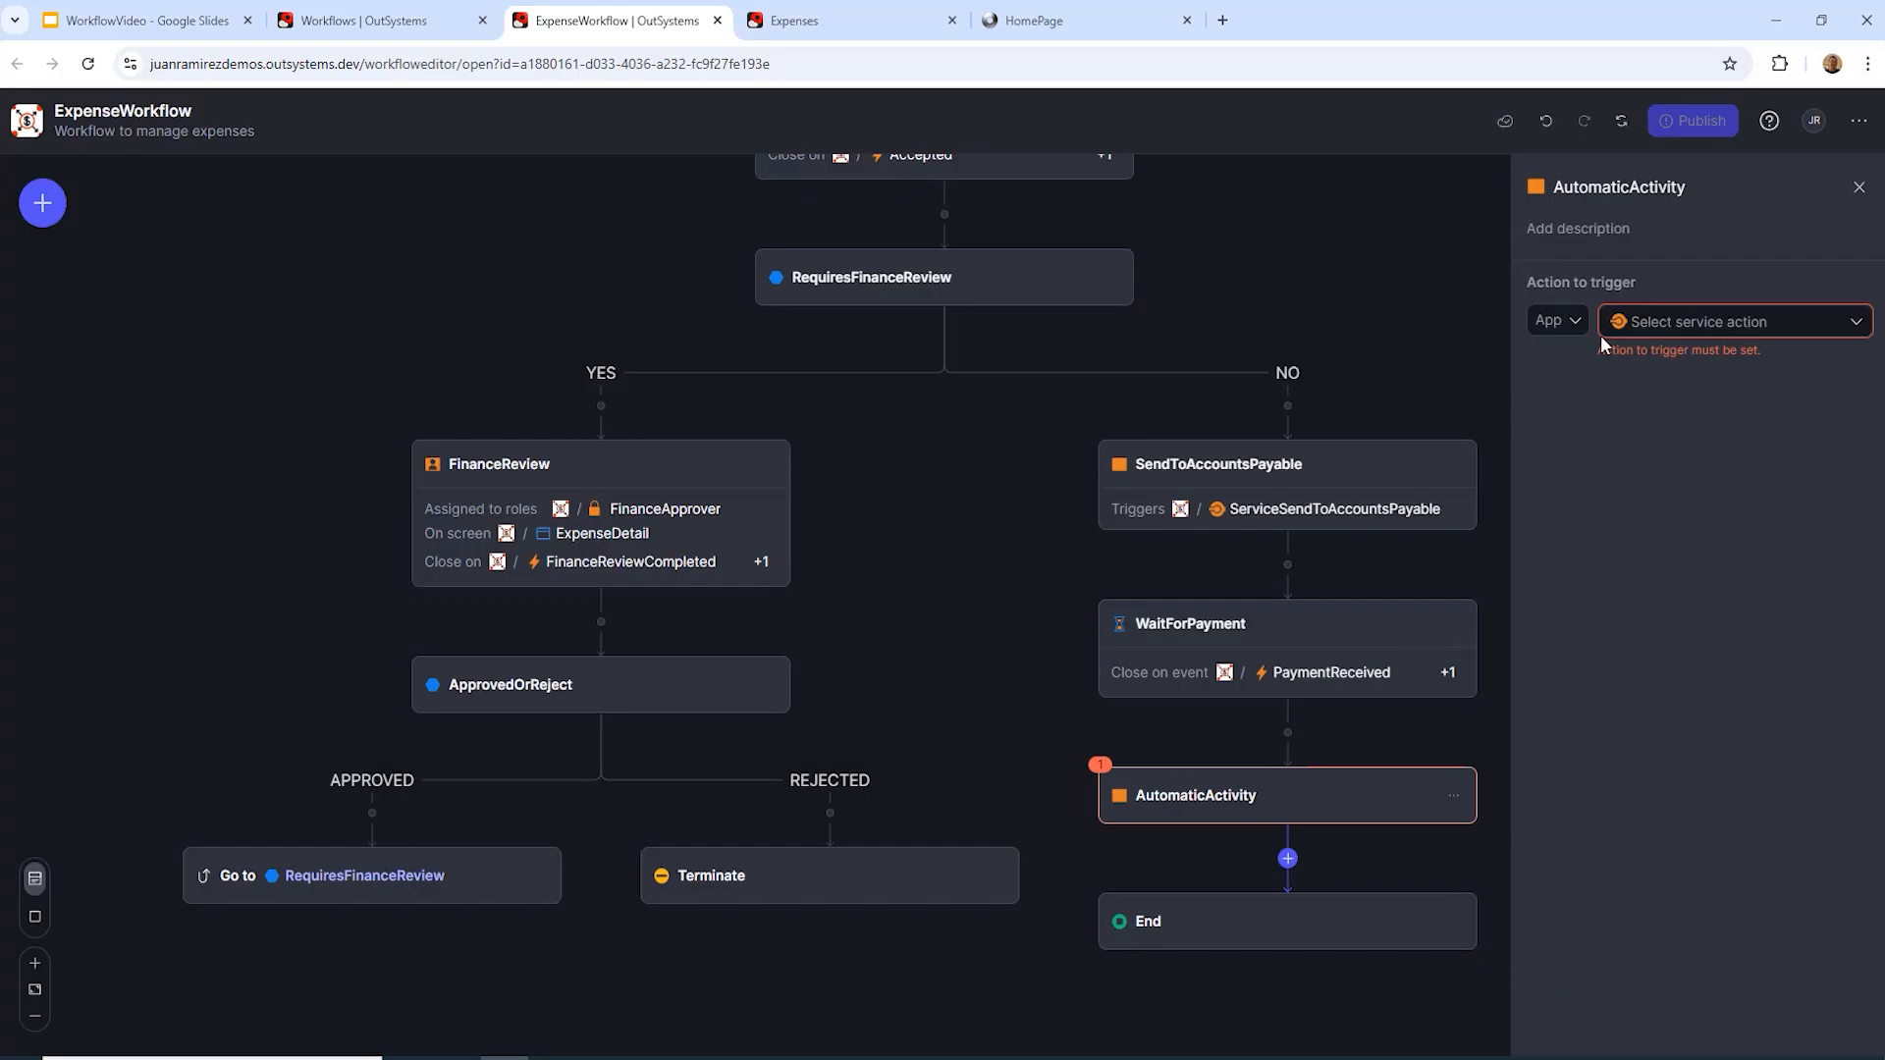
pyautogui.click(1569, 324)
pyautogui.scroll(-2, 1585, 540)
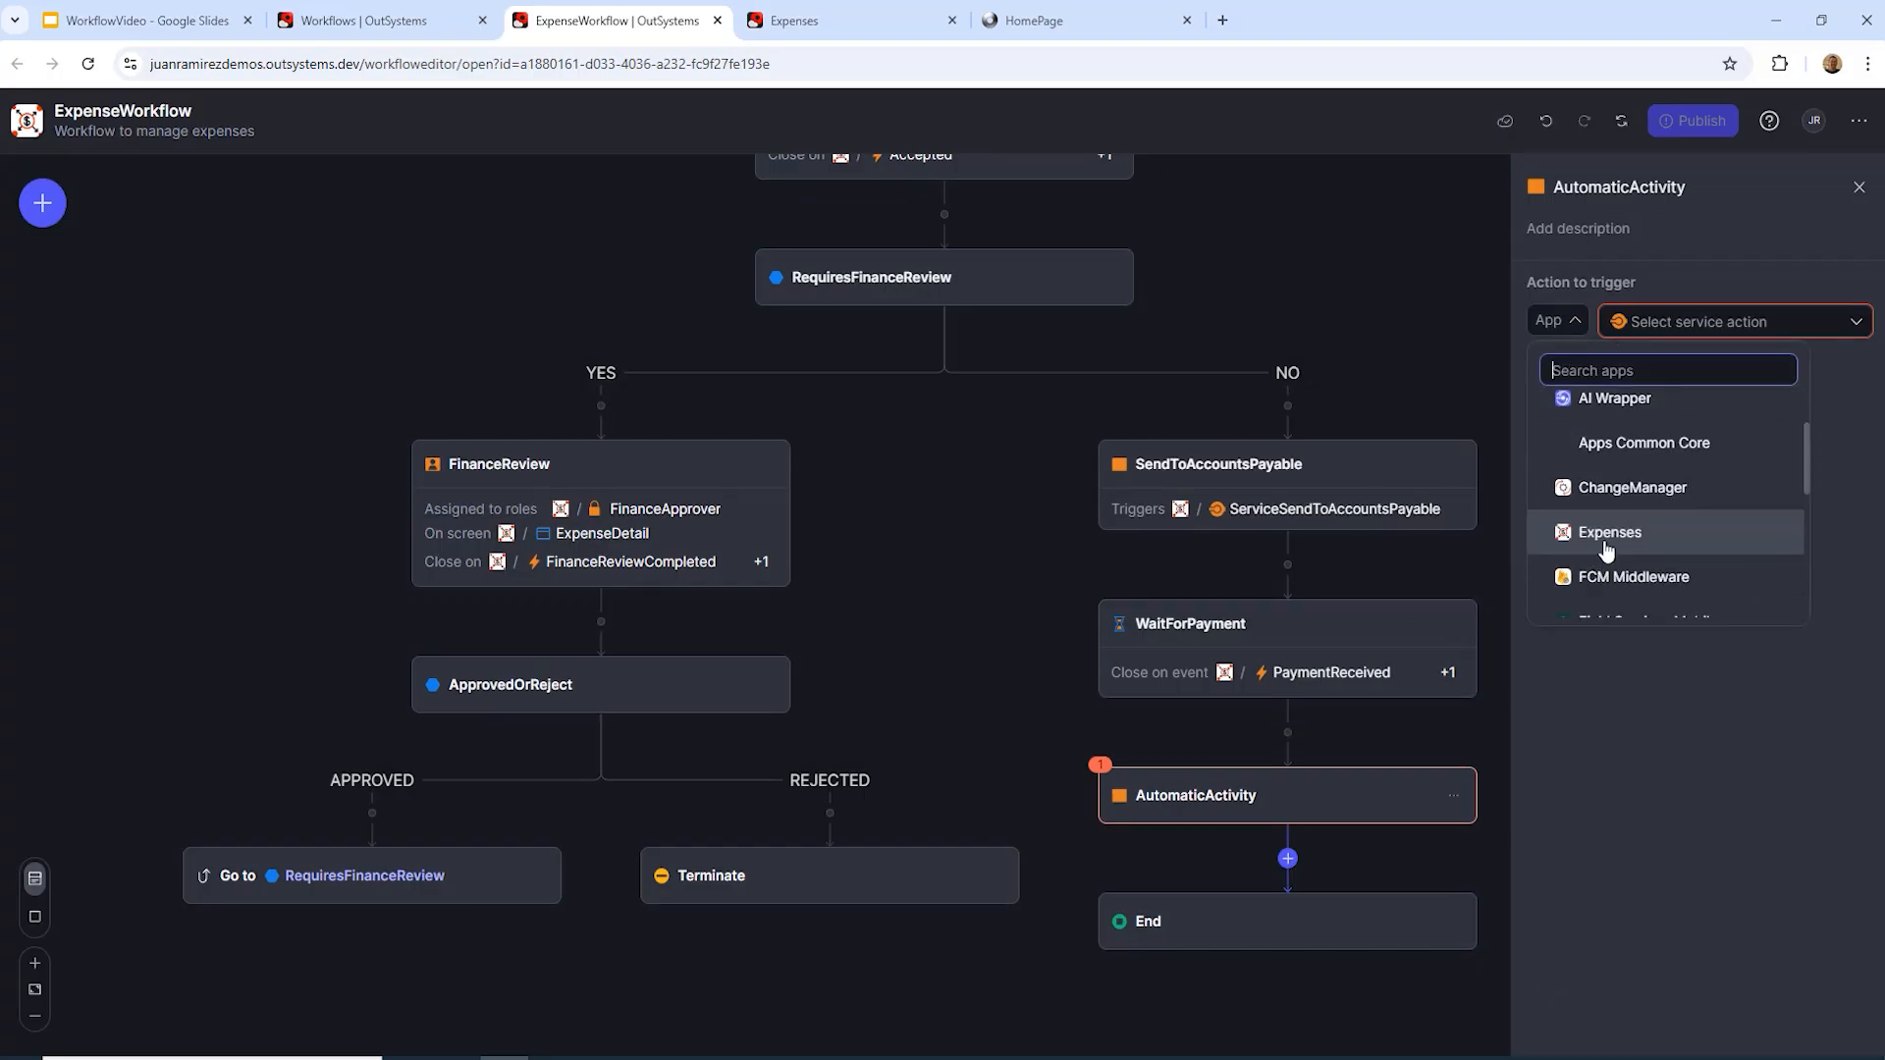
pyautogui.click(1588, 535)
pyautogui.click(1855, 324)
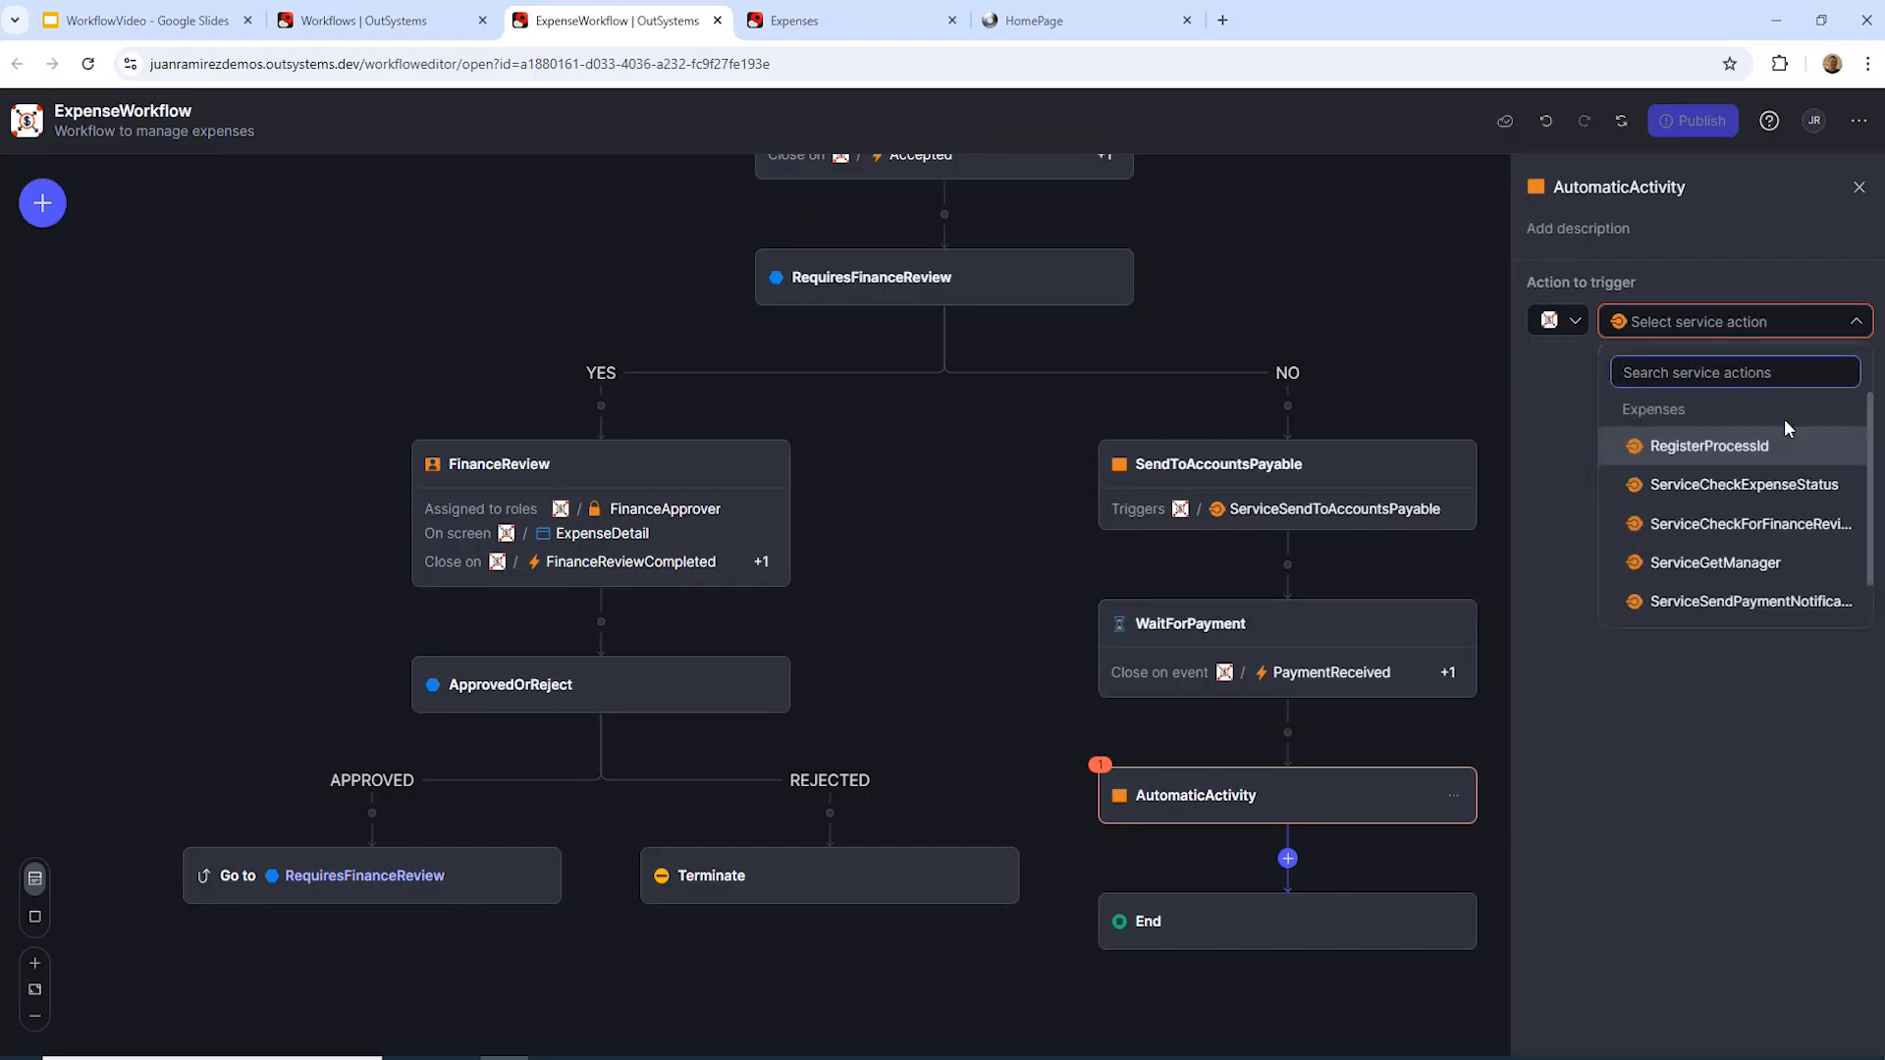
pyautogui.scroll(-1, 1757, 565)
pyautogui.click(1756, 565)
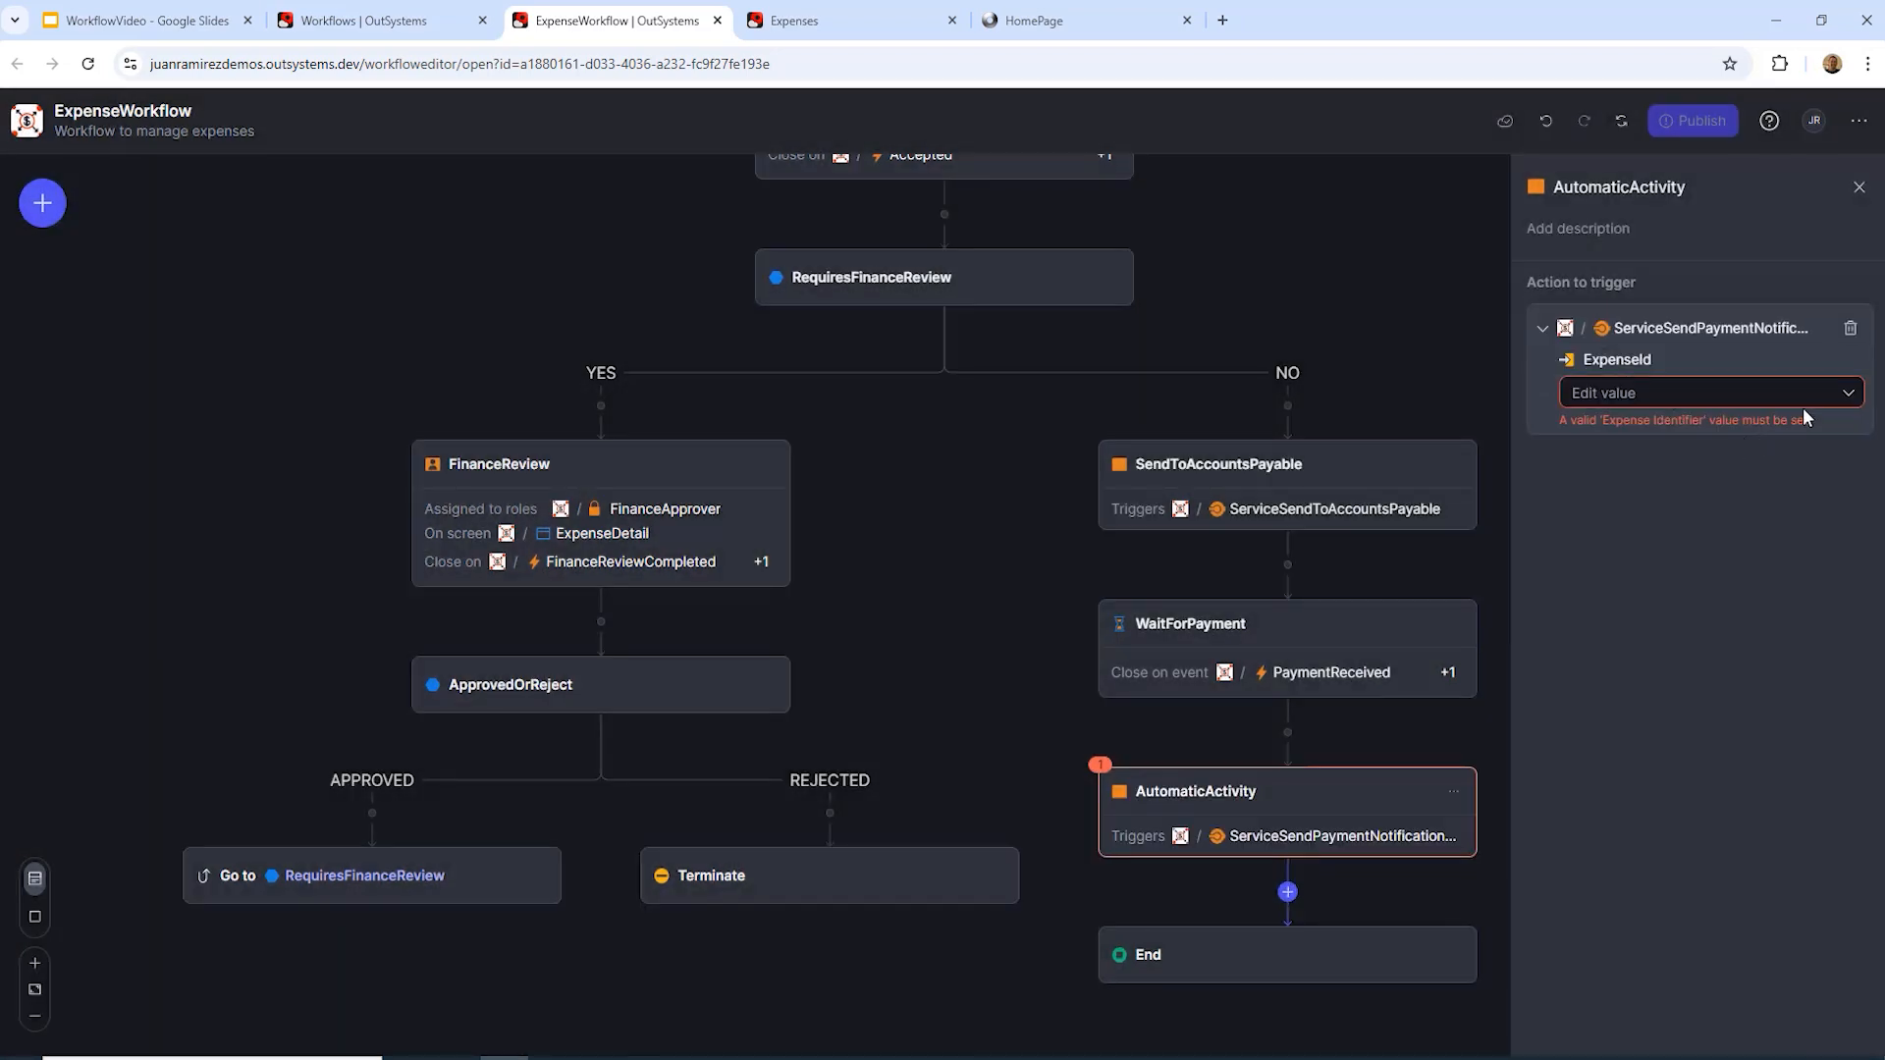
pyautogui.click(1850, 395)
pyautogui.click(1695, 514)
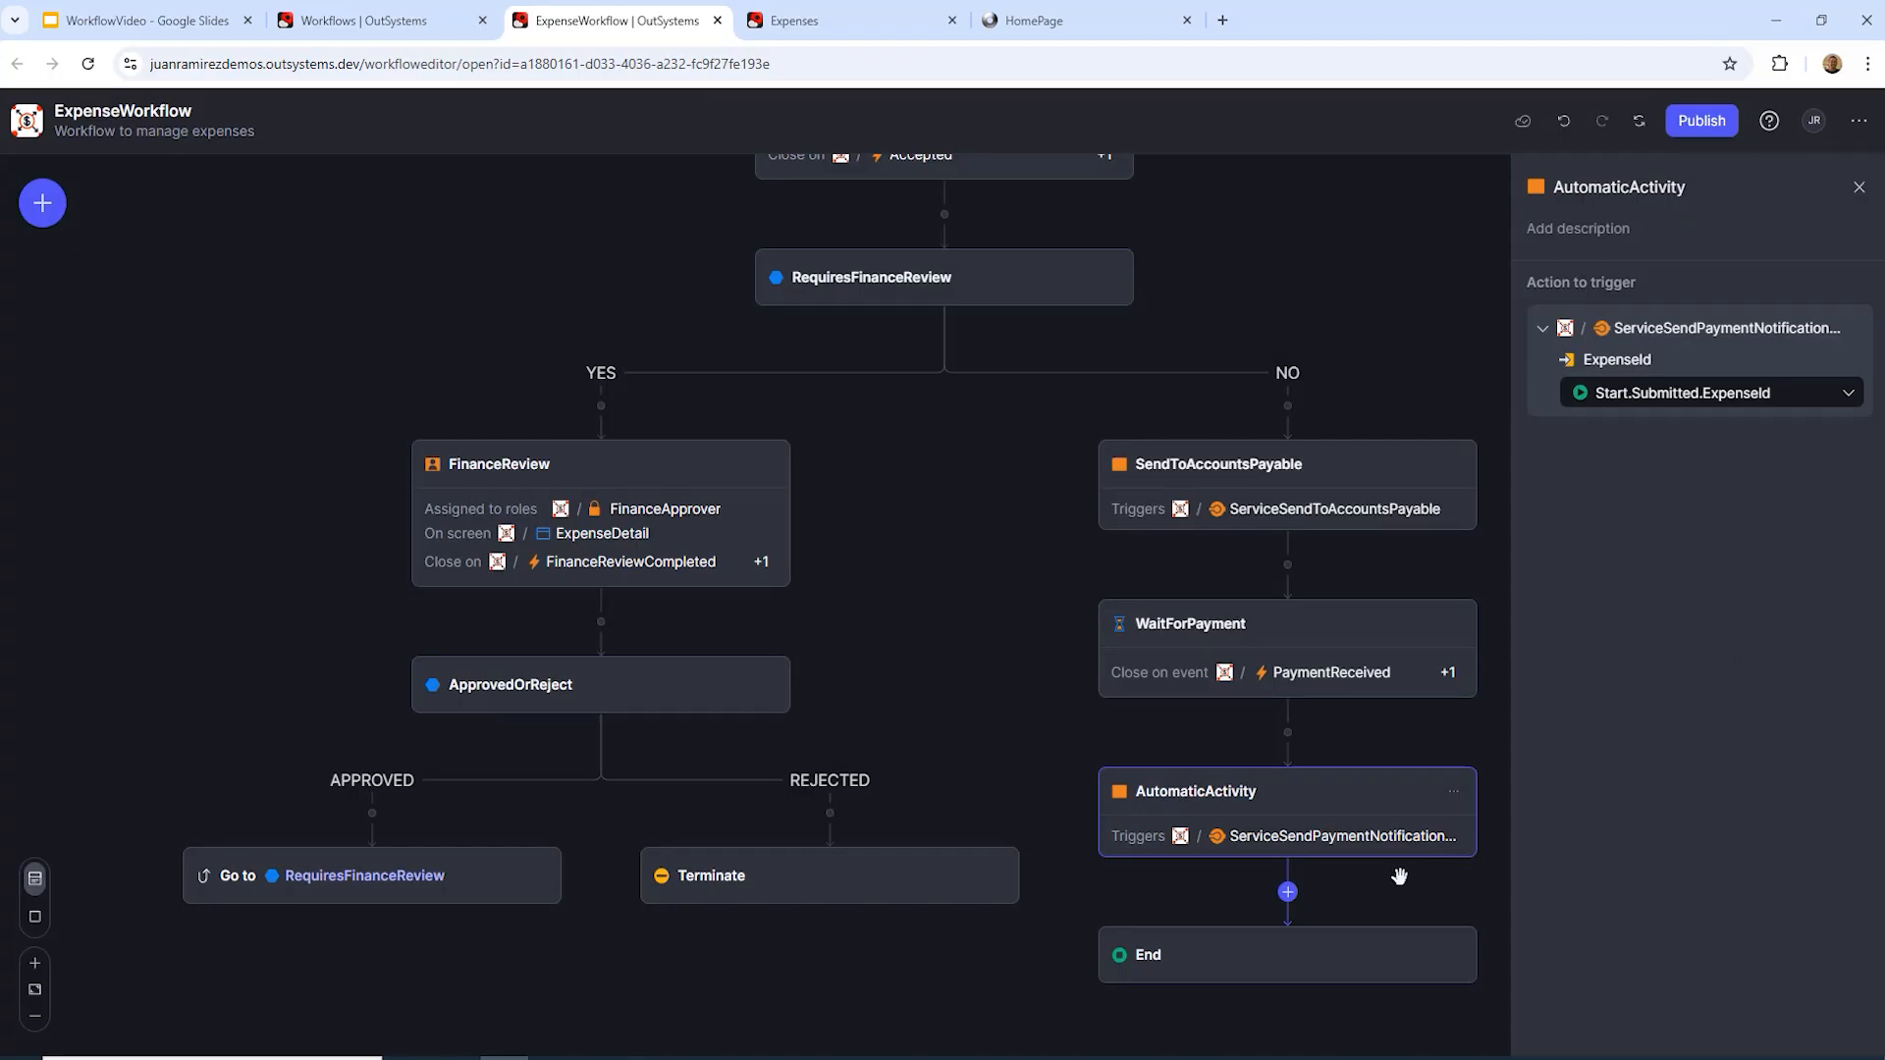
# Step: Turn the final End step into a Terminate and zoom out the diagram
pyautogui.click(1453, 954)
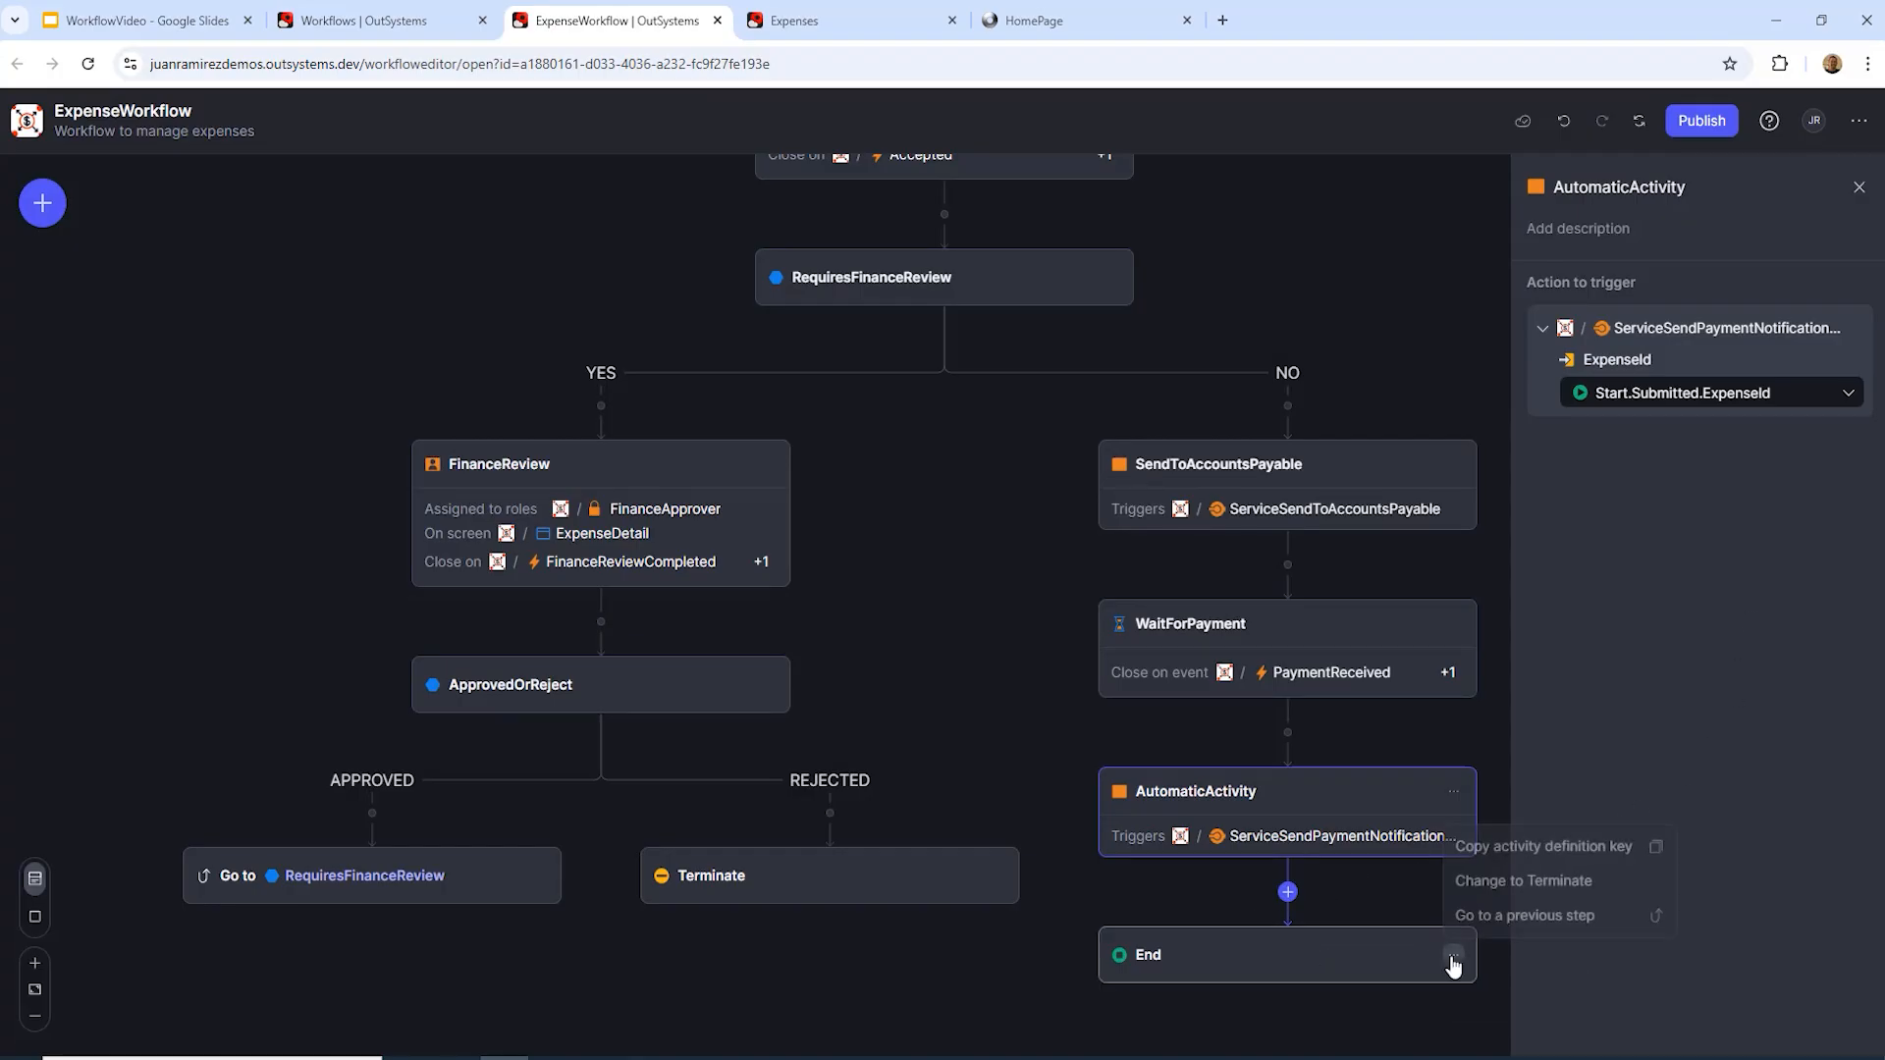
pyautogui.click(1487, 883)
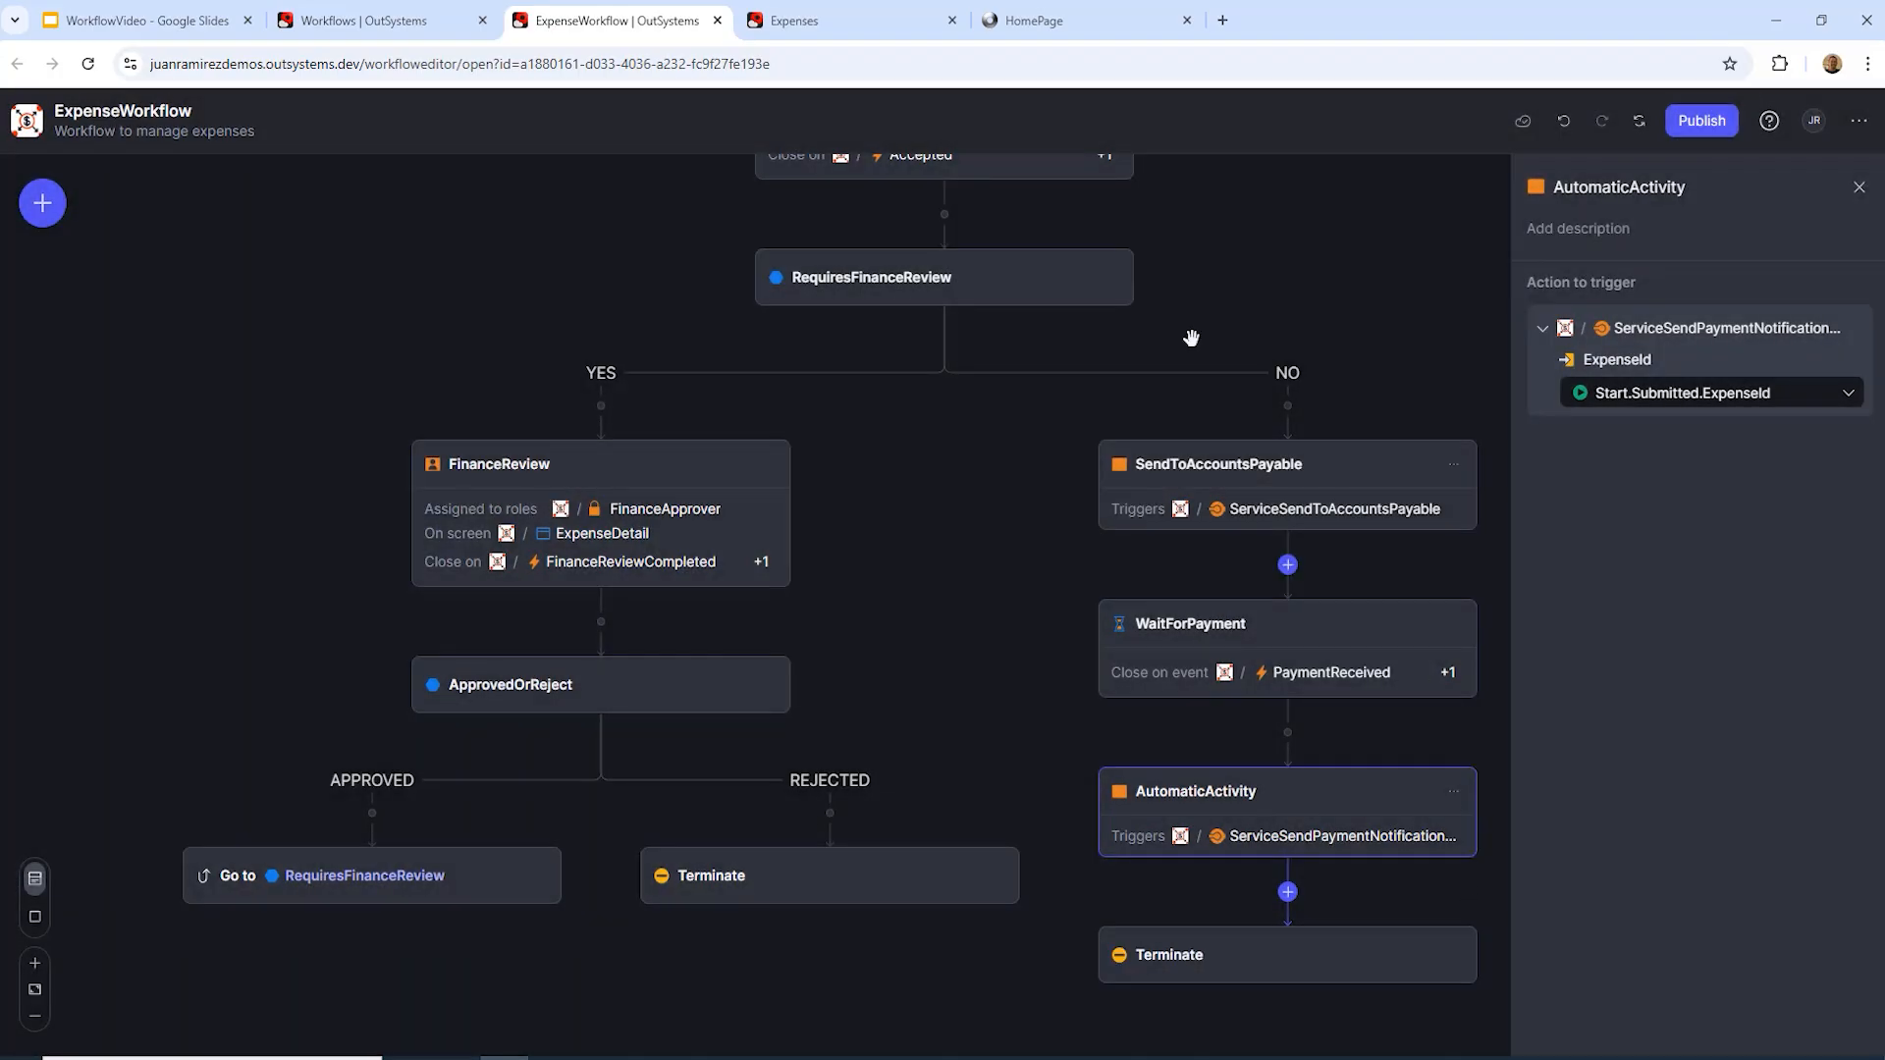
pyautogui.click(36, 1017)
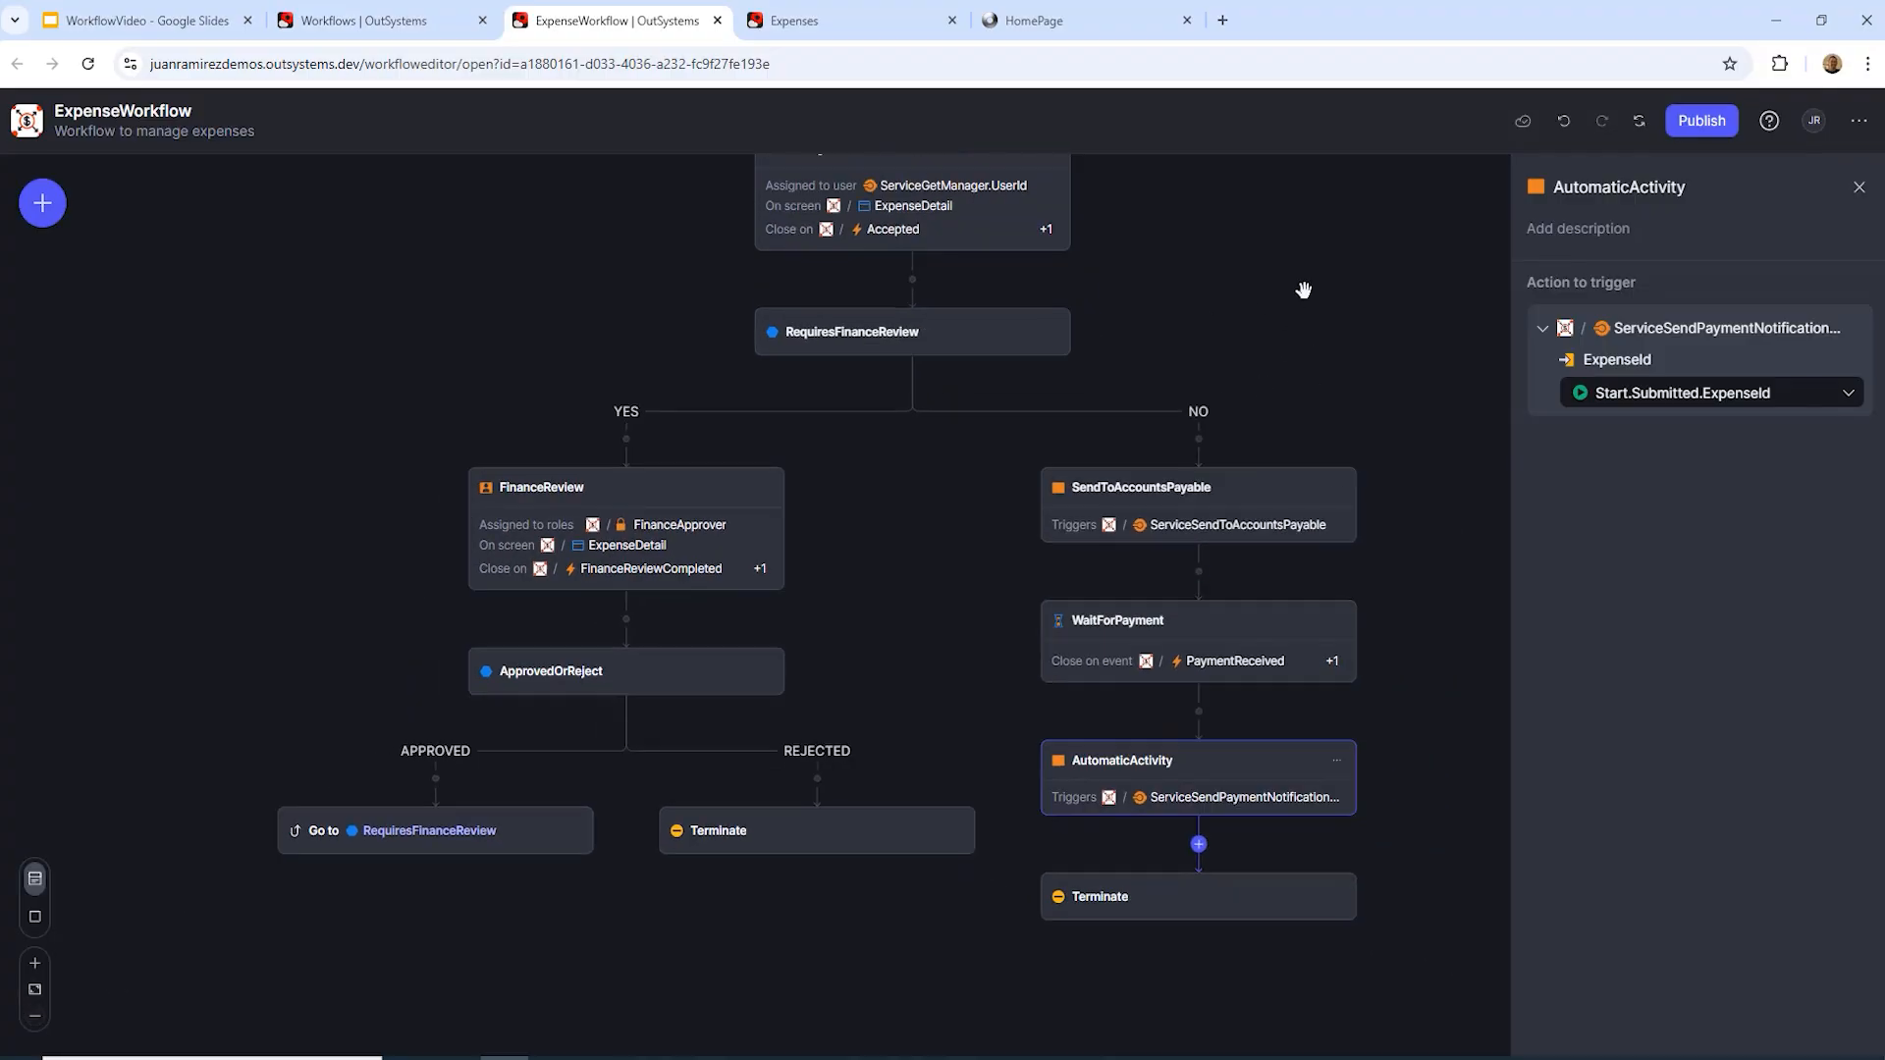
# Step: Publish the complete ExpenseWorkflow, then go to the Expenses app
pyautogui.moveTo(1305, 292); pyautogui.dragTo(1223, 424)
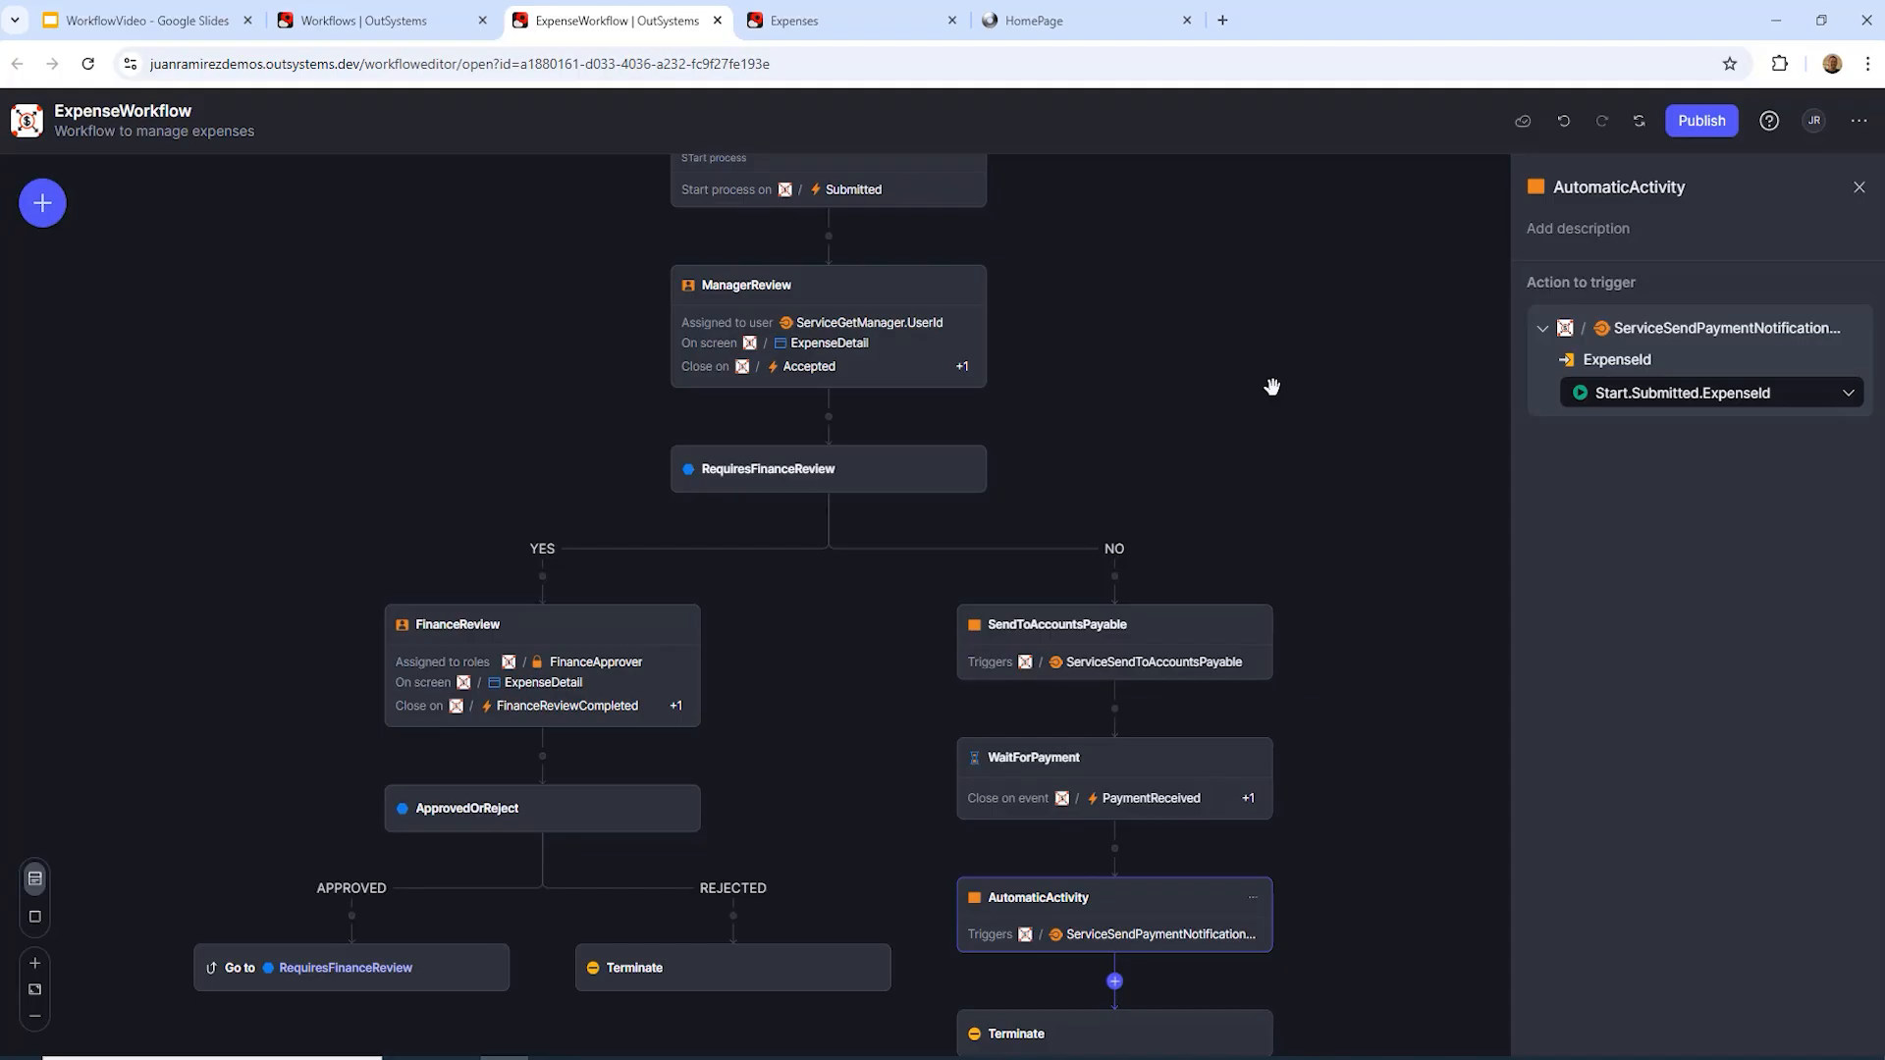
pyautogui.scroll(-1, 1271, 387)
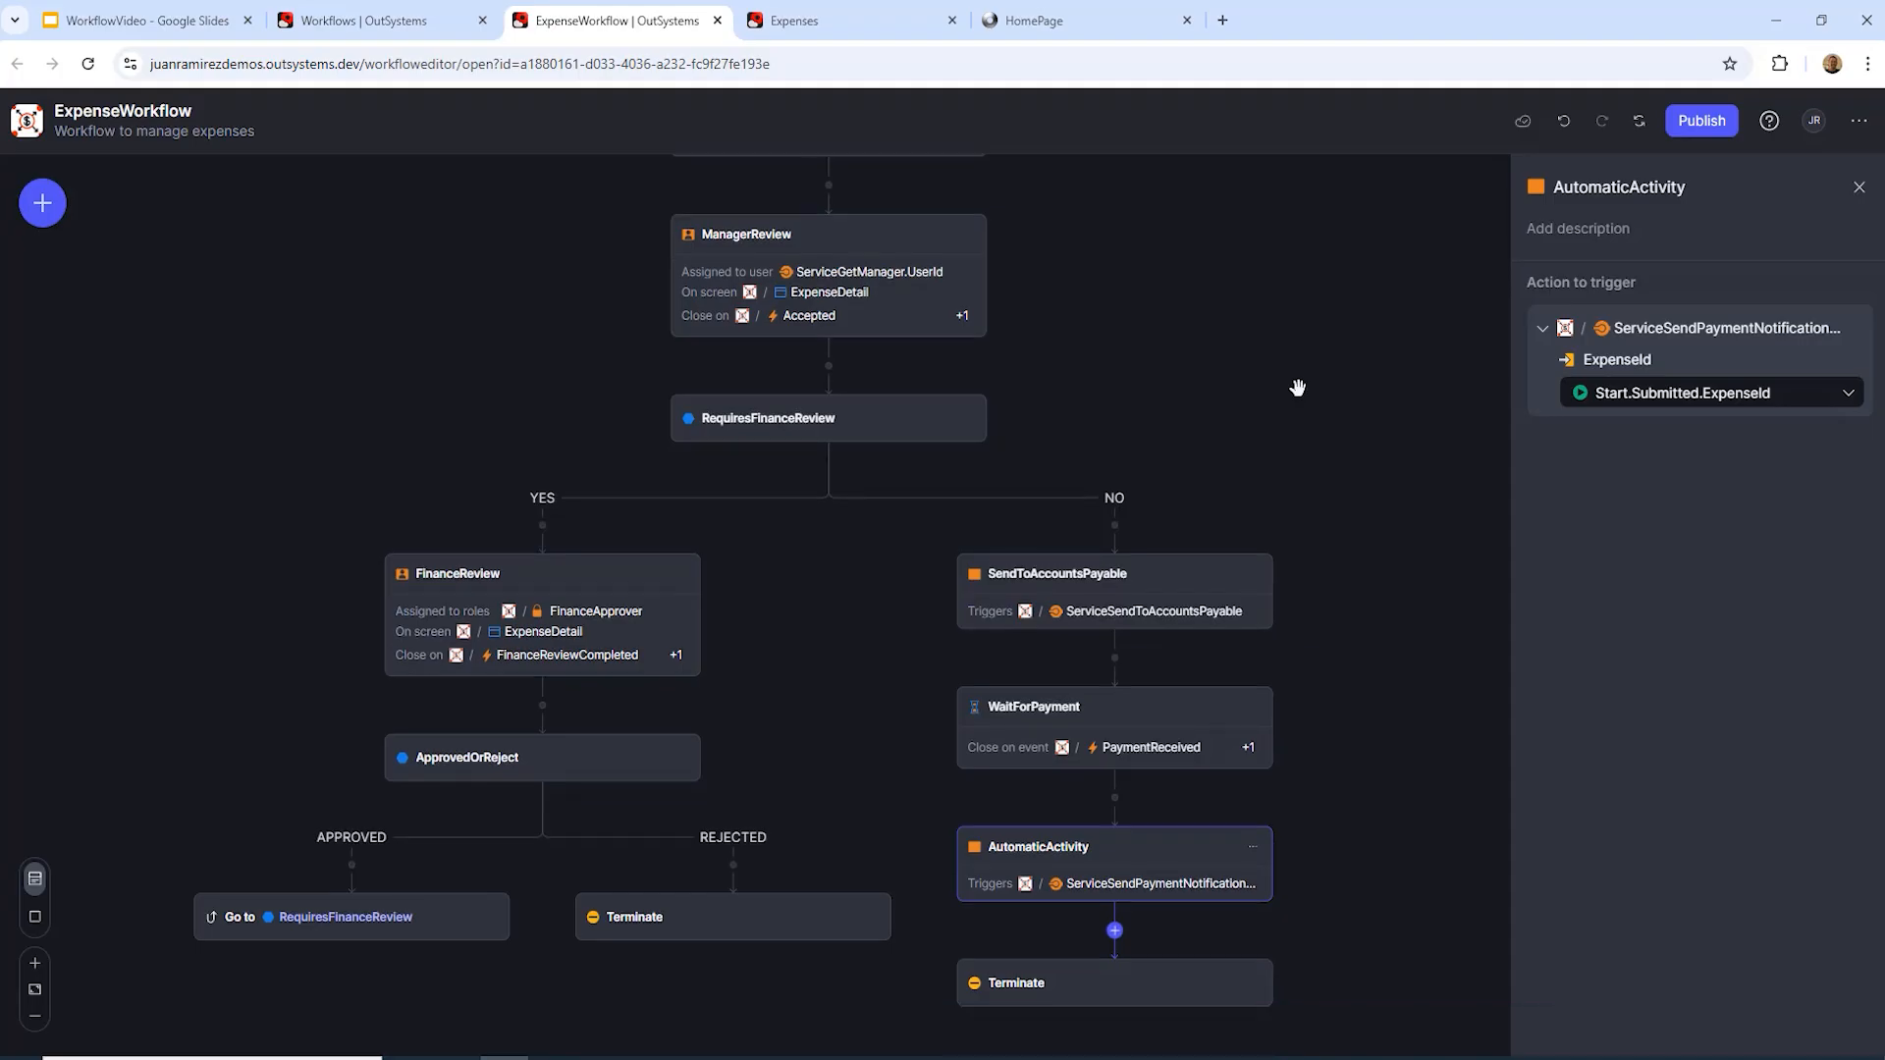
pyautogui.click(35, 1019)
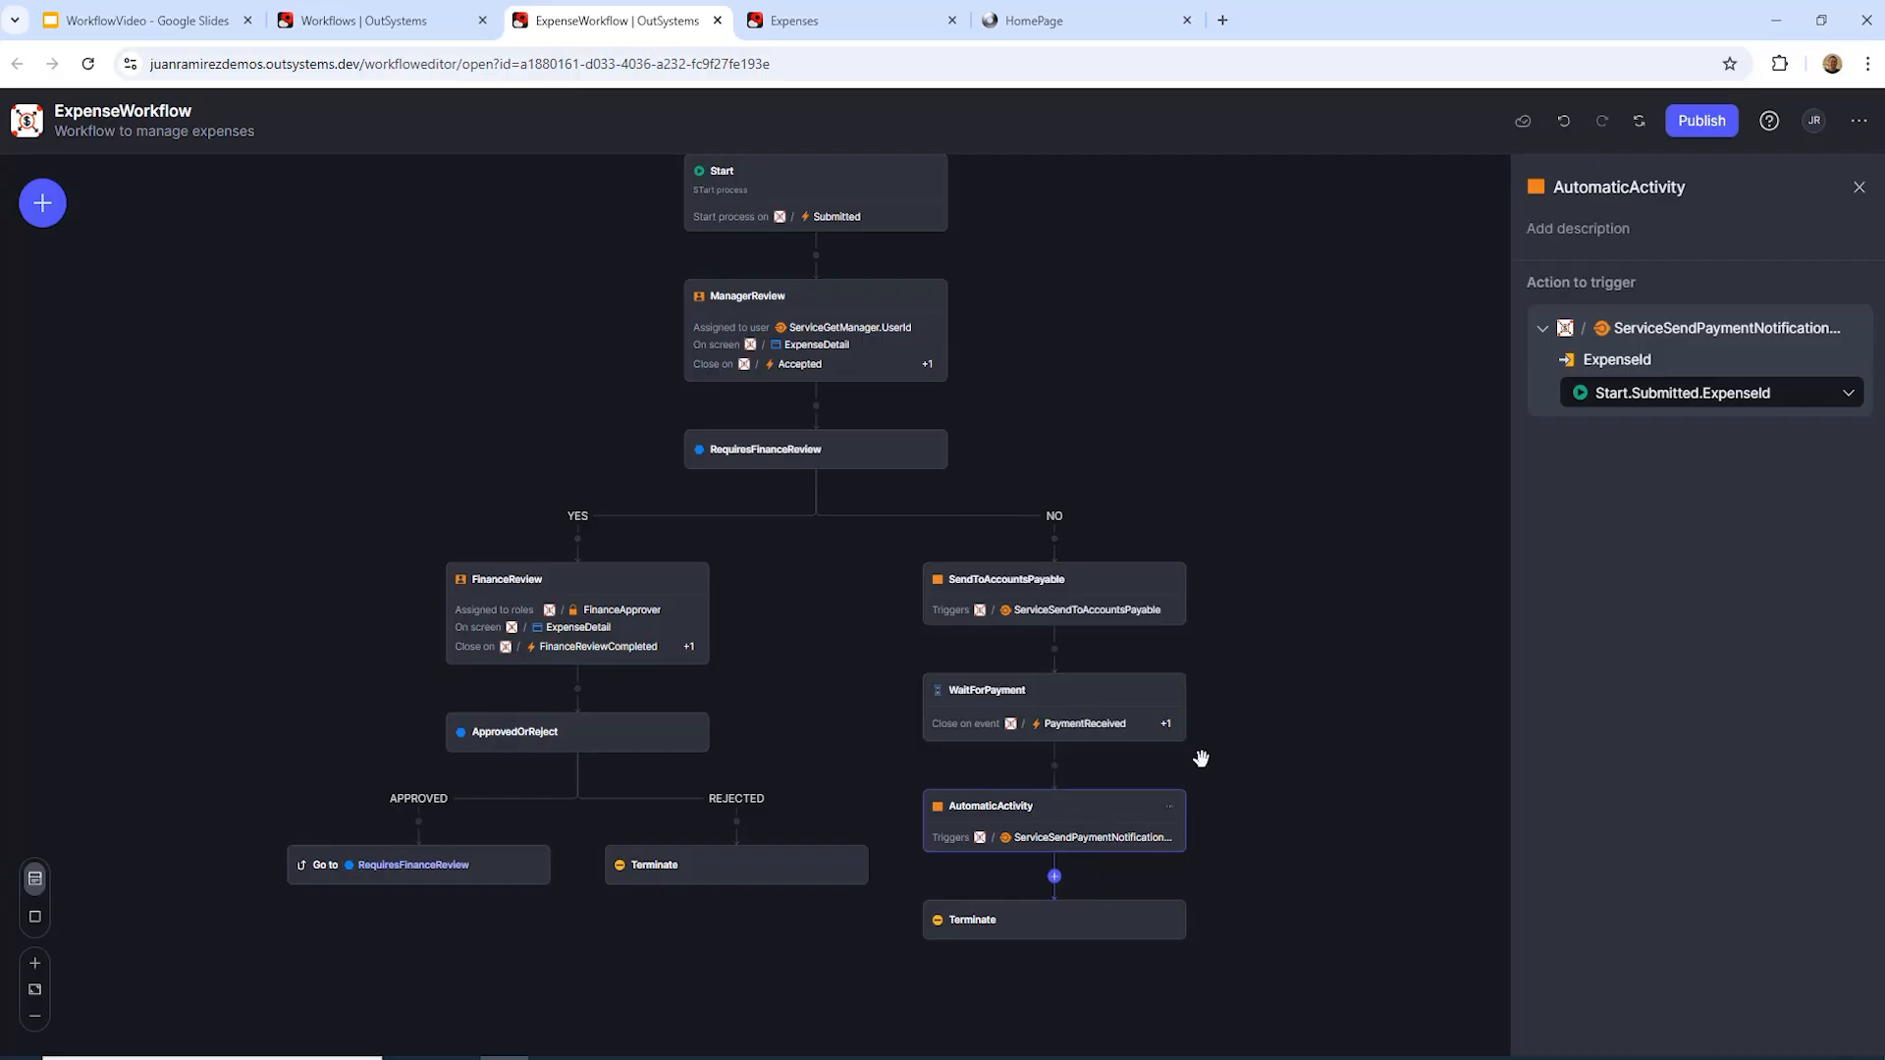
pyautogui.click(1702, 122)
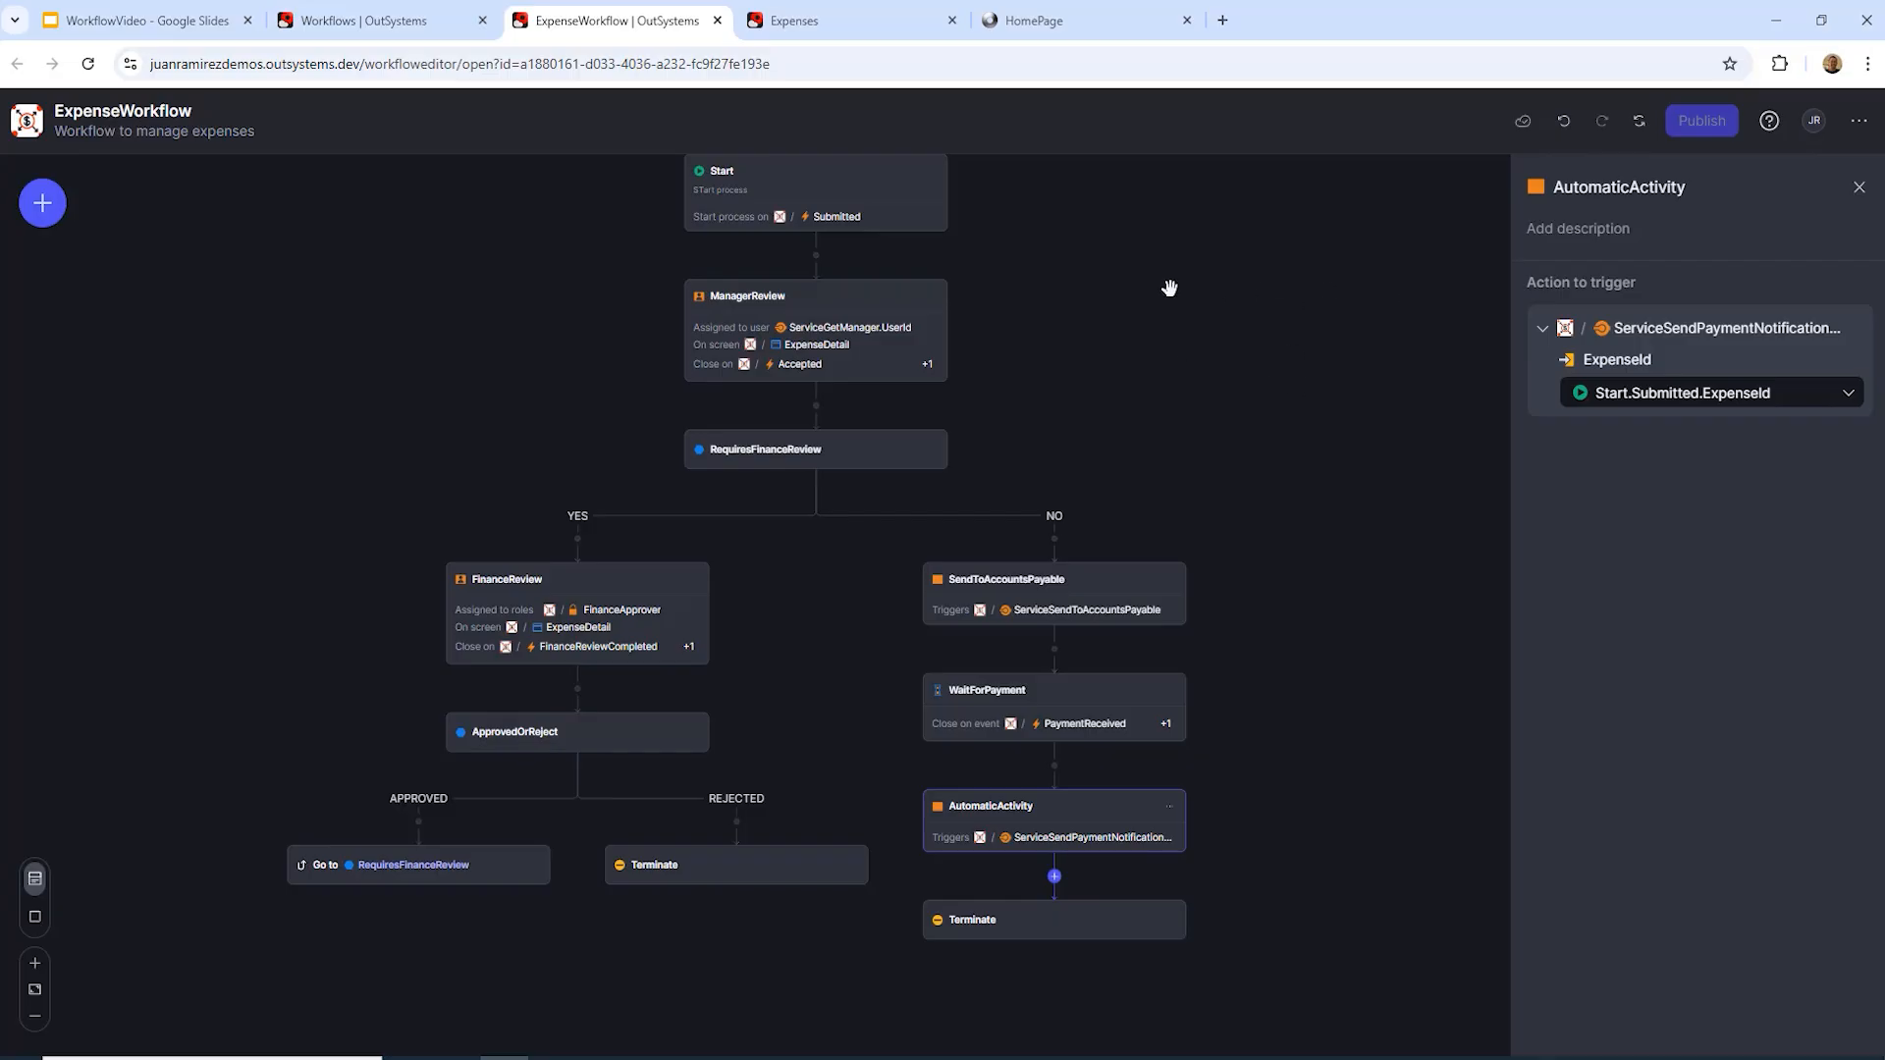
pyautogui.click(852, 26)
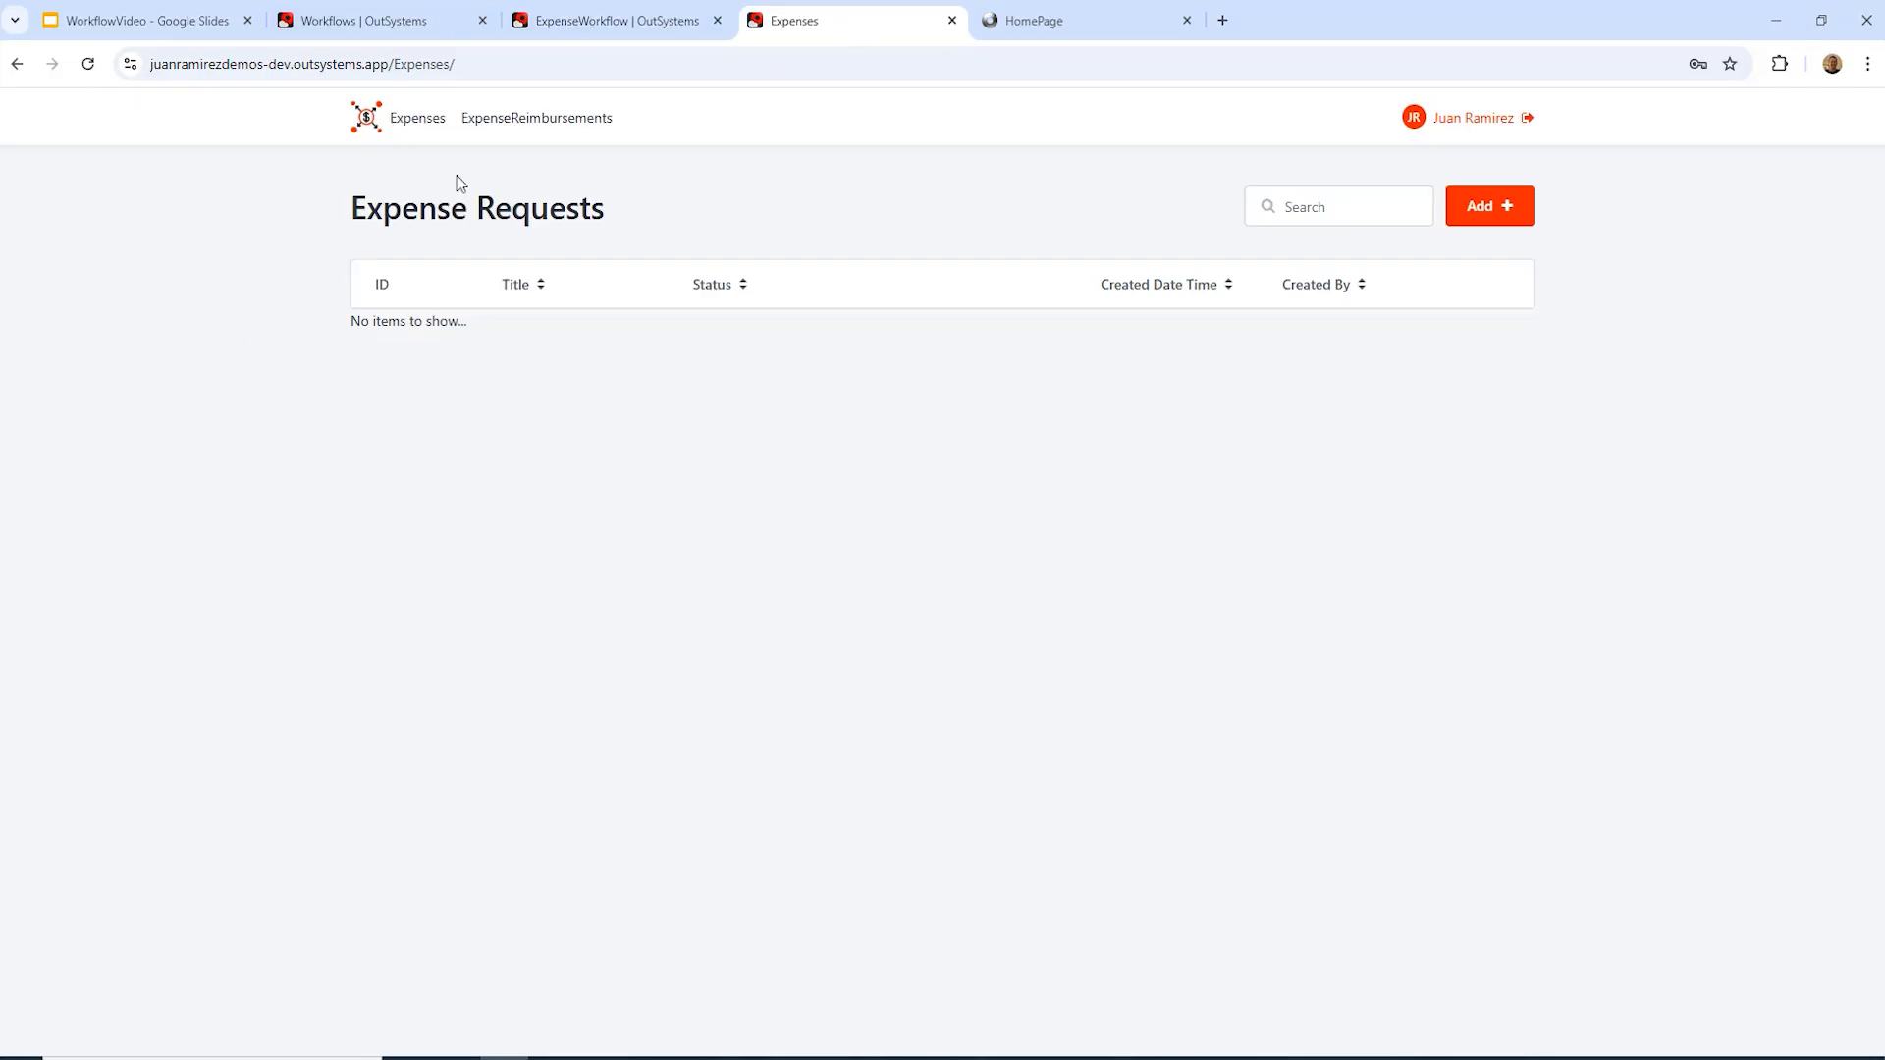
# Step: Save a new expense 'New Computer for employee' totalling 2500 with a manager assigned
pyautogui.click(1484, 216)
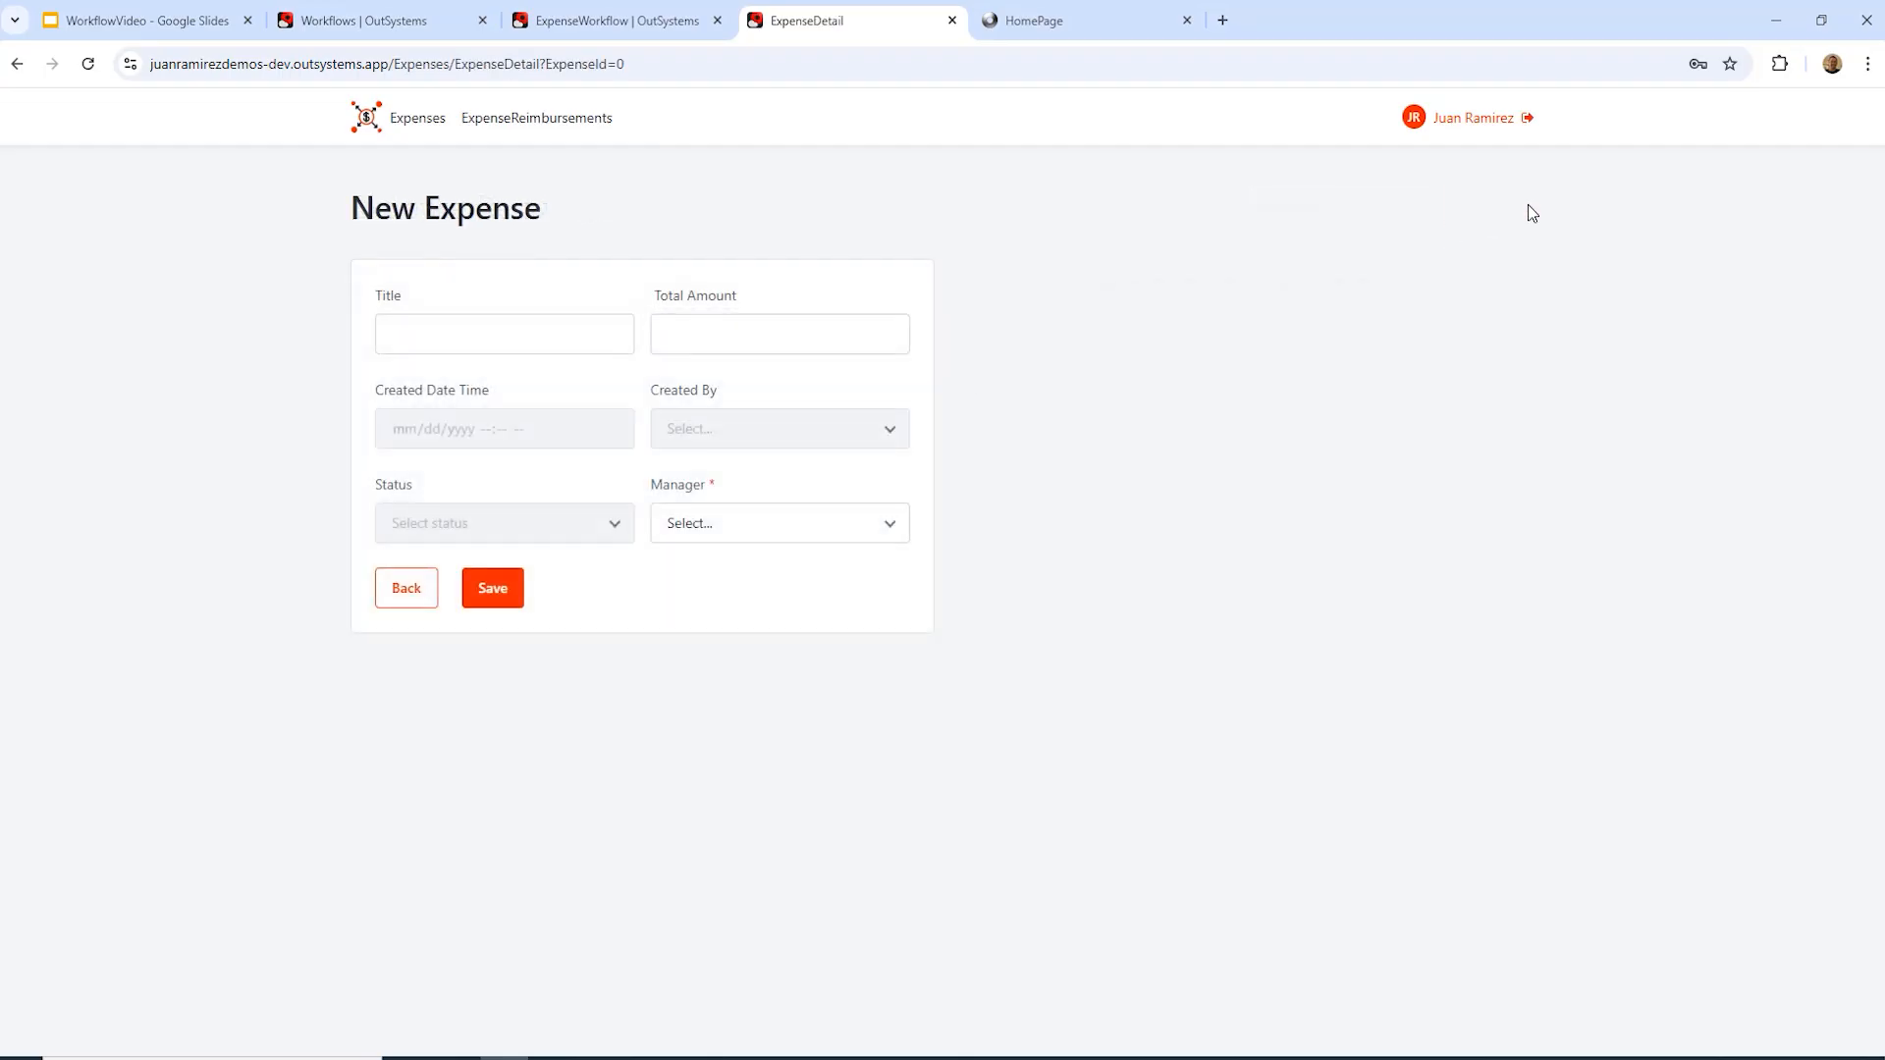
pyautogui.click(458, 330)
pyautogui.write('New Computer for')
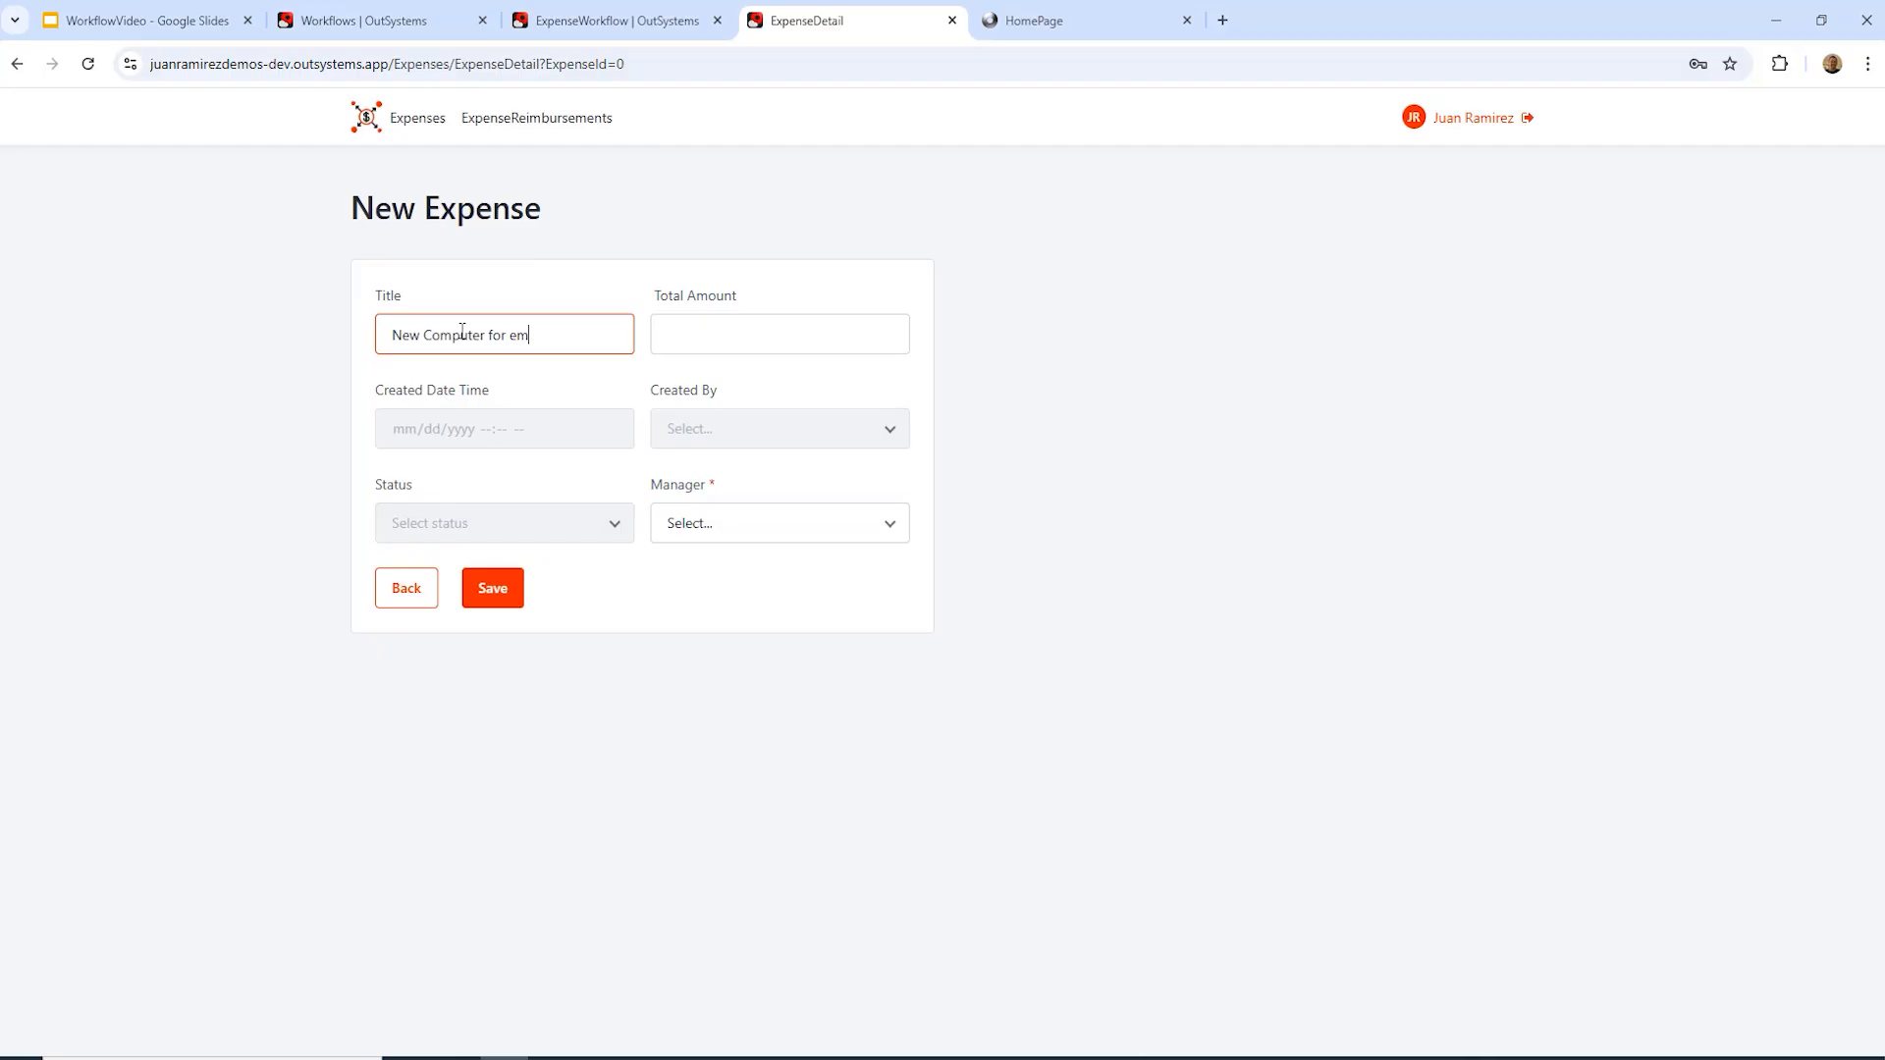
pyautogui.write('employee')
pyautogui.click(721, 326)
pyautogui.write('2500')
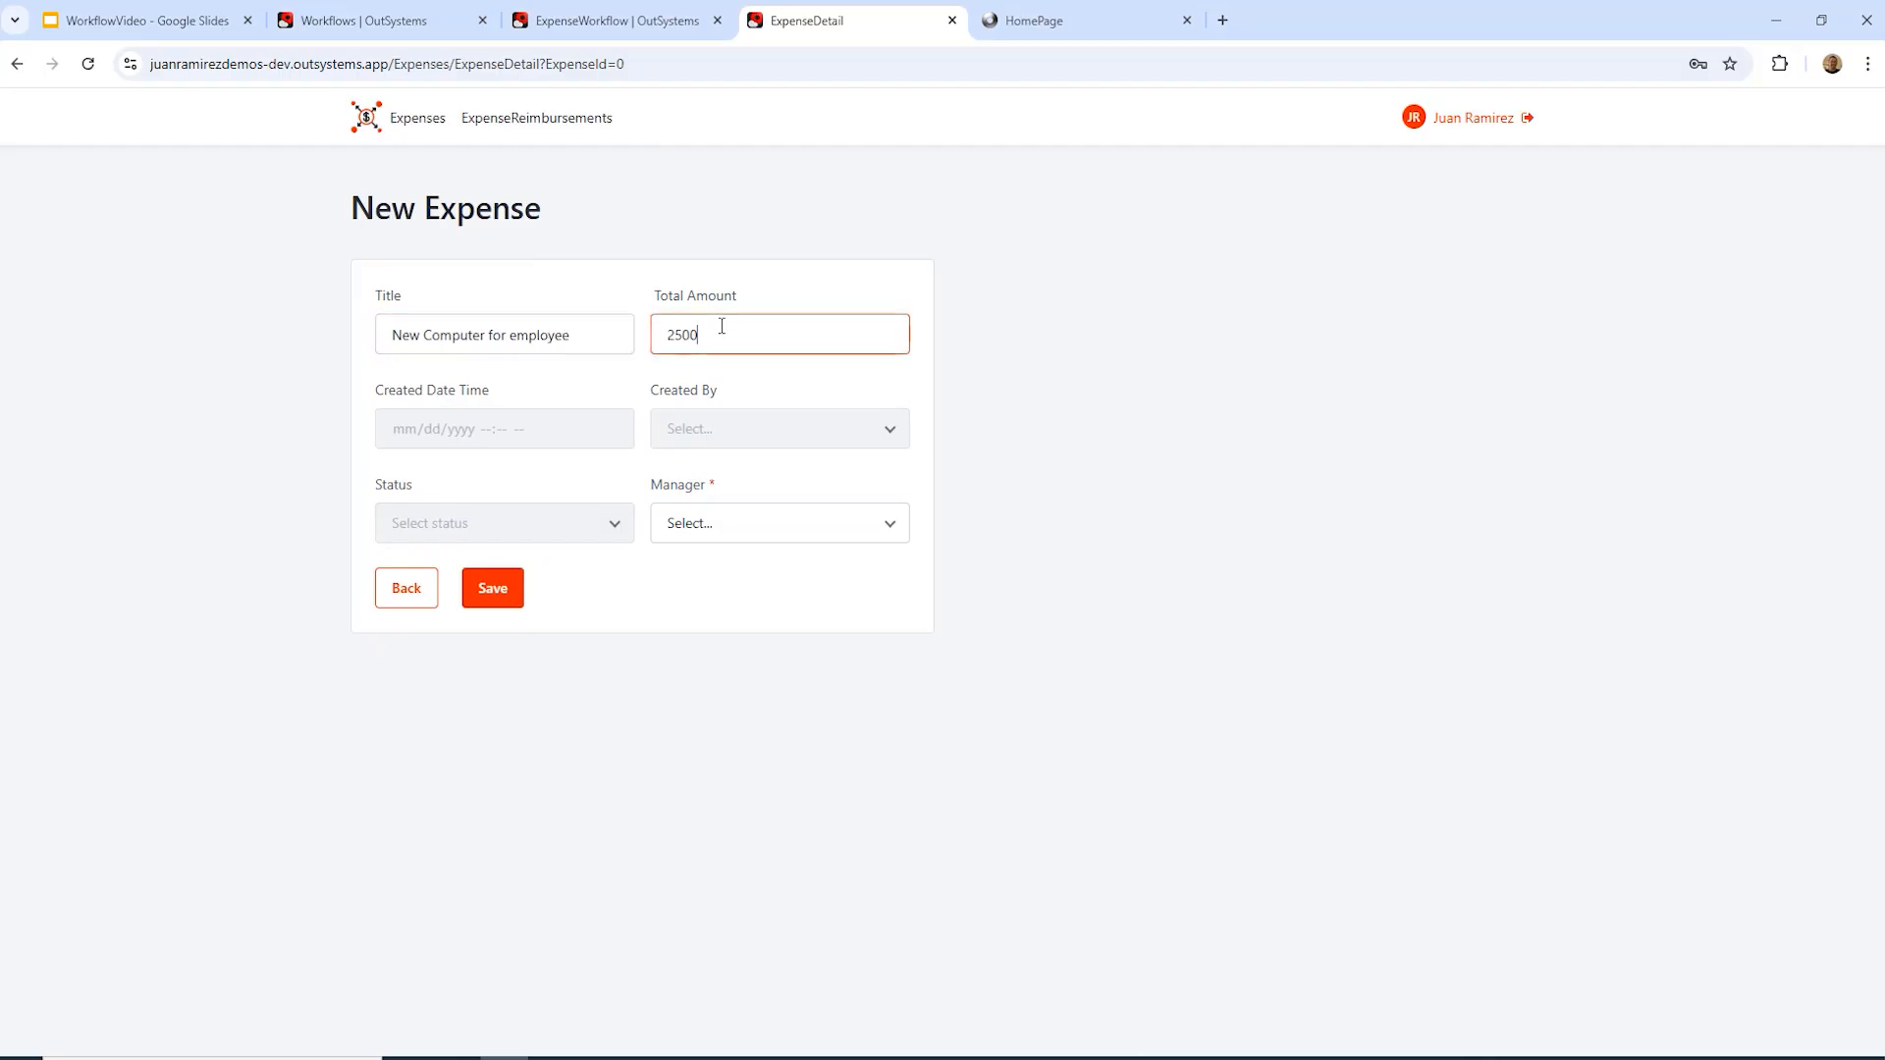
pyautogui.click(839, 525)
pyautogui.click(753, 862)
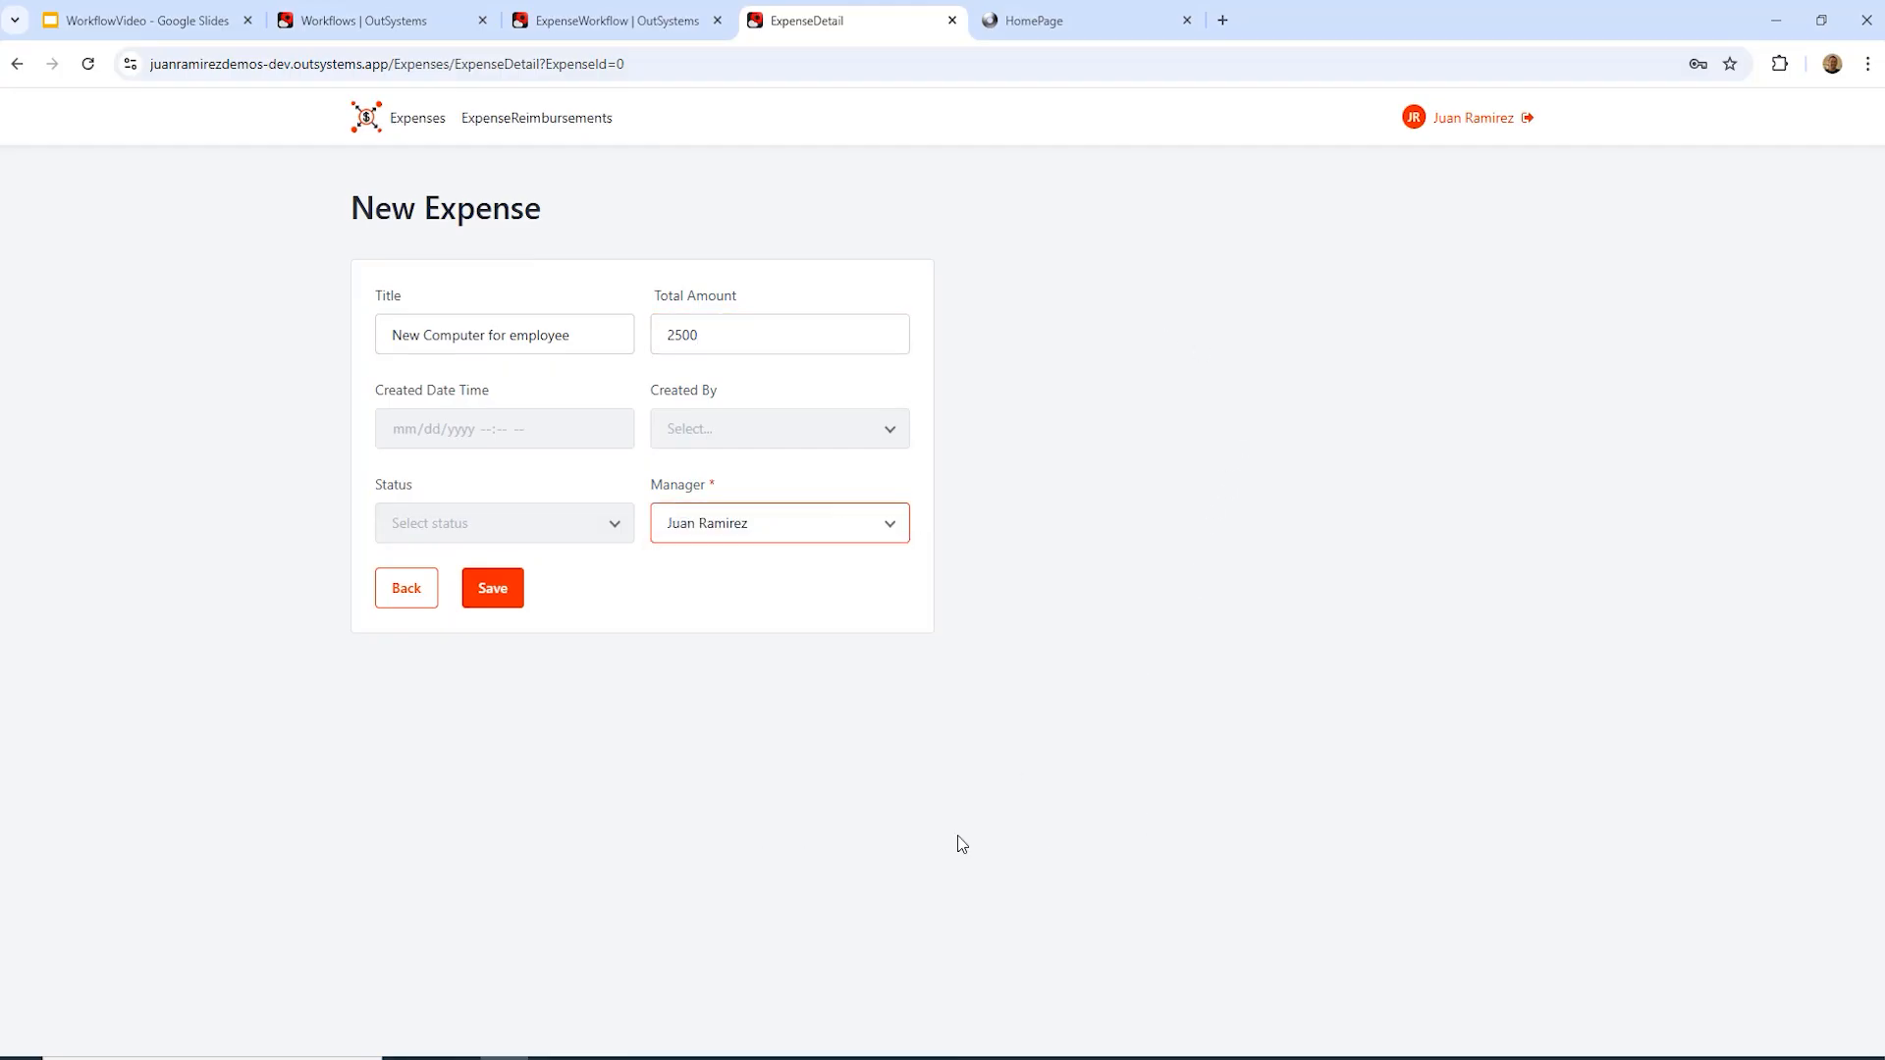
pyautogui.click(479, 591)
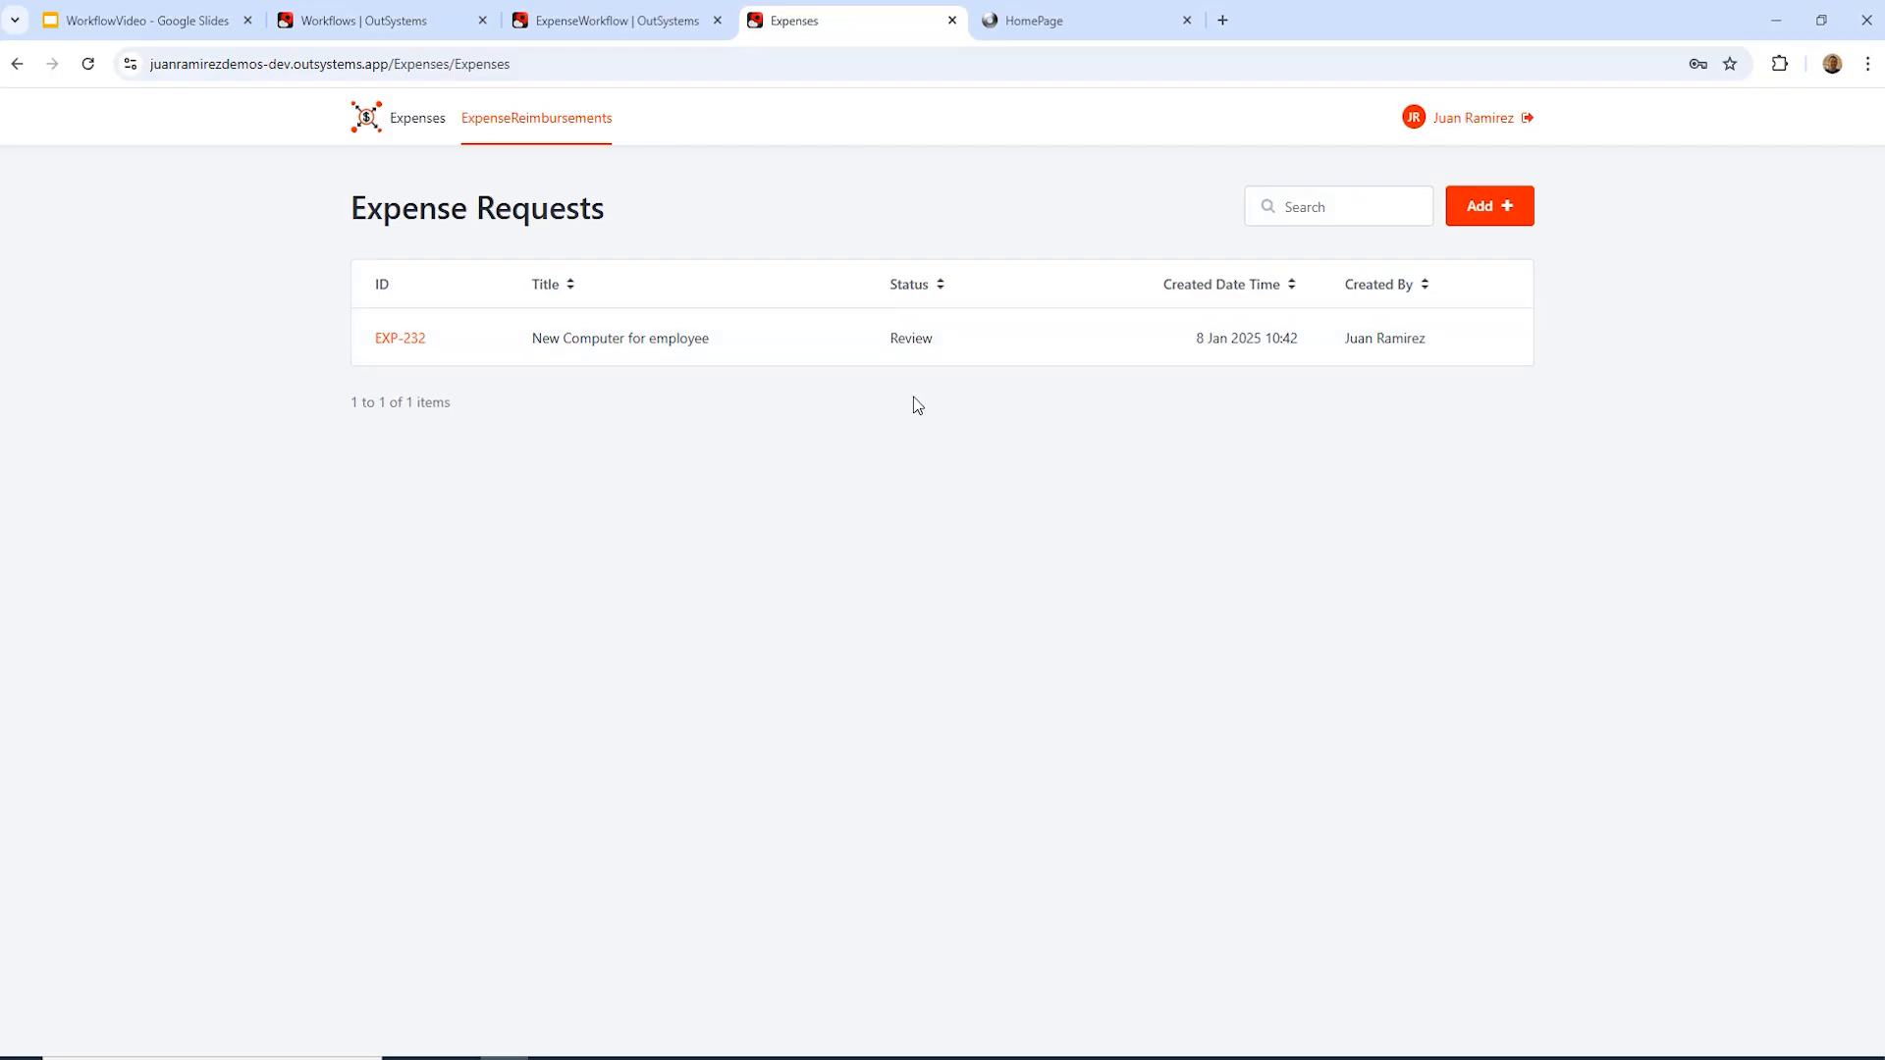
pyautogui.click(359, 27)
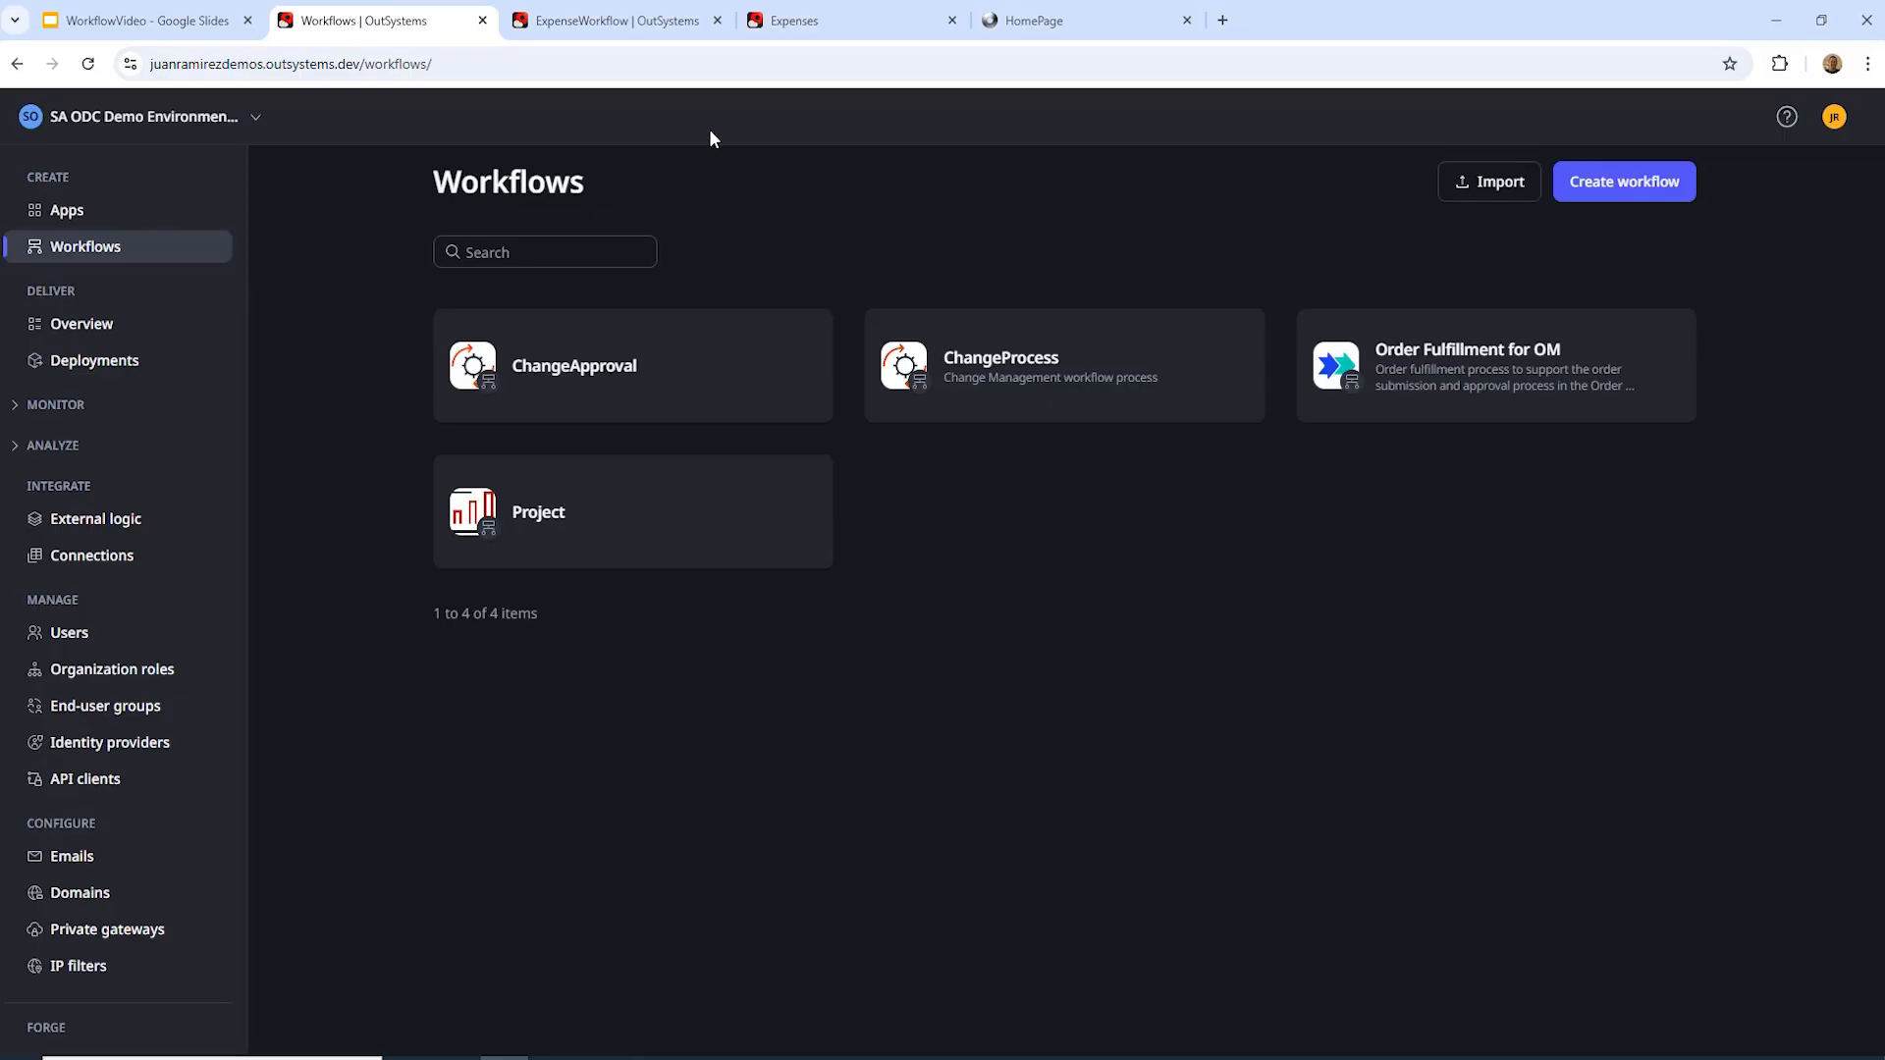
# Step: Open ExpenseWorkflow's details, check its revisions, and list its instances showing 892 Active
pyautogui.click(88, 63)
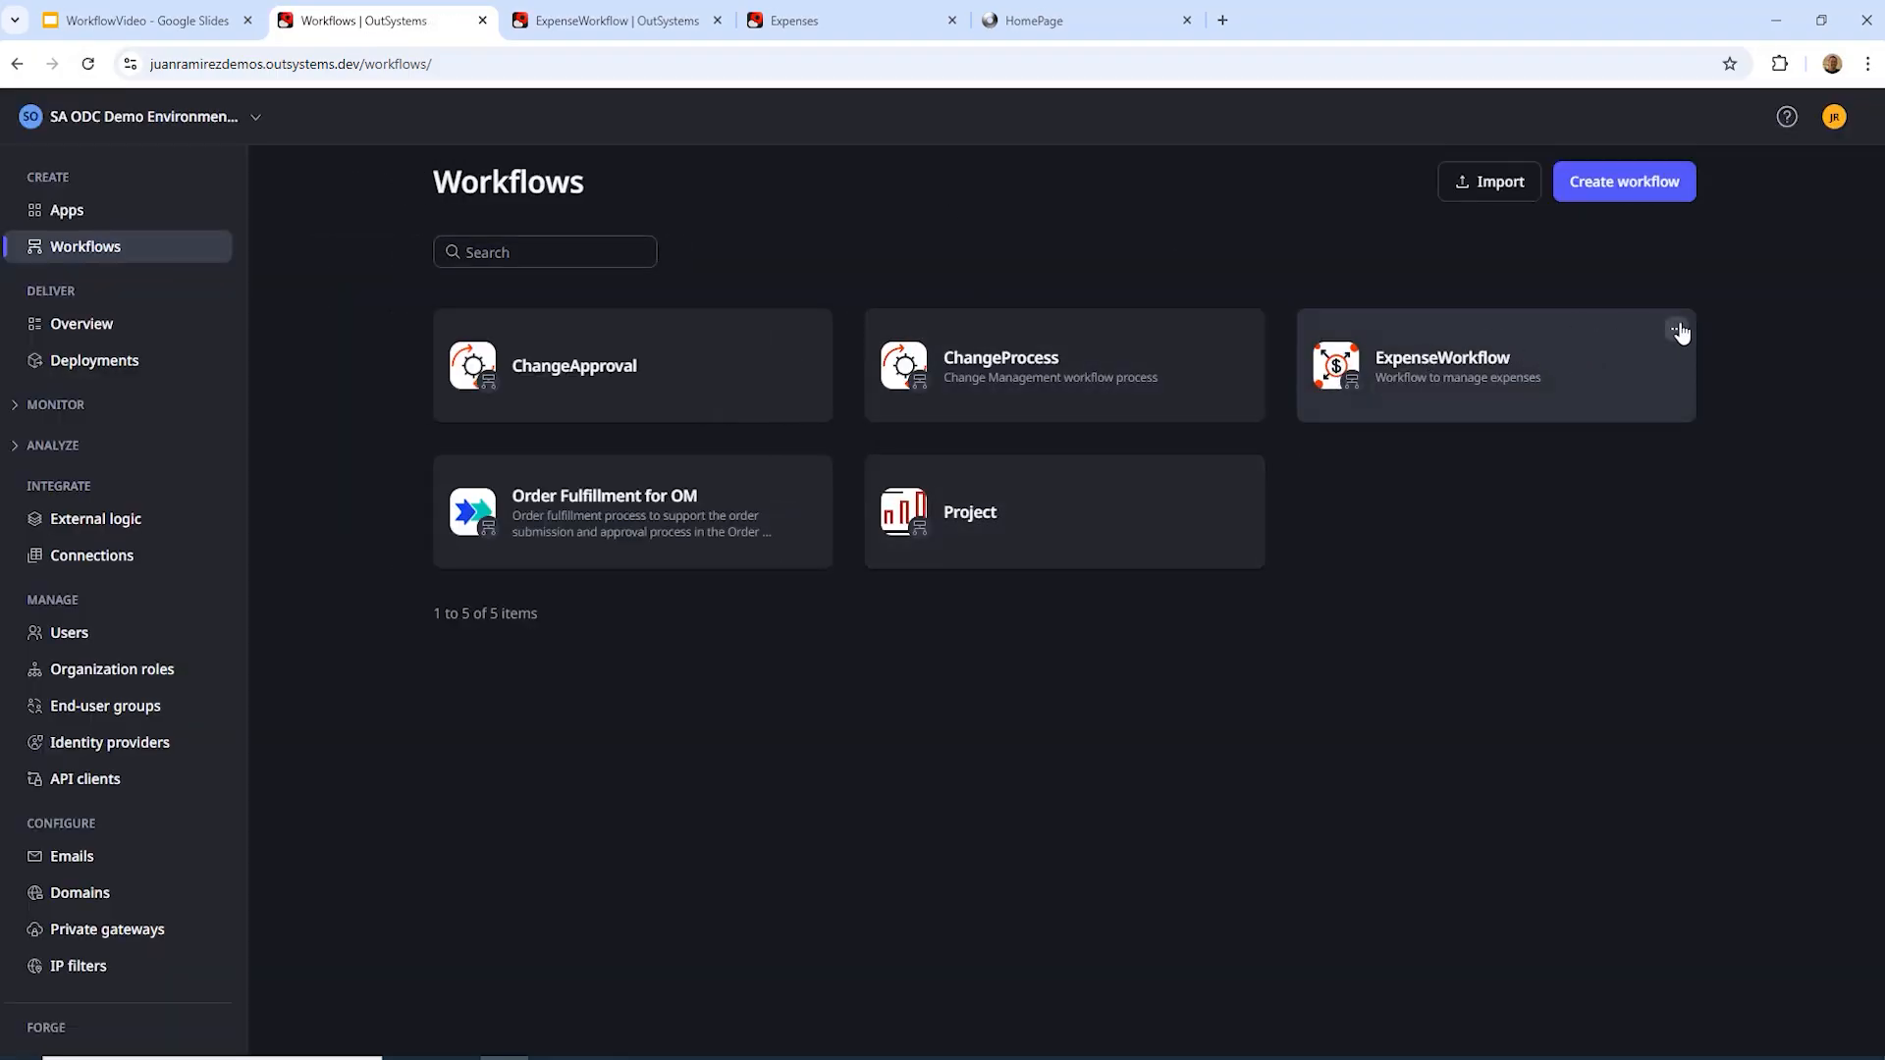
pyautogui.click(1676, 328)
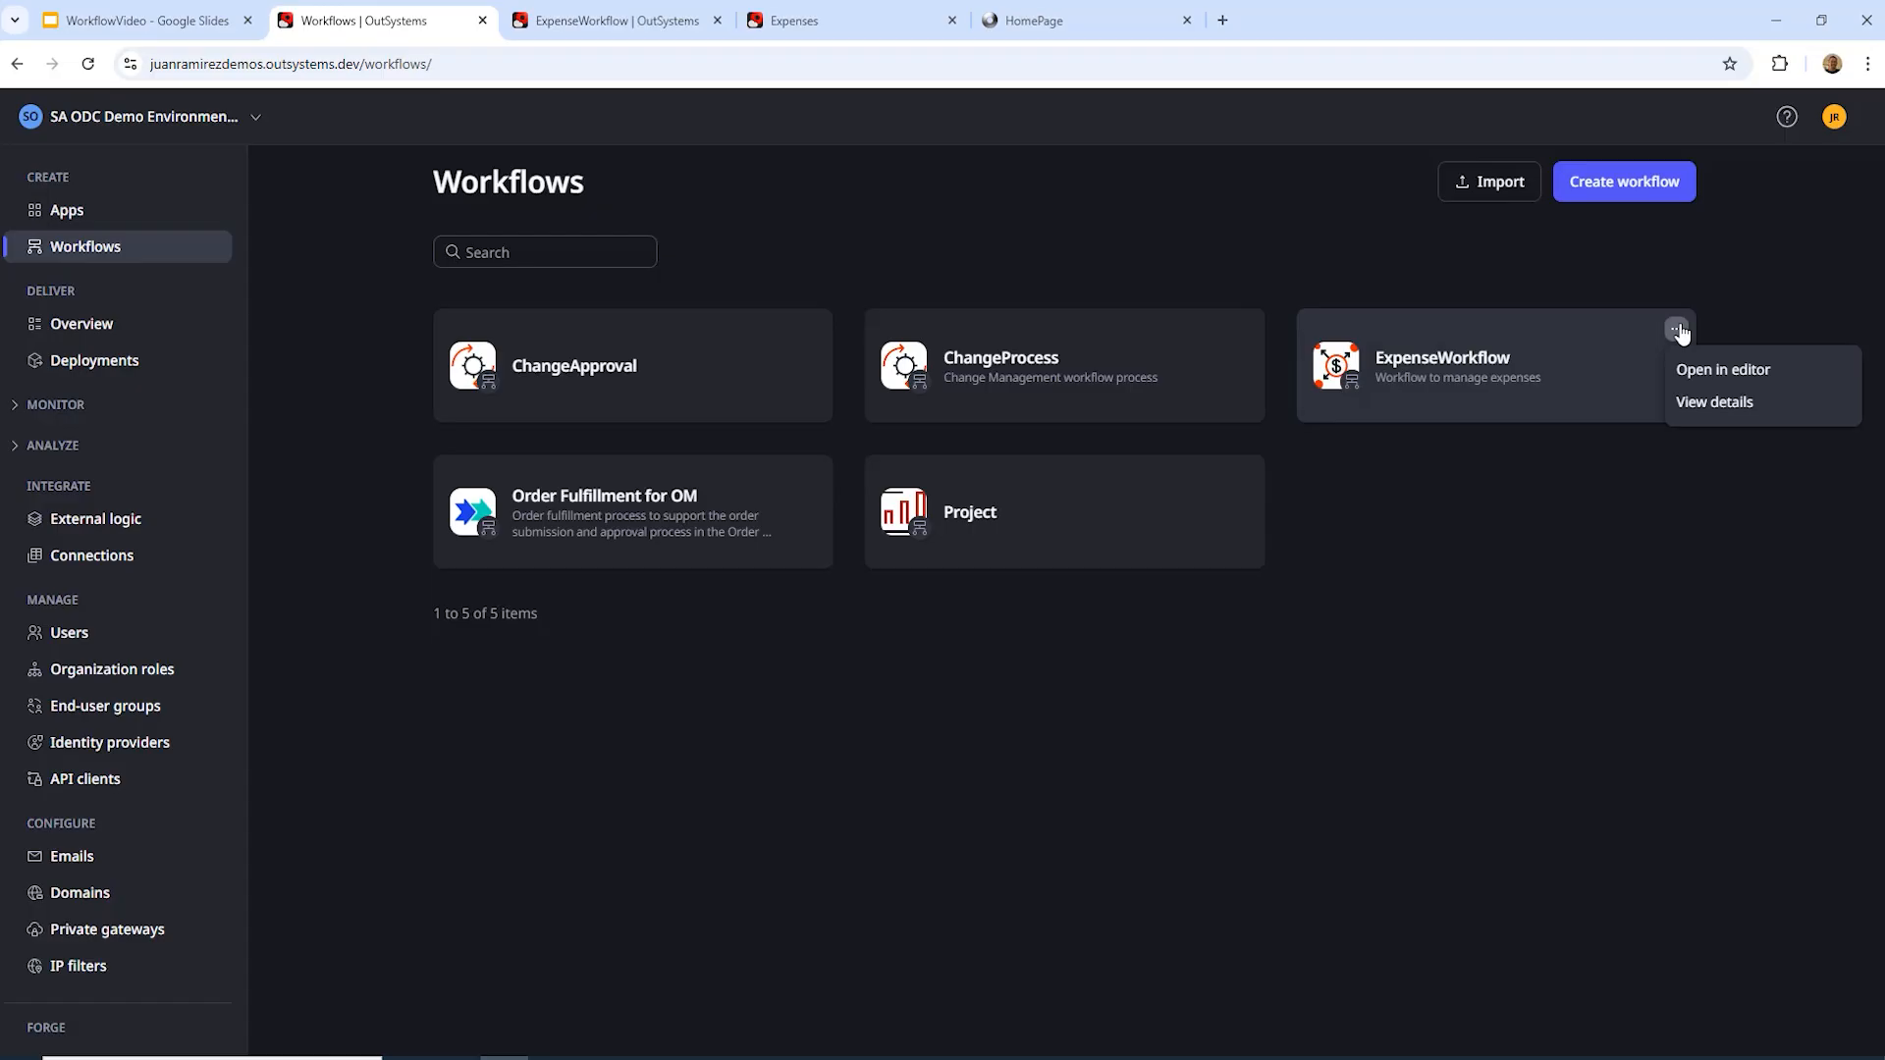
pyautogui.click(1705, 410)
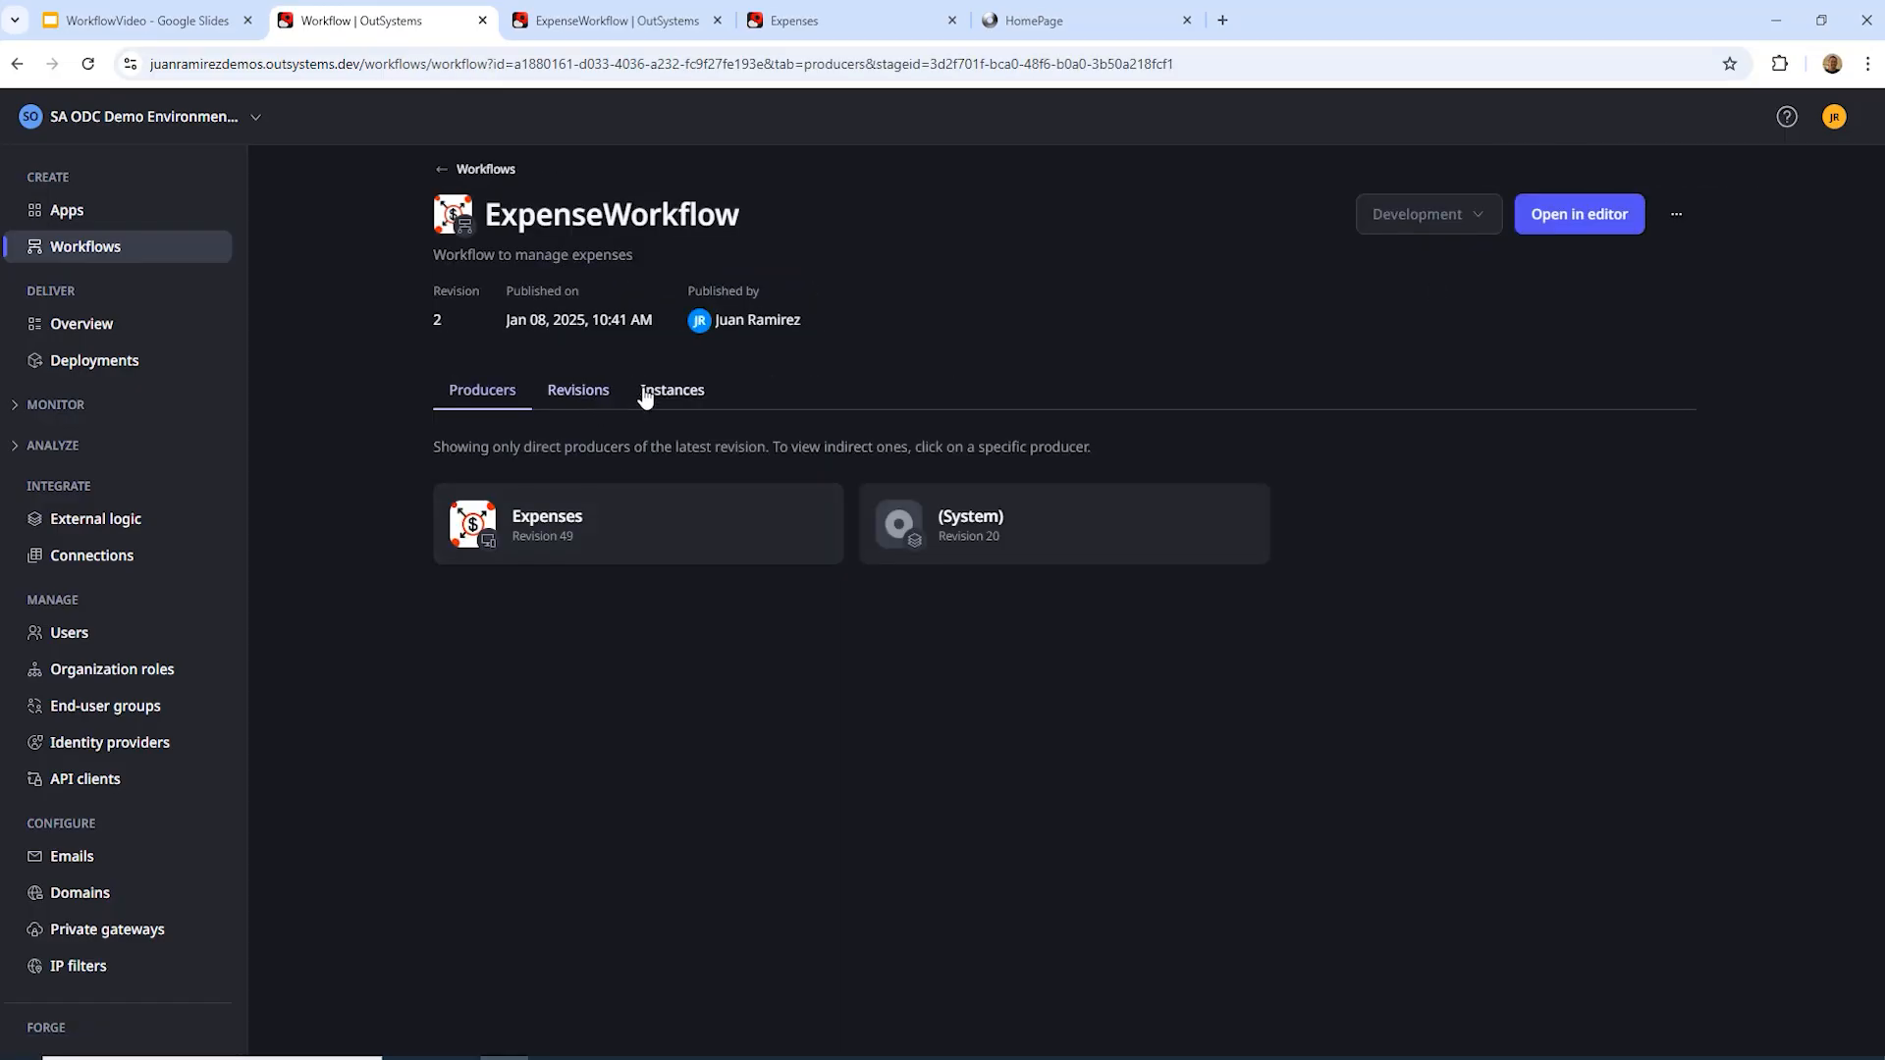
pyautogui.click(589, 392)
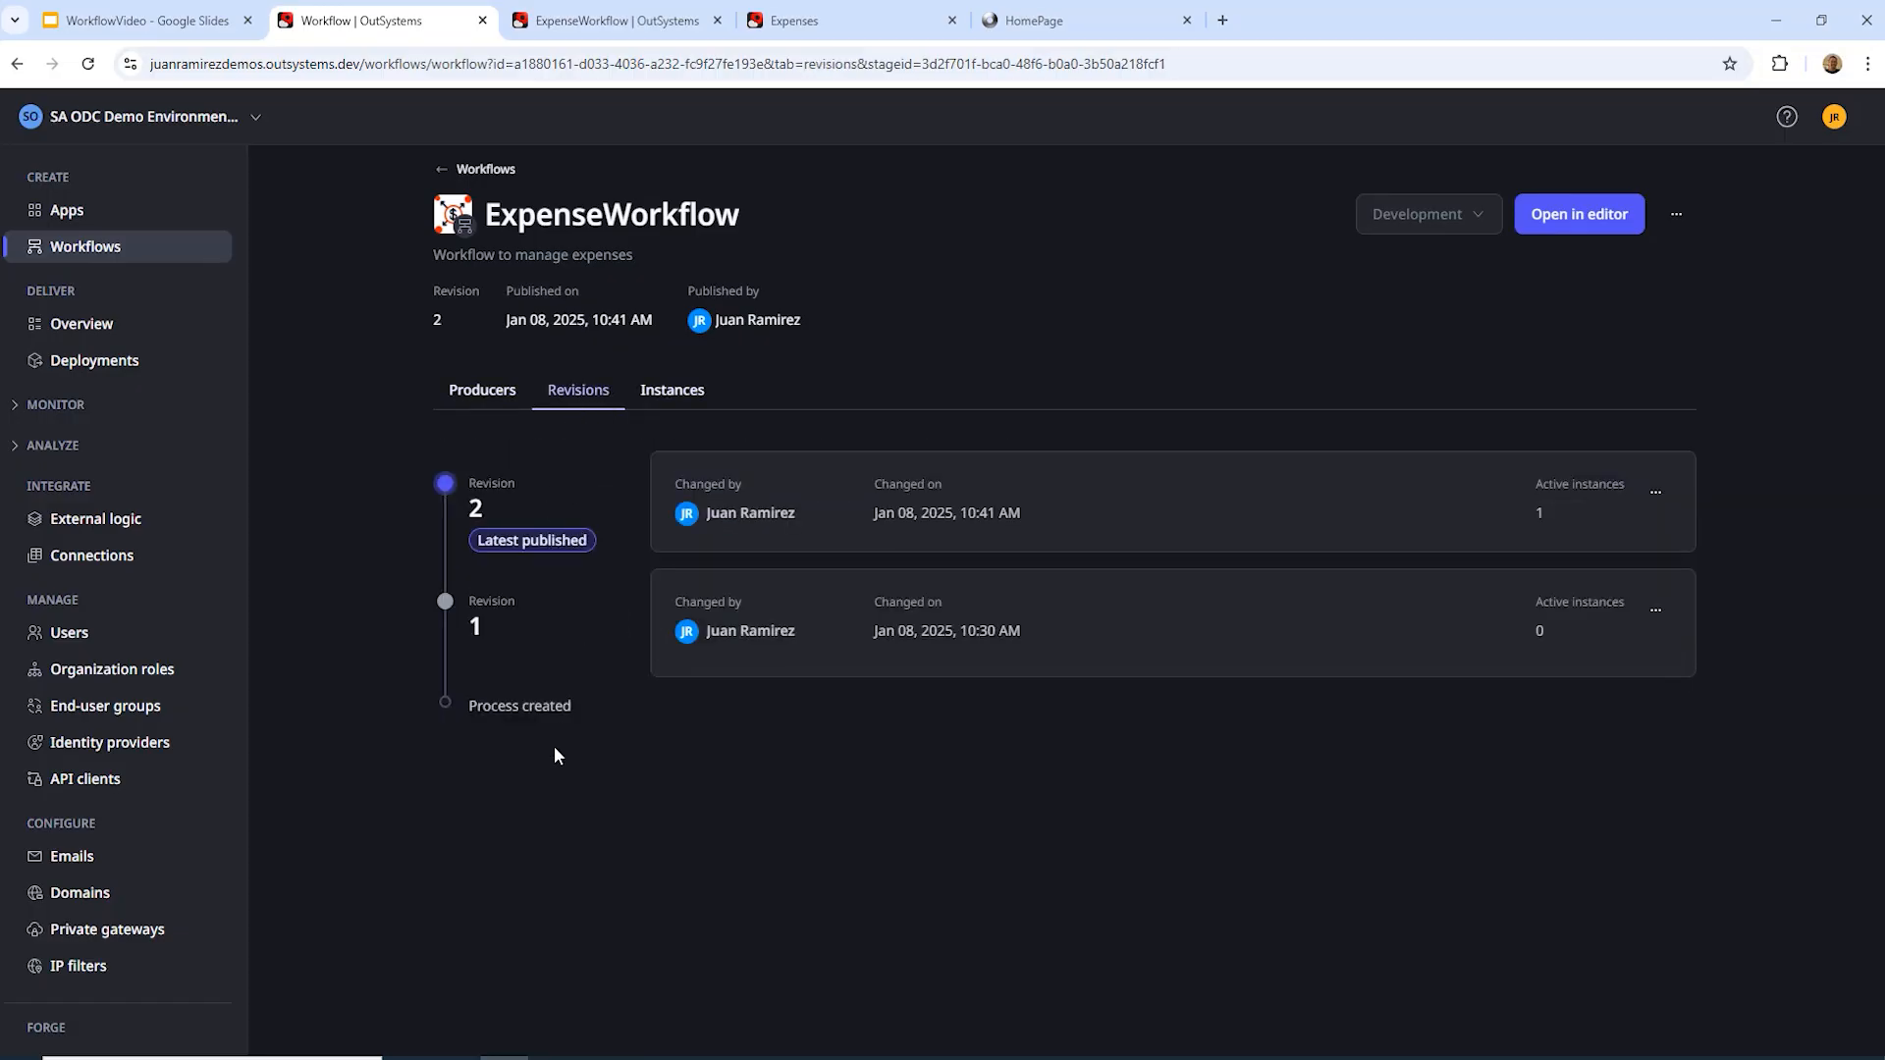
pyautogui.click(674, 397)
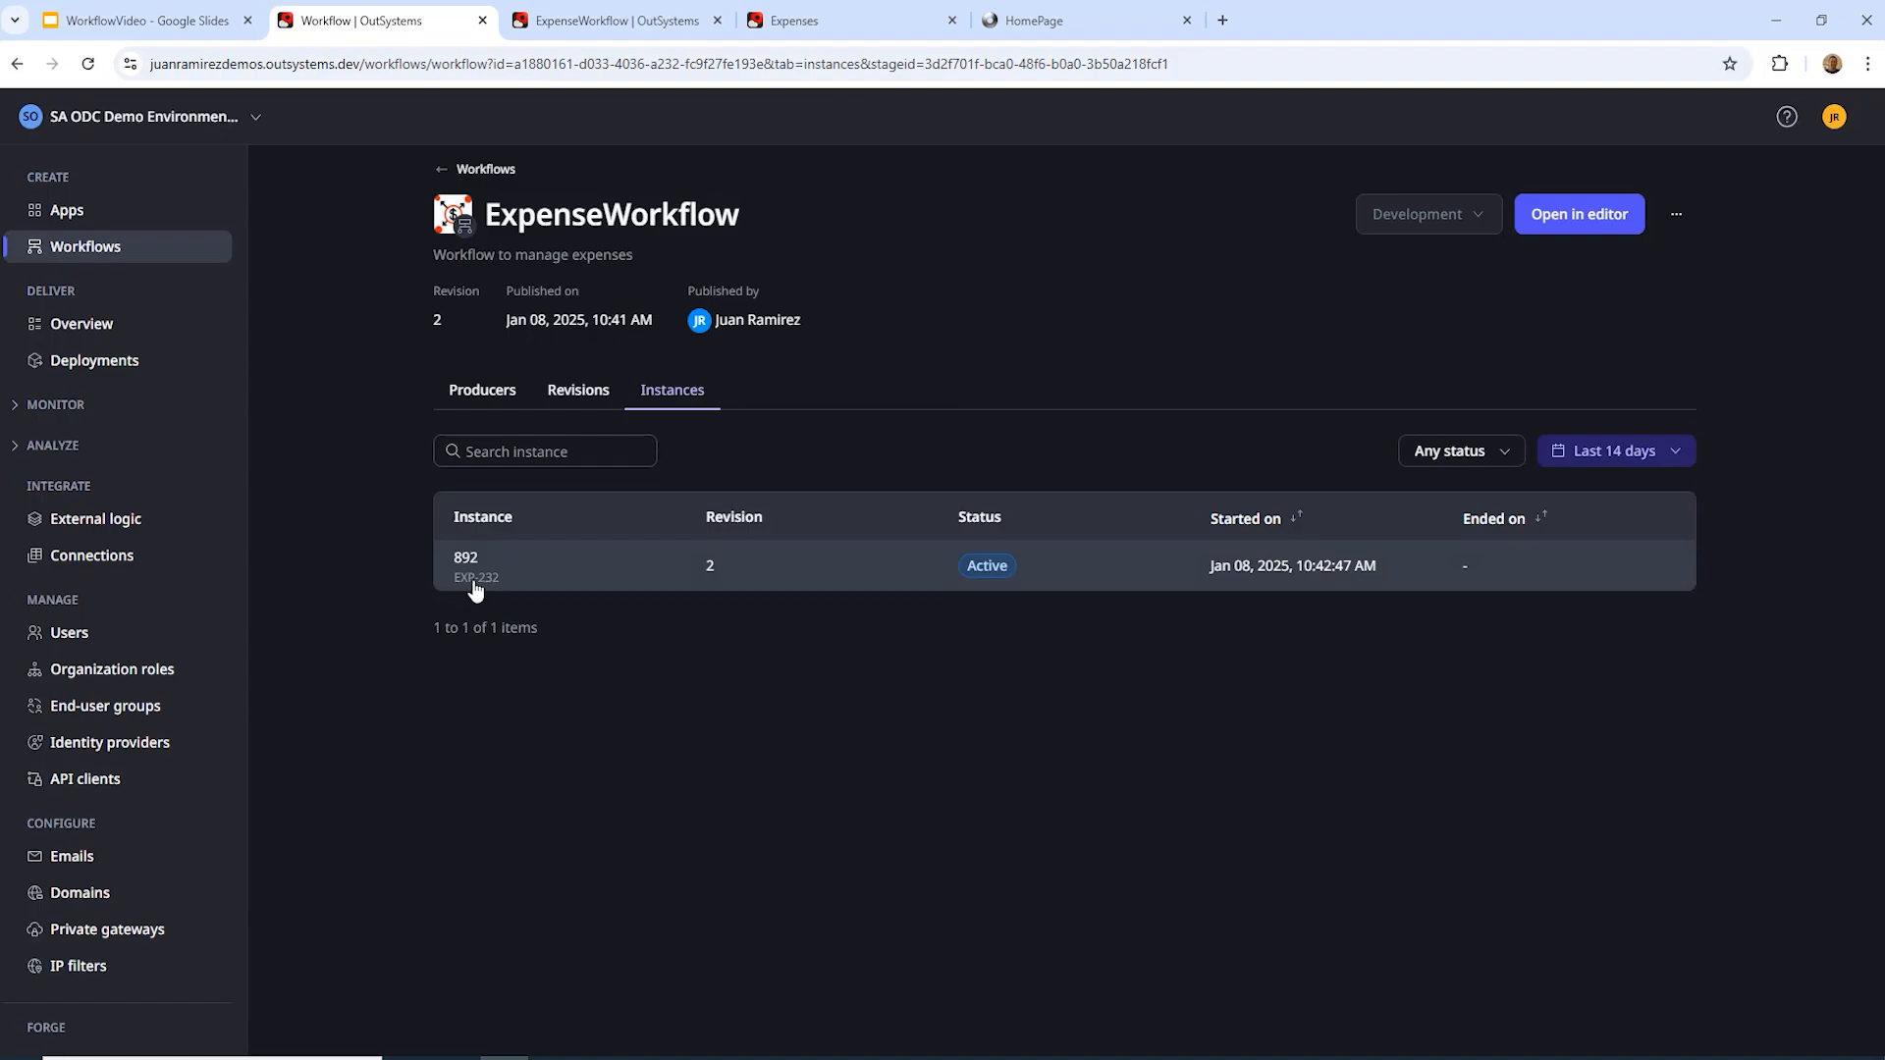
pyautogui.click(876, 25)
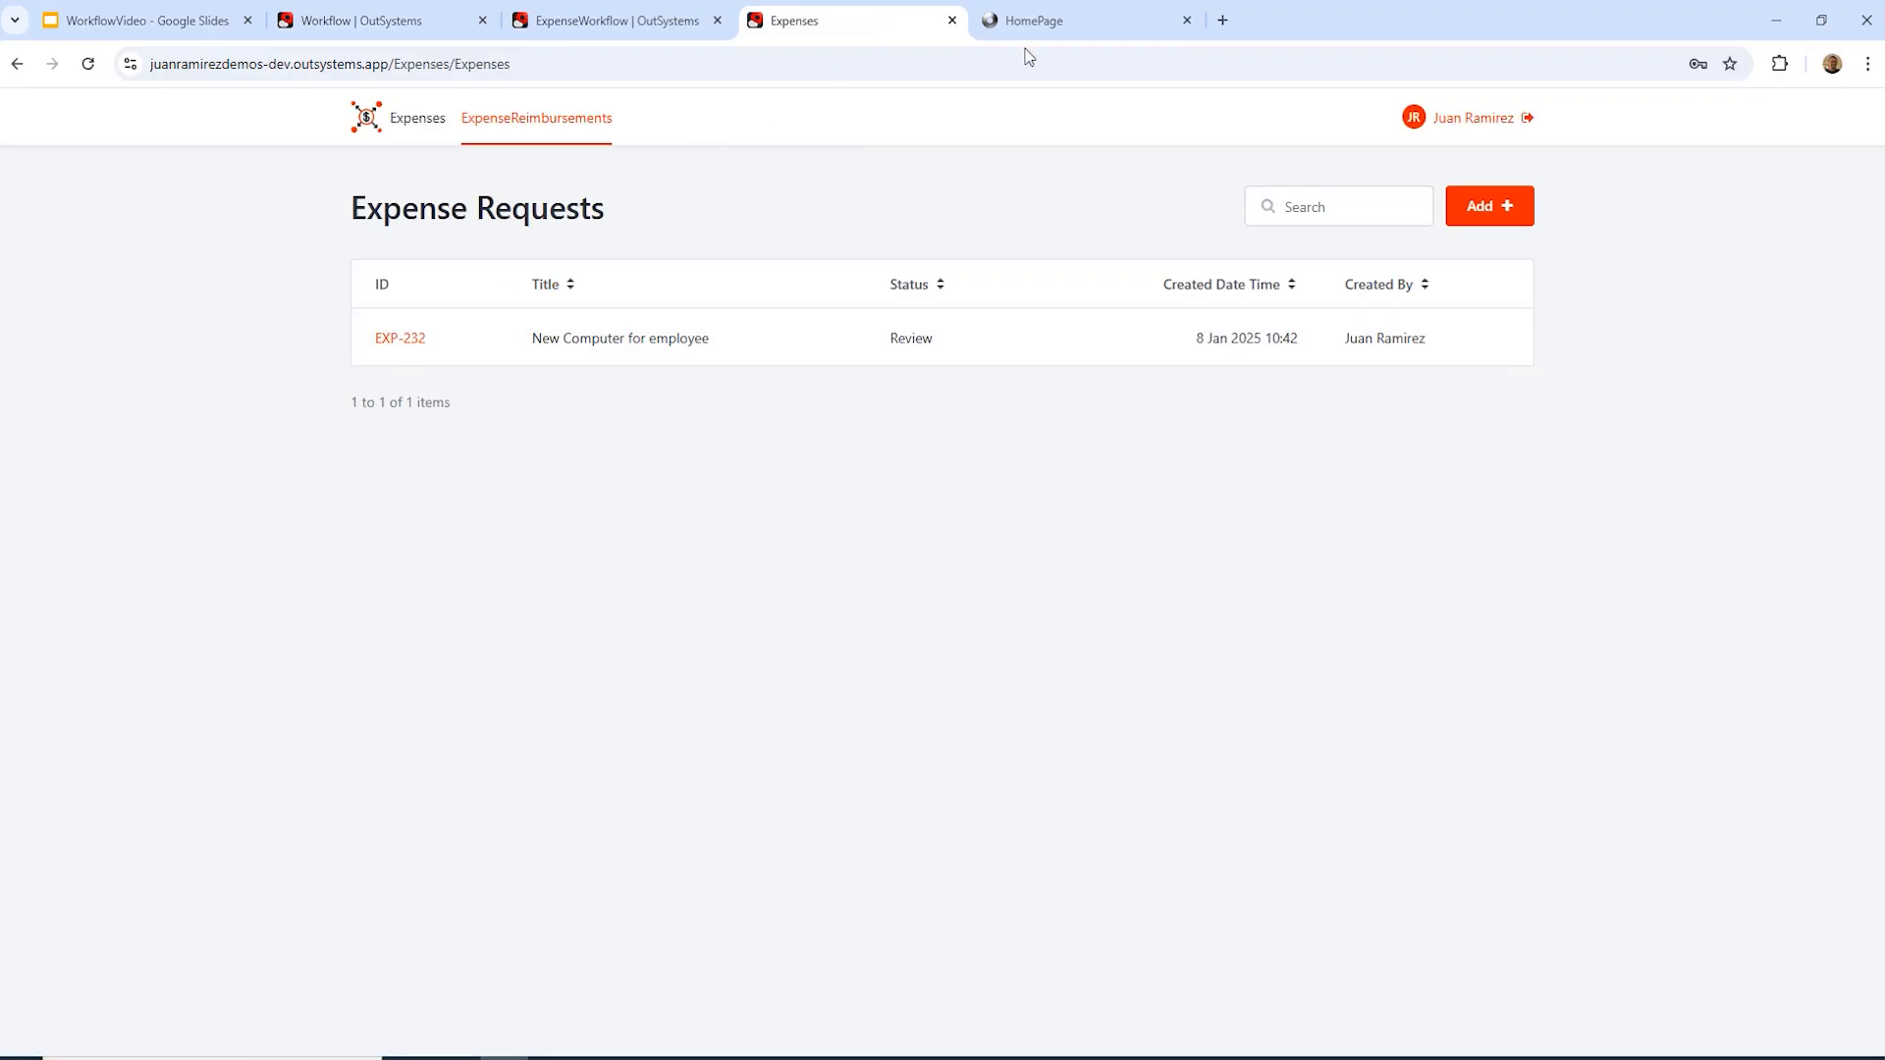
pyautogui.click(570, 20)
pyautogui.click(373, 20)
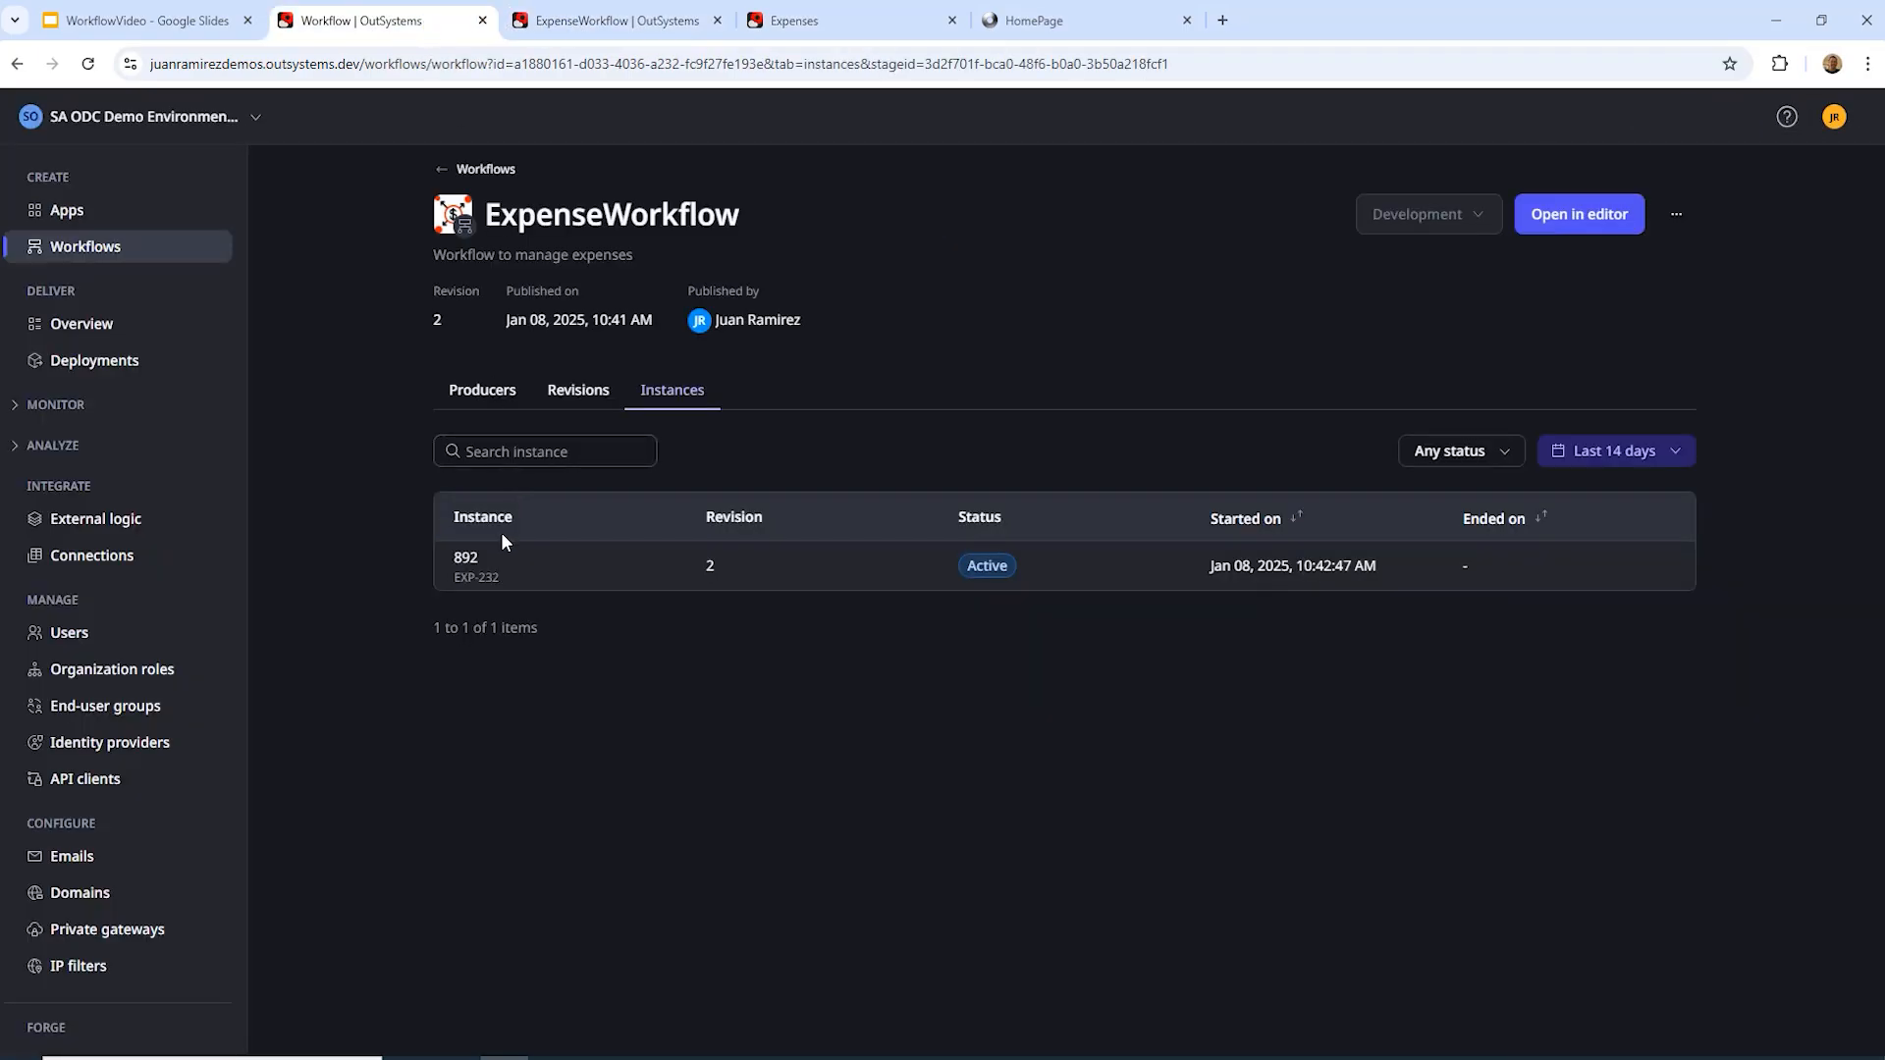
# Step: Inspect instance 892 waiting at ManagerReview, then go back to the Expense Requests list
pyautogui.click(465, 564)
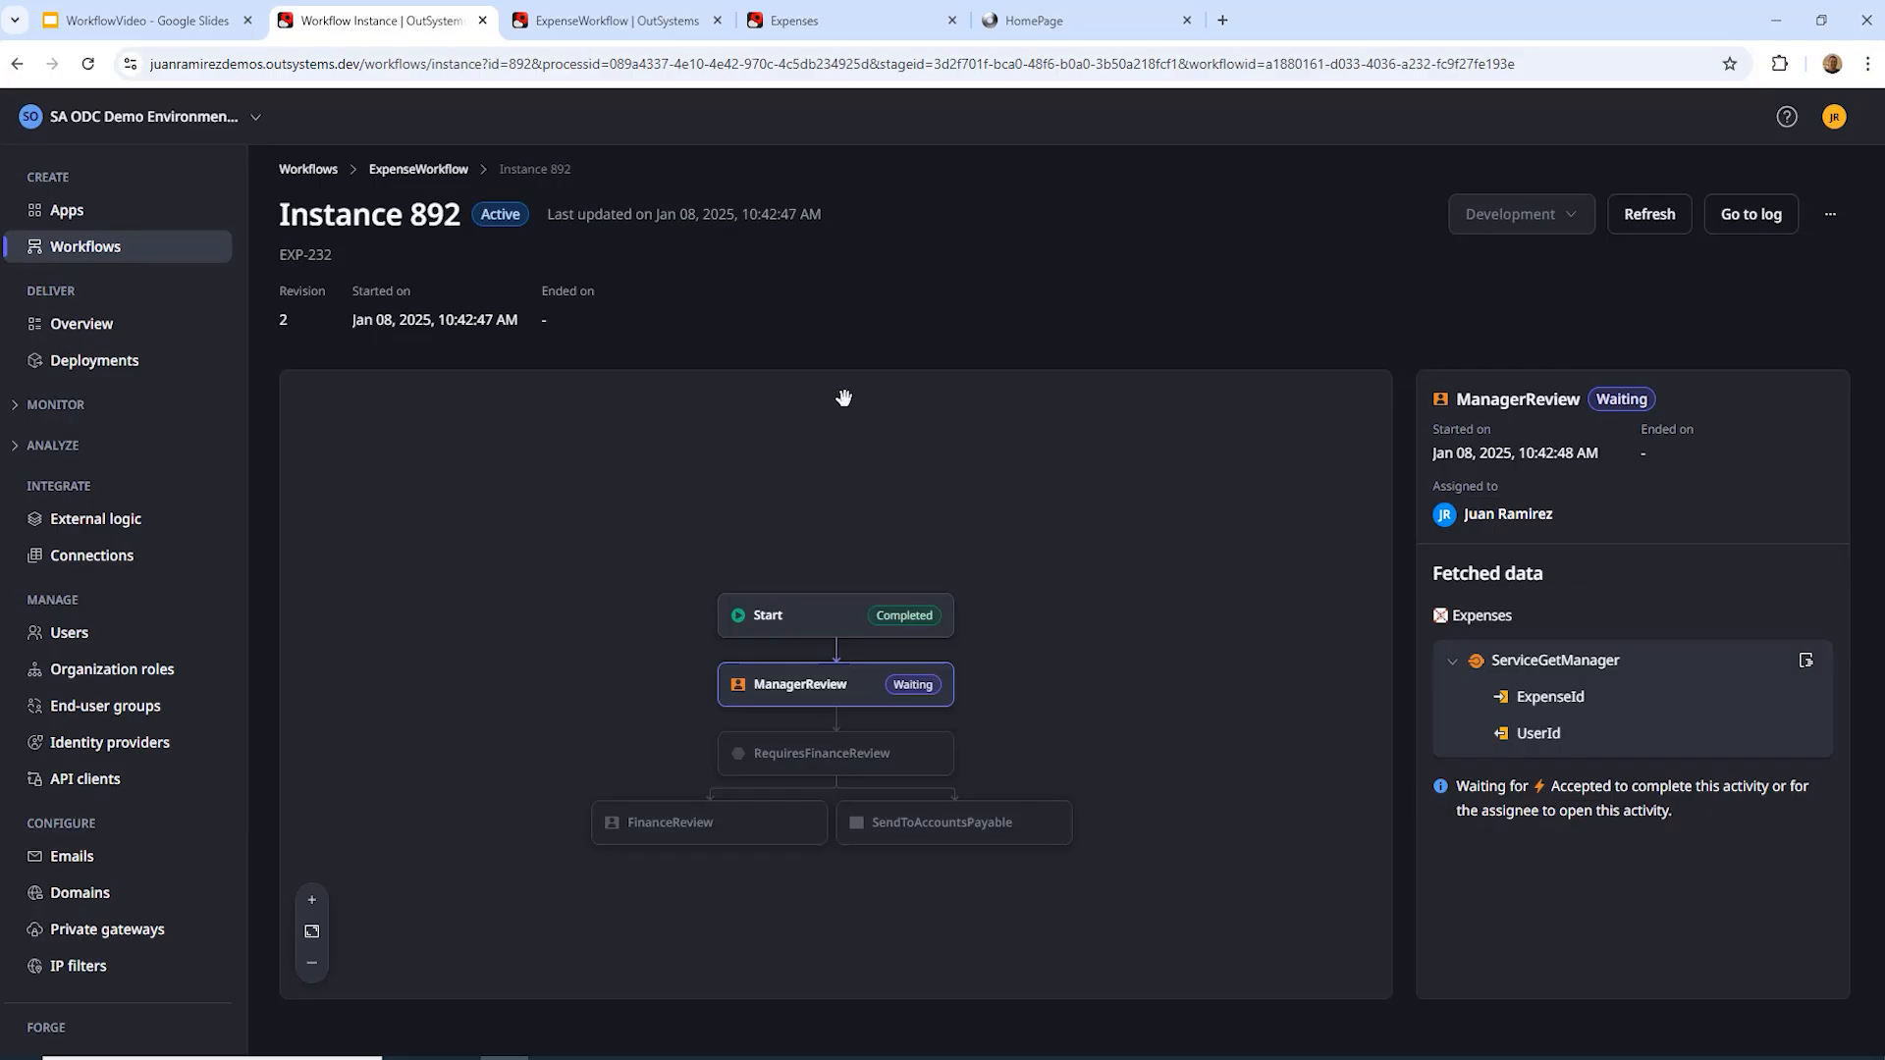
pyautogui.click(842, 29)
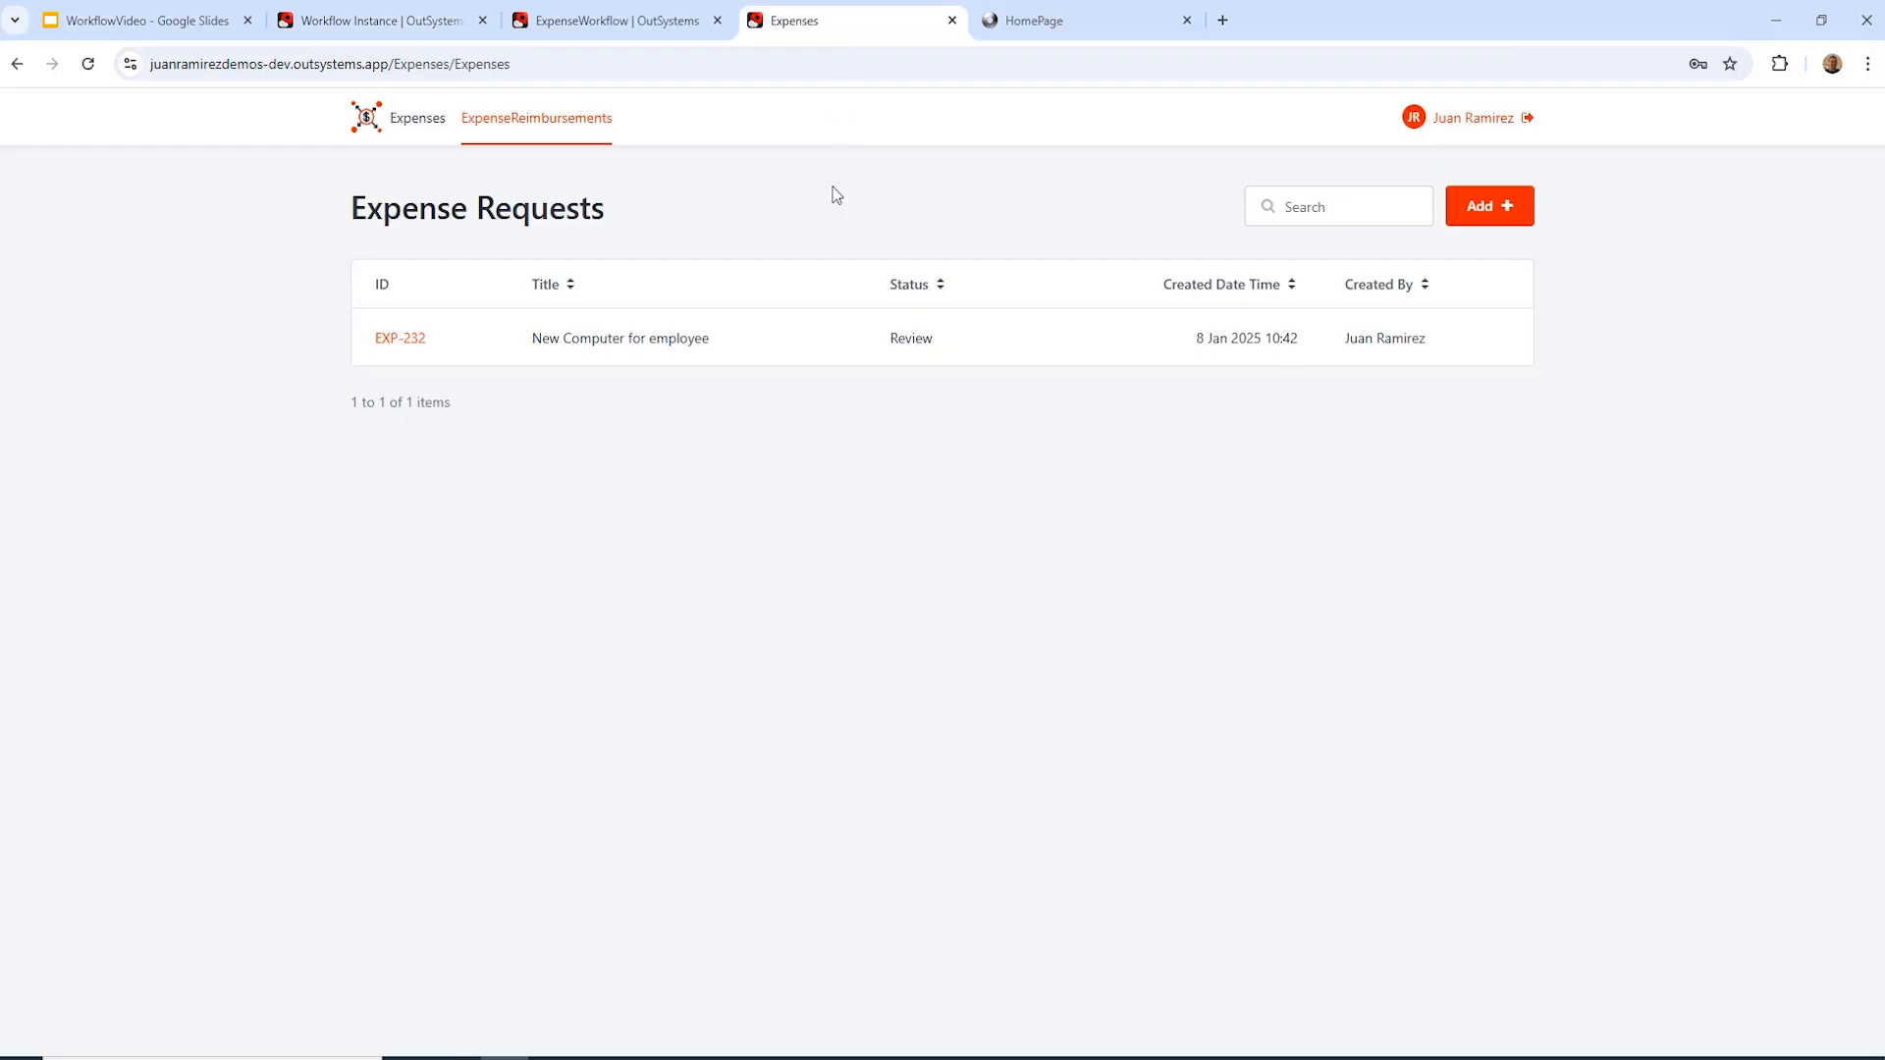
# Step: Accept EXP-232 as manager so it becomes Pending Approval, then return to instance 892
pyautogui.click(405, 342)
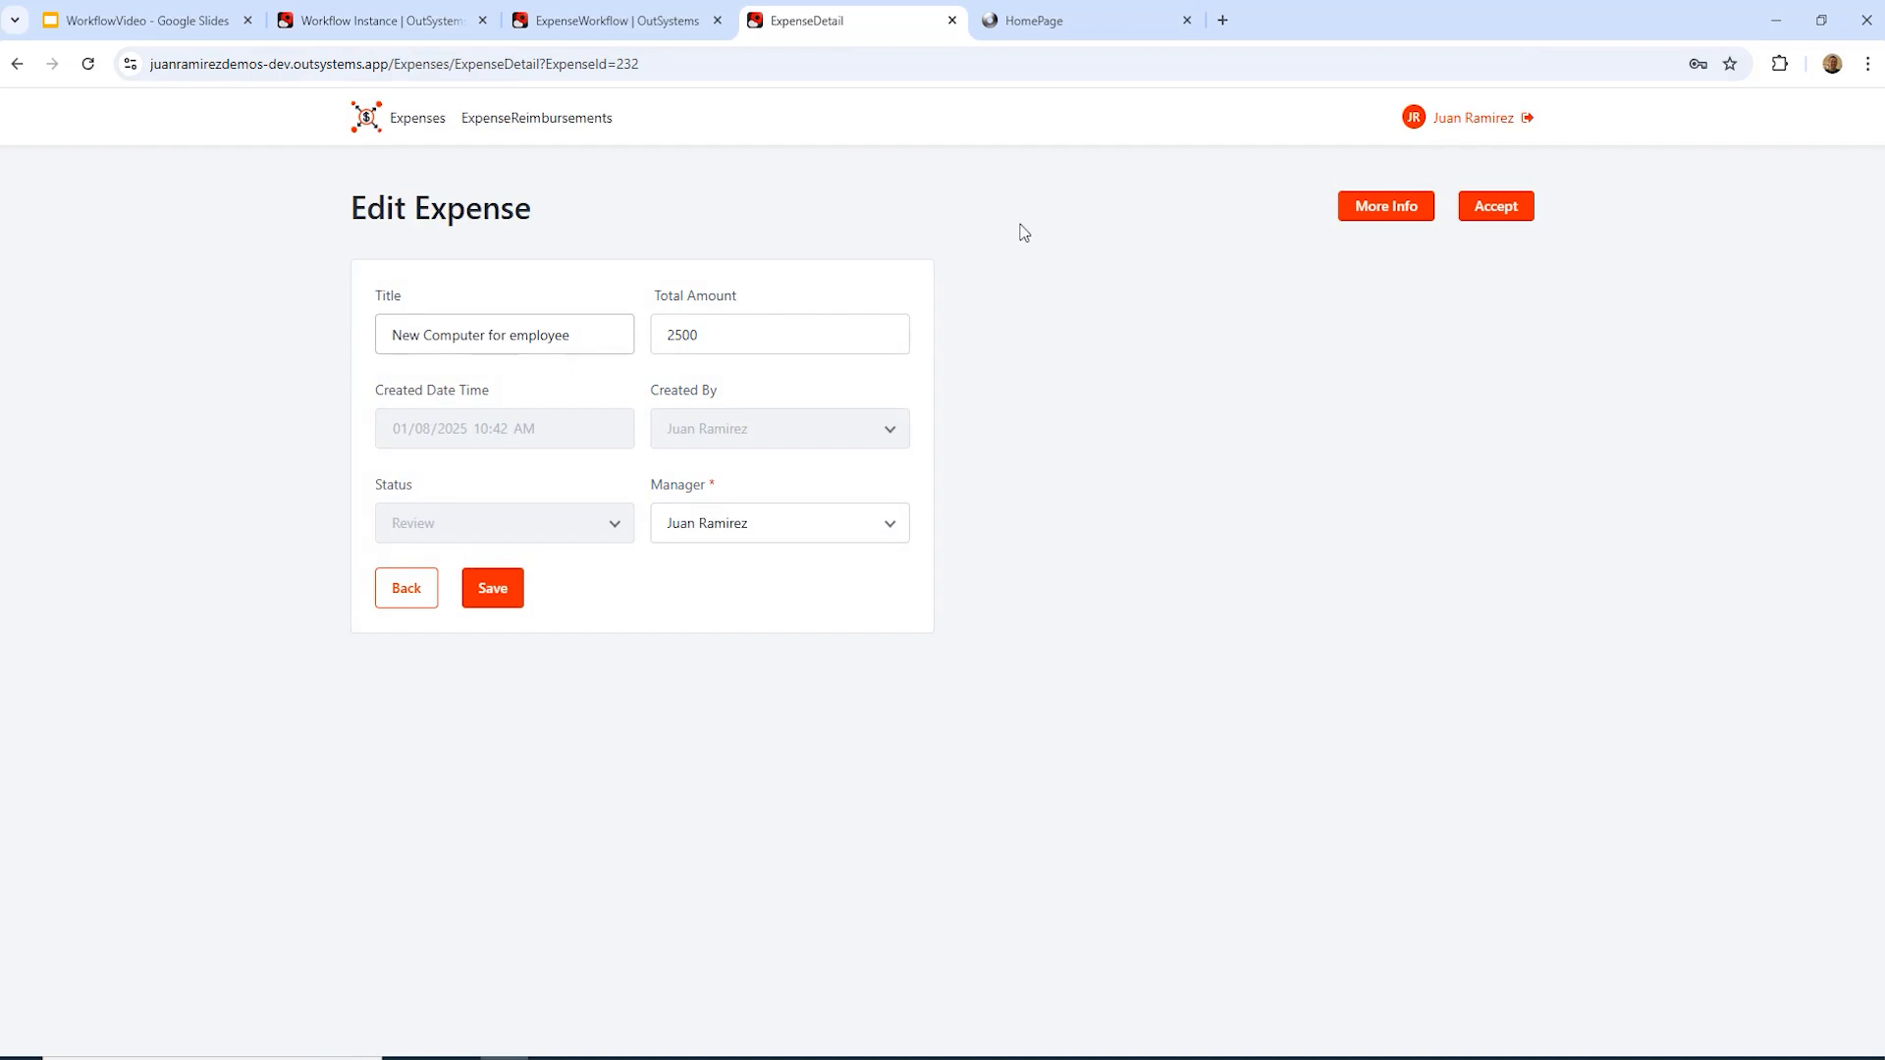
pyautogui.click(1500, 218)
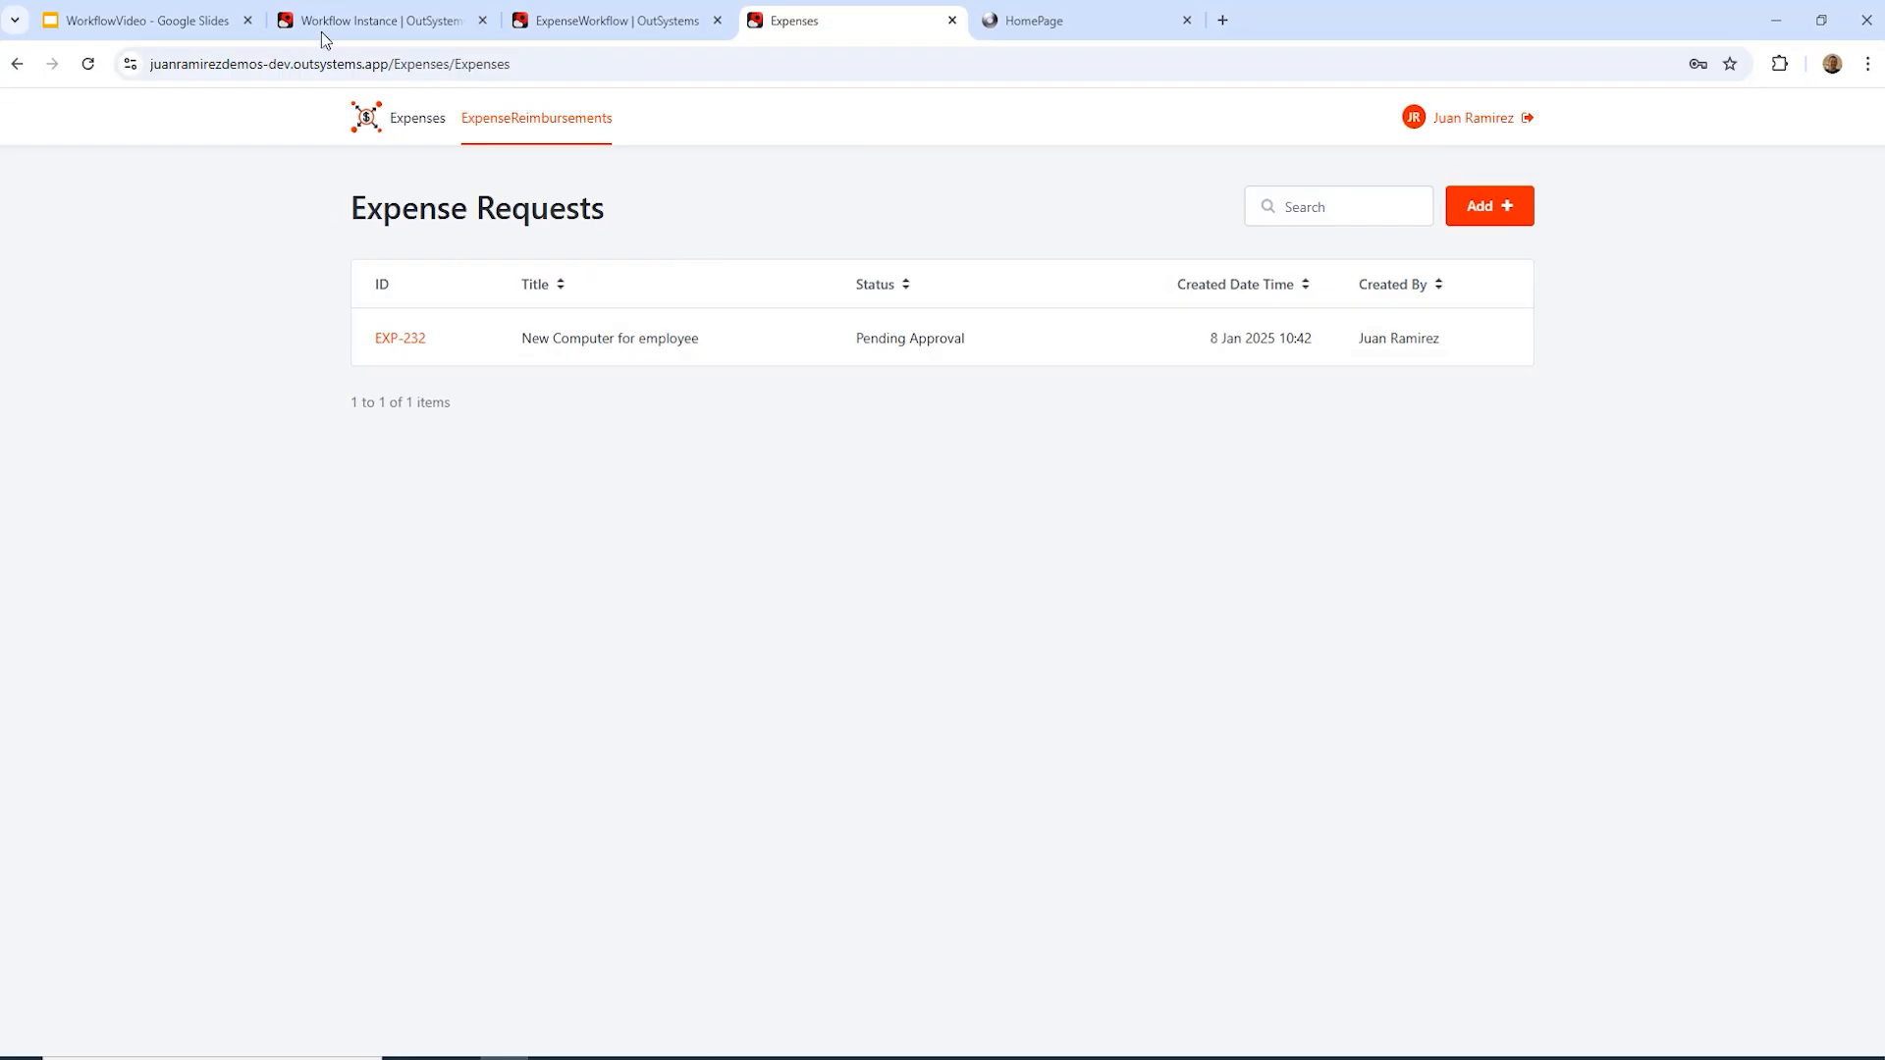
pyautogui.click(378, 24)
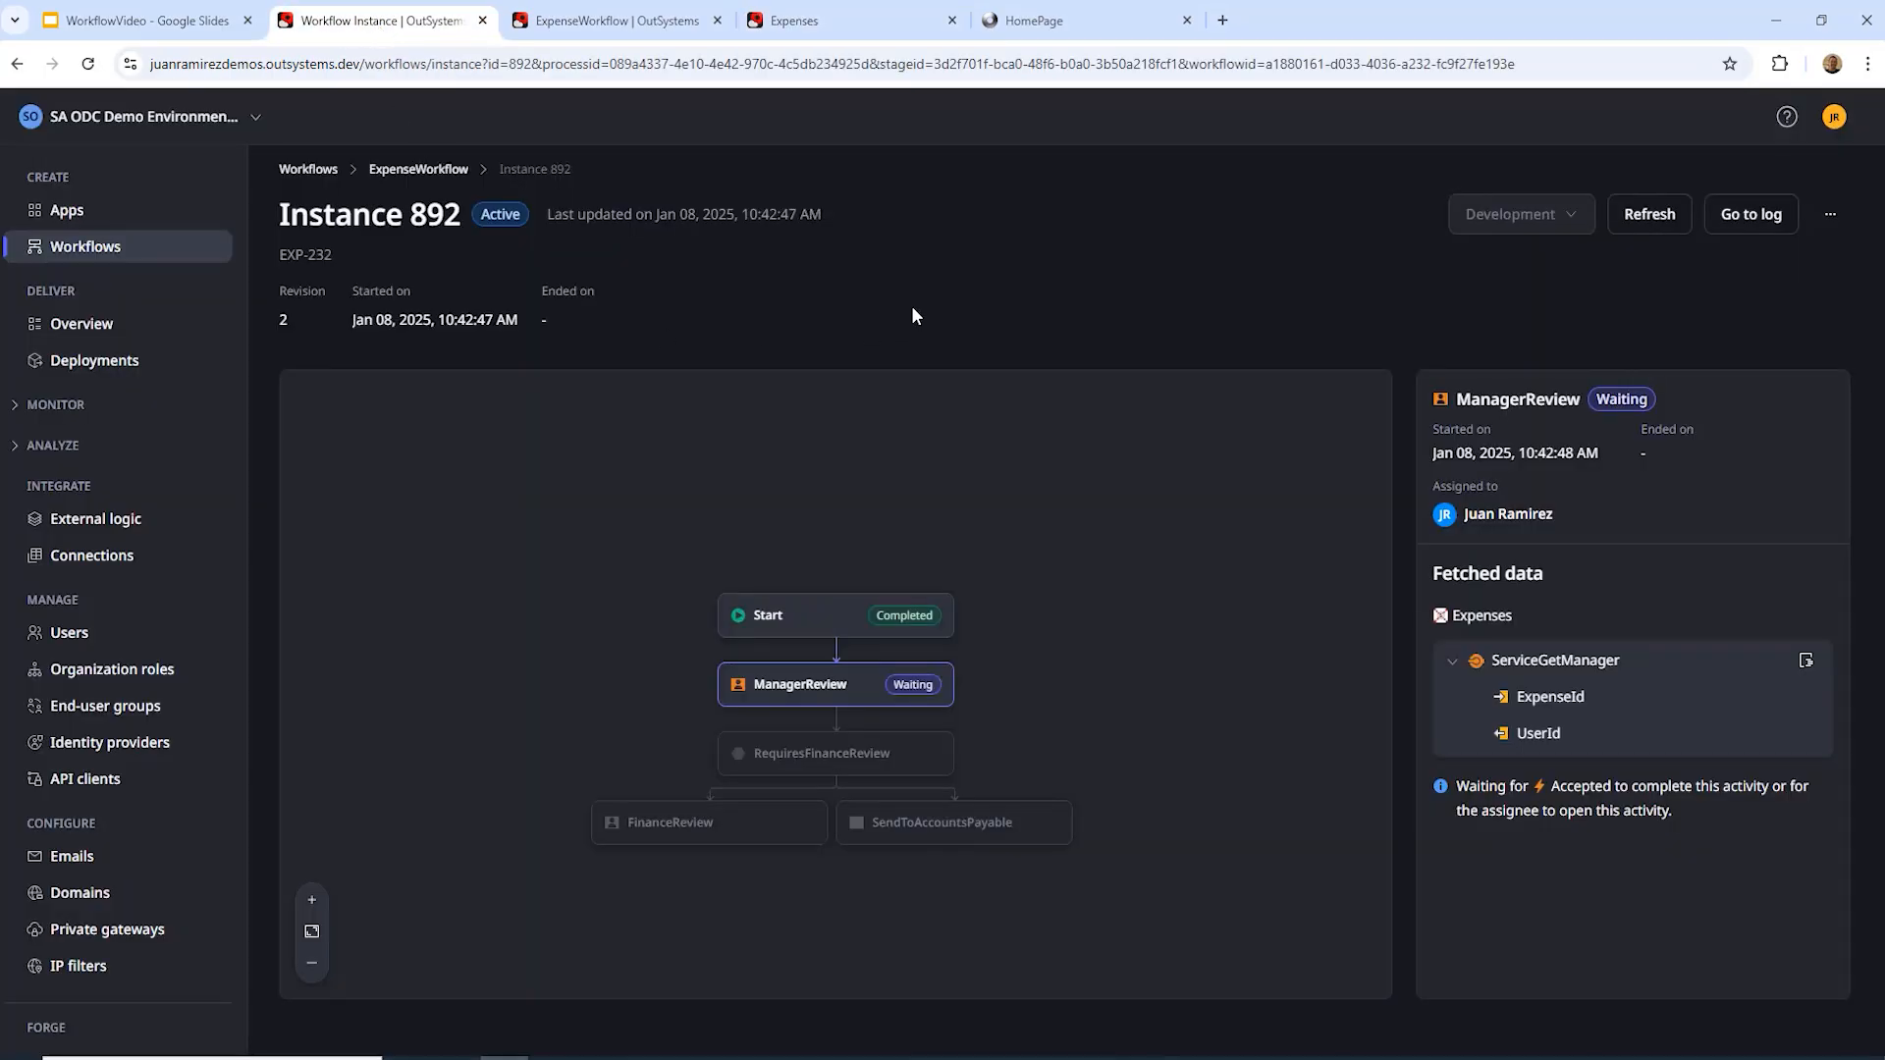
# Step: Refresh Instance 892 to show FinanceReview awaiting FinanceApprover, then switch to the Expenses list
pyautogui.click(1649, 218)
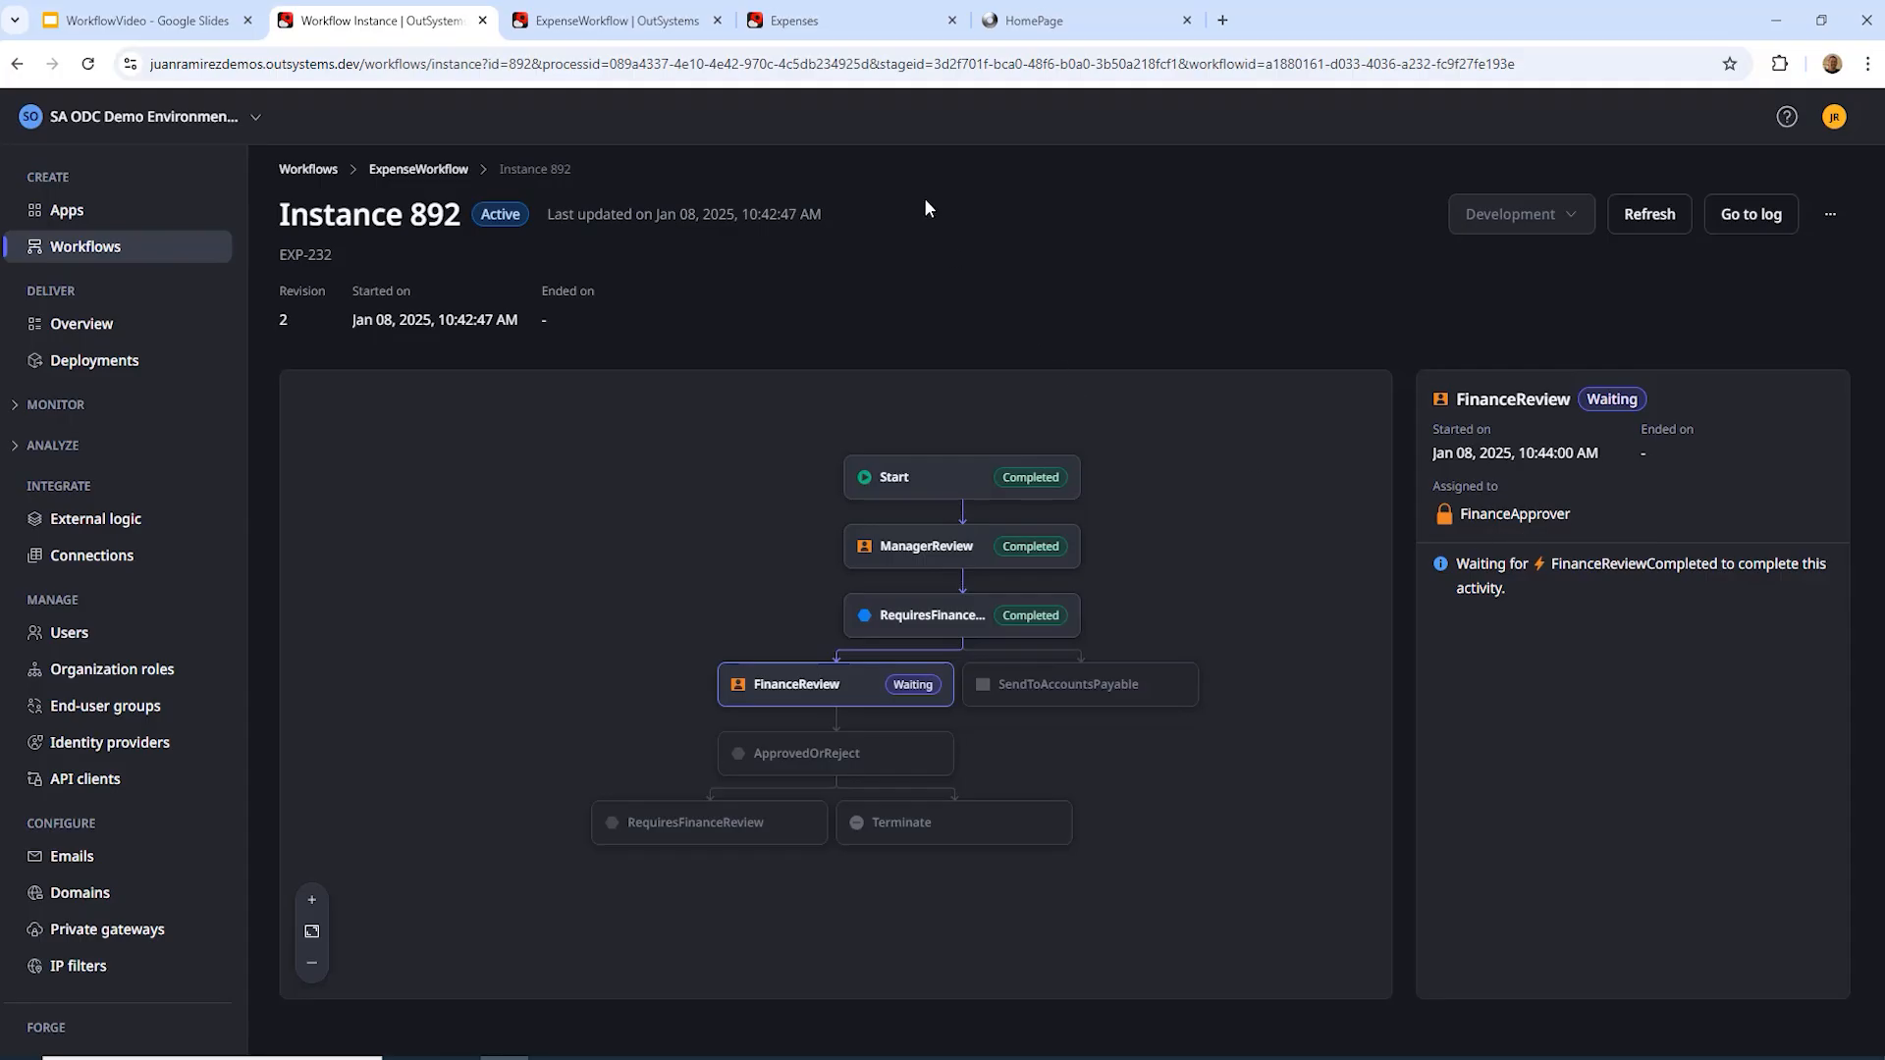
pyautogui.click(839, 28)
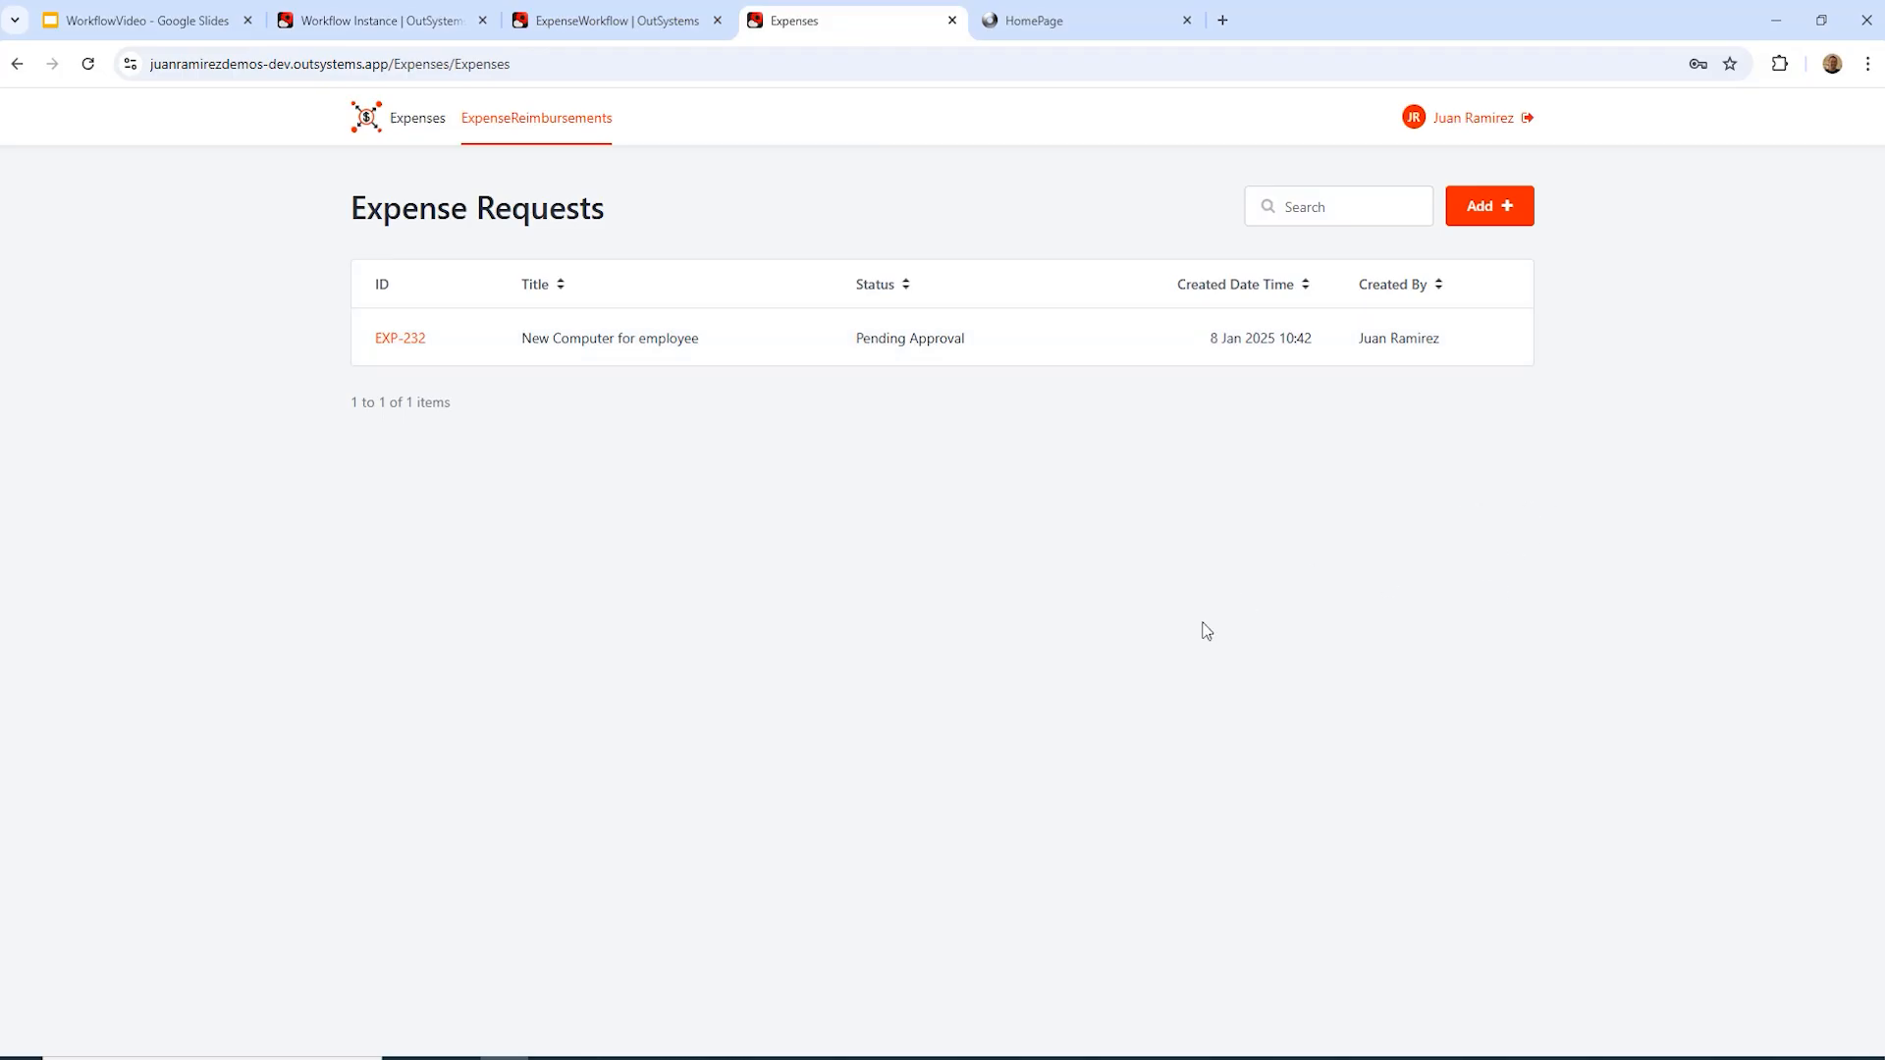
# Step: Open expense EXP-232 and give the finance approval so its status becomes Approved
pyautogui.click(400, 338)
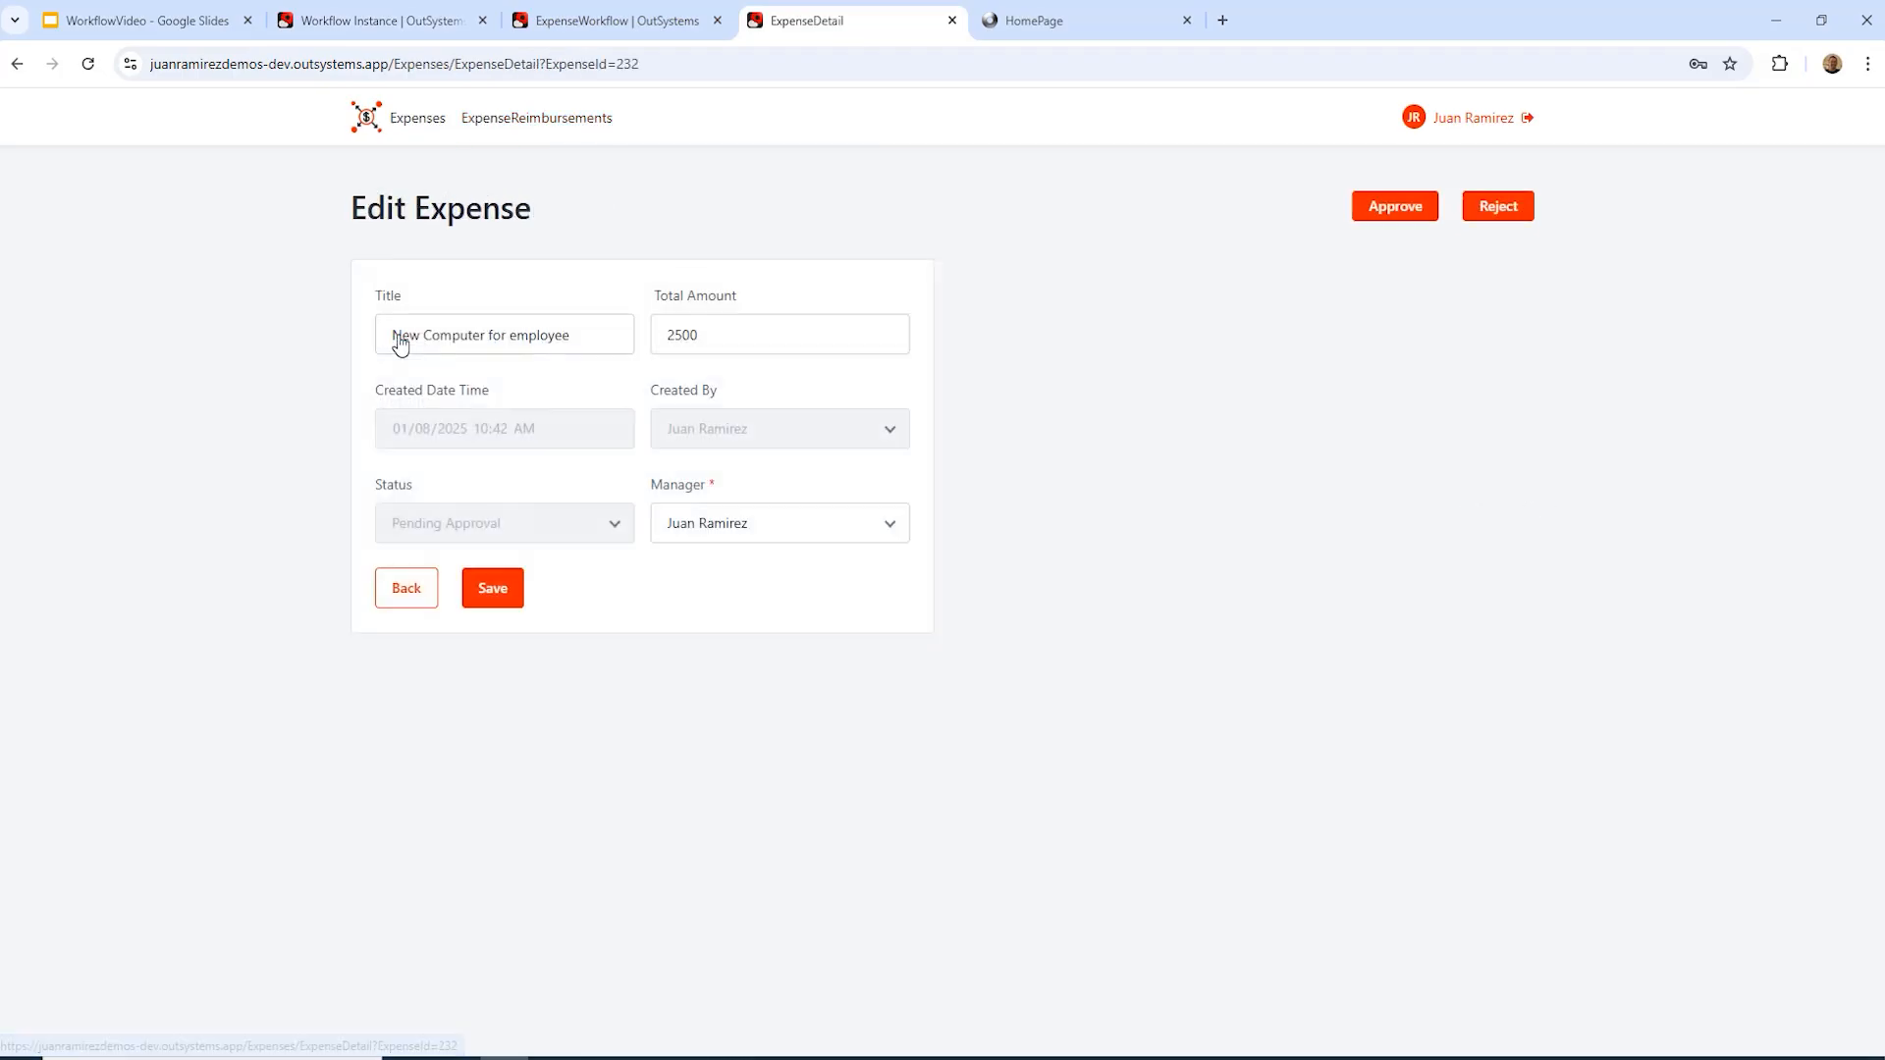
pyautogui.click(1394, 208)
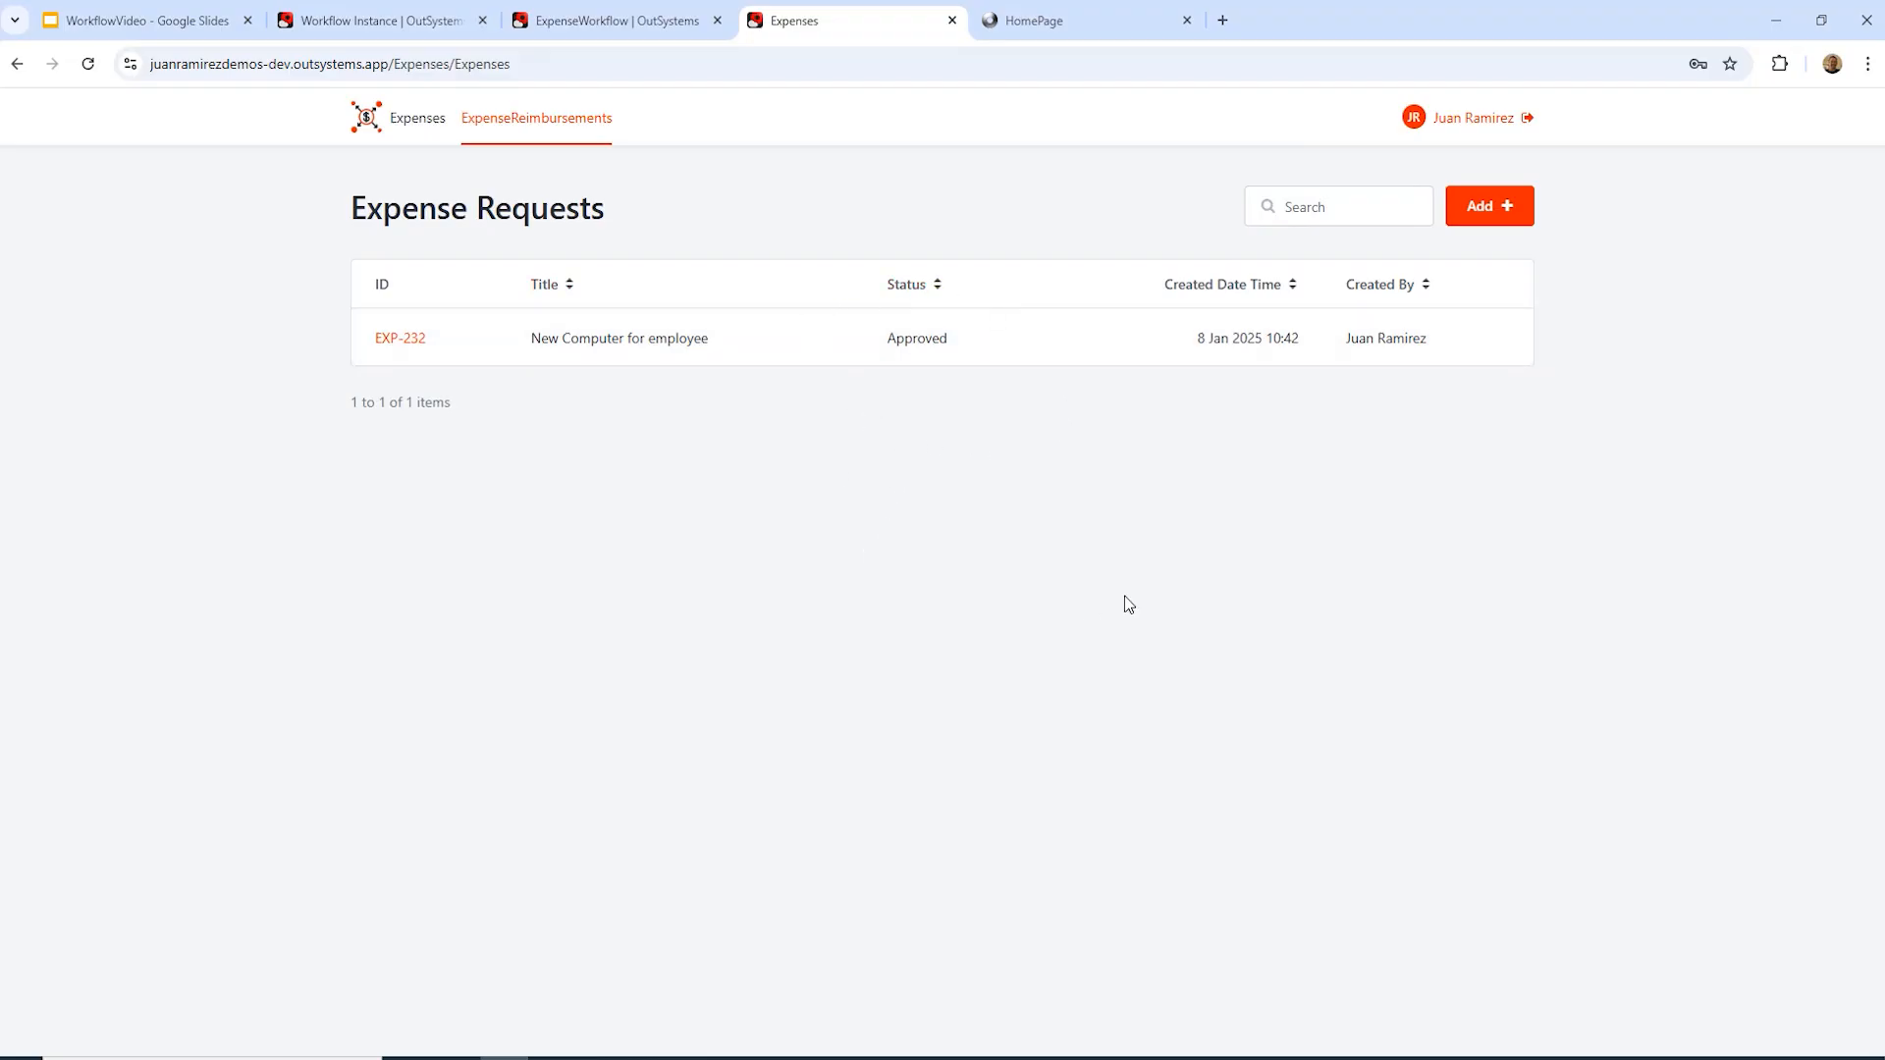
# Step: Refresh Instance 892 to confirm FinanceReview is done and WaitForPayment is pending, then reload the Expenses list
pyautogui.click(374, 22)
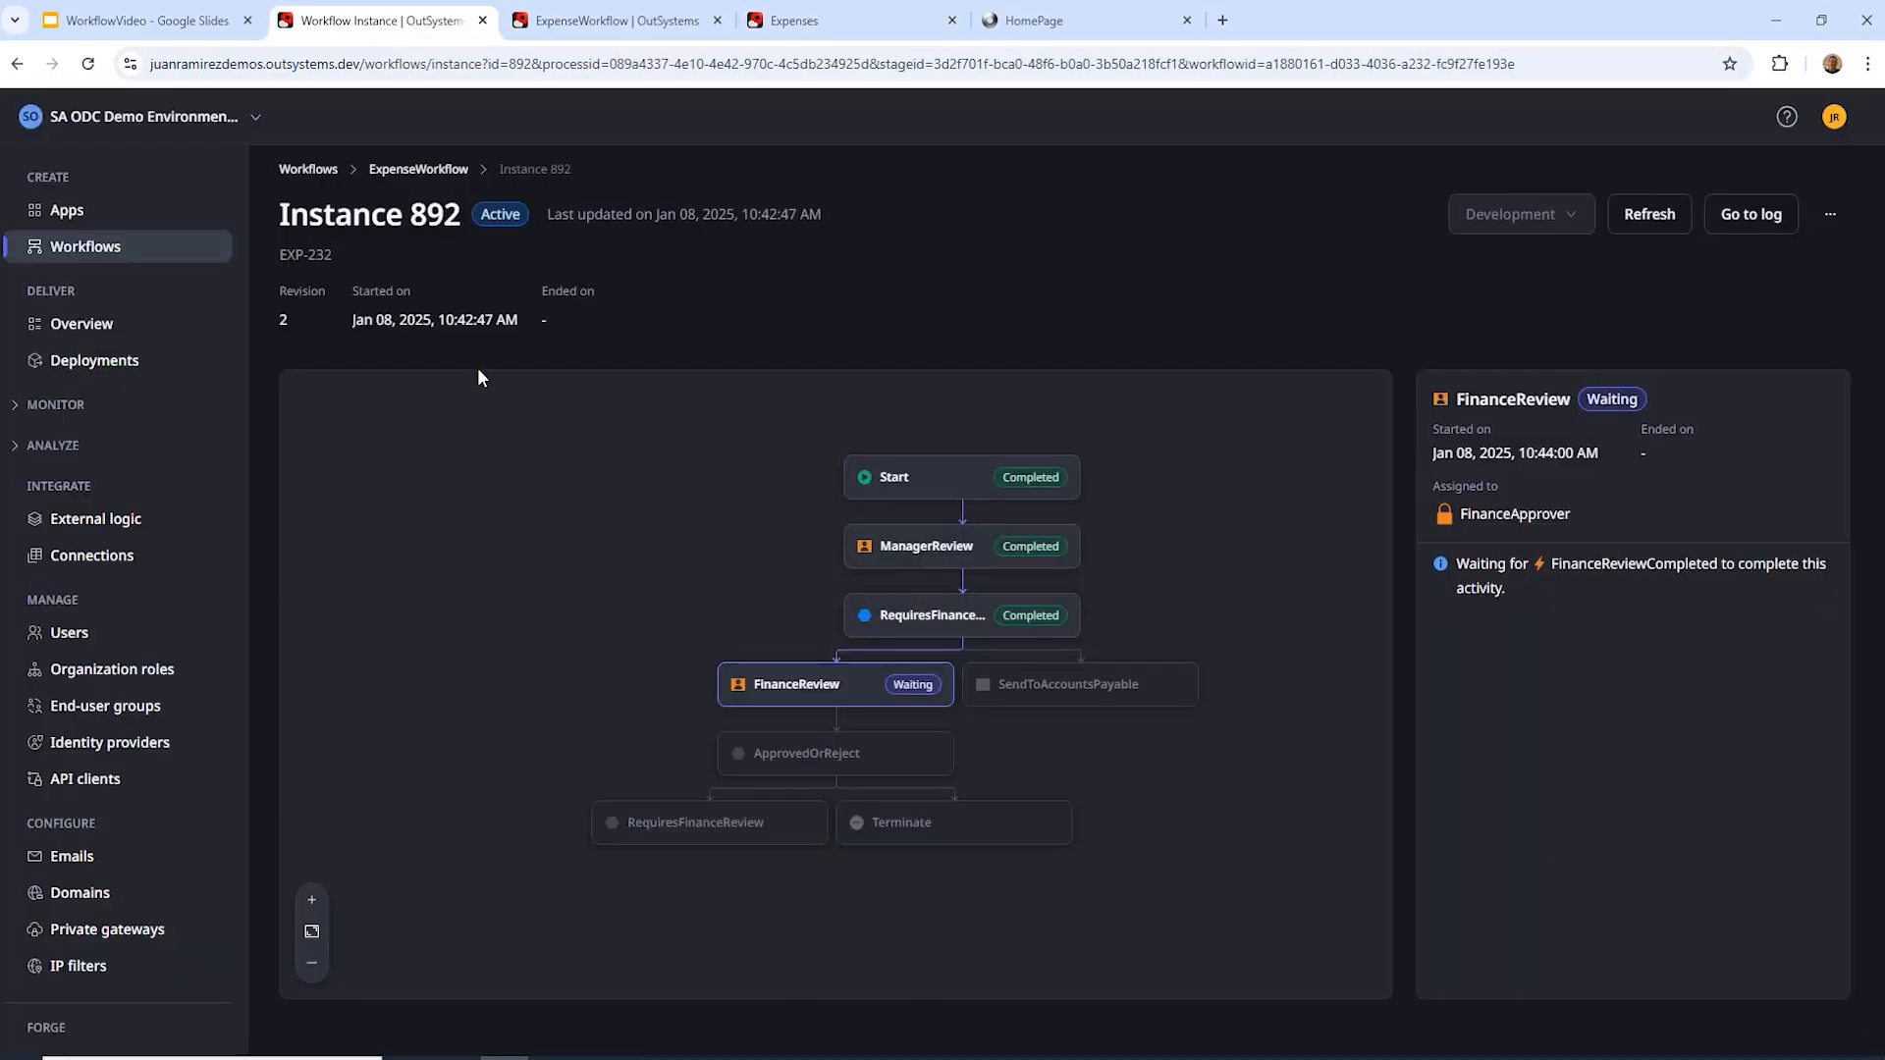
pyautogui.click(1649, 218)
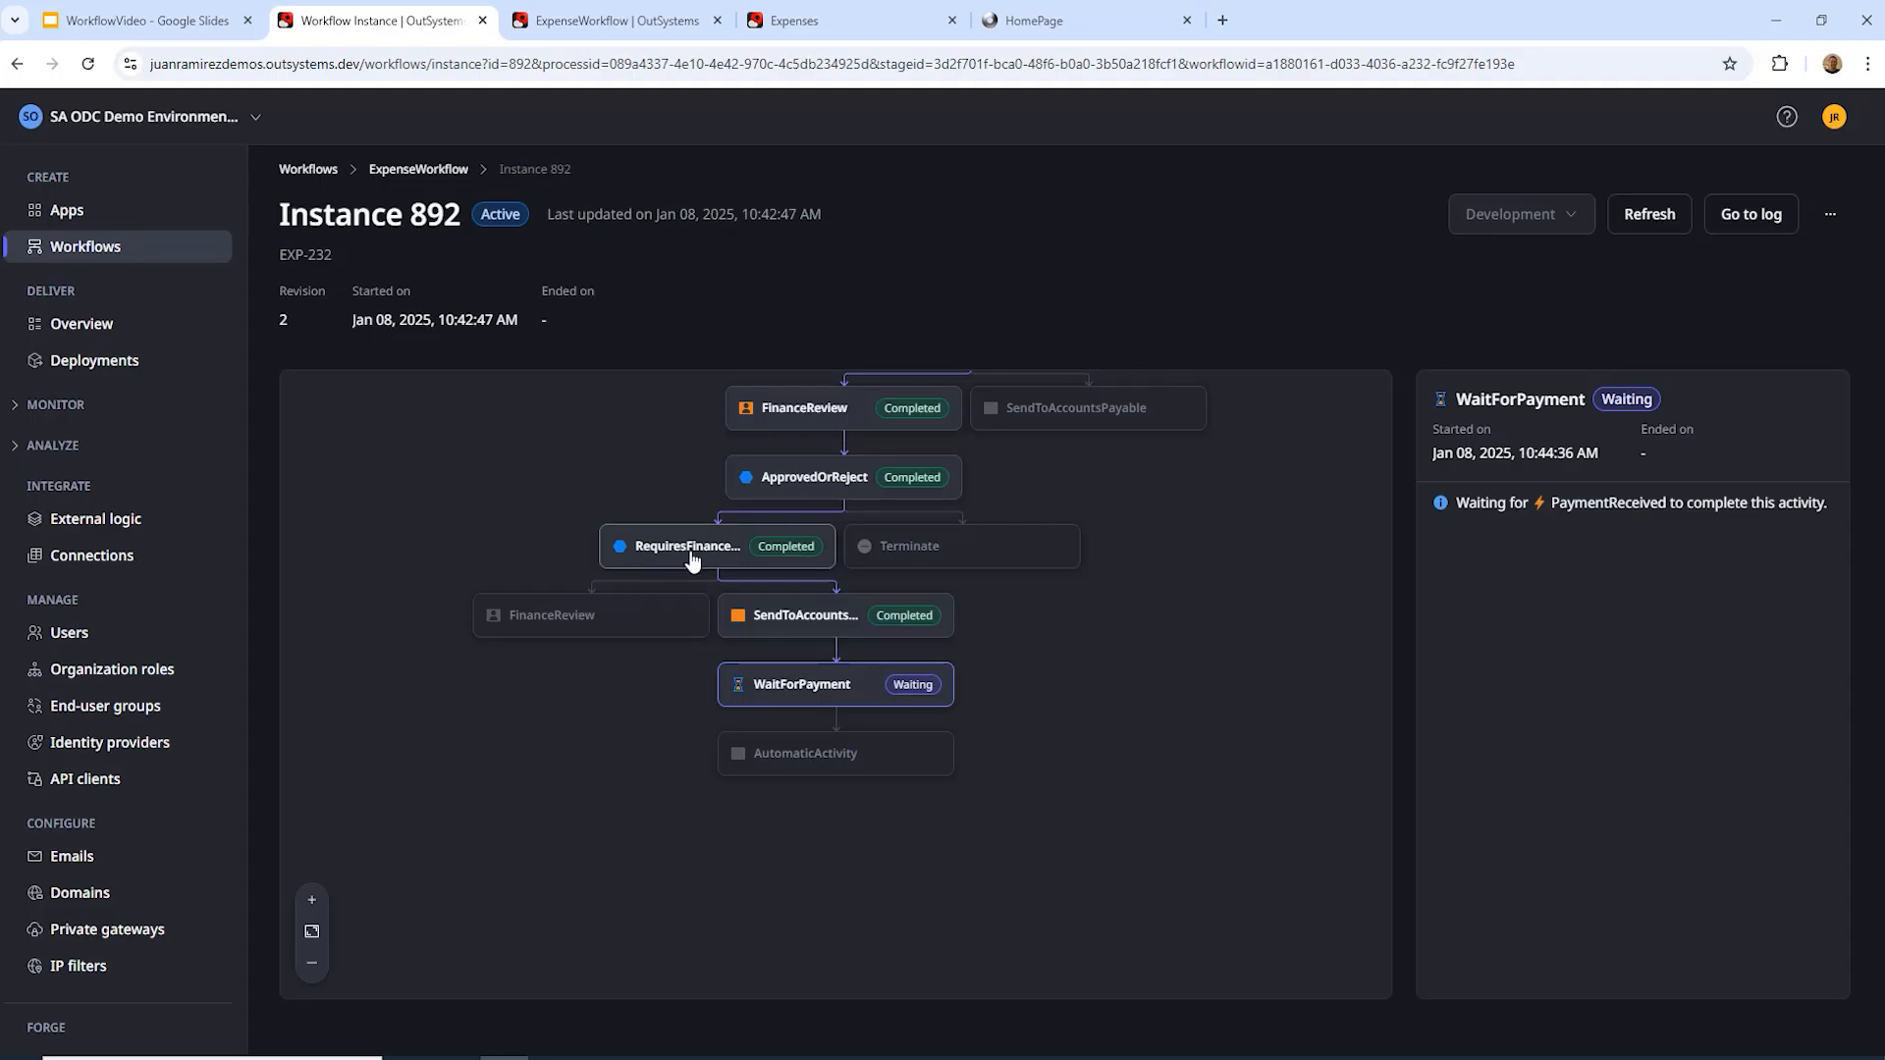
pyautogui.scroll(1, 694, 557)
pyautogui.moveTo(1279, 606); pyautogui.dragTo(1286, 803)
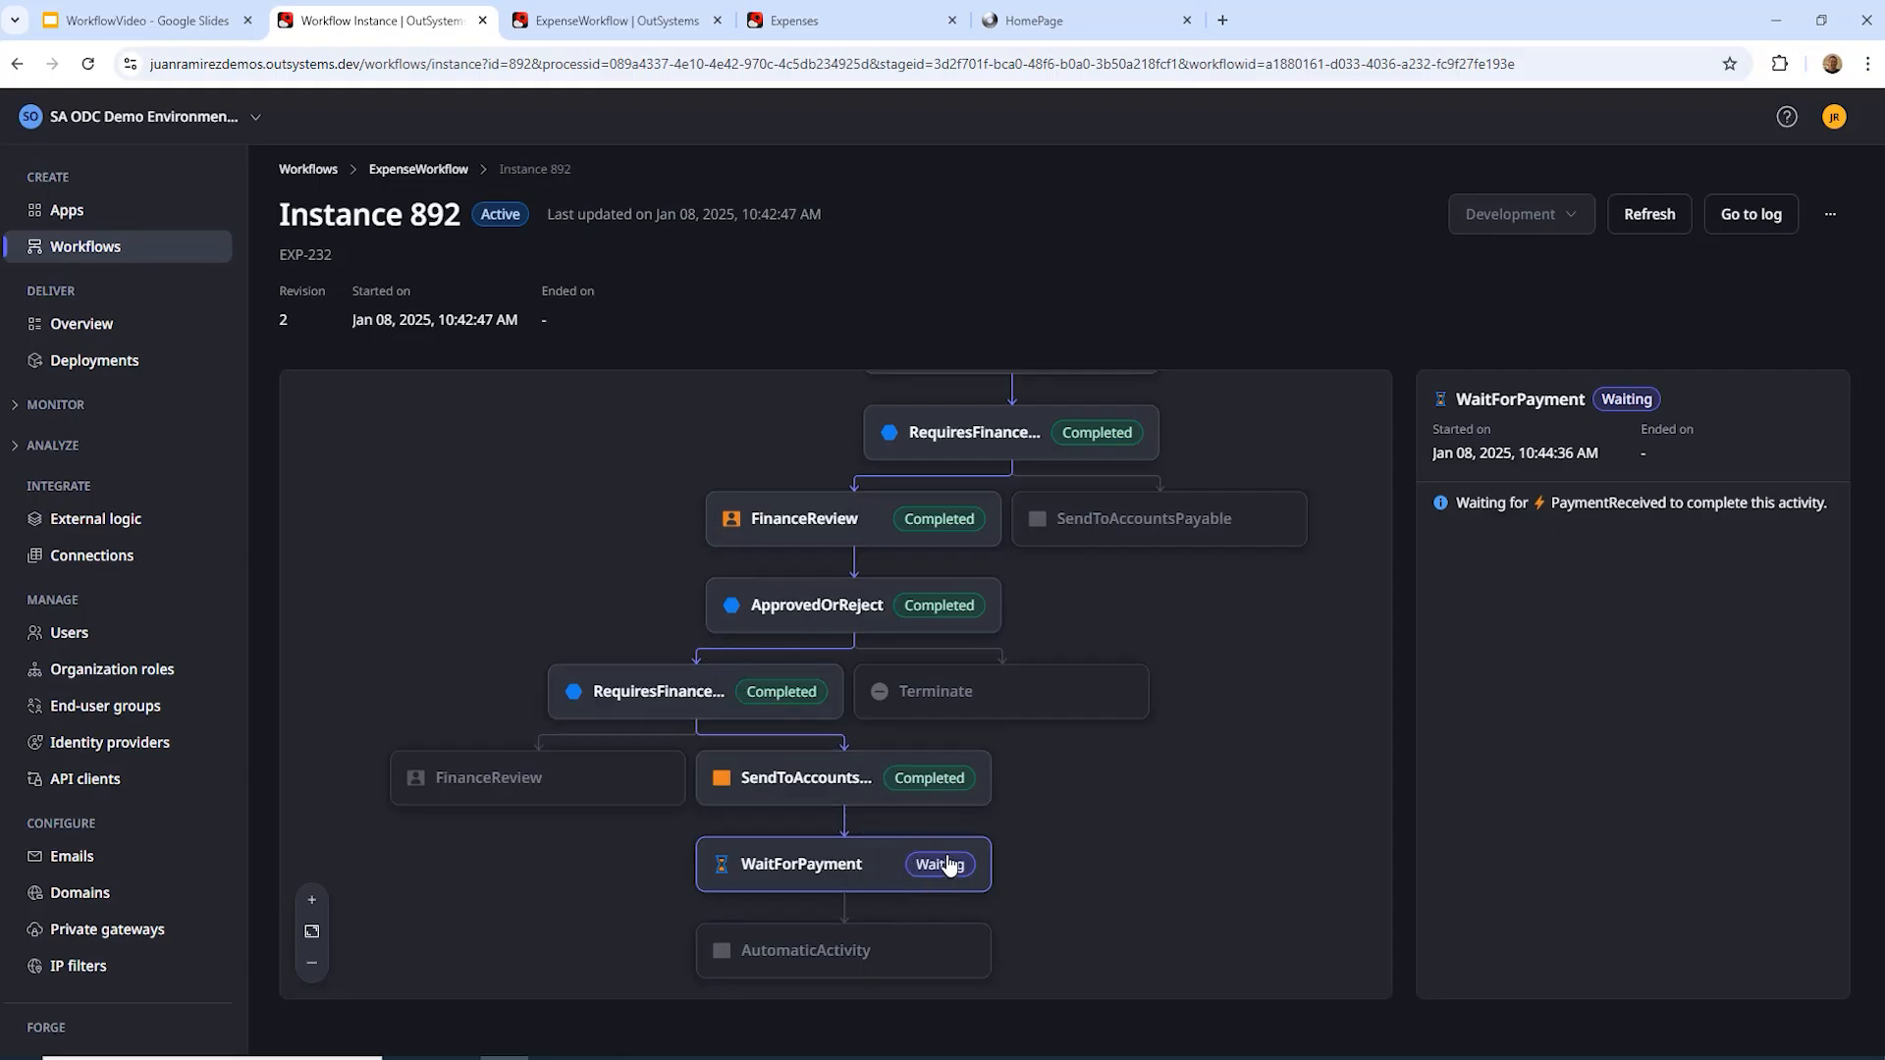
pyautogui.click(844, 21)
pyautogui.click(87, 64)
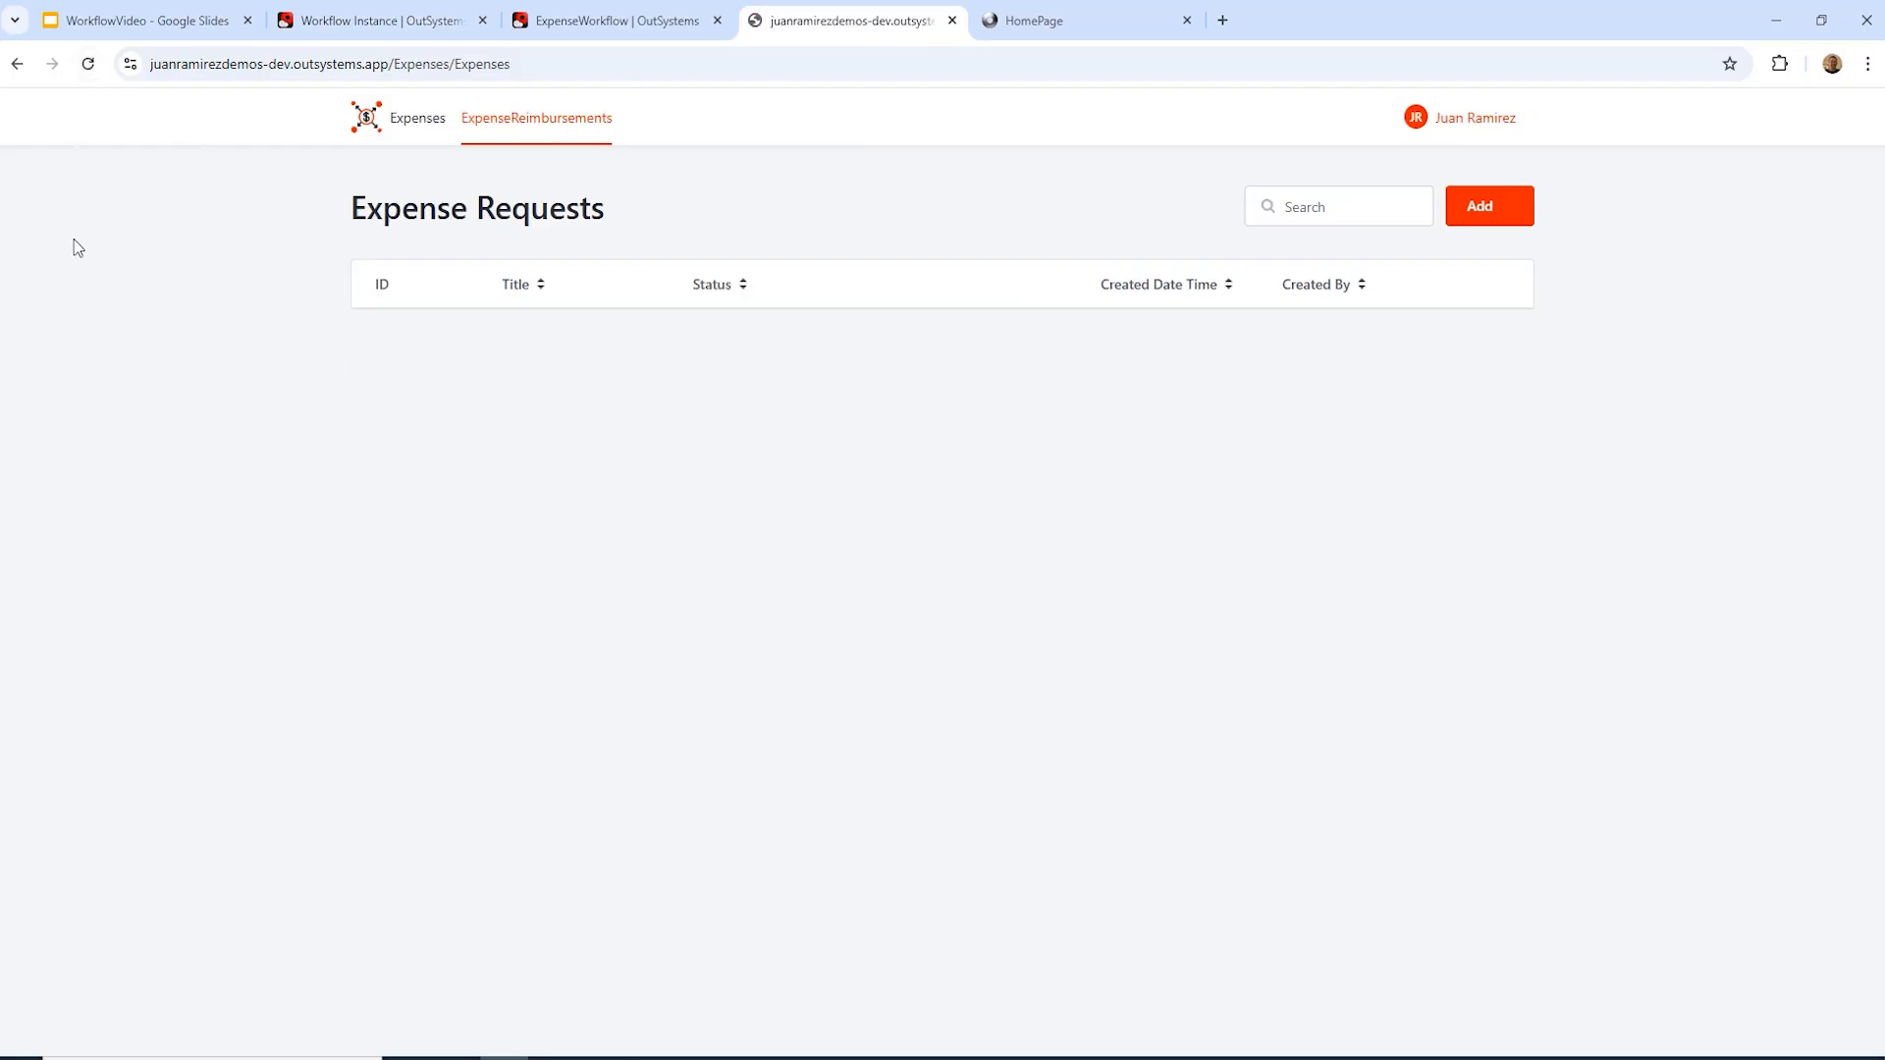
# Step: Check that EXP-232 now shows Accounts Payable status, then move to the AccountsPayable app
pyautogui.moveTo(1014, 338); pyautogui.dragTo(909, 539)
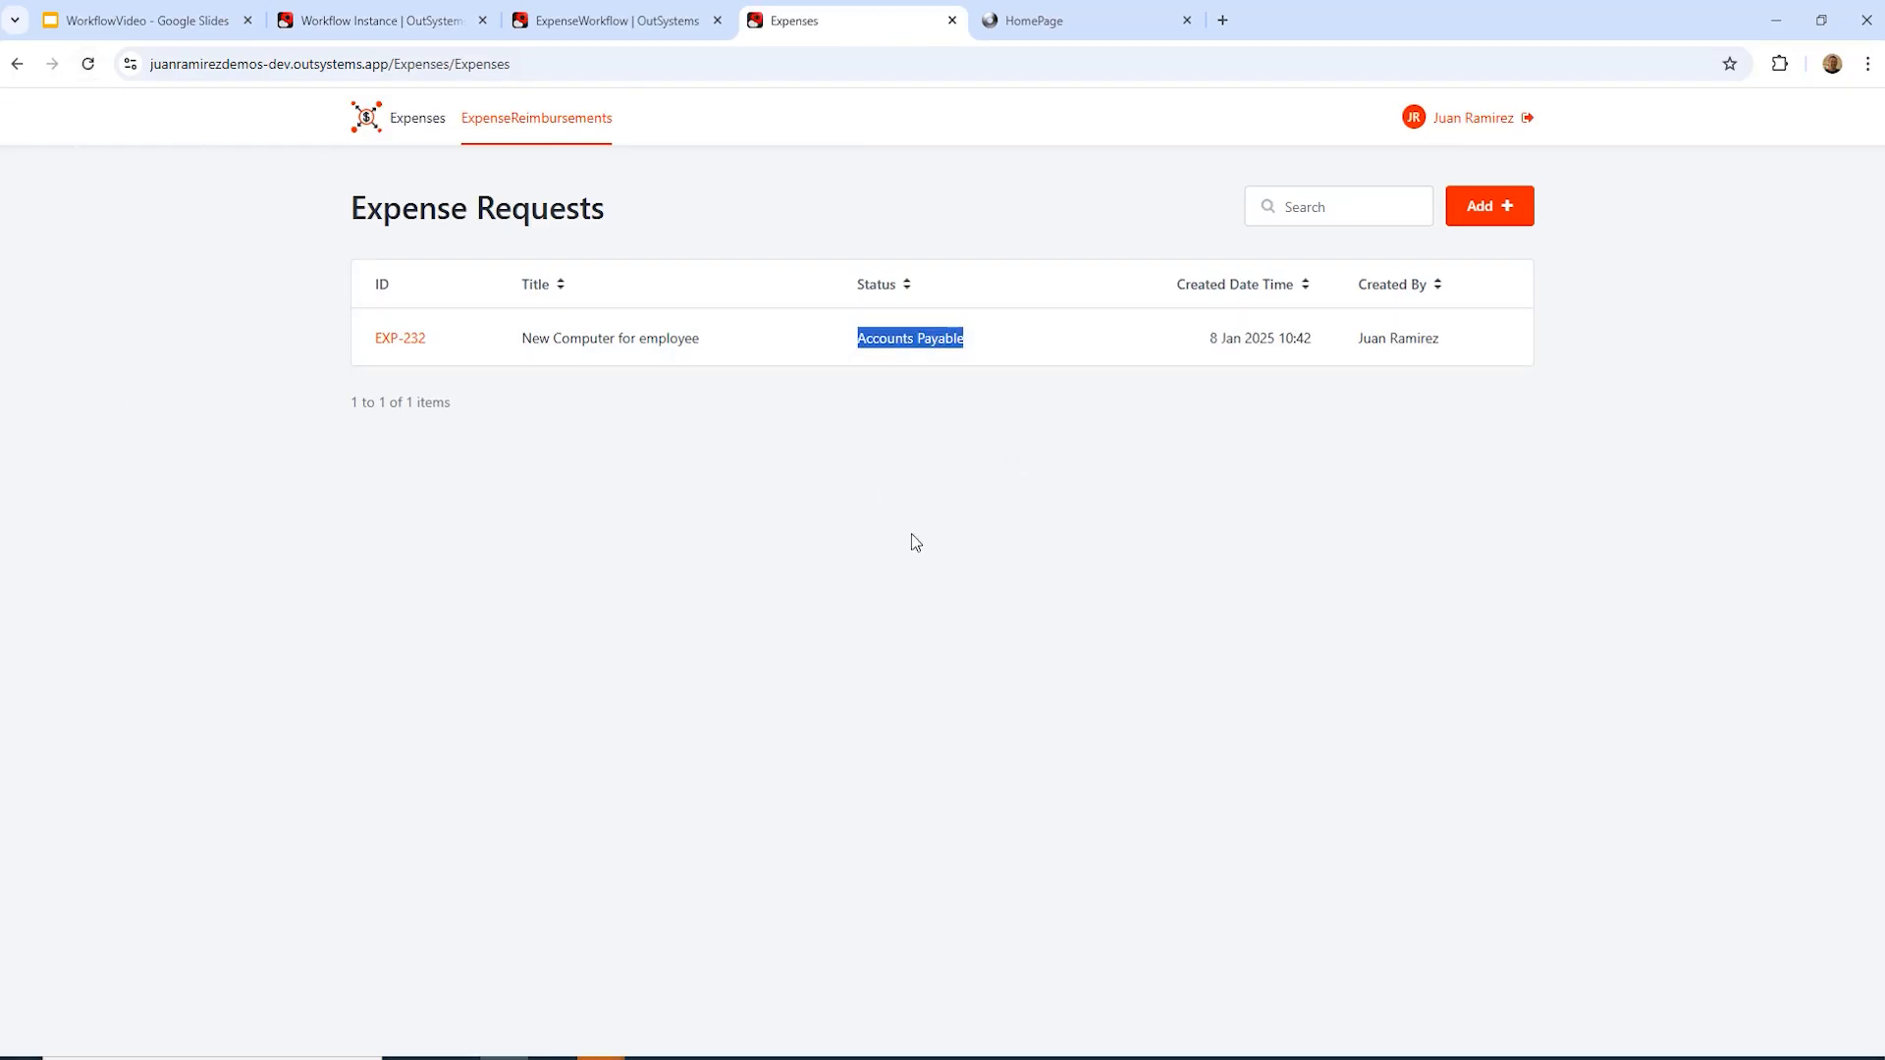
pyautogui.click(963, 415)
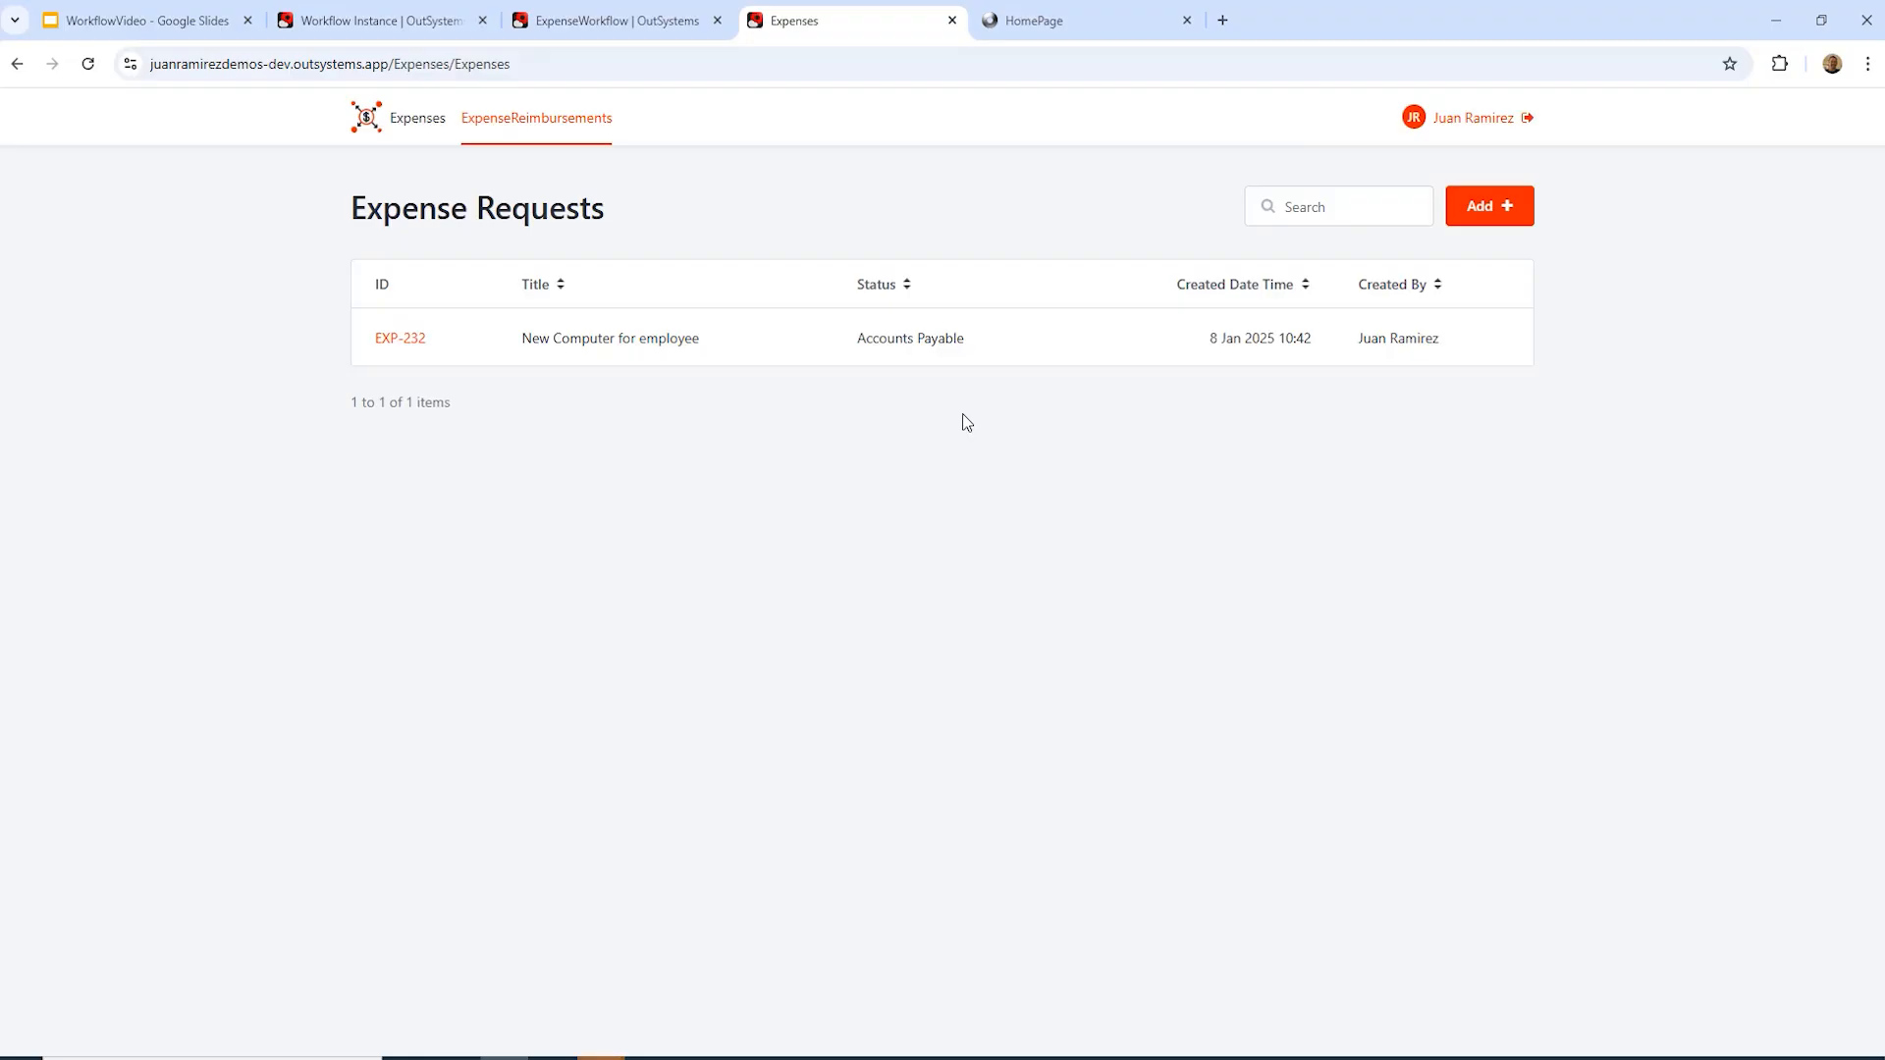
pyautogui.click(1115, 24)
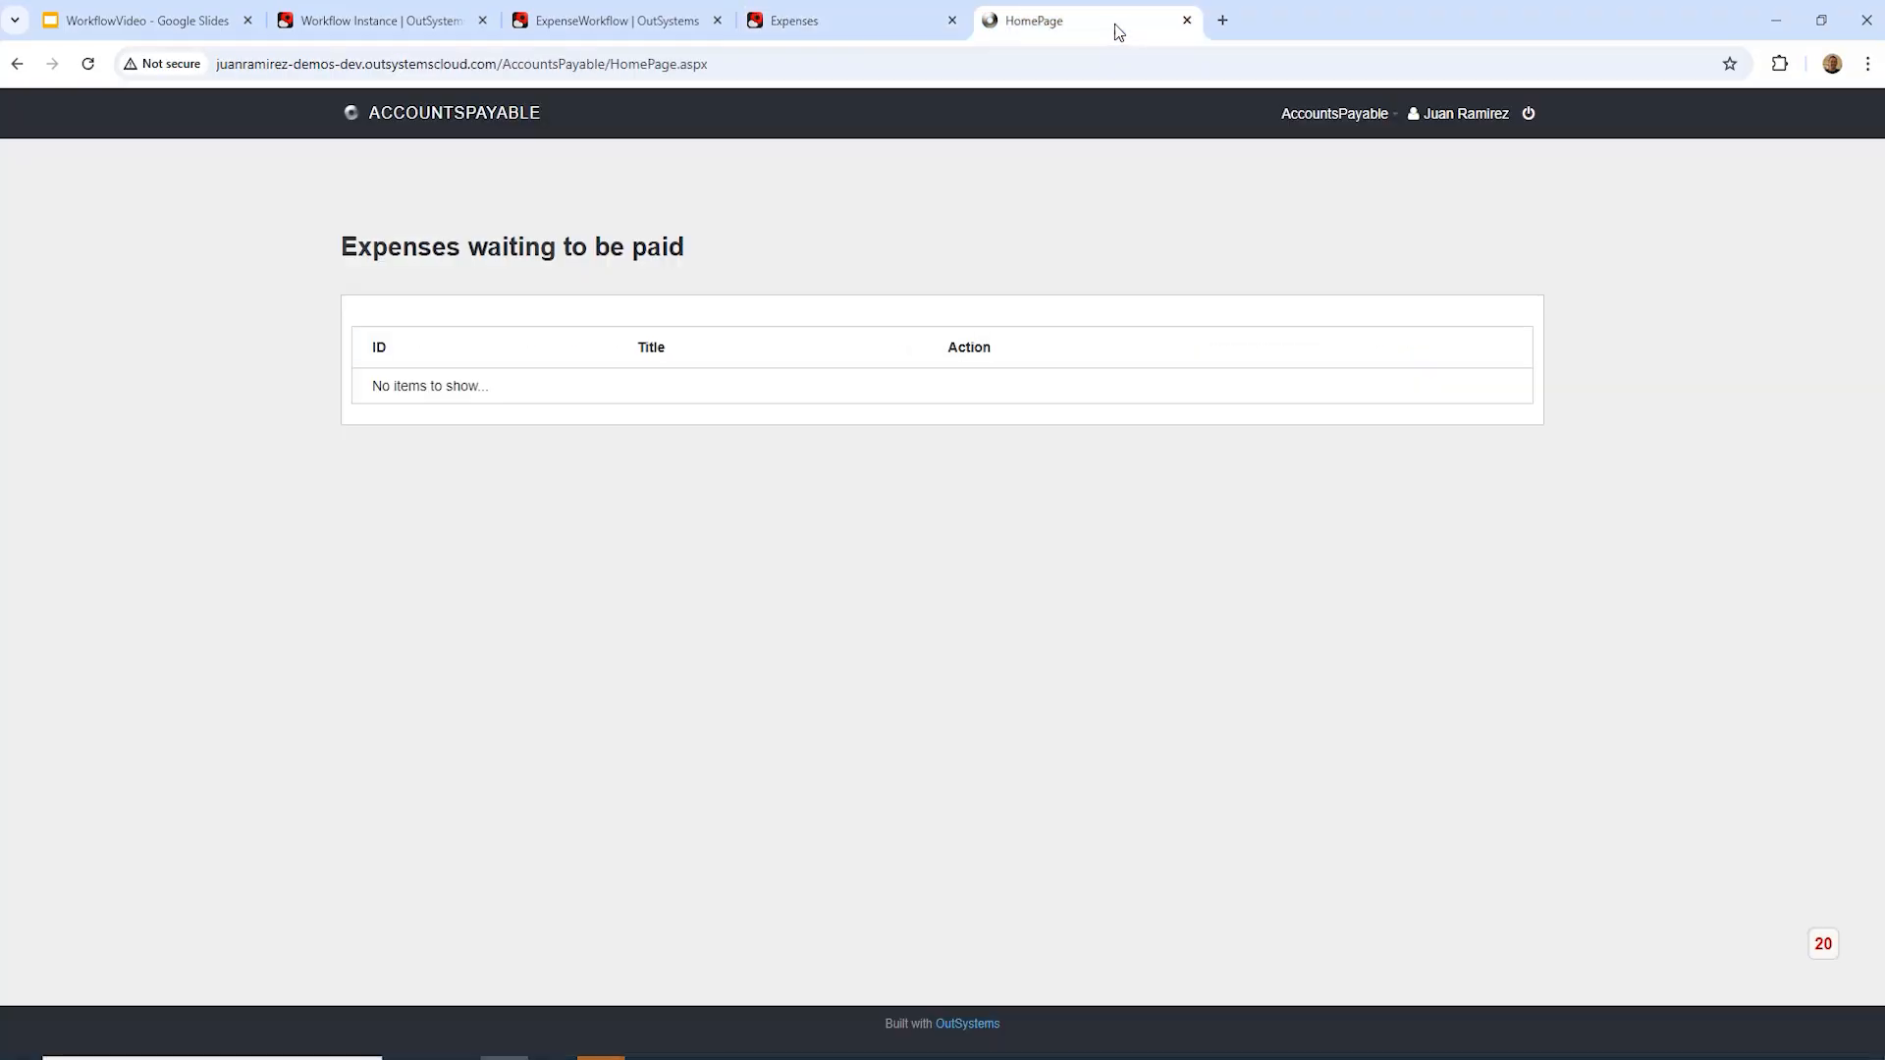
# Step: Reload the waiting-to-be-paid list and process the payment for expense 232
pyautogui.click(87, 64)
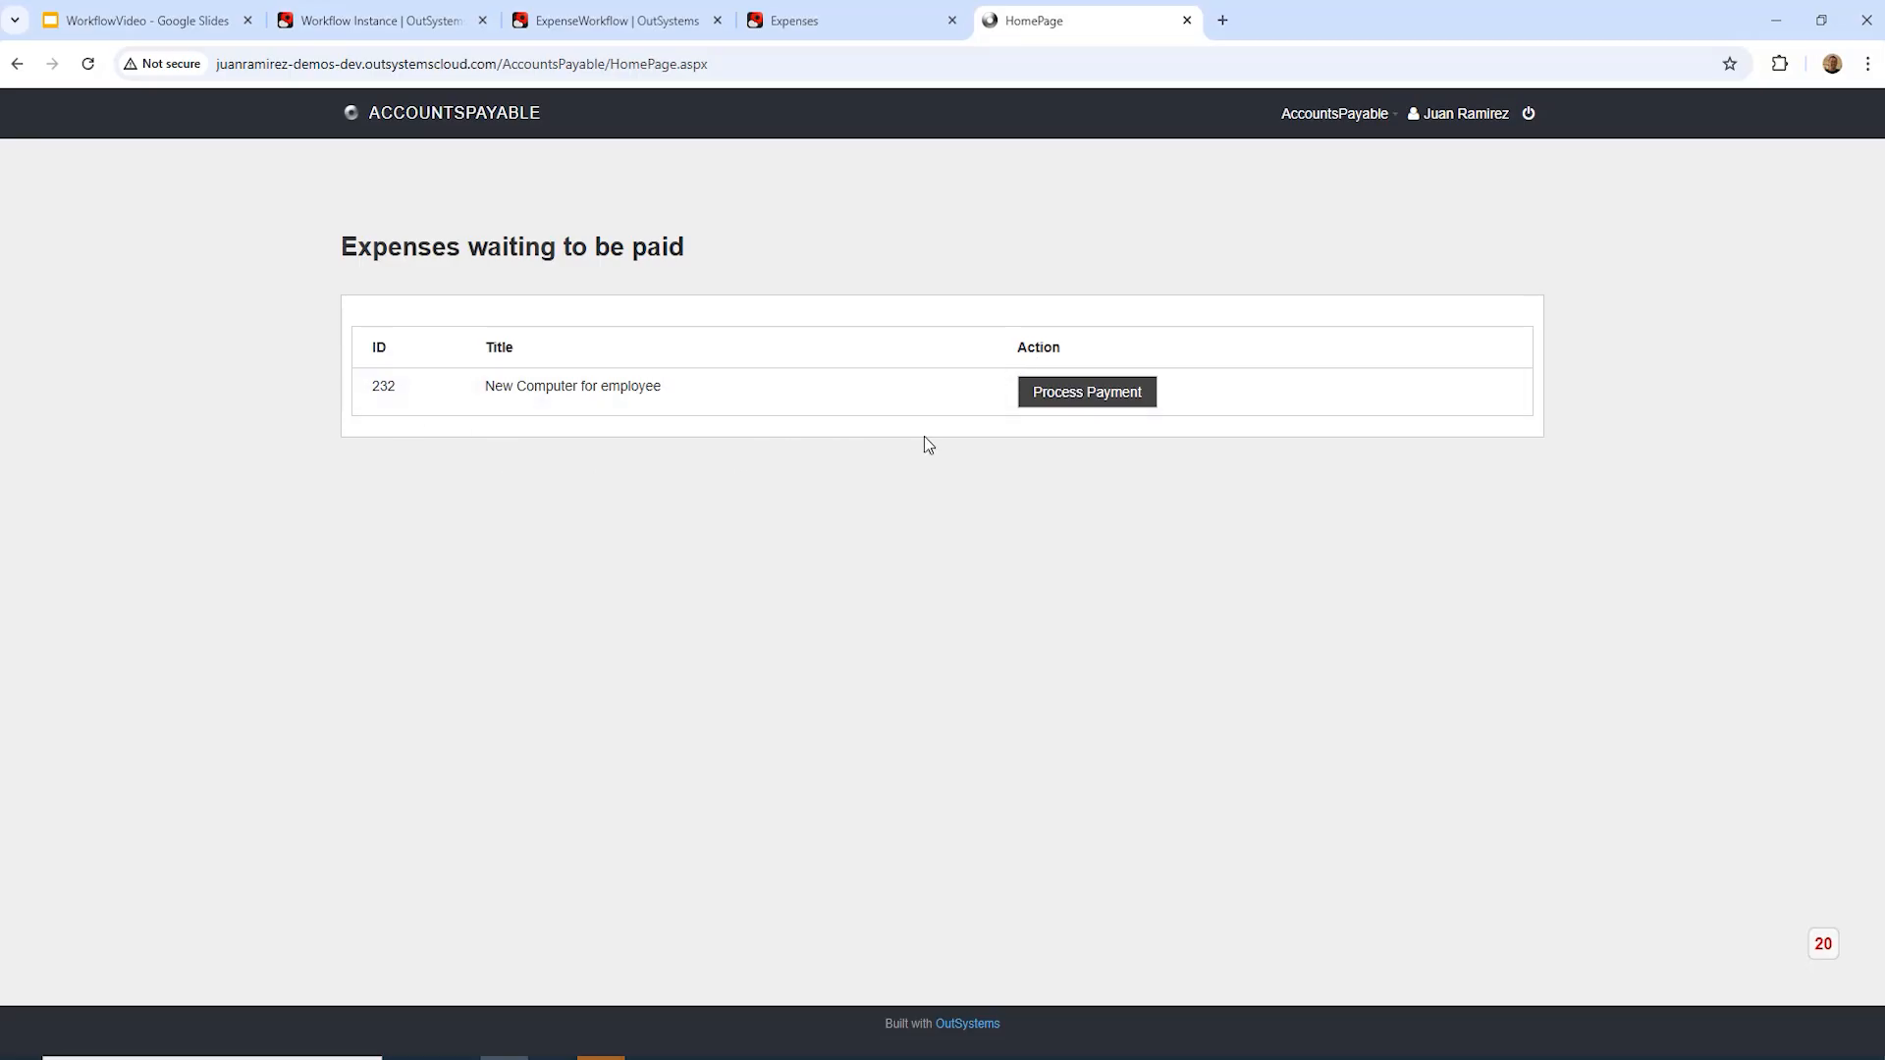
pyautogui.click(1088, 394)
# Step: Refresh Instance 892 and pan its diagram to confirm the workflow reached Done
pyautogui.click(340, 24)
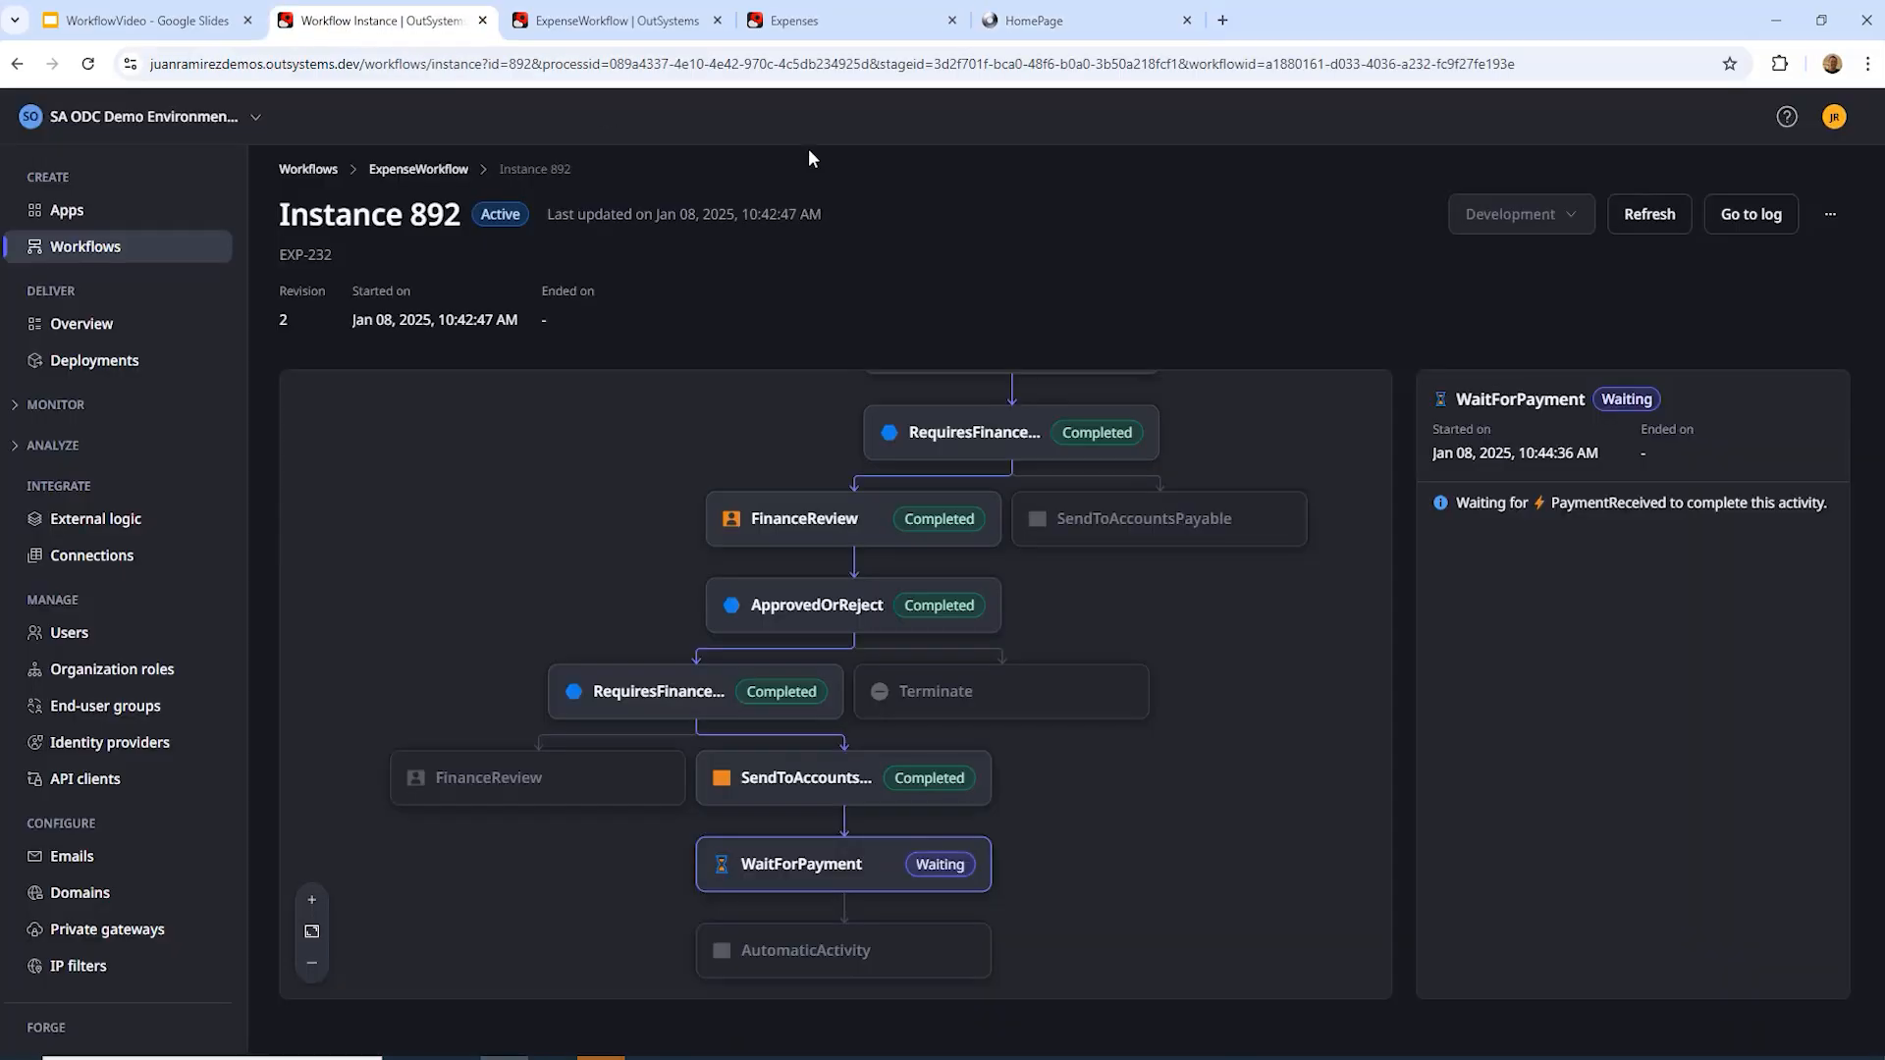
pyautogui.click(1638, 222)
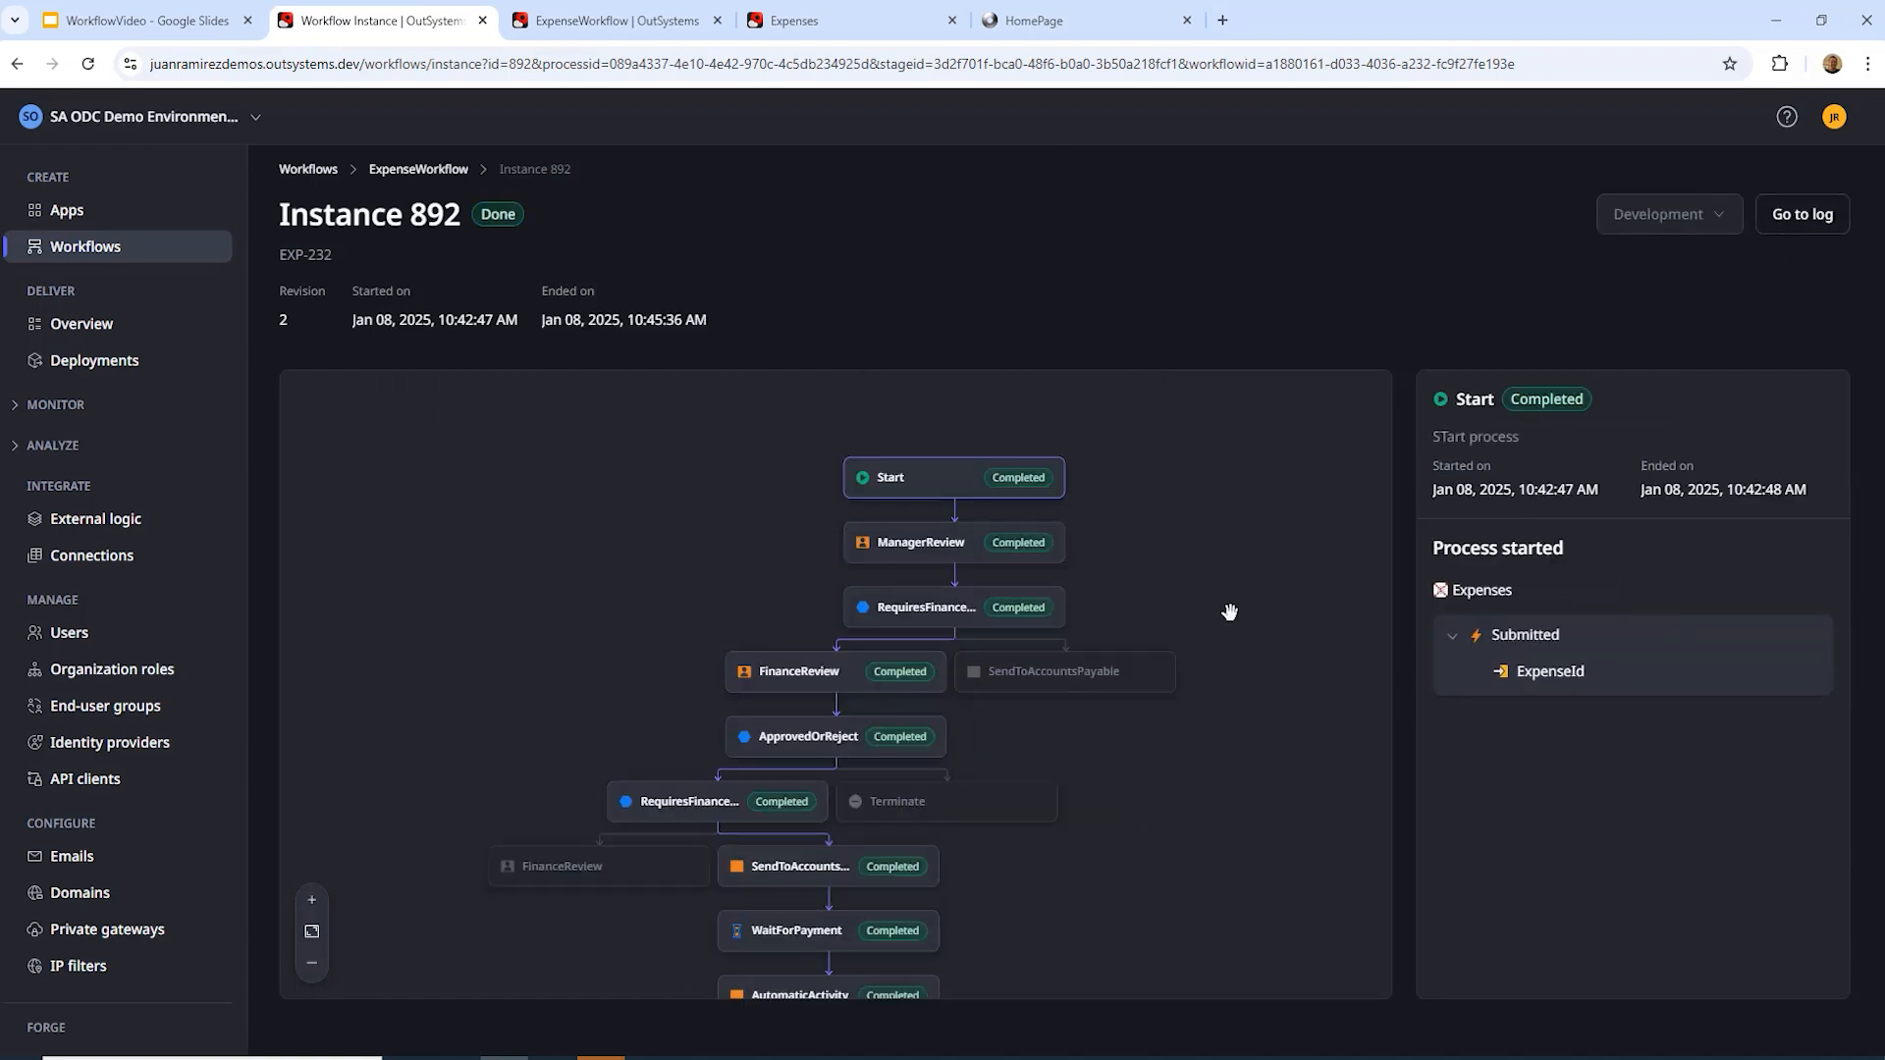
pyautogui.moveTo(1240, 704); pyautogui.dragTo(1246, 564)
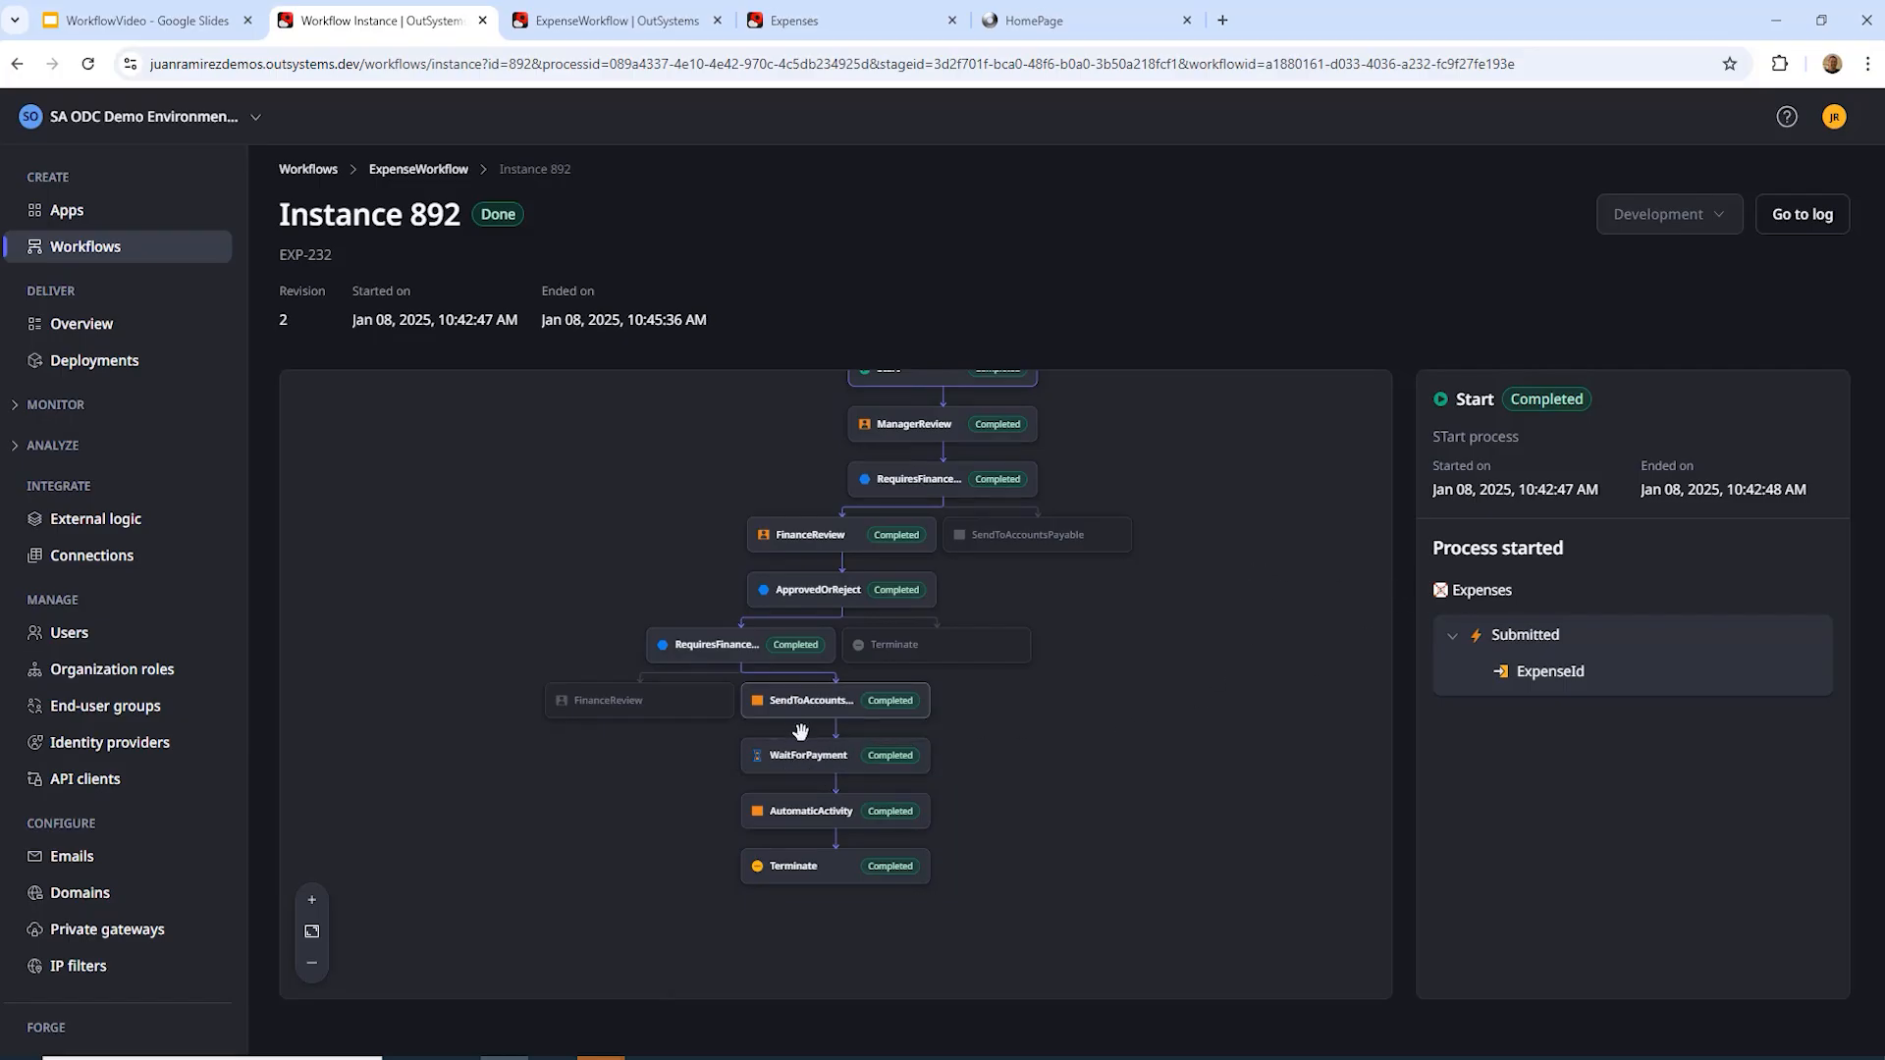
# Step: Inspect the WaitForPayment, AutomaticActivity and Terminate step details, then return to the Expenses list
pyautogui.click(859, 762)
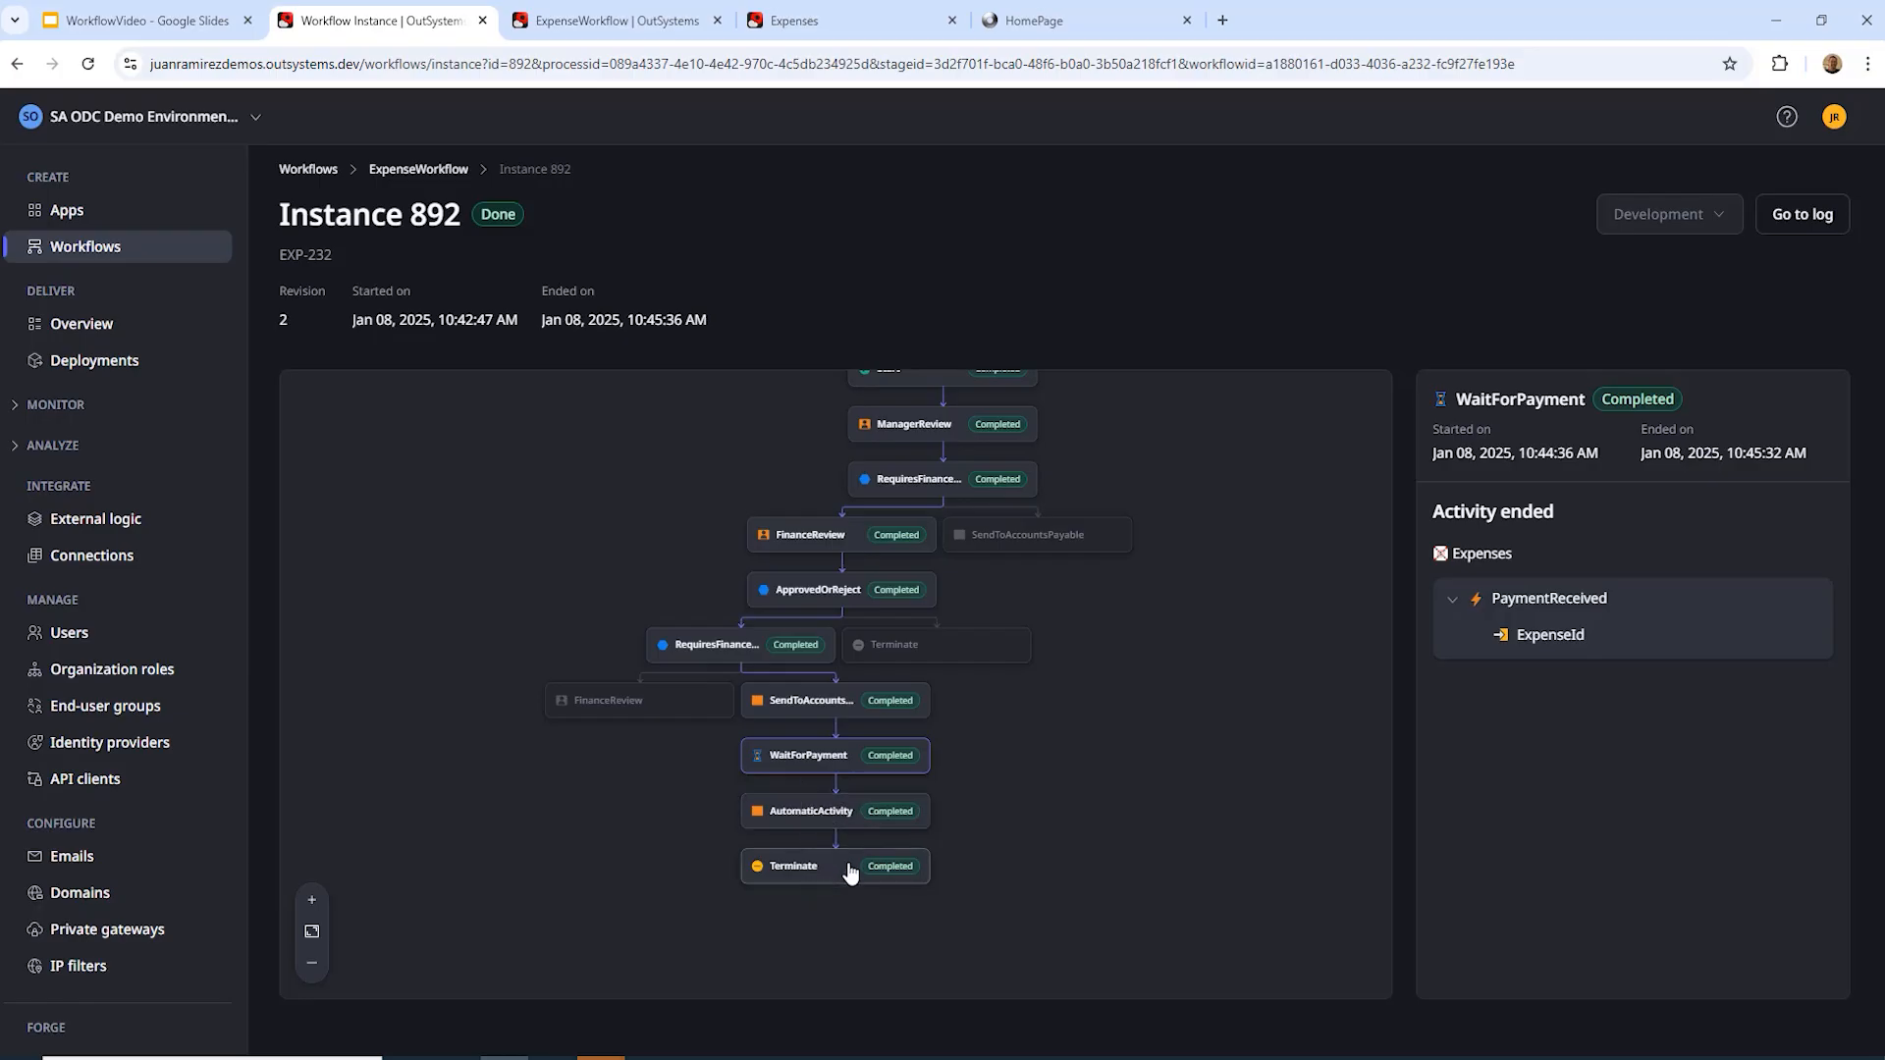
pyautogui.click(836, 817)
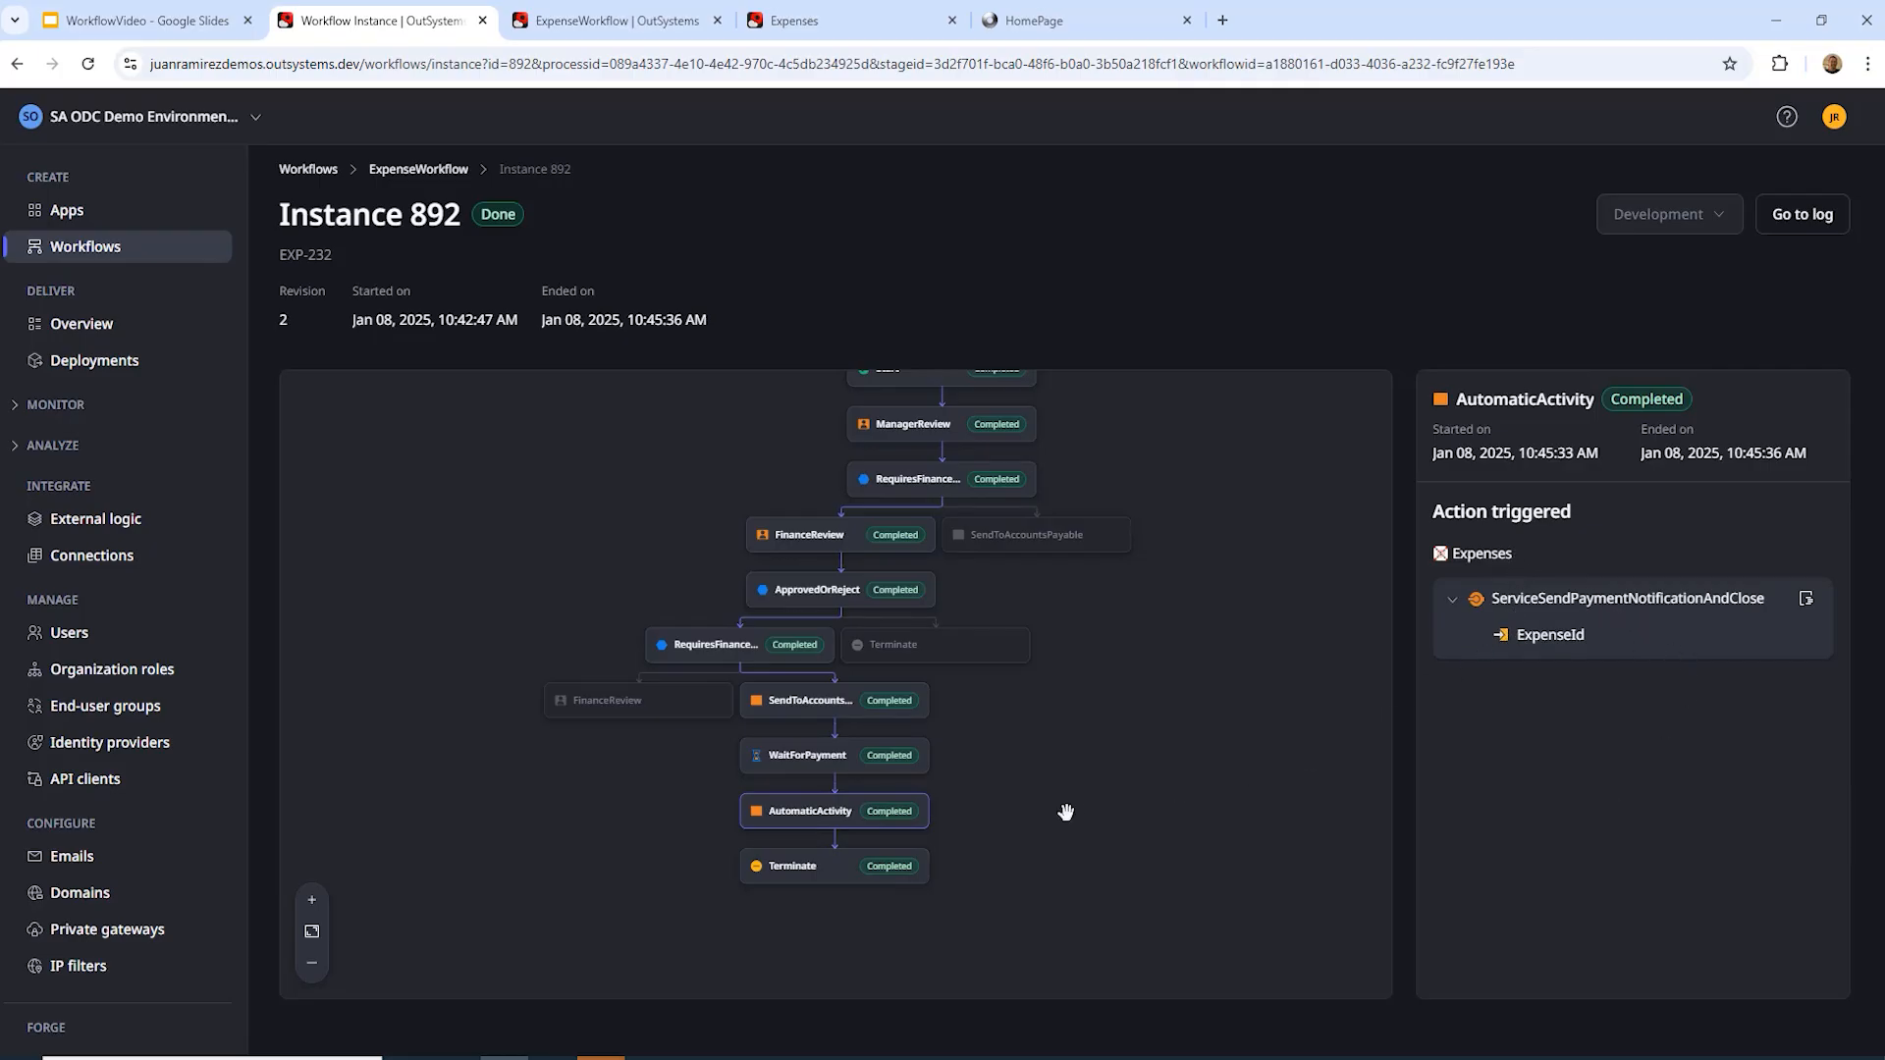
pyautogui.click(836, 877)
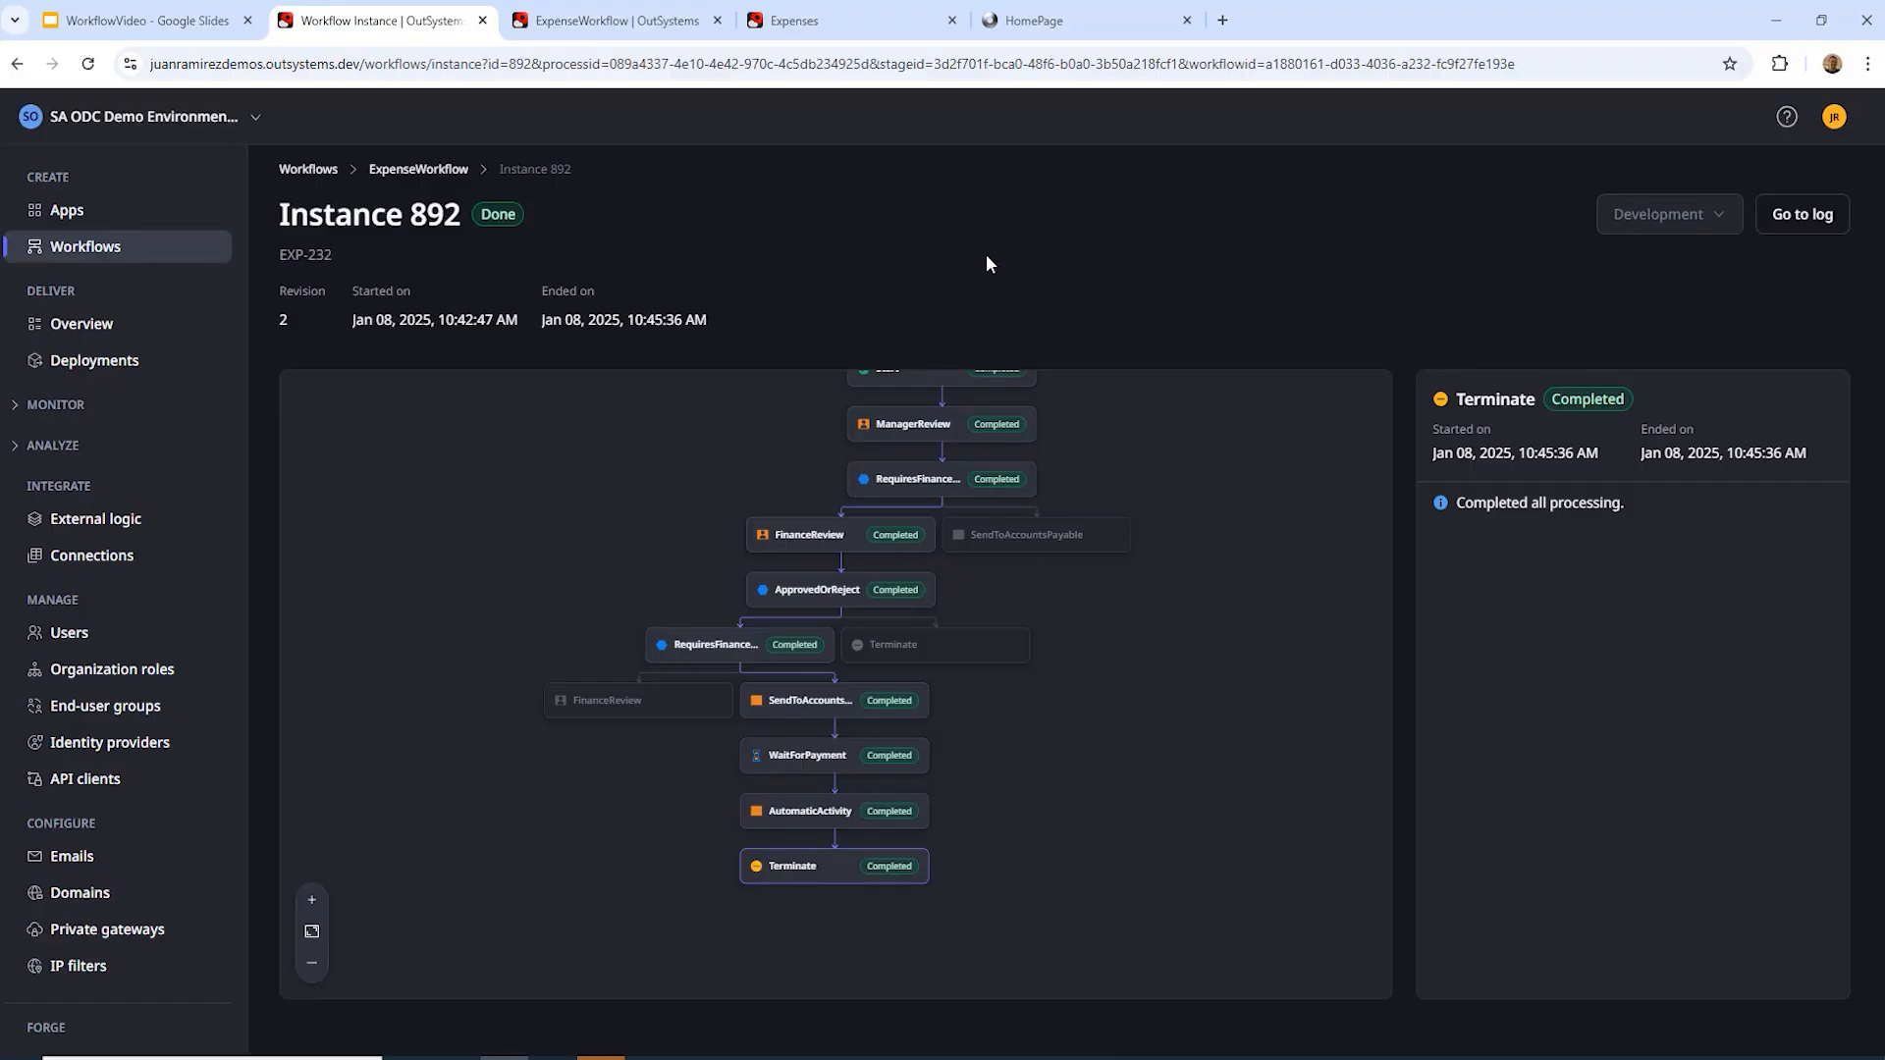
pyautogui.click(834, 21)
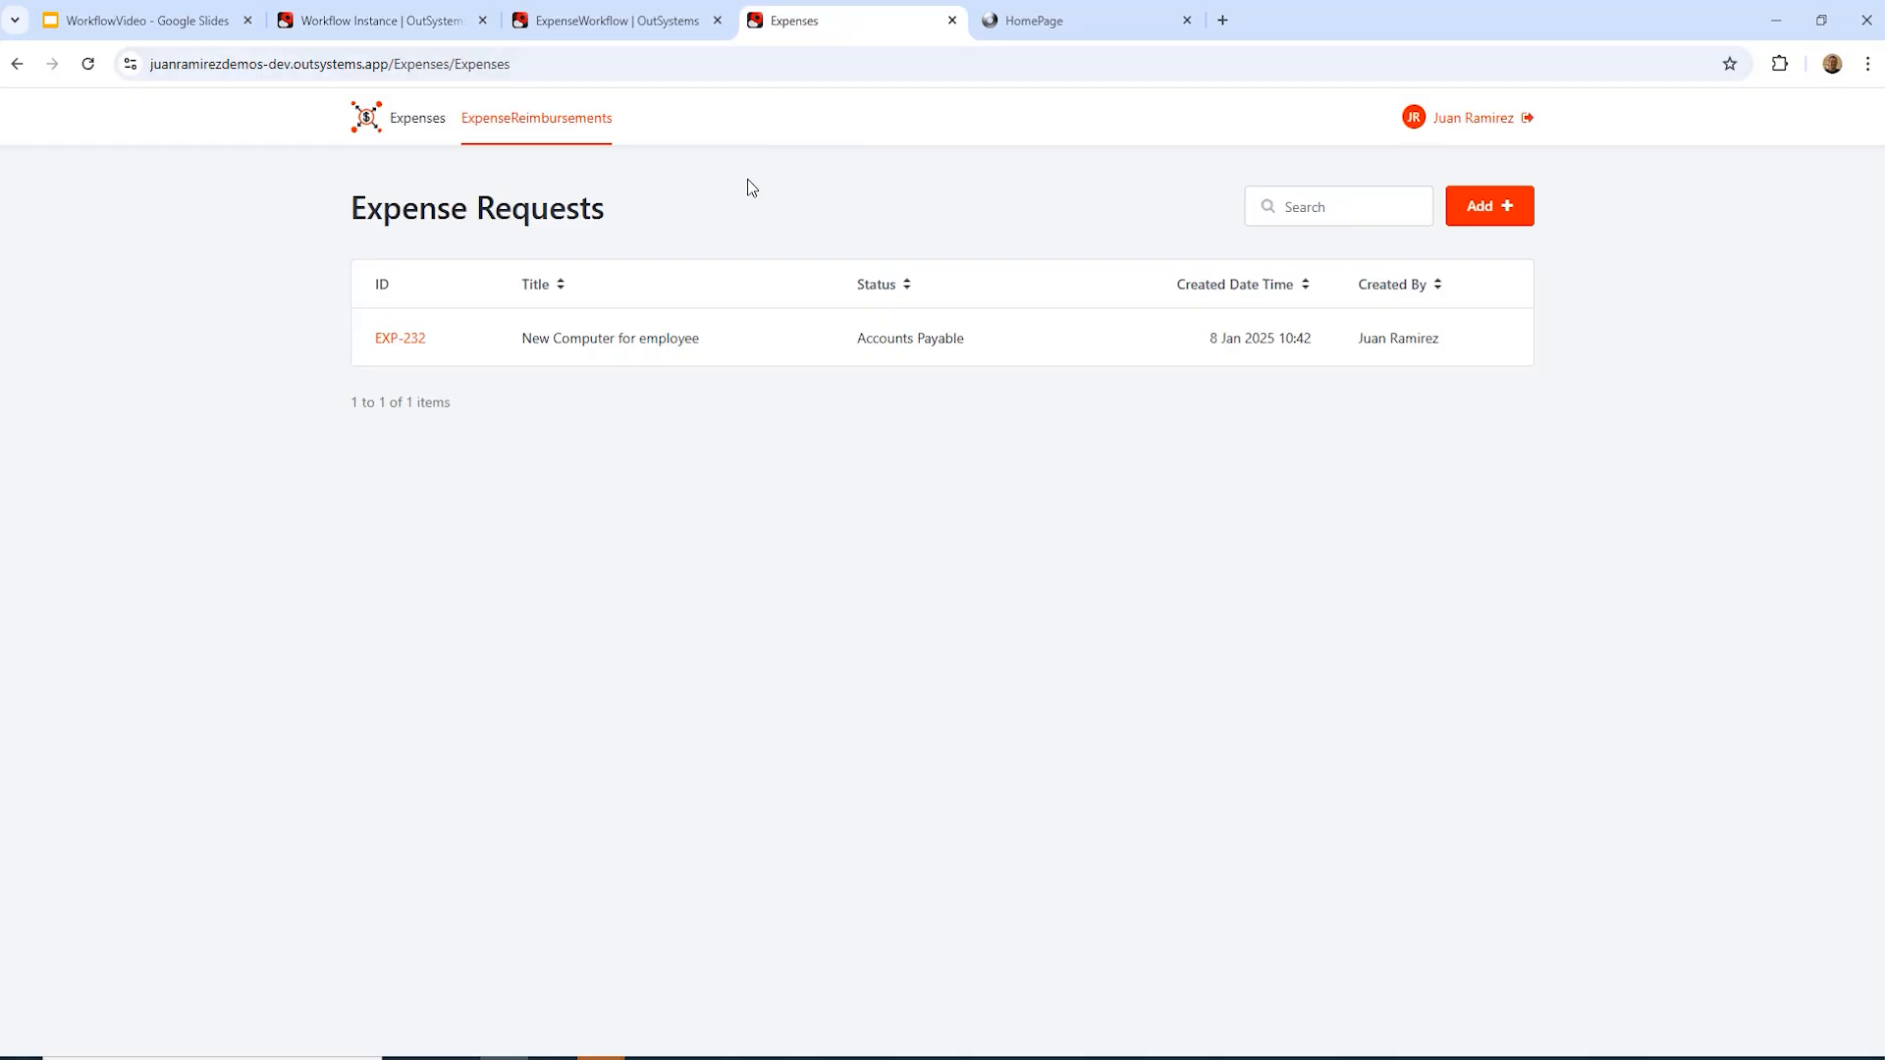
# Step: Reload the Expenses list to see EXP-232 marked as Paid
pyautogui.click(88, 65)
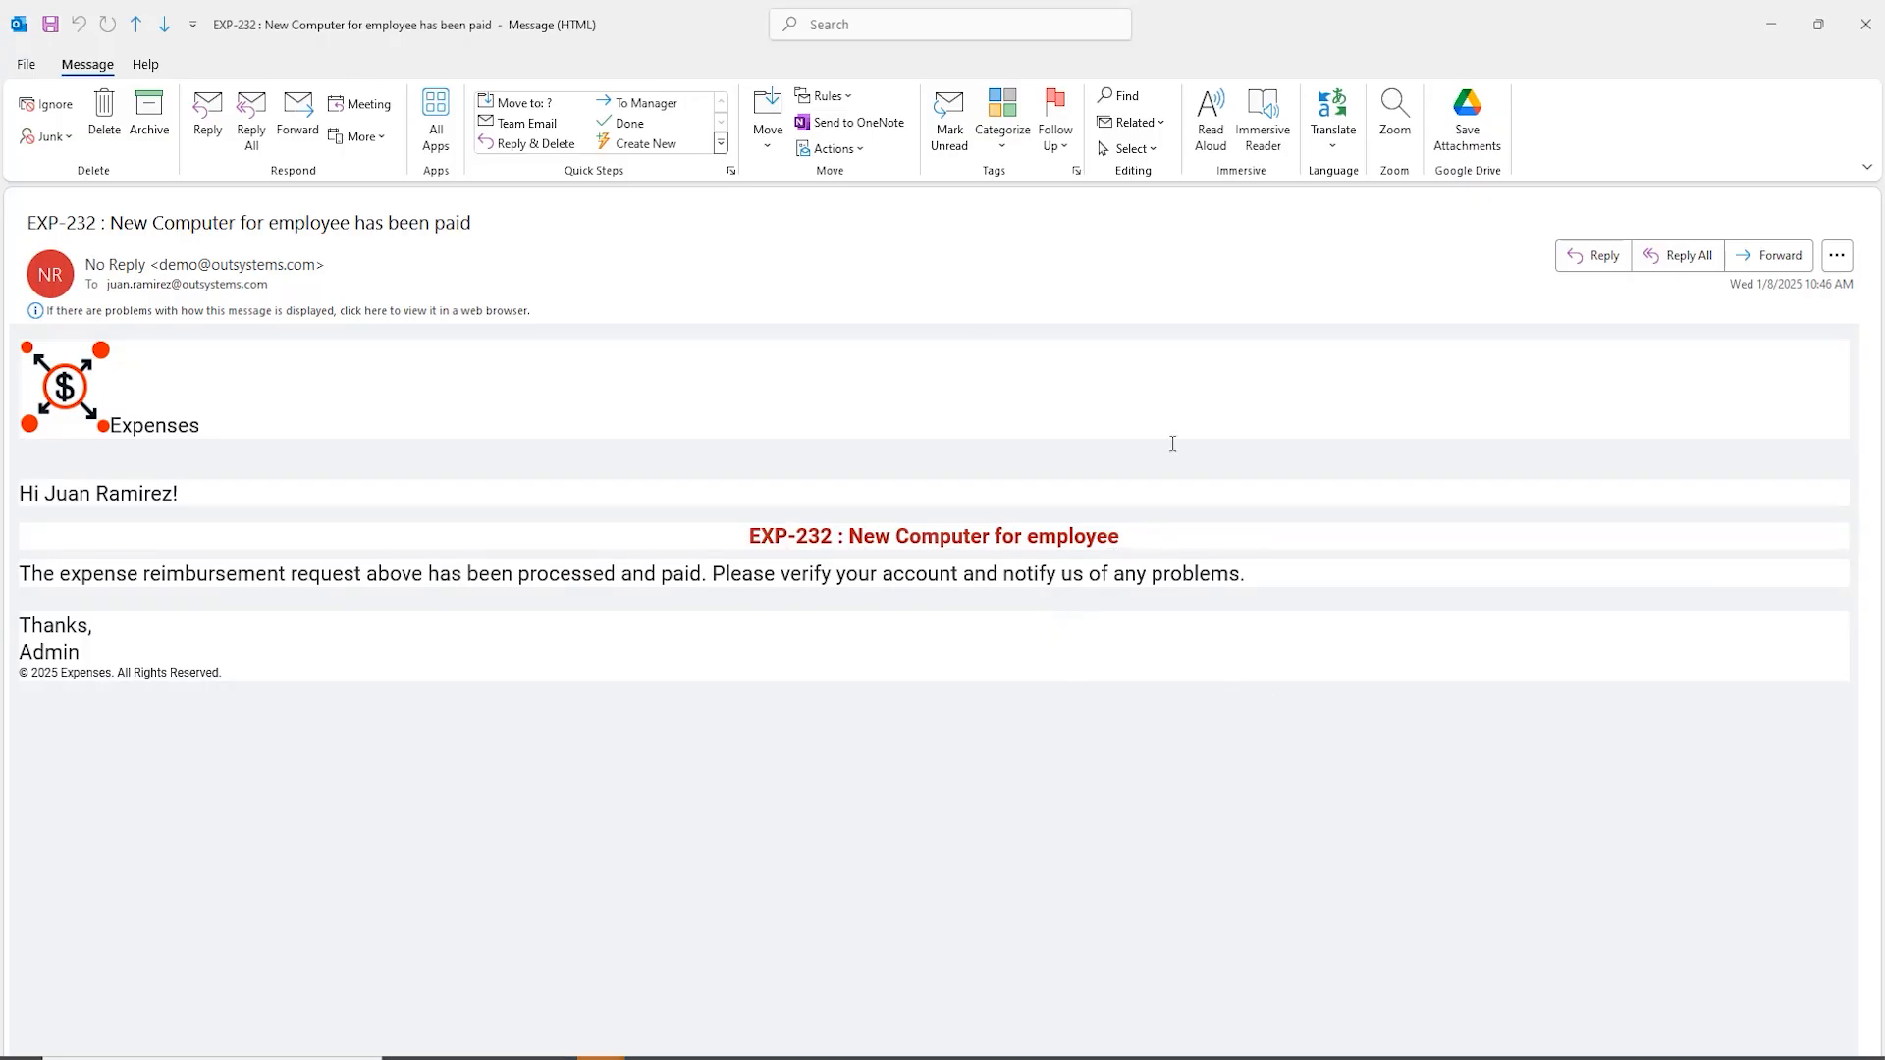
# Step: Close the payment email and view ExpenseWorkflow's instances list, where 892 shows Done
pyautogui.click(1865, 24)
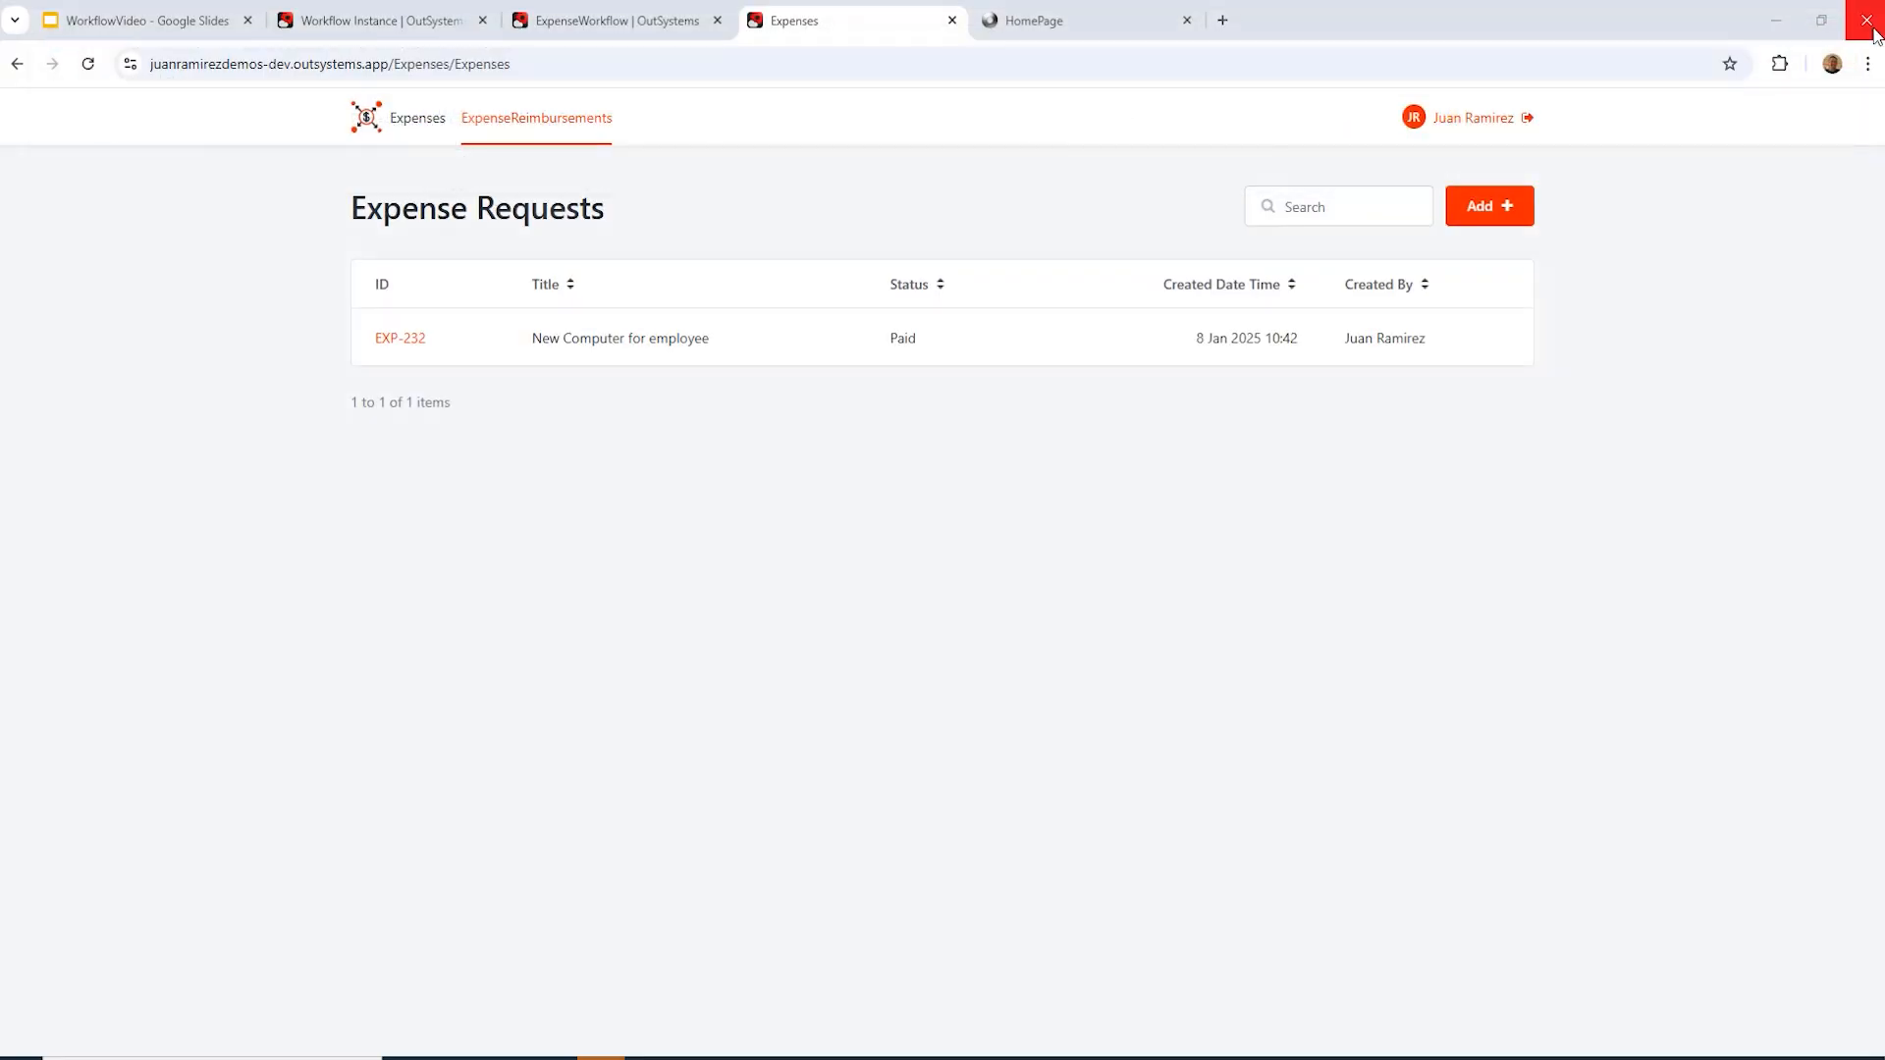
pyautogui.click(393, 20)
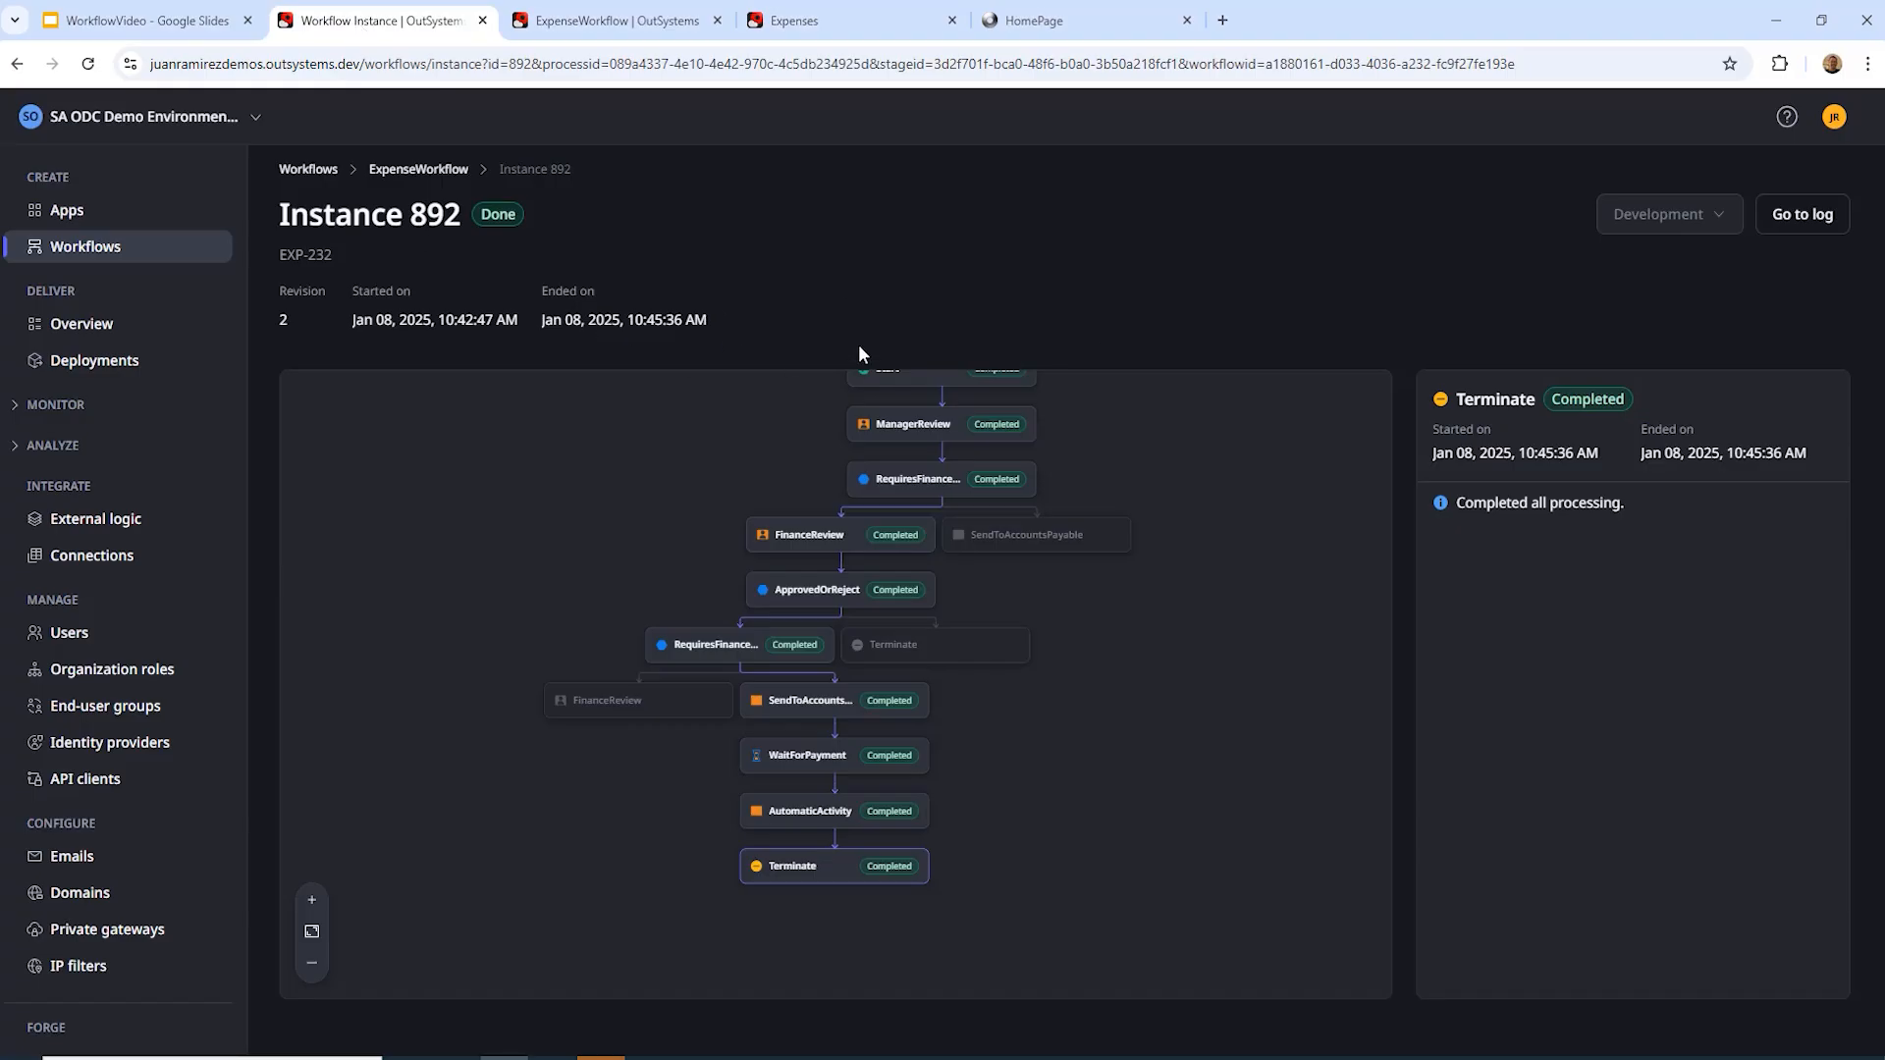
pyautogui.click(405, 168)
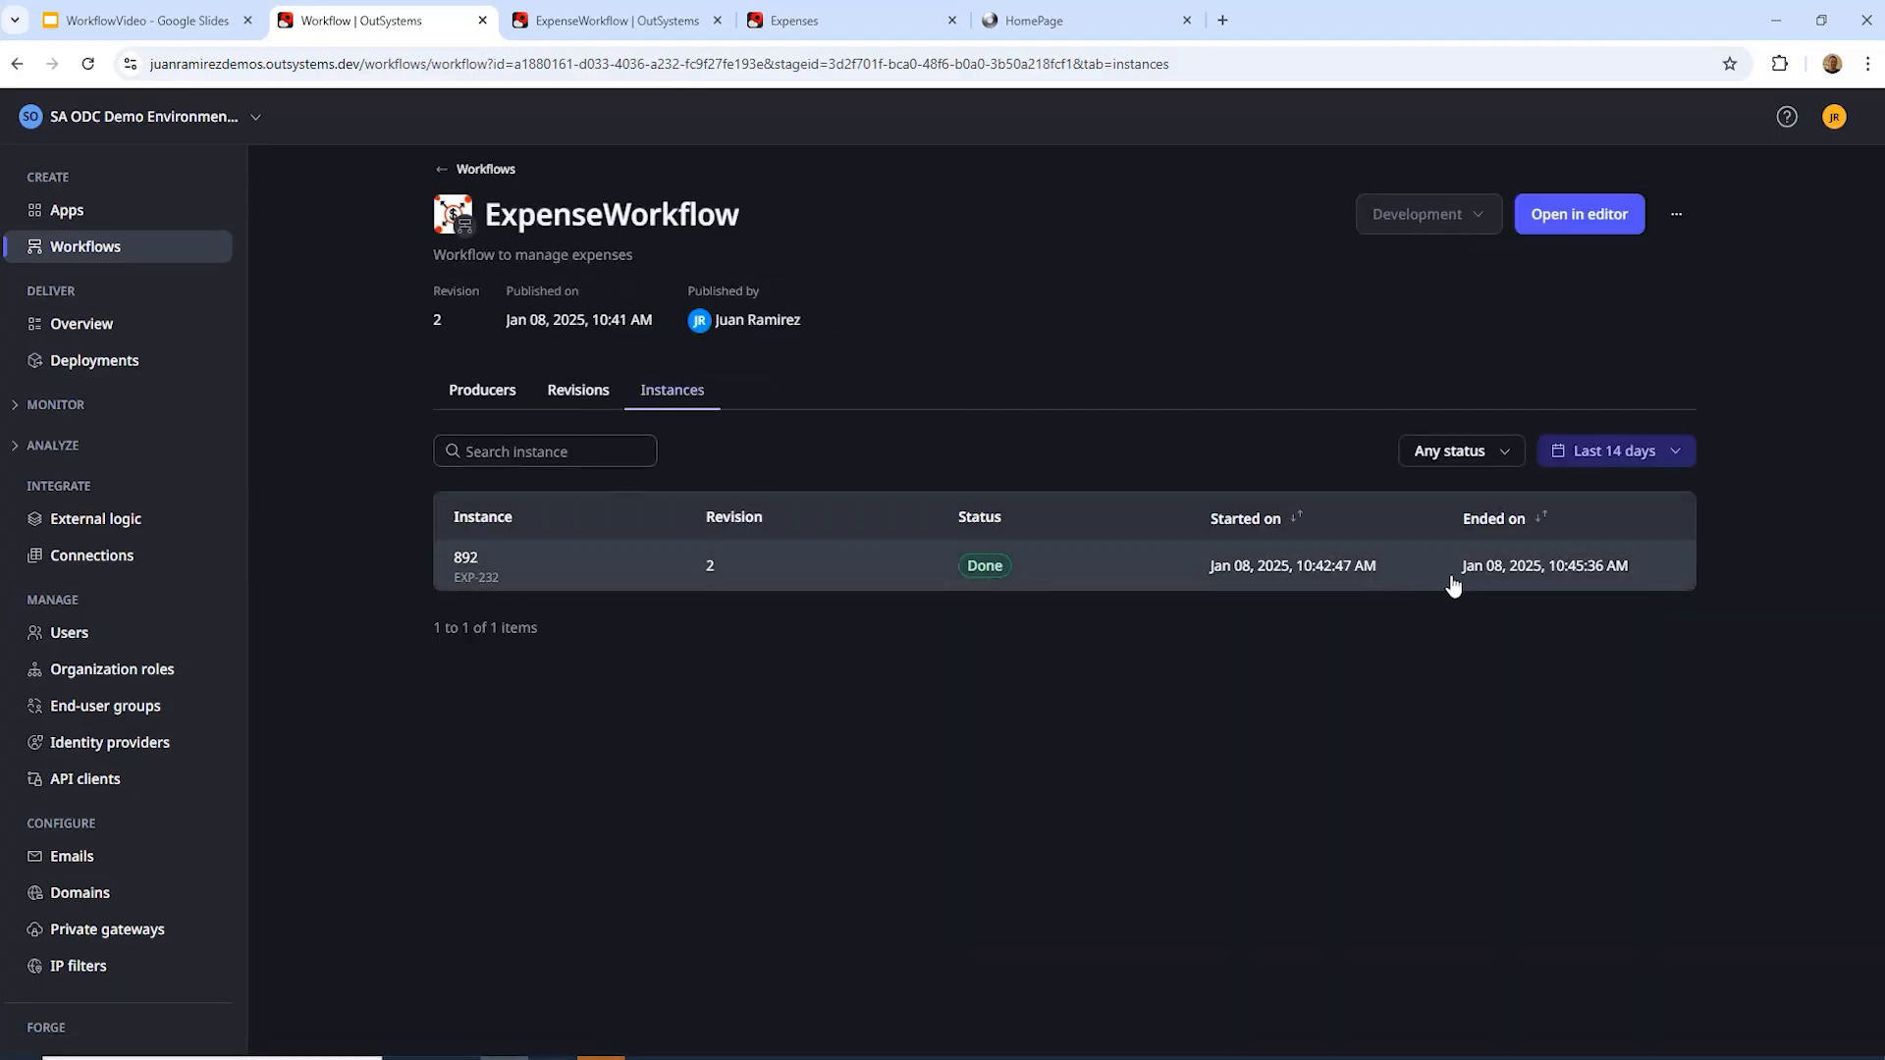
# Step: Reopen instance 892 and go to its log
pyautogui.click(488, 574)
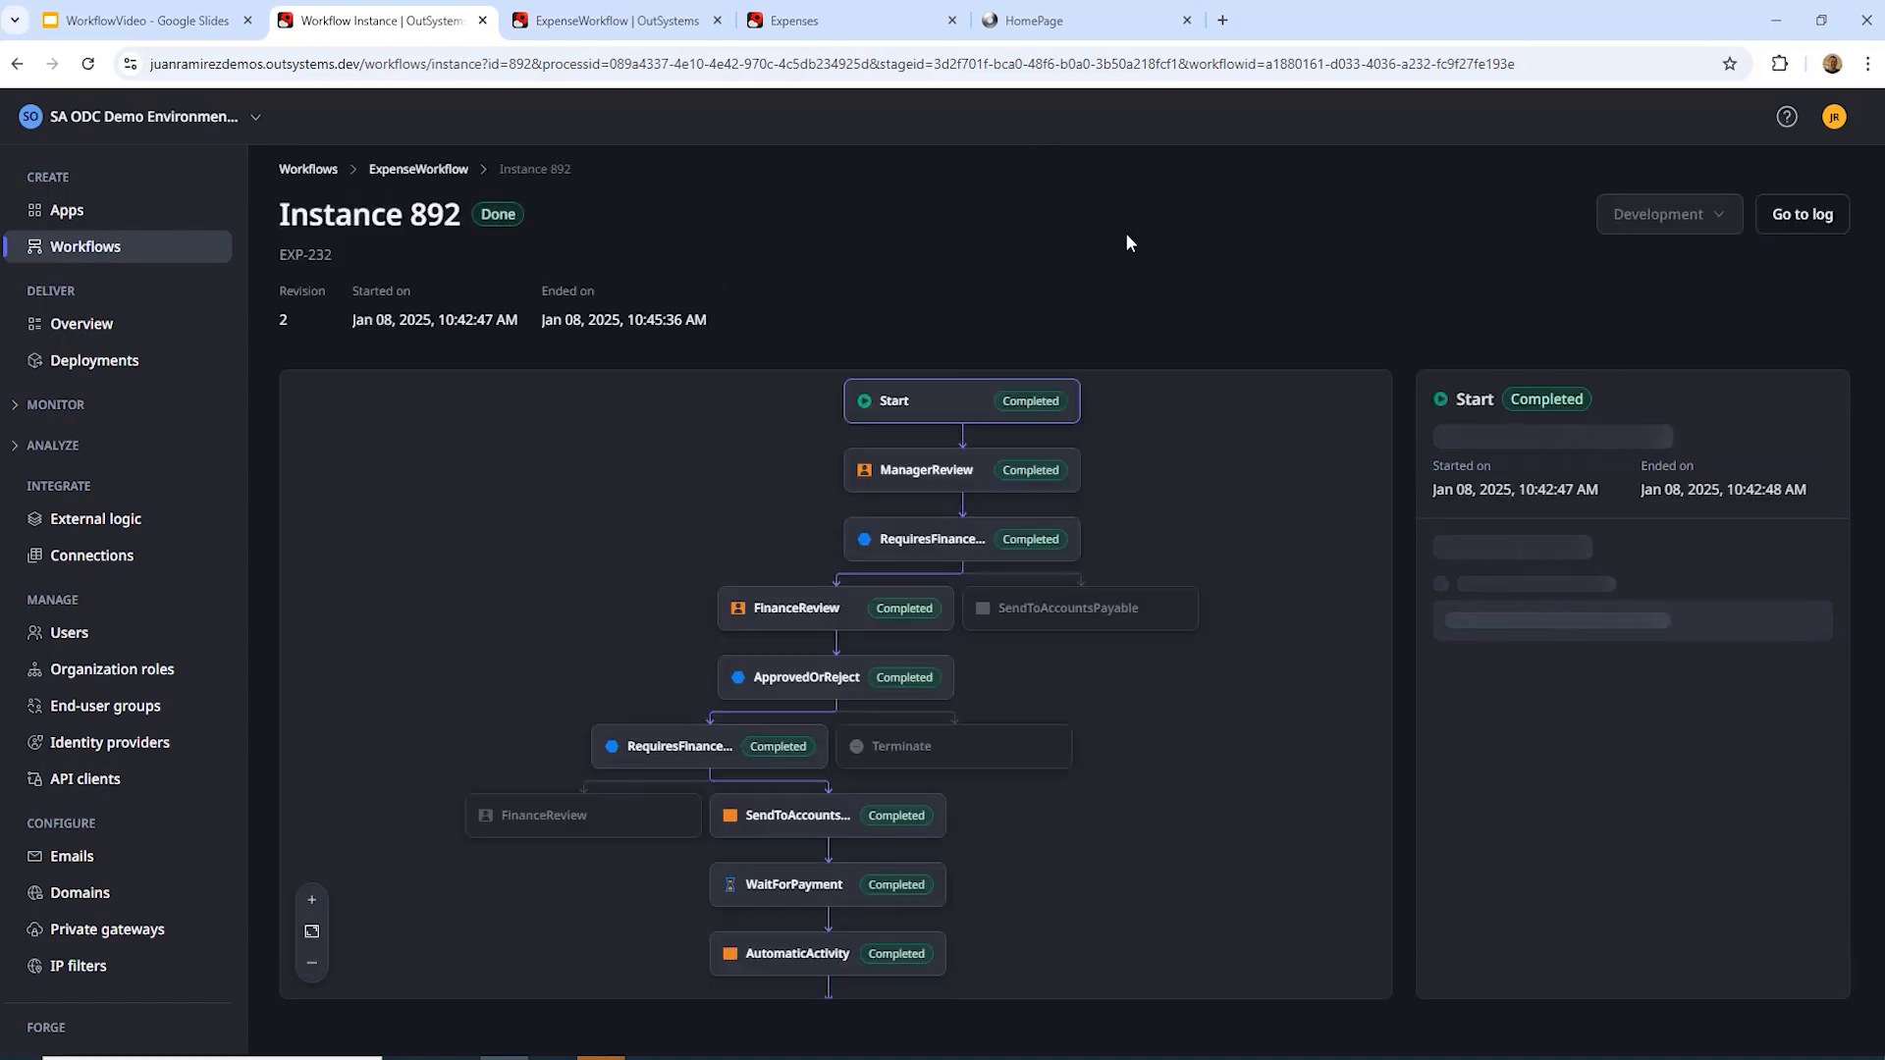
pyautogui.scroll(-1, 1104, 373)
pyautogui.scroll(3, 1104, 373)
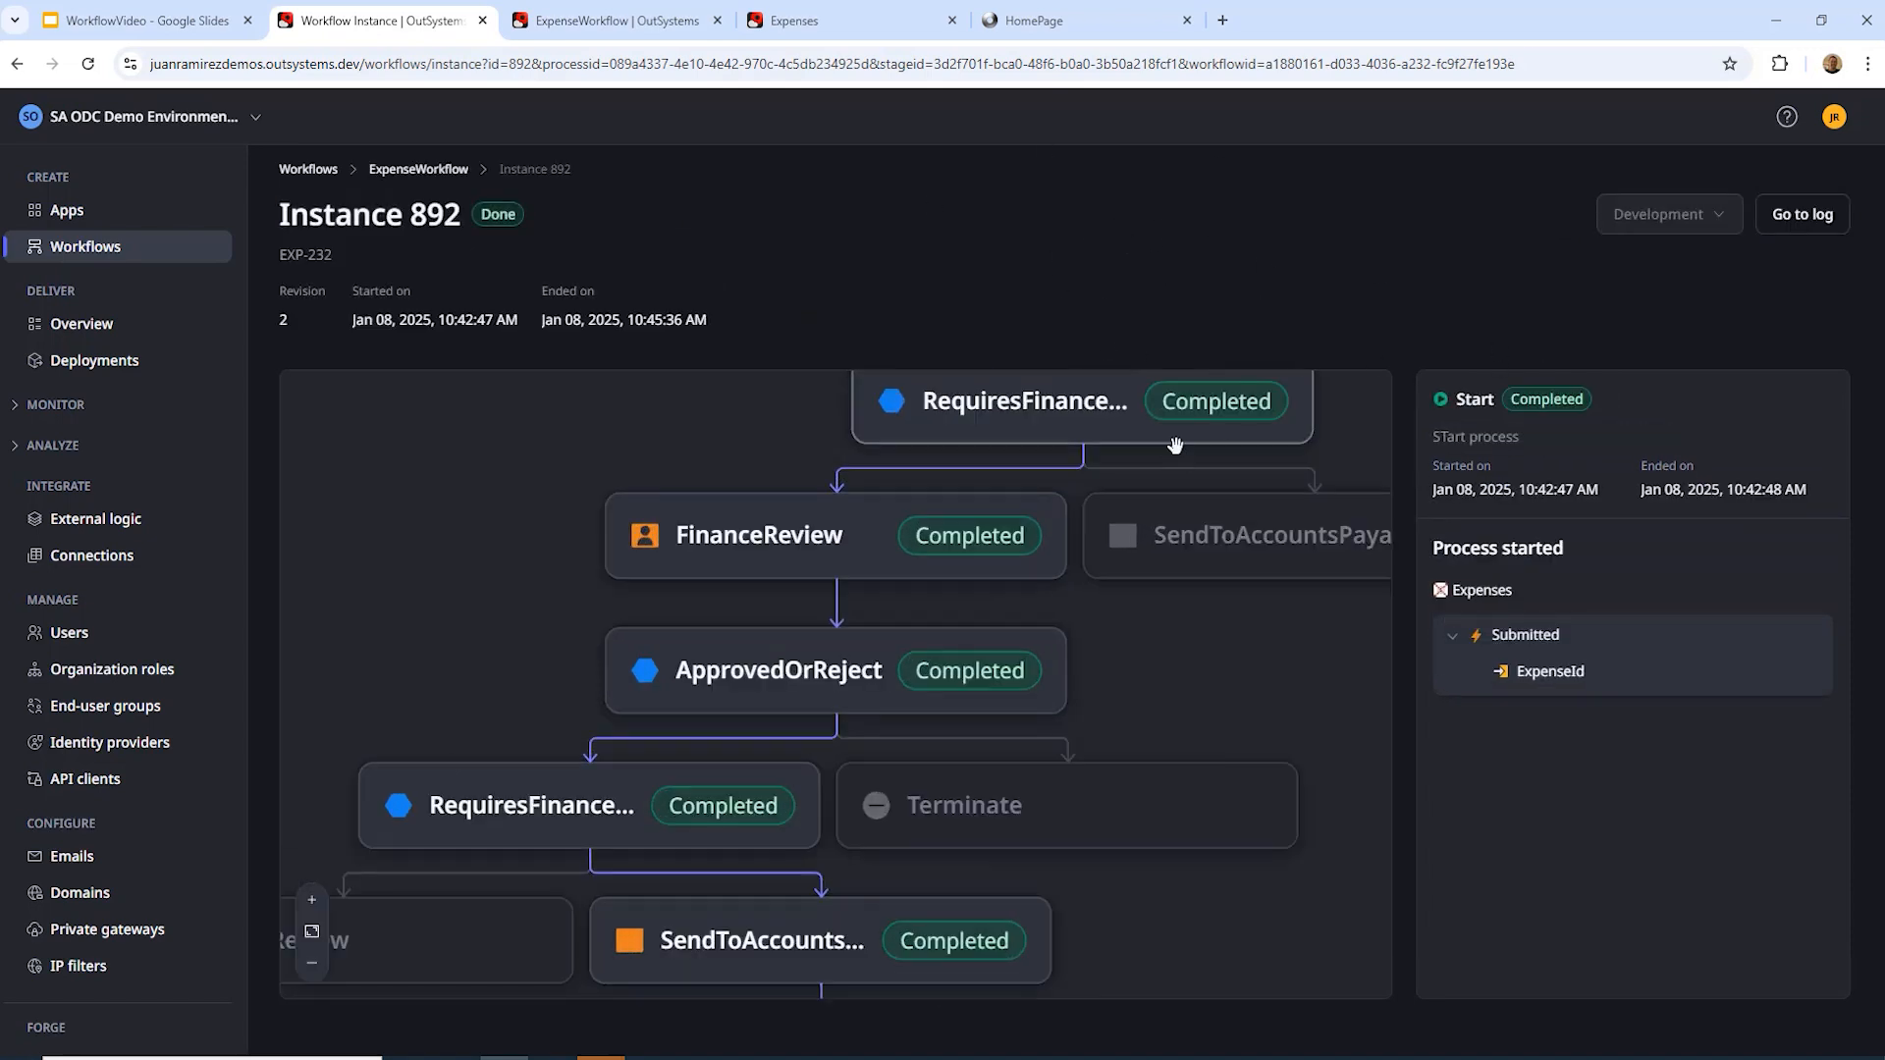
pyautogui.scroll(-5, 1182, 440)
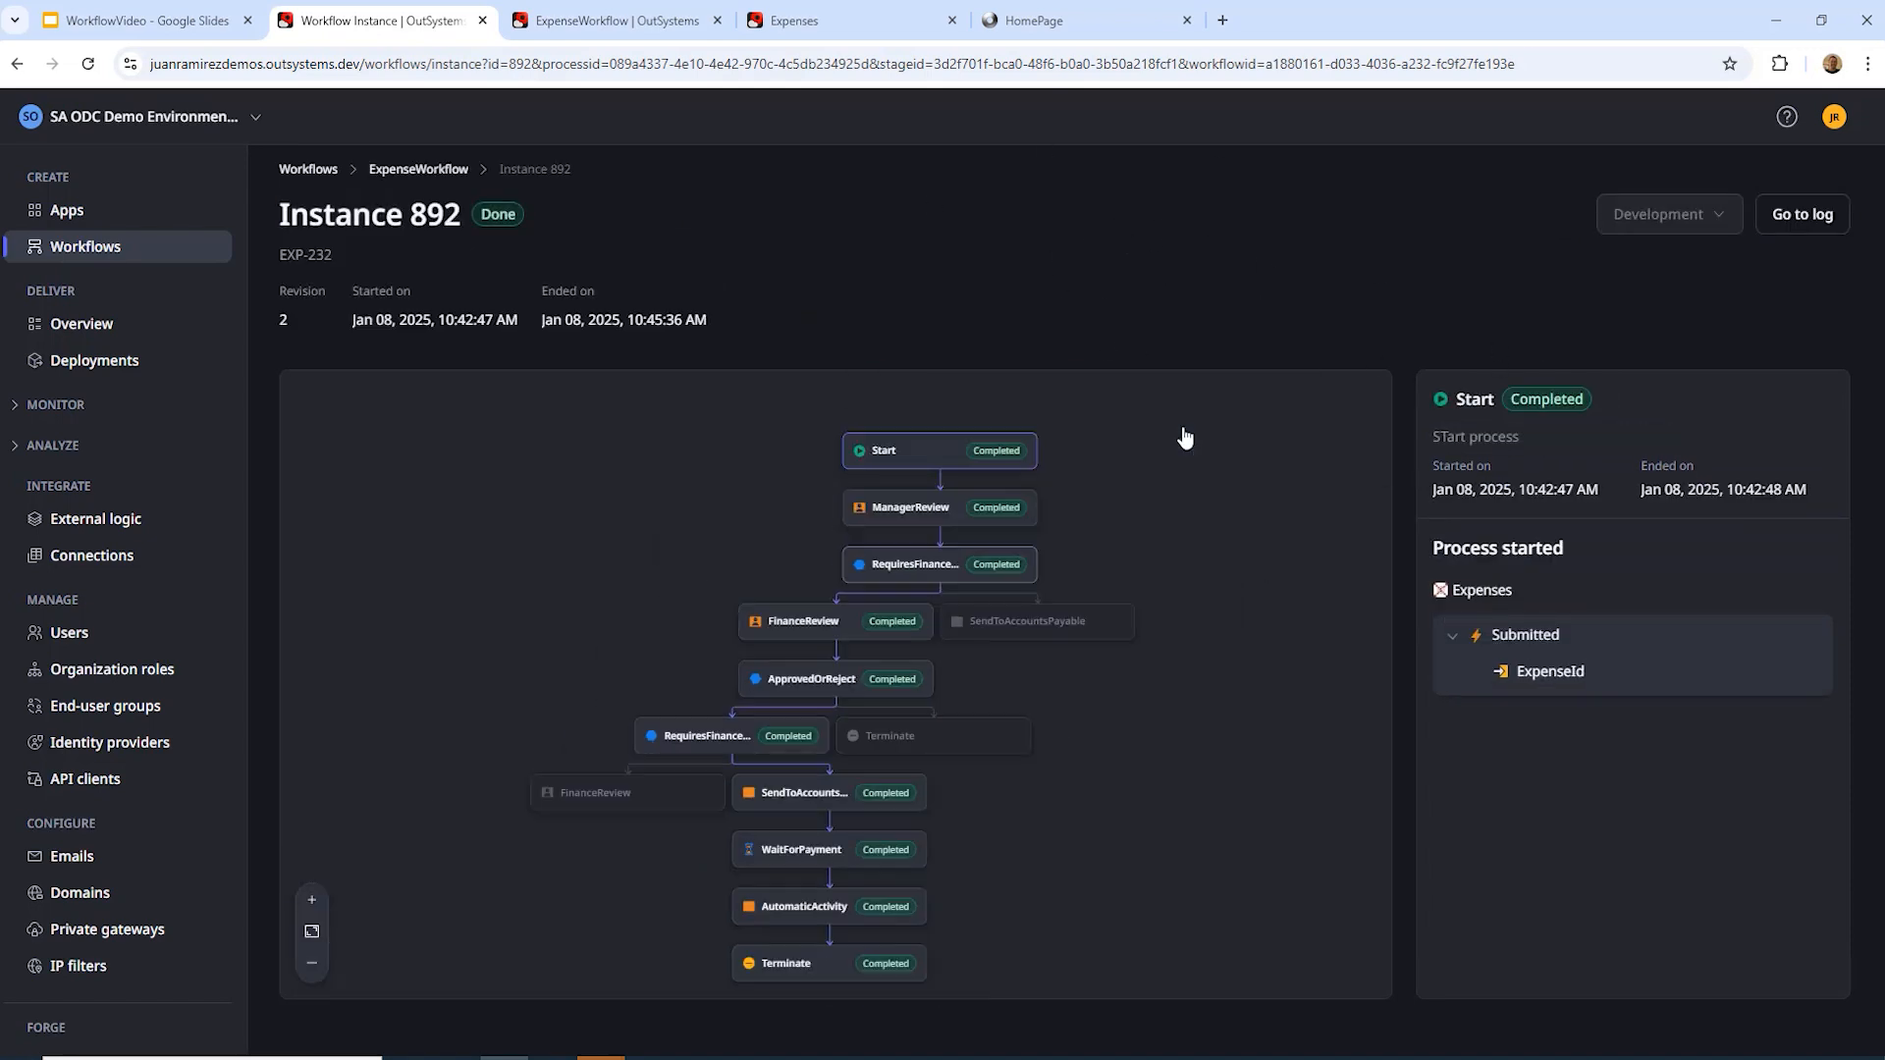
pyautogui.click(1800, 216)
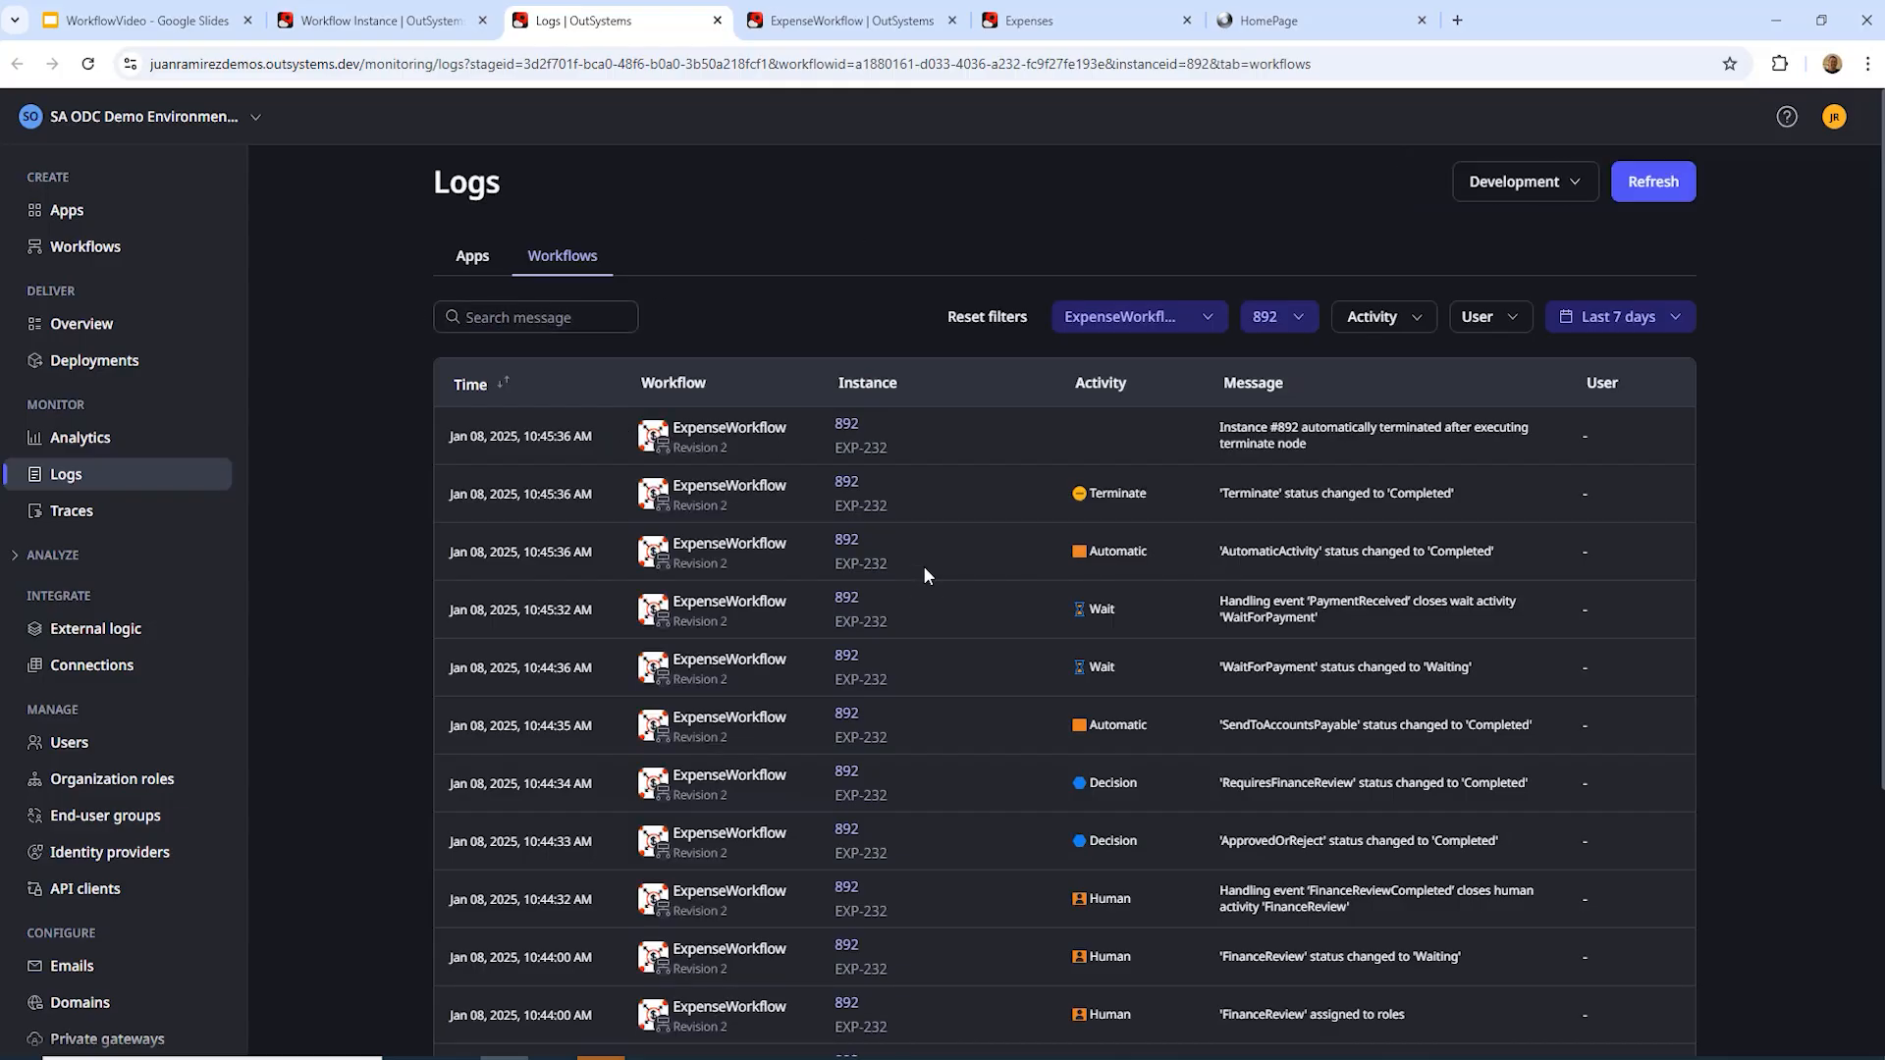
# Step: Scroll through Instance 892's step status log, then return to its workflow diagram
pyautogui.scroll(-4, 917, 550)
pyautogui.scroll(2, 1040, 766)
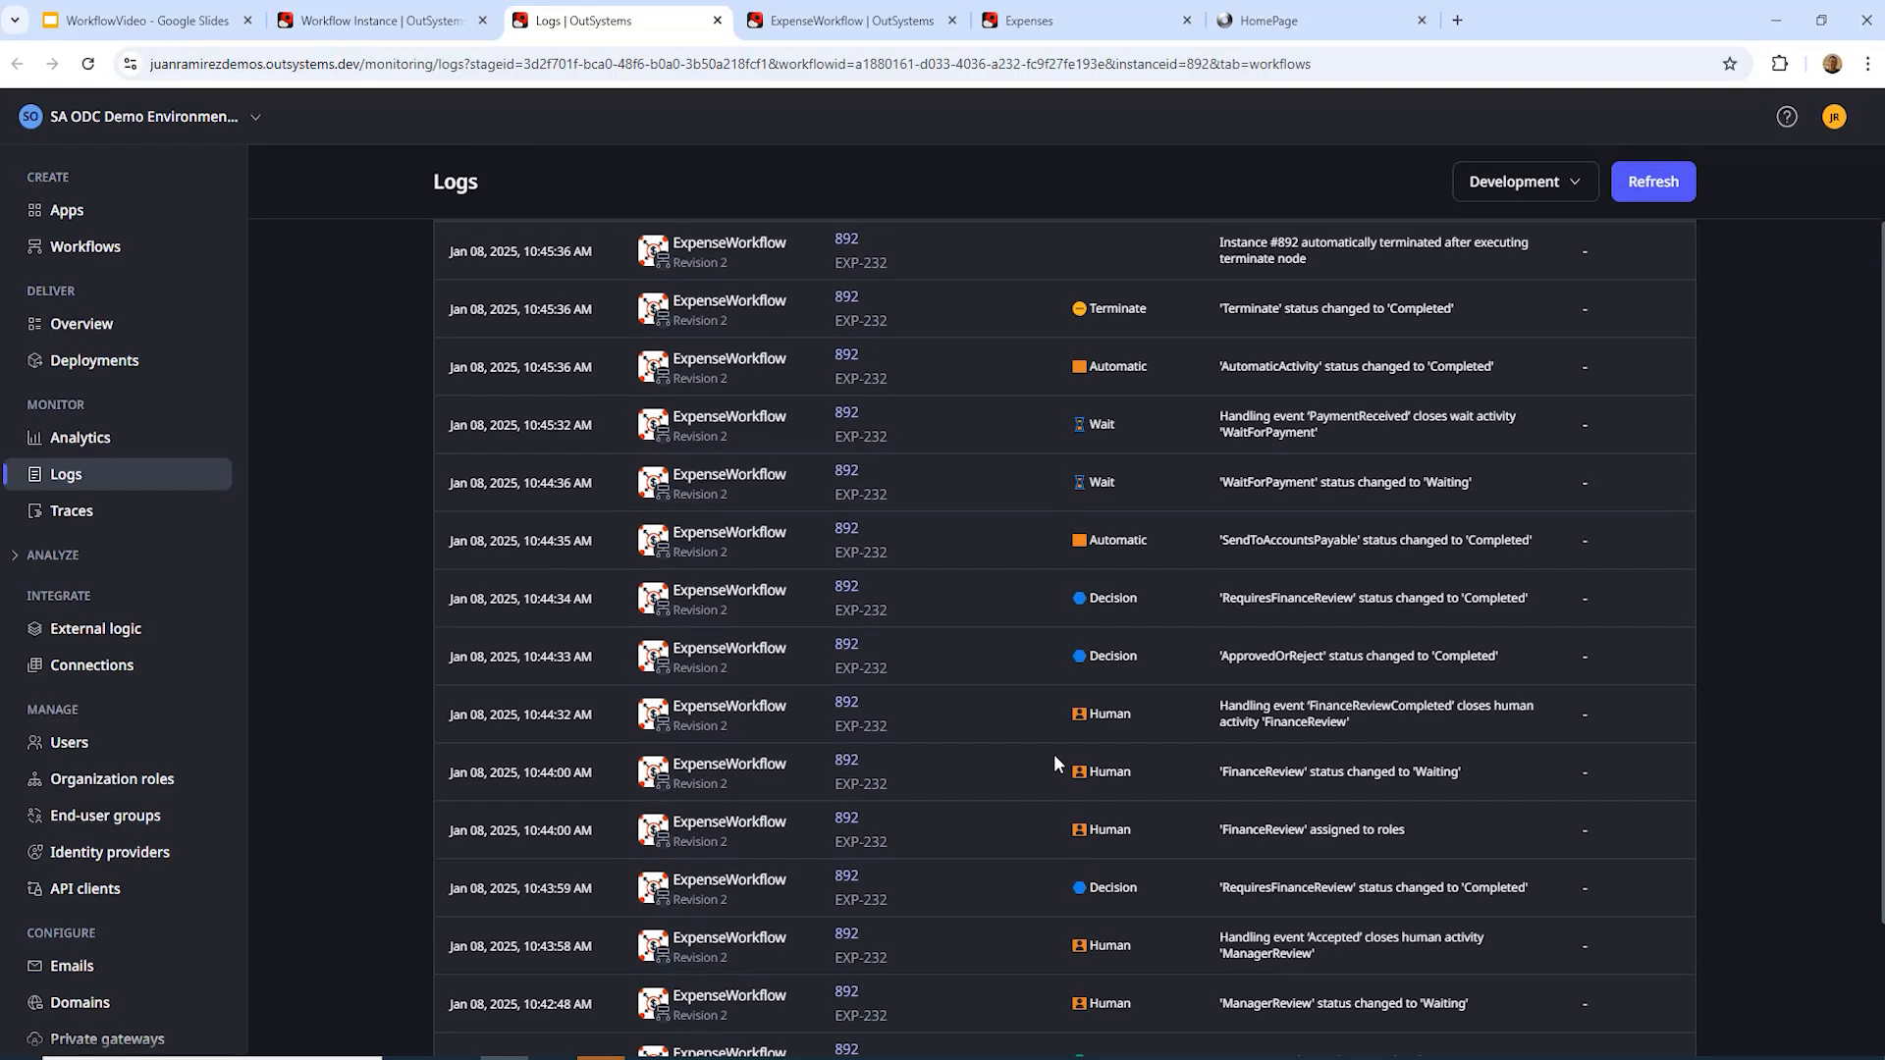
pyautogui.scroll(1, 1053, 762)
pyautogui.scroll(2, 1181, 811)
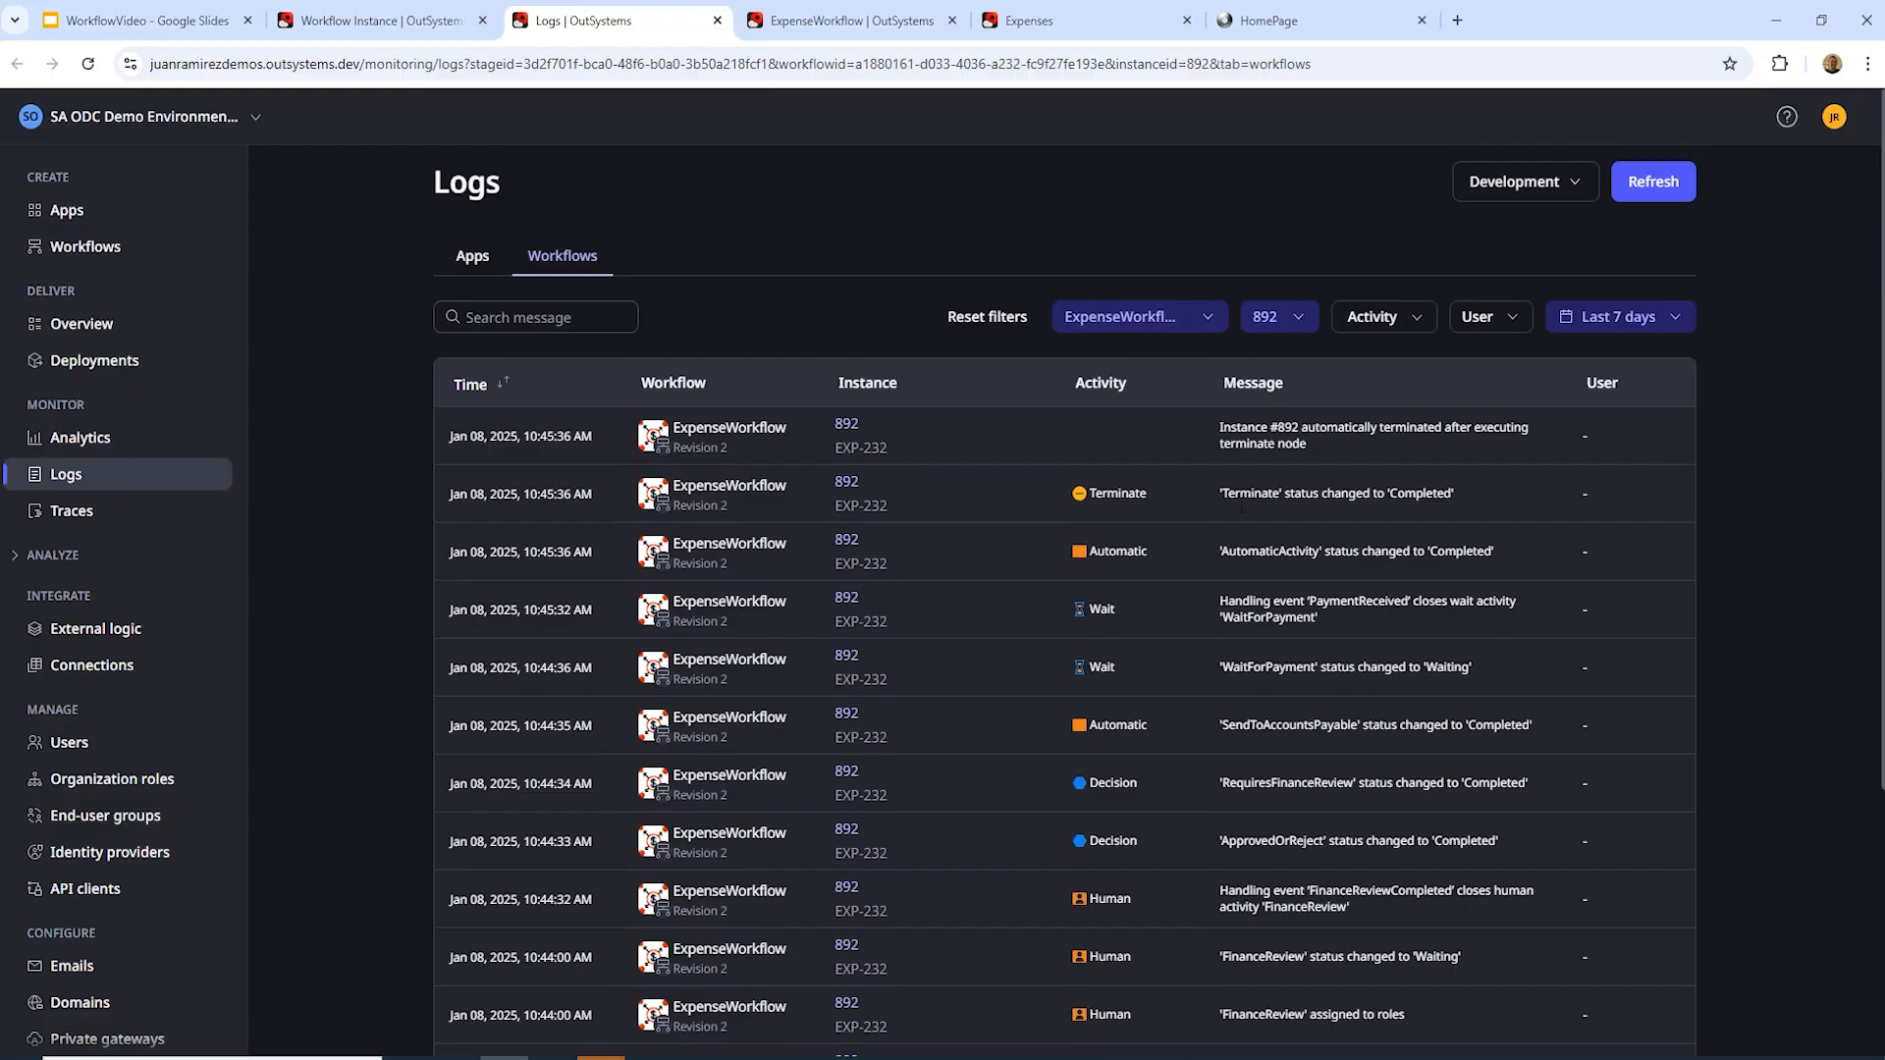
pyautogui.scroll(-2, 1243, 502)
pyautogui.scroll(2, 1243, 503)
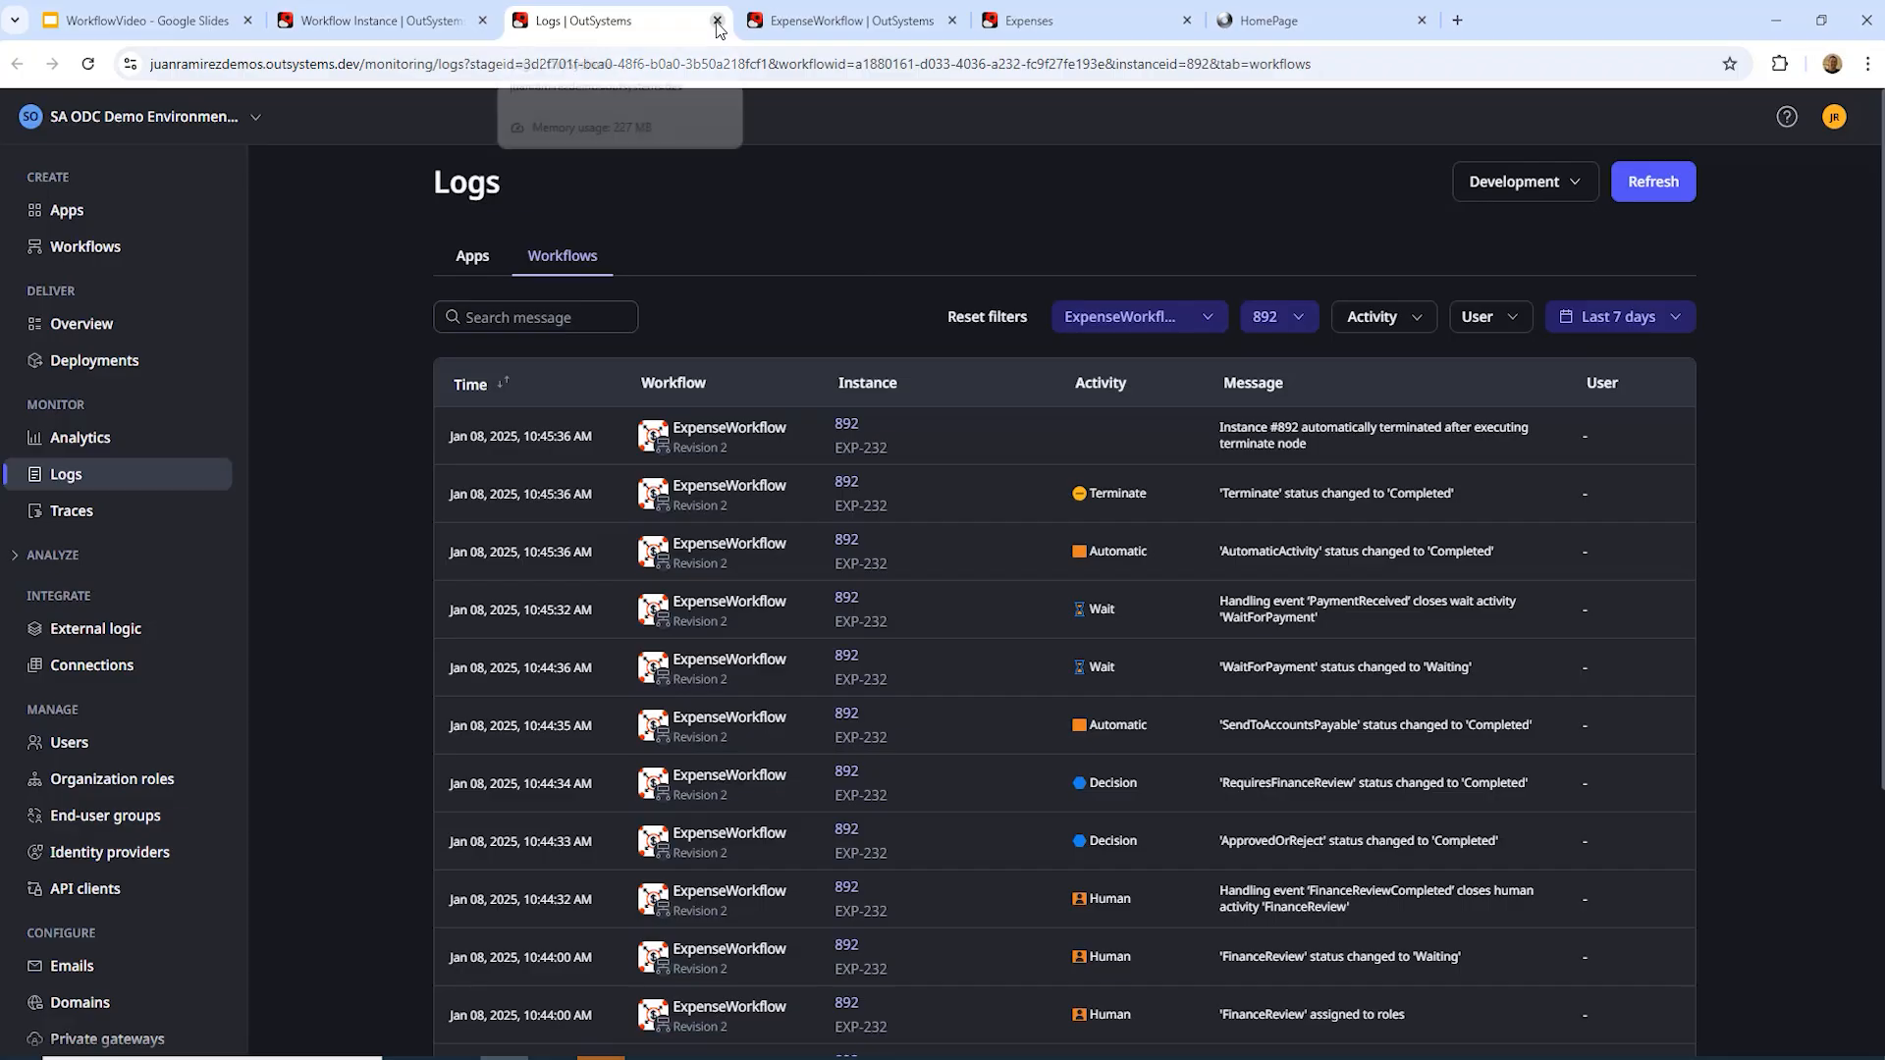
pyautogui.click(408, 24)
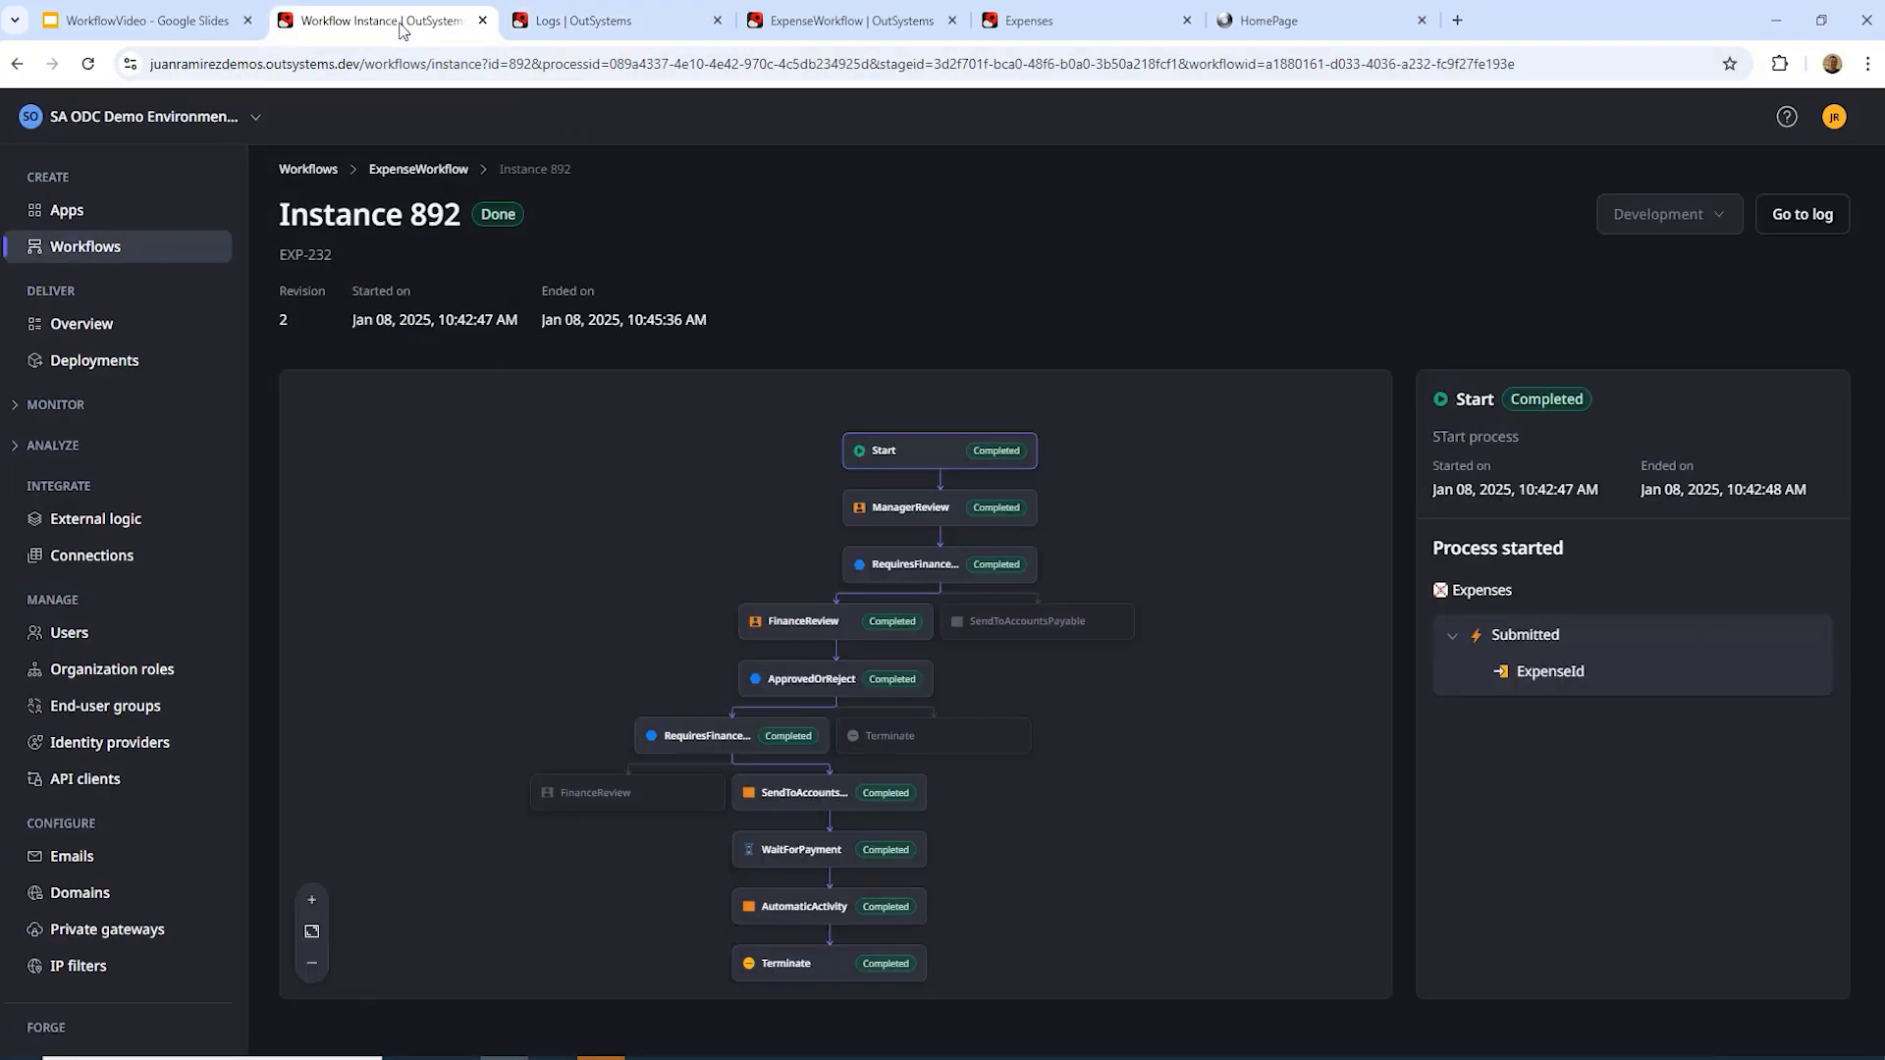